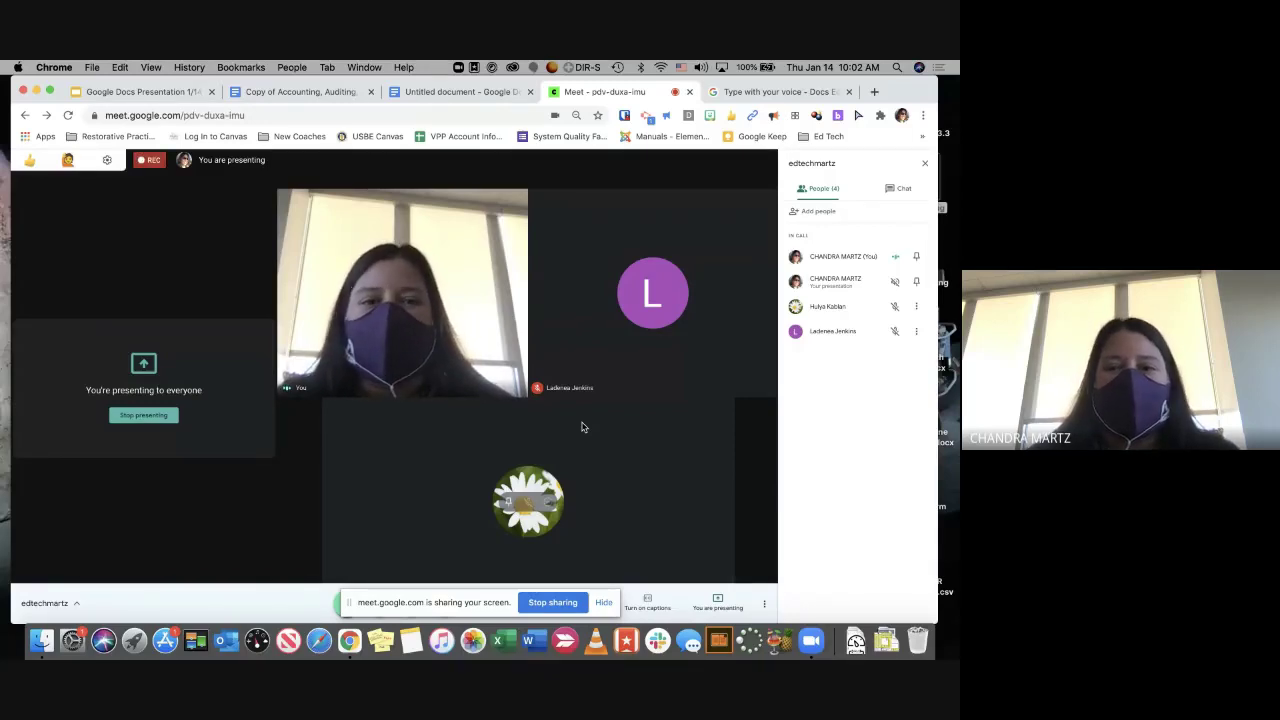
# - Switch from Google Meet to the 'Google Docs Presentation 1/14/20' slides
pyautogui.click(155, 95)
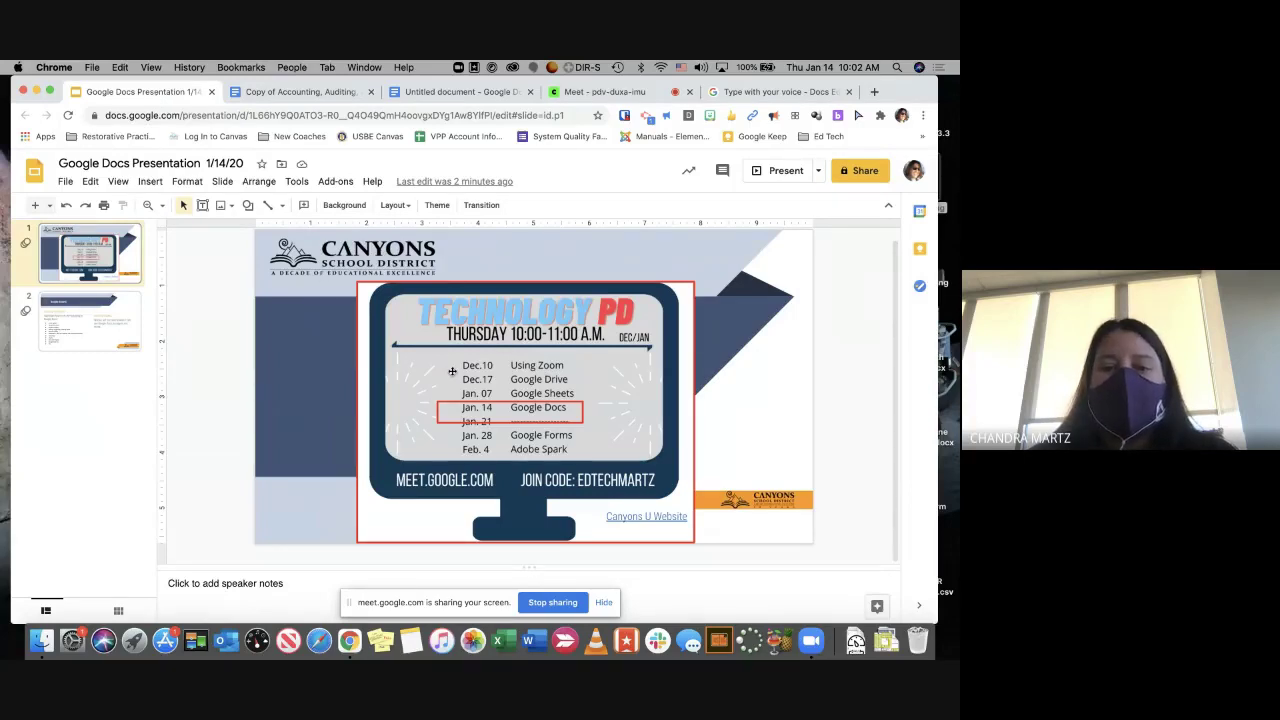
# - Nudge the red box around 'Jan. 14 Google Docs' on slide 1, then go to slide 2, 'Google Sheets'
pyautogui.moveTo(484, 407); pyautogui.dragTo(485, 399)
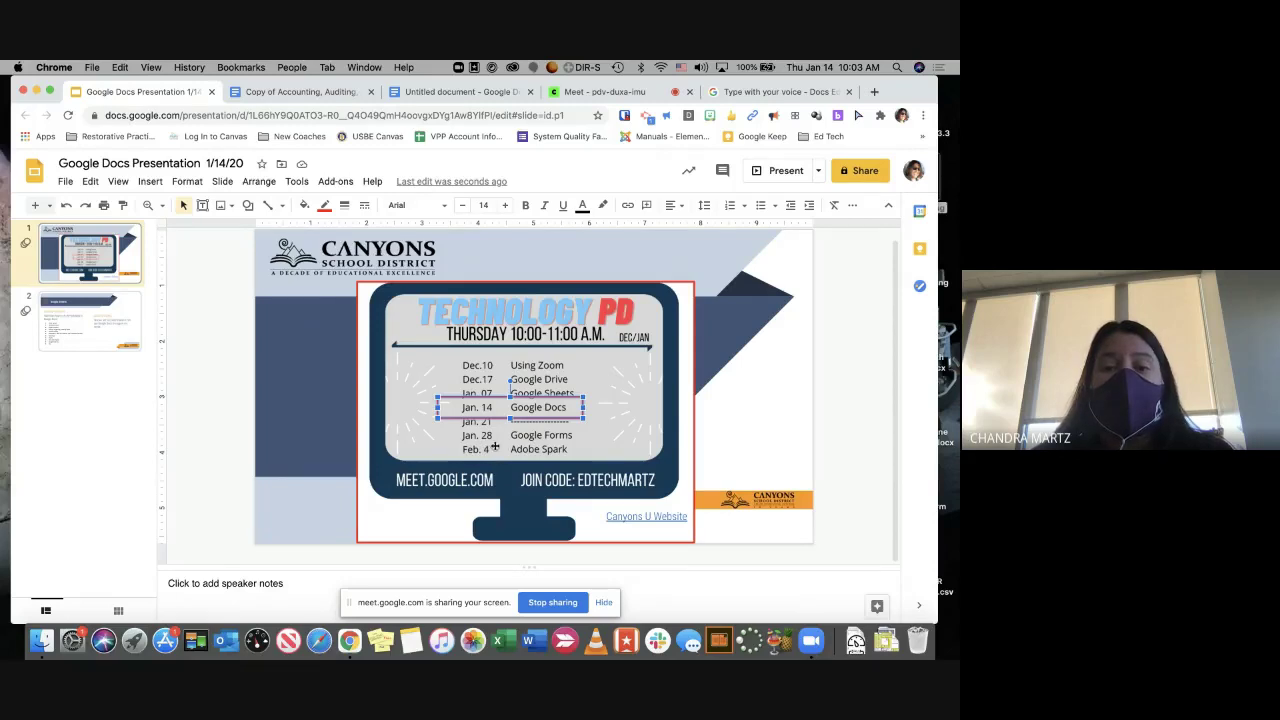
pyautogui.click(87, 315)
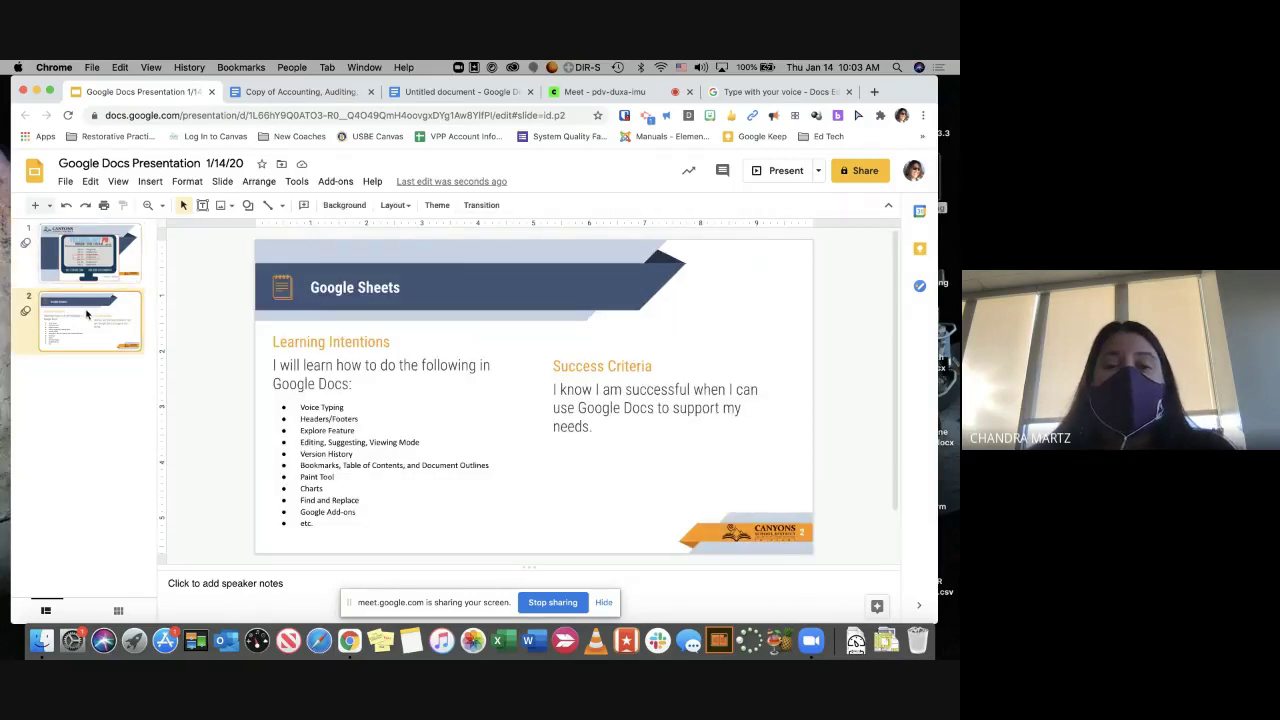
# - Review the Learning Intentions list, then switch to the 'Copy of Accounting, Auditing, and Budget' document
pyautogui.scroll(-2, 314, 381)
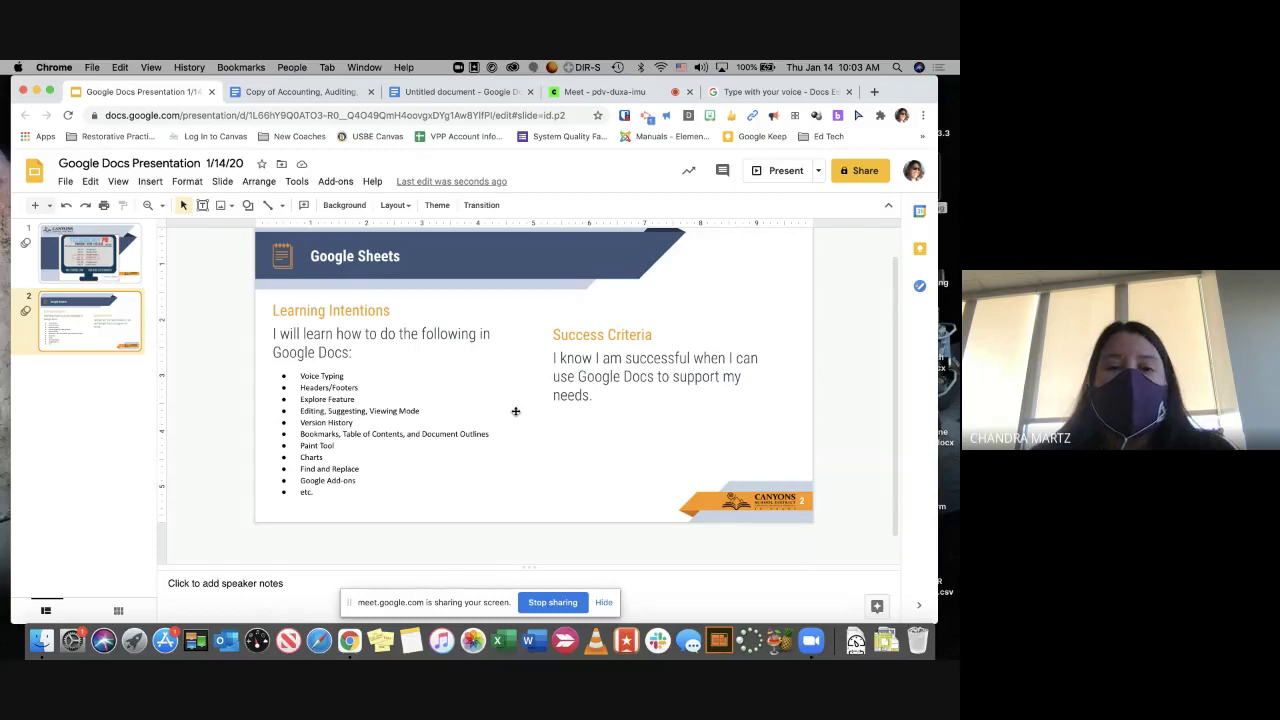
pyautogui.click(300, 91)
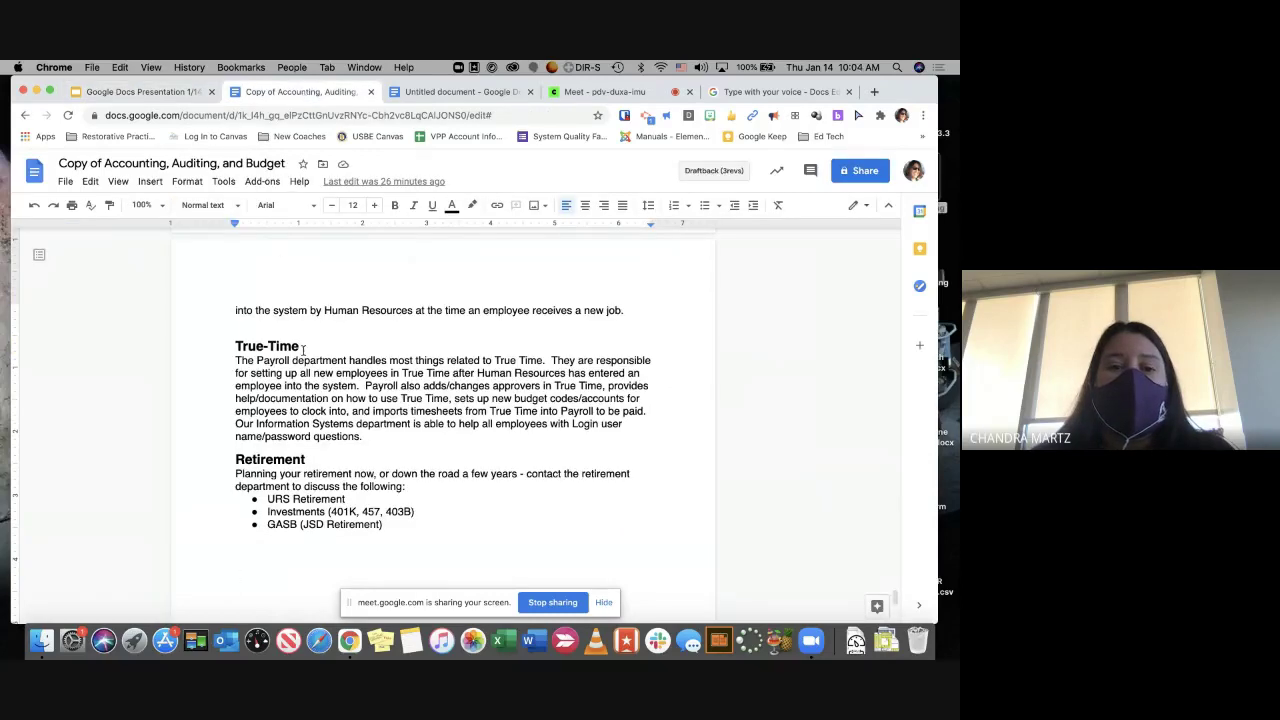
# - Browse the department organization lists and staff duty tables, then return to the title page
pyautogui.scroll(-20, 303, 349)
pyautogui.moveTo(896, 521); pyautogui.dragTo(820, 246)
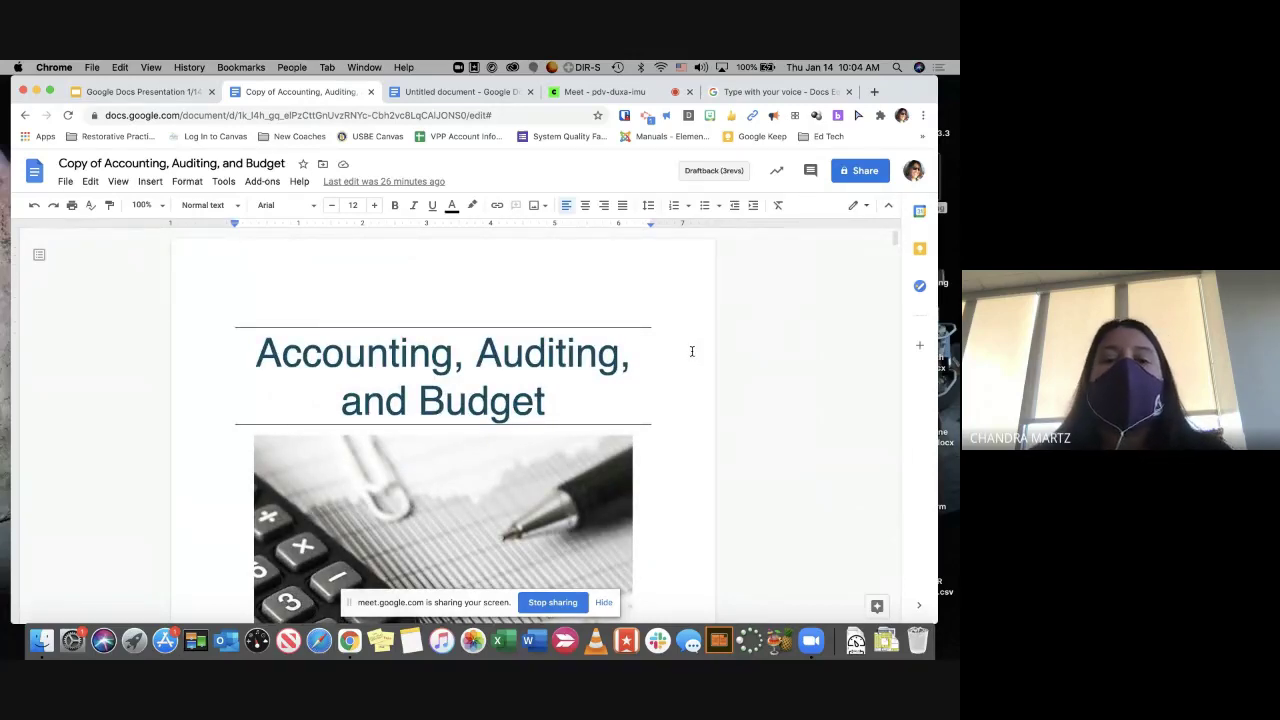
pyautogui.scroll(-10, 691, 351)
pyautogui.scroll(3, 690, 358)
pyautogui.scroll(-8, 690, 360)
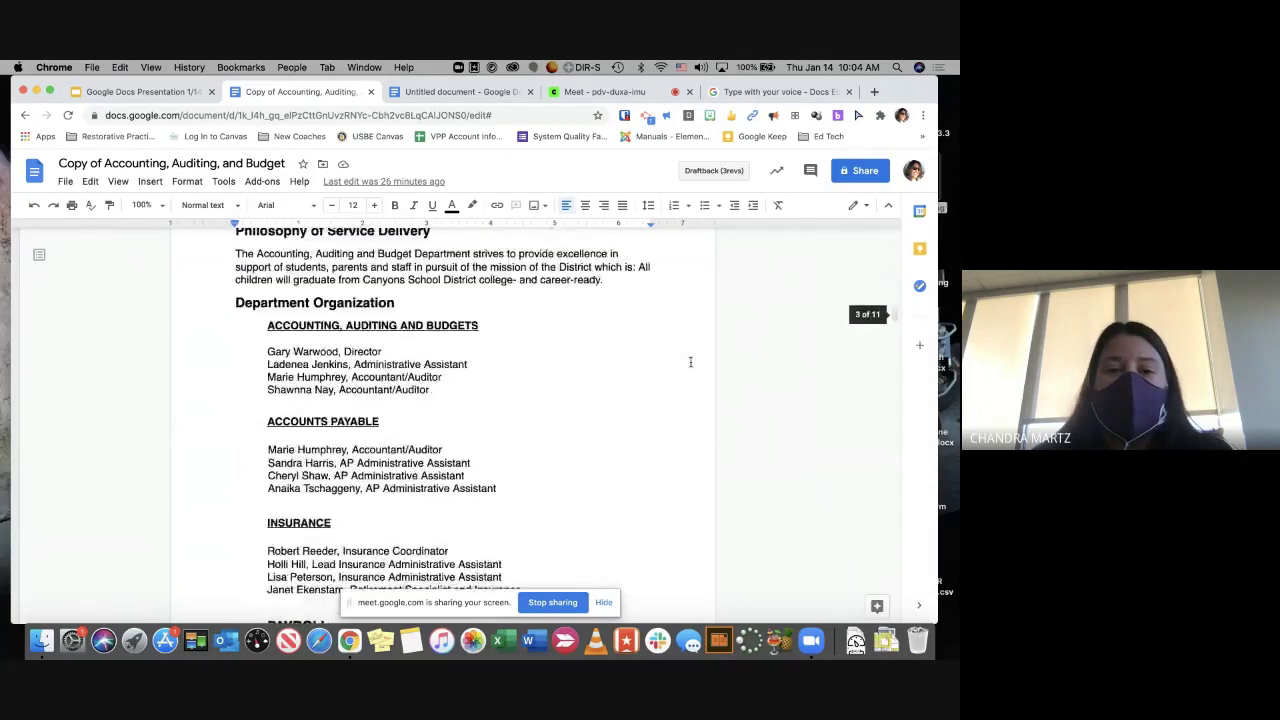
pyautogui.scroll(1, 690, 362)
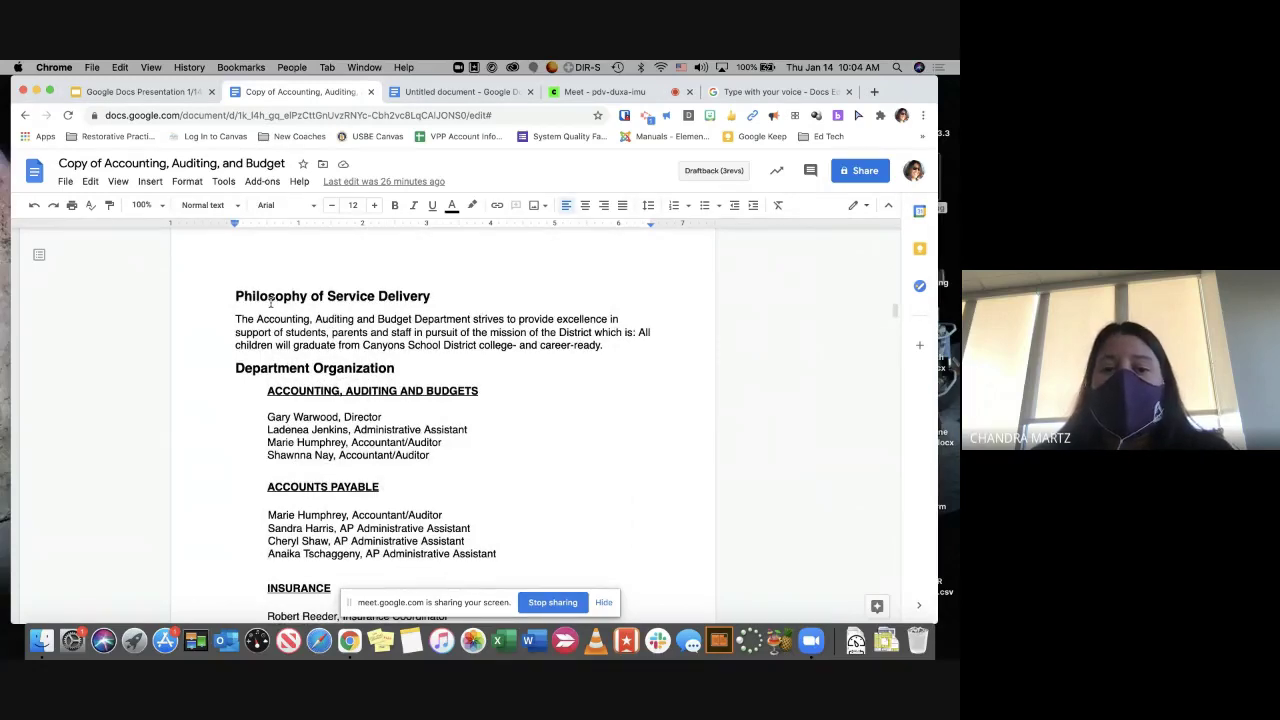
pyautogui.scroll(-3, 270, 302)
pyautogui.scroll(-10, 270, 305)
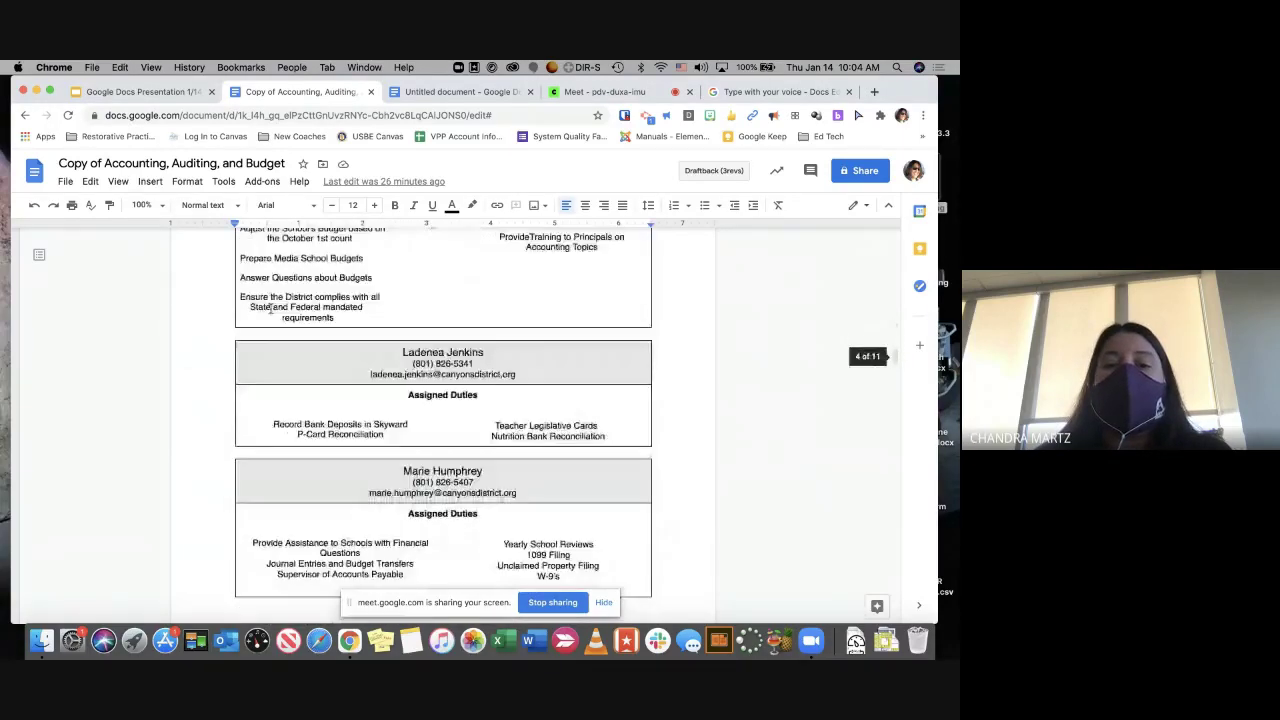
pyautogui.scroll(-8, 270, 308)
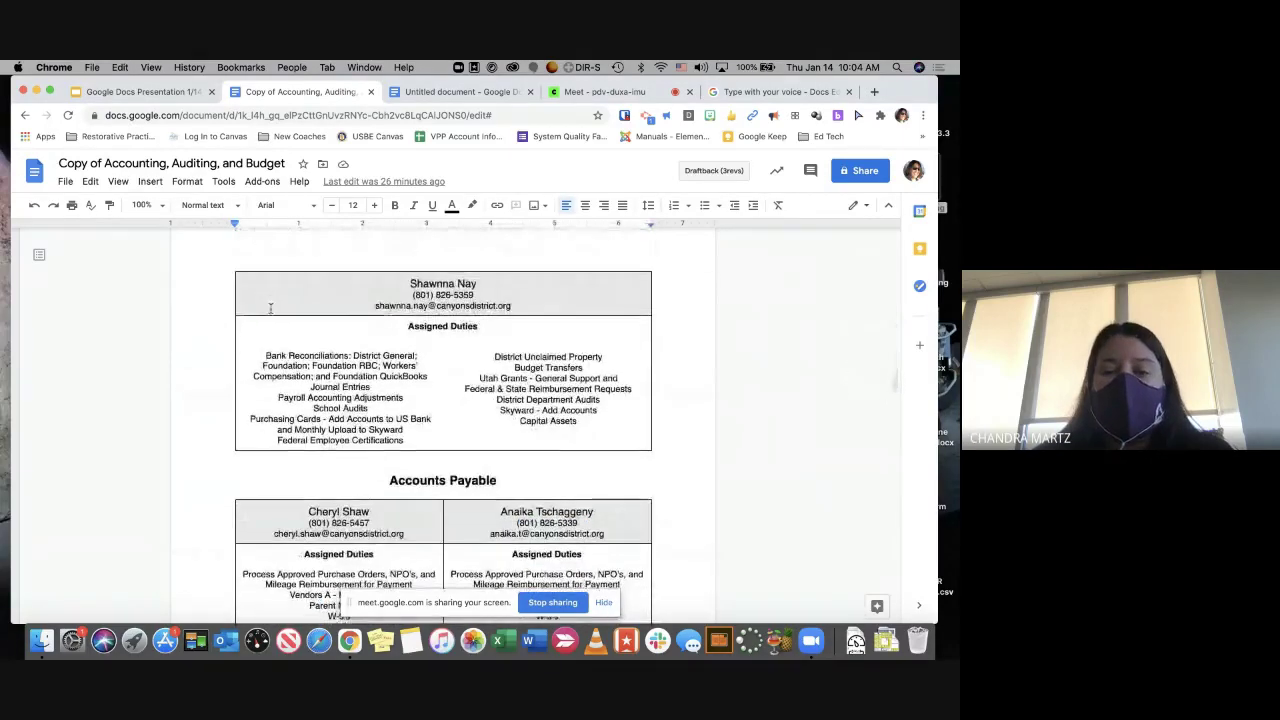
pyautogui.scroll(-5, 270, 308)
pyautogui.moveTo(894, 396); pyautogui.dragTo(894, 222)
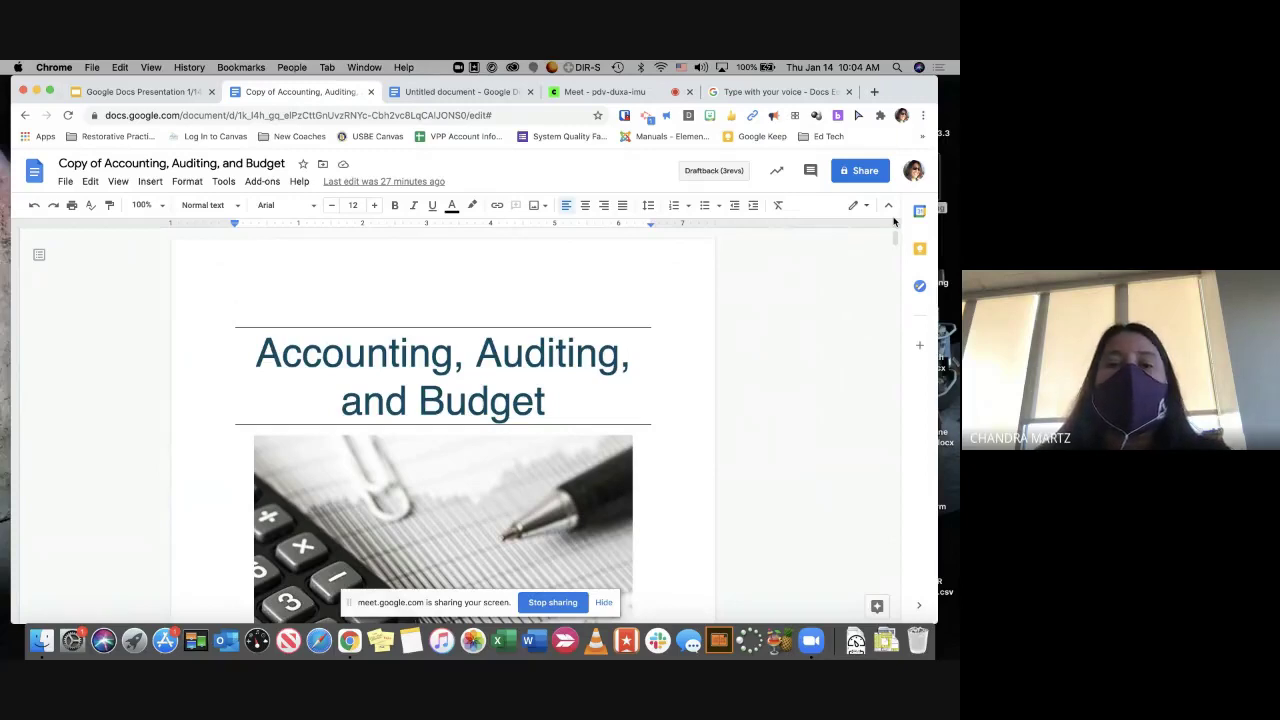
# - Highlight 'Voice Typing' in the slides, then go to the document's Retirement section
pyautogui.click(140, 92)
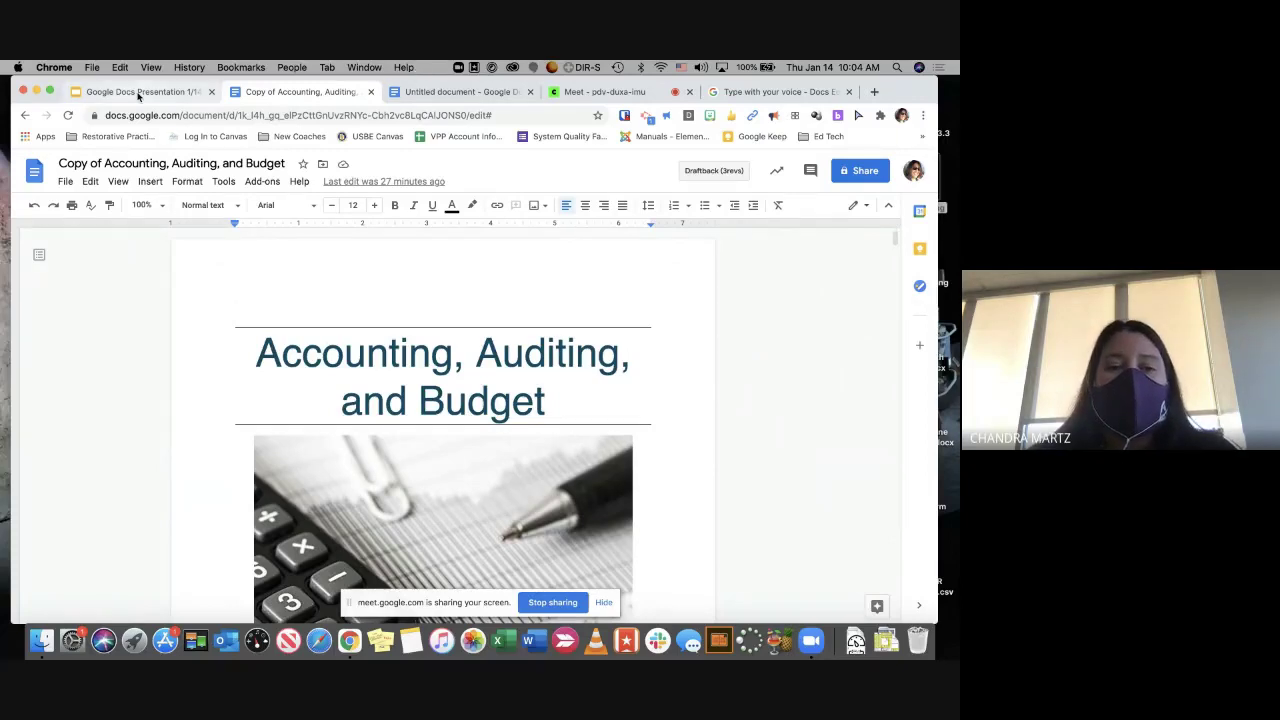
pyautogui.moveTo(300, 376); pyautogui.dragTo(355, 376)
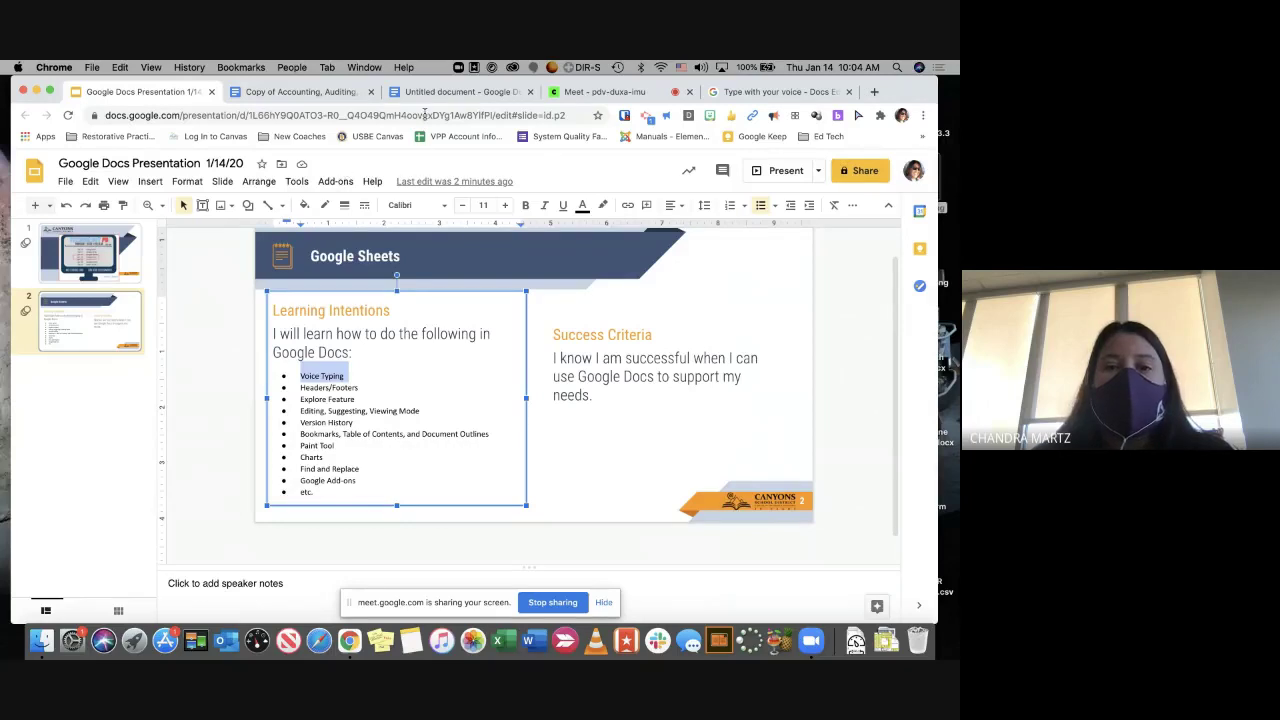
pyautogui.click(293, 92)
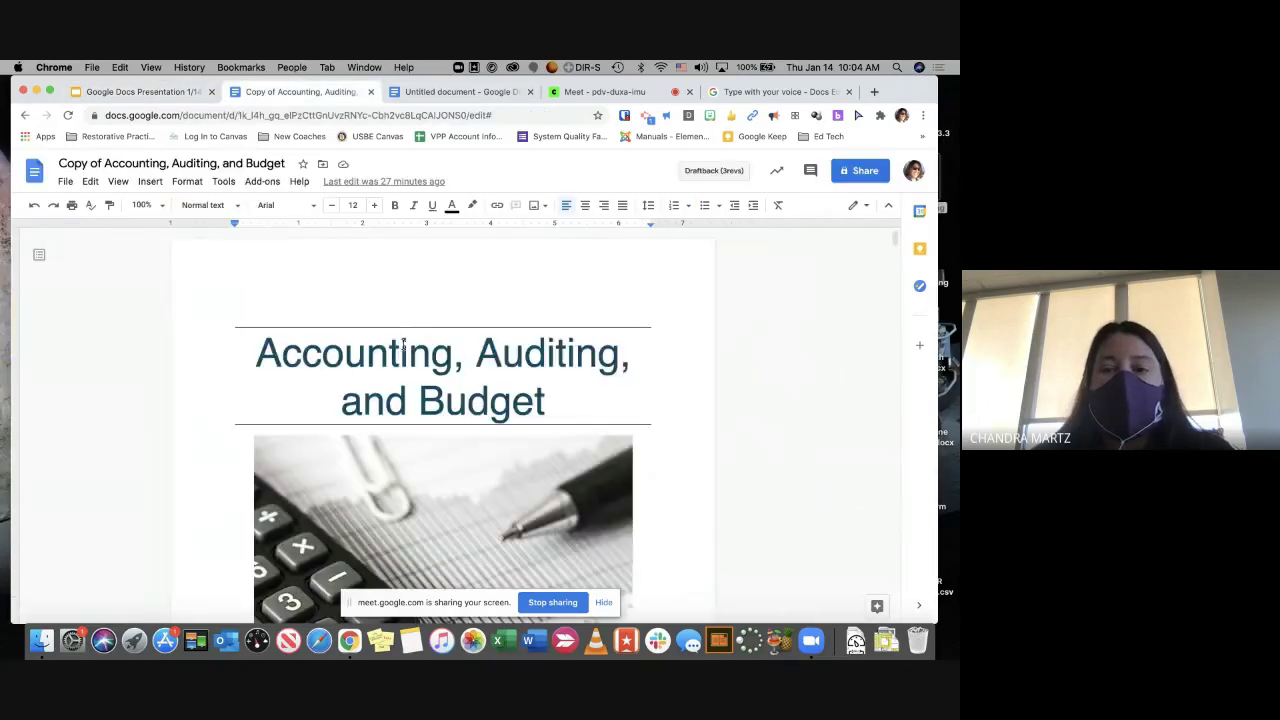
pyautogui.scroll(-10, 600, 400)
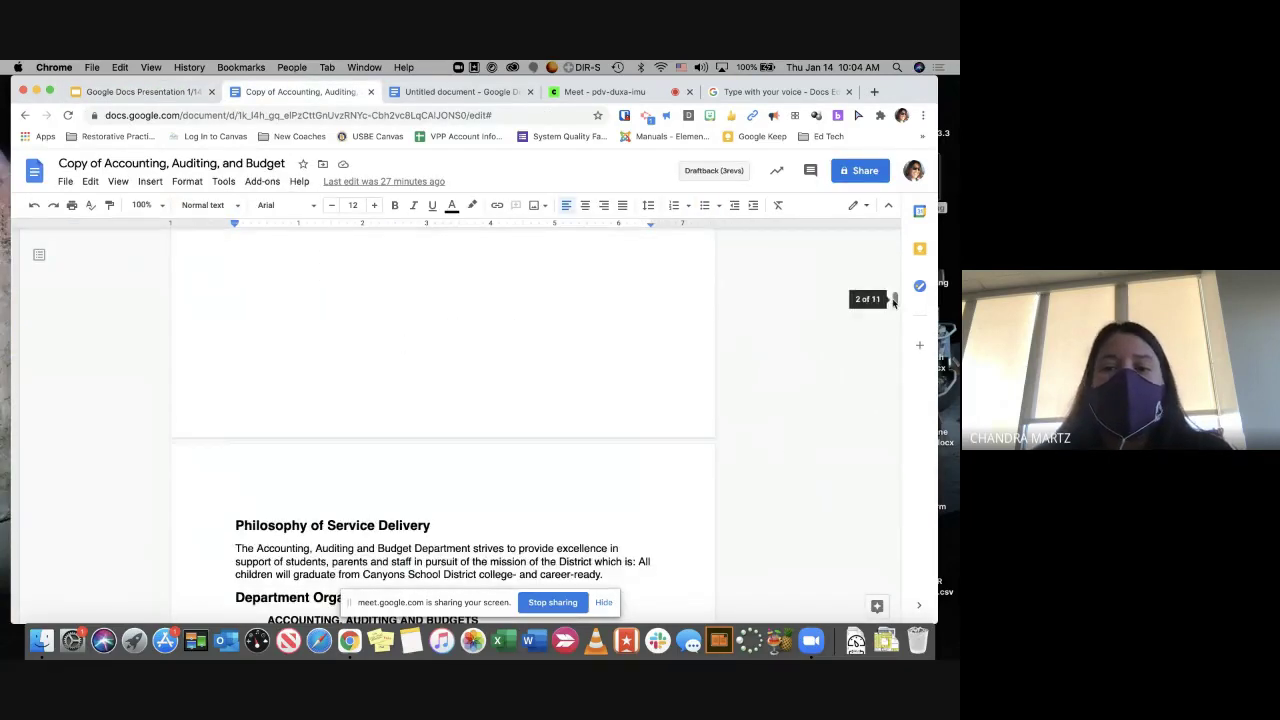
pyautogui.moveTo(895, 302); pyautogui.dragTo(822, 606)
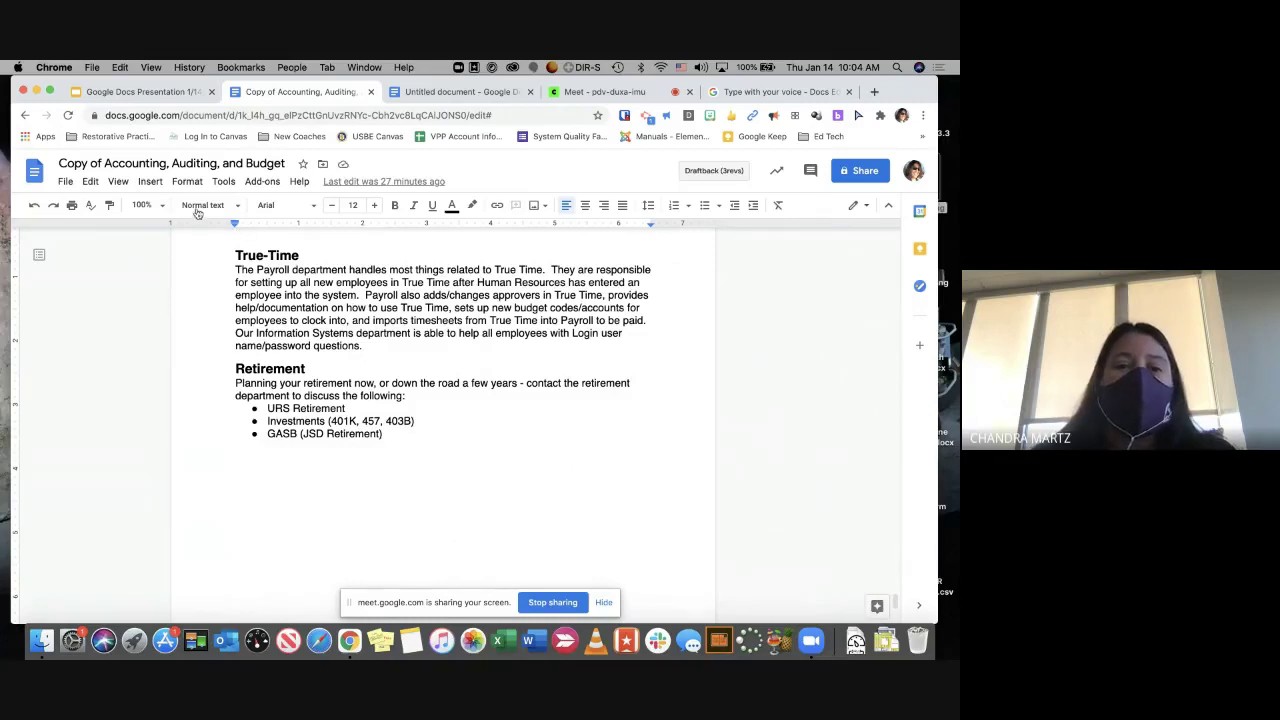
# - Turn on Voice typing from the Tools menu to show the microphone panel
pyautogui.click(222, 184)
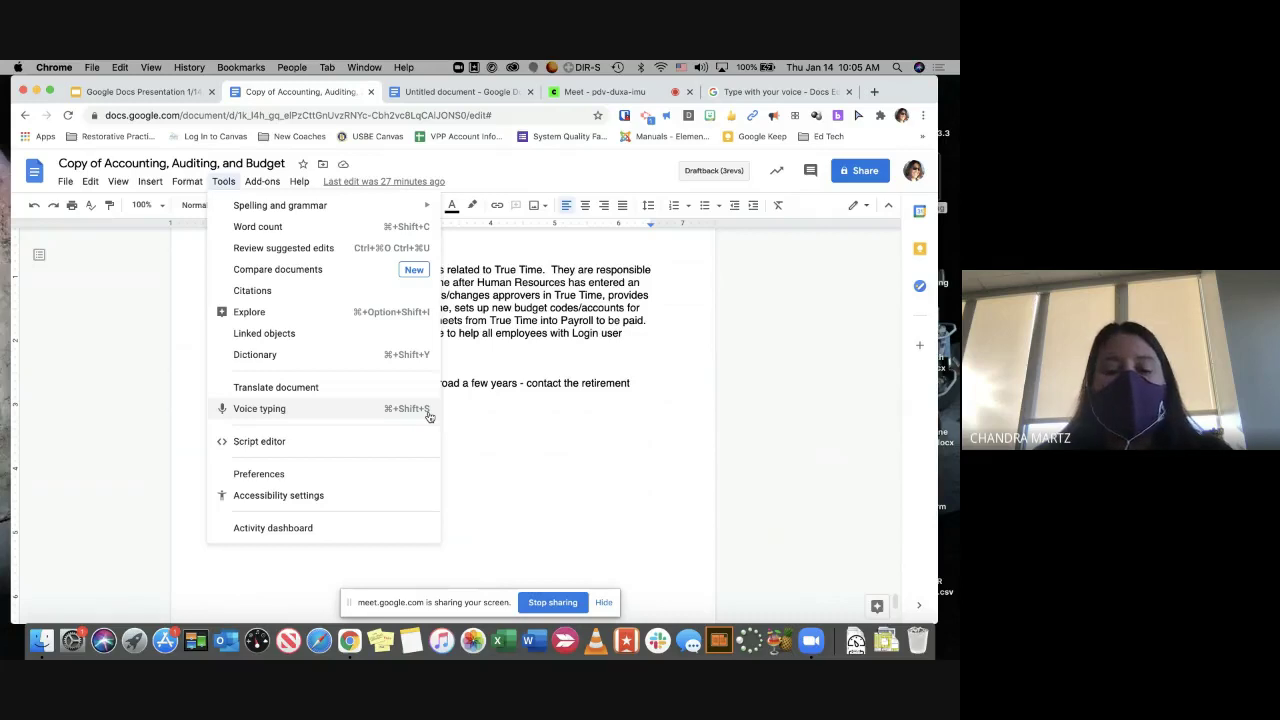
pyautogui.click(312, 409)
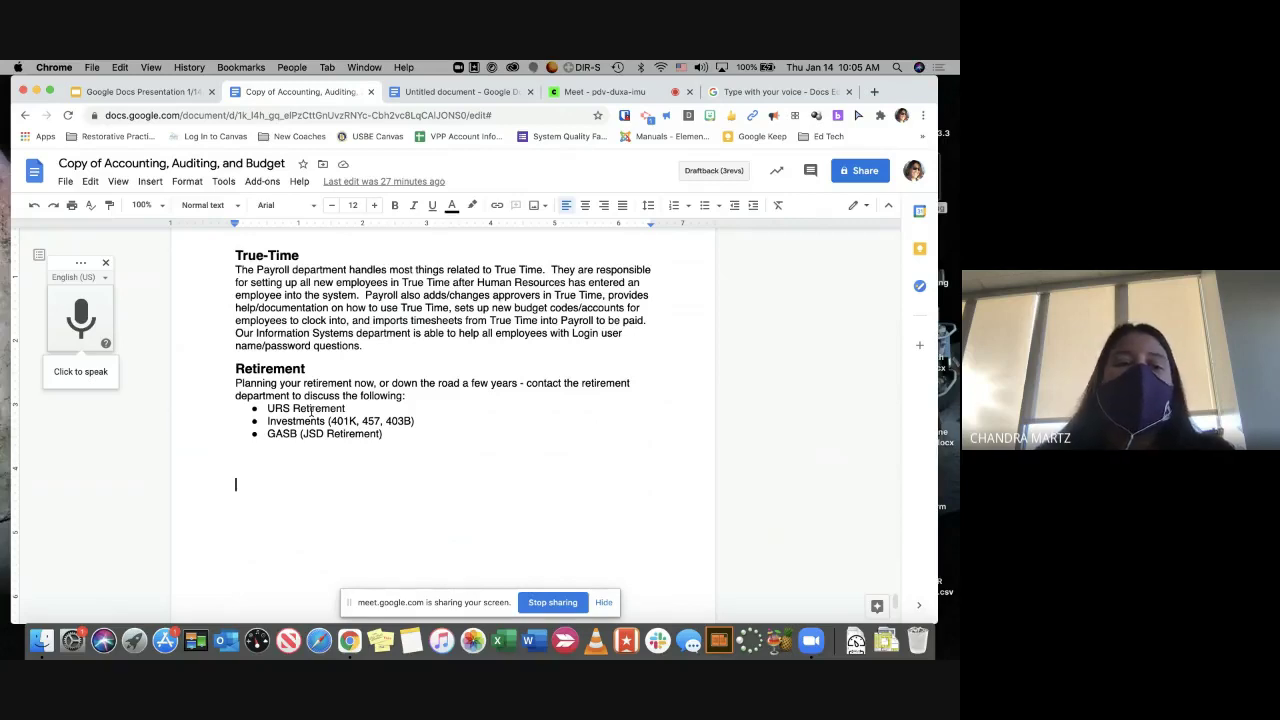
# - Grant microphone access and dictate a paragraph ending 'click on the mic' below Retirement, then stop
pyautogui.click(80, 320)
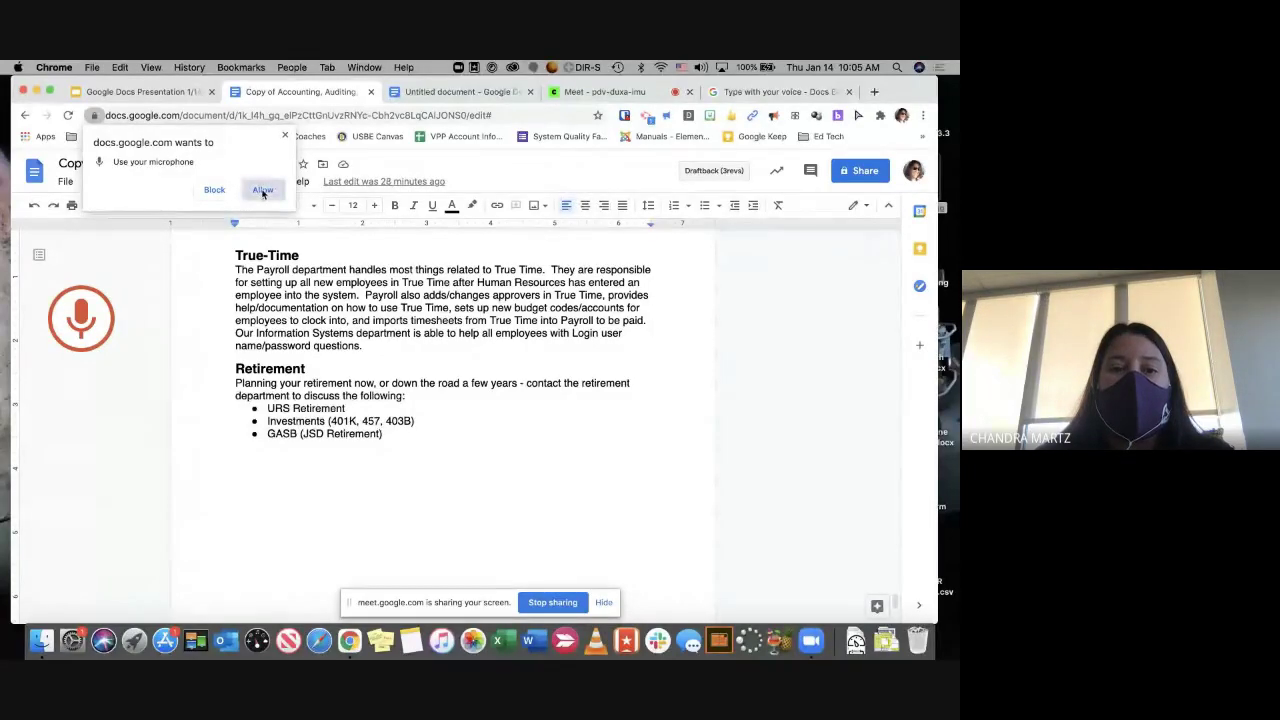
pyautogui.click(262, 190)
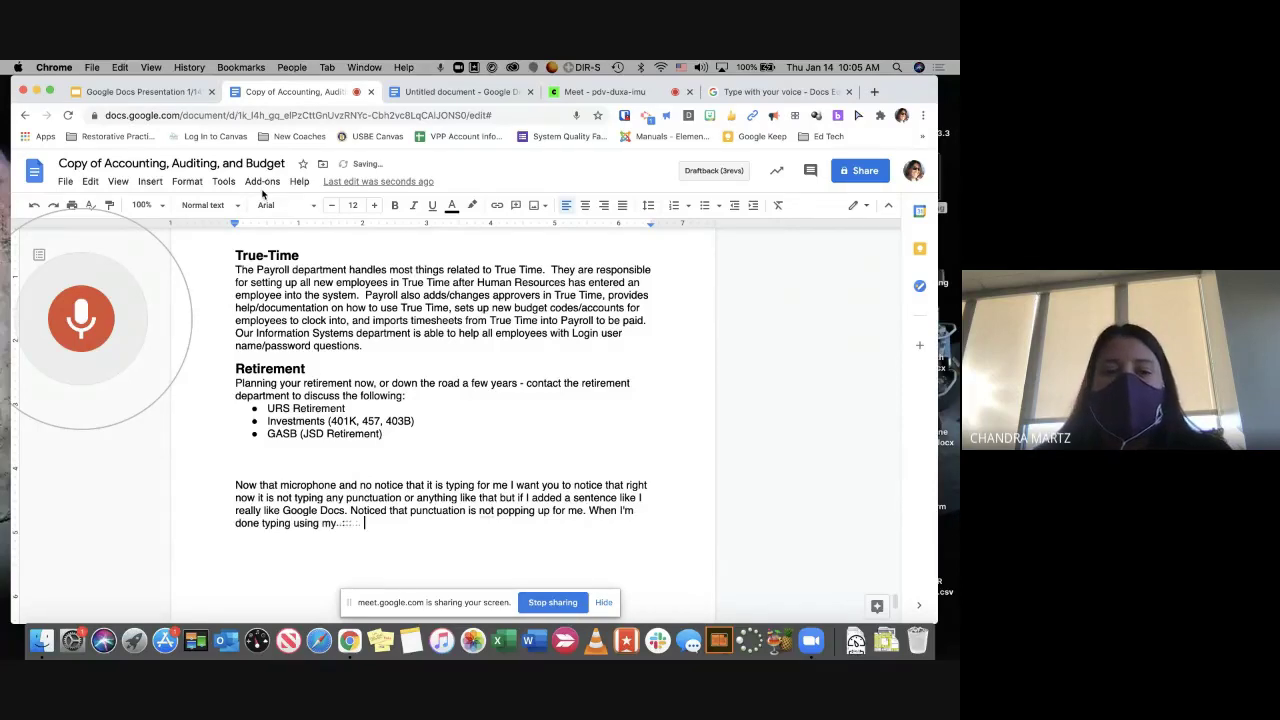
pyautogui.click(82, 320)
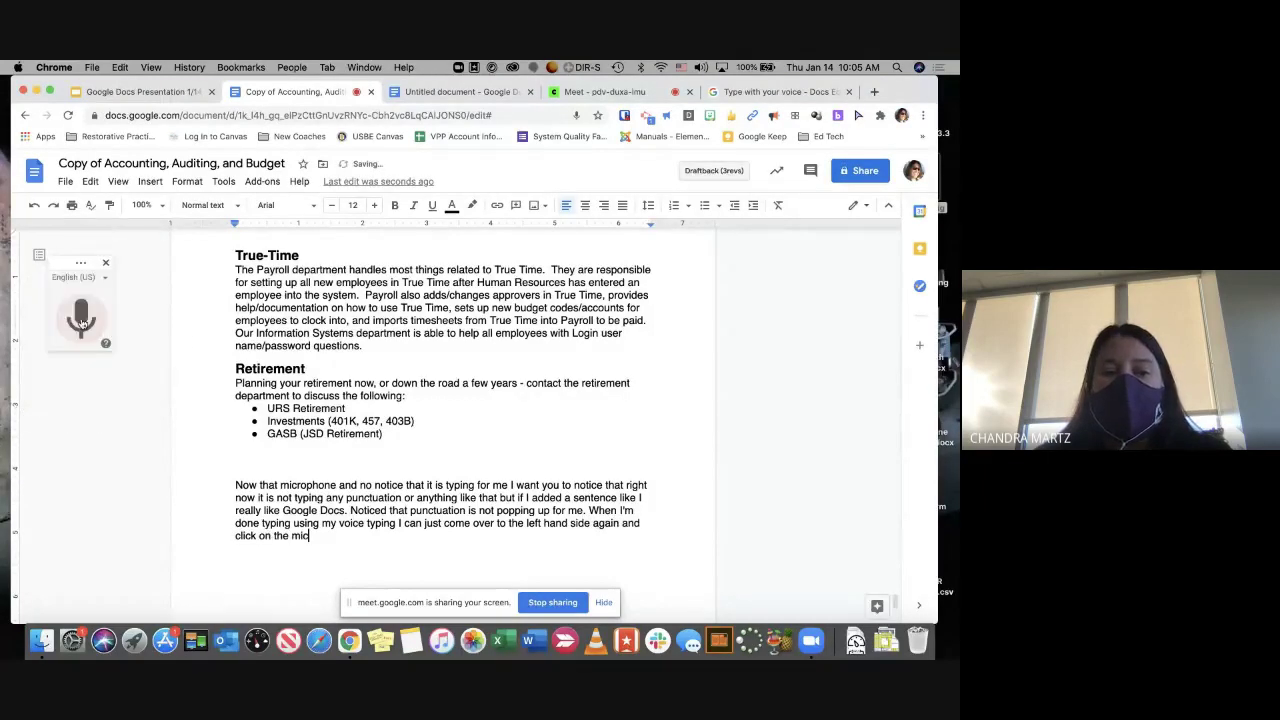
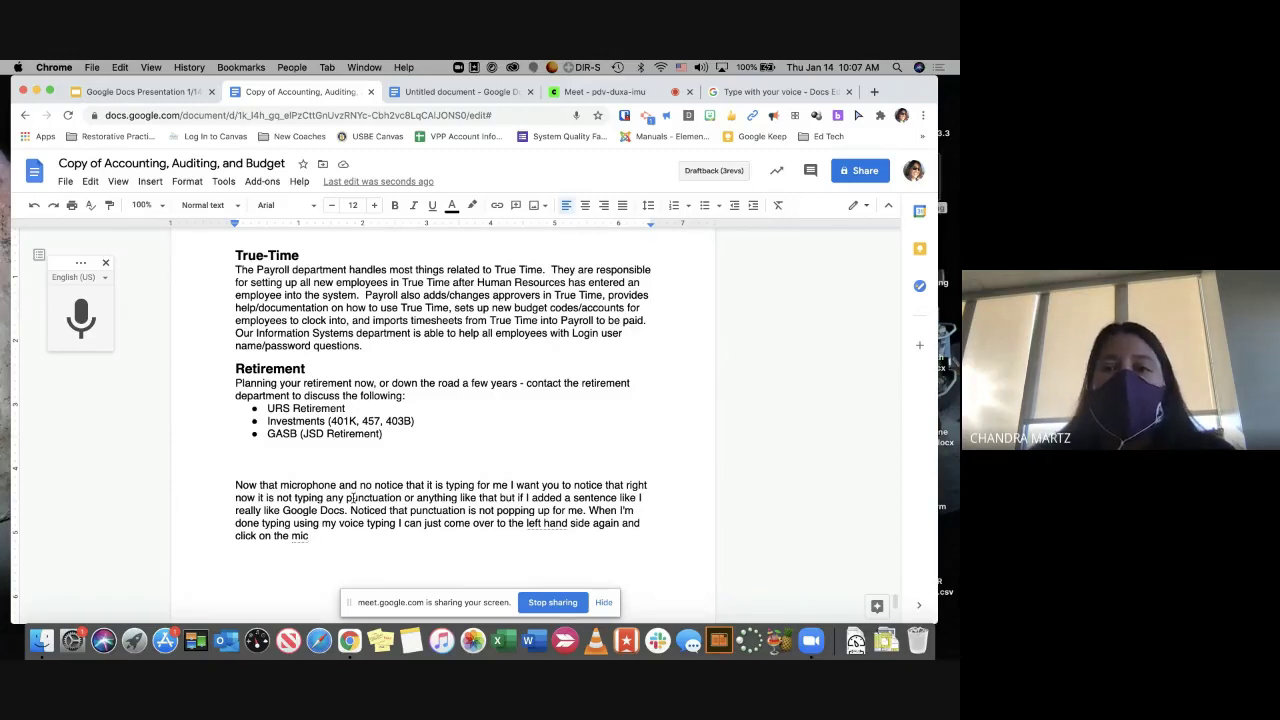
# - Read the Type with your voice article's punctuation phrases (Period, Comma, New paragraph) and Step 3 commands
pyautogui.click(775, 91)
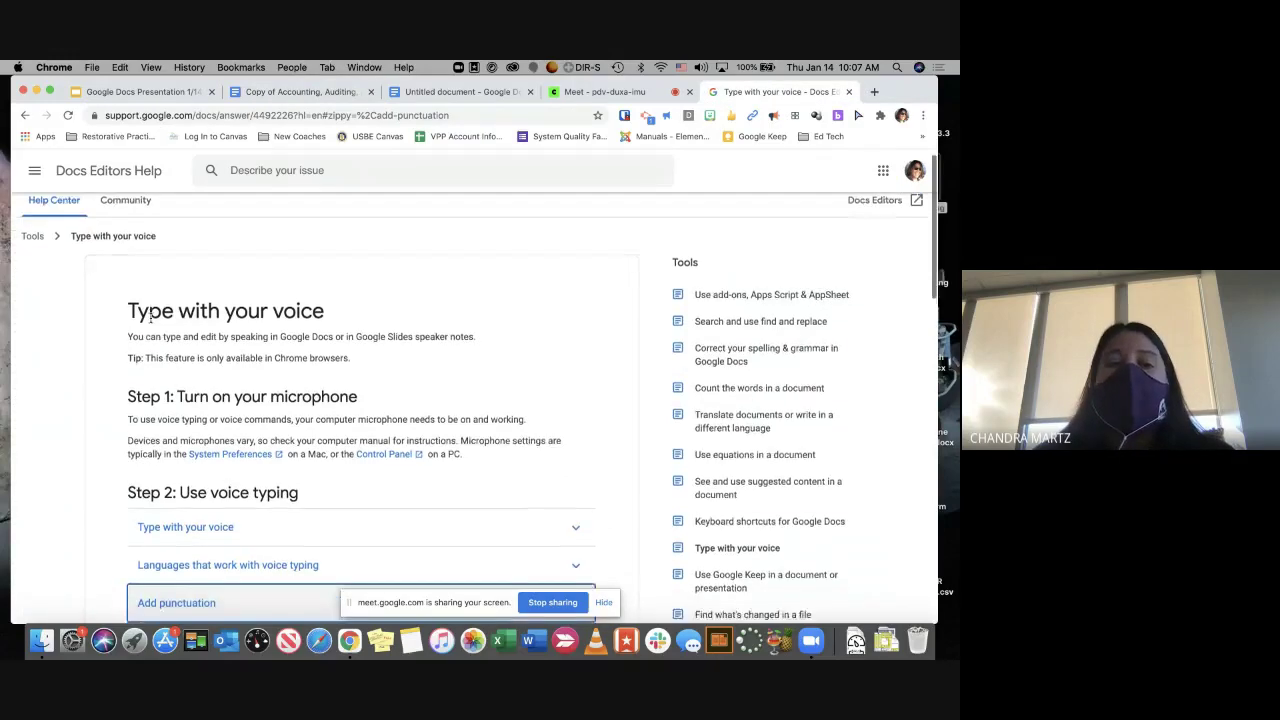
pyautogui.scroll(-5, 152, 322)
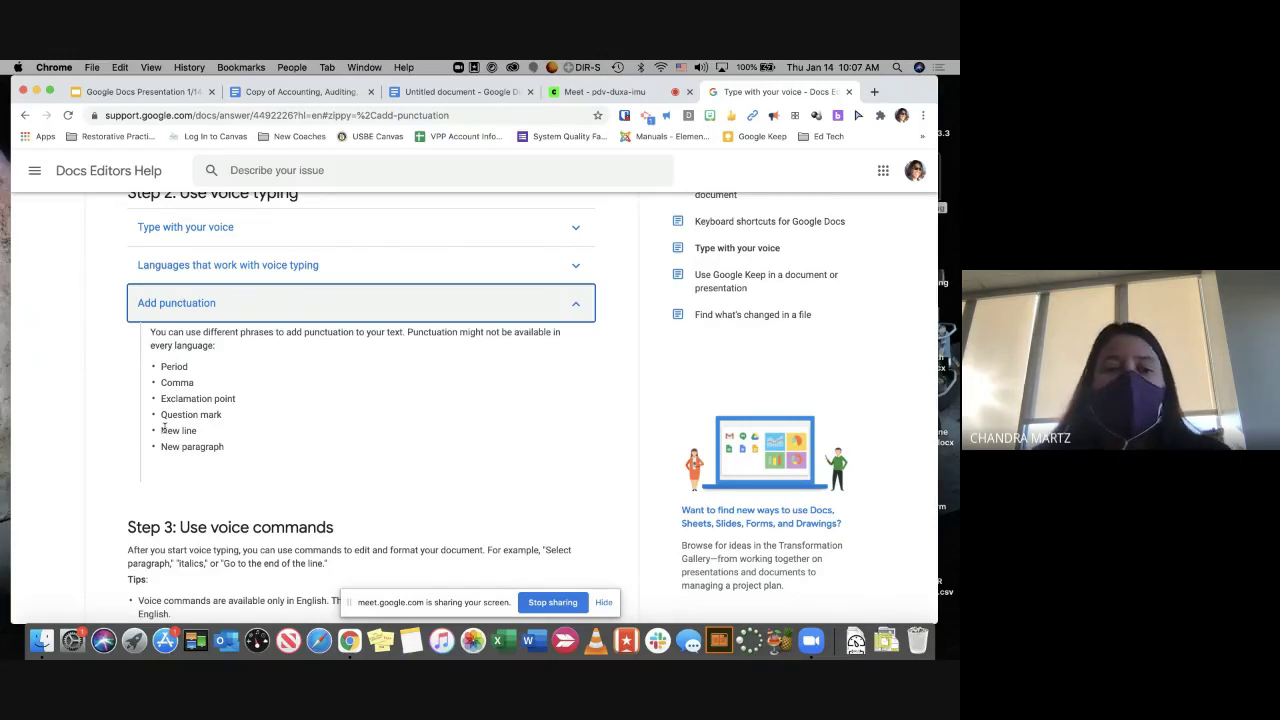
pyautogui.scroll(-2, 163, 427)
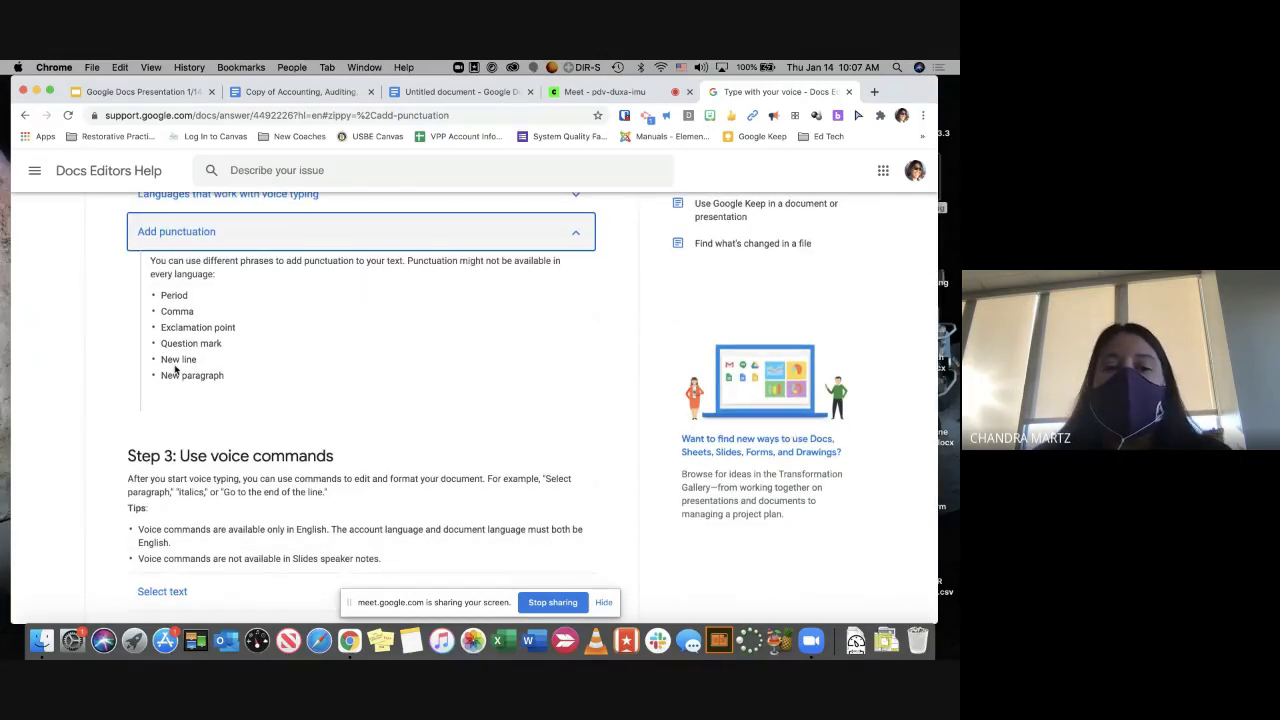
pyautogui.scroll(-2, 179, 370)
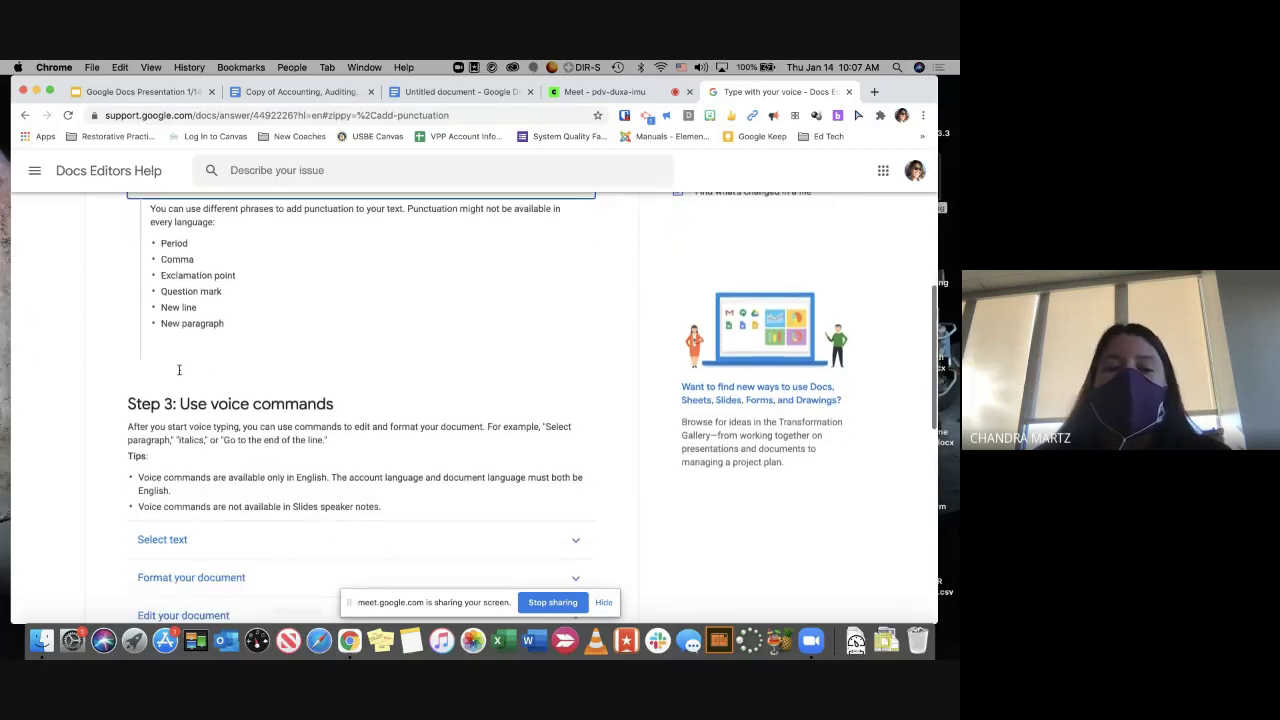
pyautogui.scroll(-4, 150, 400)
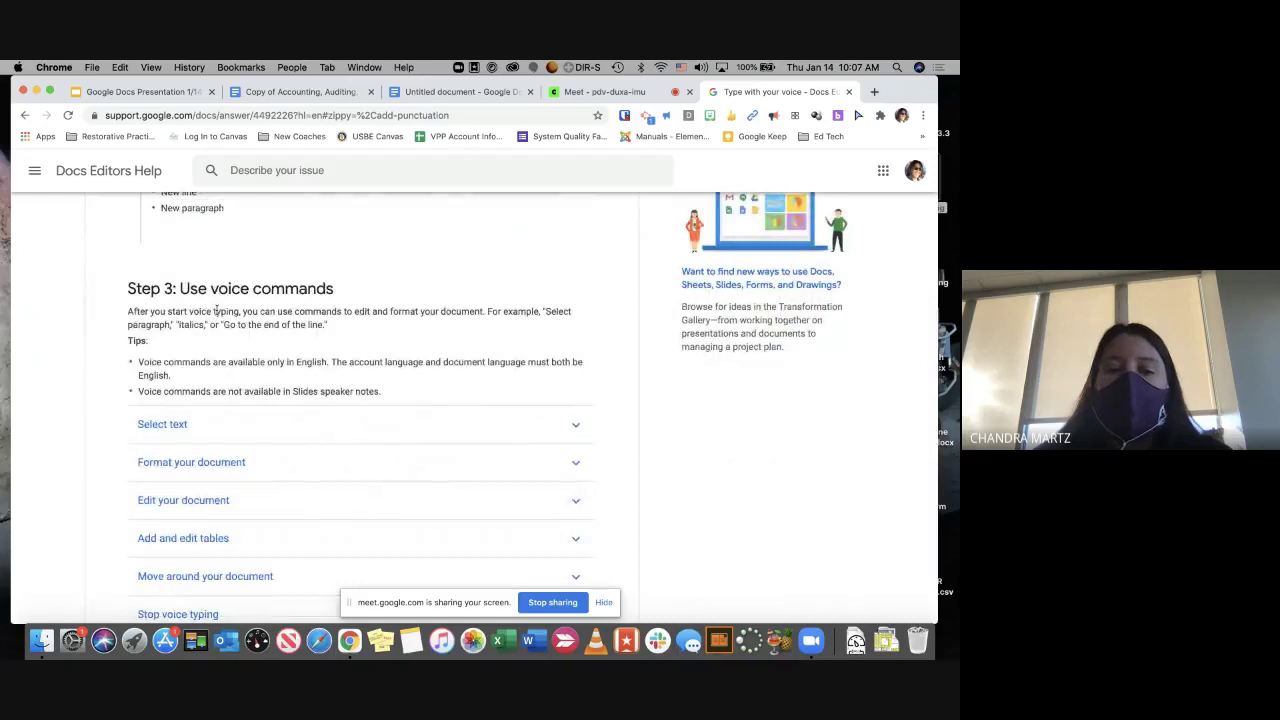
pyautogui.scroll(-6, 215, 311)
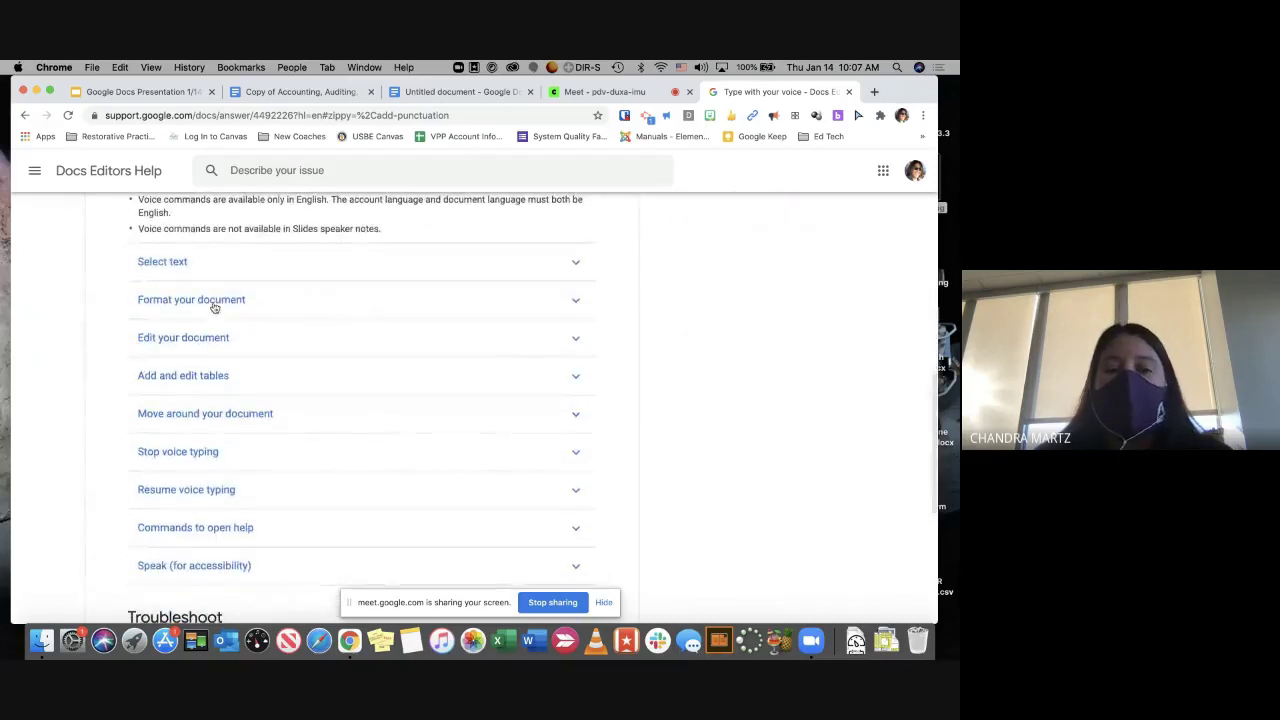
# - Expand Select text under Step 3 and review commands from Select all through Deselect
pyautogui.click(169, 265)
pyautogui.scroll(-5, 172, 307)
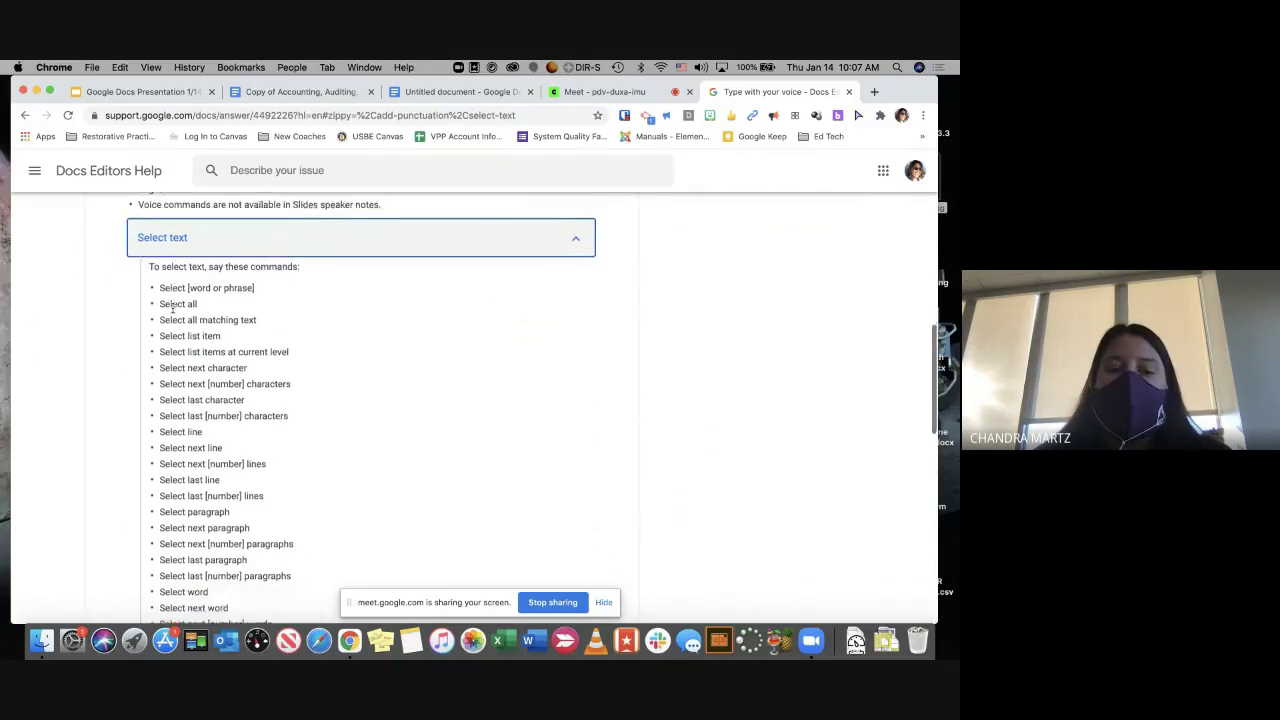
pyautogui.scroll(6, 172, 310)
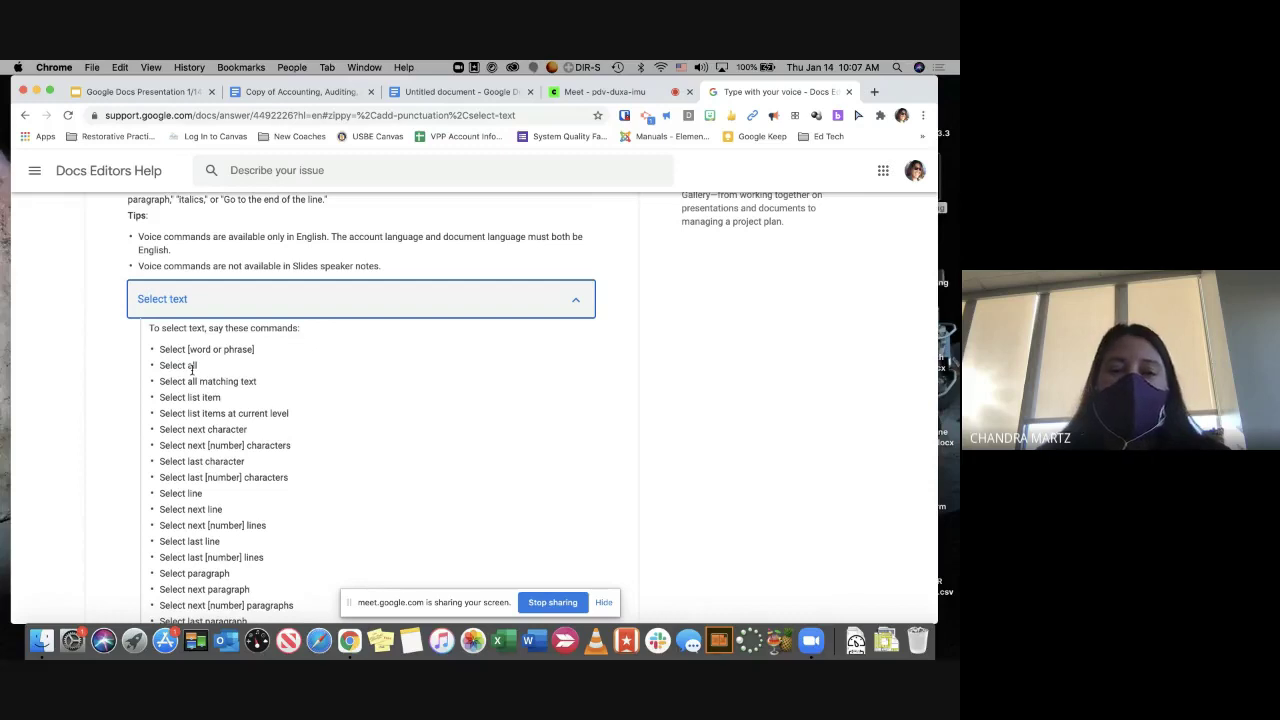
pyautogui.scroll(-4, 192, 367)
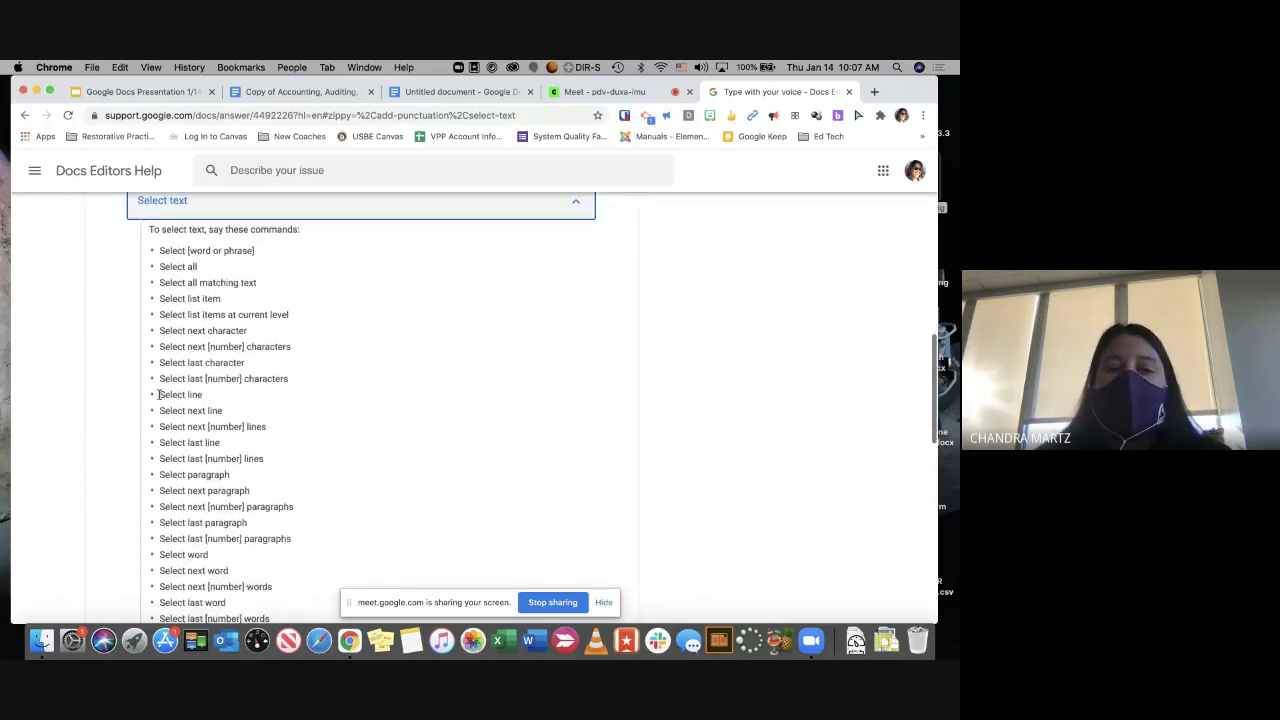
pyautogui.scroll(-6, 186, 420)
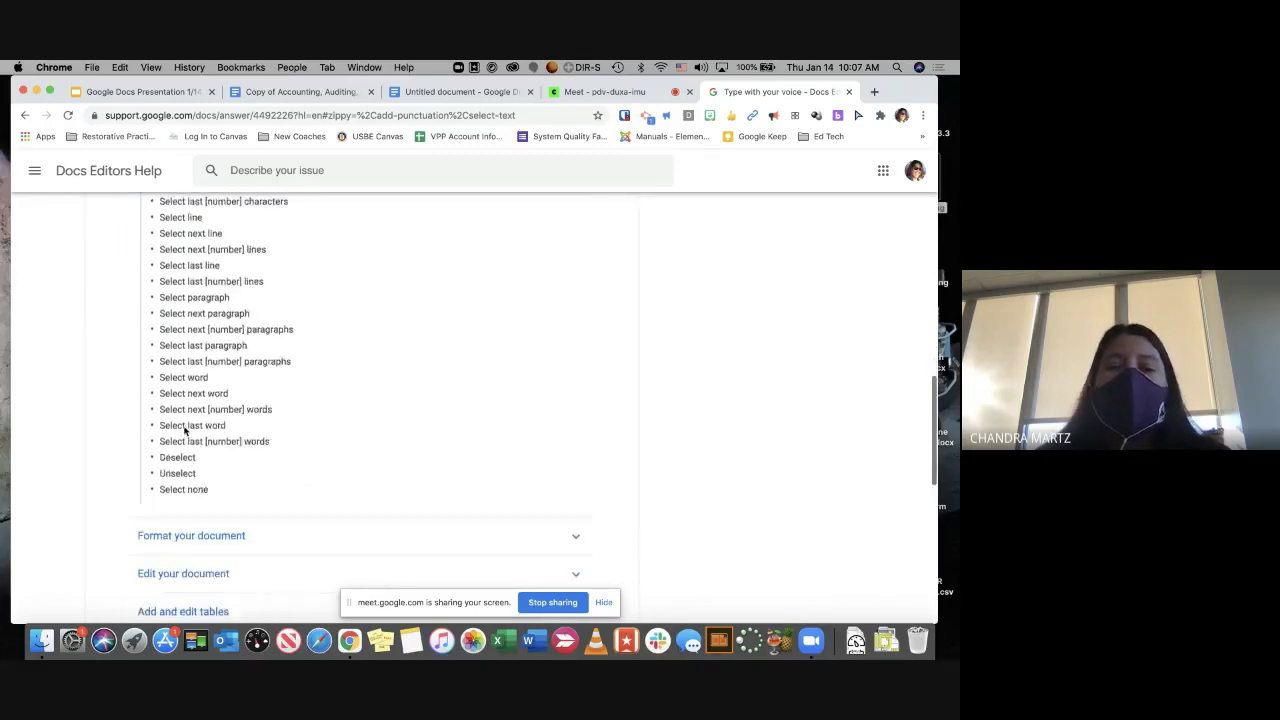
pyautogui.scroll(-5, 190, 415)
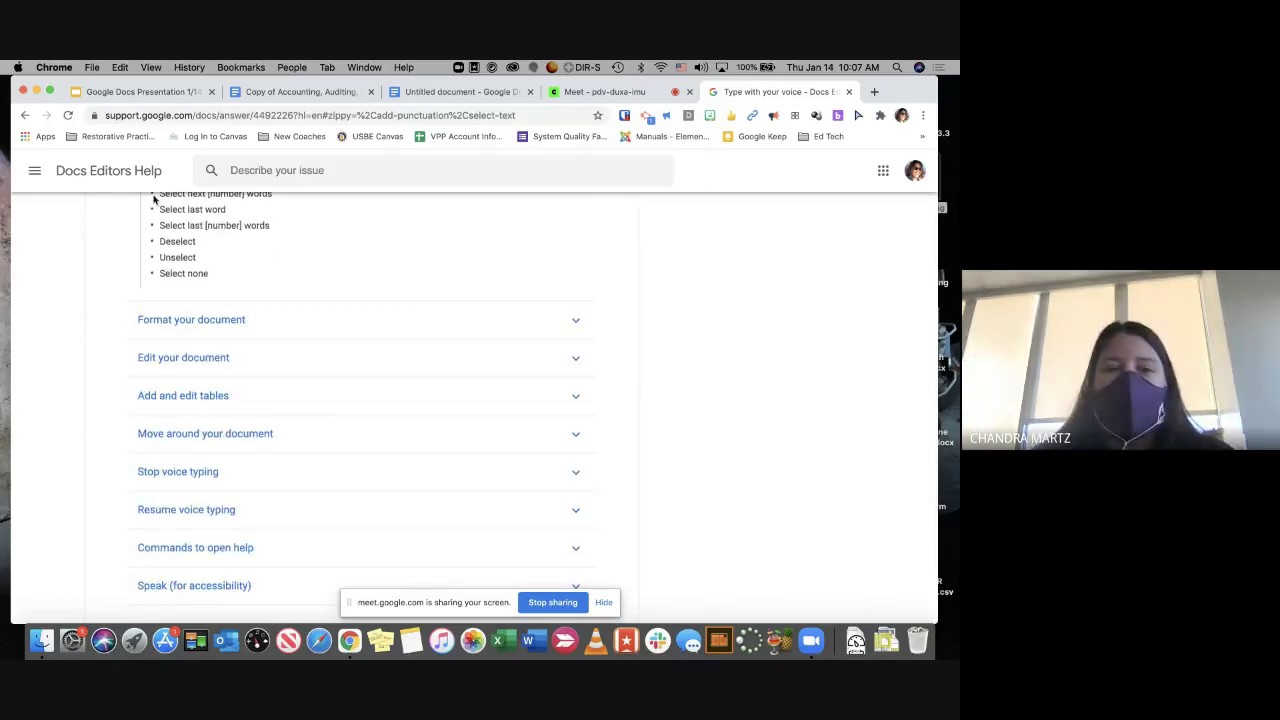
# - Bring the Google Docs Presentation's Learning Intentions slide up in the shared Meet screen
pyautogui.click(436, 96)
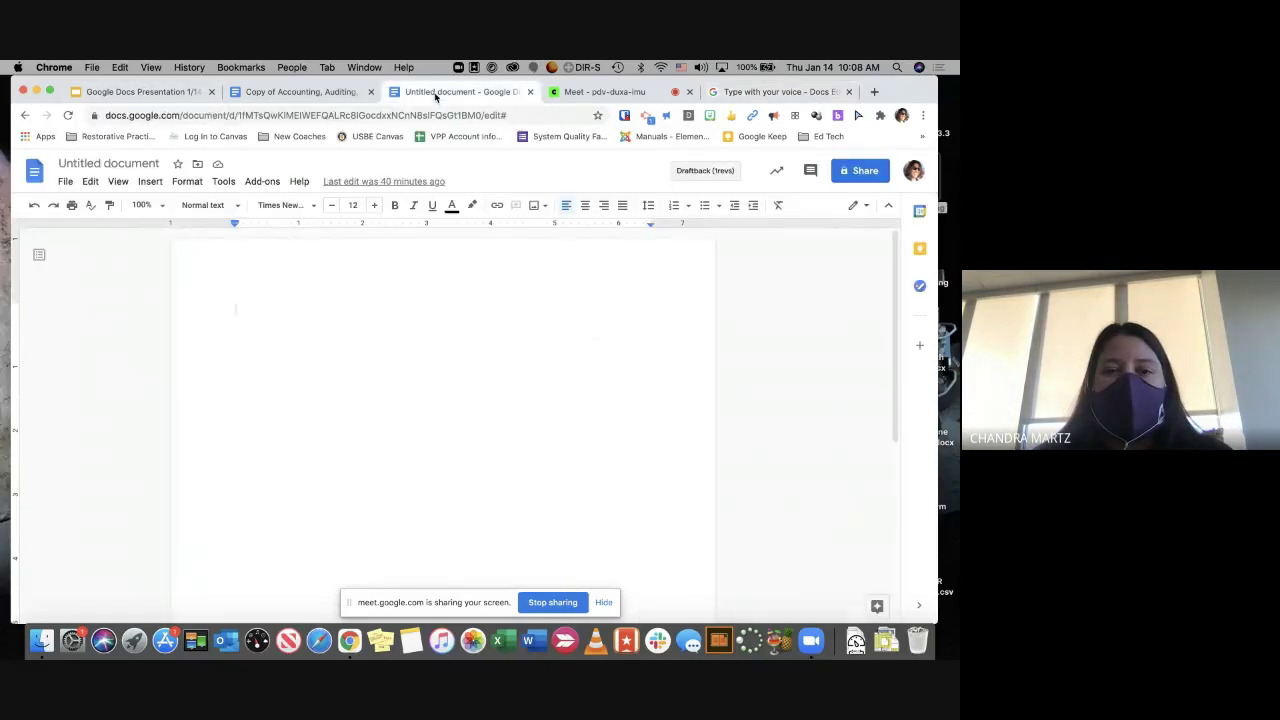
pyautogui.click(300, 91)
pyautogui.click(580, 97)
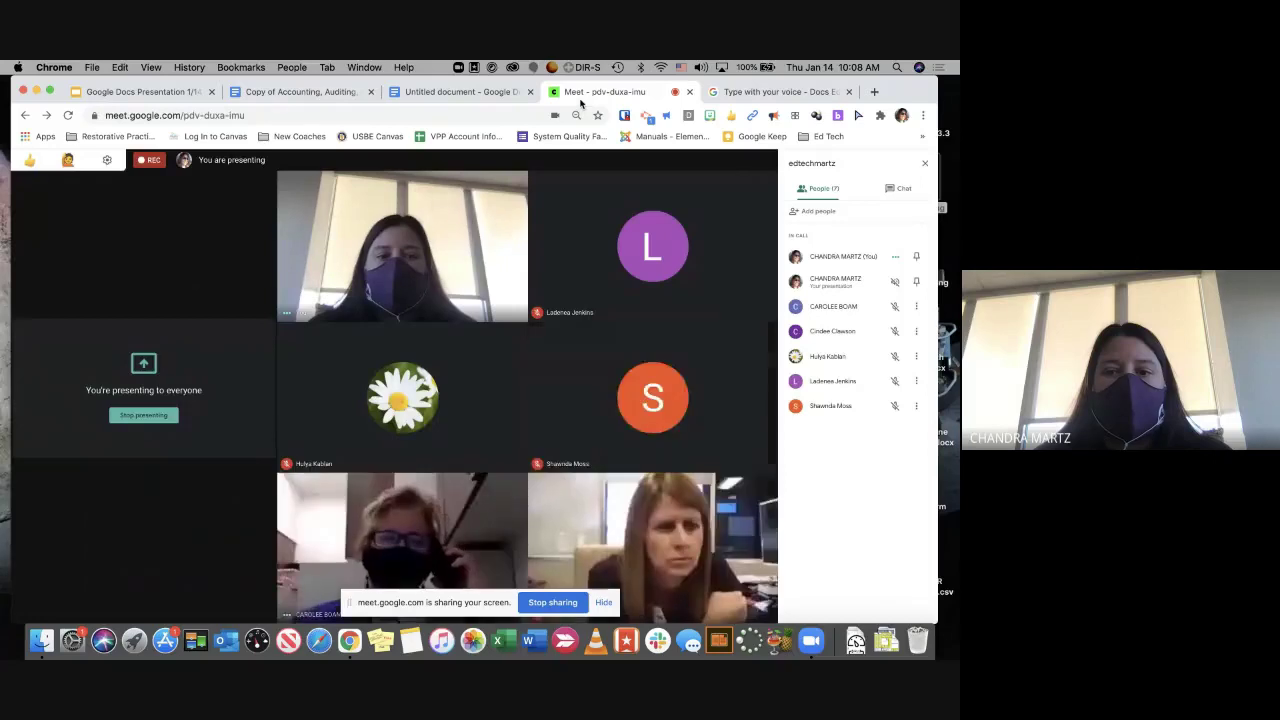
pyautogui.click(127, 92)
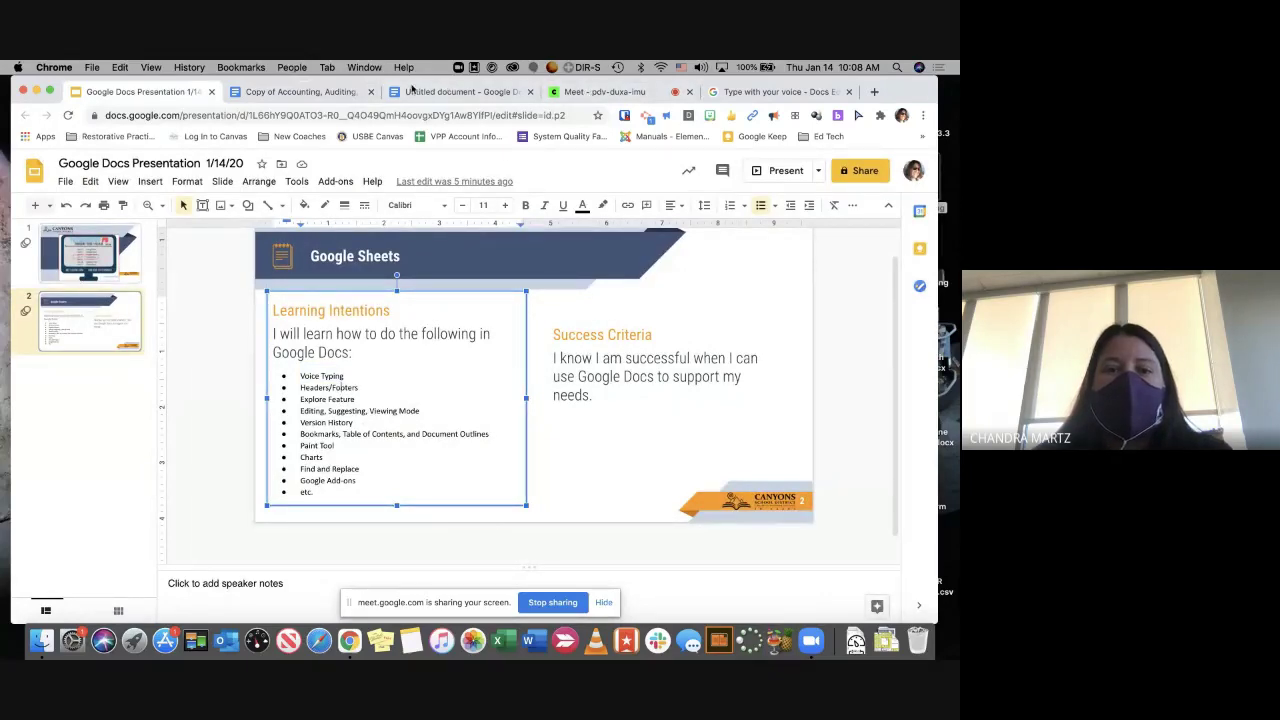
# - Delete the dictated paragraph below the Retirement list in the Copy of Accounting document
pyautogui.click(300, 92)
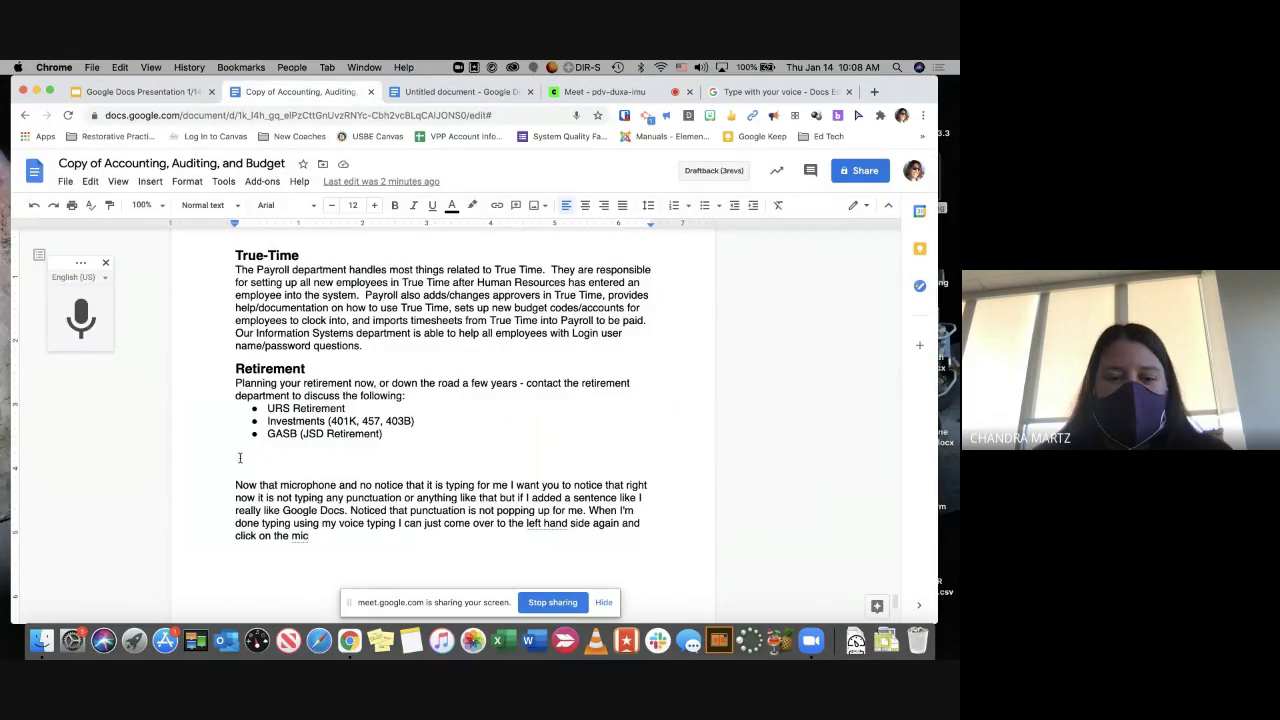
pyautogui.moveTo(240, 466); pyautogui.dragTo(338, 543)
pyautogui.press('BackSpace')
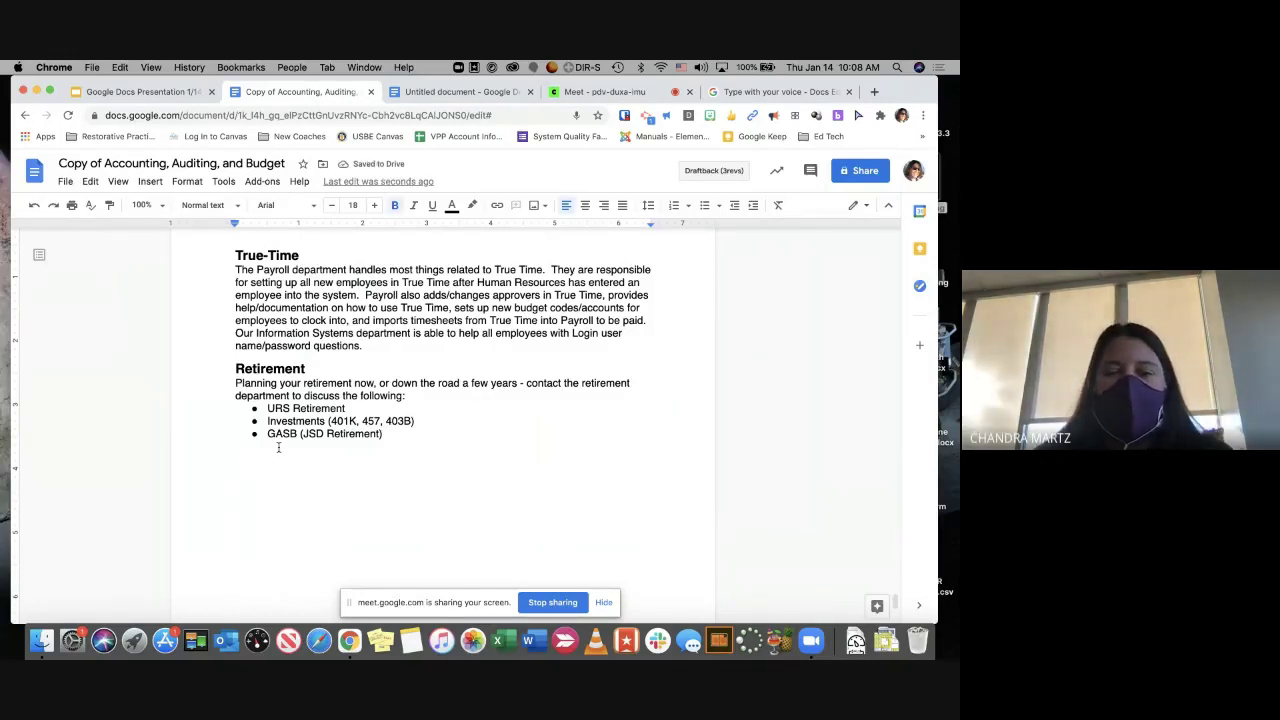
pyautogui.scroll(1, 440, 438)
pyautogui.scroll(15, 440, 440)
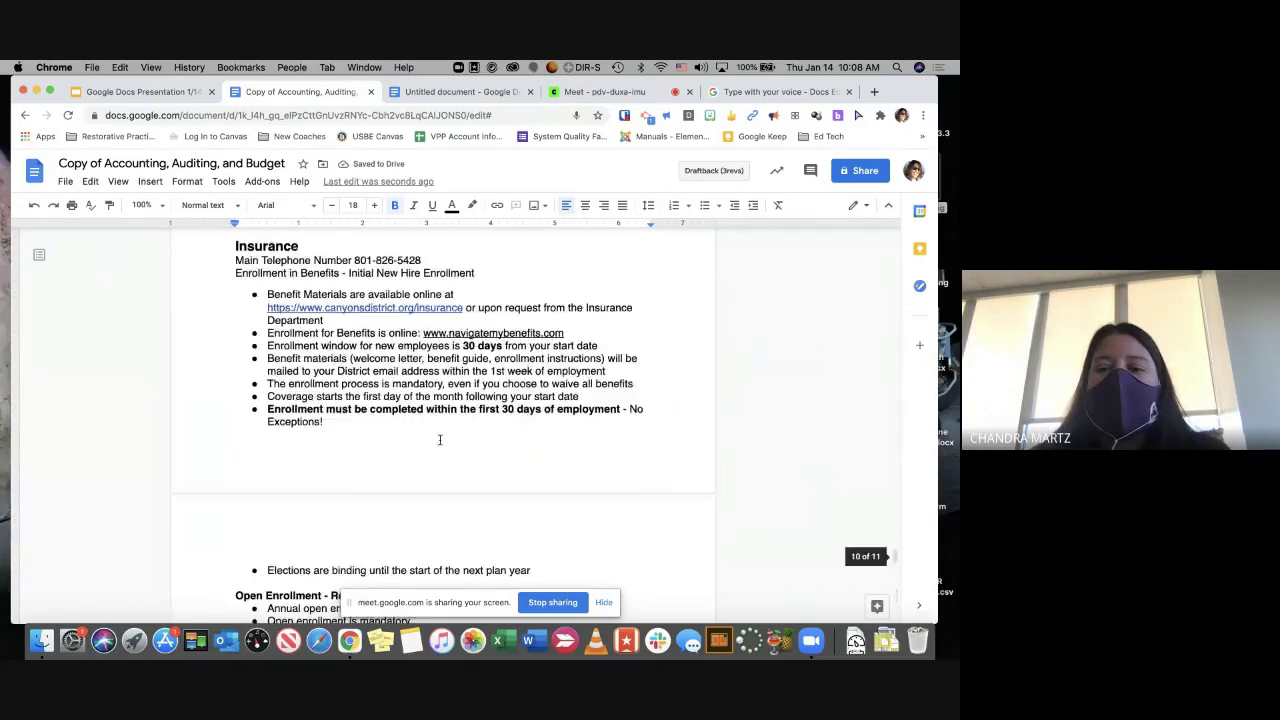
pyautogui.scroll(20, 881, 485)
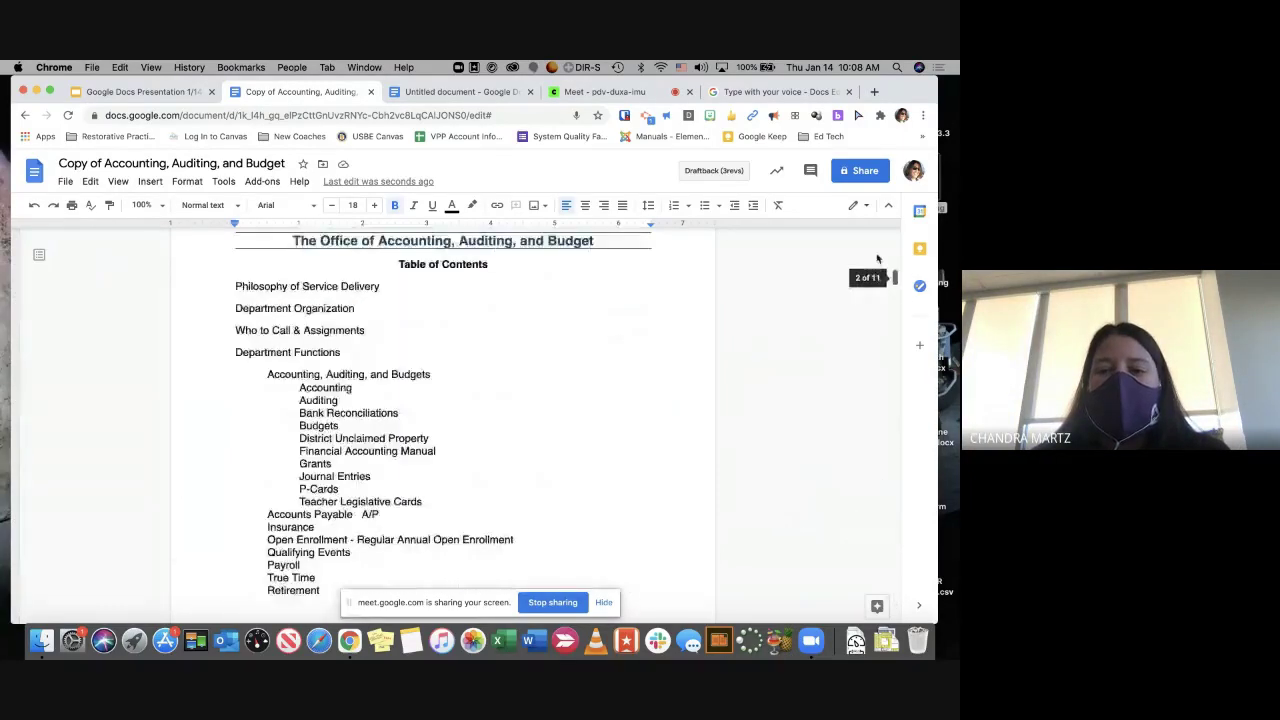
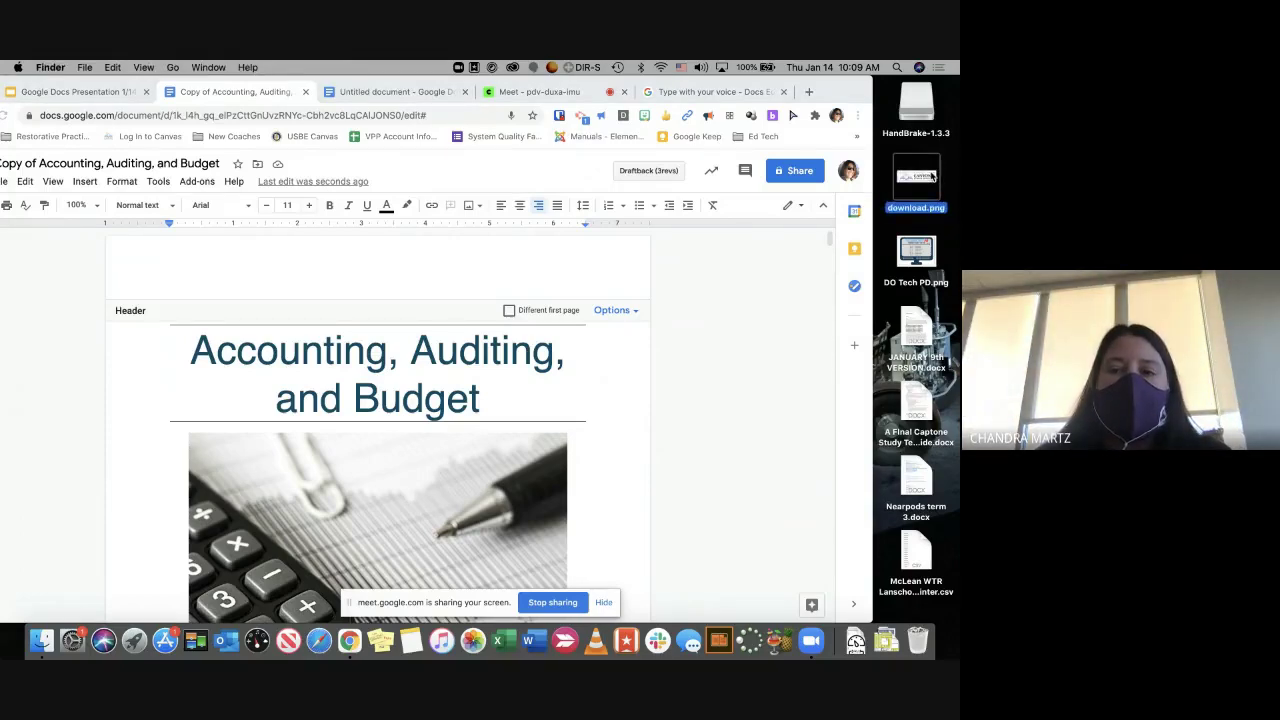
# - Drop the district logo download.png into the header and shrink it with a corner handle
pyautogui.moveTo(928, 176); pyautogui.dragTo(575, 277)
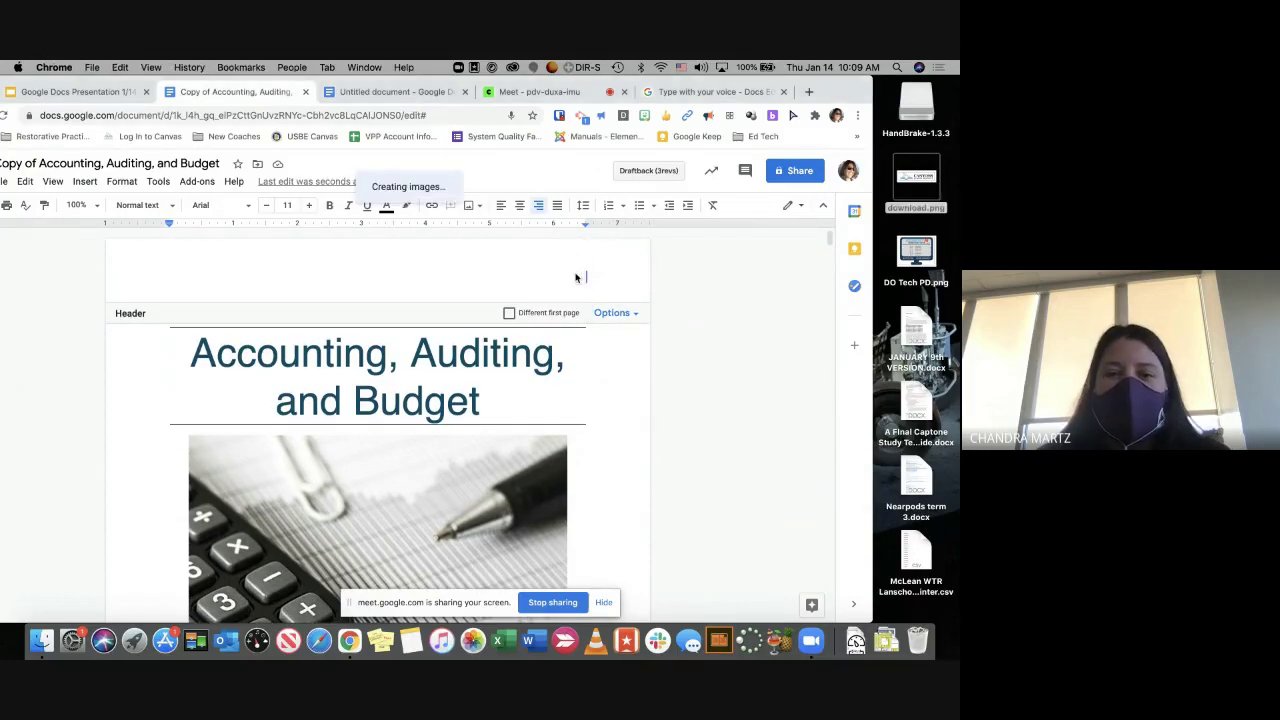
pyautogui.click(472, 310)
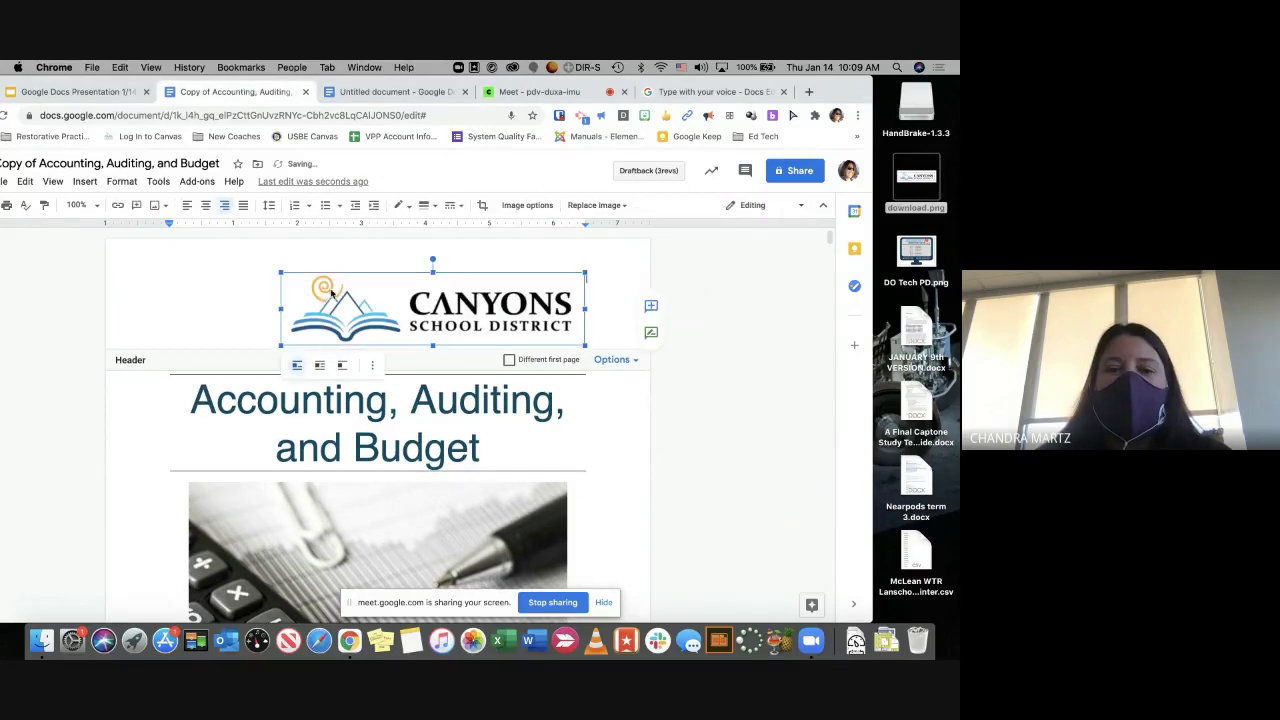
pyautogui.moveTo(278, 270); pyautogui.dragTo(336, 273)
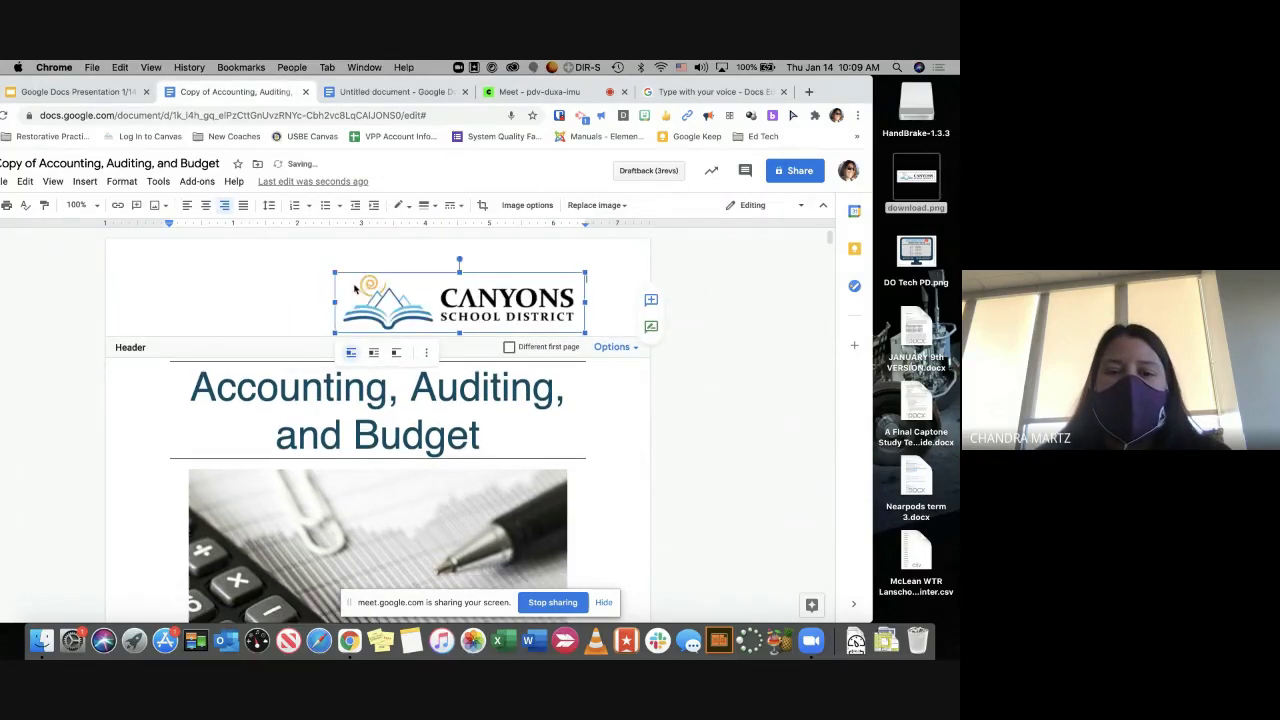
pyautogui.click(426, 352)
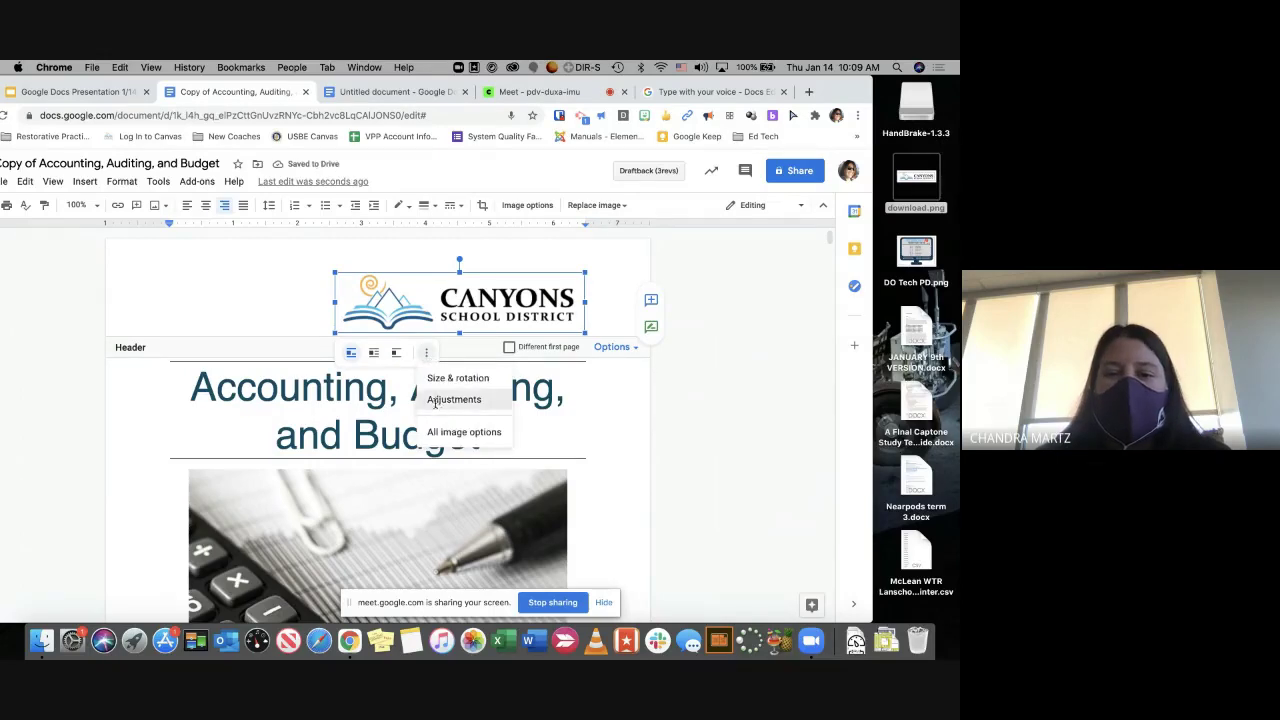
# - Raise the header logo's transparency to about 84% in Adjustments
pyautogui.click(440, 400)
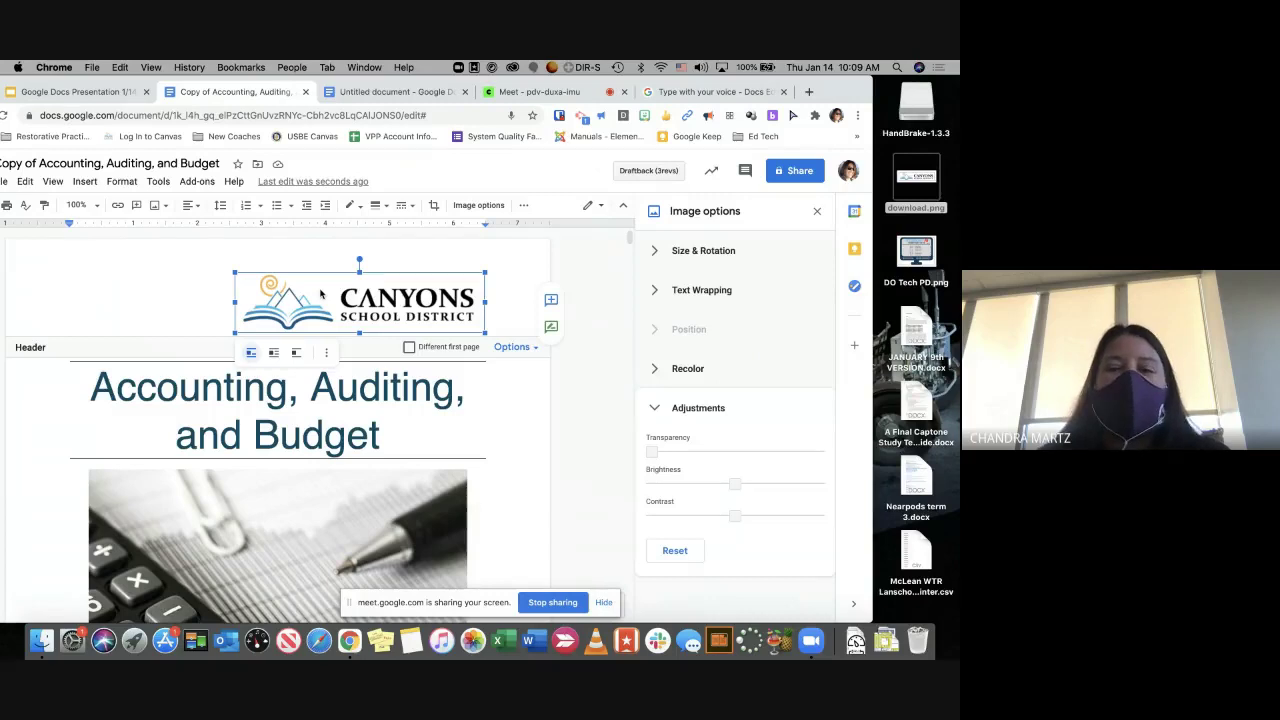
pyautogui.moveTo(652, 452); pyautogui.dragTo(789, 452)
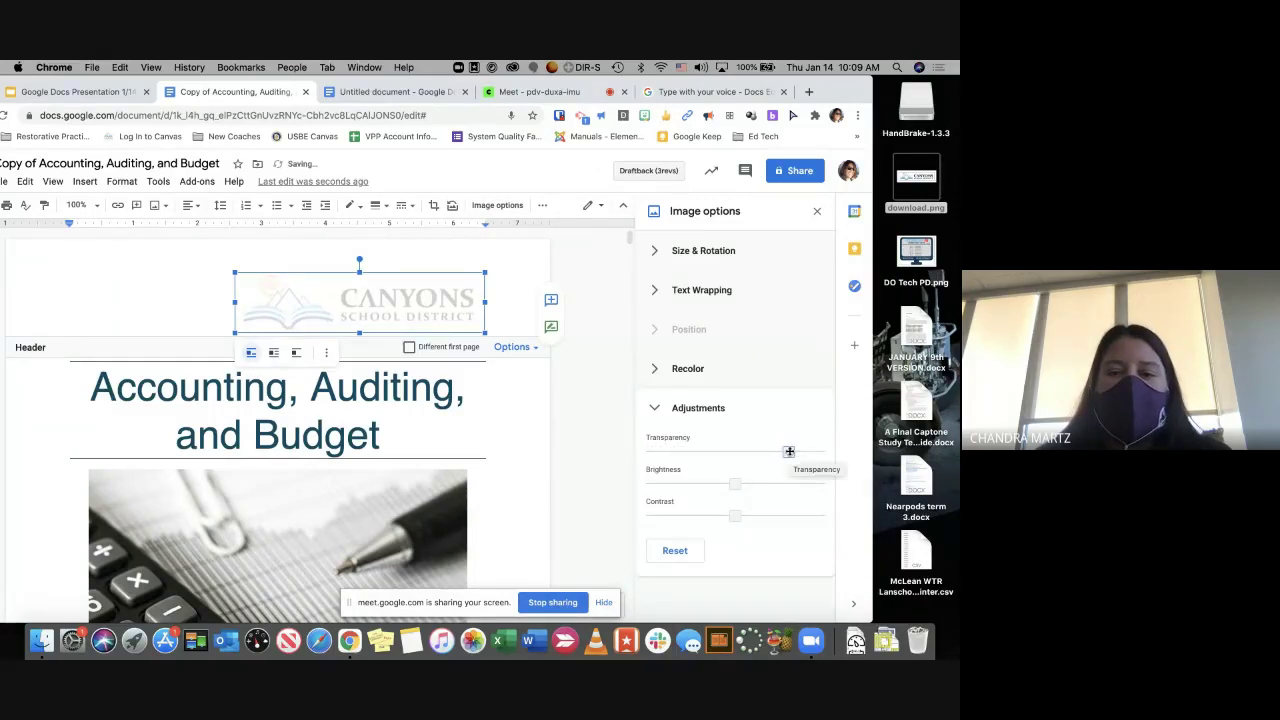
pyautogui.moveTo(791, 452)
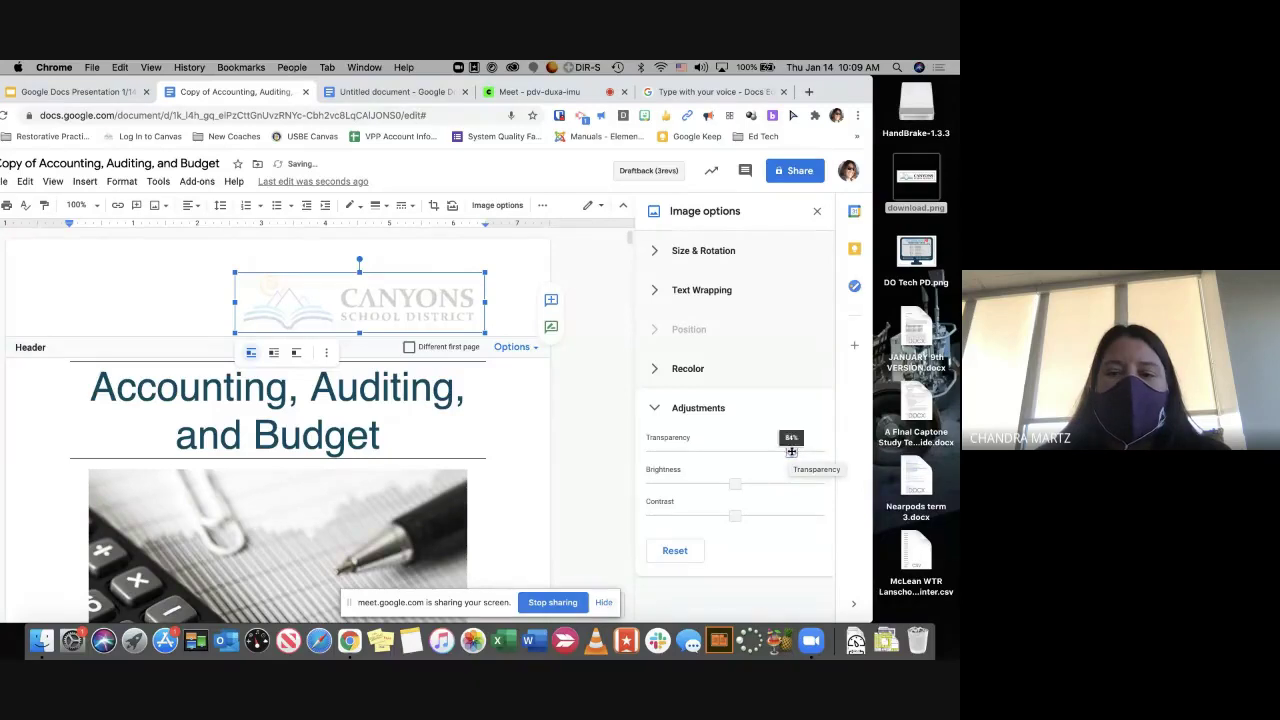
pyautogui.click(574, 443)
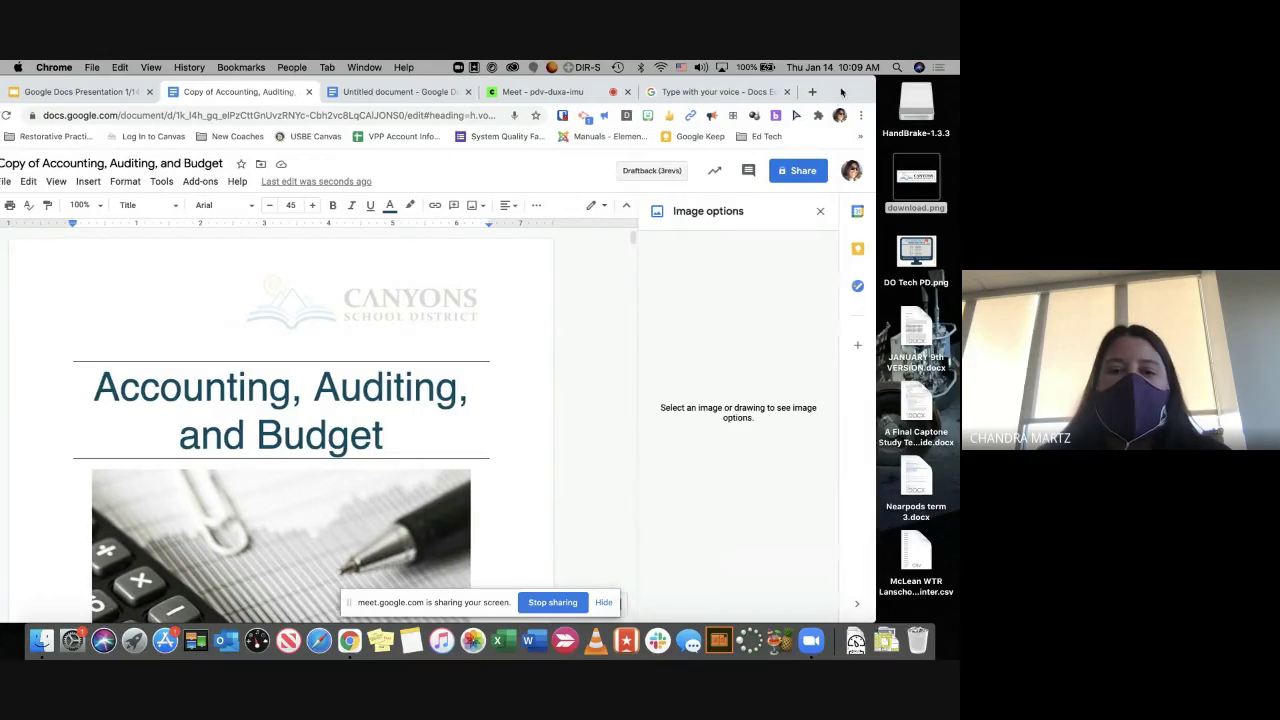
# - Reselect the header logo, try tilting it, and undo the rotation to keep it level
pyautogui.click(441, 296)
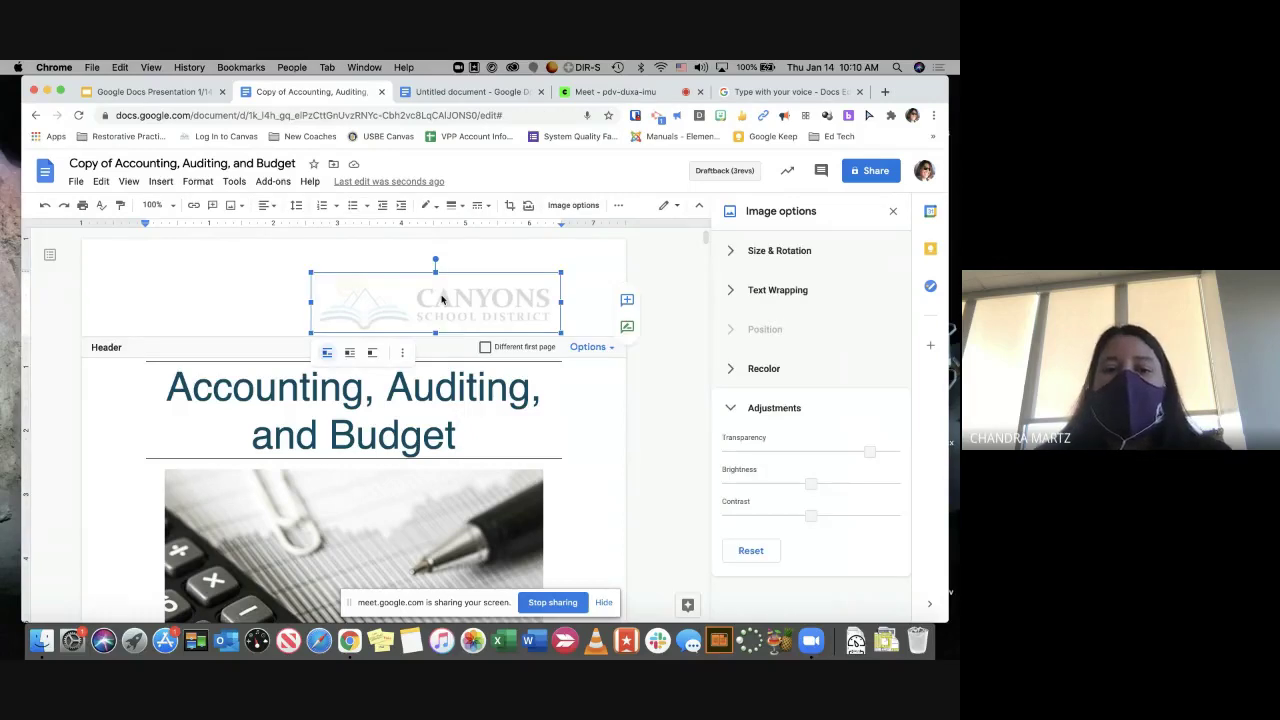
pyautogui.press('Escape')
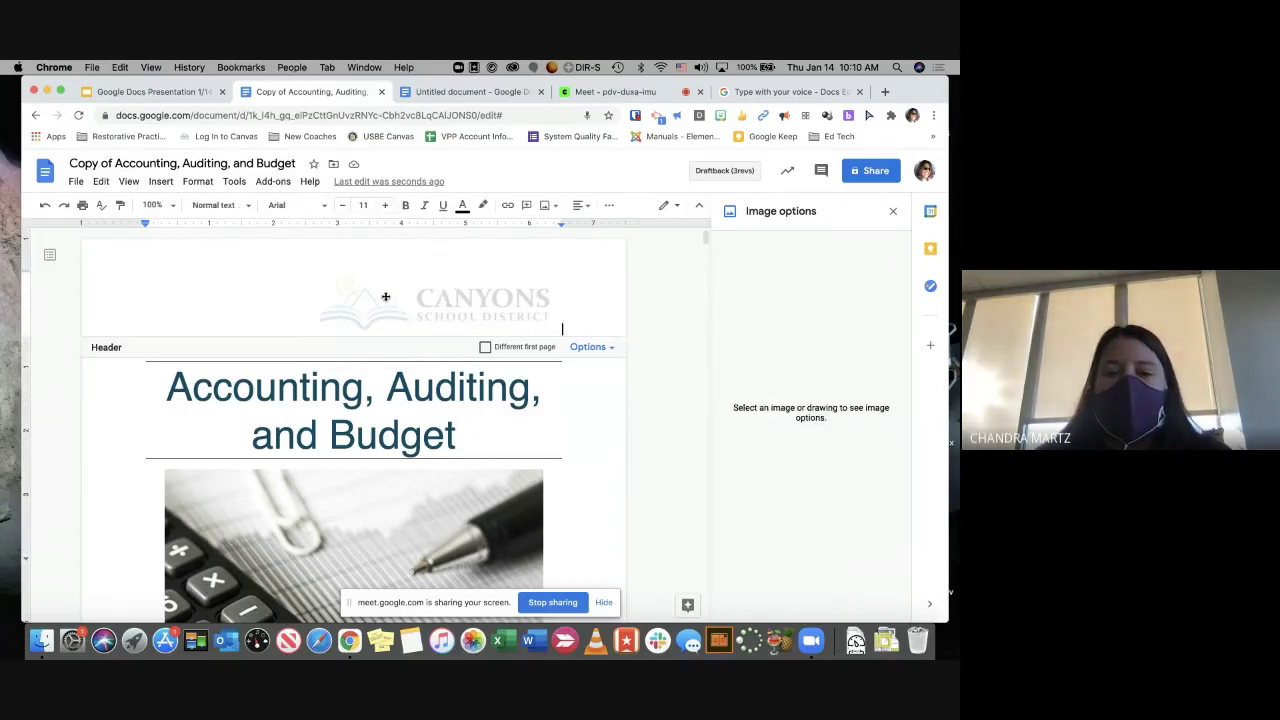
pyautogui.click(405, 302)
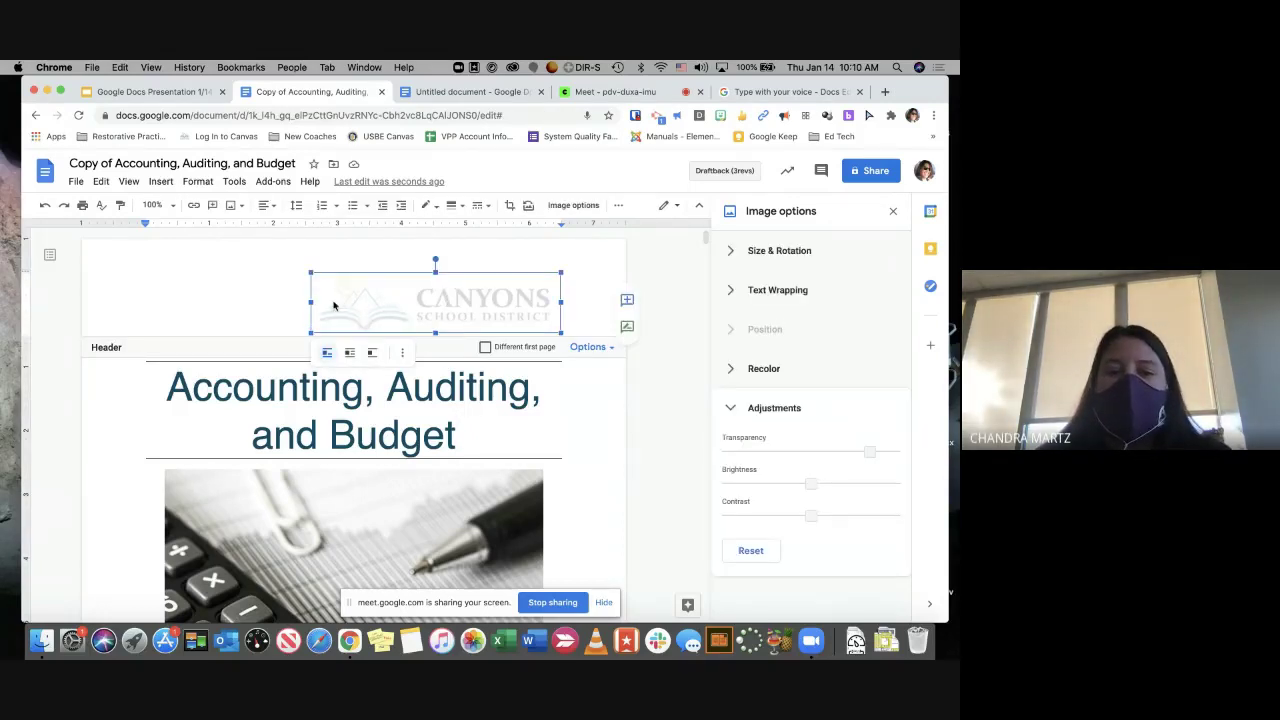
pyautogui.click(400, 354)
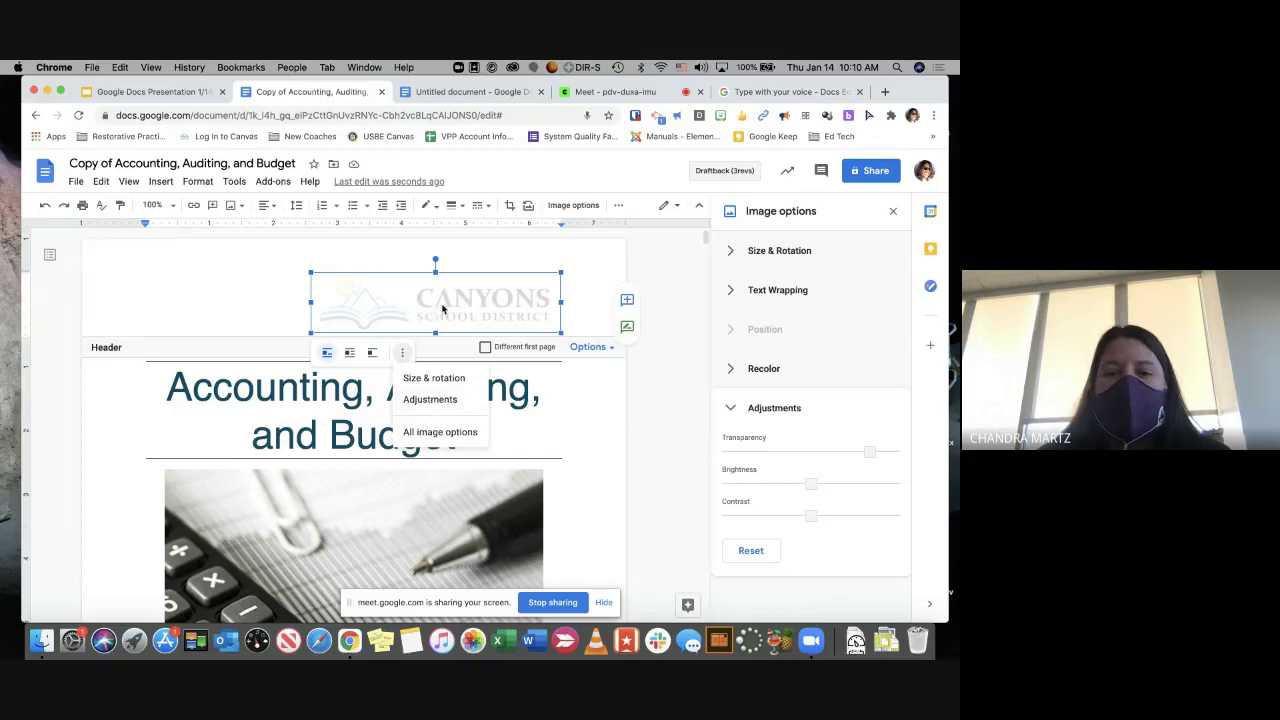
pyautogui.click(430, 399)
pyautogui.moveTo(435, 258); pyautogui.dragTo(424, 257)
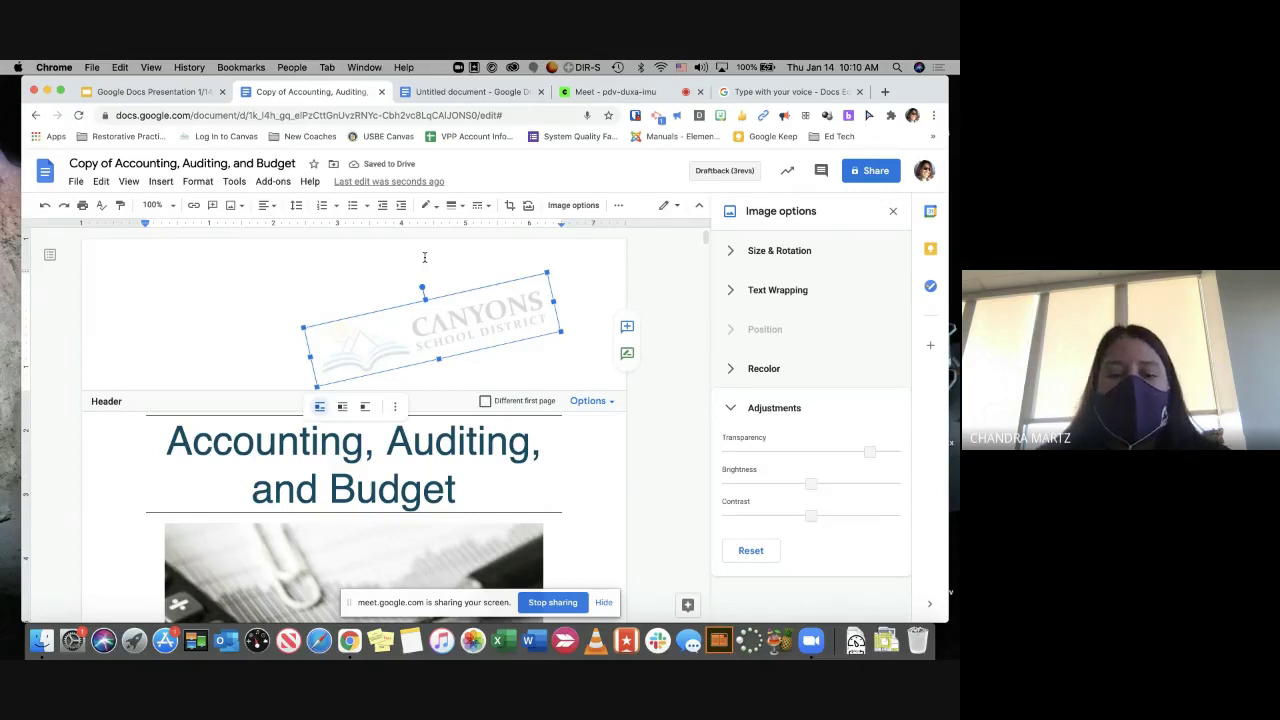
pyautogui.press('super+z')
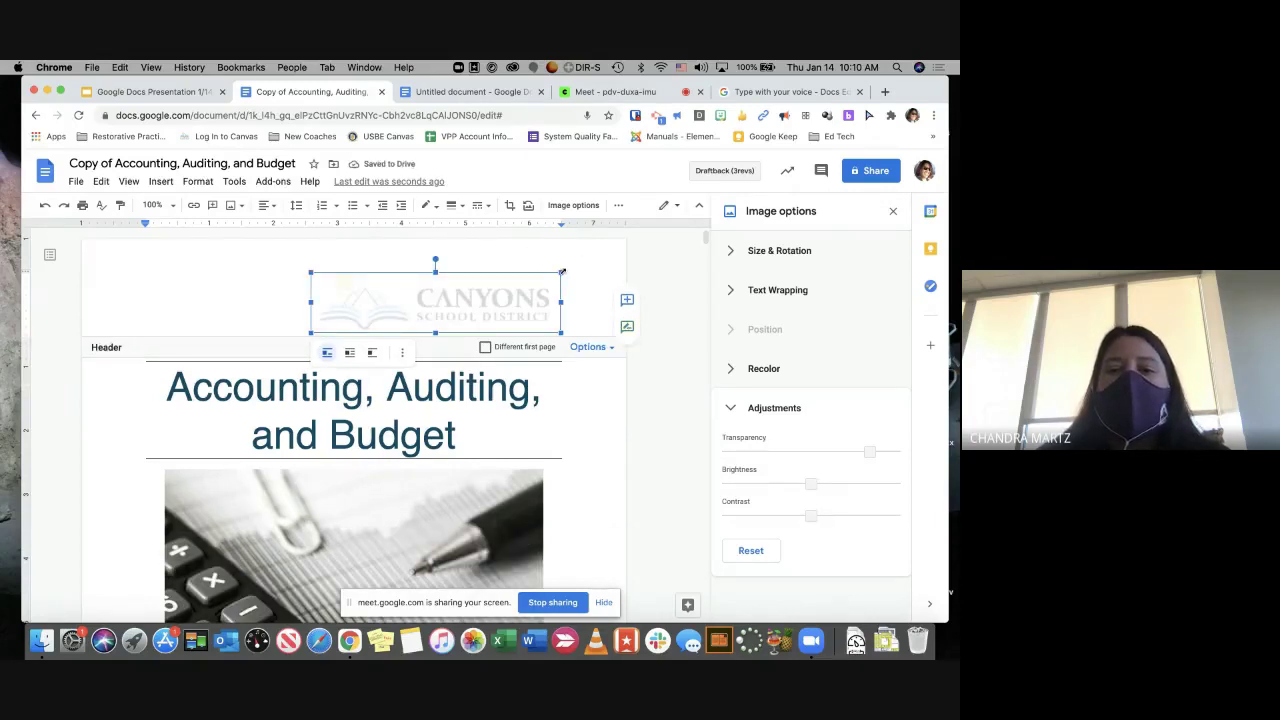
# - Shrink the logo further and center it in the header
pyautogui.moveTo(562, 271); pyautogui.dragTo(441, 291)
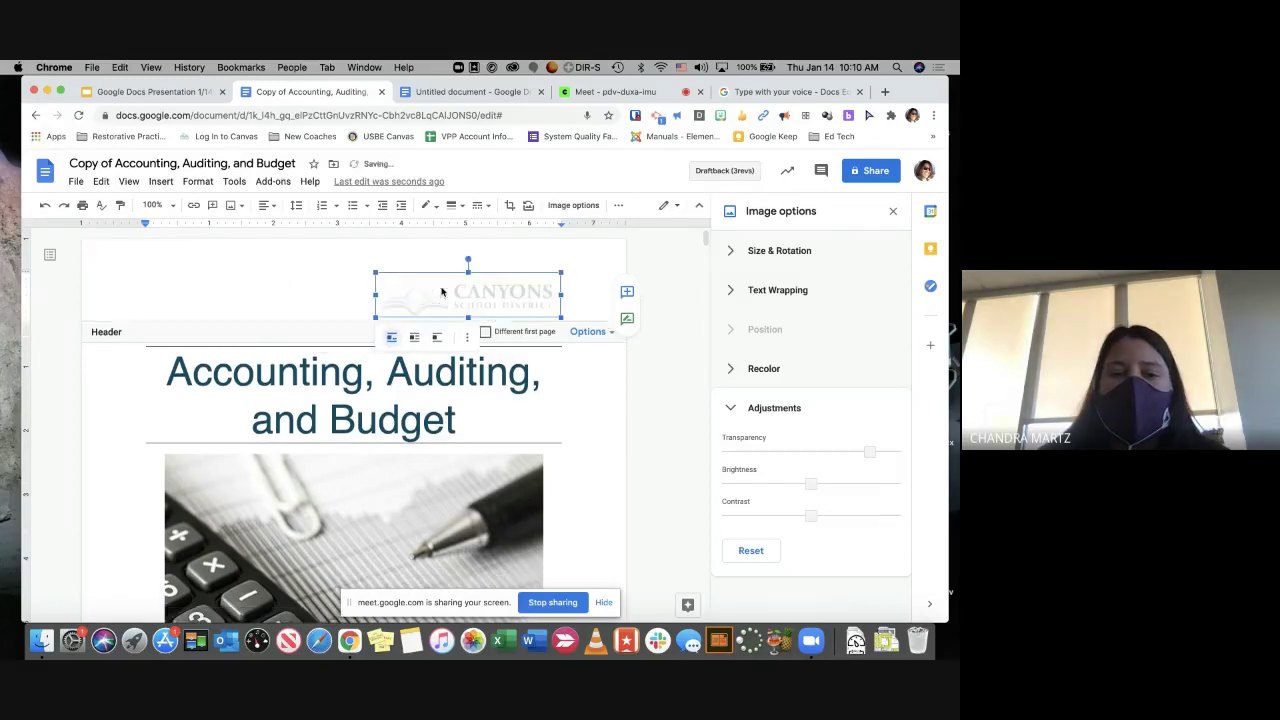
pyautogui.click(266, 205)
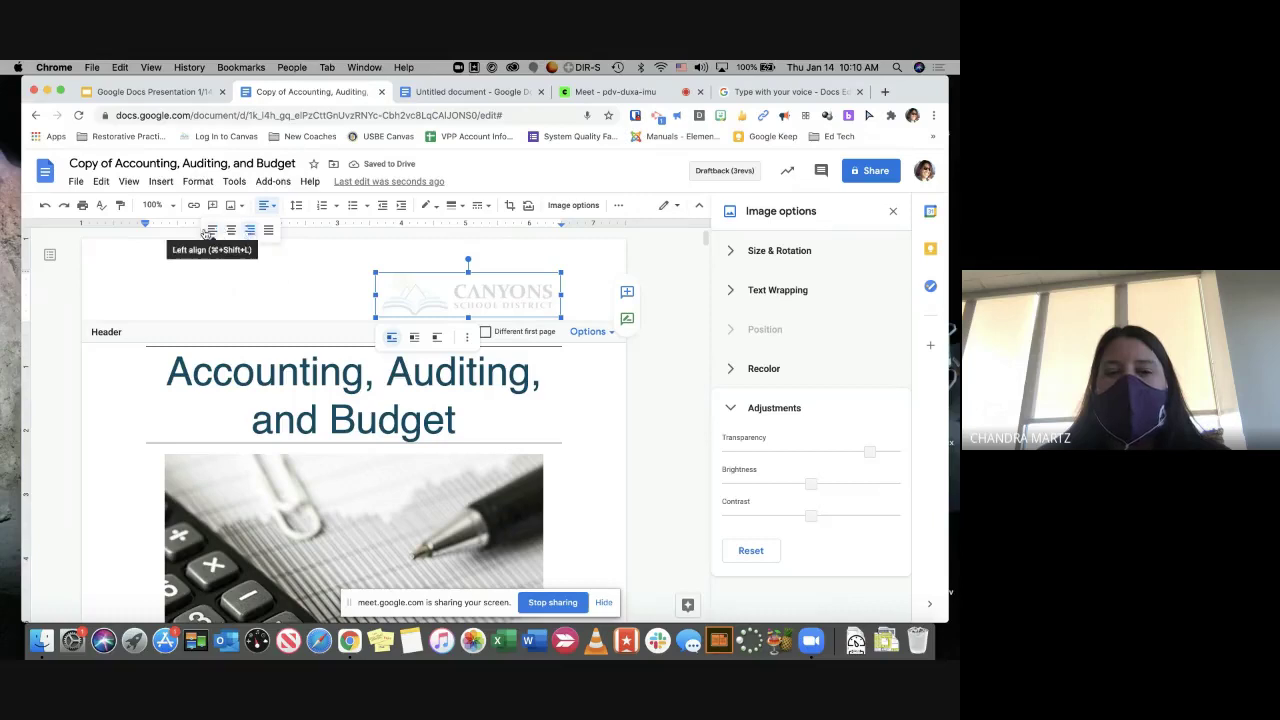
pyautogui.click(212, 230)
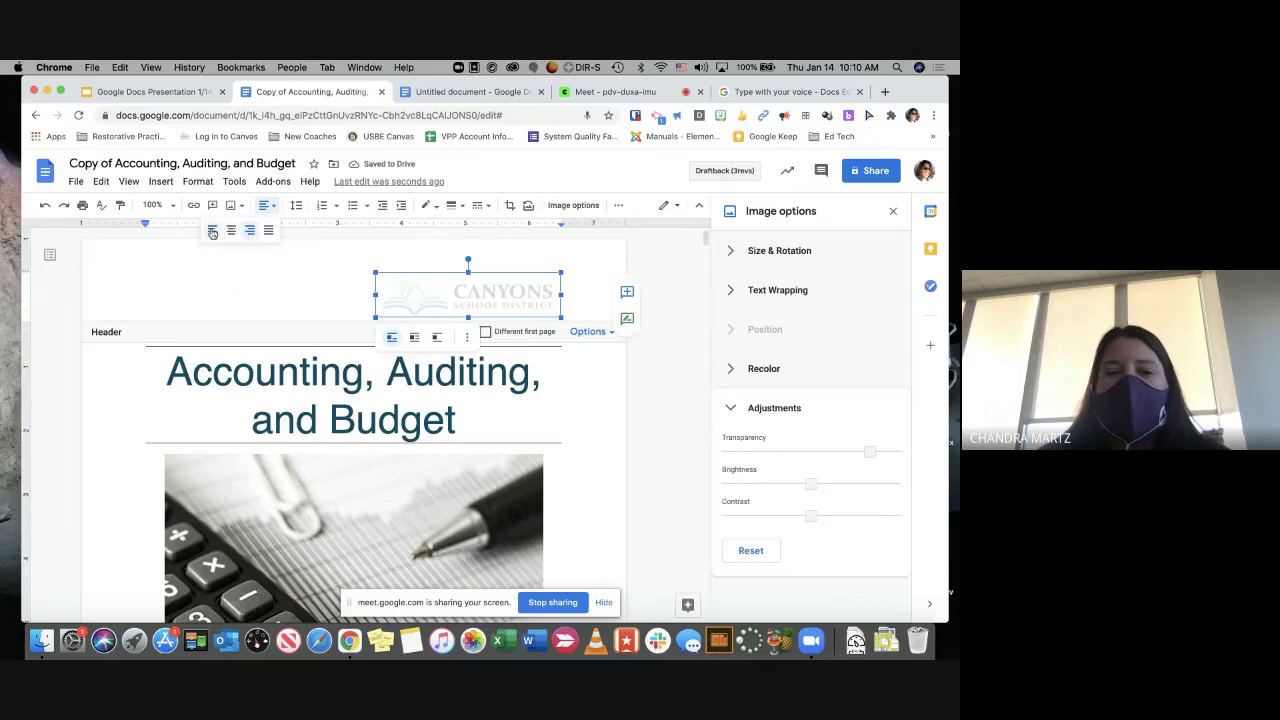
pyautogui.click(261, 206)
pyautogui.click(231, 230)
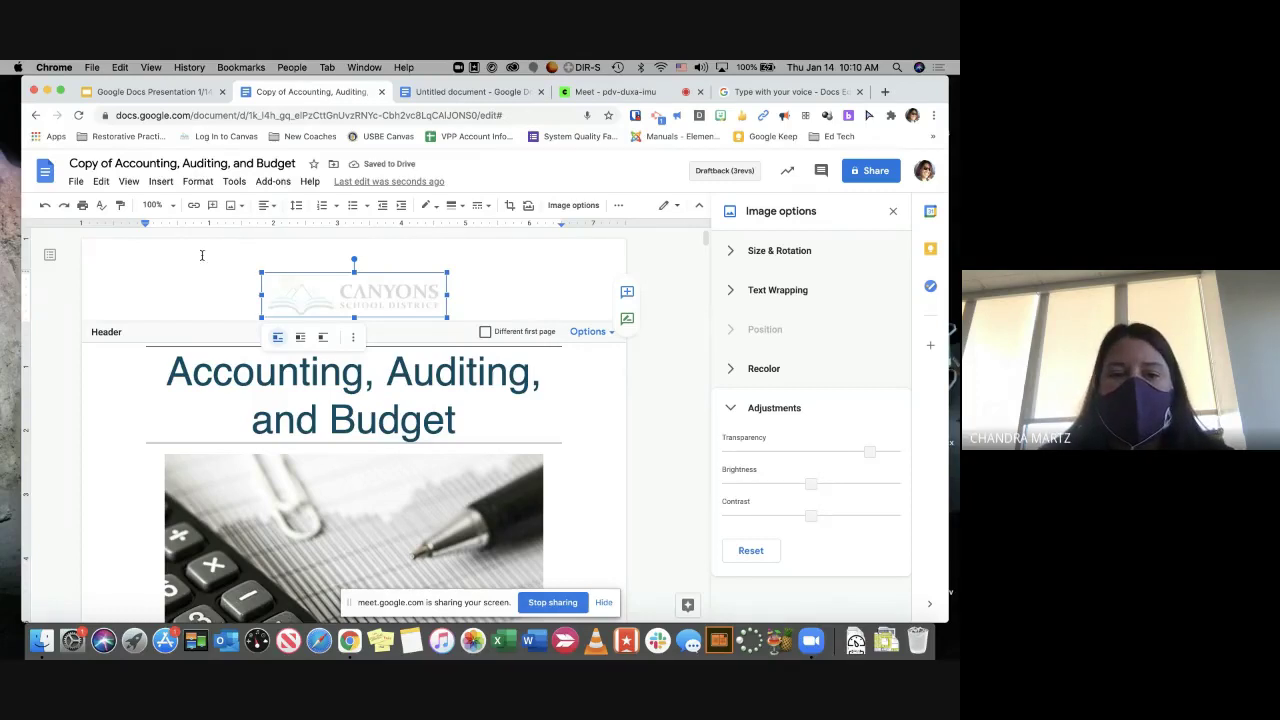
# - Add footer page numbers starting at 1, hidden on the first page
pyautogui.click(168, 373)
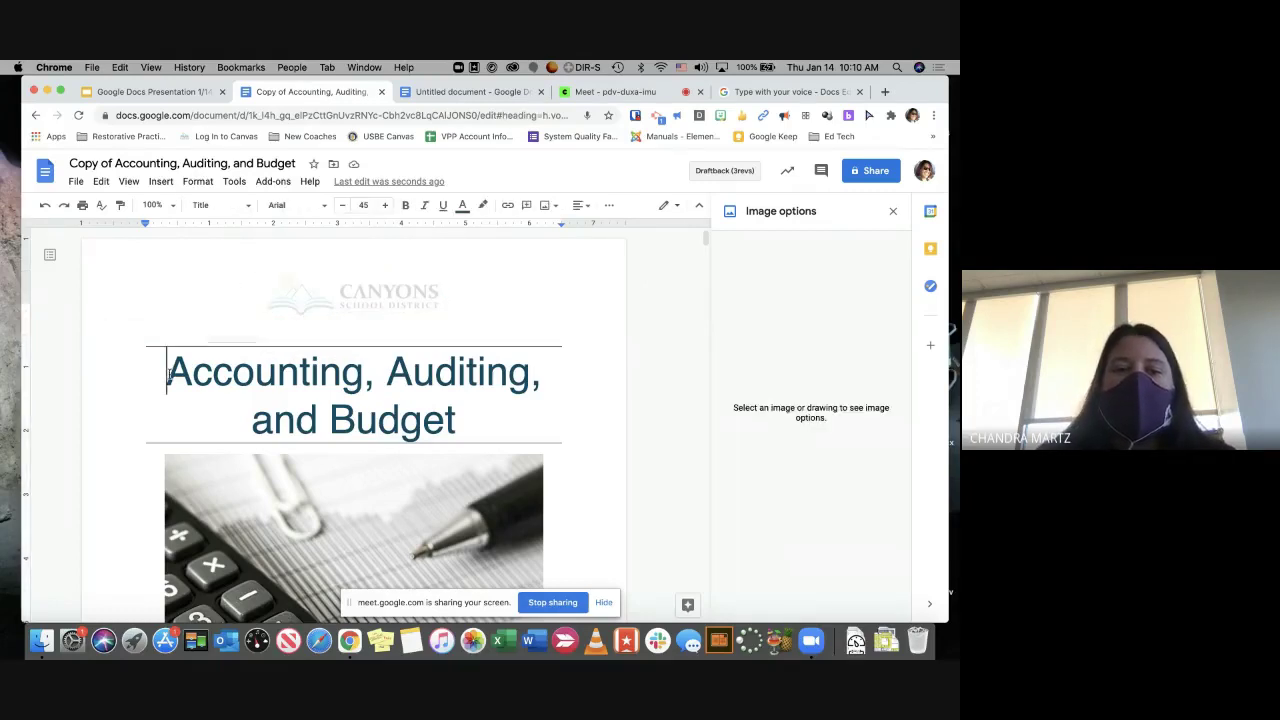
pyautogui.scroll(-4, 330, 340)
pyautogui.scroll(-2, 333, 343)
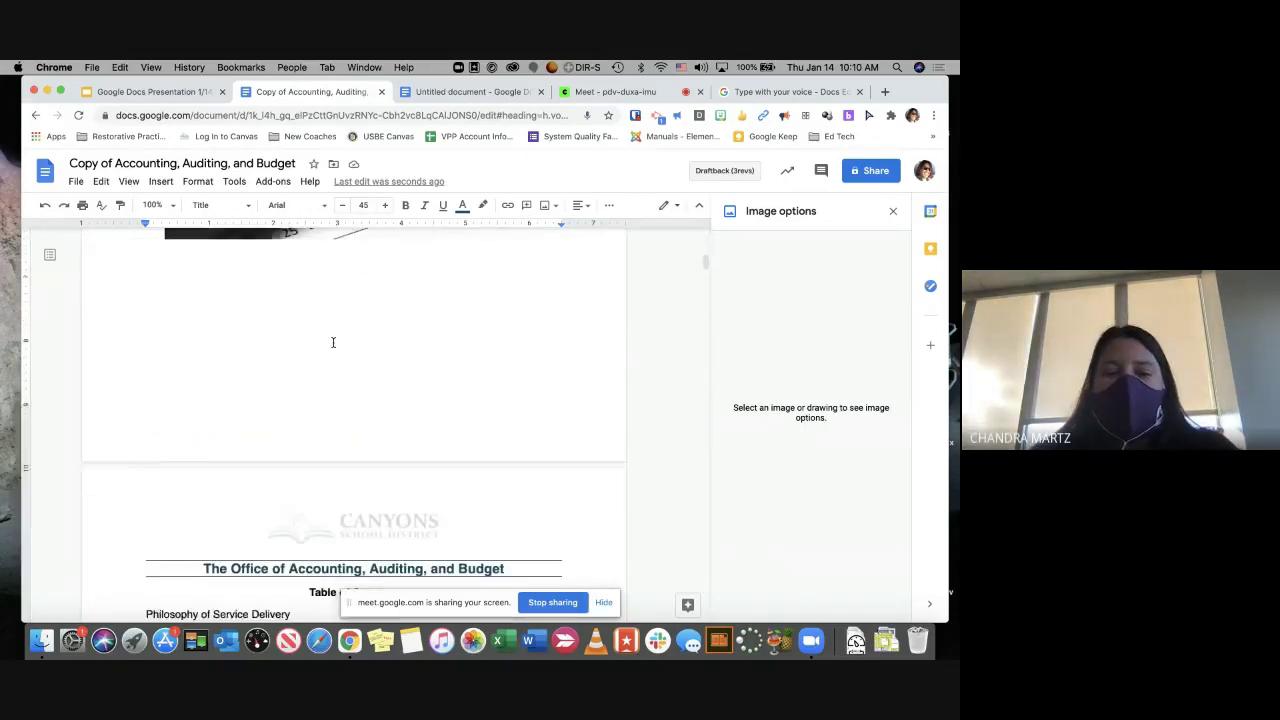
pyautogui.click(361, 427)
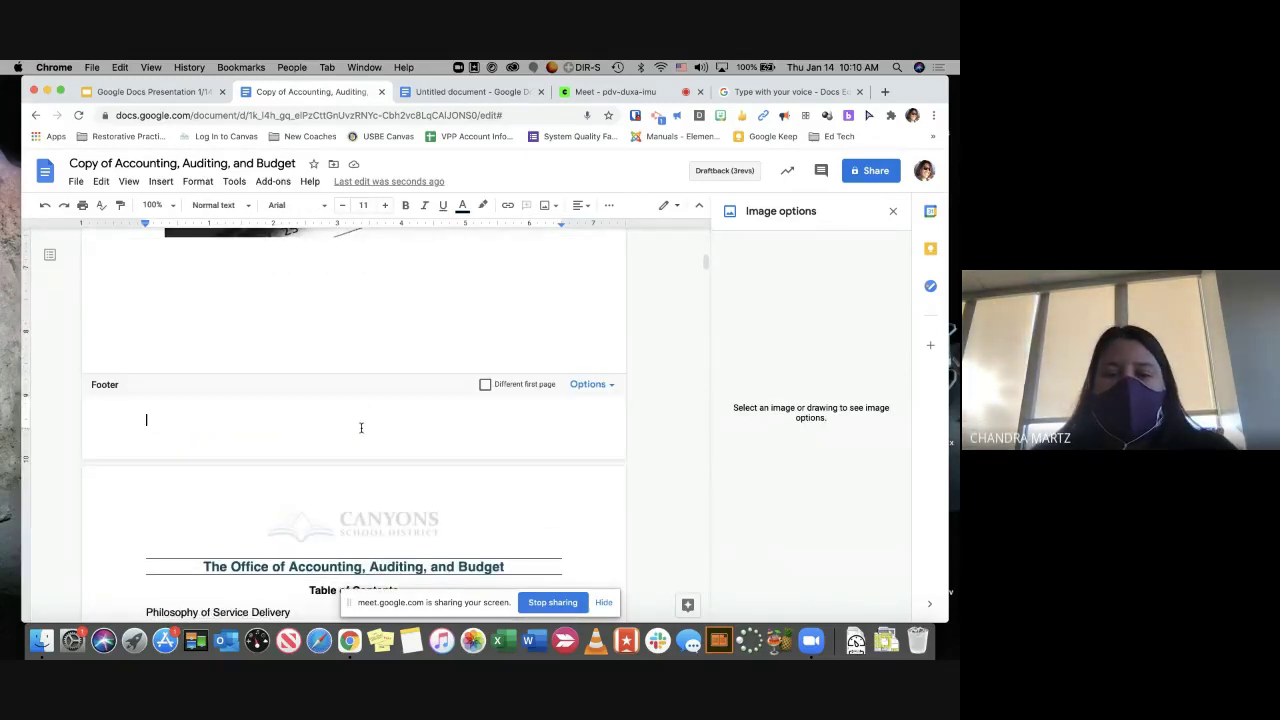
pyautogui.click(602, 387)
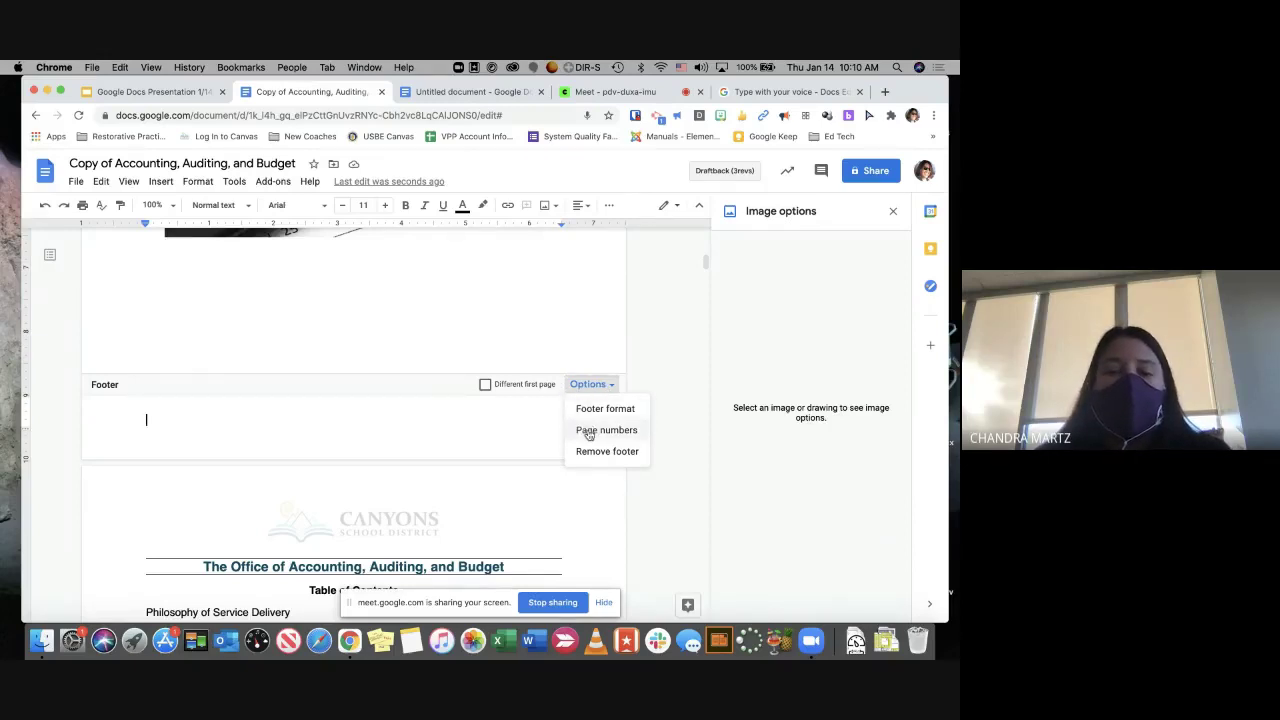
pyautogui.click(595, 430)
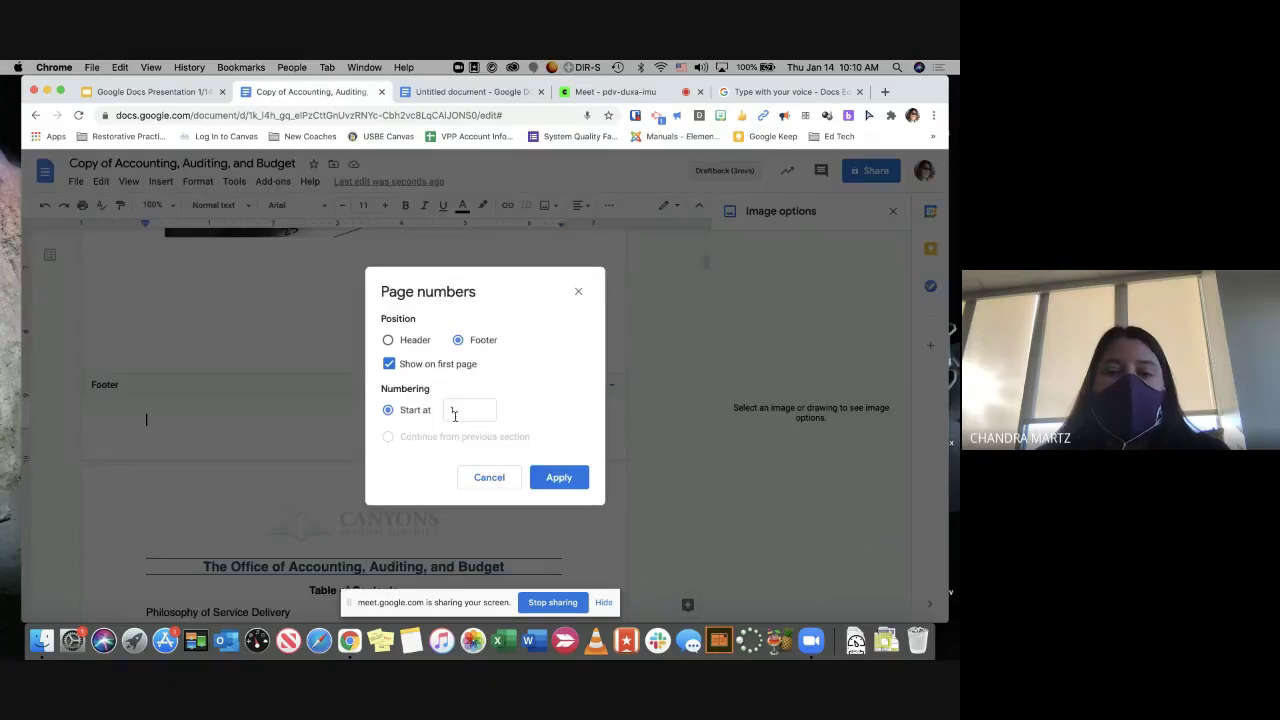
pyautogui.click(389, 364)
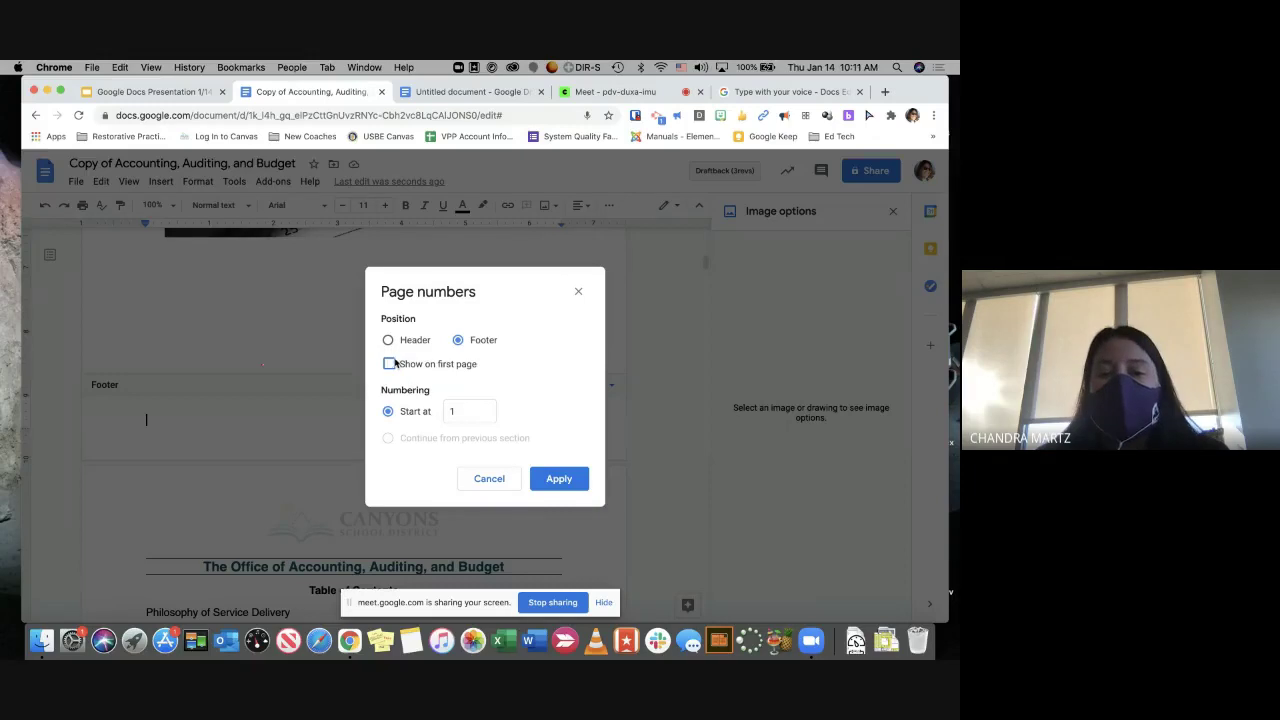
pyautogui.click(453, 409)
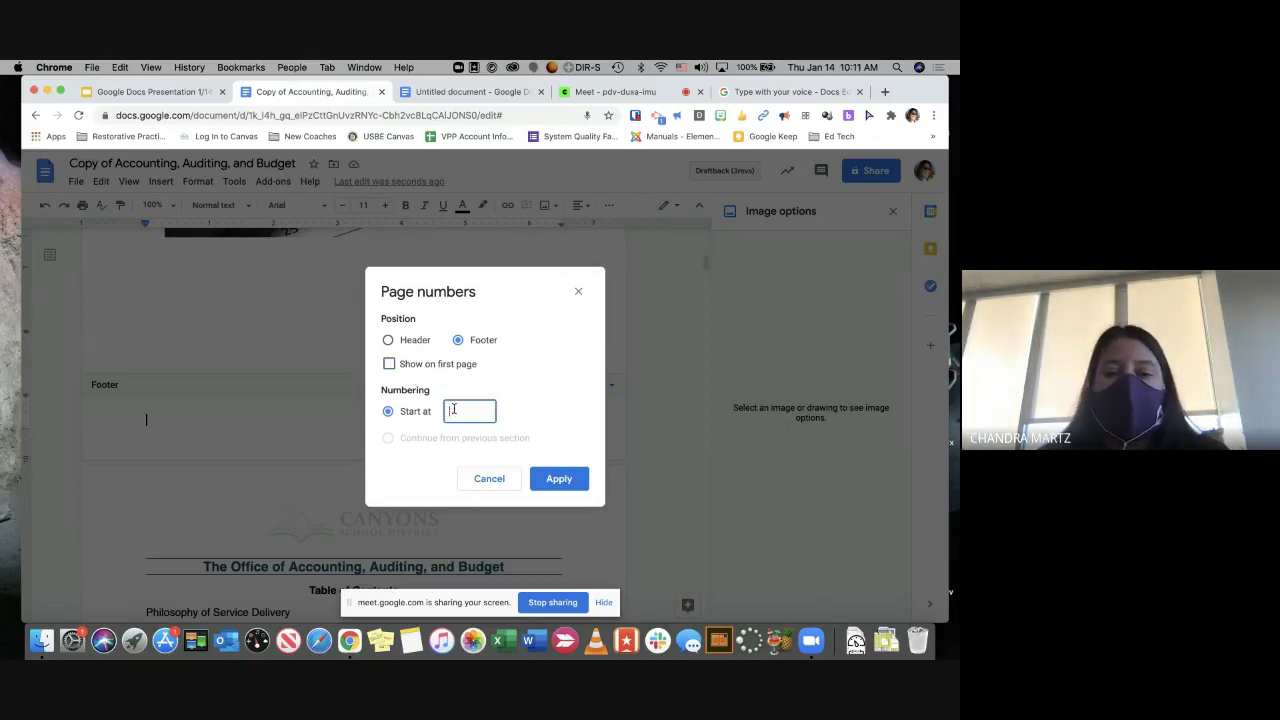
pyautogui.click(548, 478)
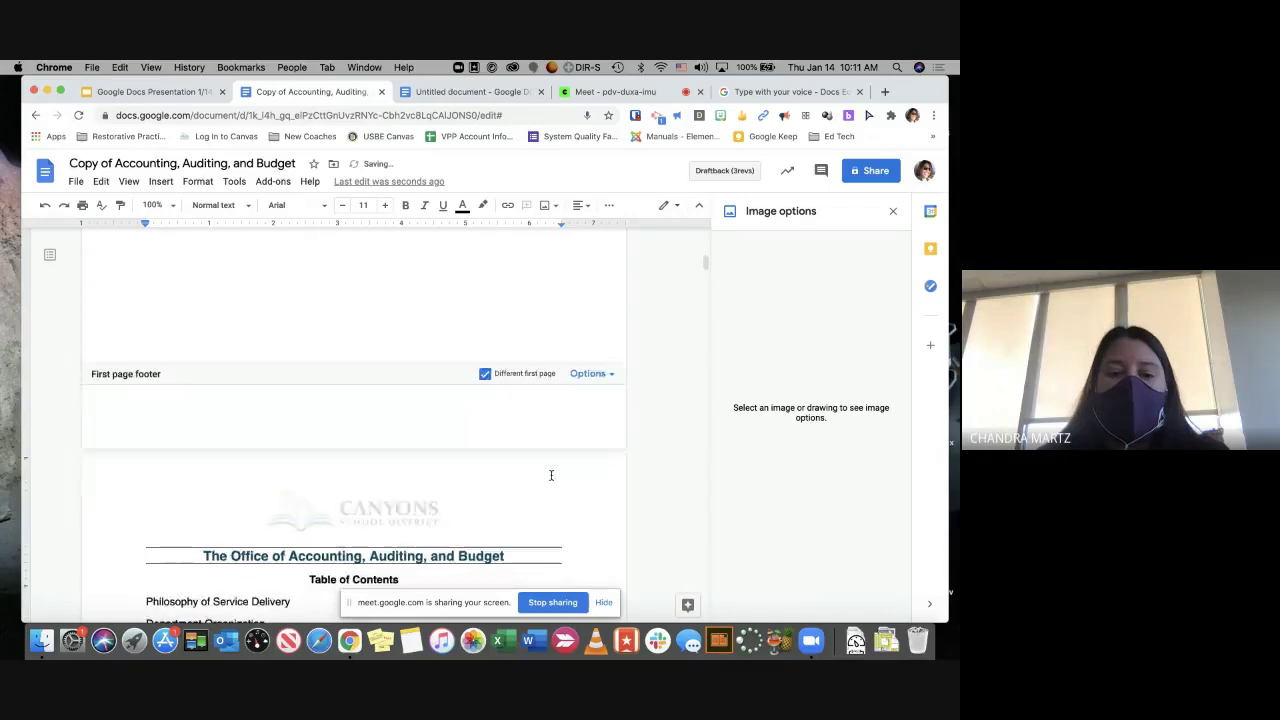
pyautogui.scroll(1, 565, 450)
# - Reapply the page numbering settings from the first-page footer and check the later pages' numbers
pyautogui.click(590, 426)
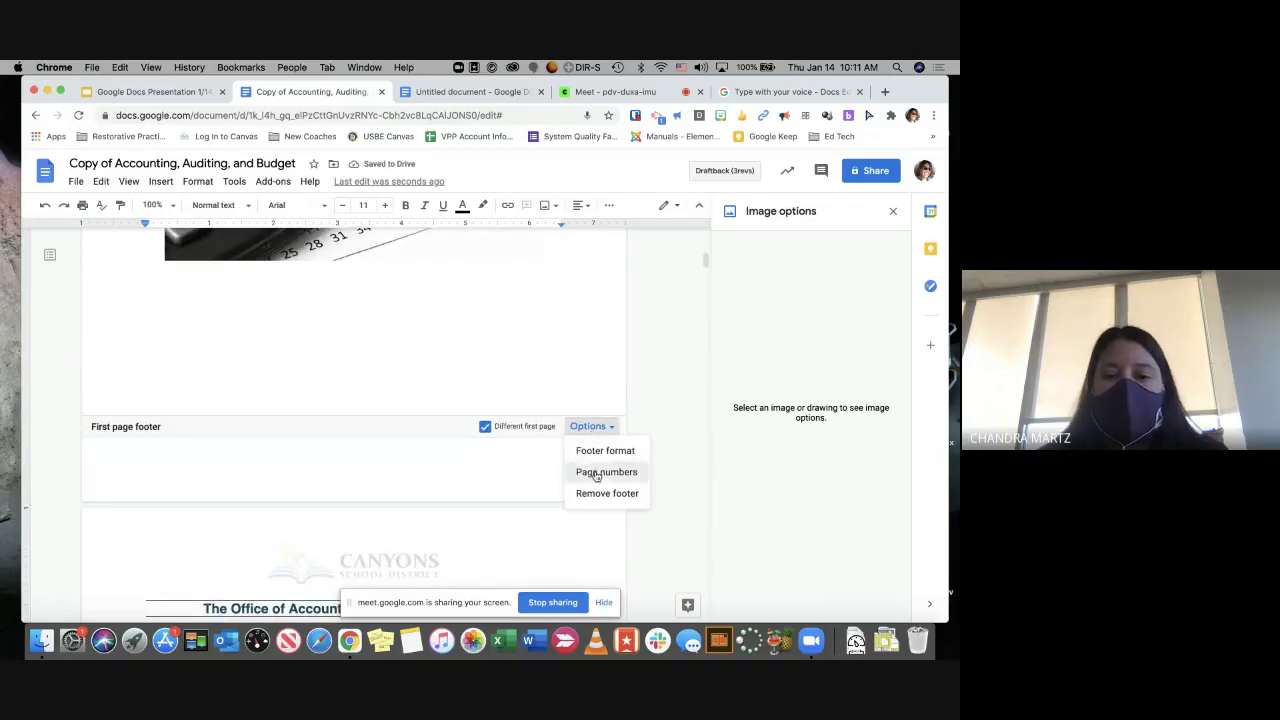
pyautogui.click(600, 472)
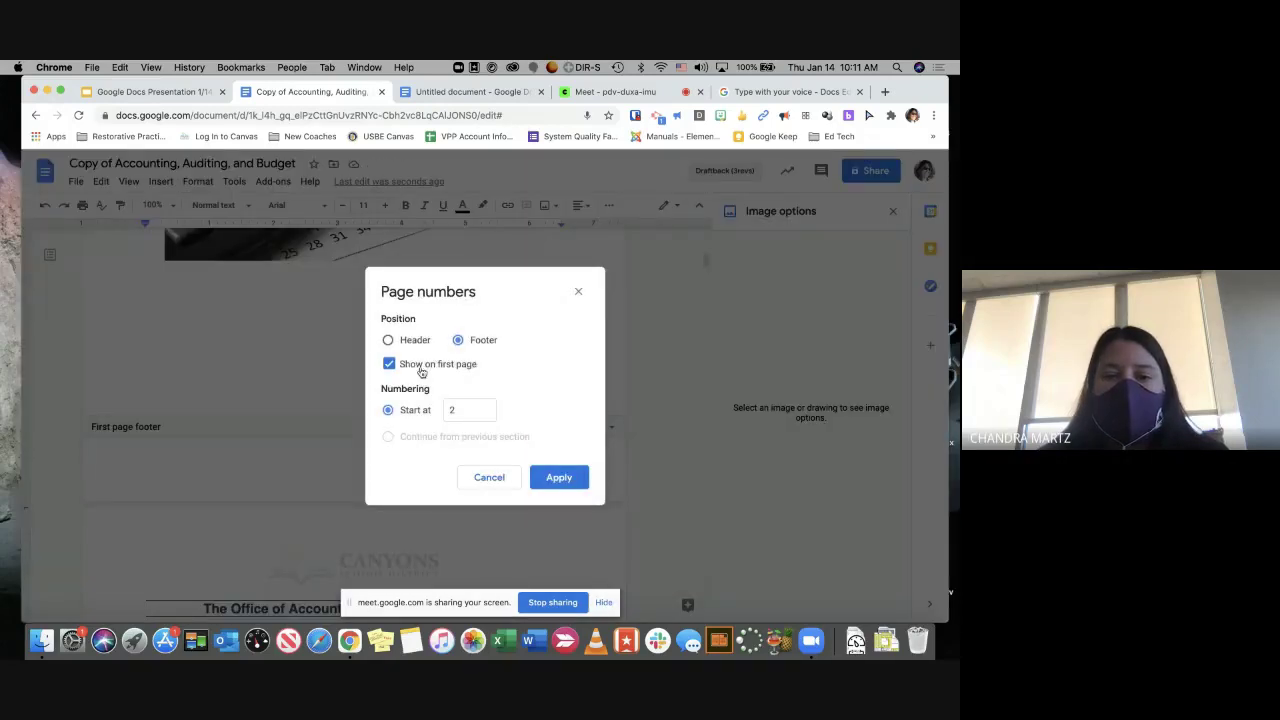
pyautogui.click(533, 472)
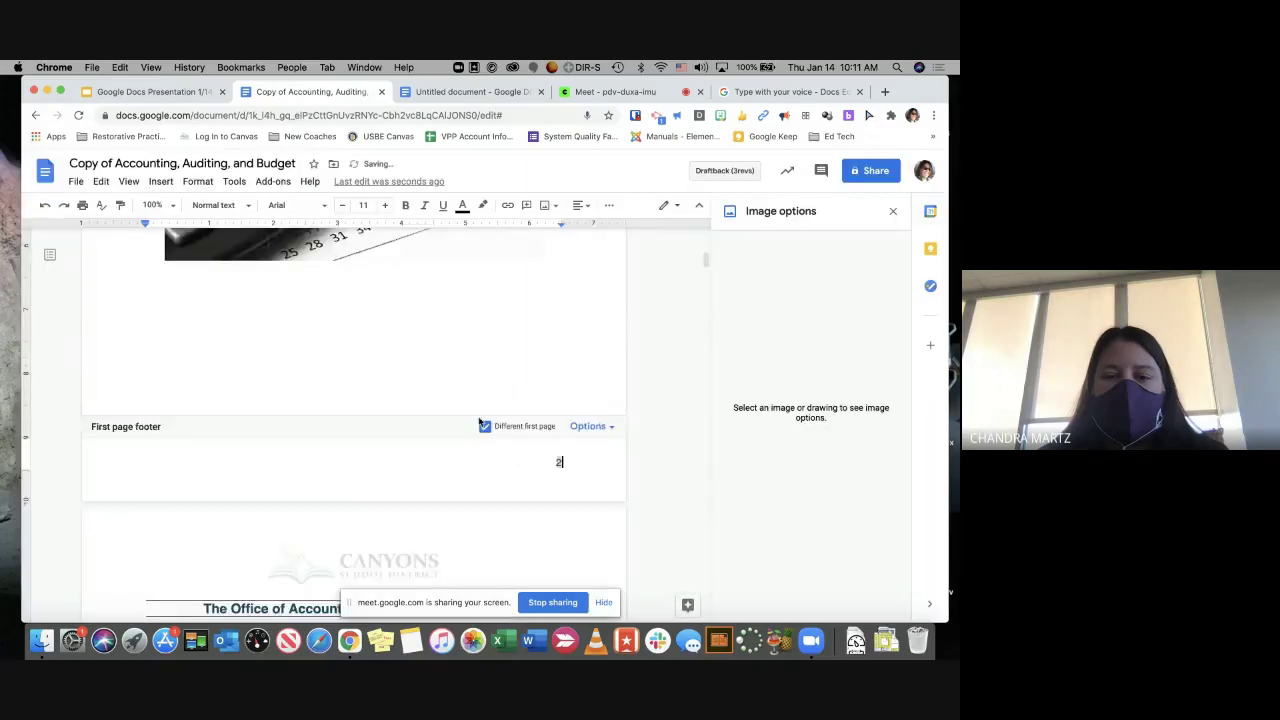
pyautogui.scroll(-10, 478, 417)
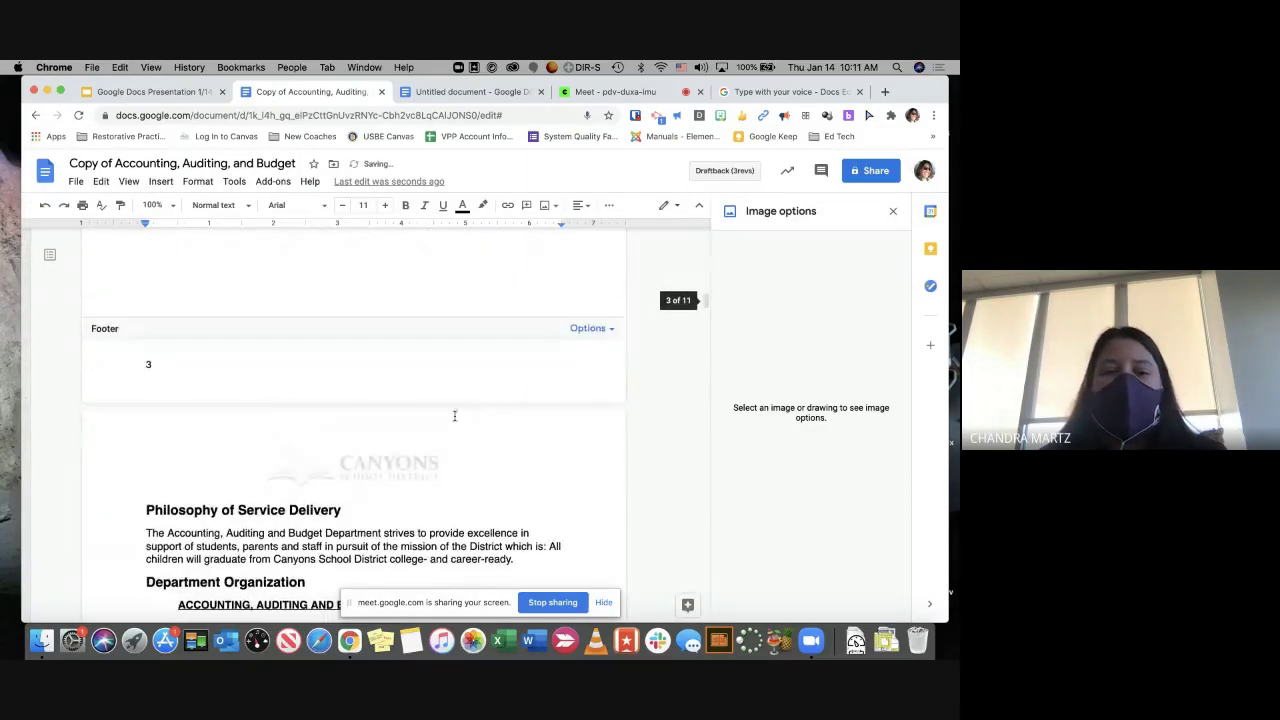
pyautogui.scroll(5, 274, 386)
pyautogui.scroll(4, 275, 386)
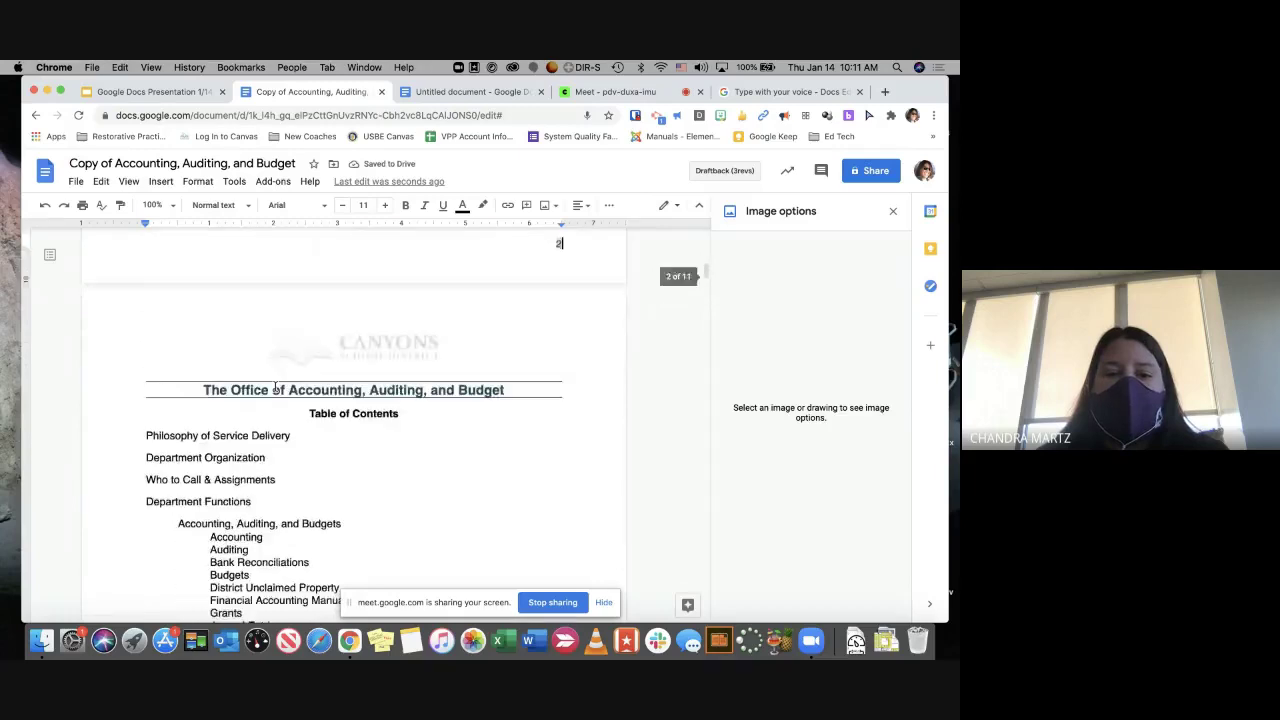
pyautogui.scroll(-10, 500, 284)
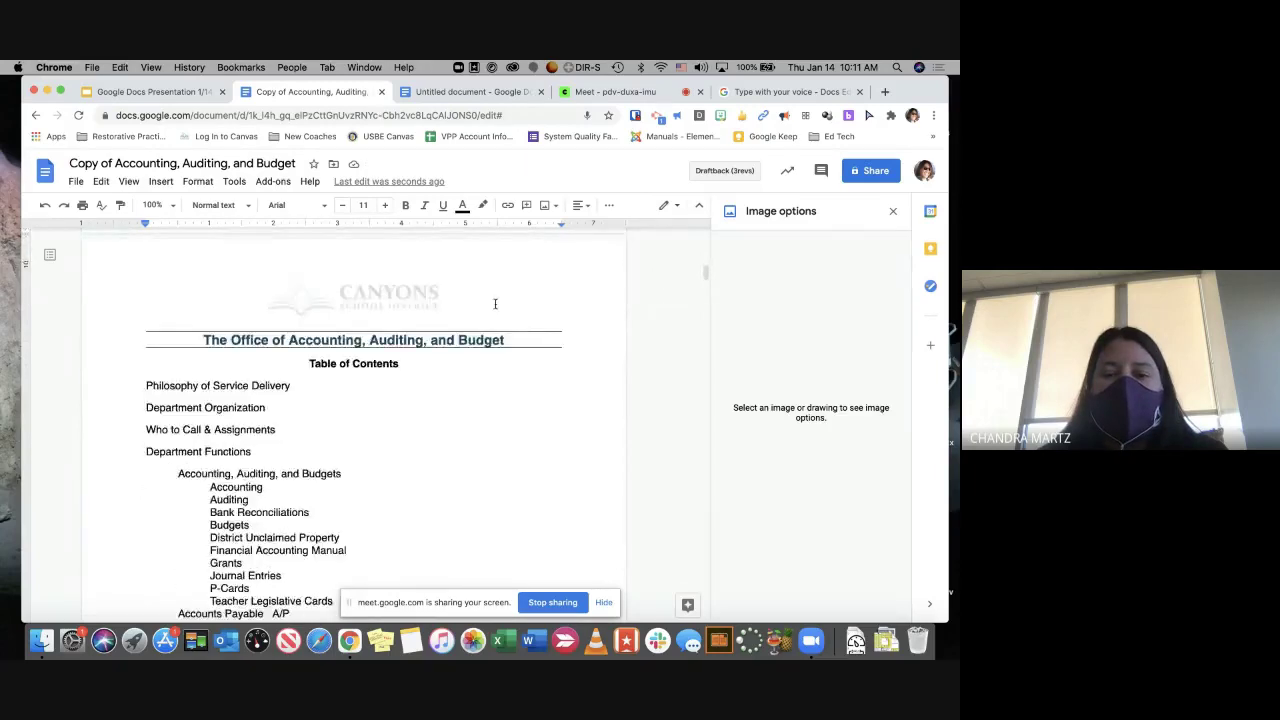
pyautogui.scroll(-2, 494, 302)
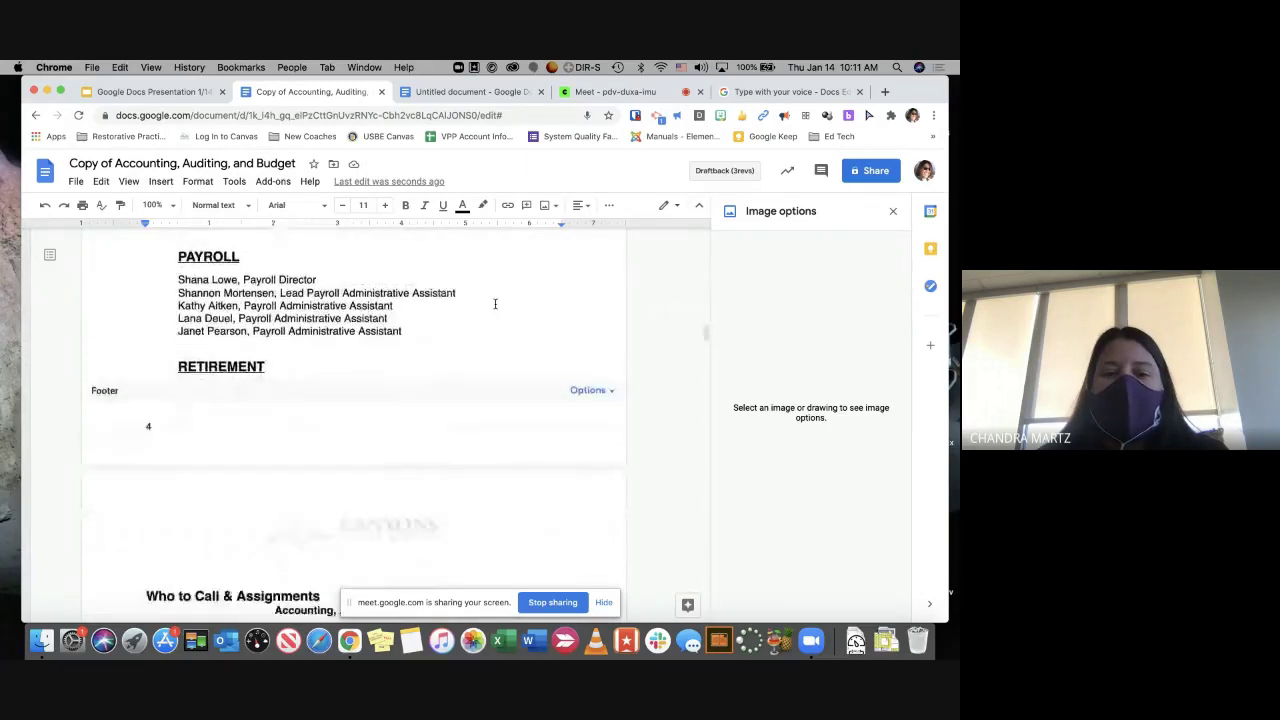
pyautogui.scroll(15, 531, 270)
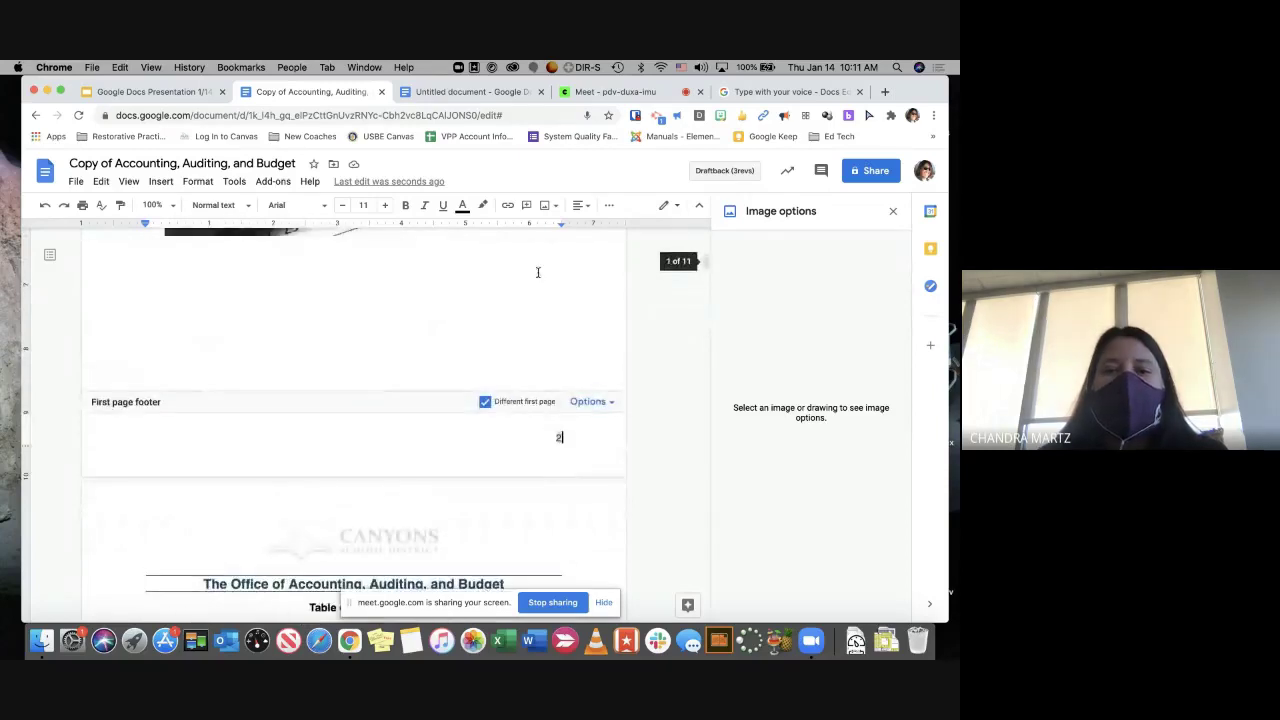
# - Close the Image options sidebar and leave the footer for the document body
pyautogui.click(895, 209)
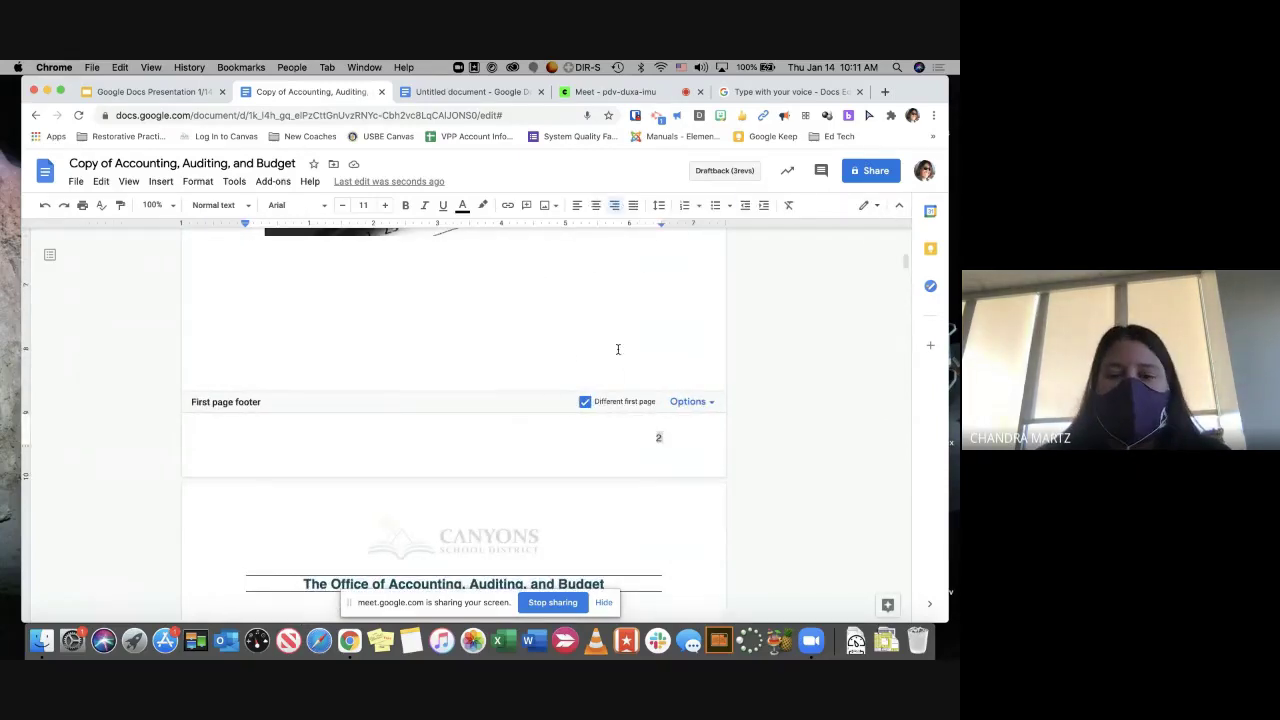
pyautogui.click(680, 291)
pyautogui.scroll(3, 680, 291)
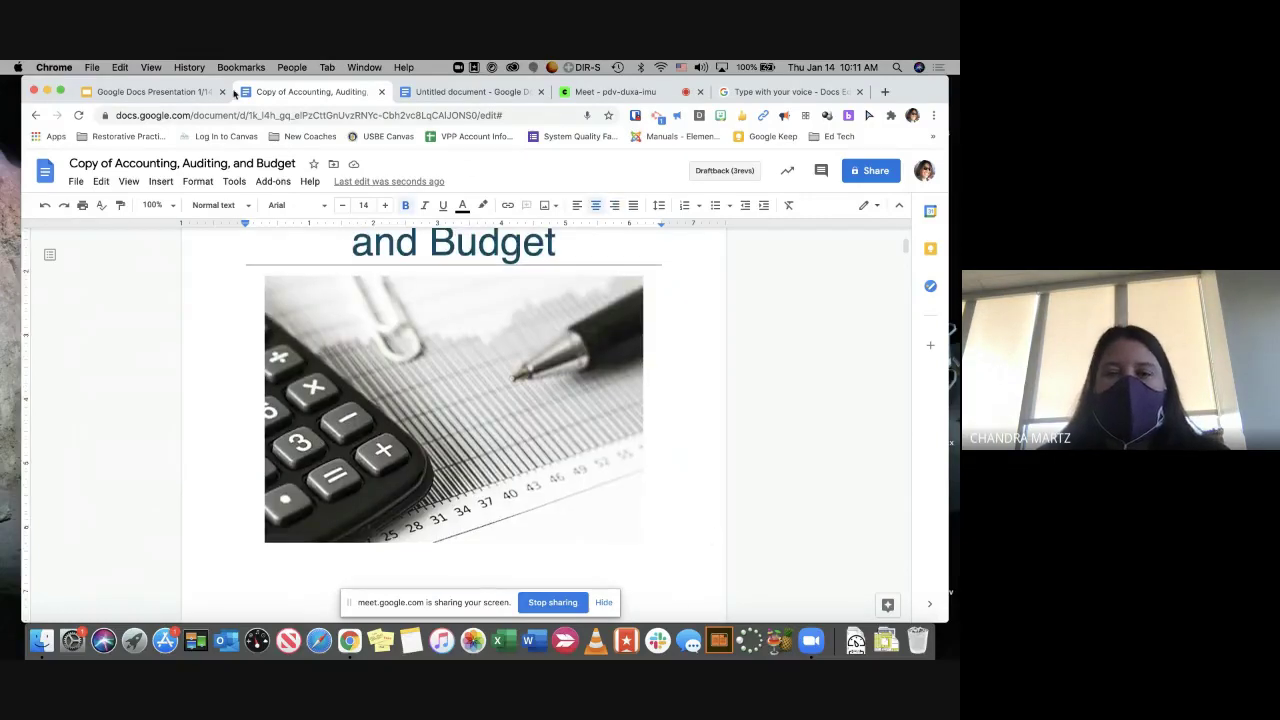
pyautogui.click(612, 91)
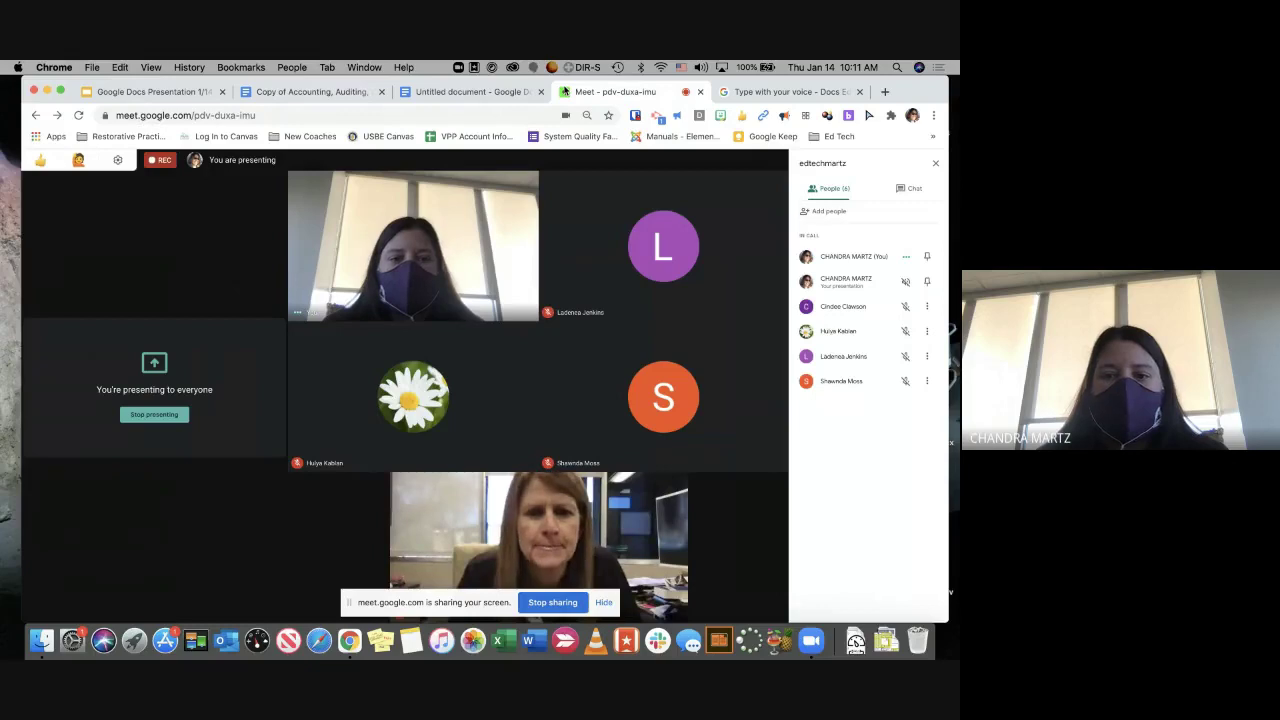
pyautogui.click(145, 93)
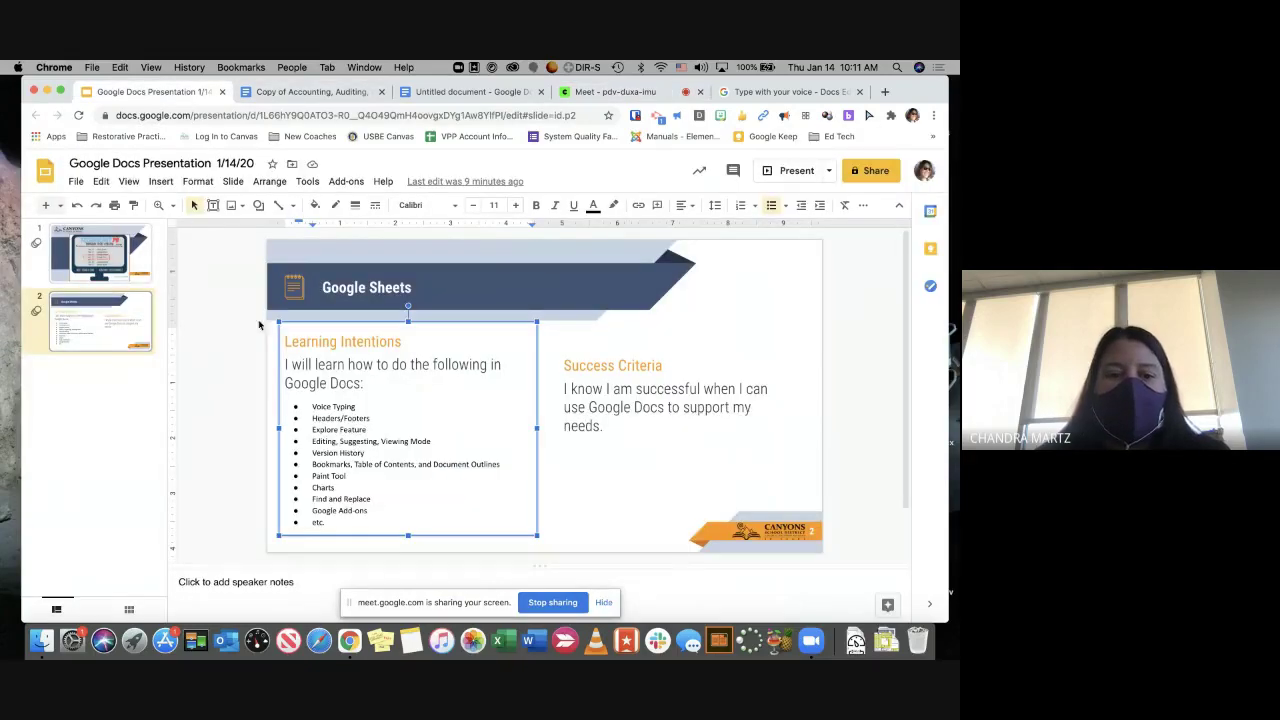
pyautogui.moveTo(368, 428); pyautogui.dragTo(311, 428)
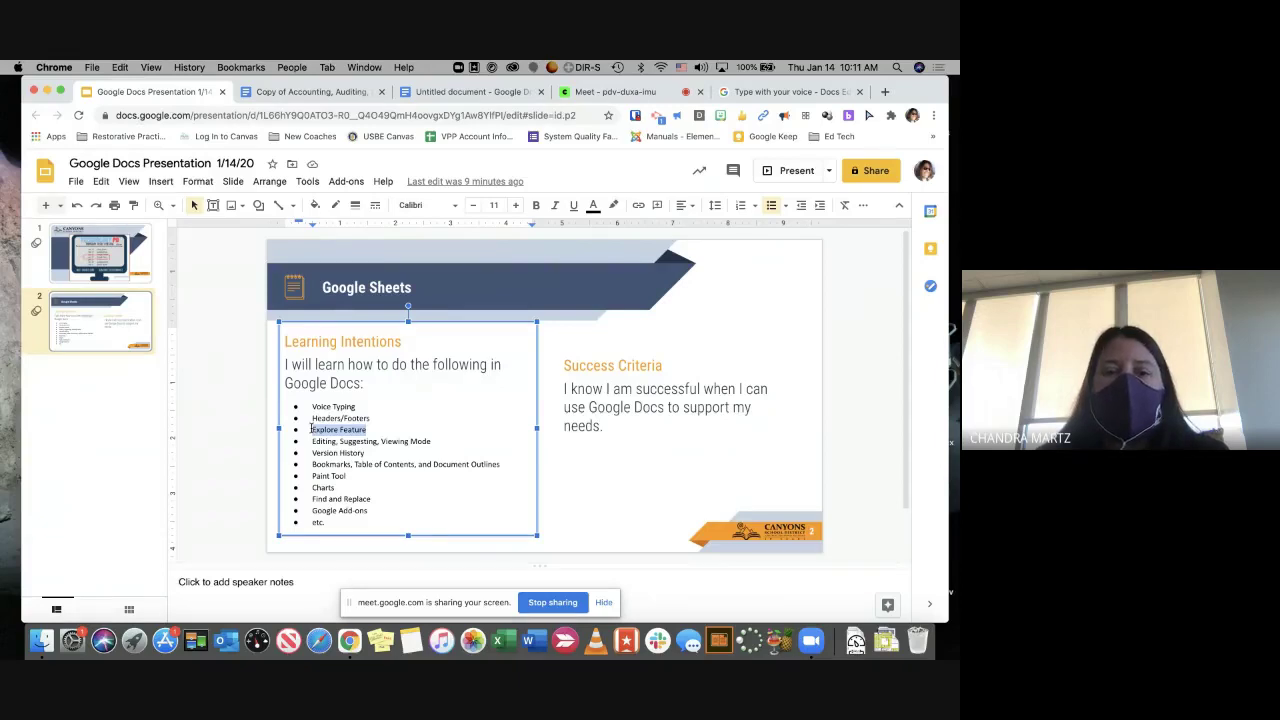
pyautogui.click(476, 93)
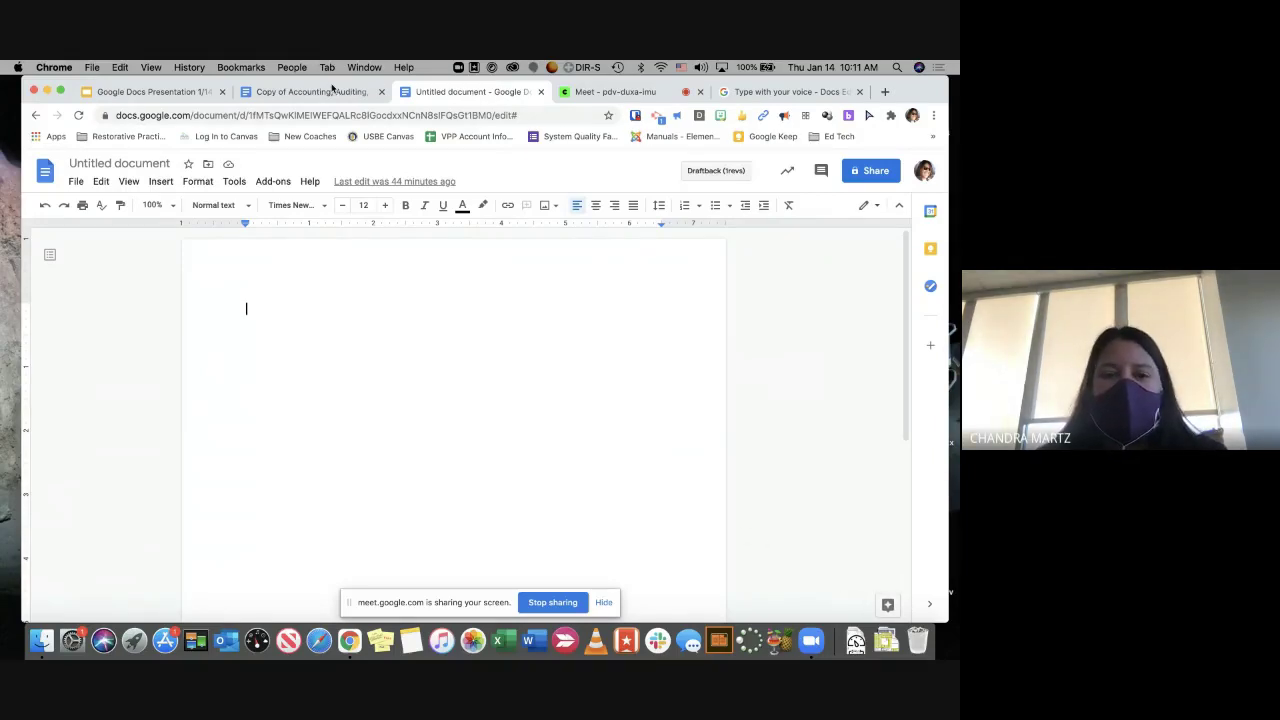
pyautogui.hotkey('ctrl', 'shift', 'Tab')
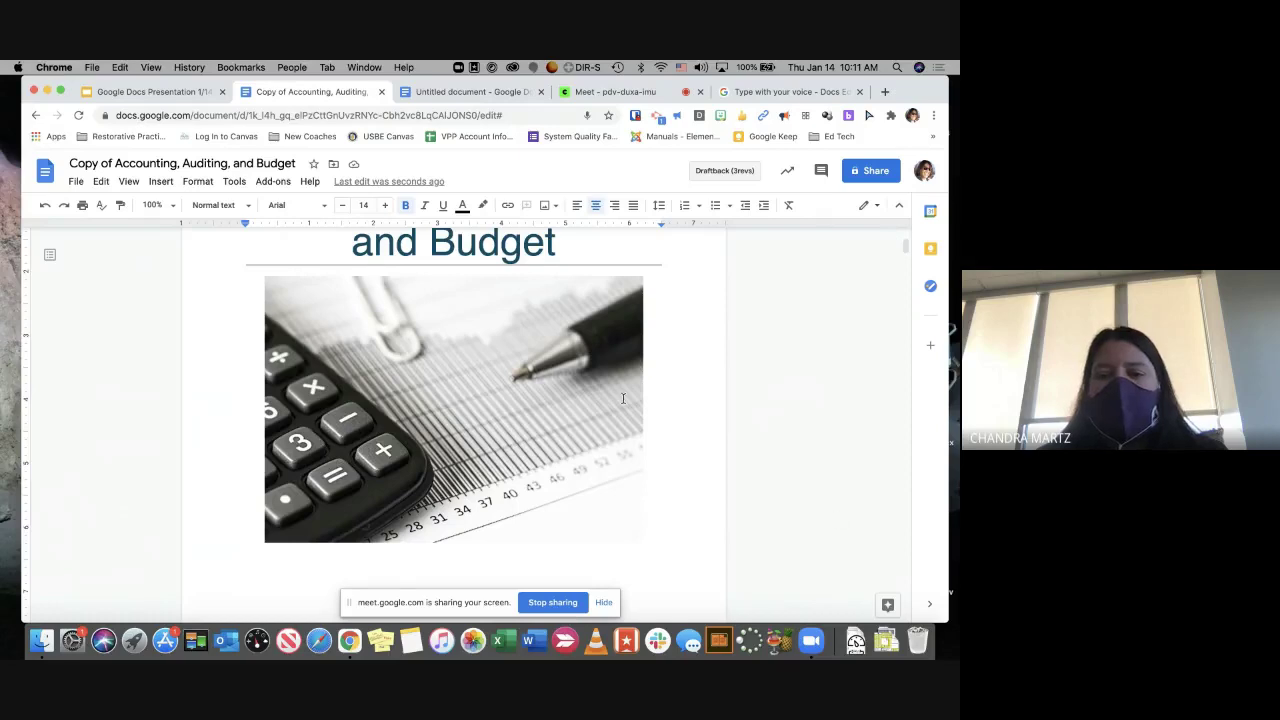
# - Open Explore and search for 'canyons school district' starting from 'Canyons School'
pyautogui.scroll(3, 622, 398)
pyautogui.click(887, 604)
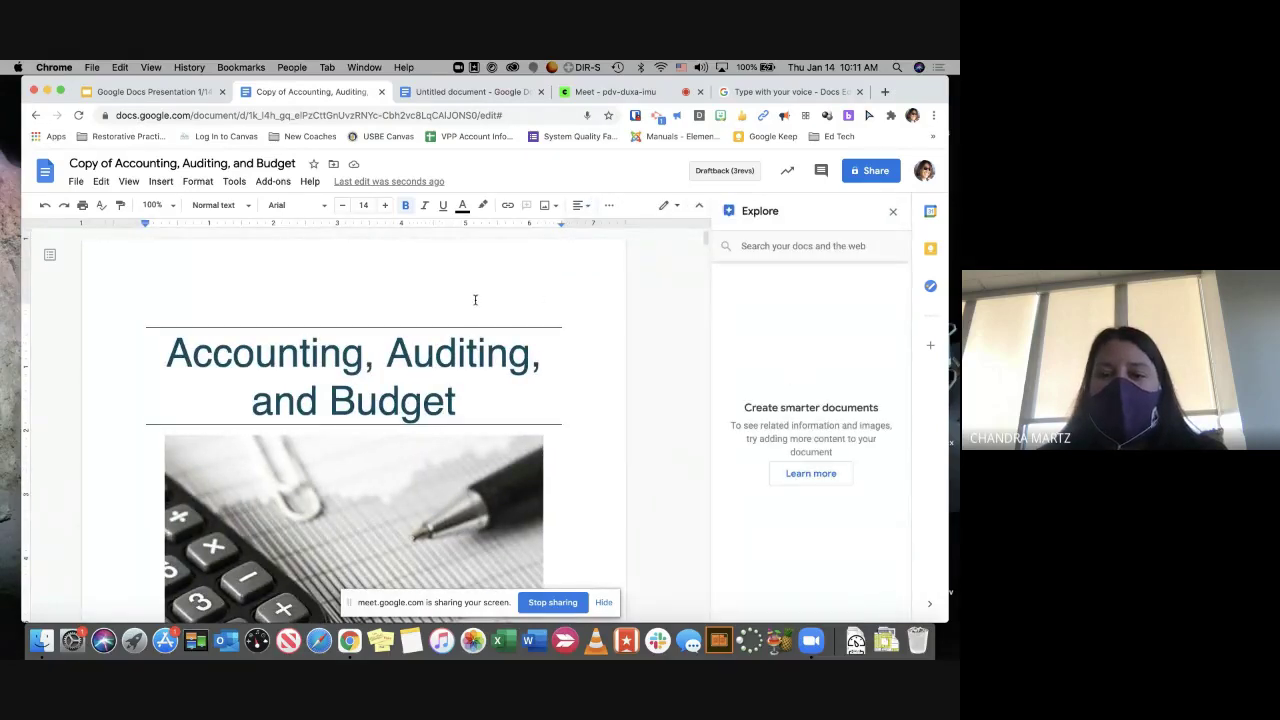
pyautogui.scroll(-20, 470, 300)
pyautogui.scroll(-20, 466, 302)
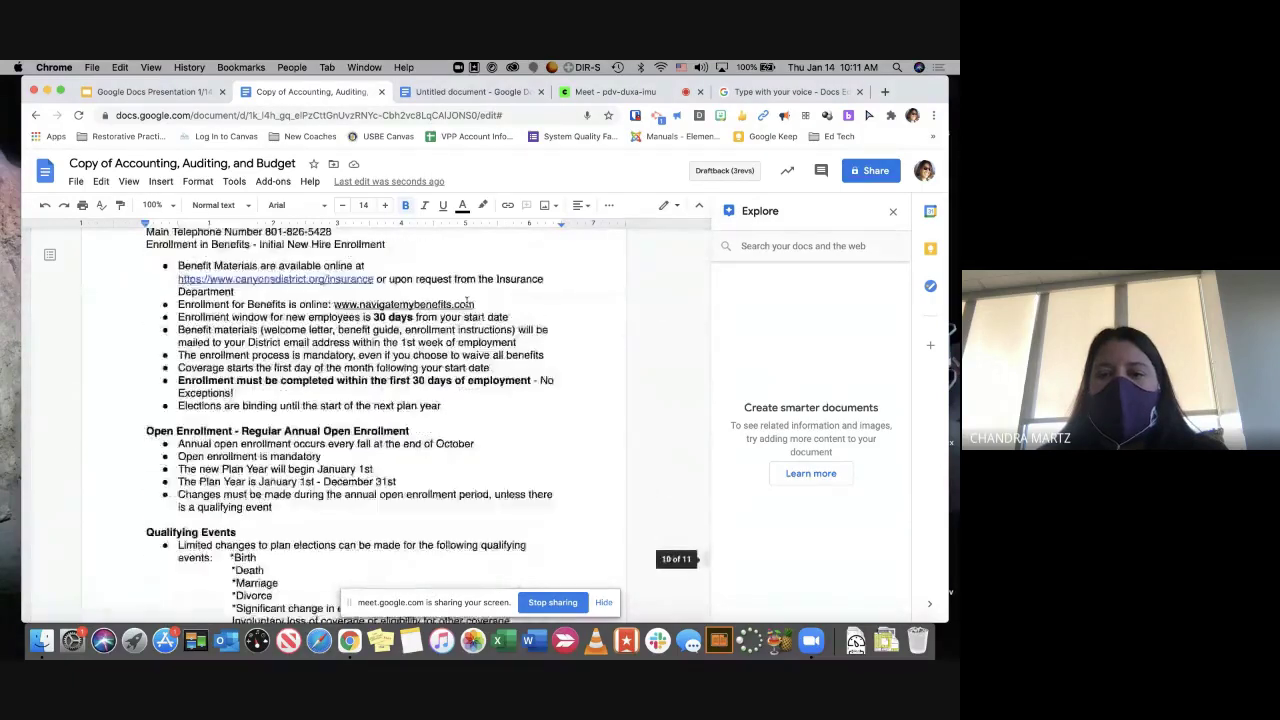
pyautogui.click(756, 245)
pyautogui.write('Canyons School')
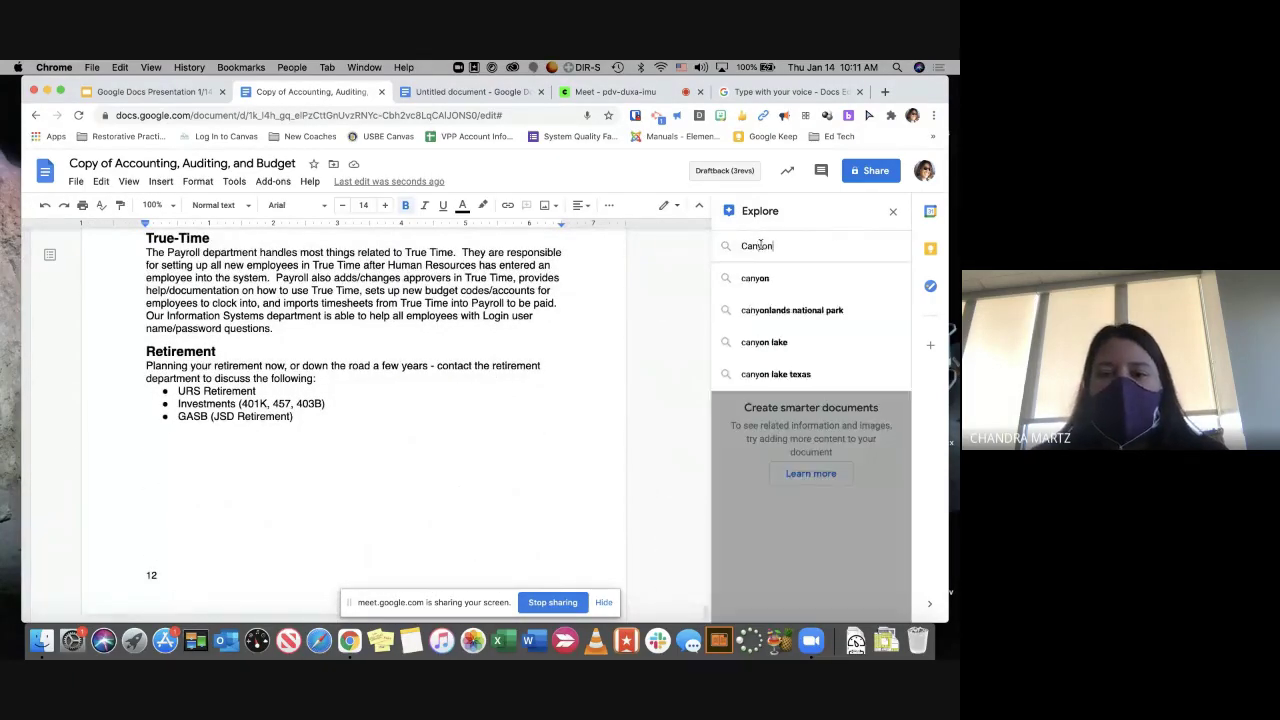
pyautogui.click(782, 279)
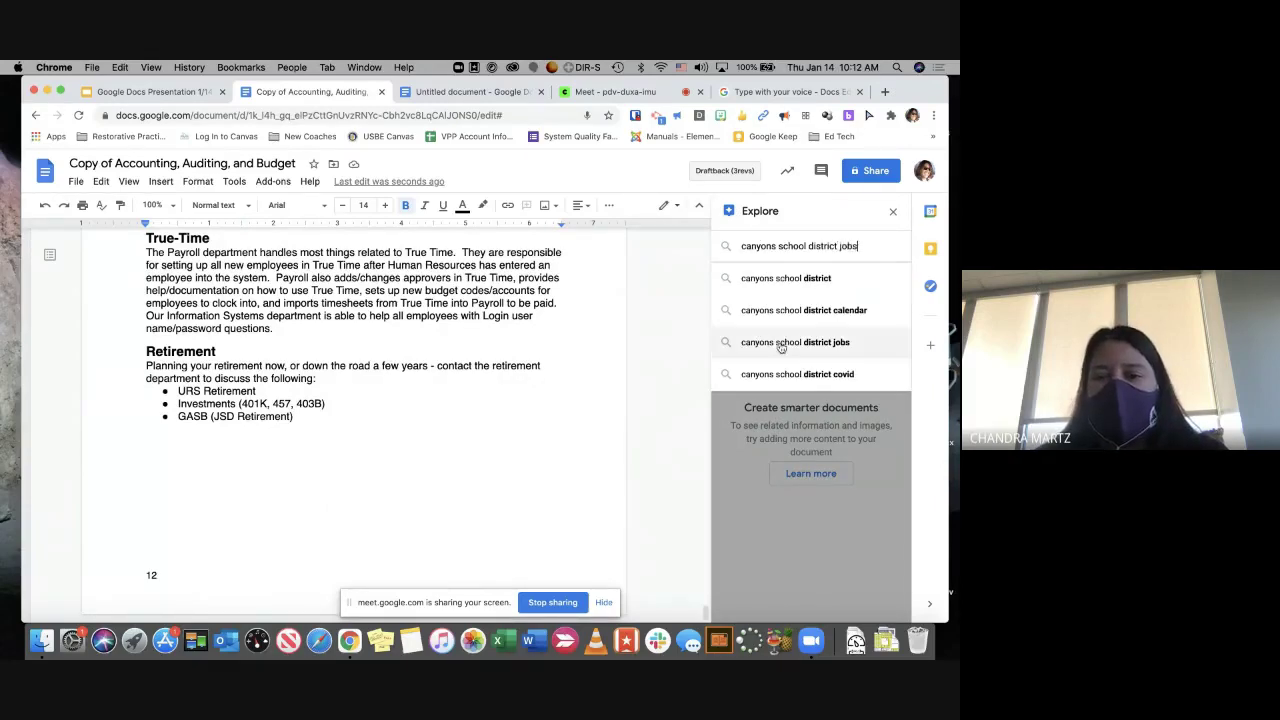
pyautogui.click(785, 318)
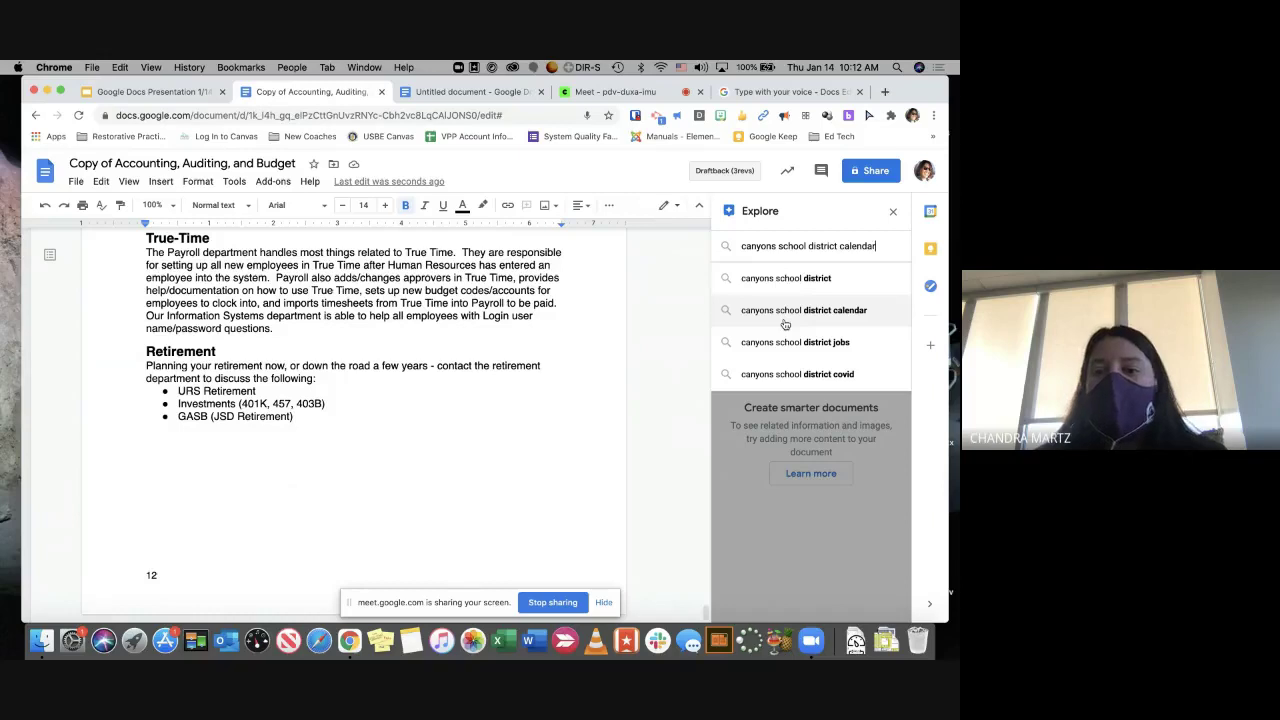
pyautogui.click(782, 280)
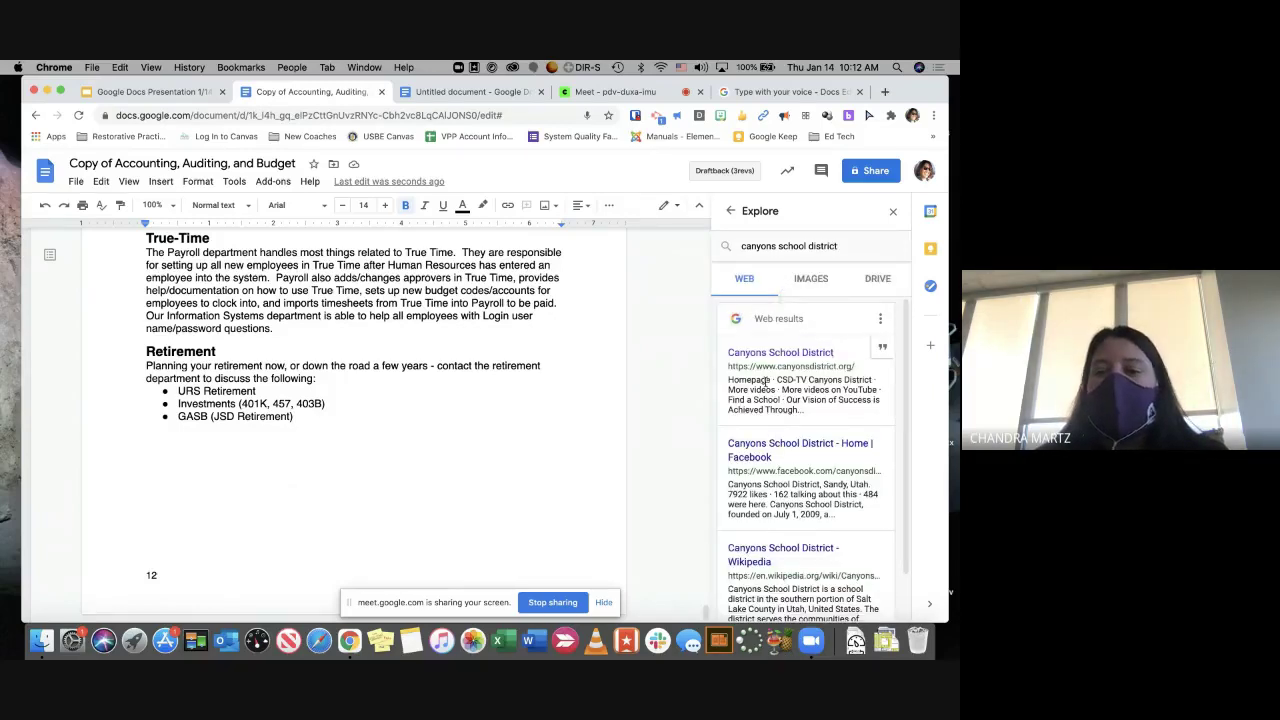
# - Browse the image results for canyons school district in Explore
pyautogui.click(808, 280)
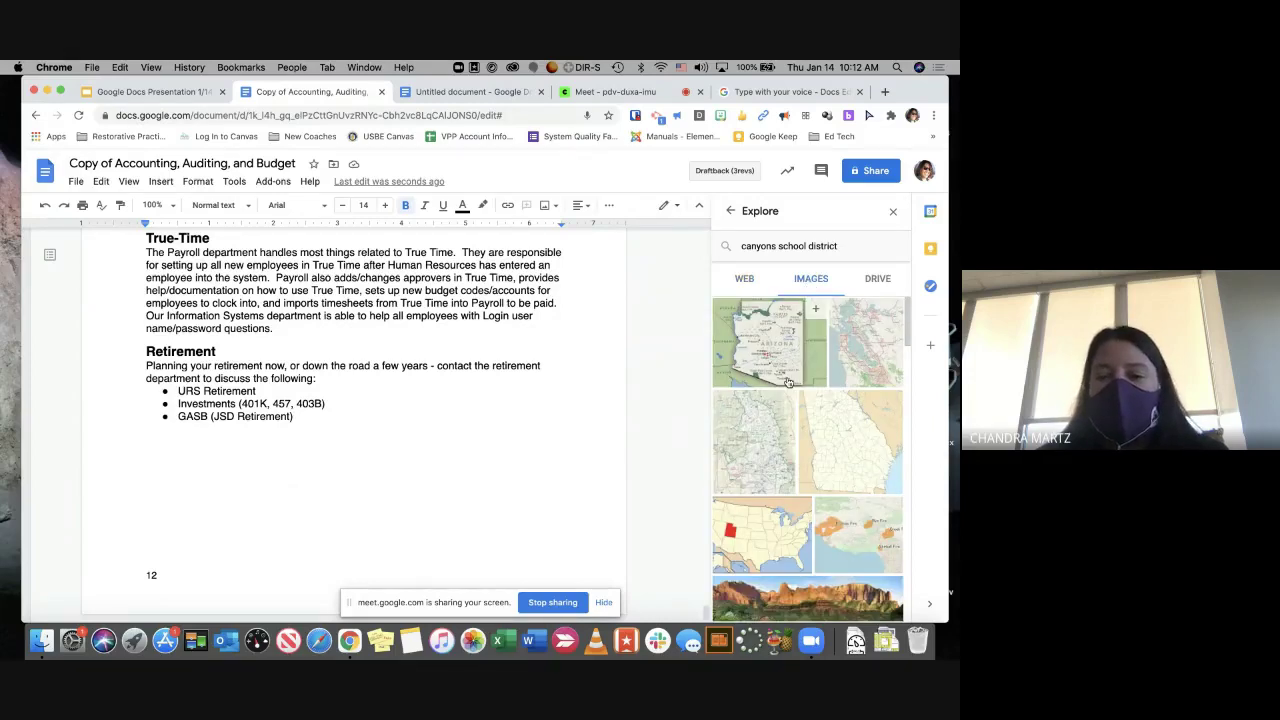
pyautogui.scroll(-5, 788, 381)
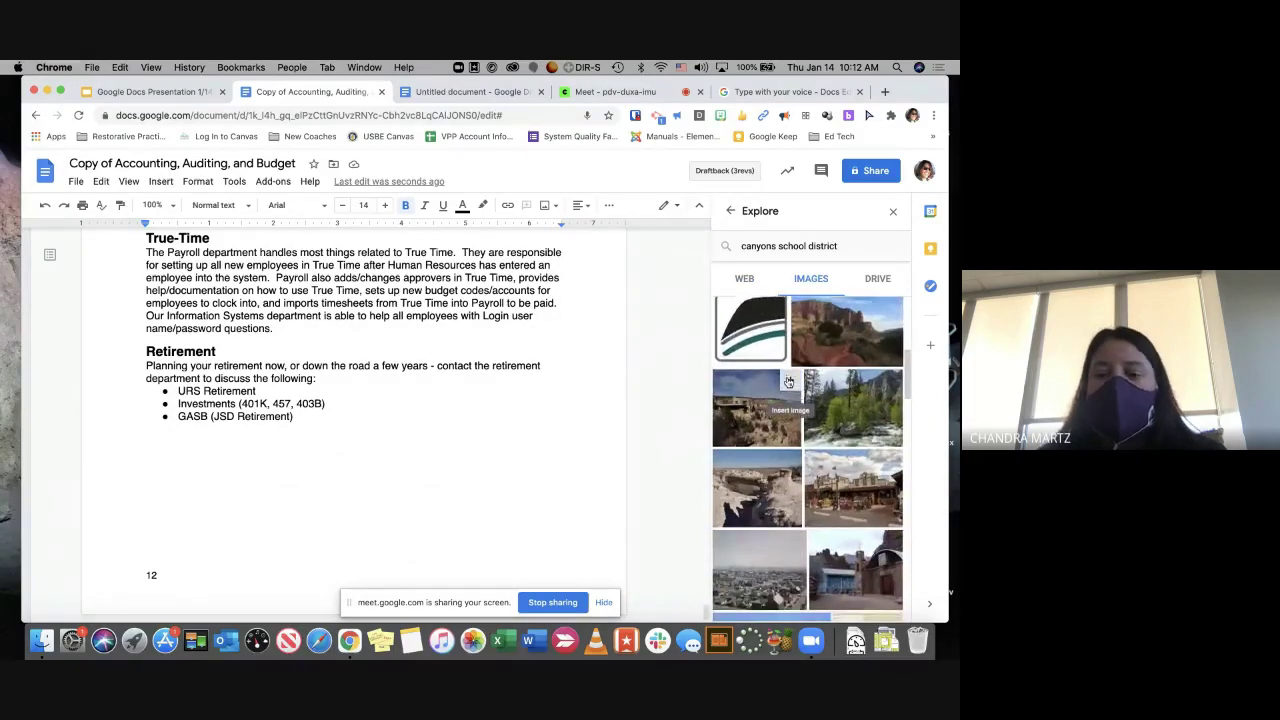
pyautogui.scroll(-5, 788, 381)
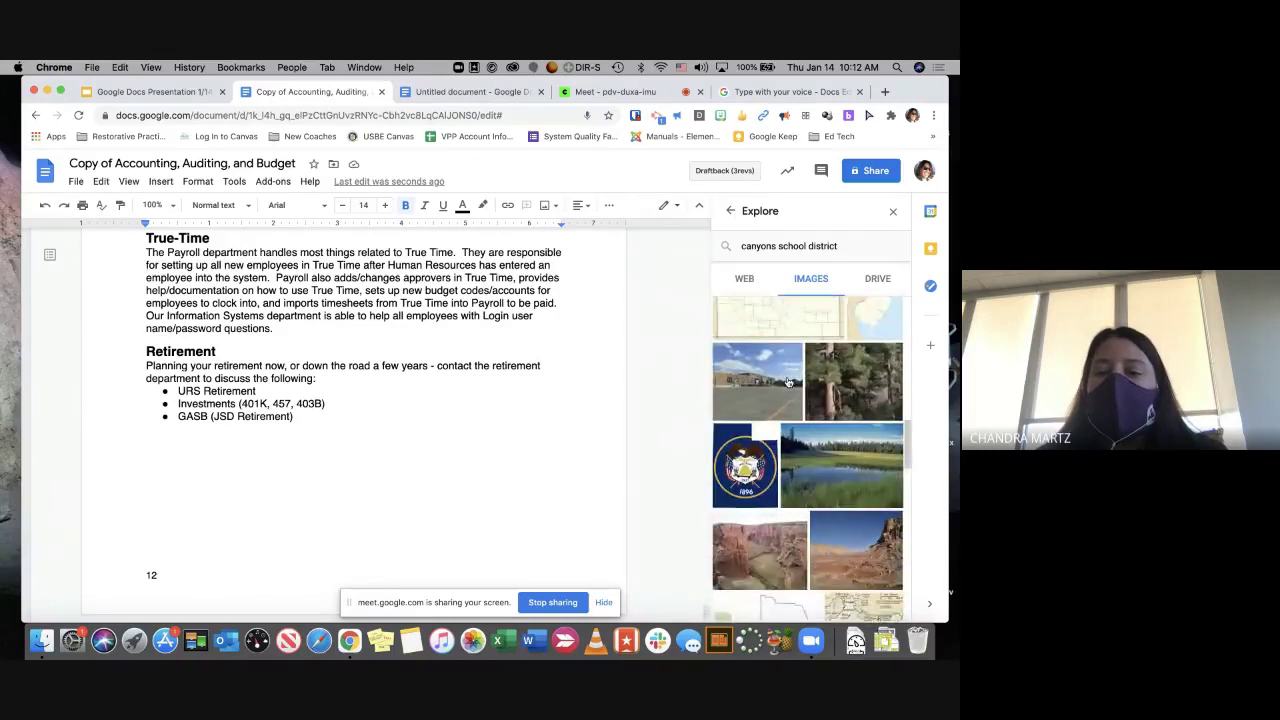
pyautogui.scroll(5, 788, 381)
# - Switch to Drive results, preview CSIP 2015-16, then close its tab
pyautogui.click(878, 280)
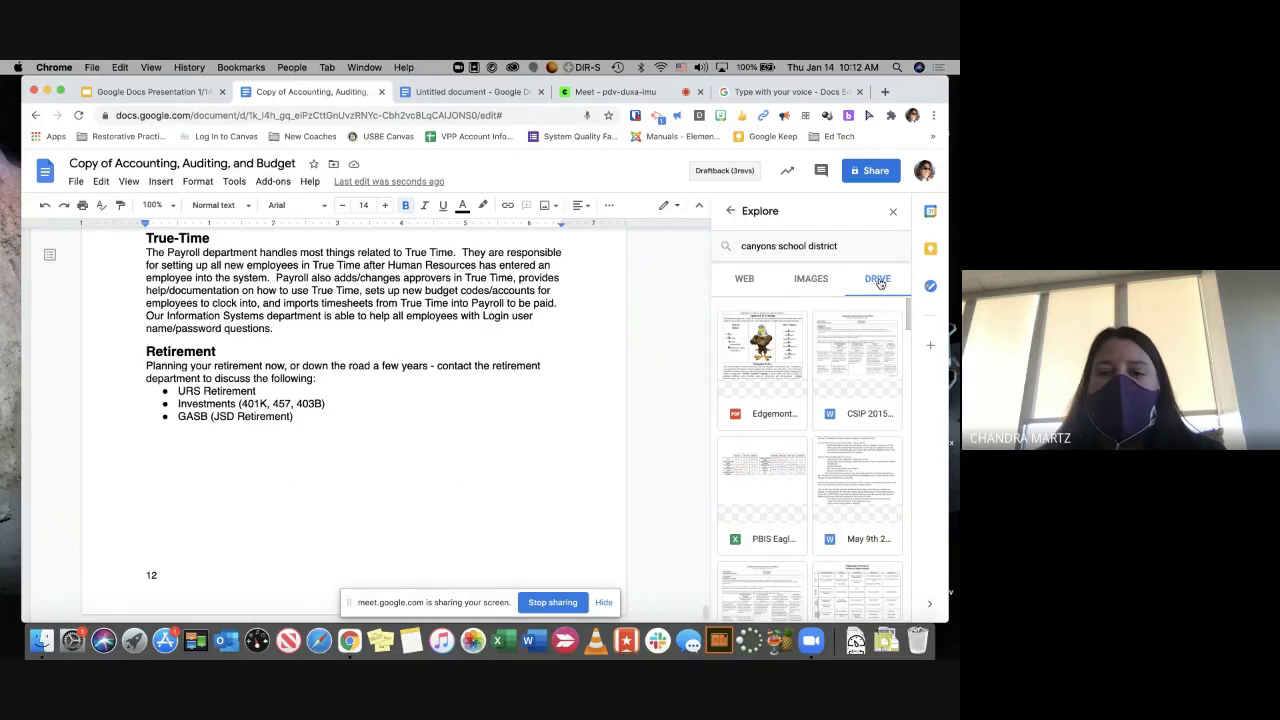
pyautogui.click(842, 344)
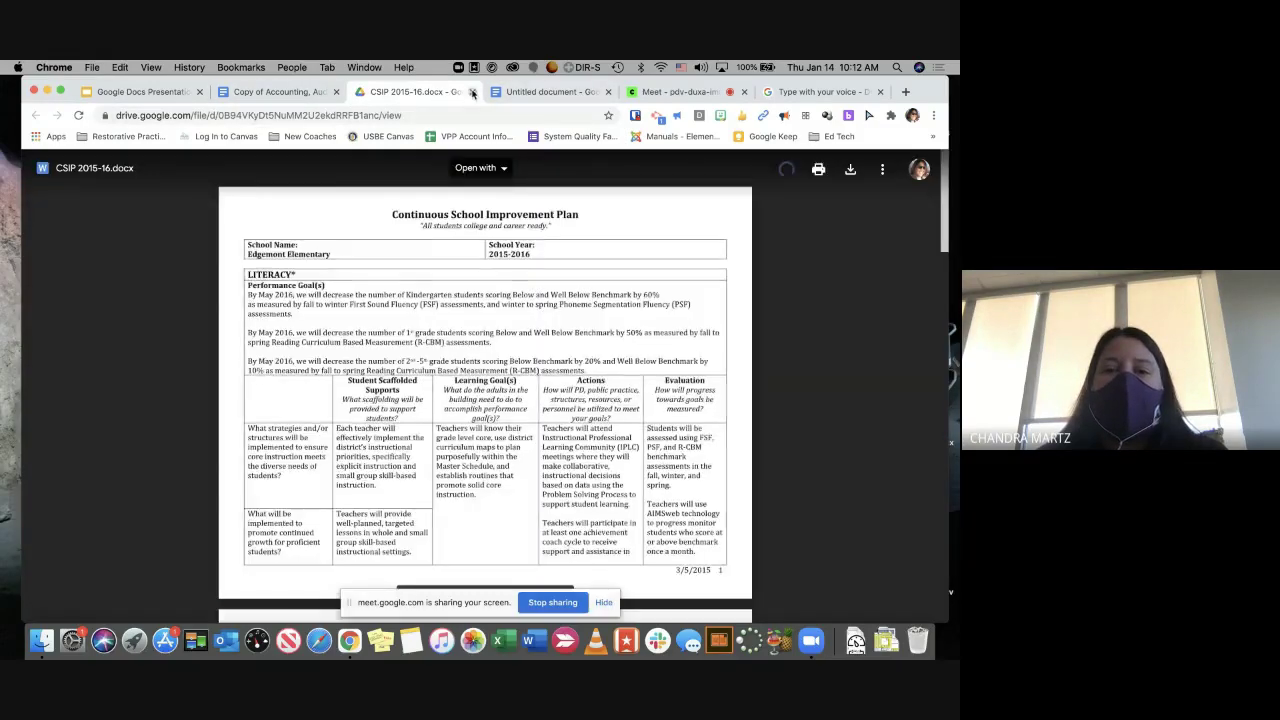
pyautogui.click(471, 92)
pyautogui.scroll(2, 213, 366)
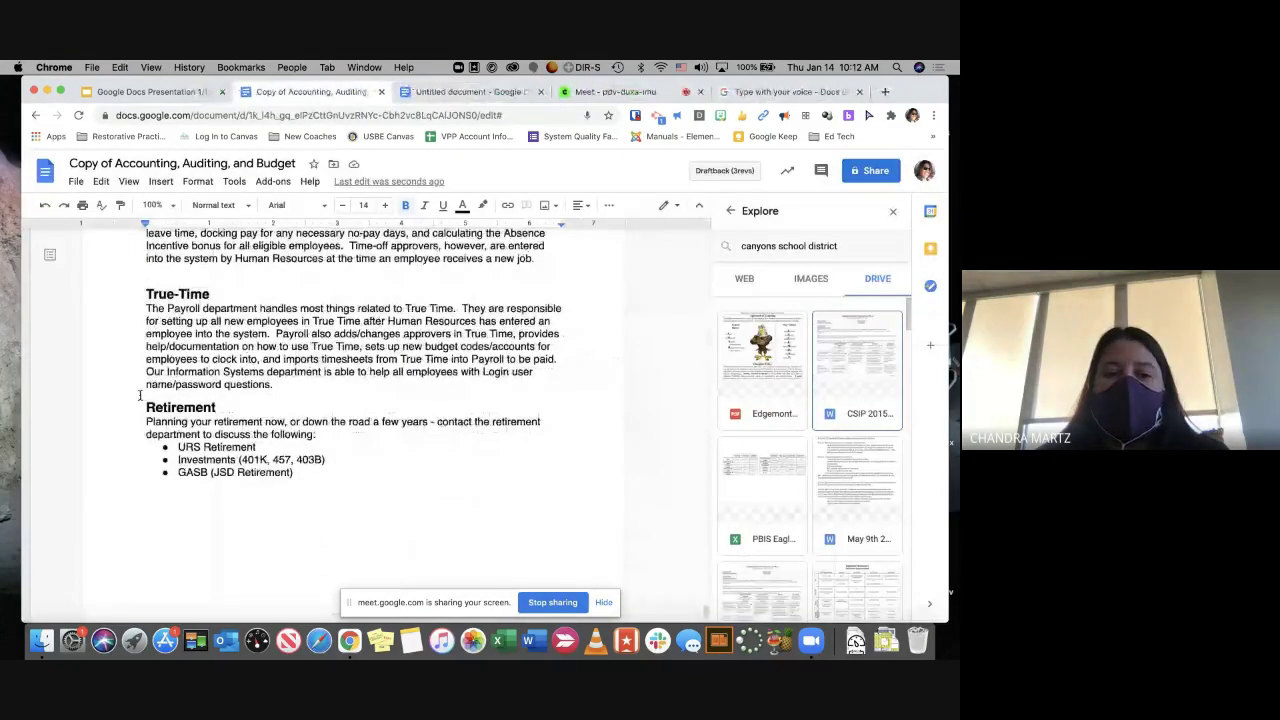
# - Select the Retirement section and search Explore for 'retirement', reviewing the Drive results
pyautogui.moveTo(144, 403); pyautogui.dragTo(292, 472)
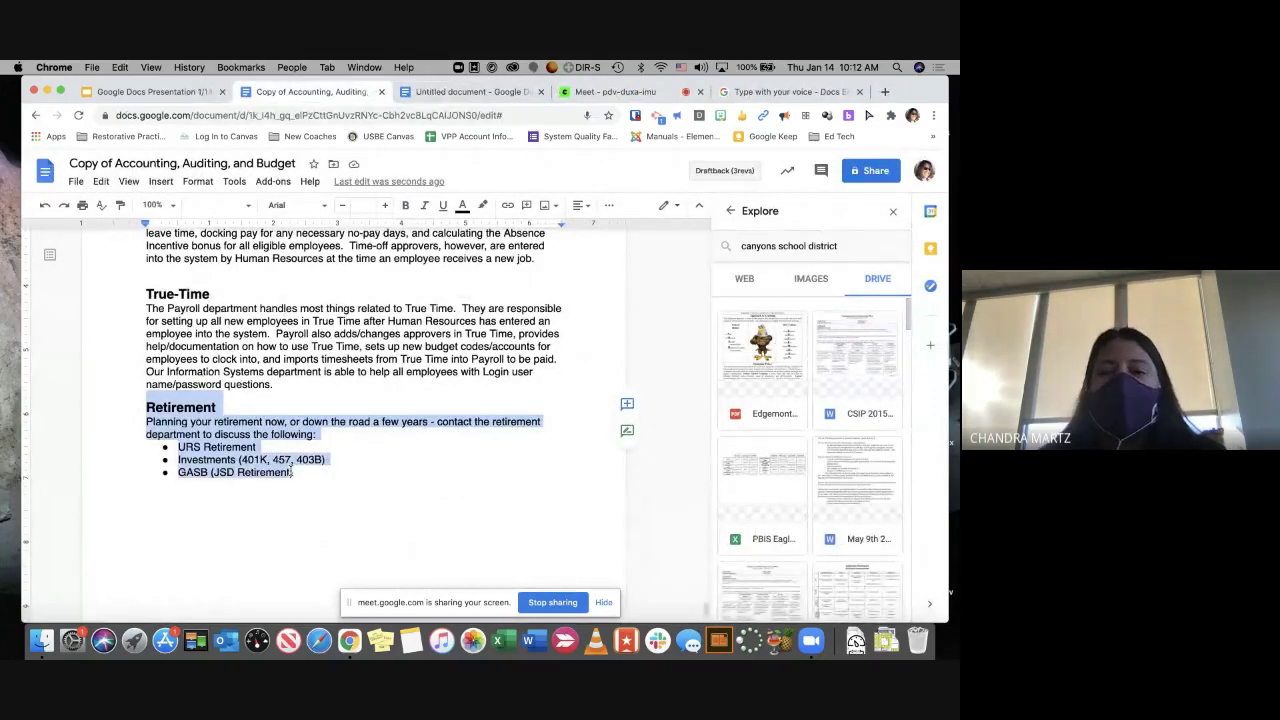
pyautogui.click(783, 246)
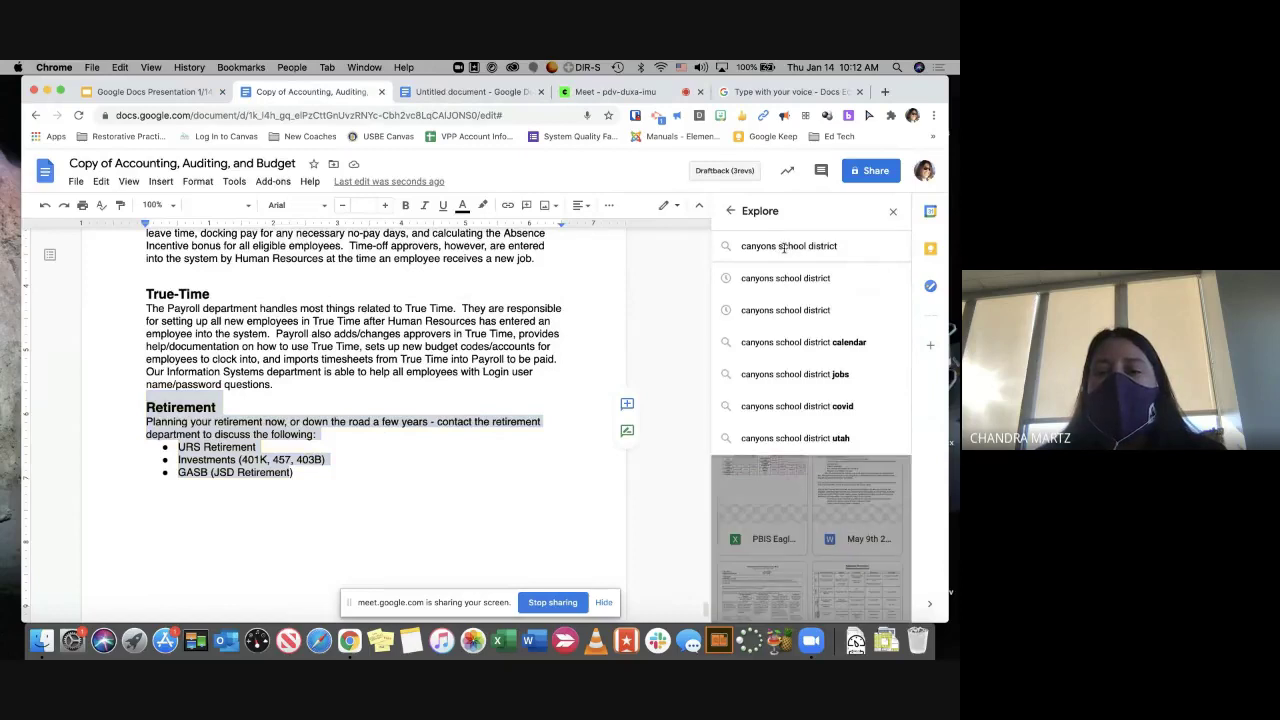
pyautogui.click(670, 280)
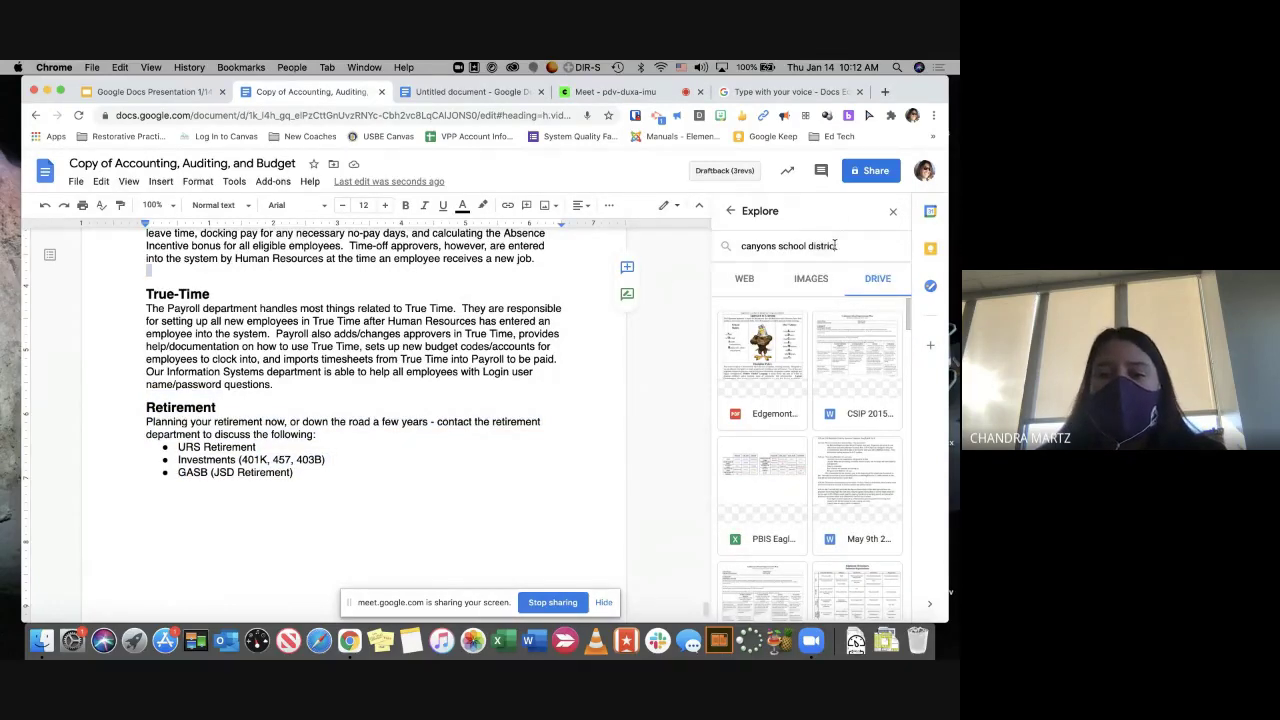
pyautogui.click(835, 245)
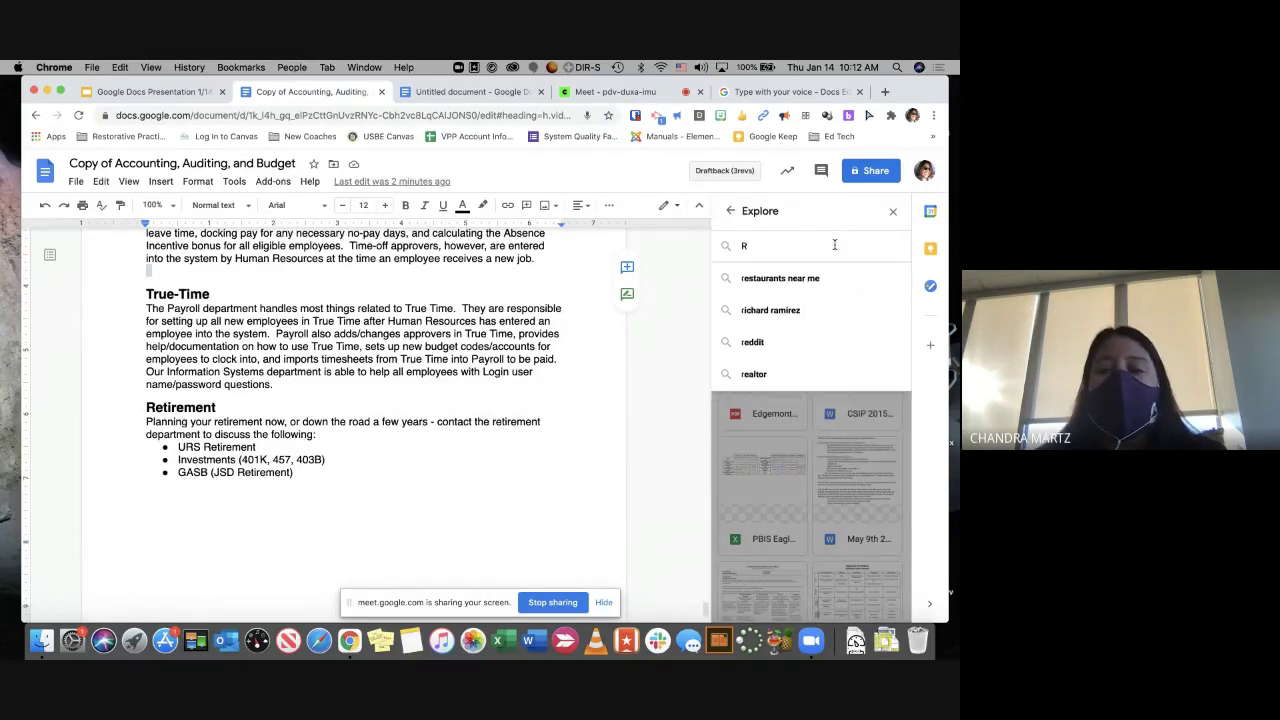
pyautogui.write('tirement')
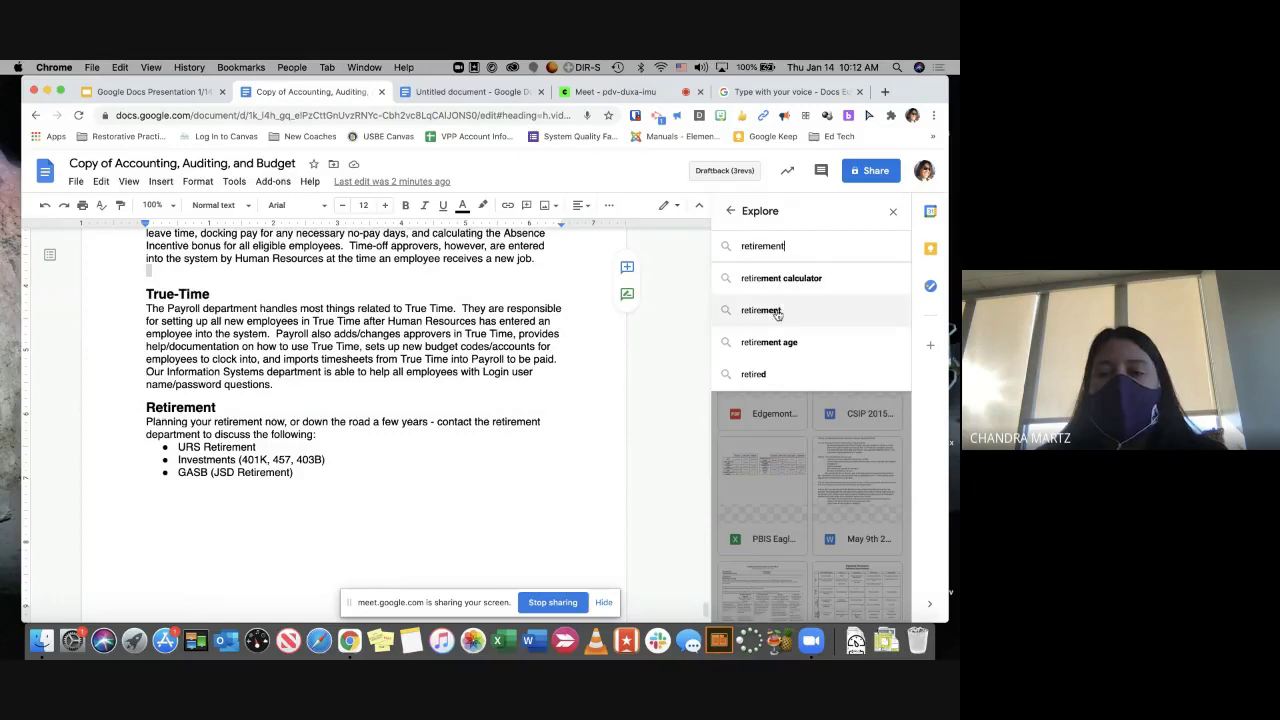
pyautogui.click(765, 311)
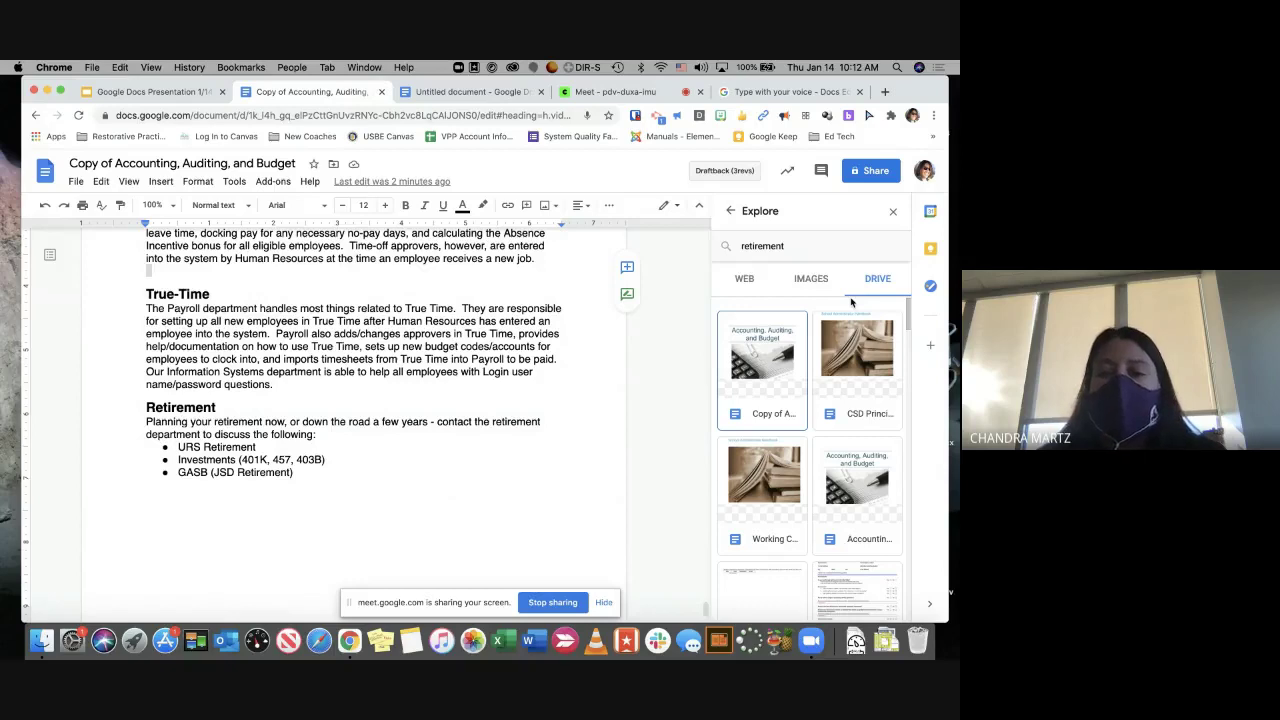
pyautogui.scroll(-1, 851, 302)
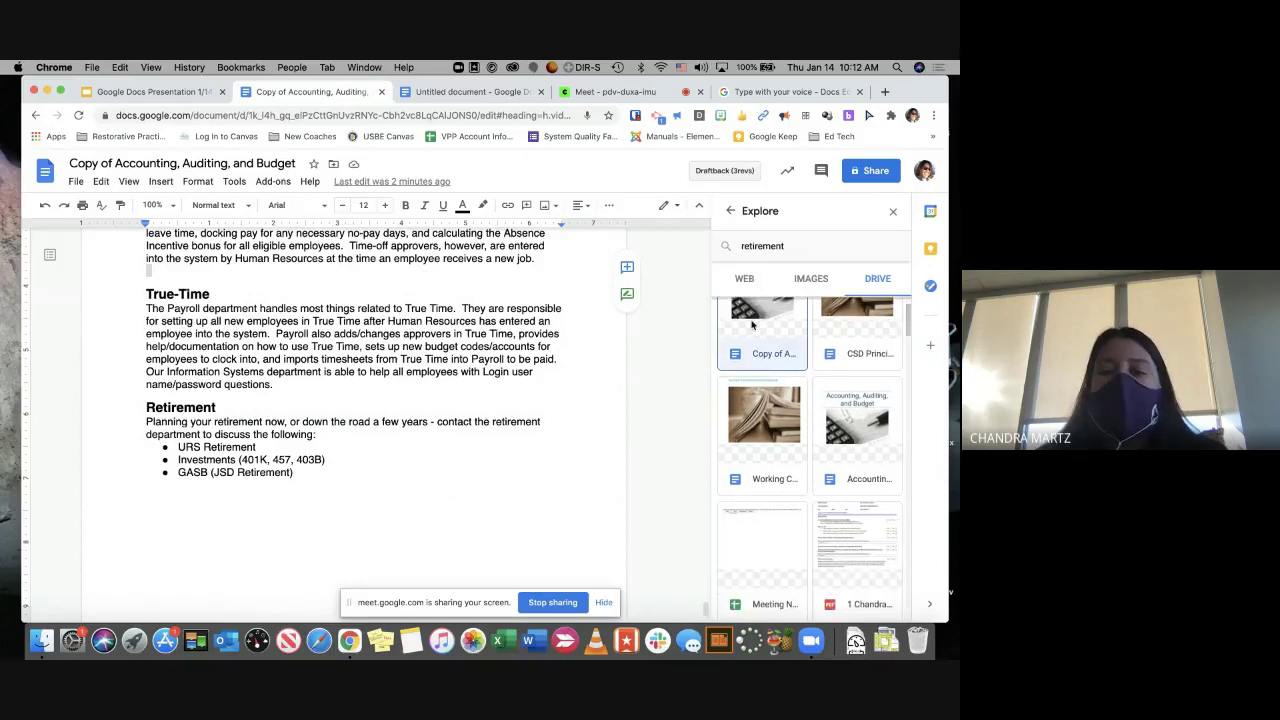
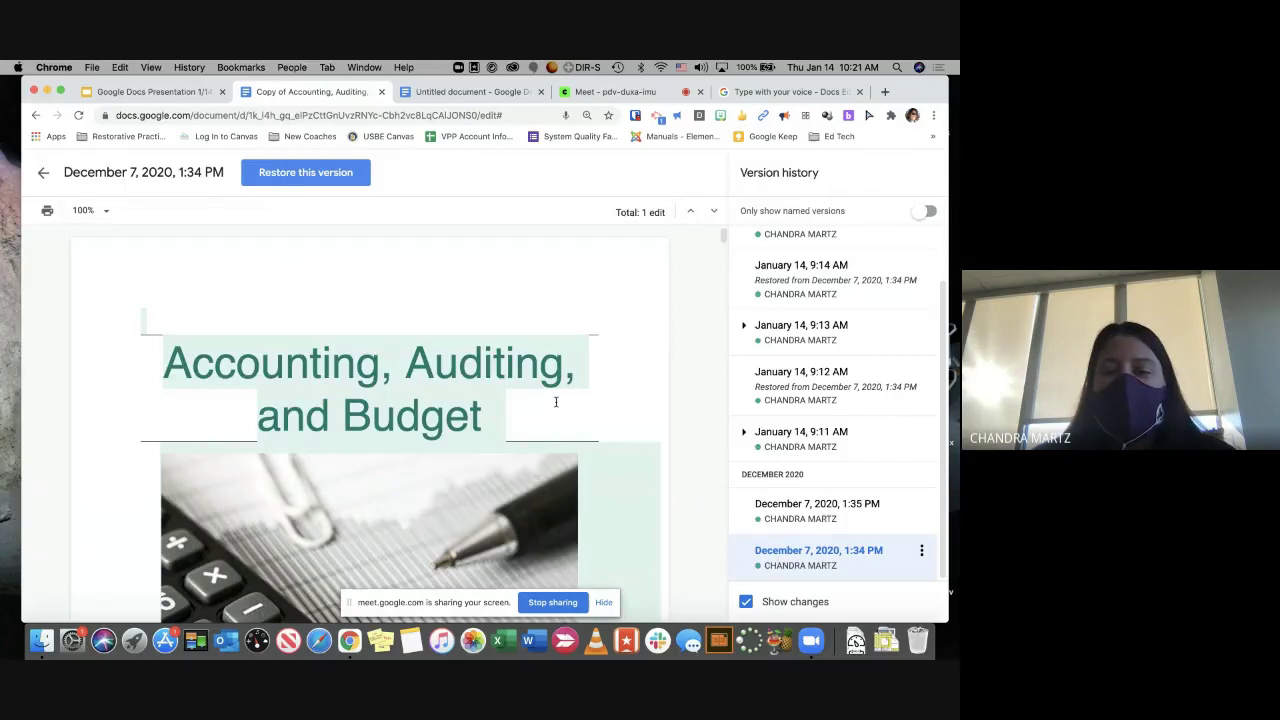
# - Scroll through the December 7, 1:34 PM version preview
pyautogui.scroll(-10, 556, 402)
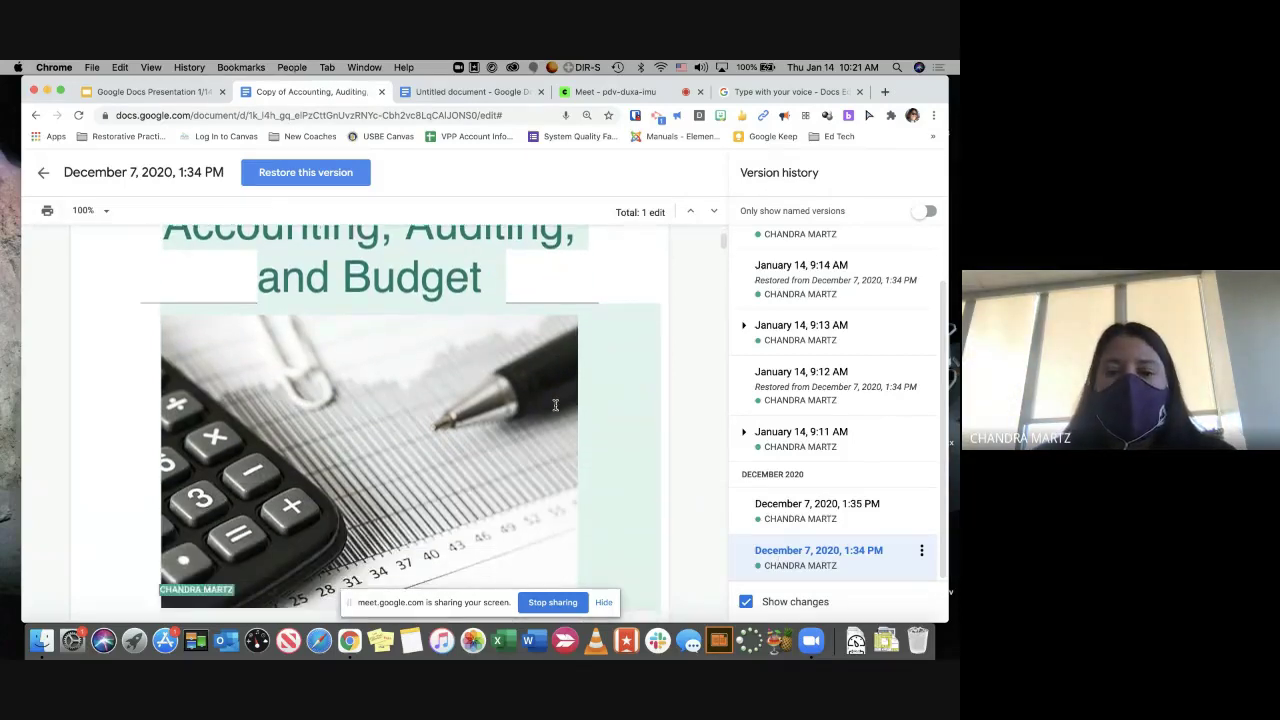
pyautogui.scroll(-10, 555, 405)
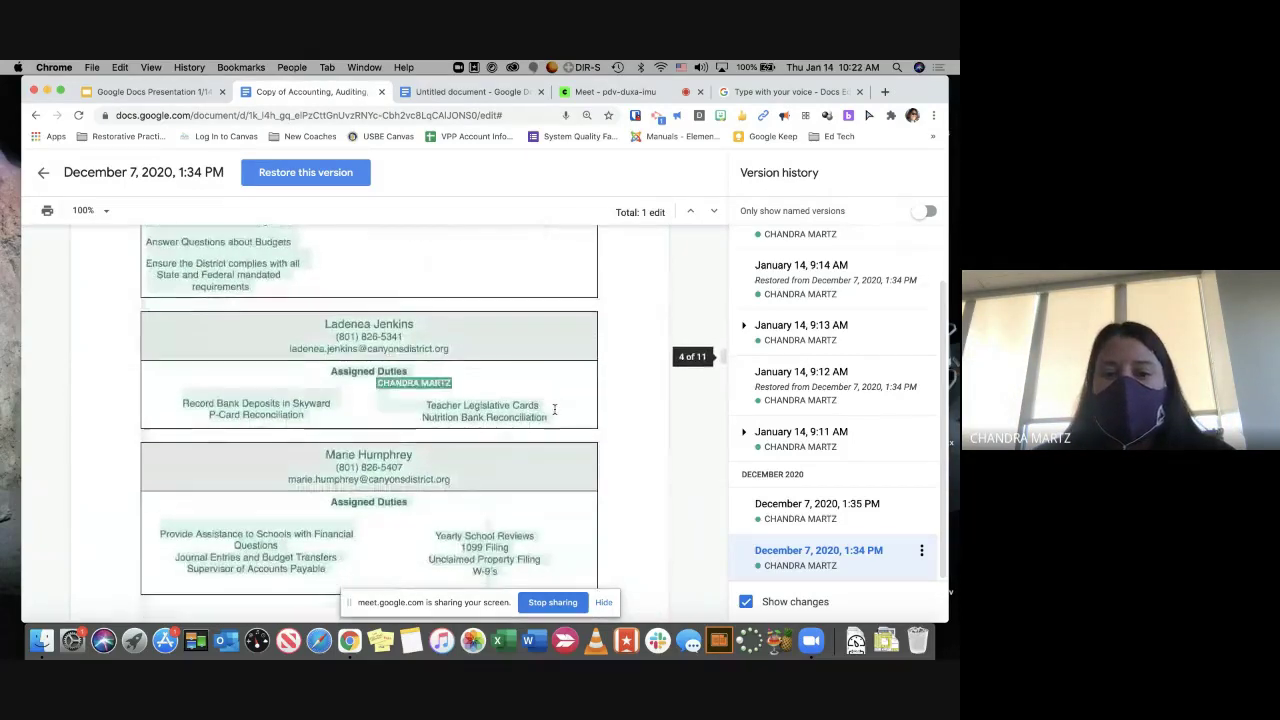
pyautogui.scroll(-10, 555, 409)
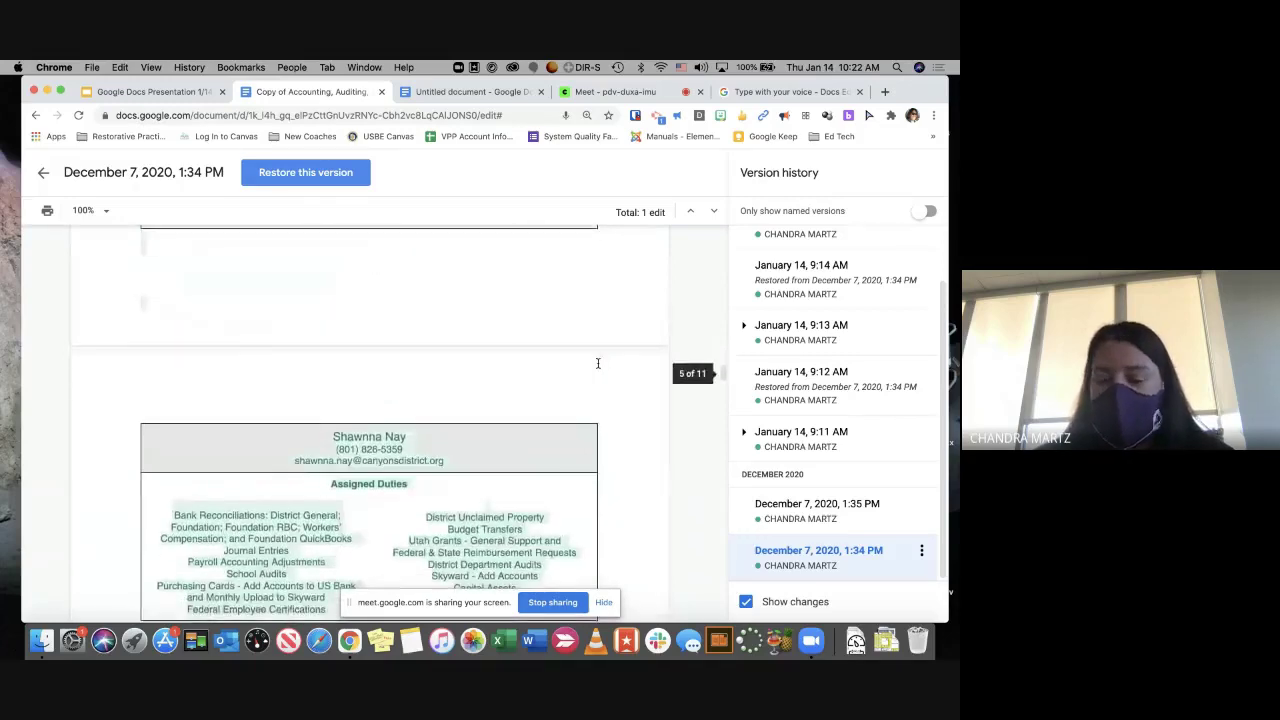
pyautogui.scroll(-10, 594, 375)
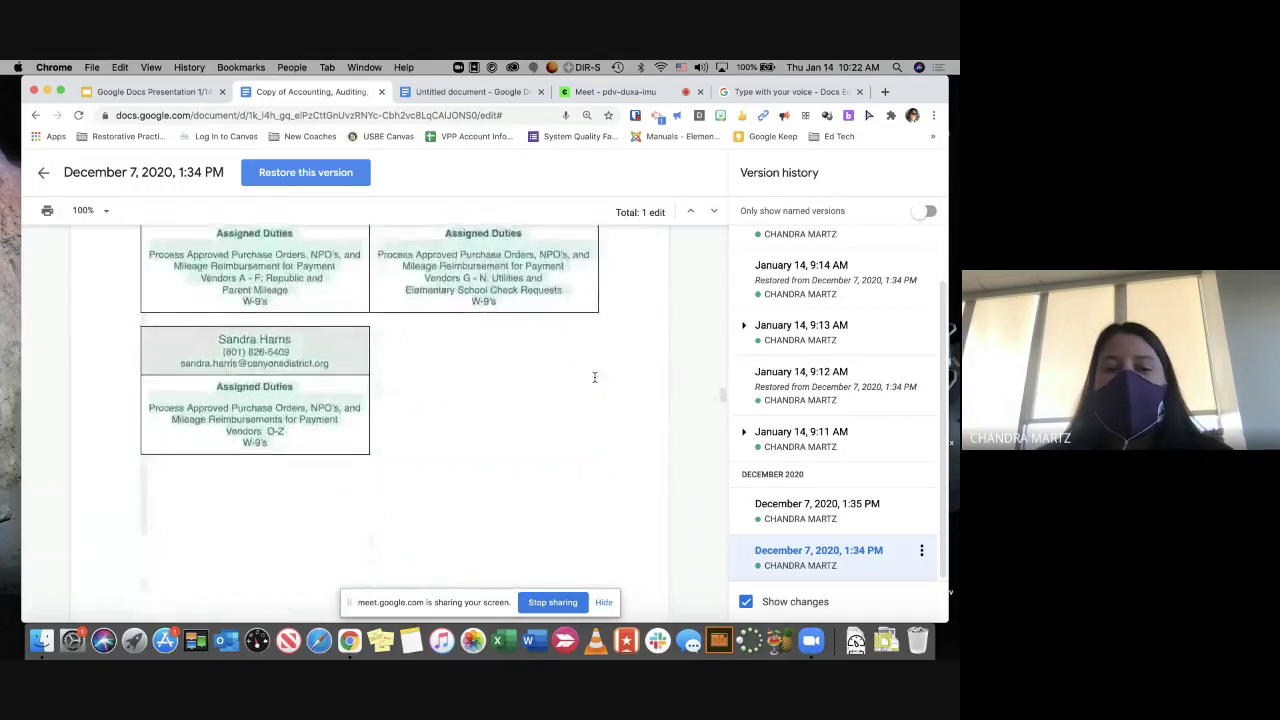
pyautogui.scroll(-5, 594, 375)
pyautogui.scroll(10, 600, 380)
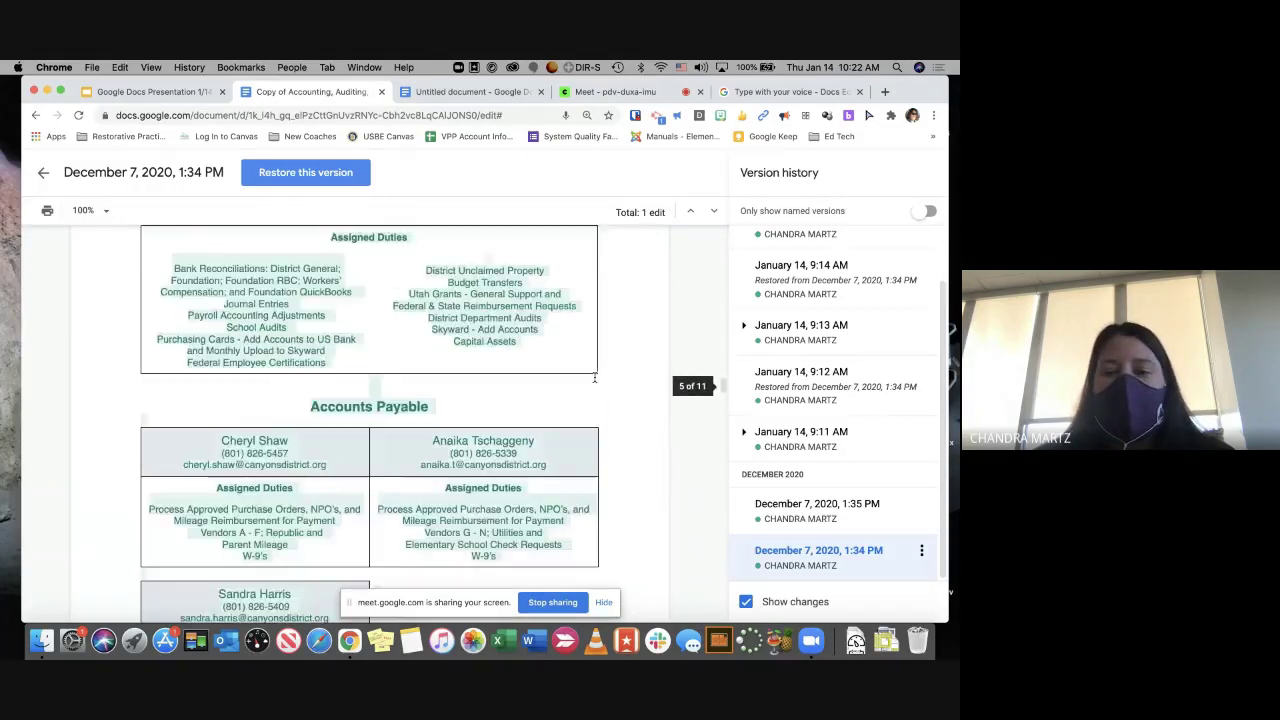
# - Review the December 7, 1:35 PM version, then switch to the January 14, 9:11 AM version
pyautogui.click(776, 503)
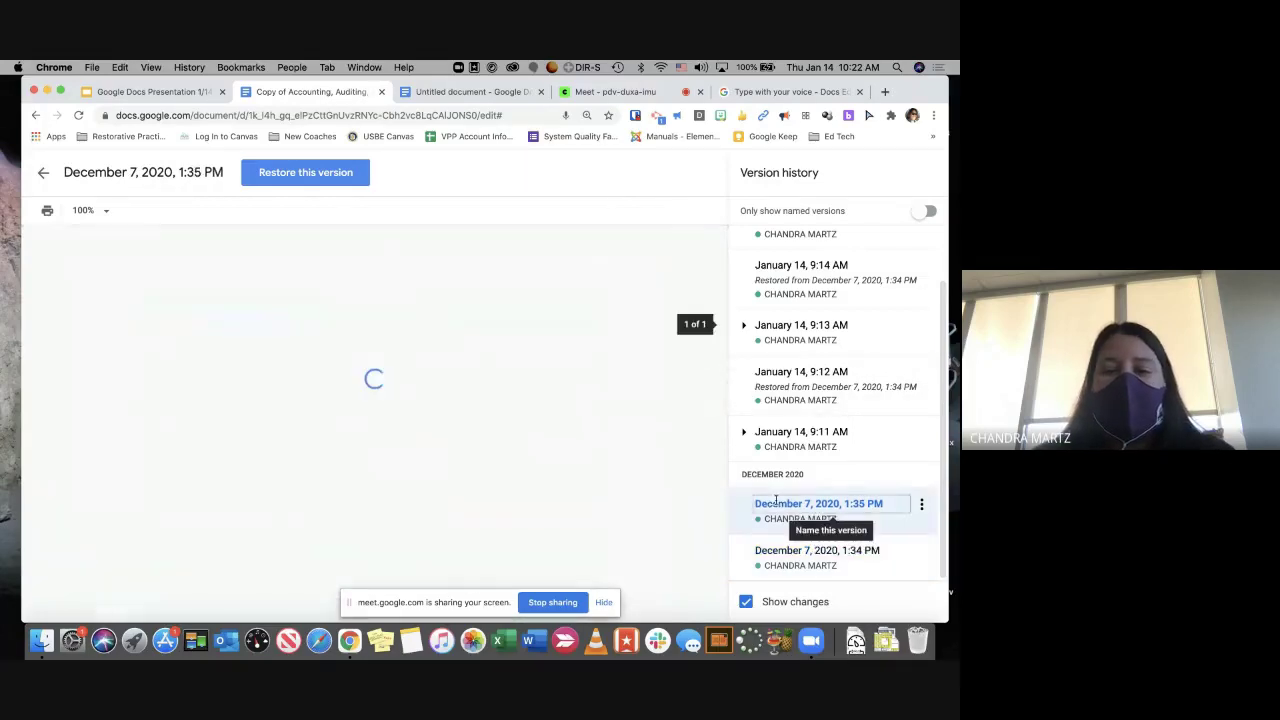
pyautogui.scroll(-3, 587, 472)
pyautogui.scroll(-15, 587, 472)
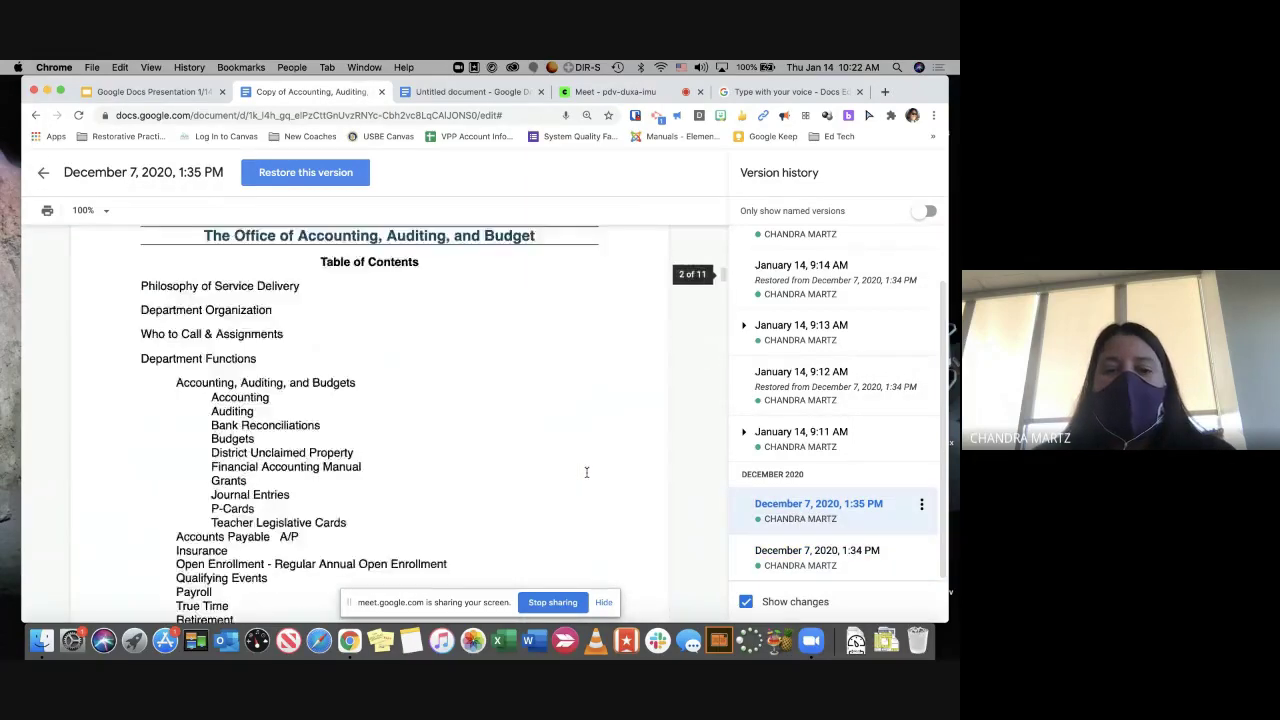
pyautogui.scroll(-15, 585, 476)
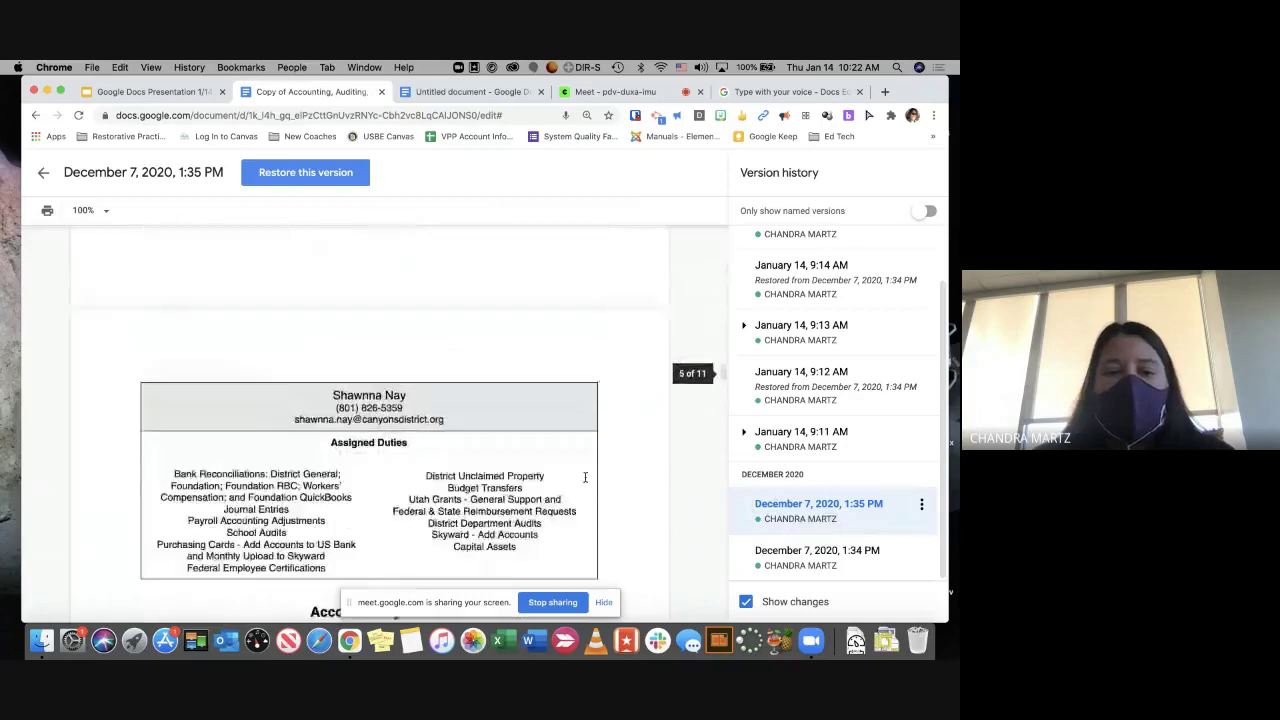
pyautogui.scroll(-15, 581, 485)
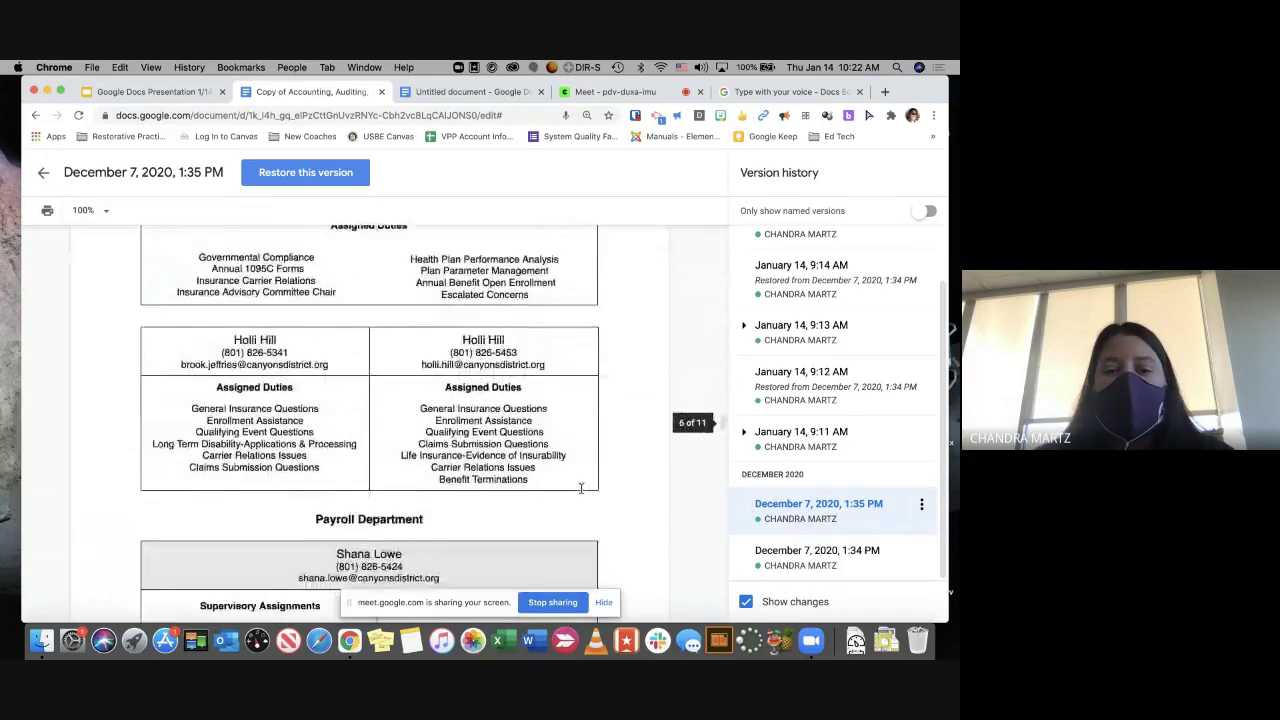
pyautogui.scroll(-5, 581, 488)
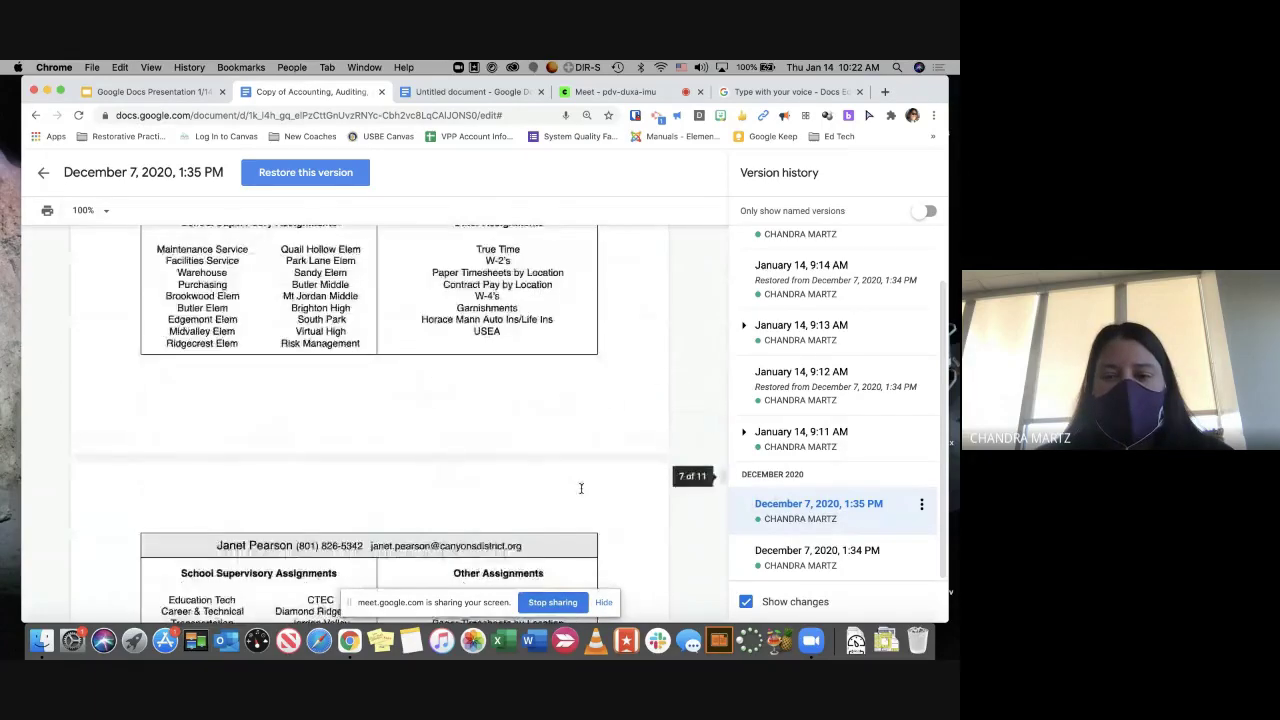
pyautogui.click(766, 441)
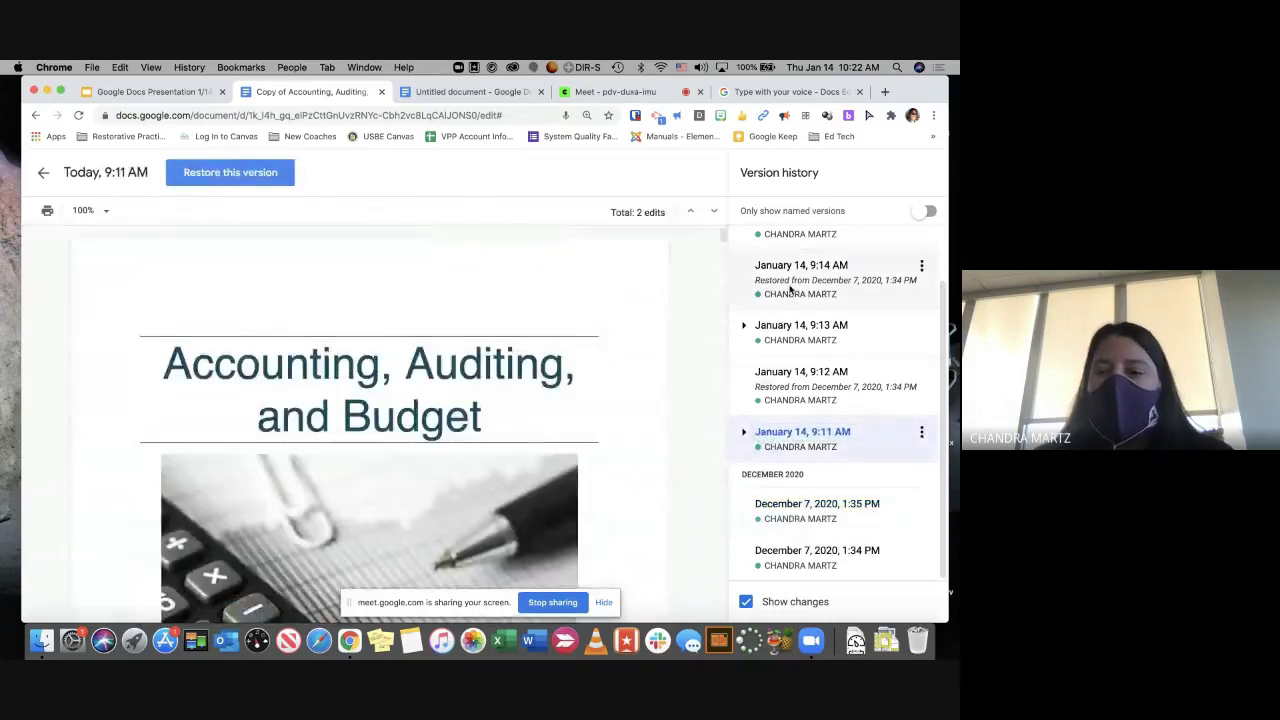
# - Expand the current 10:17 AM version to list its detailed edits
pyautogui.scroll(2, 789, 288)
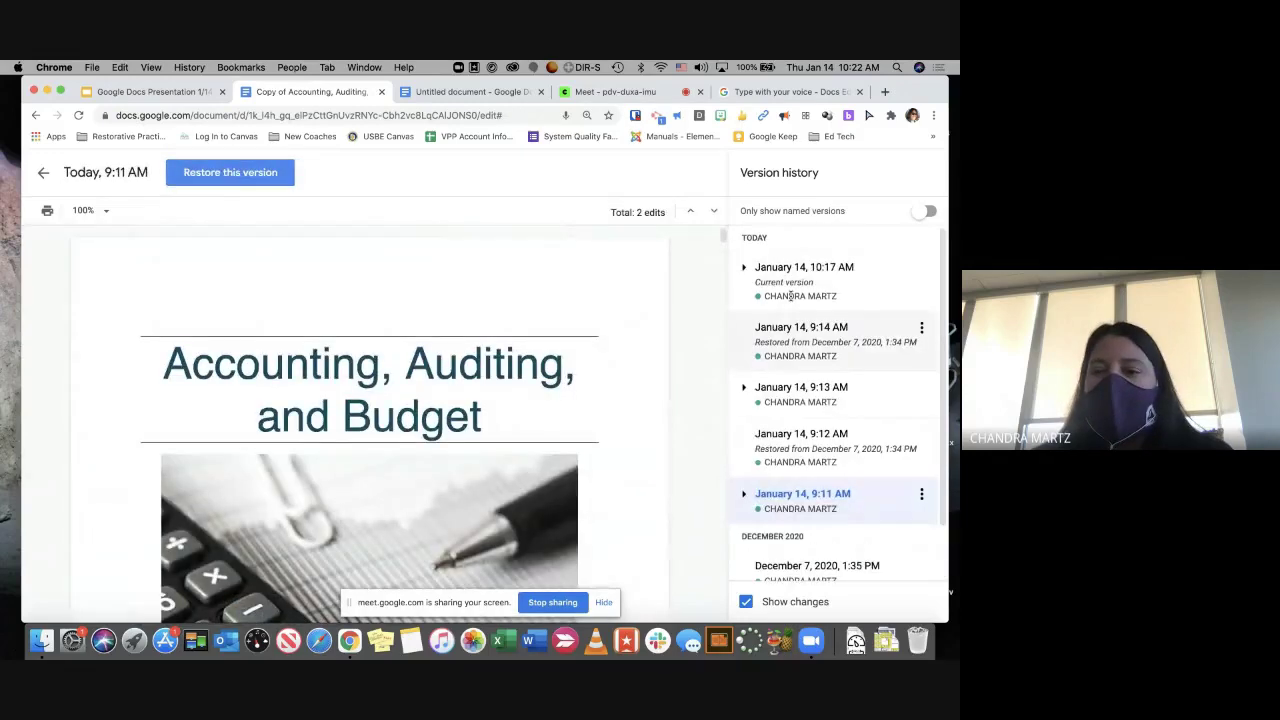
pyautogui.click(745, 268)
pyautogui.scroll(-6, 789, 338)
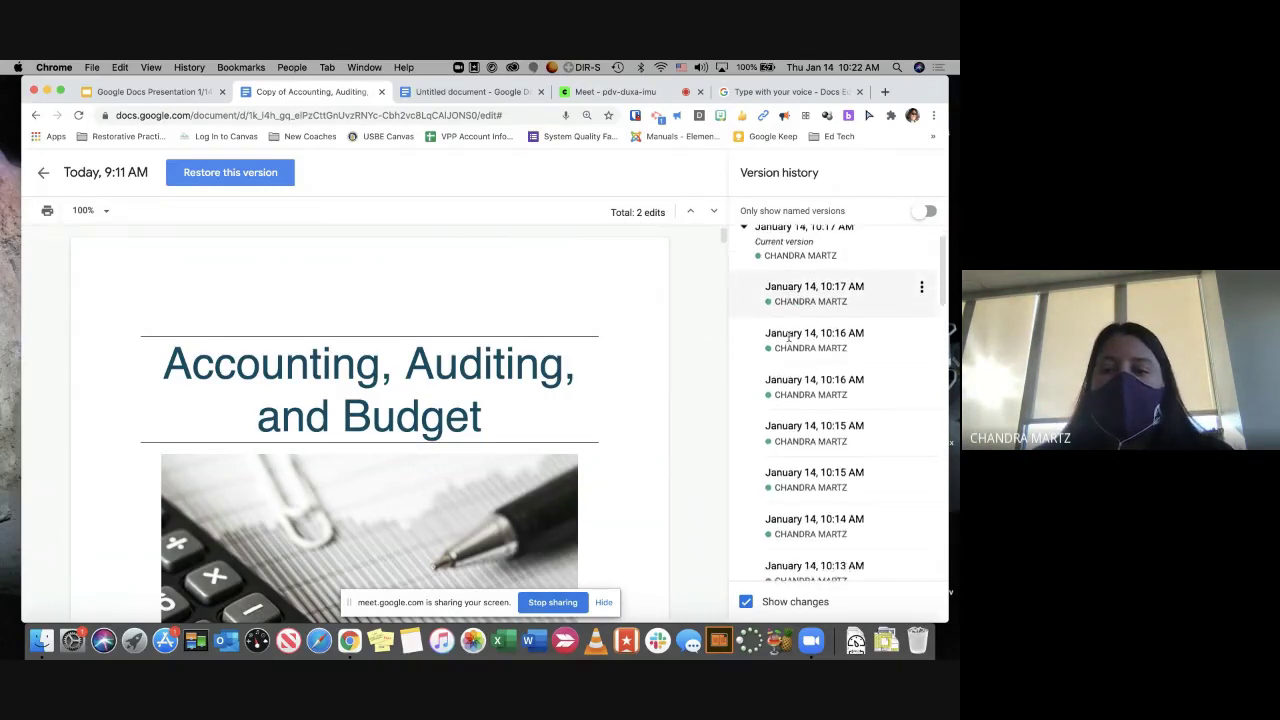
pyautogui.scroll(-3, 789, 343)
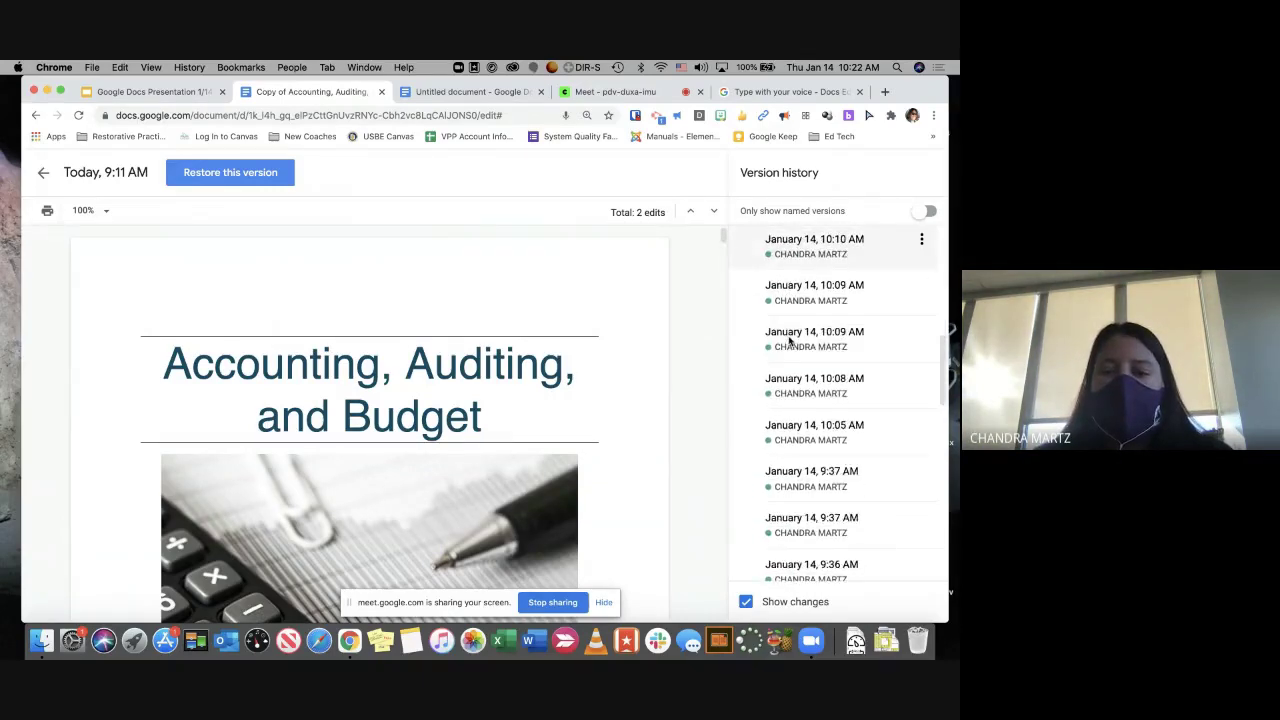
# - Preview the January 14, 9:37 AM version, then the 10:17 AM version
pyautogui.click(777, 360)
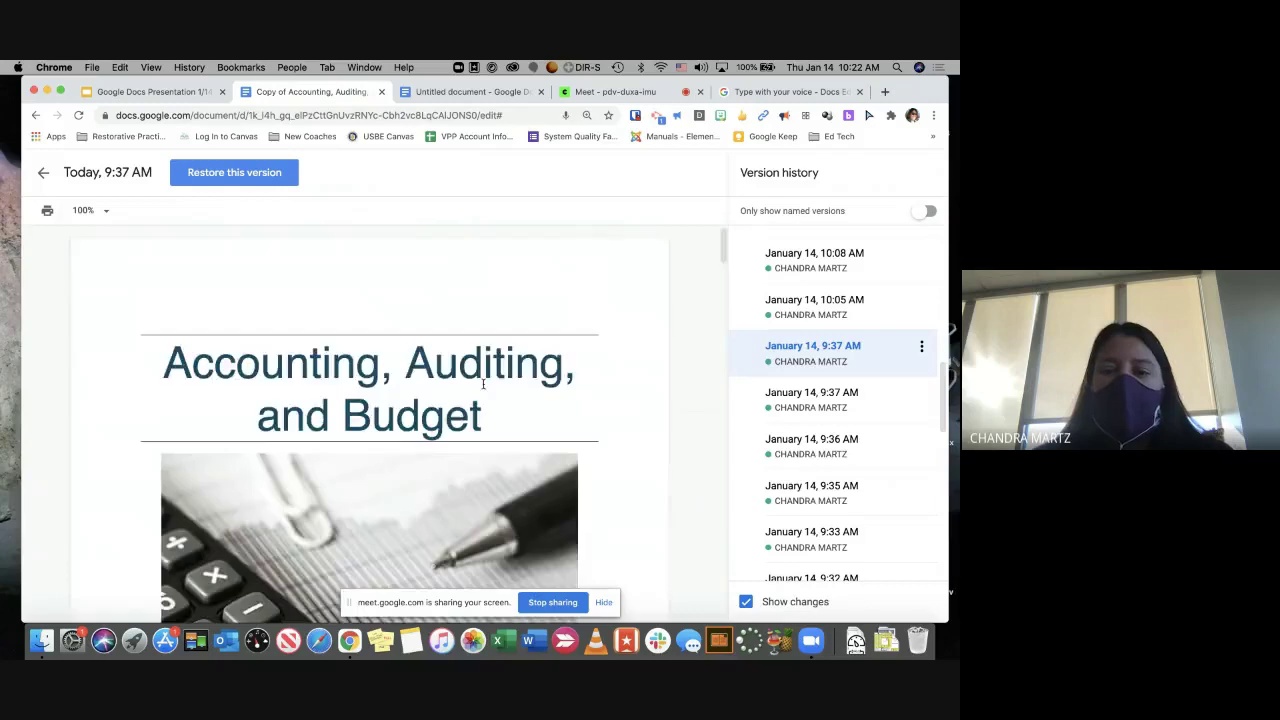
pyautogui.scroll(-10, 480, 390)
pyautogui.scroll(1, 478, 392)
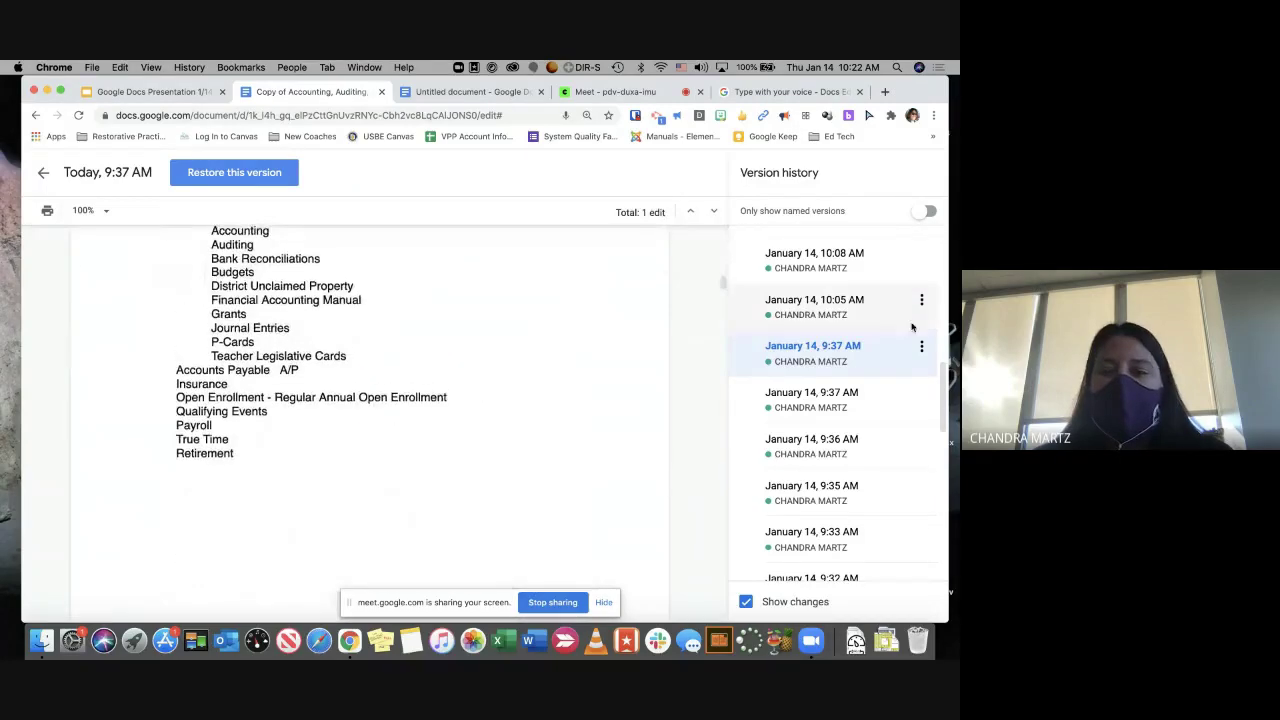
pyautogui.scroll(10, 900, 310)
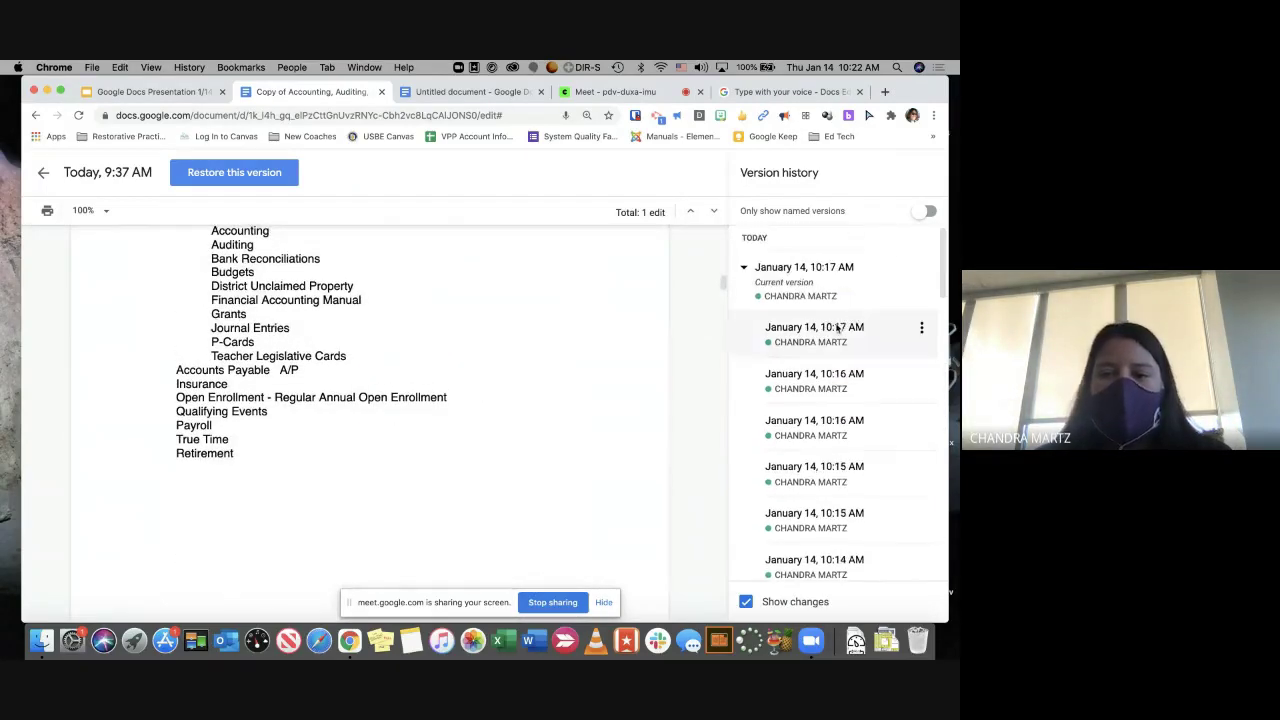
pyautogui.click(838, 328)
pyautogui.scroll(-3, 548, 395)
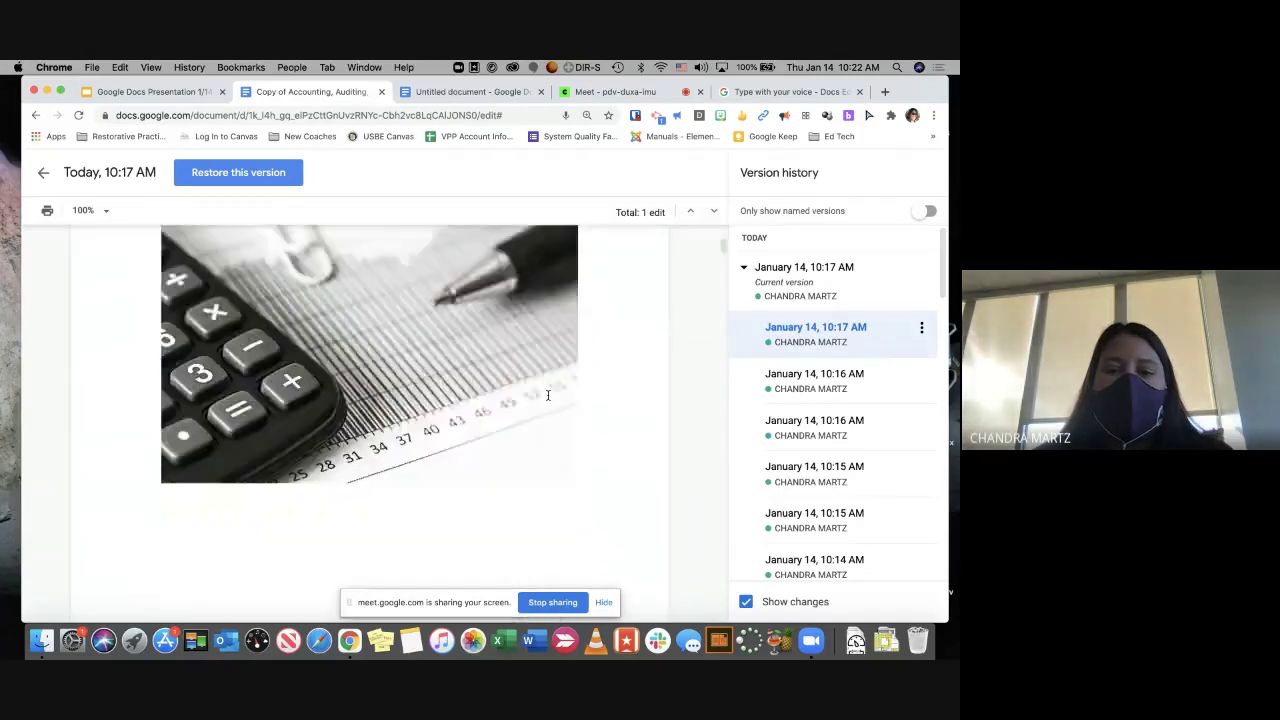
pyautogui.scroll(-10, 548, 395)
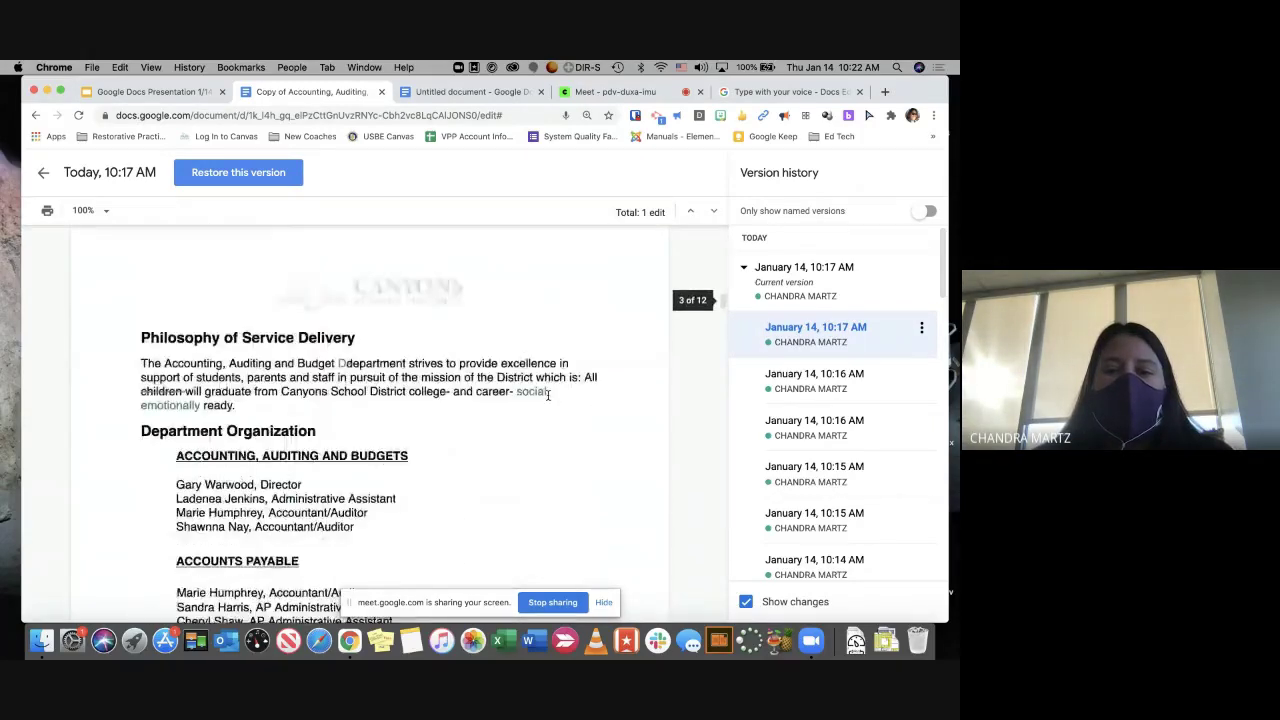
pyautogui.scroll(-1, 548, 395)
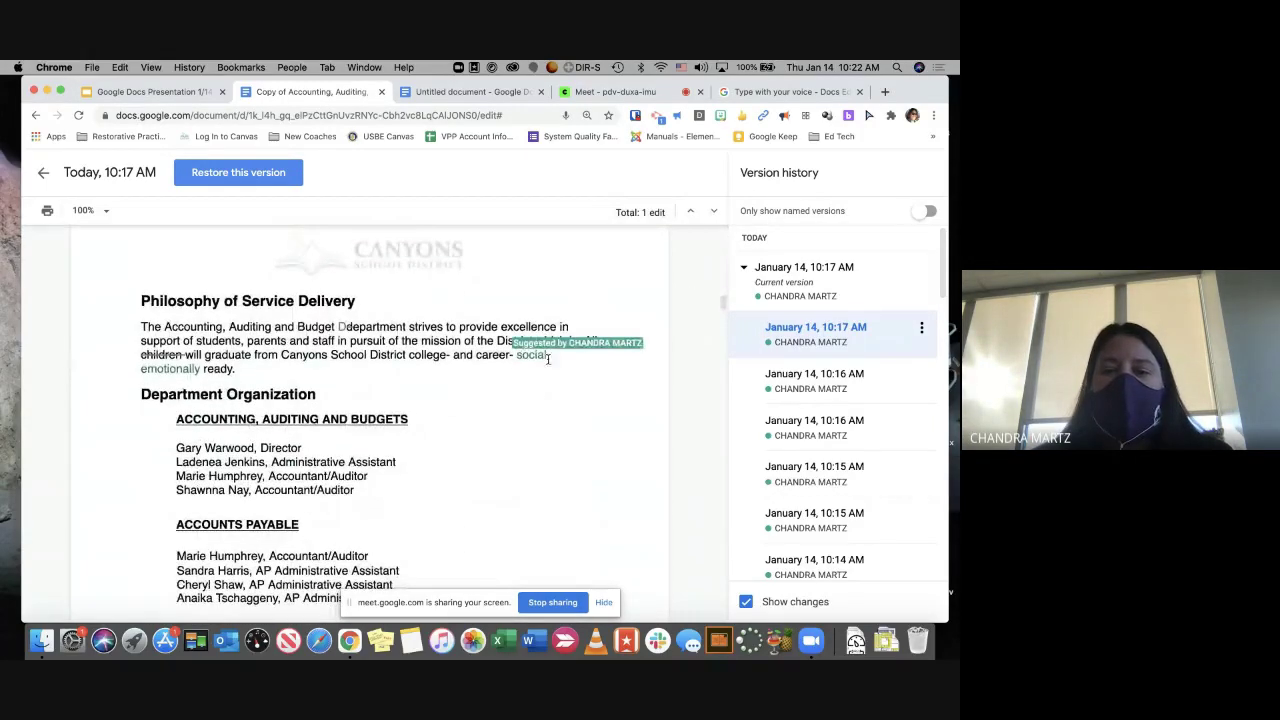
# - Preview the January 14, 10:16 AM version and scroll through it
pyautogui.click(783, 381)
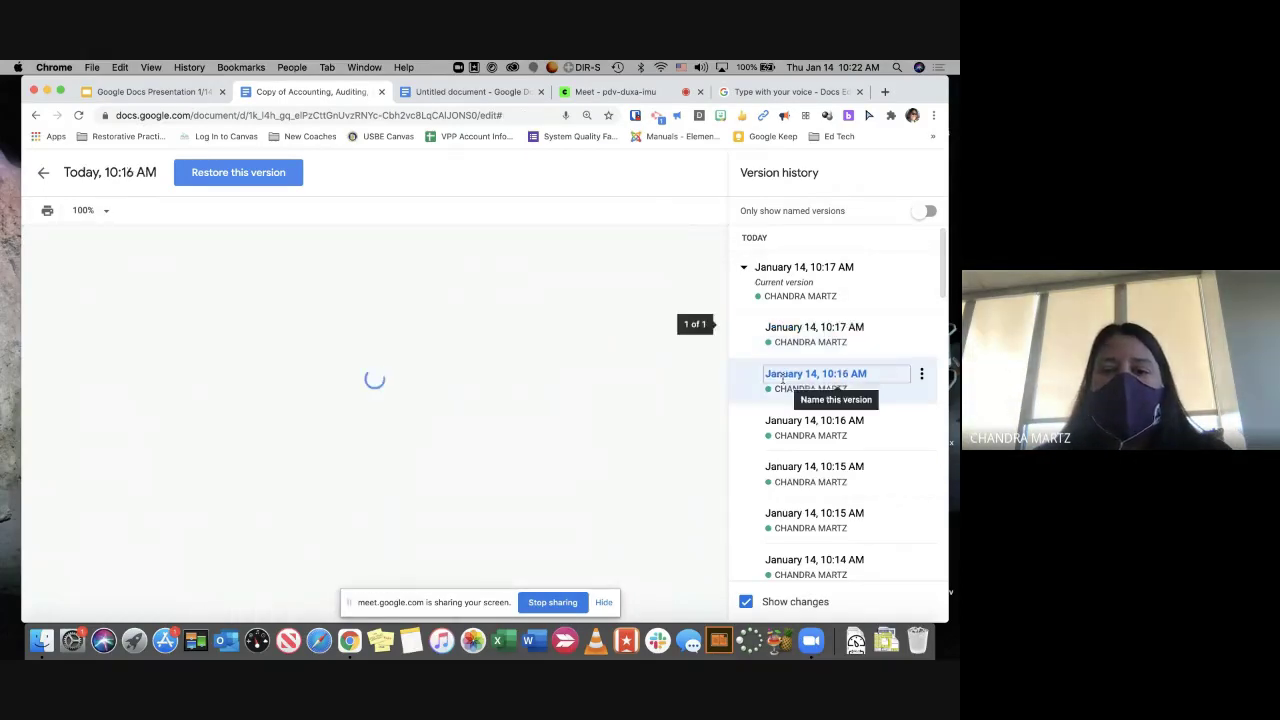
pyautogui.scroll(-15, 564, 355)
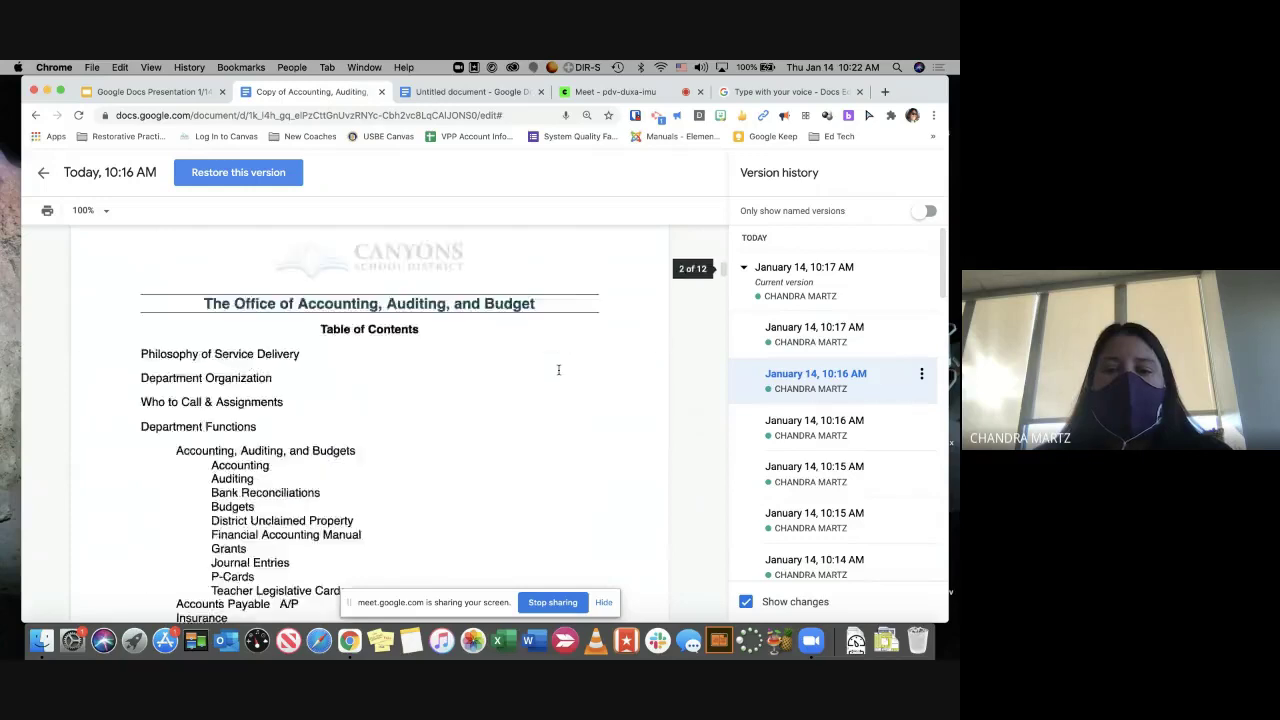
pyautogui.scroll(-2, 557, 372)
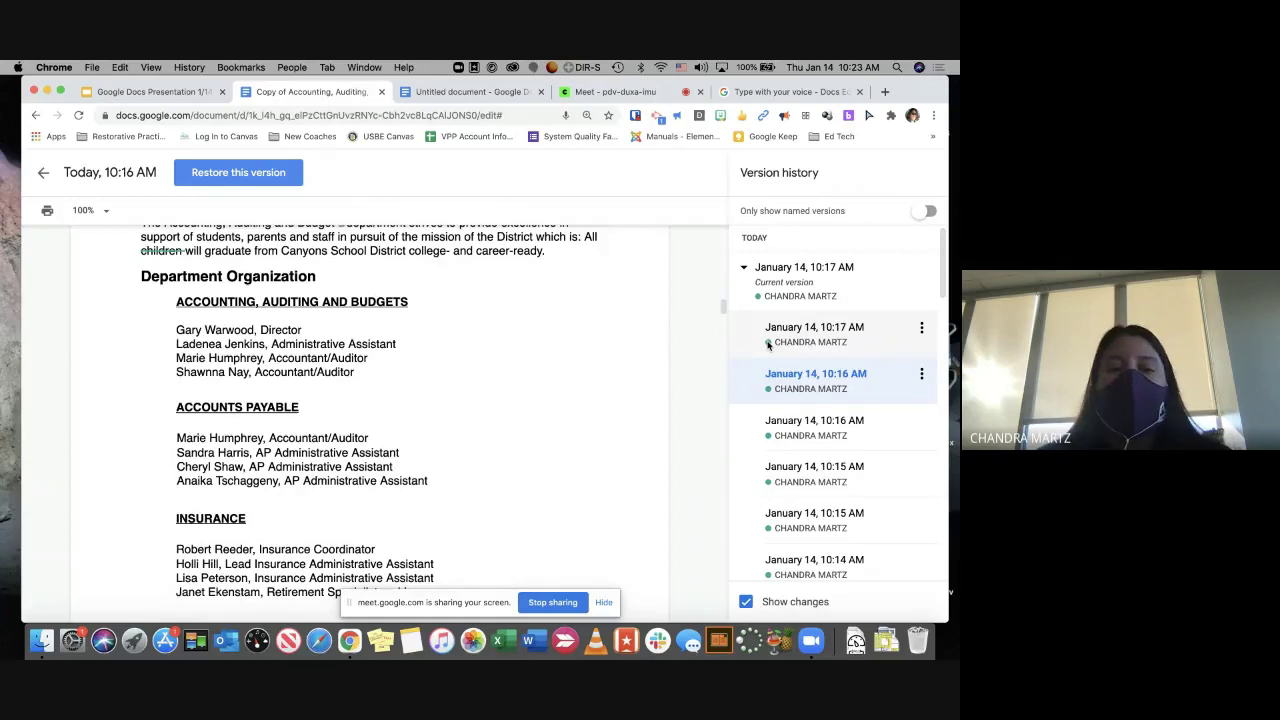
# - Scroll the preview, then return to the current 10:17 AM version
pyautogui.scroll(5, 480, 390)
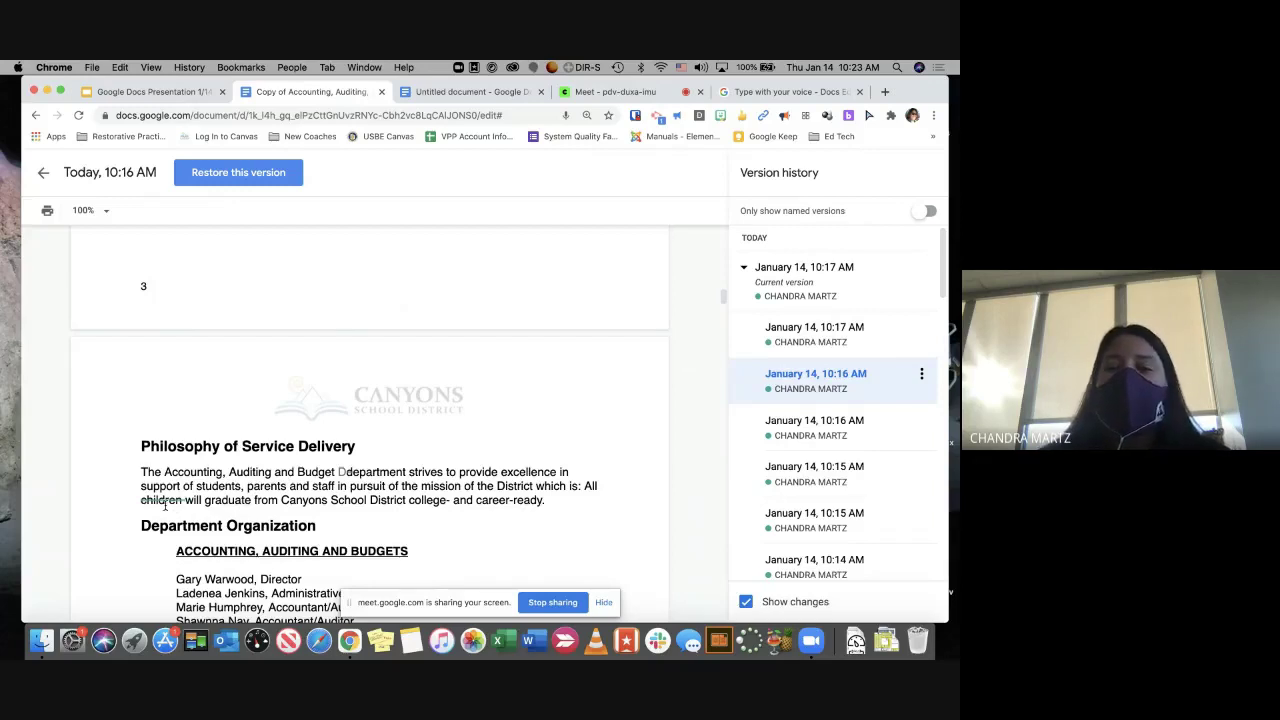
pyautogui.scroll(-2, 526, 394)
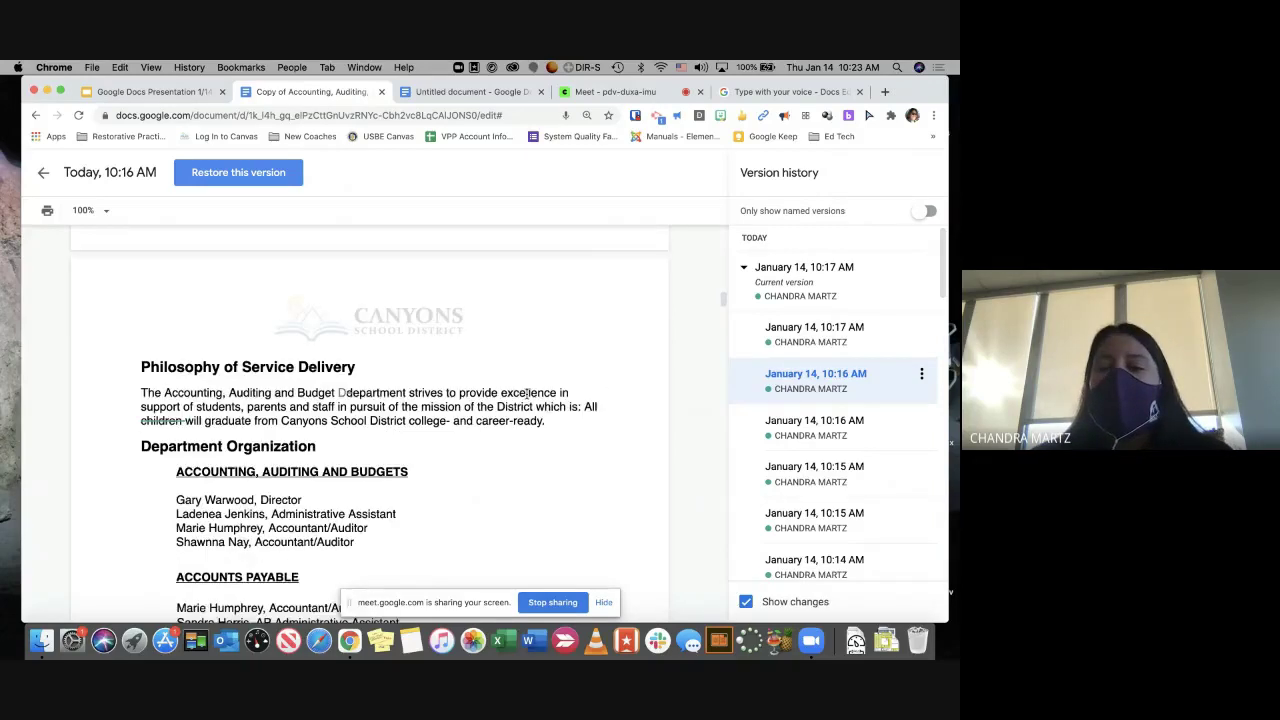
pyautogui.scroll(-10, 526, 394)
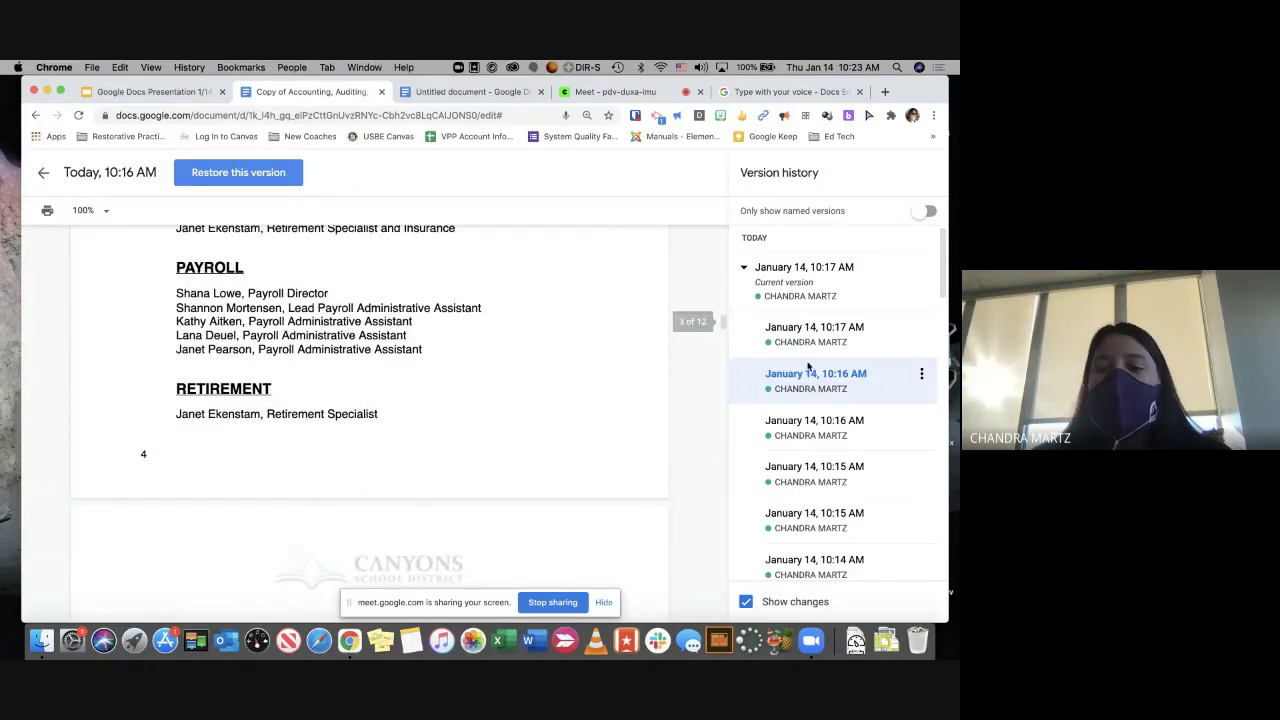
pyautogui.scroll(-15, 808, 366)
pyautogui.scroll(10, 808, 366)
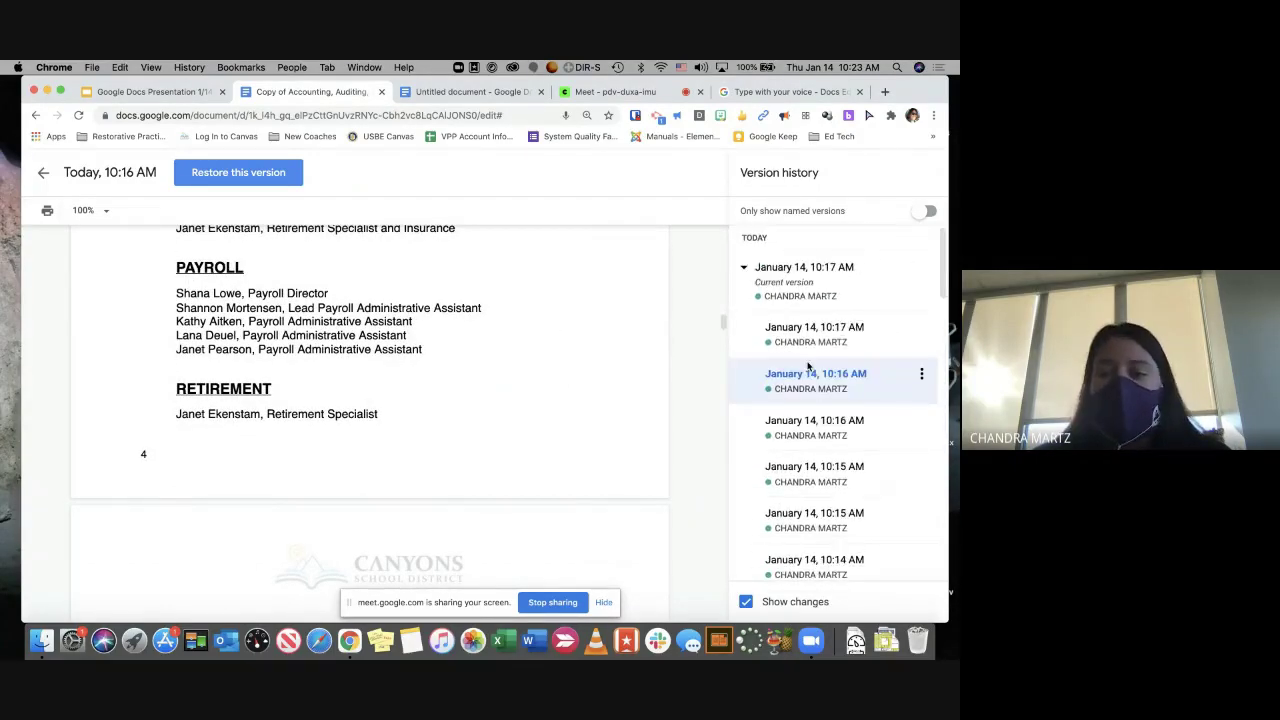
pyautogui.click(752, 268)
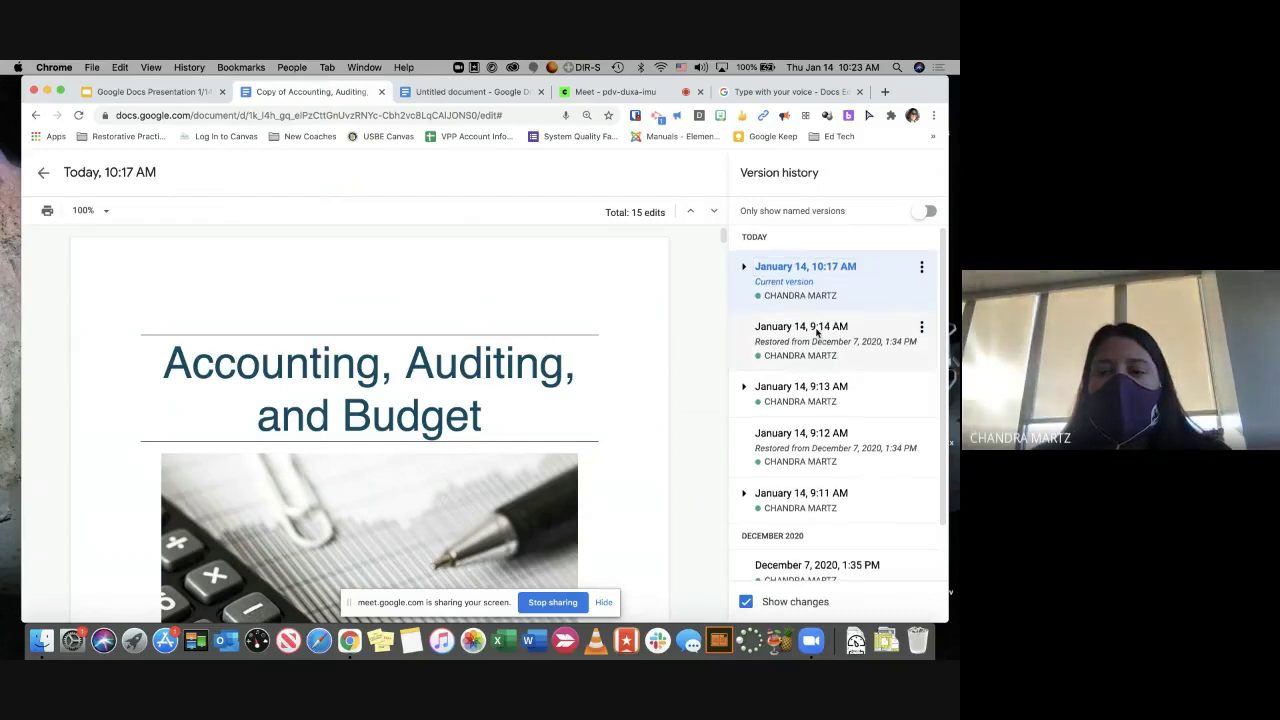
# - Preview the January 14, 9:12 AM version and bring up its More actions menu
pyautogui.scroll(-2, 800, 350)
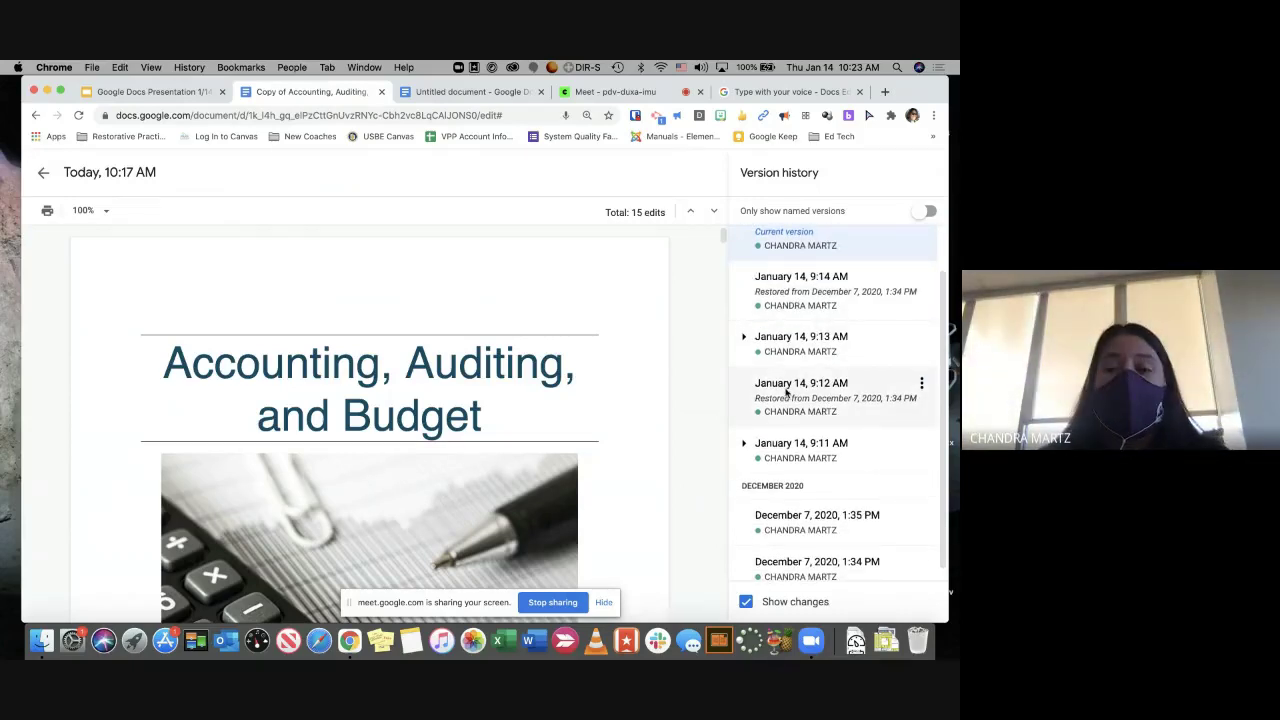
pyautogui.click(773, 397)
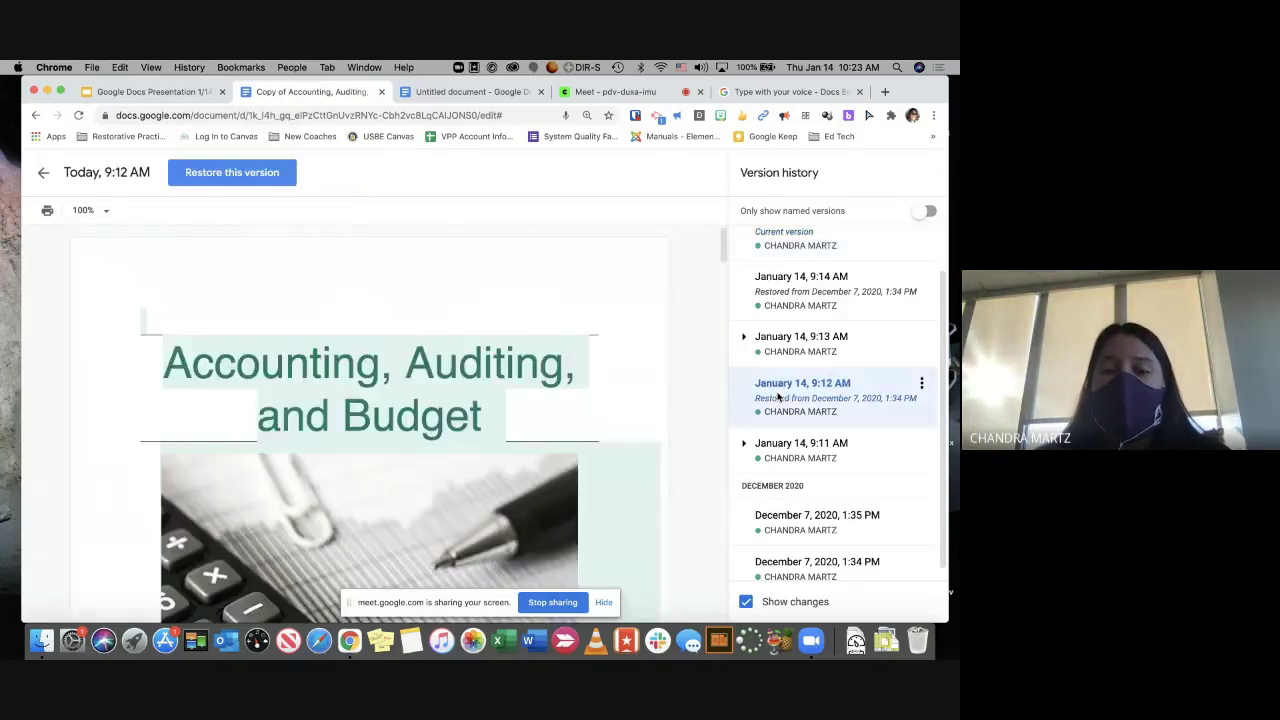
pyautogui.scroll(-20, 521, 384)
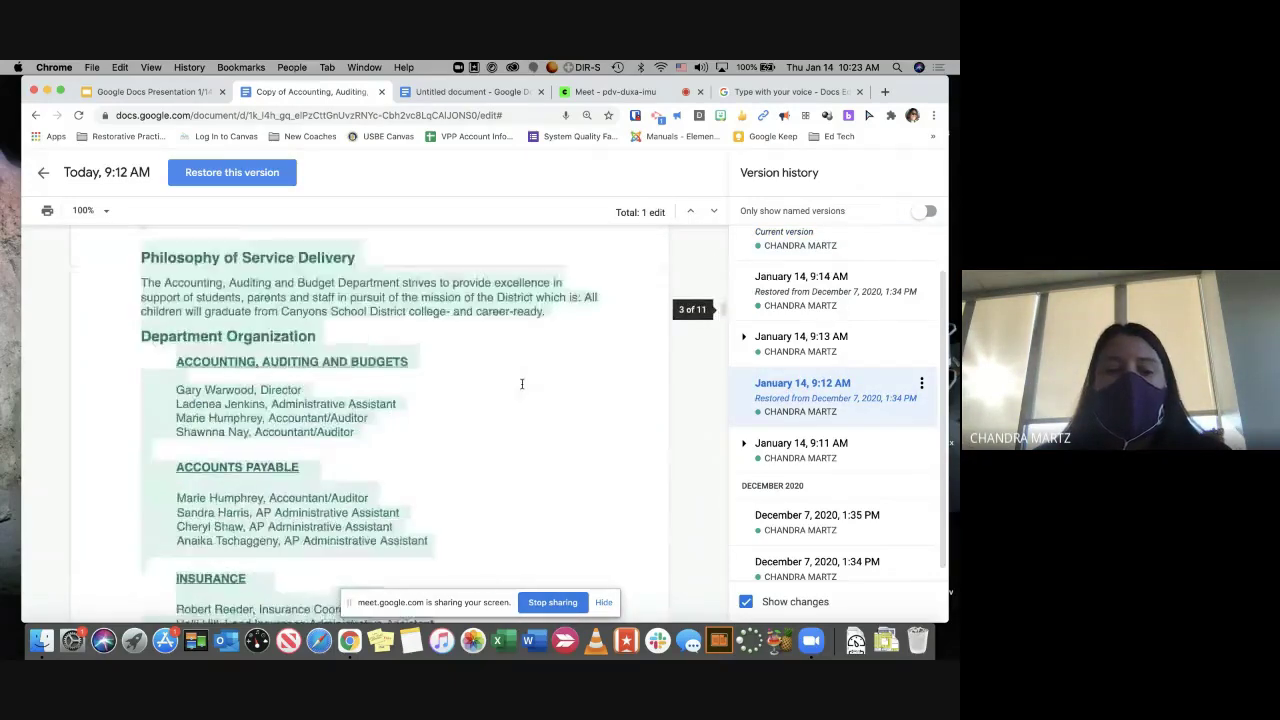
pyautogui.scroll(-5, 521, 384)
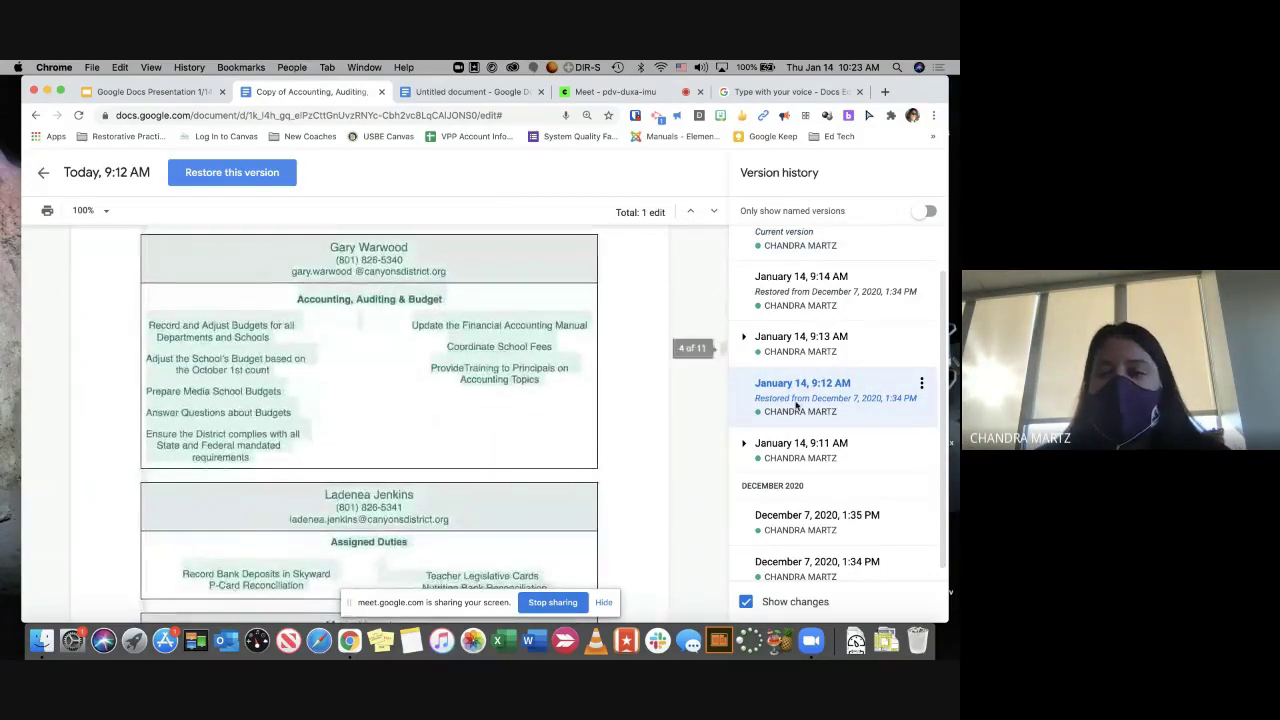
pyautogui.click(922, 383)
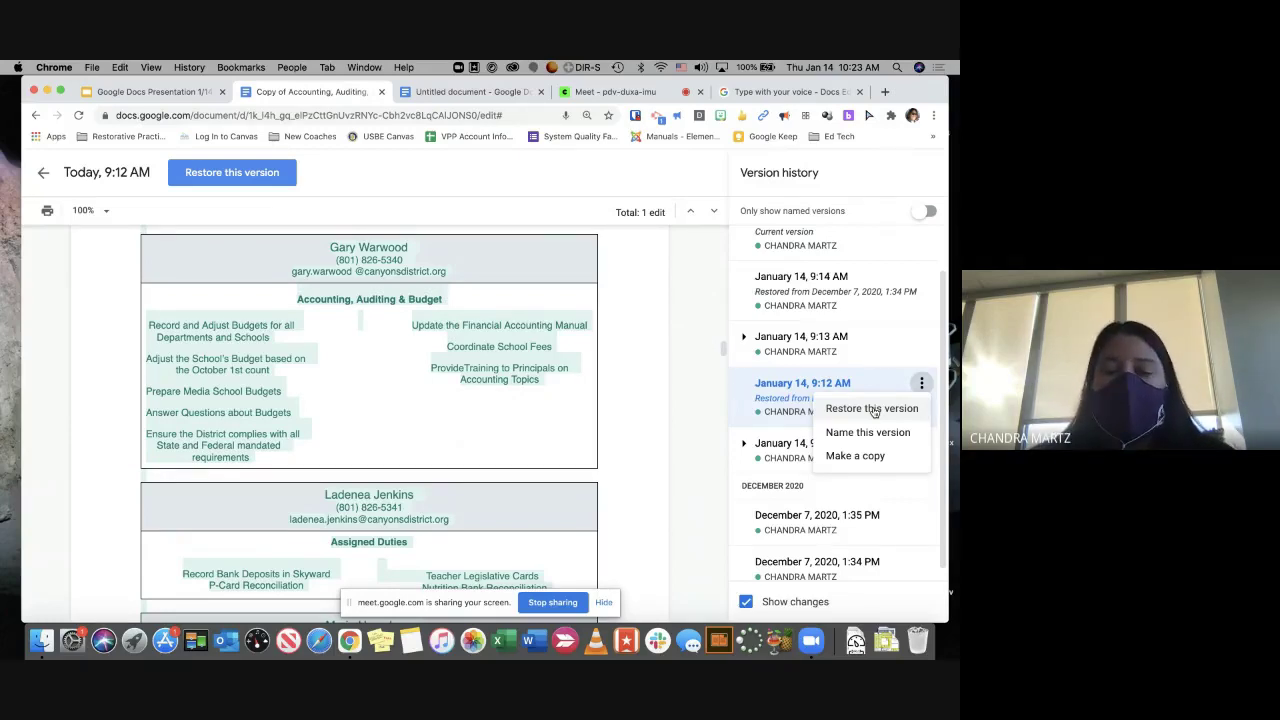
# - Dismiss the 9:12 AM version's menu unchanged, keeping the Who to Call & Assignments page visible
pyautogui.scroll(1, 817, 289)
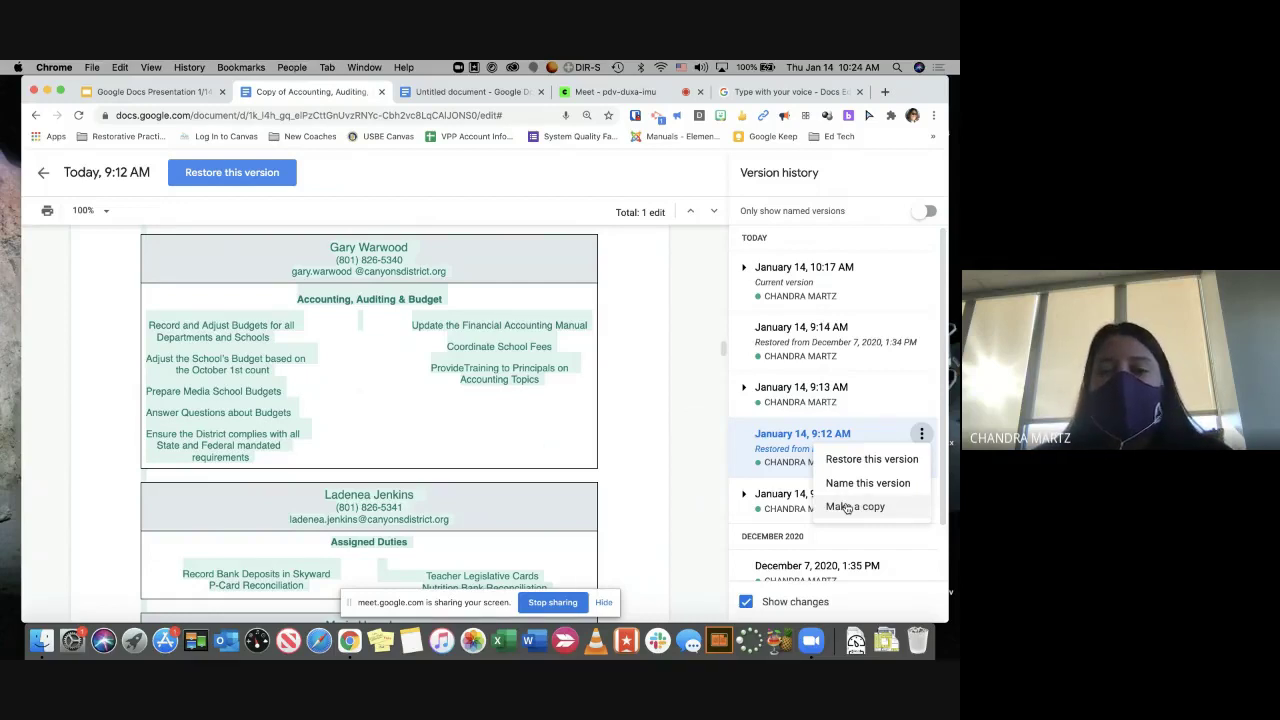
pyautogui.click(679, 444)
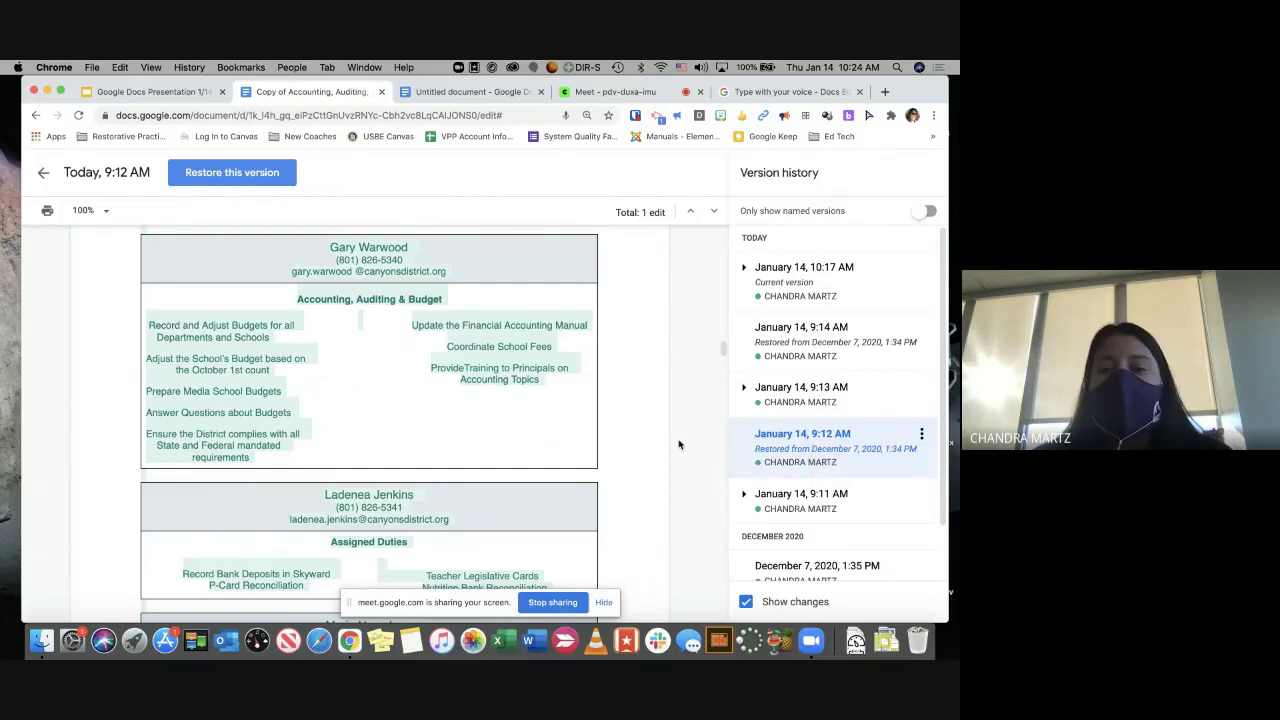
pyautogui.scroll(2, 627, 360)
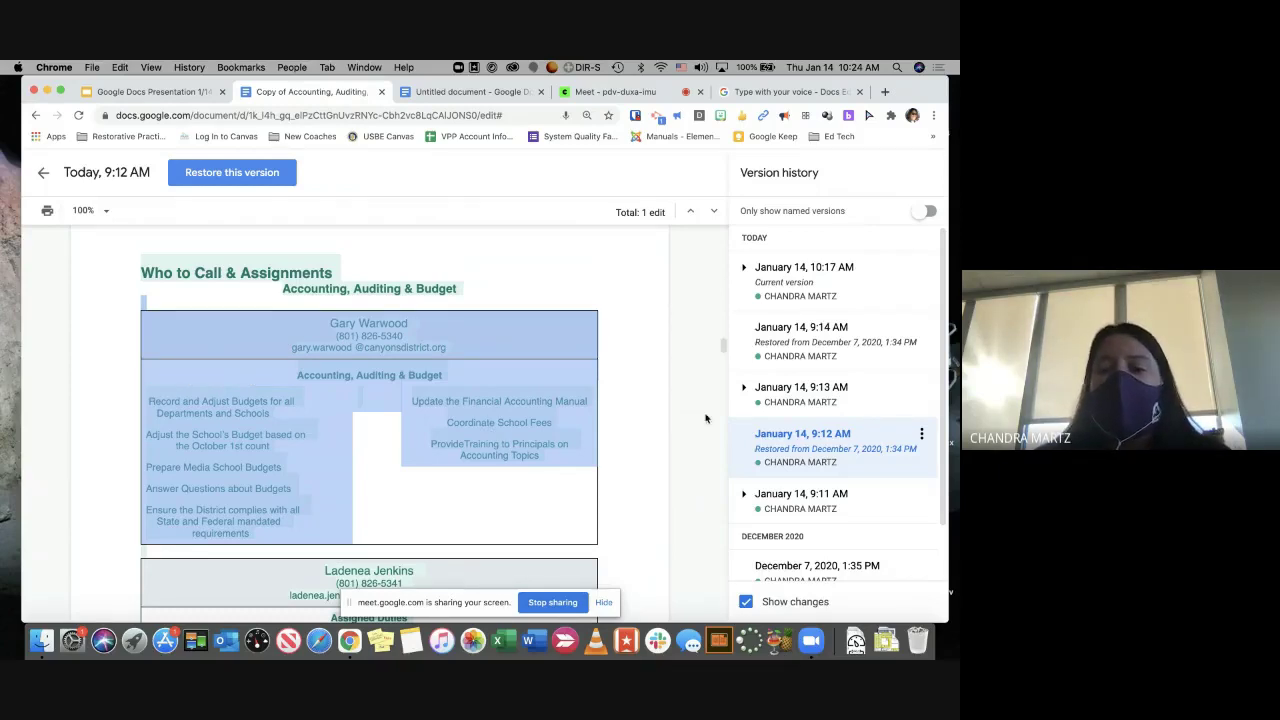
# - Exit version history, paste the org-chart table below a staff entry, then undo it
pyautogui.click(43, 177)
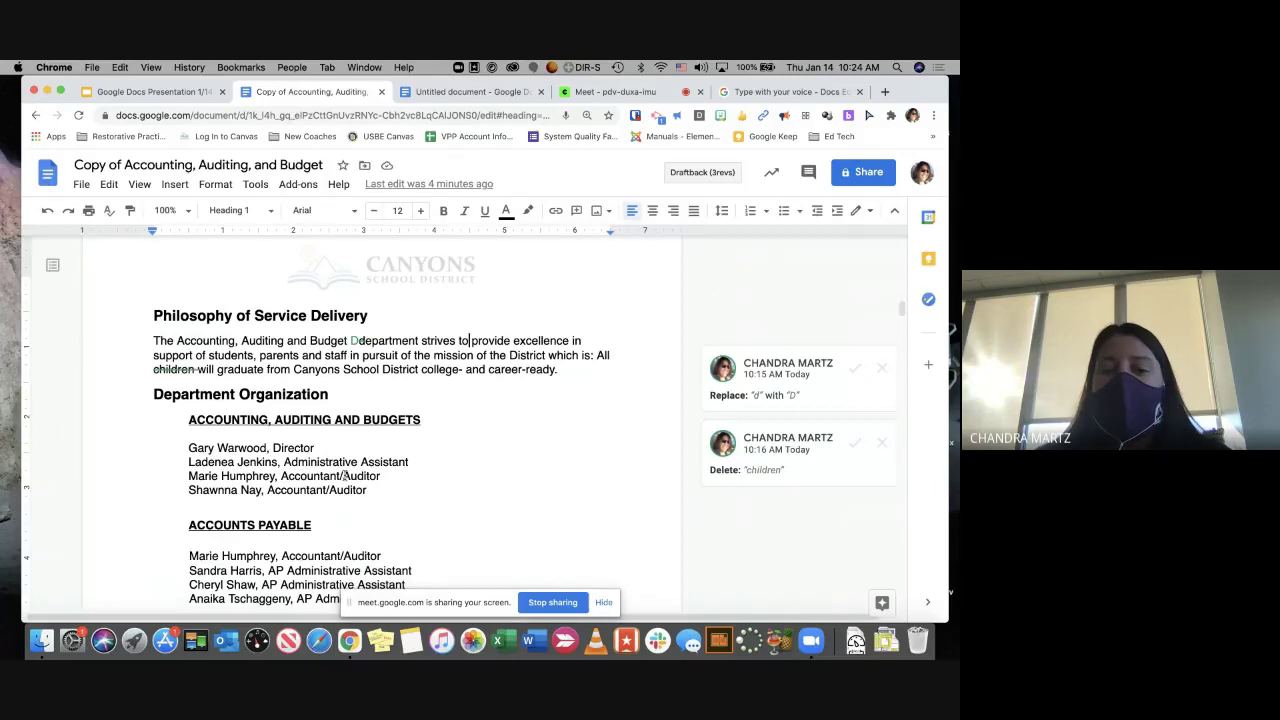
pyautogui.press('Return')
pyautogui.press('cmd+v')
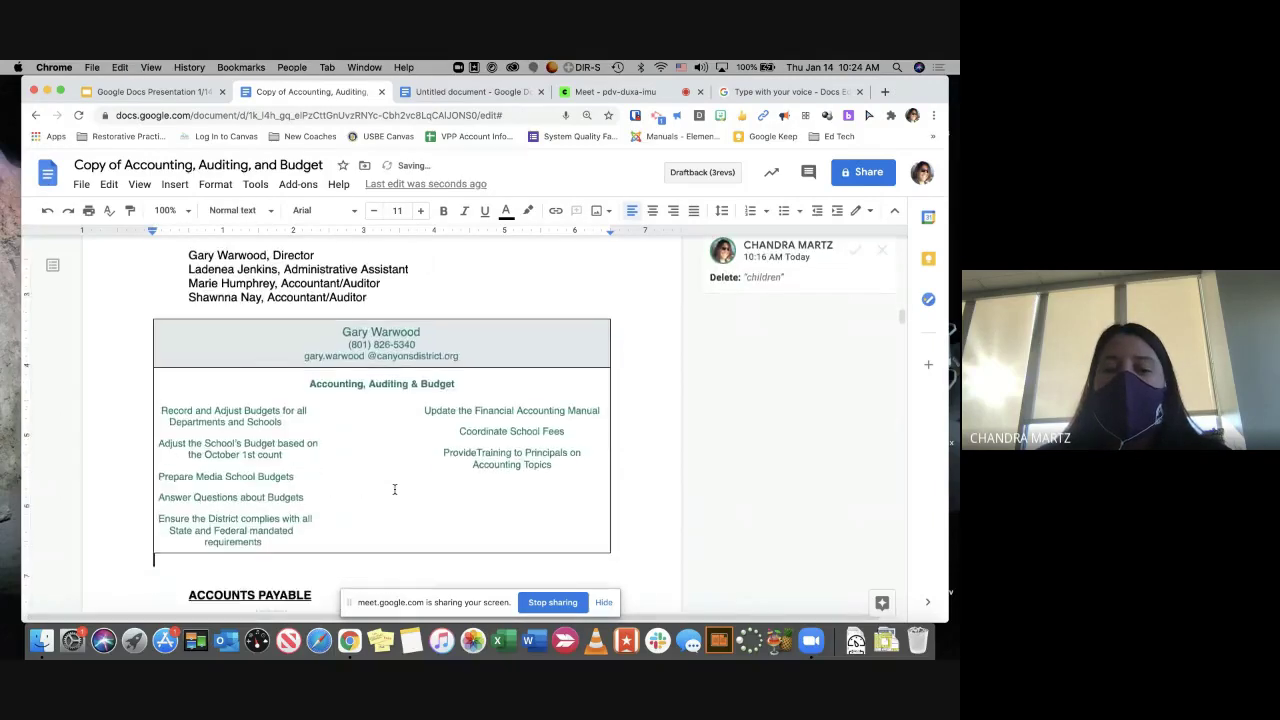
pyautogui.moveTo(225, 313); pyautogui.dragTo(417, 452)
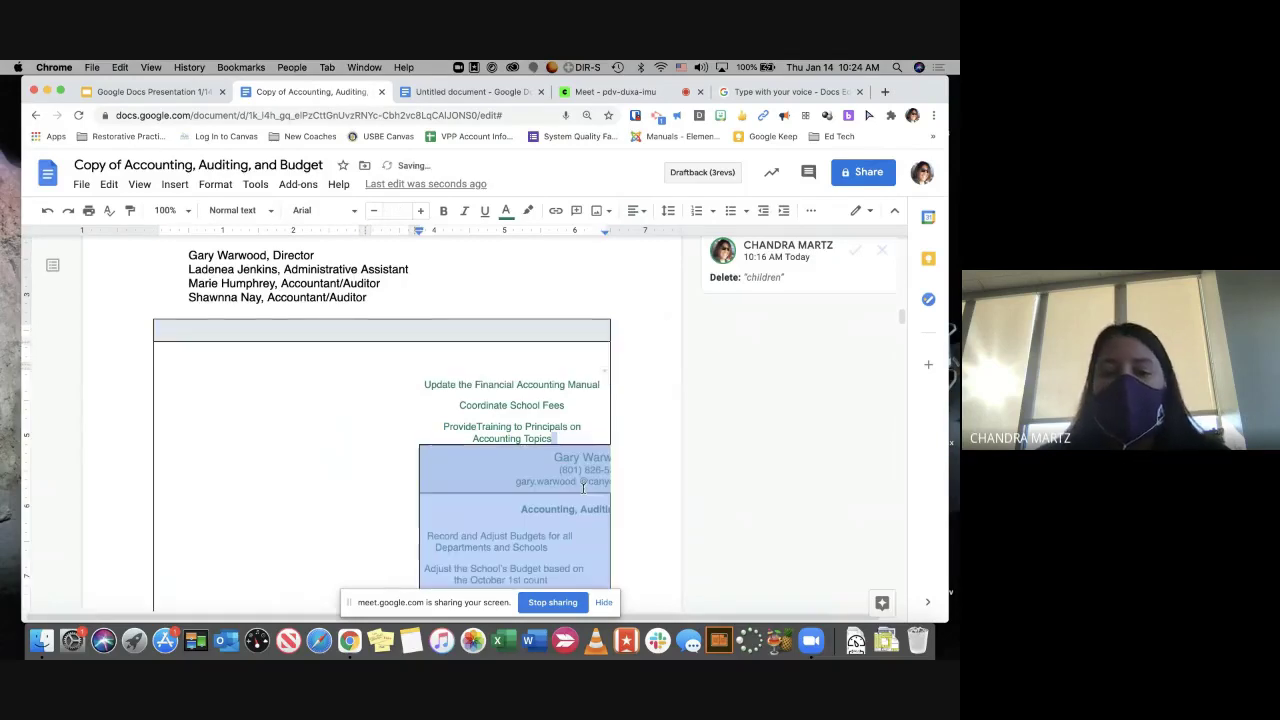
pyautogui.press('cmd+z')
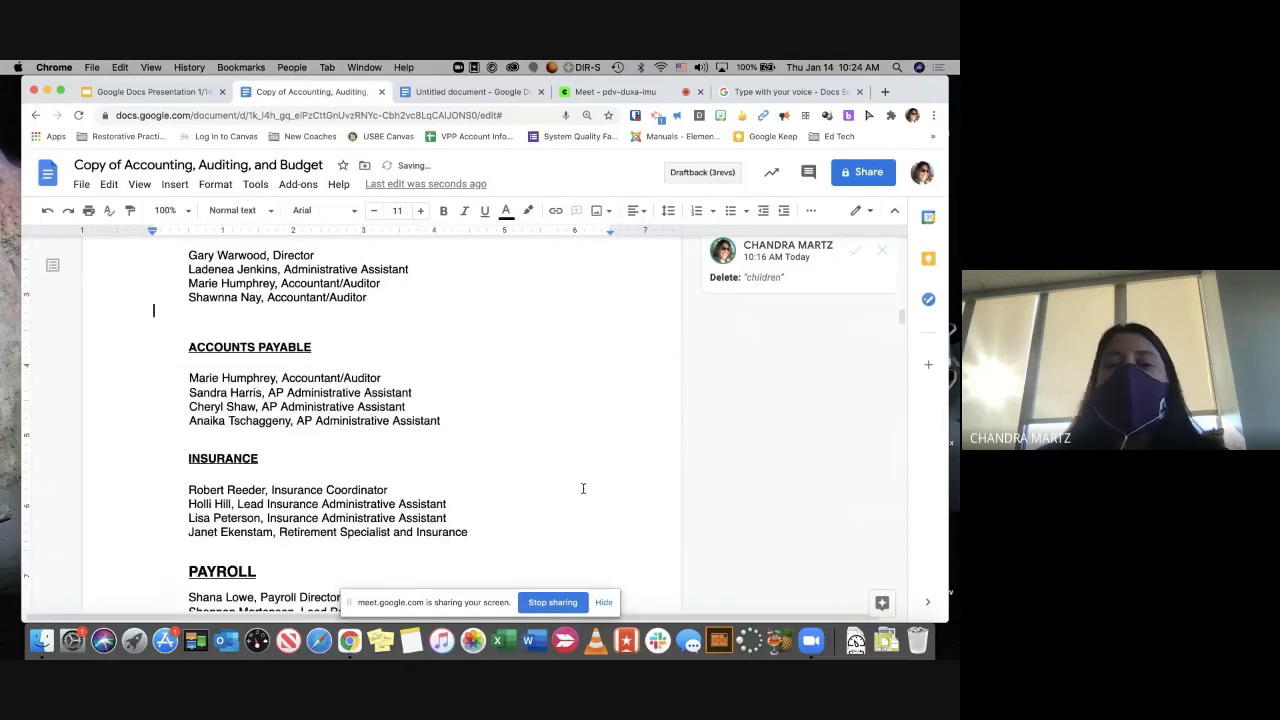
pyautogui.scroll(20, 583, 488)
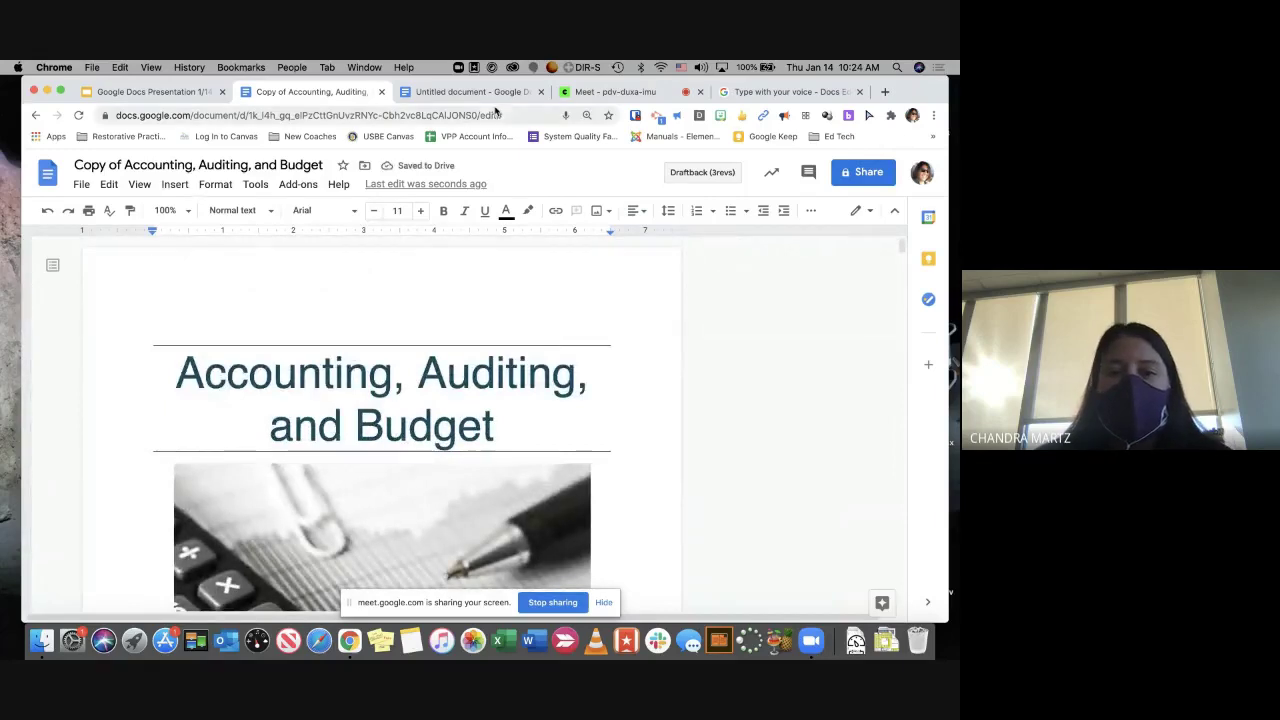
# - Switch to the Google Meet call showing the participant grid and chat
pyautogui.click(613, 91)
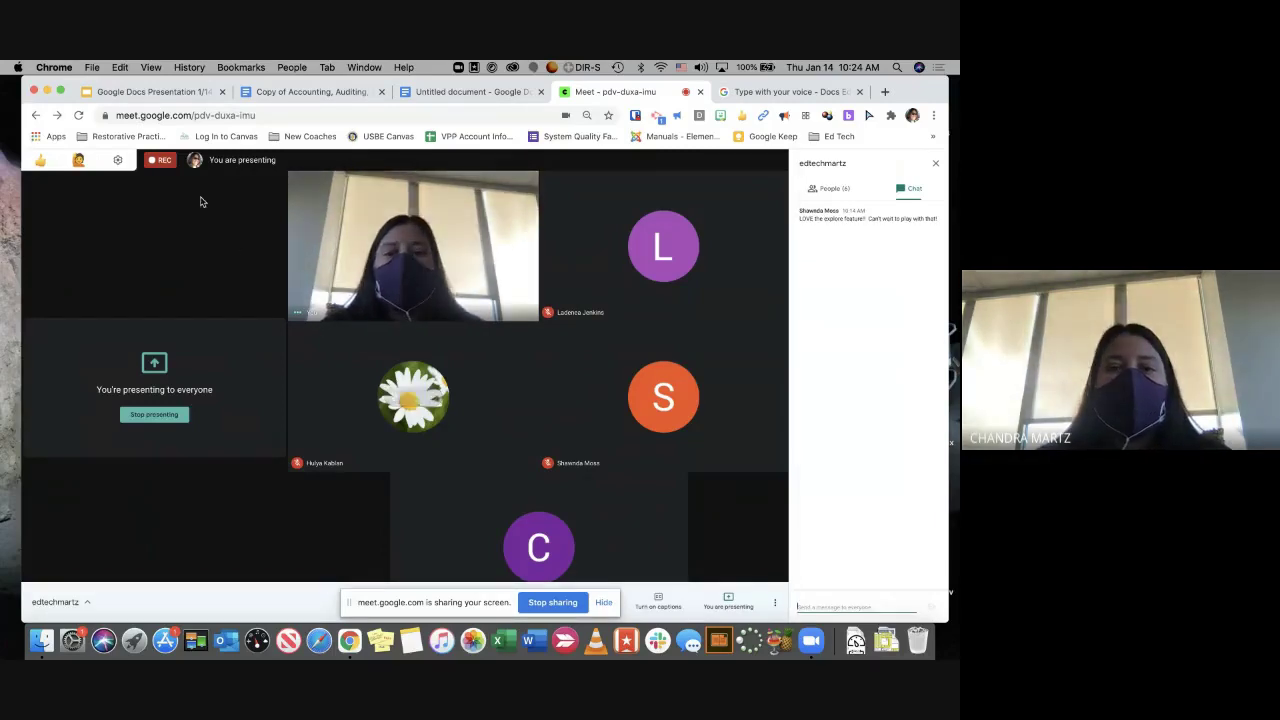
# - Glance at the Learning Intentions slide, then return to the Accounting, Auditing, and Budget document
pyautogui.click(131, 92)
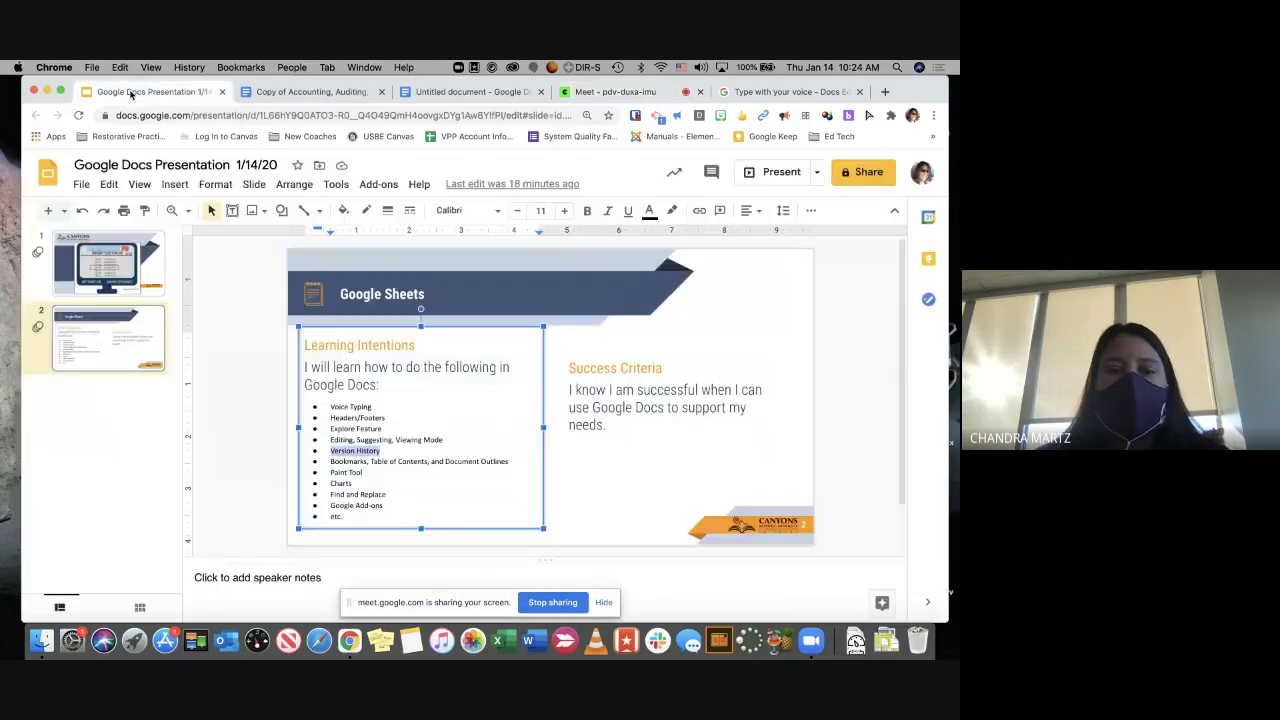
pyautogui.click(337, 460)
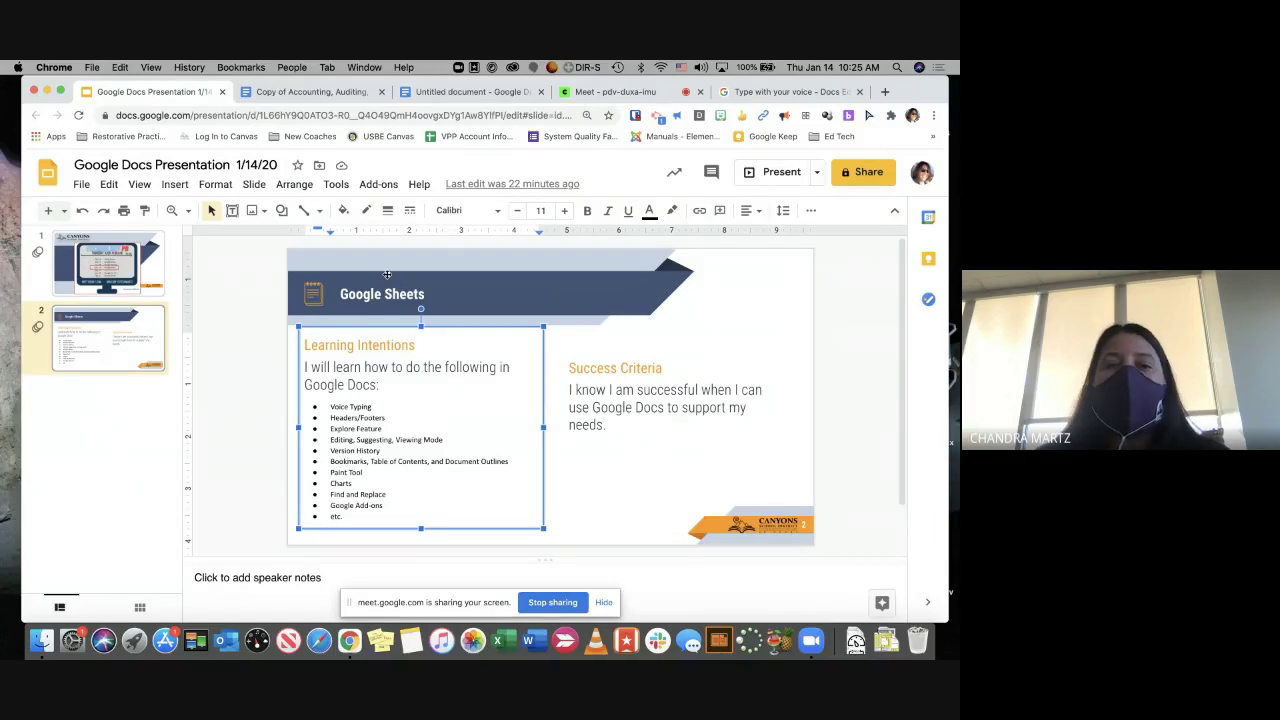
pyautogui.click(308, 91)
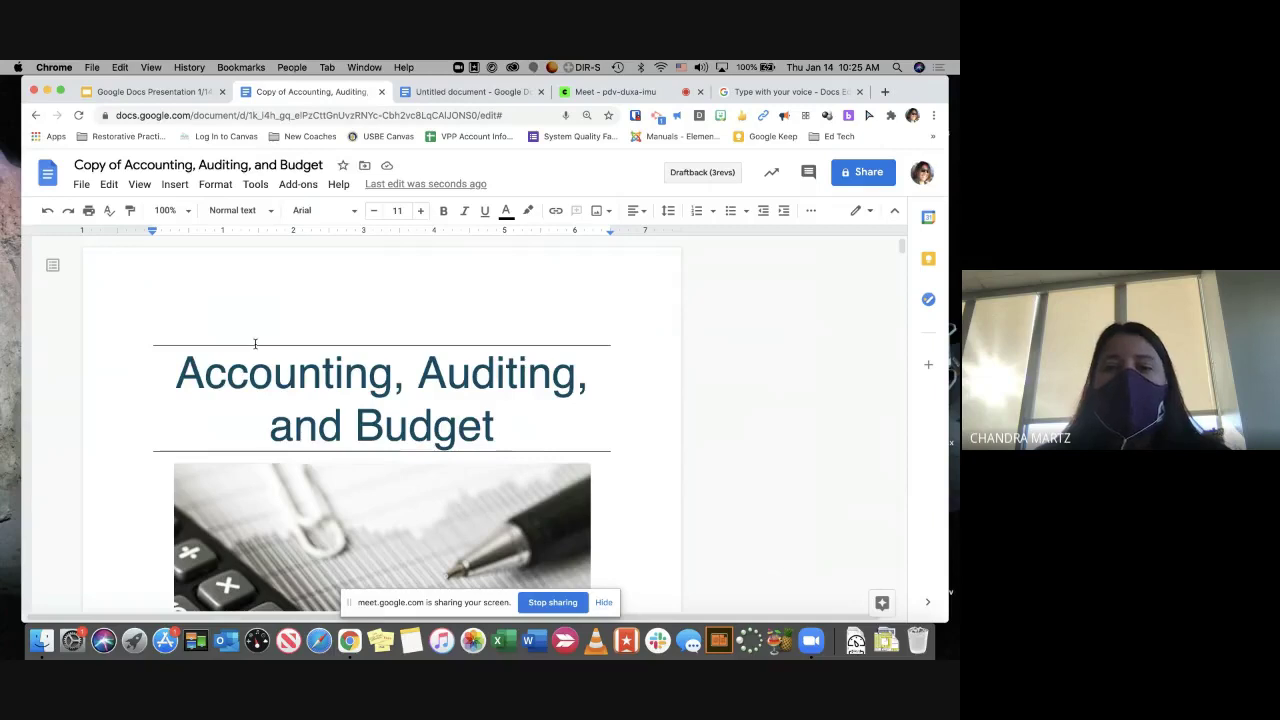
# - Scroll from the title page down to the Table of Contents on page 2
pyautogui.scroll(-15, 255, 343)
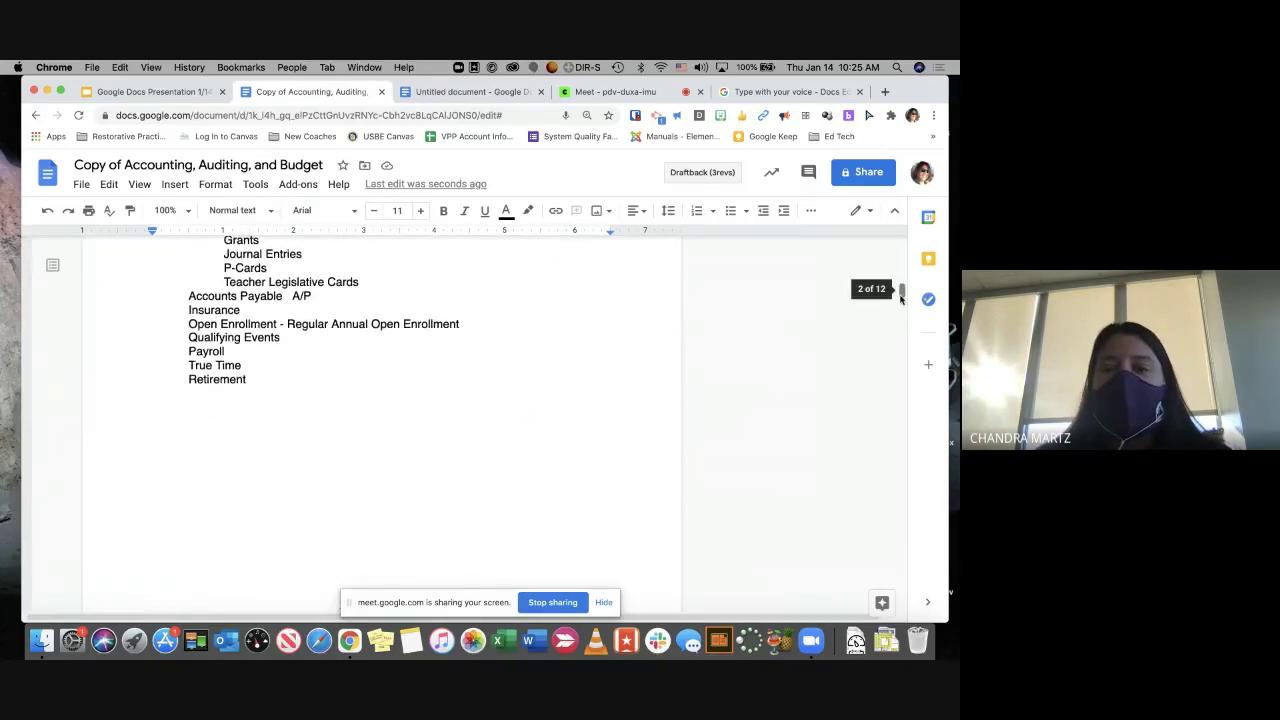
pyautogui.moveTo(900, 290); pyautogui.dragTo(902, 305)
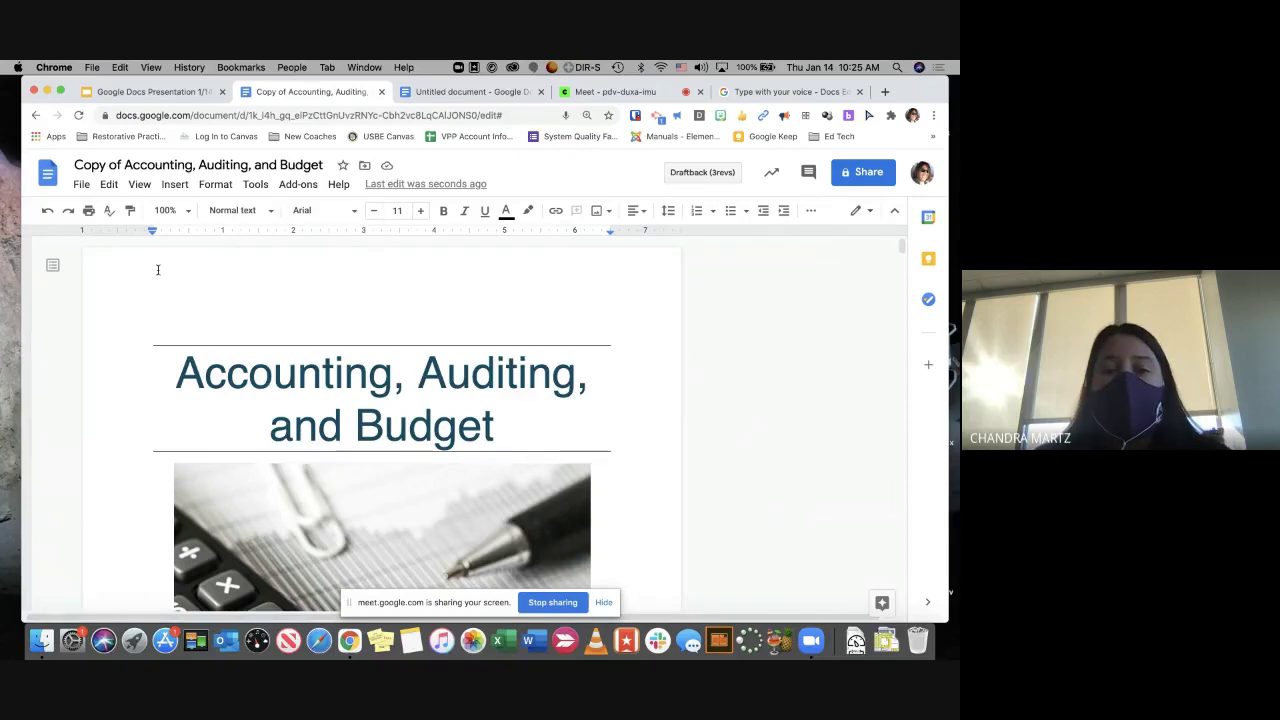
pyautogui.scroll(-10, 157, 270)
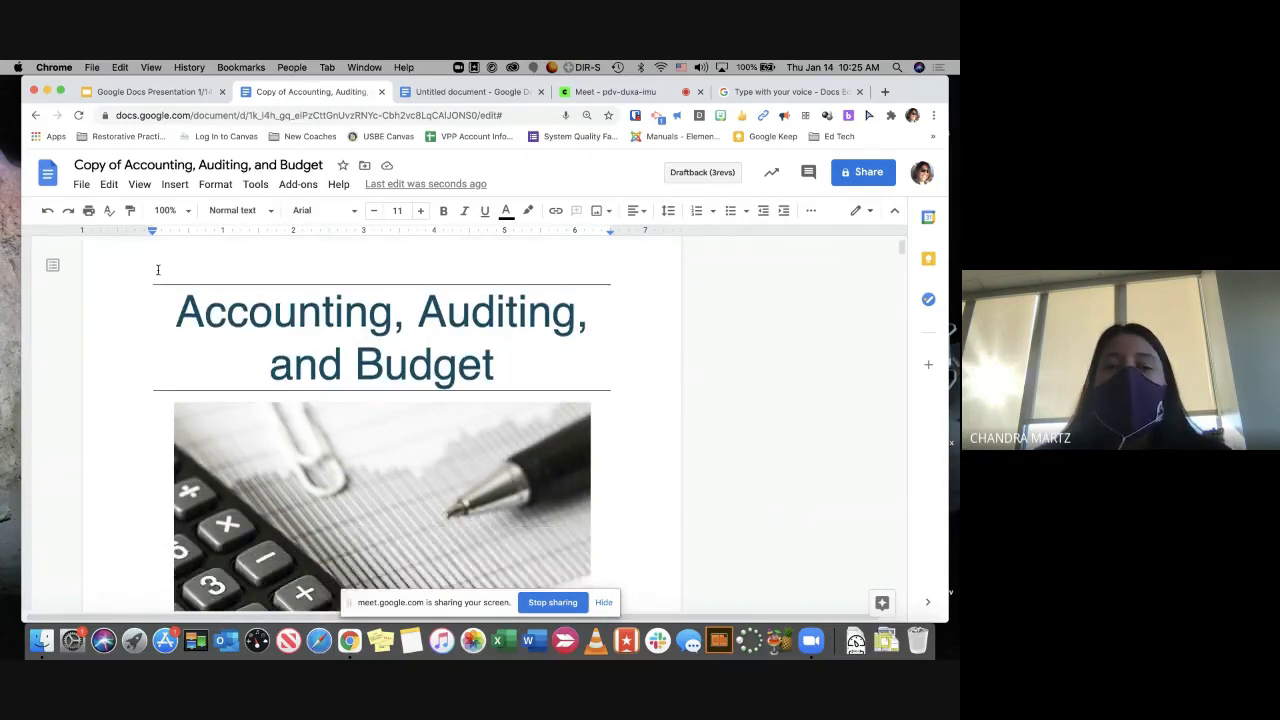
pyautogui.scroll(-3, 156, 275)
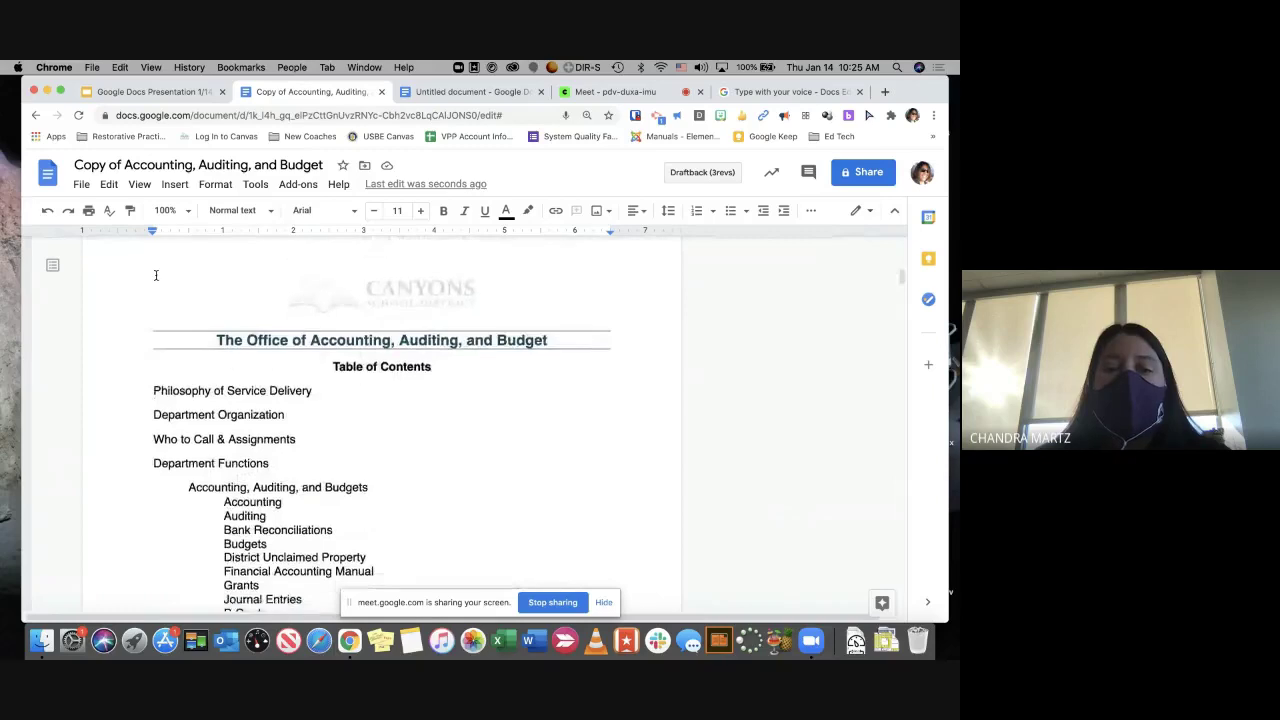
pyautogui.scroll(-1, 156, 275)
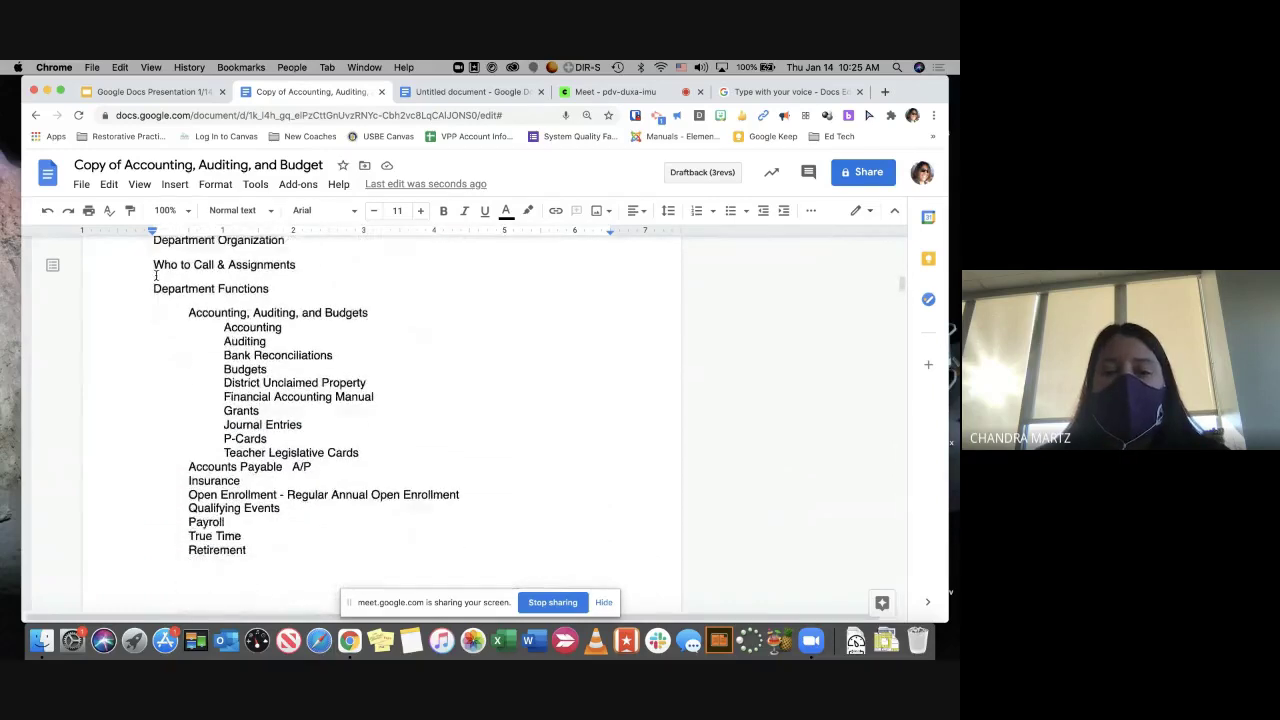
pyautogui.scroll(2, 156, 275)
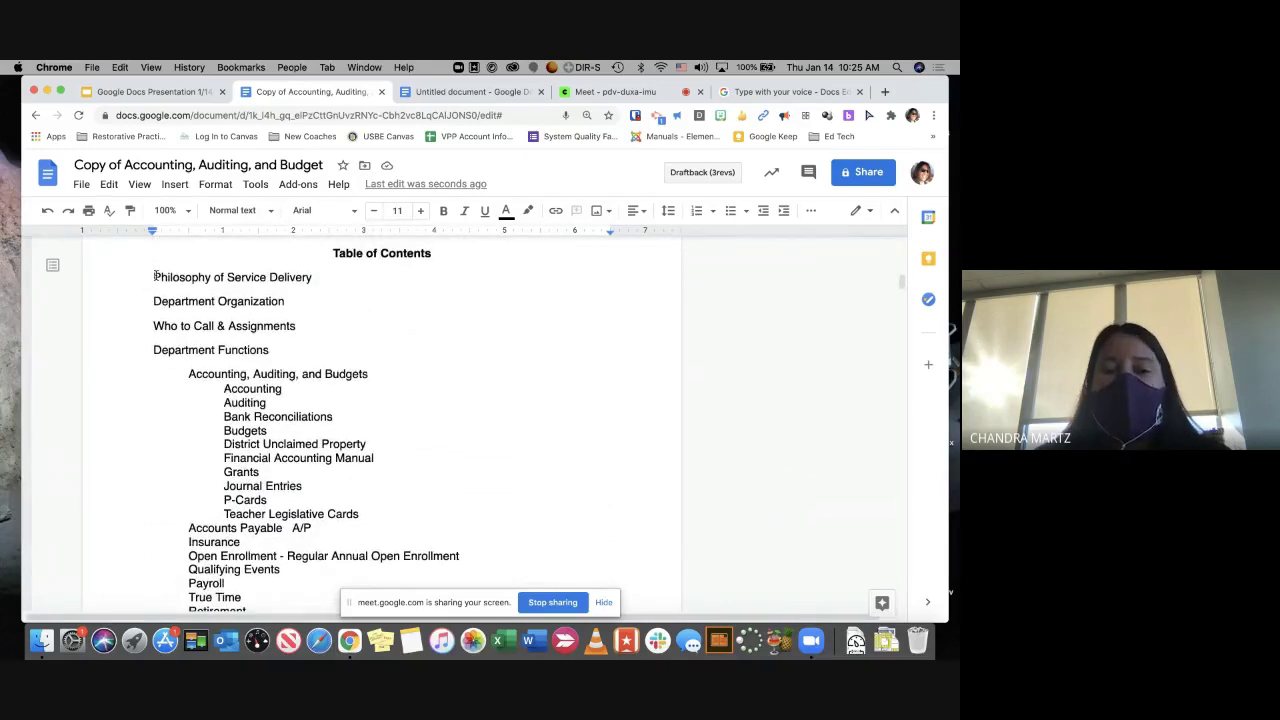
pyautogui.scroll(1, 156, 275)
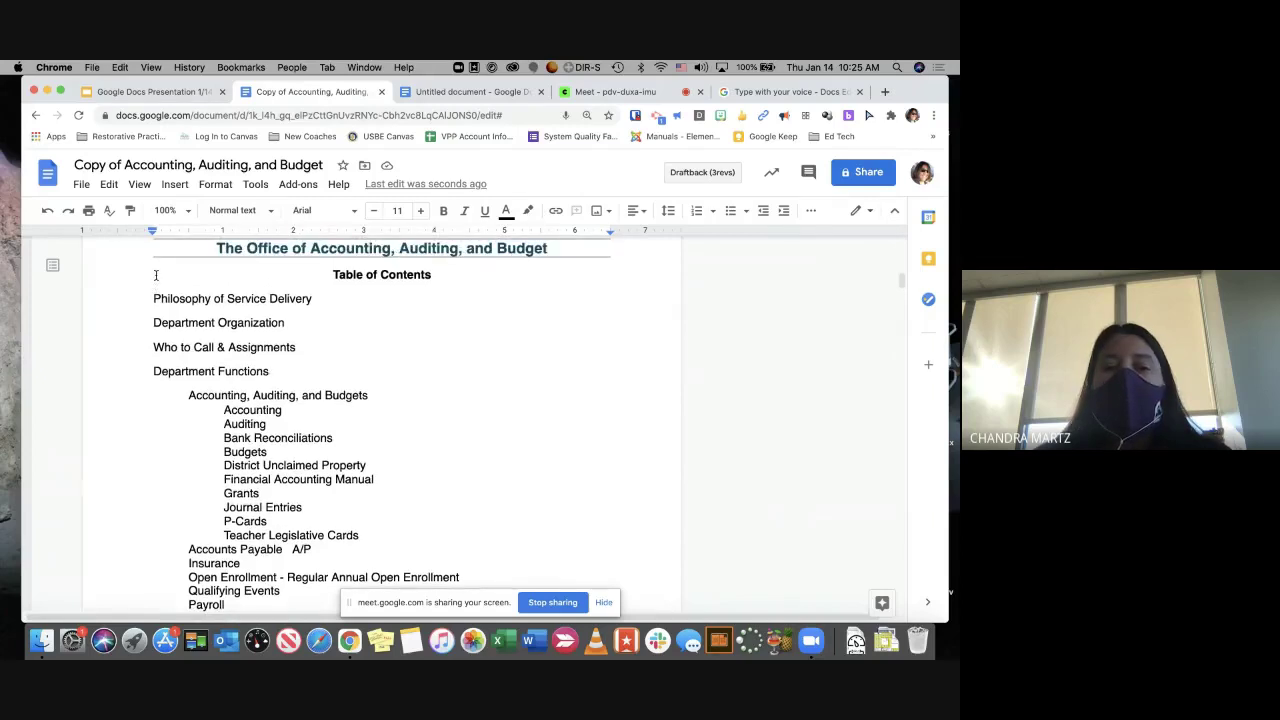
pyautogui.scroll(-1, 156, 275)
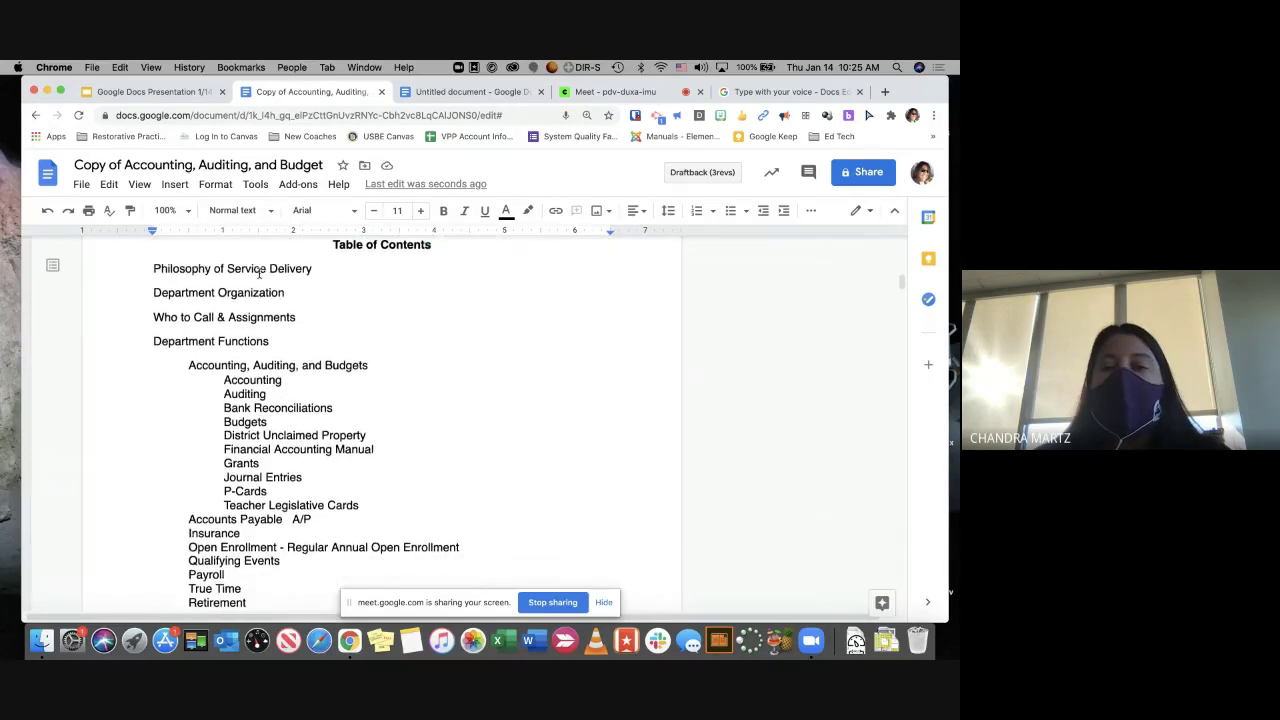
# - Type page numbers after the Philosophy of Service Delivery, Department Organization and Who to Call entries
pyautogui.click(330, 272)
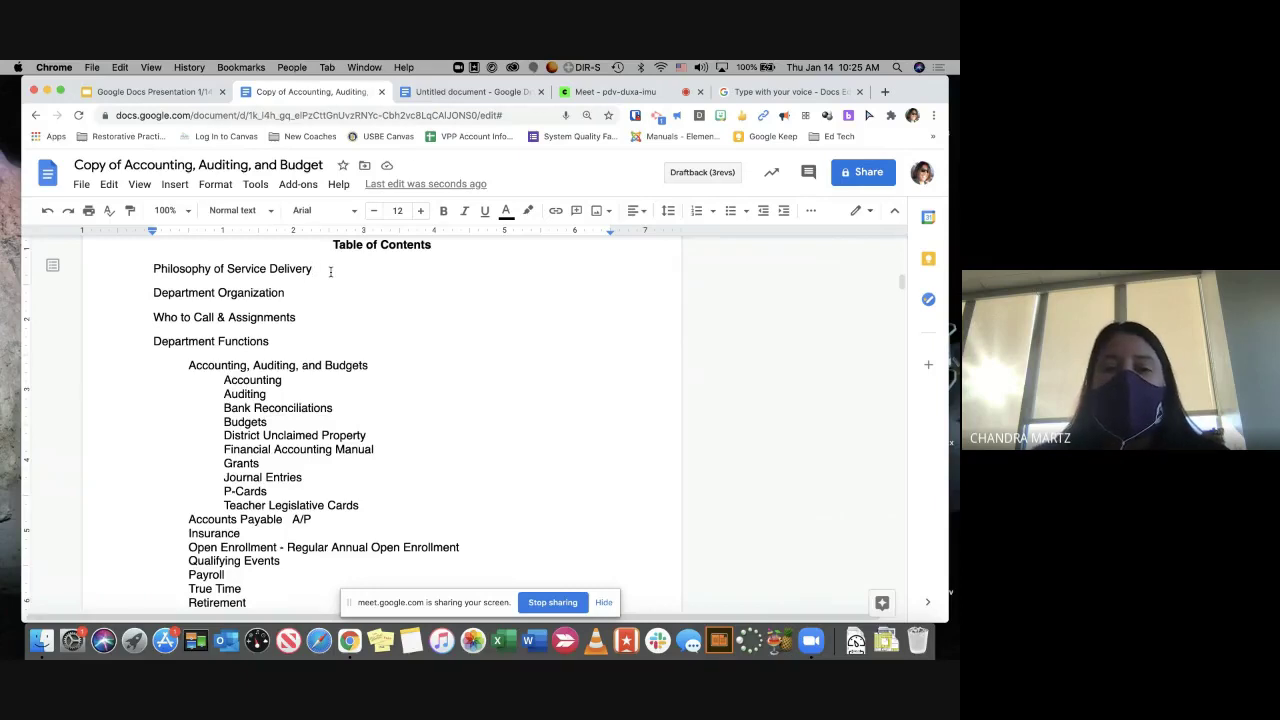
pyautogui.write('P.3')
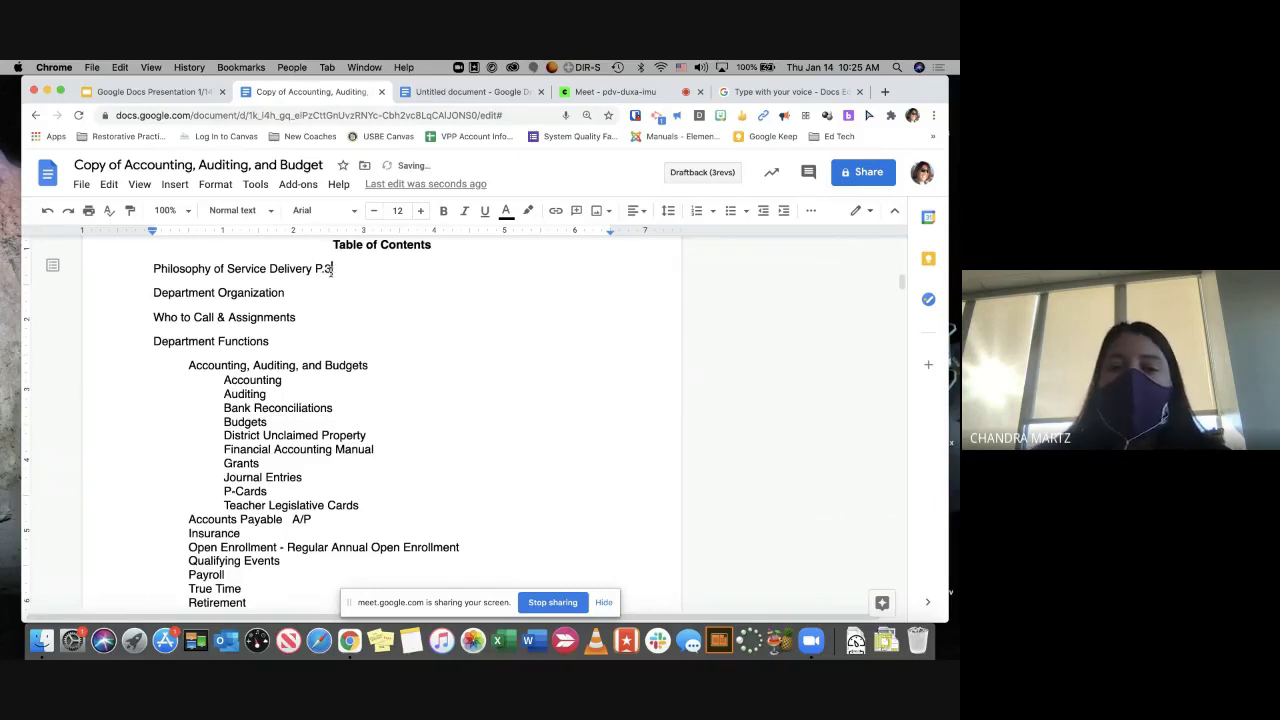
pyautogui.click(327, 288)
pyautogui.write('.')
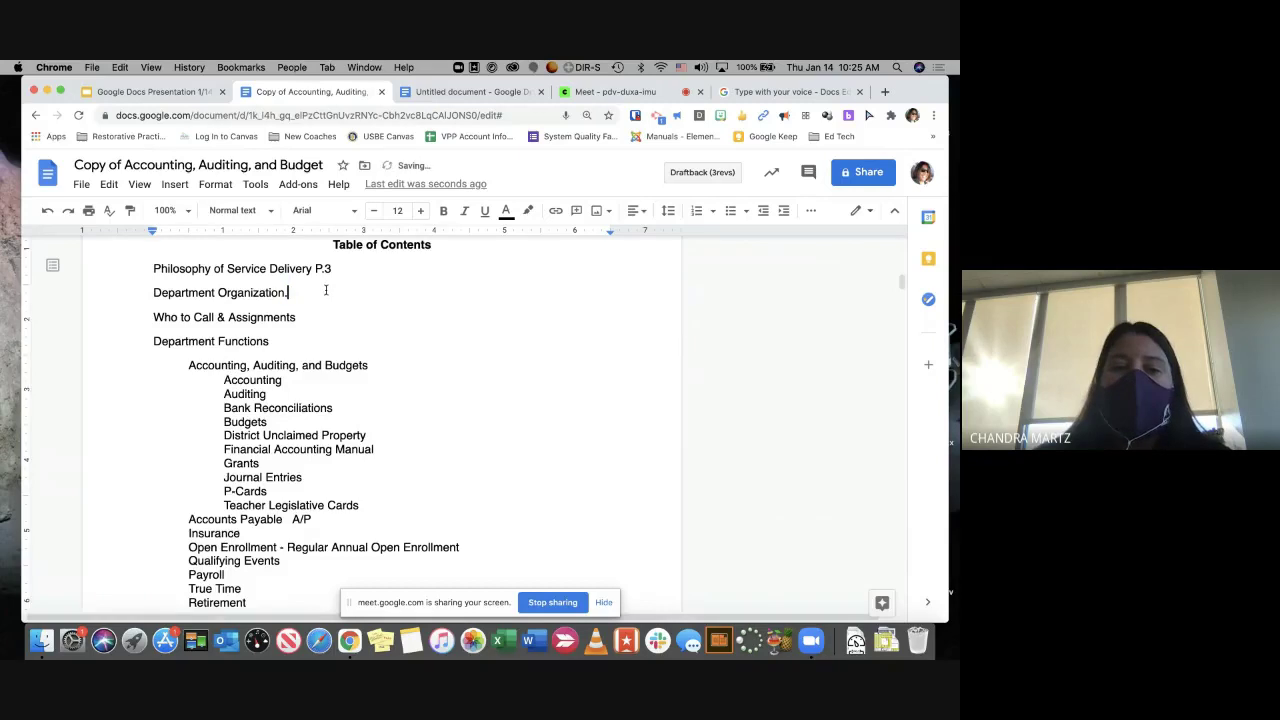
pyautogui.press('BackSpace')
pyautogui.write(' P. 4')
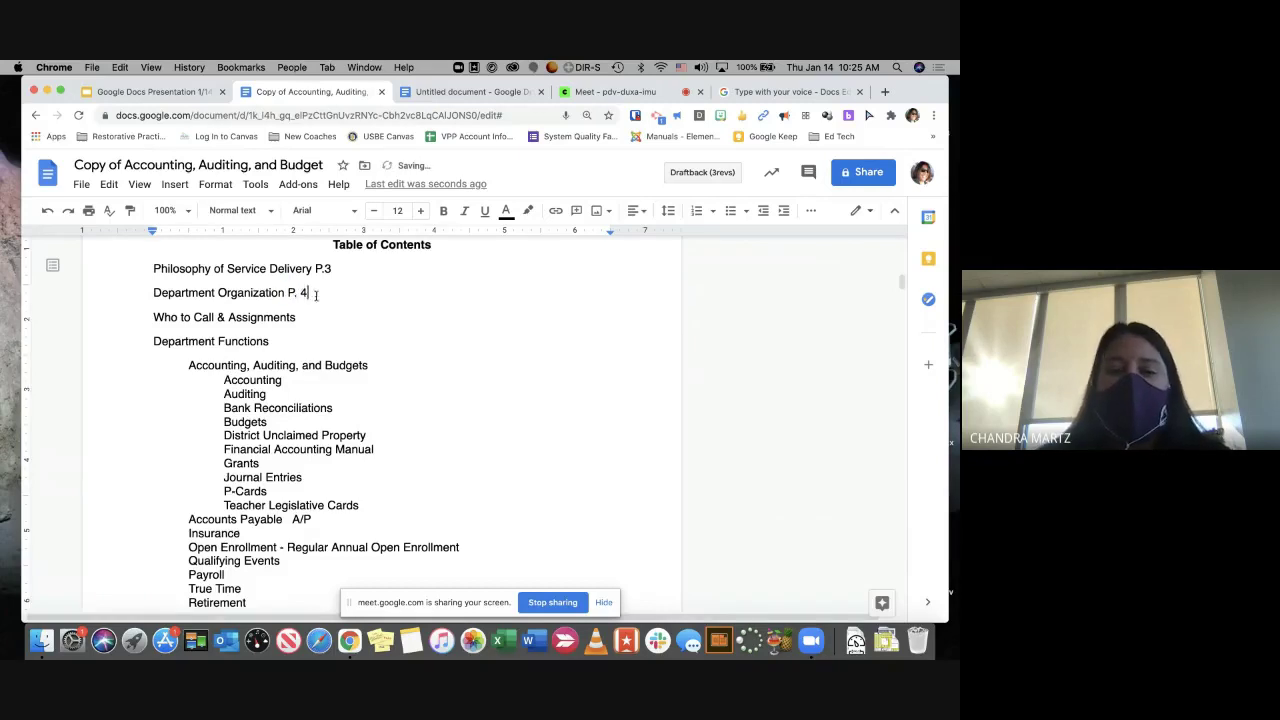
pyautogui.click(316, 317)
pyautogui.write('p.6')
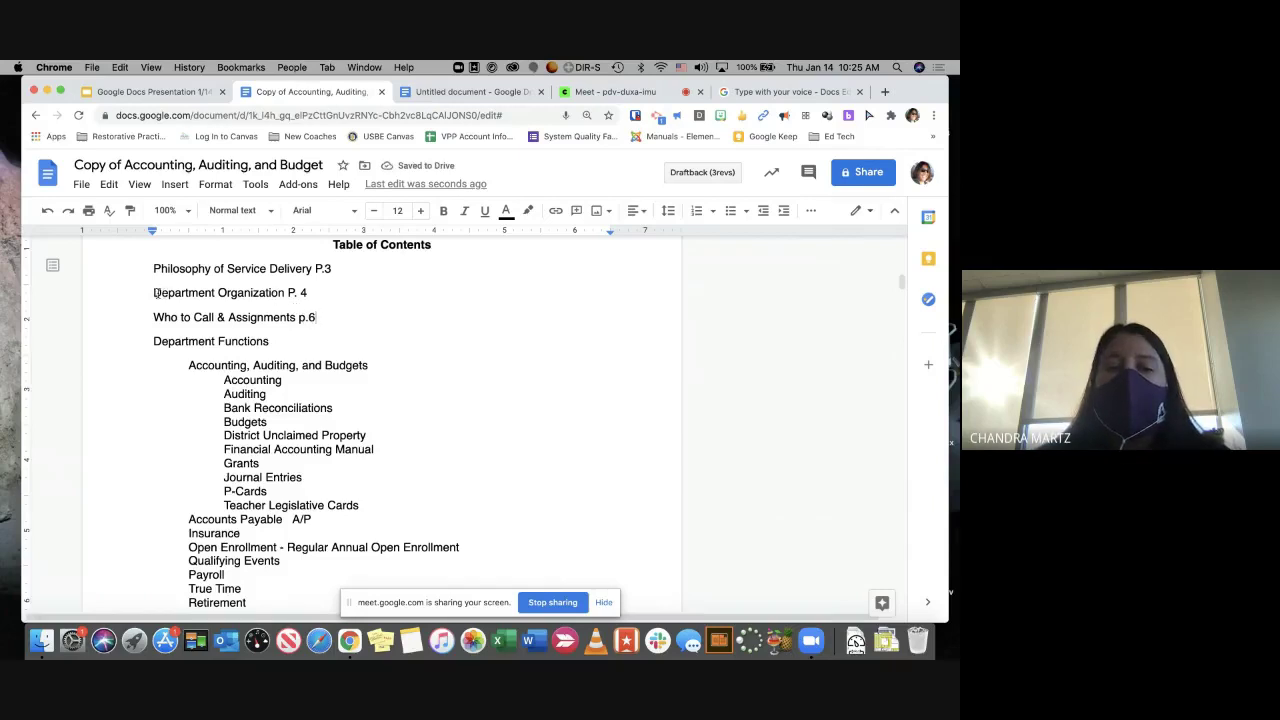
# - Replace Department Organization text with '53', then delete the Who to Call & Assignments page number
pyautogui.moveTo(154, 292); pyautogui.dragTo(309, 313)
pyautogui.write('5')
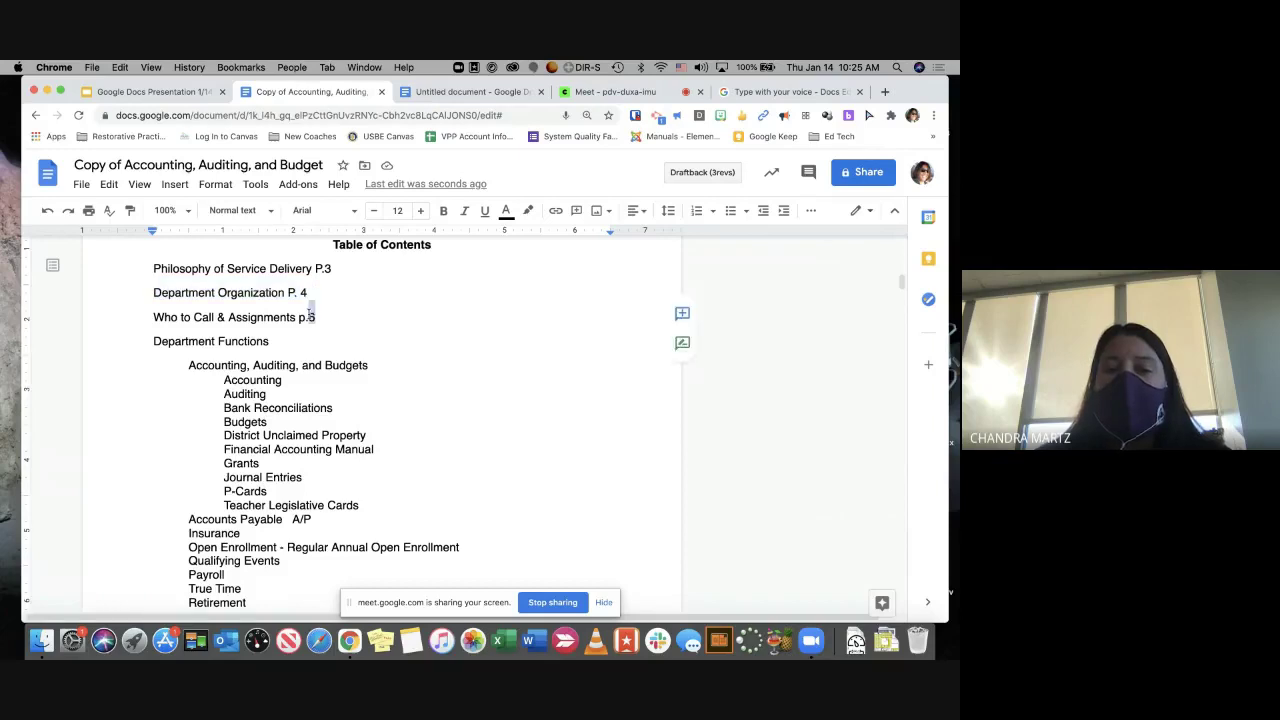
pyautogui.write('3')
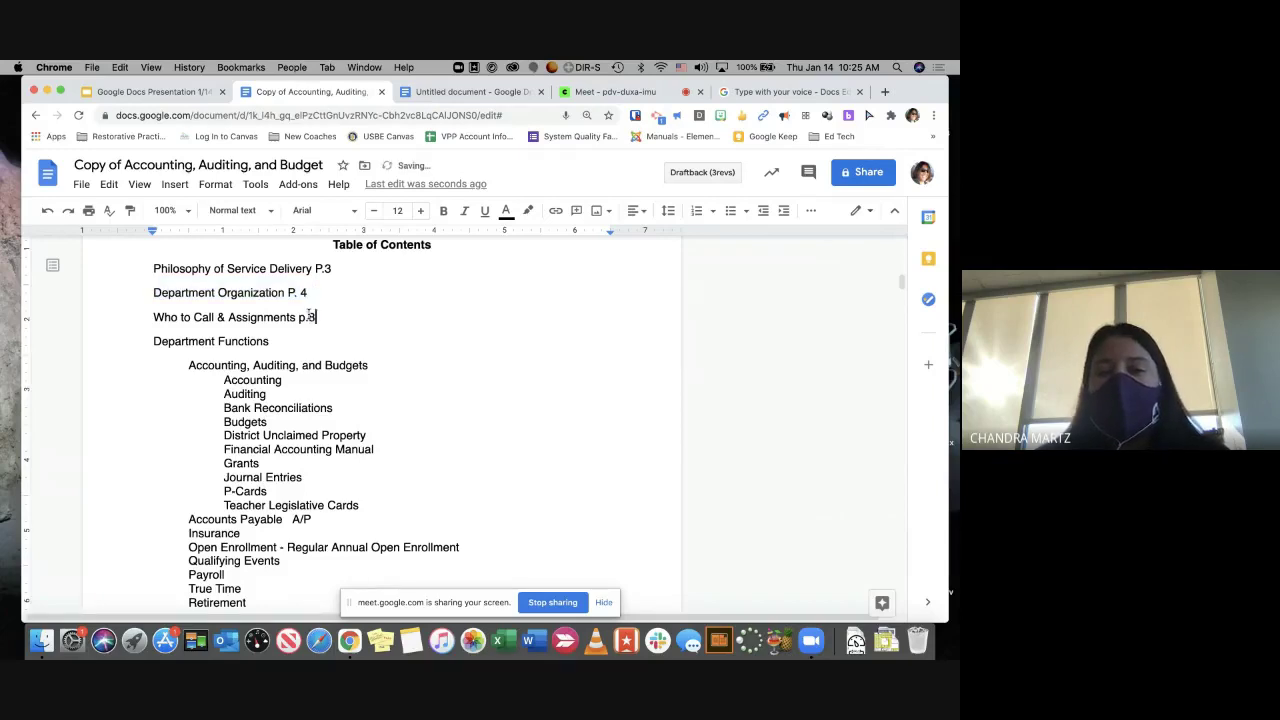
pyautogui.click(270, 341)
pyautogui.scroll(-1, 262, 320)
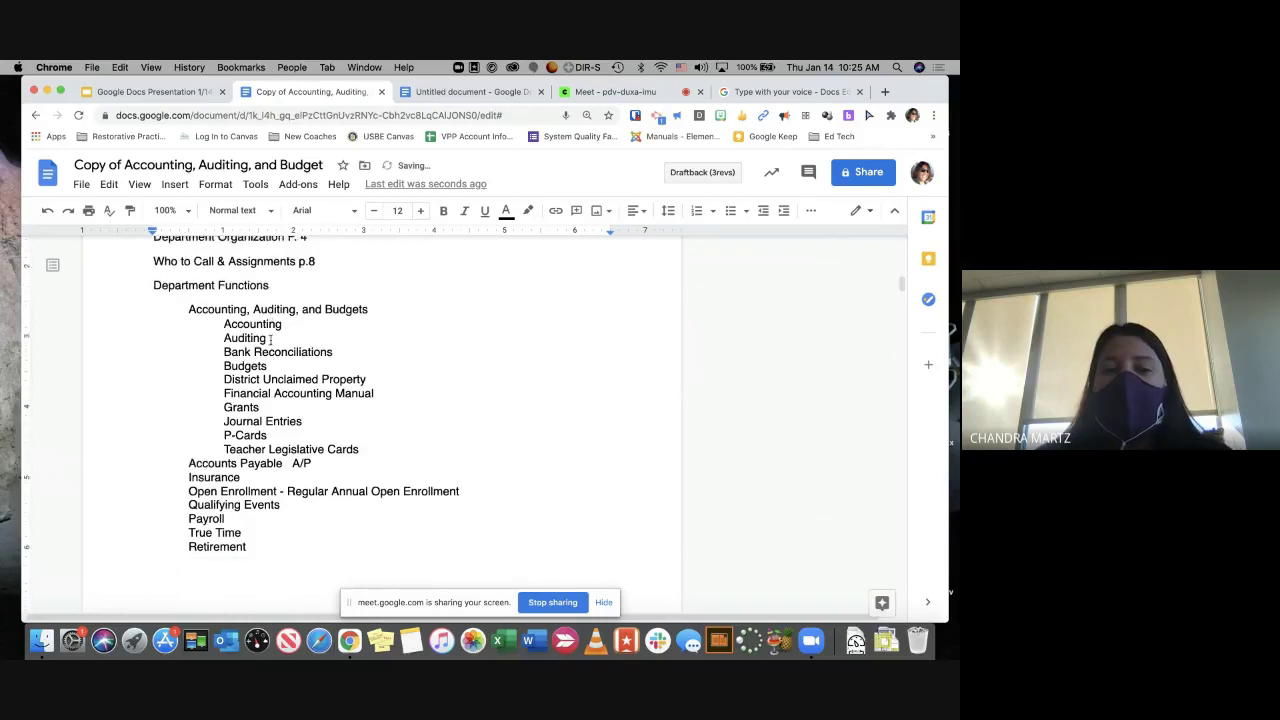
pyautogui.scroll(6, 245, 508)
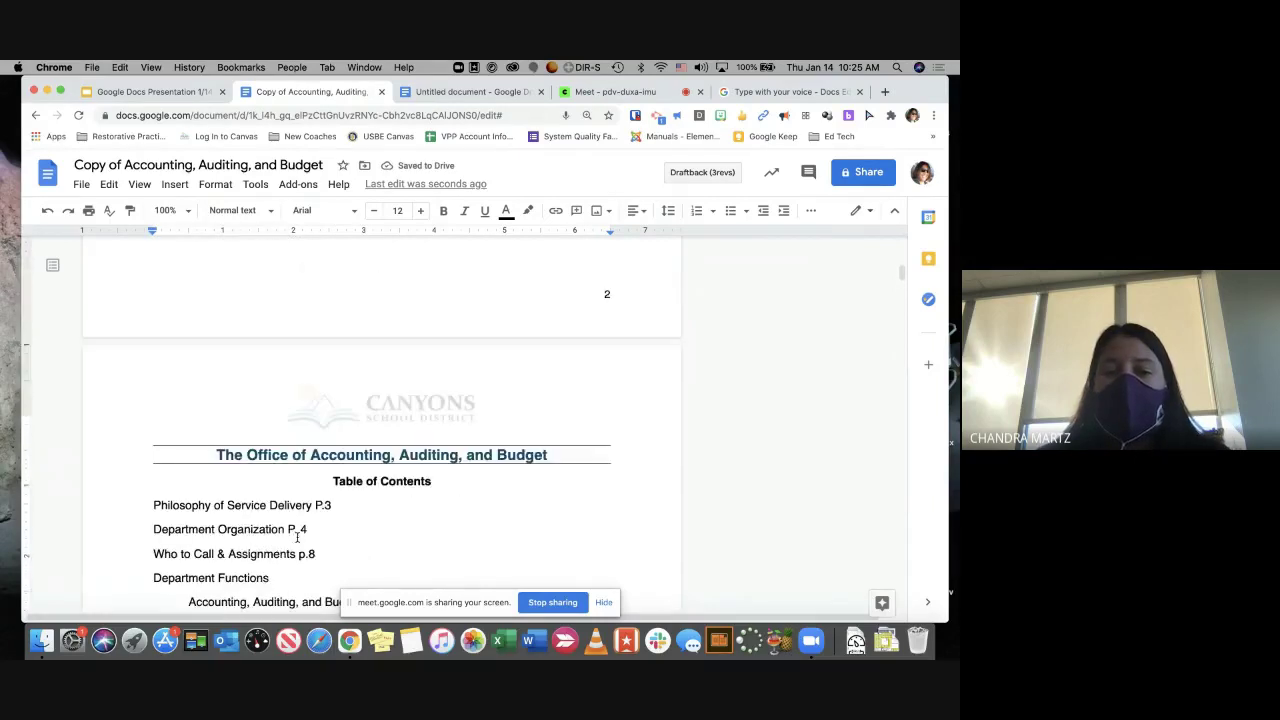
pyautogui.moveTo(318, 553); pyautogui.dragTo(313, 505)
pyautogui.press('BackSpace')
pyautogui.press('BackSpace')
pyautogui.press('BackSpace')
# - Place the cursor in the Philosophy of Service Delivery and Accounting, Auditing, and Budgets contents entries
pyautogui.scroll(3, 313, 507)
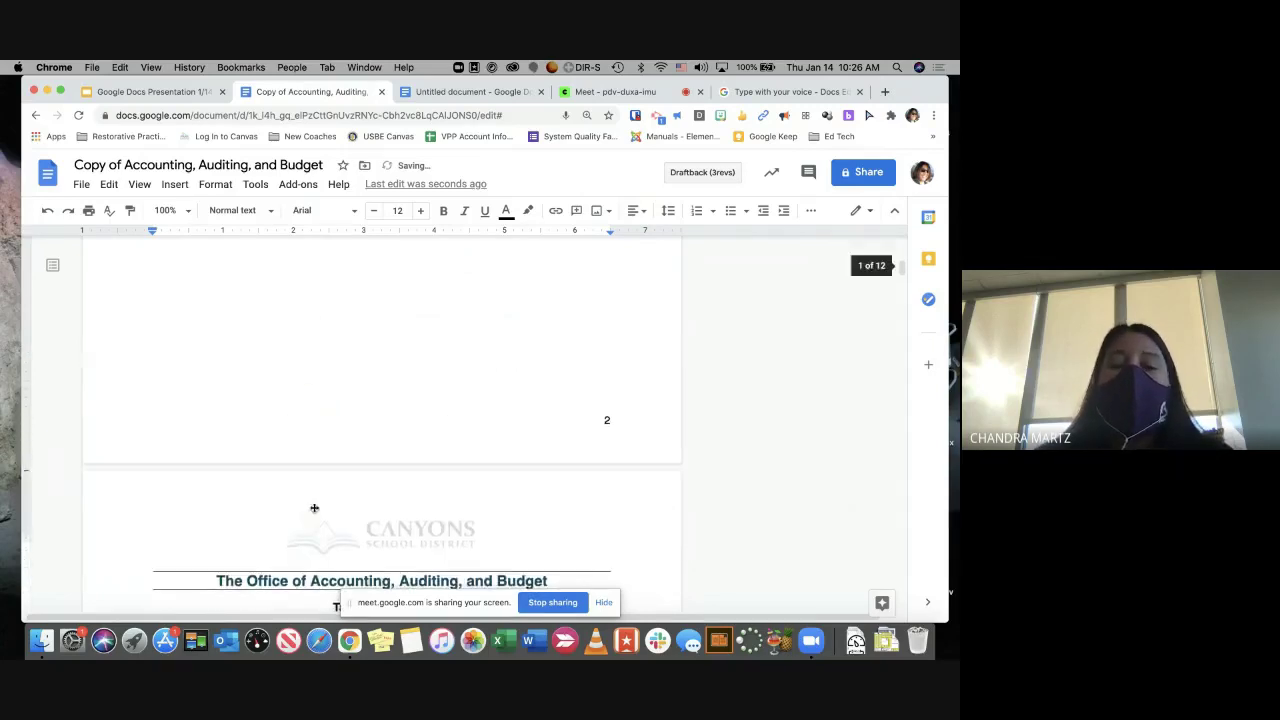
pyautogui.scroll(-3, 313, 507)
pyautogui.scroll(-3, 313, 507)
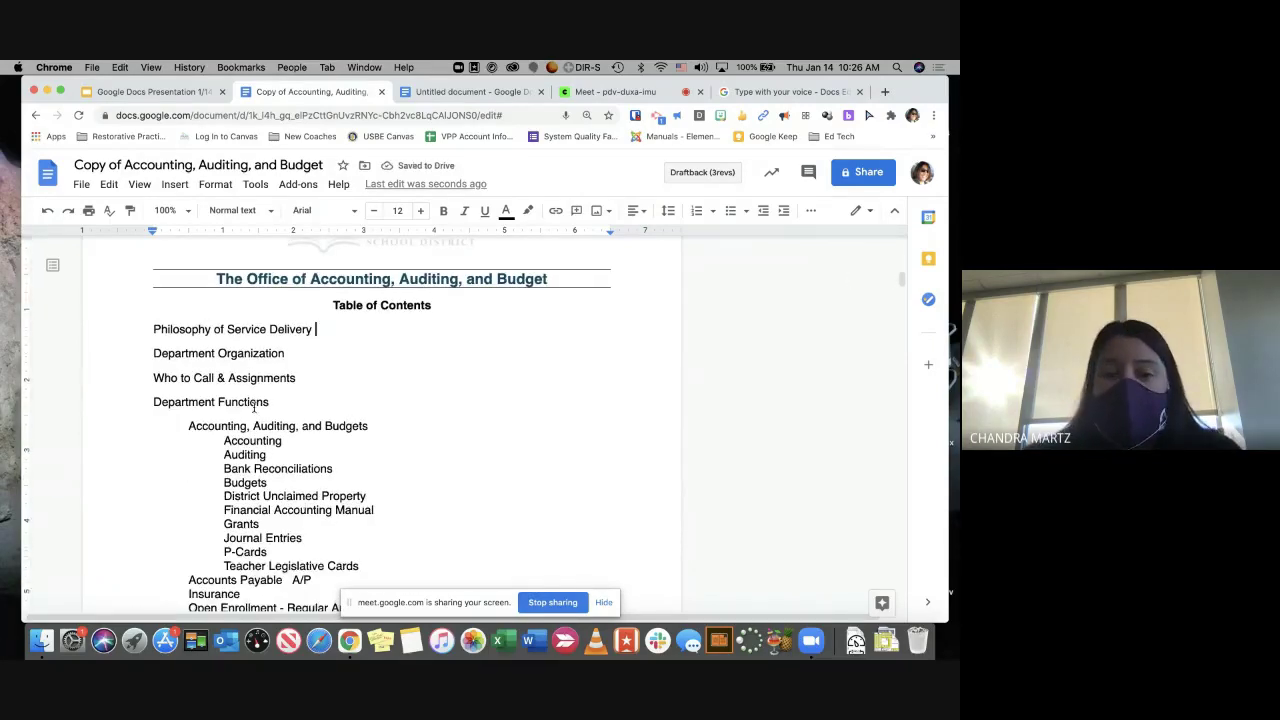
pyautogui.click(244, 326)
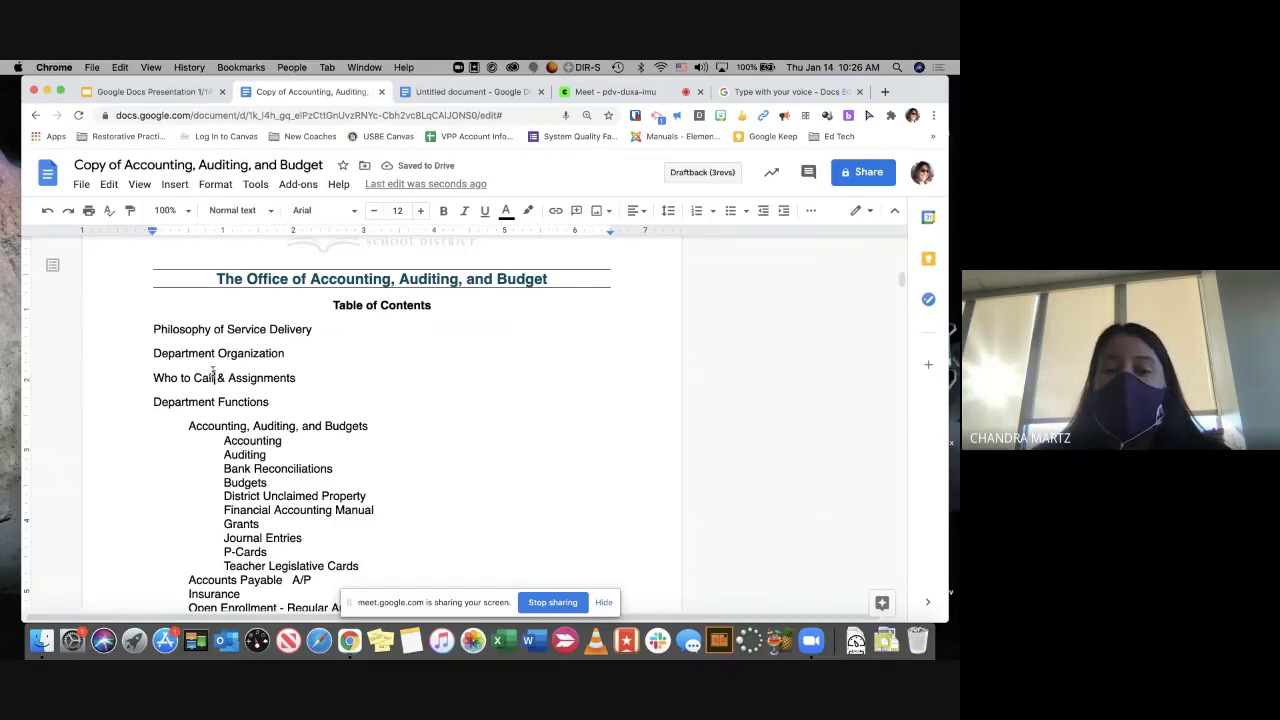
pyautogui.click(210, 418)
# - Put the cursor in the Department Organization entry and move down to the Accounting, Auditing and Budgets line
pyautogui.scroll(-4, 210, 420)
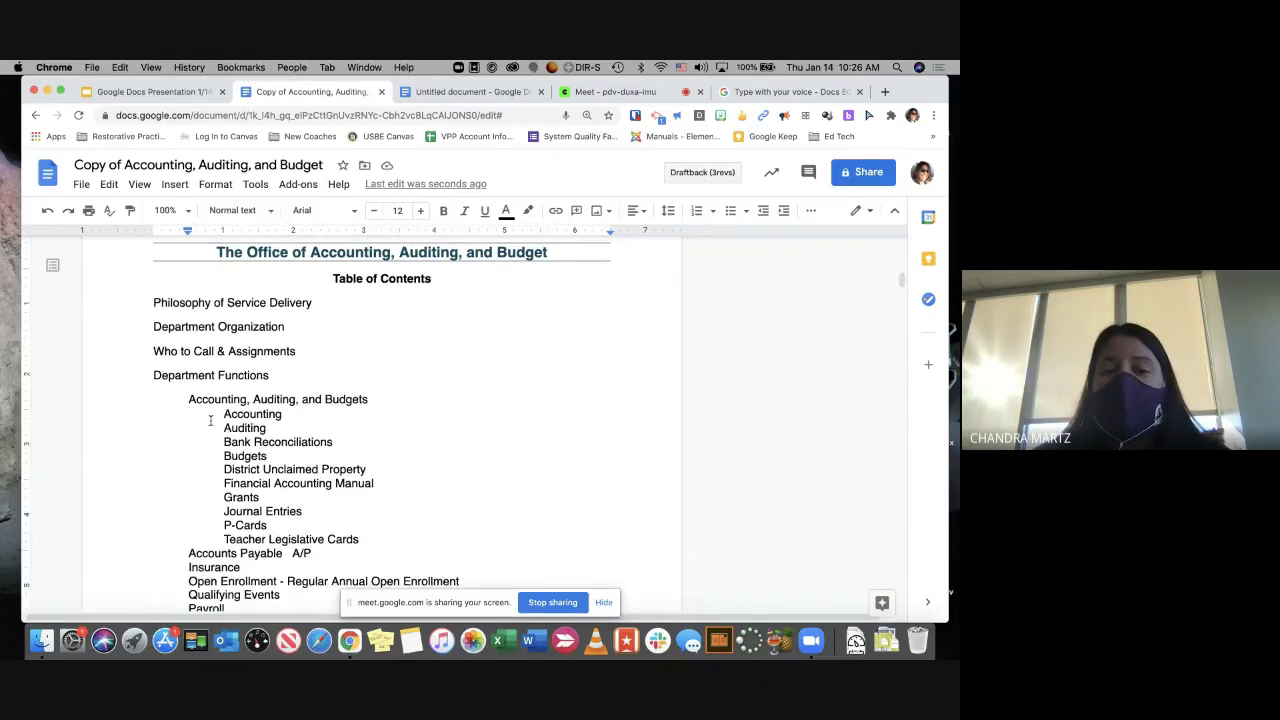
pyautogui.scroll(6, 220, 419)
pyautogui.scroll(-2, 226, 419)
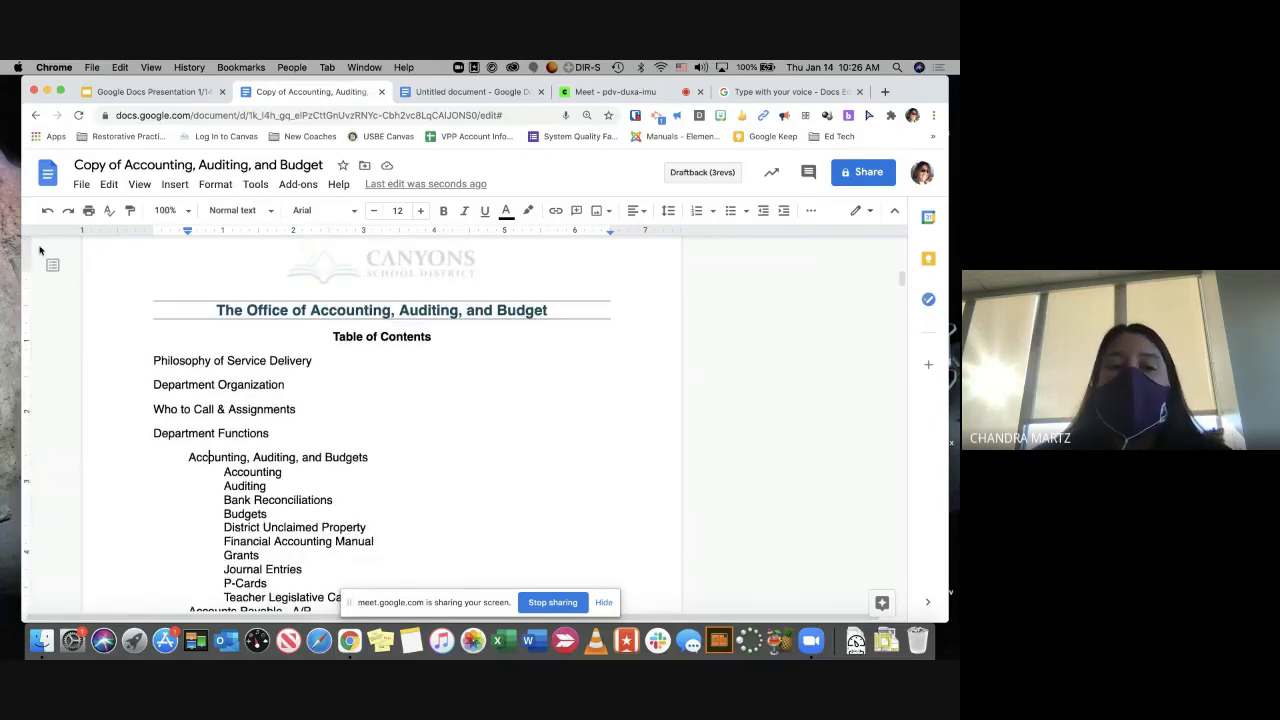
pyautogui.scroll(-10, 181, 339)
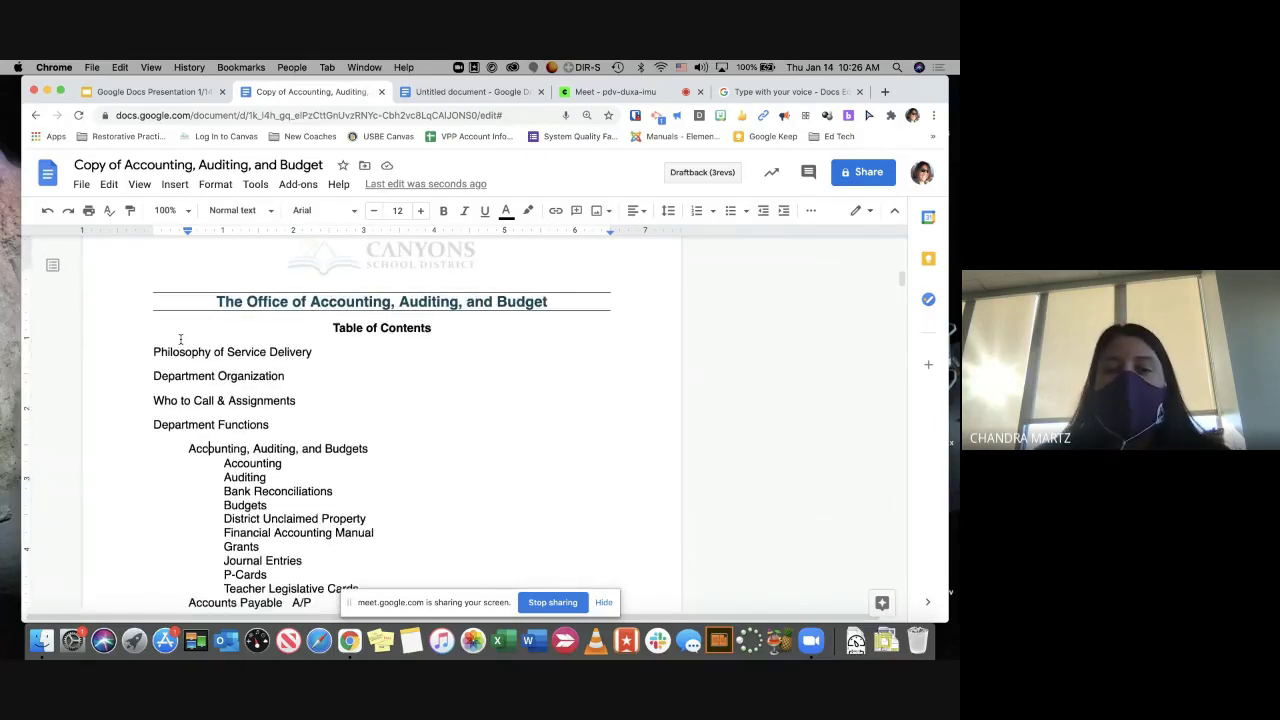
pyautogui.scroll(1, 181, 339)
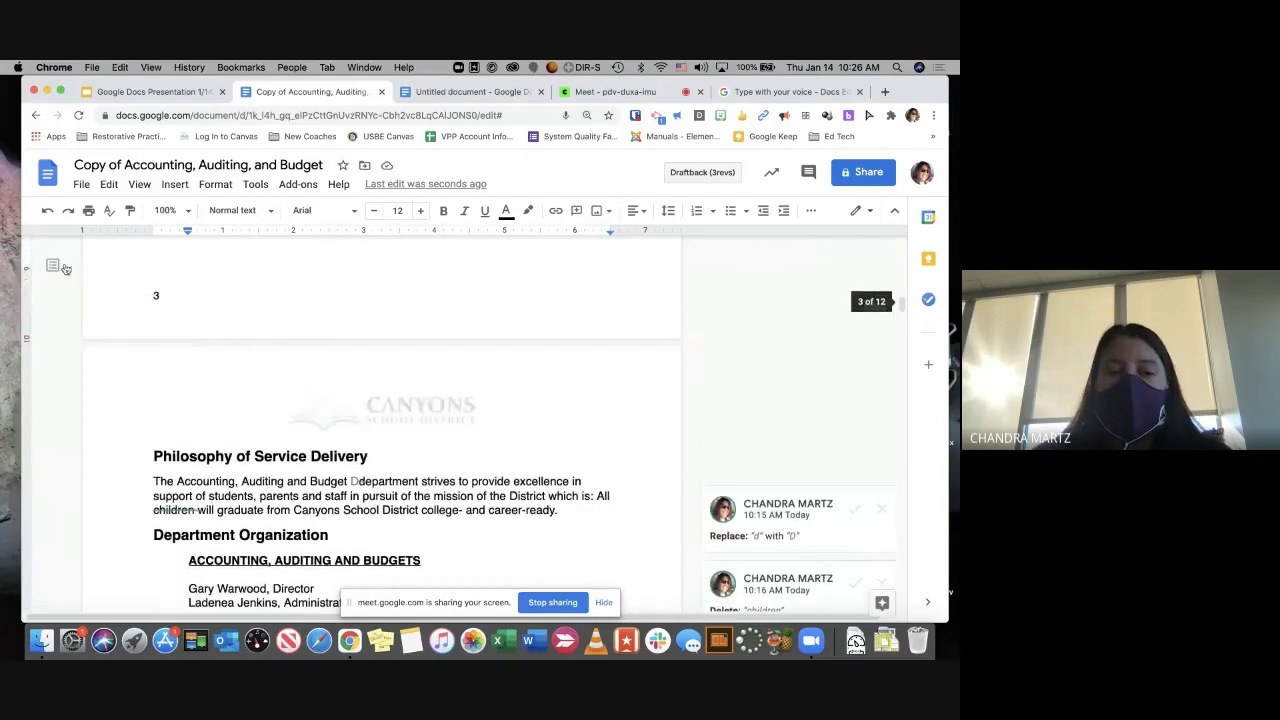
pyautogui.scroll(-2, 234, 420)
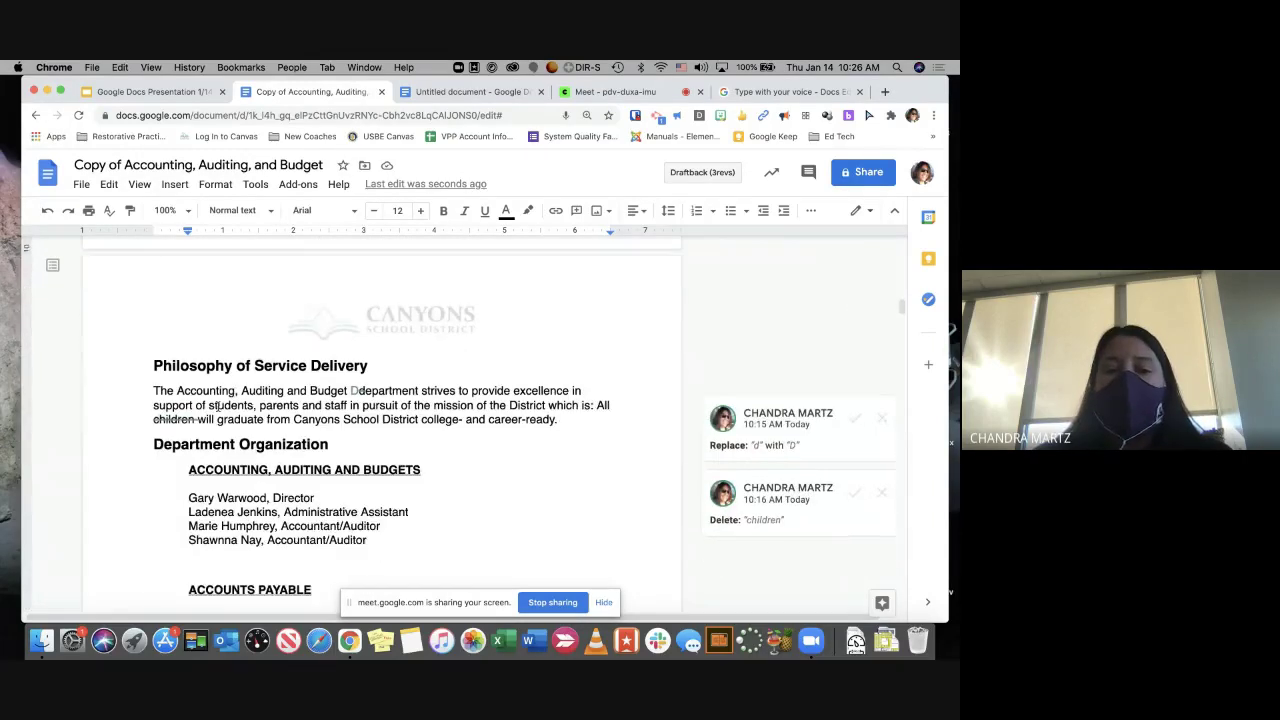
pyautogui.click(183, 444)
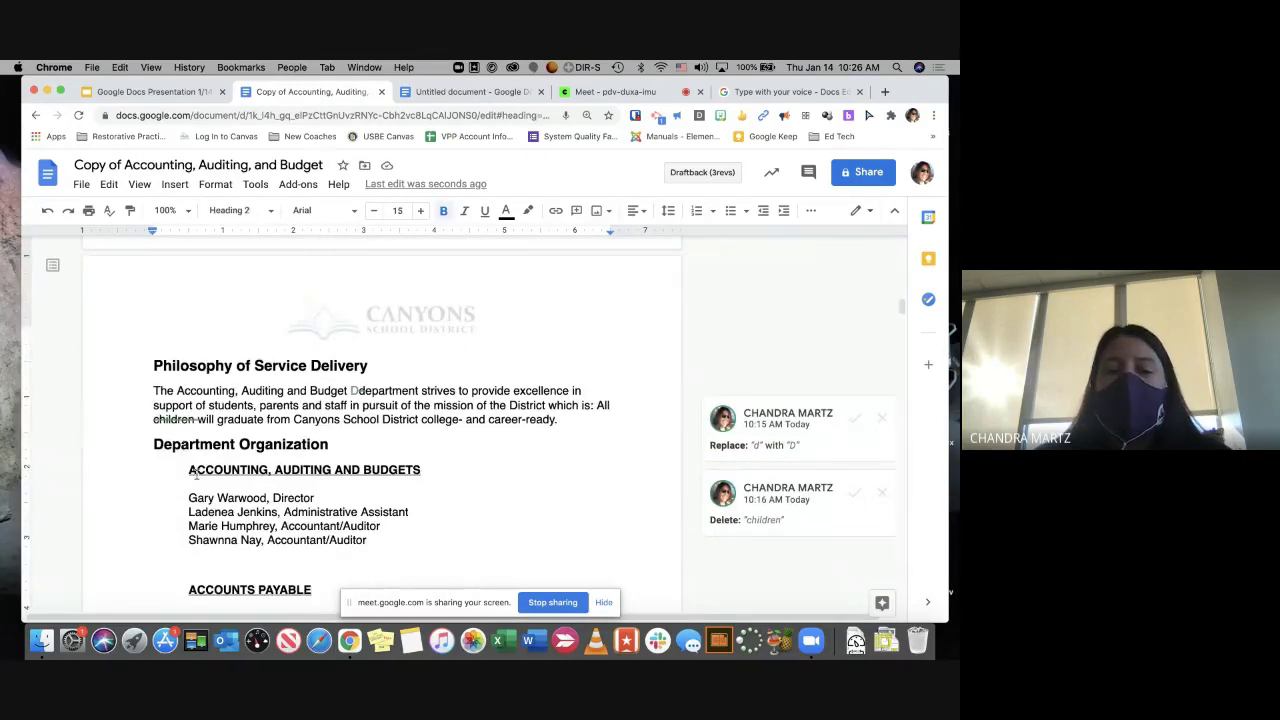
pyautogui.press('Down')
pyautogui.scroll(-1, 204, 474)
pyautogui.scroll(2, 204, 476)
# - Place the cursor in the Philosophy of Service Delivery heading and show the document outline
pyautogui.scroll(1, 204, 476)
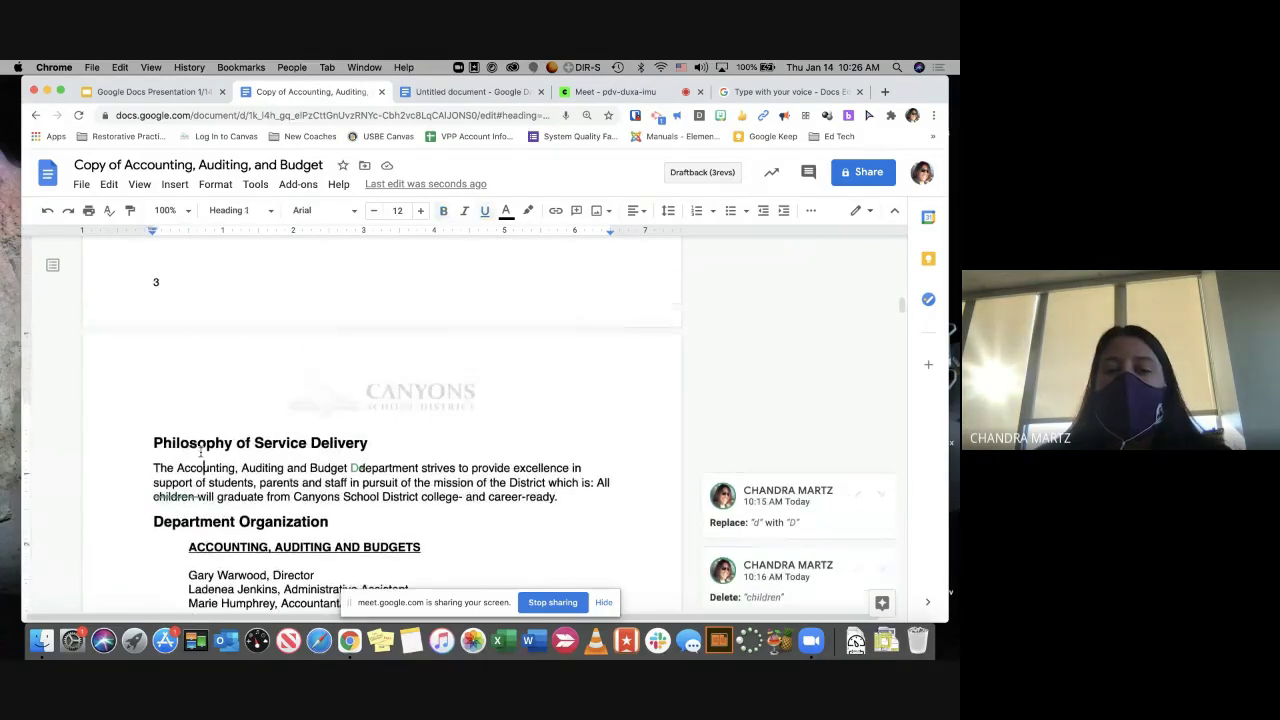
pyautogui.click(197, 442)
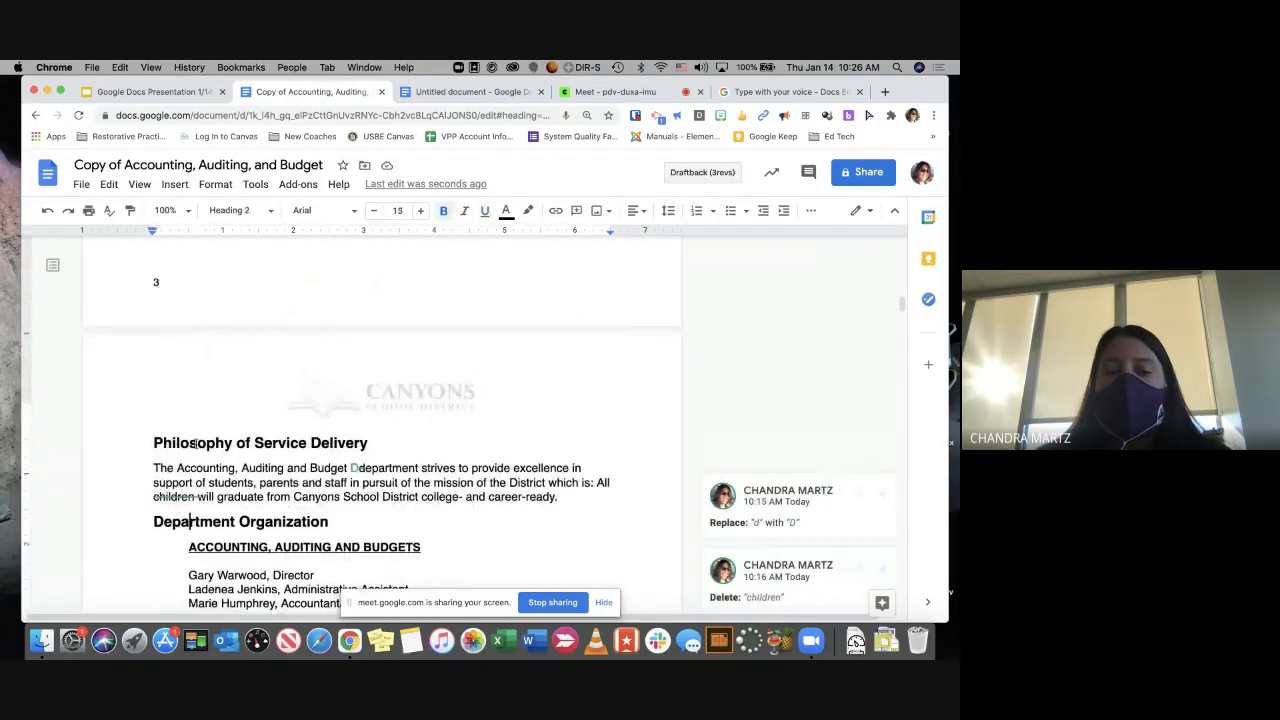
pyautogui.click(53, 266)
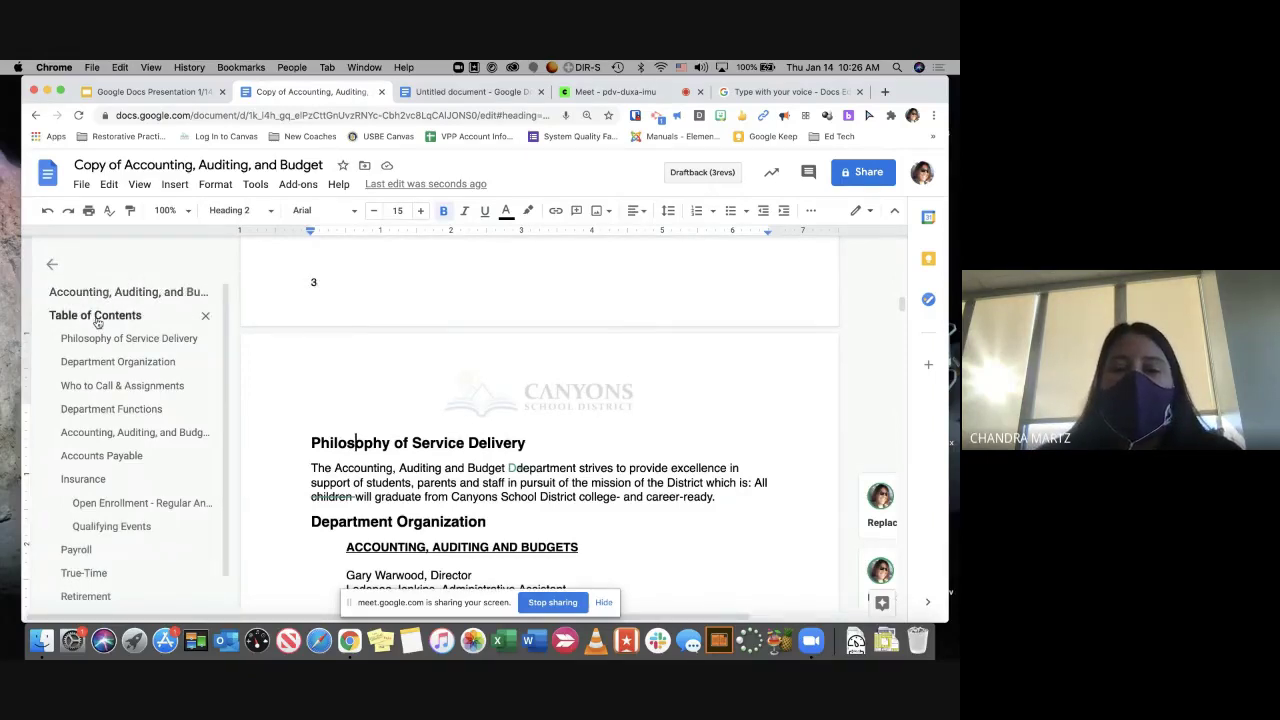
# - Use the outline to jump to the Table of Contents, then to the Payroll section
pyautogui.click(96, 316)
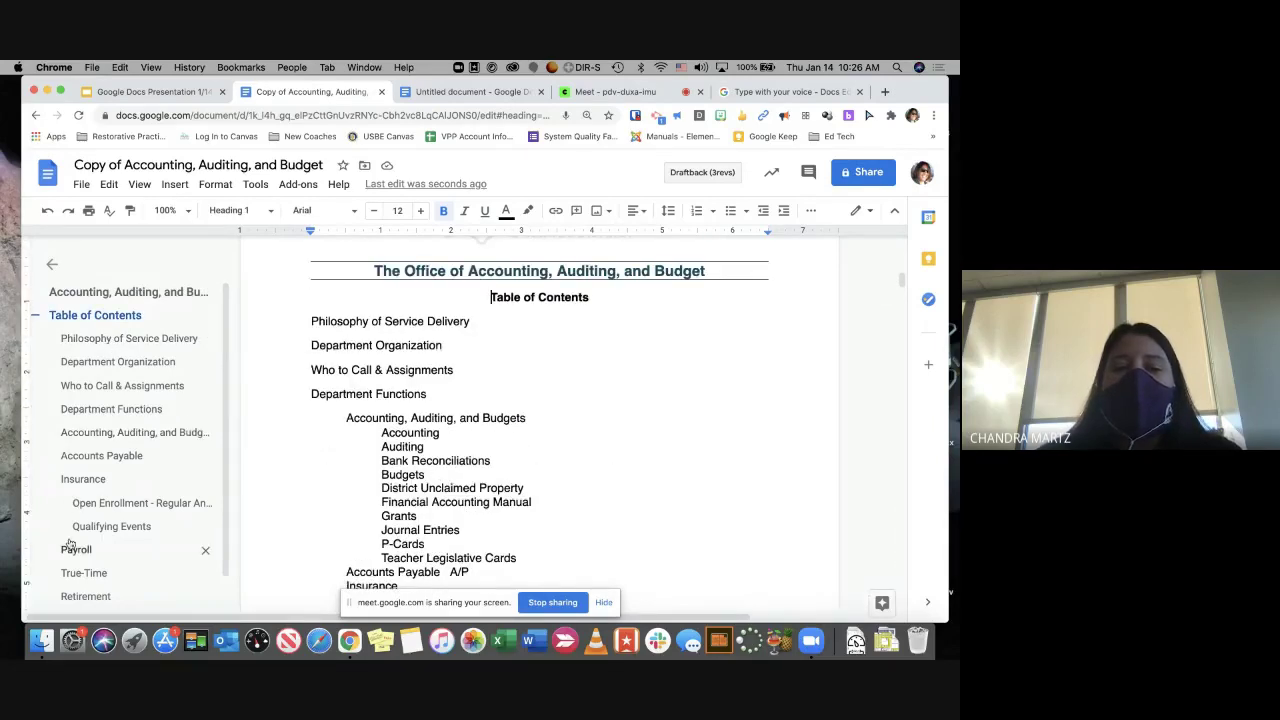
pyautogui.scroll(-1, 110, 390)
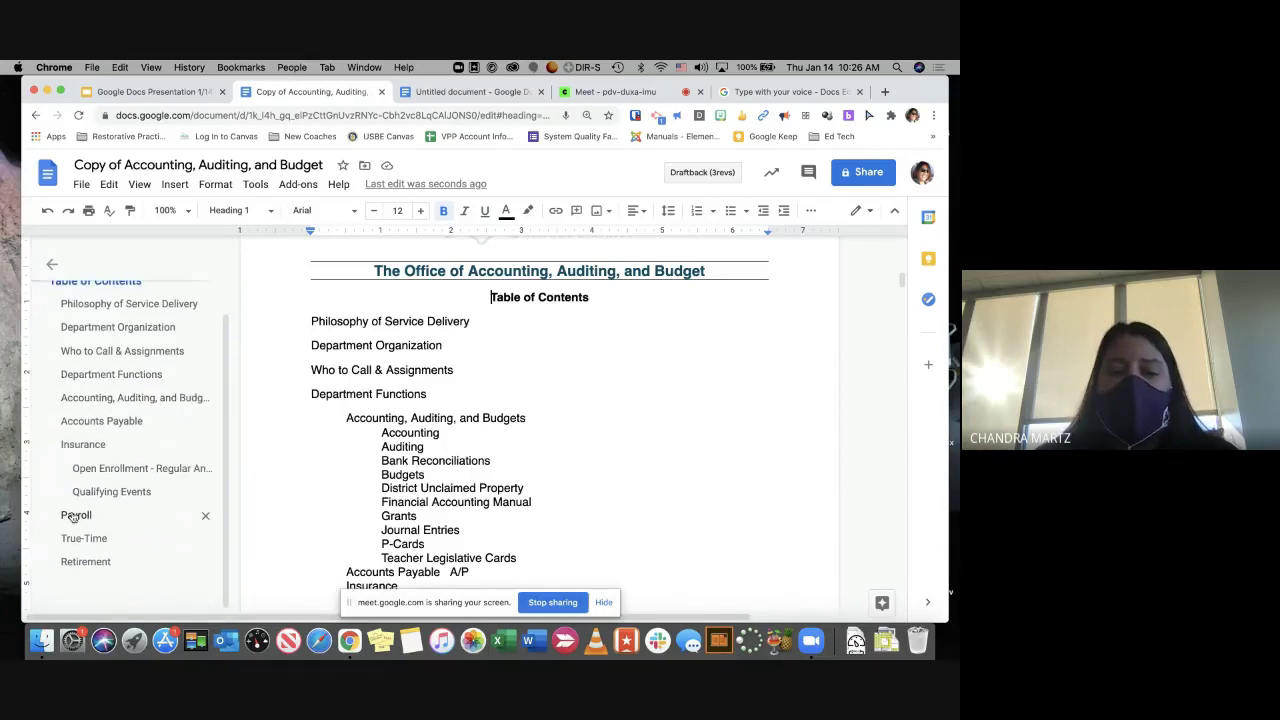
pyautogui.click(72, 516)
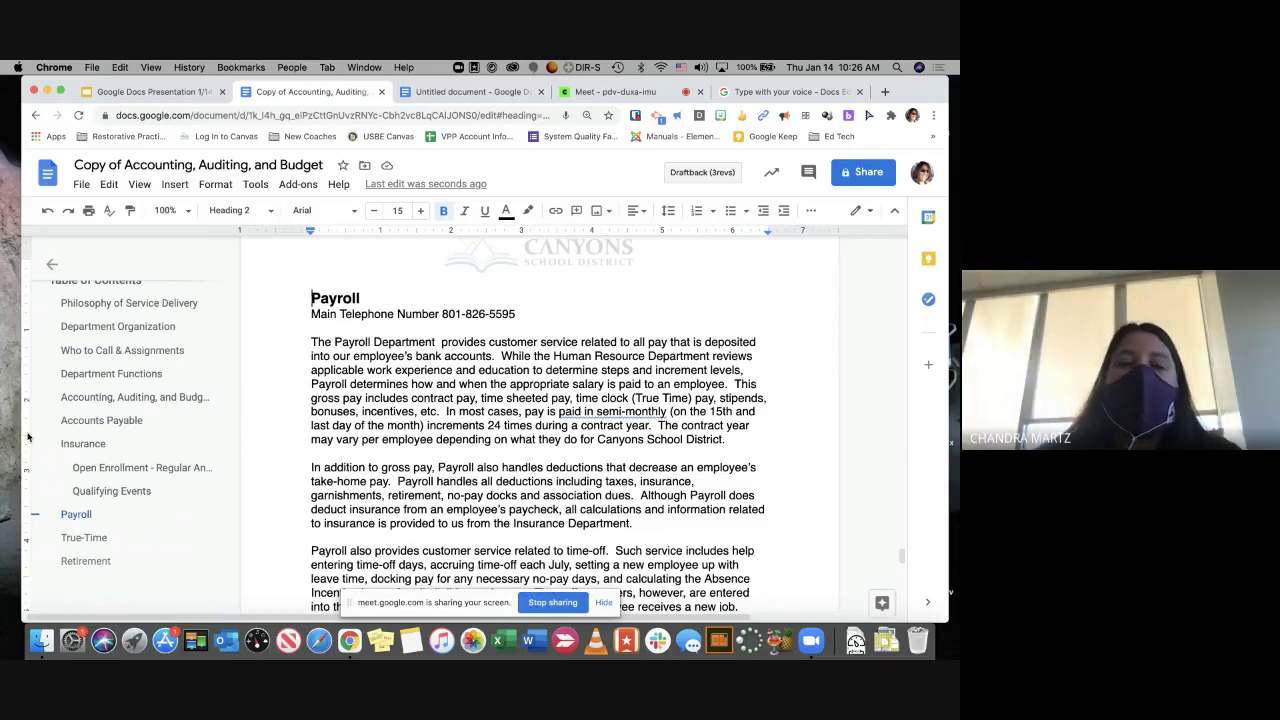
pyautogui.scroll(2, 75, 420)
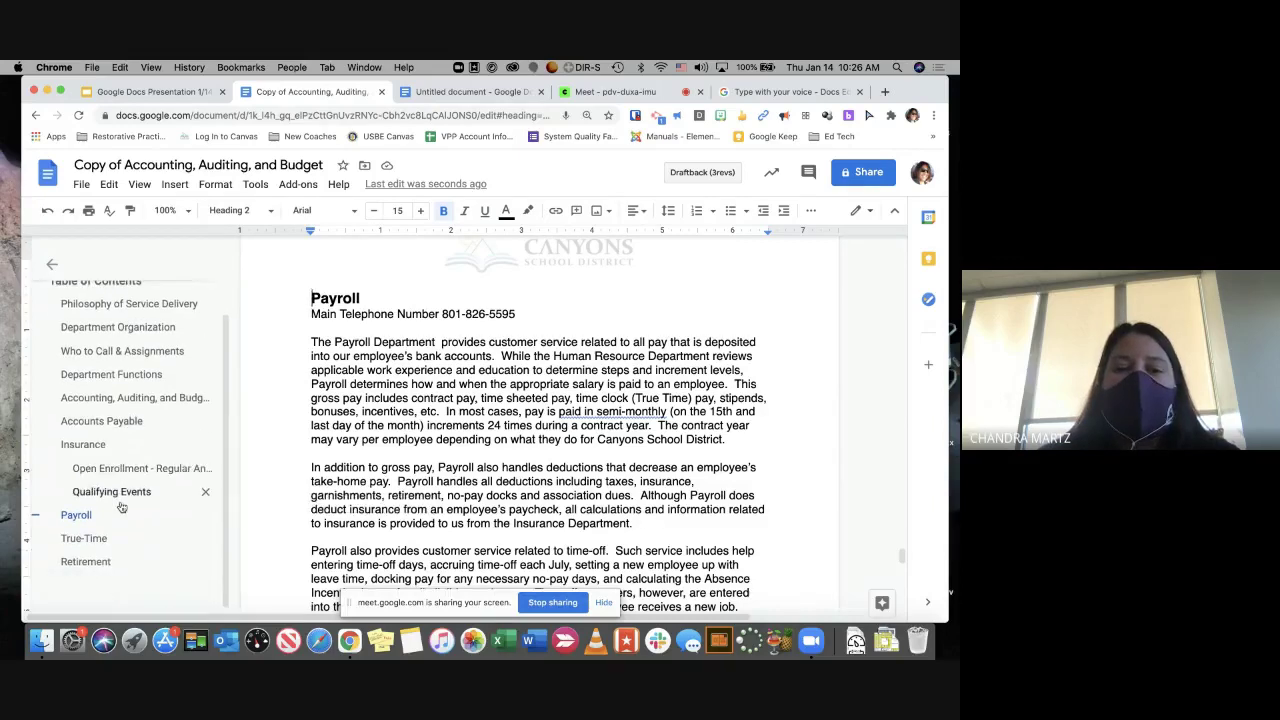
# - Go from the Insurance section down to page 12 and select the Retirement heading
pyautogui.click(121, 504)
pyautogui.moveTo(900, 537); pyautogui.dragTo(903, 248)
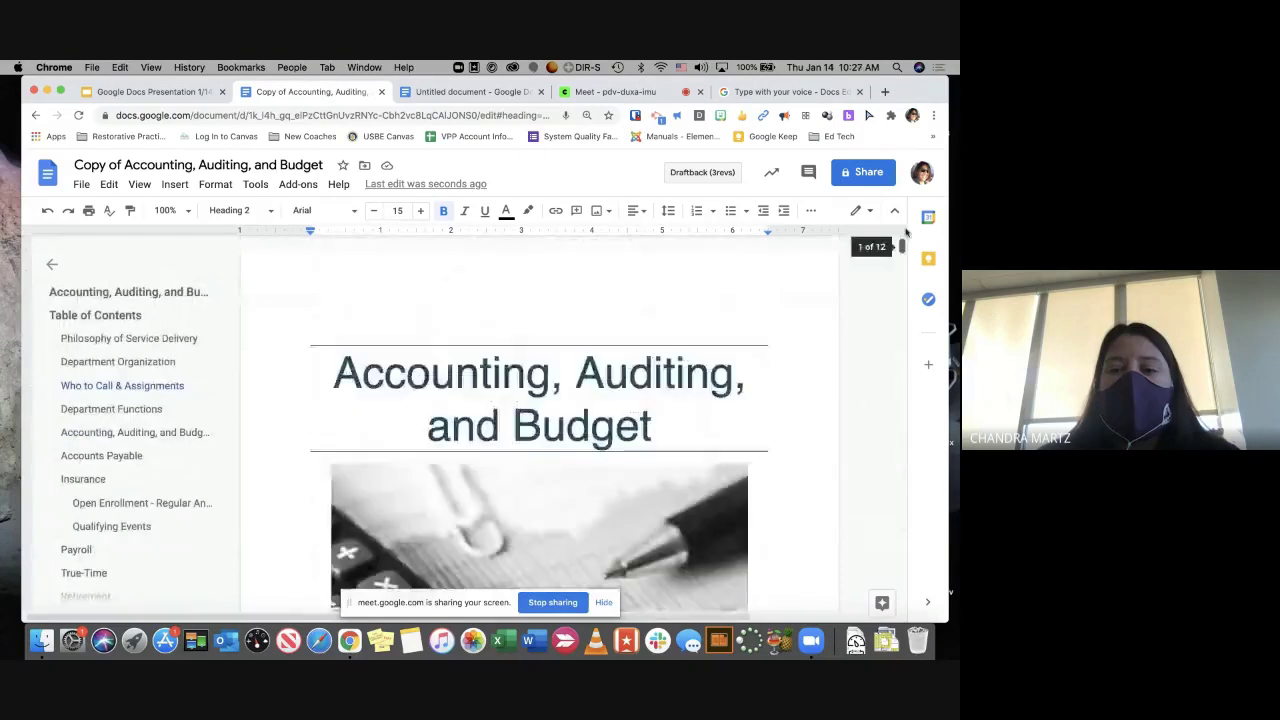
pyautogui.scroll(-3, 657, 428)
pyautogui.scroll(-15, 657, 428)
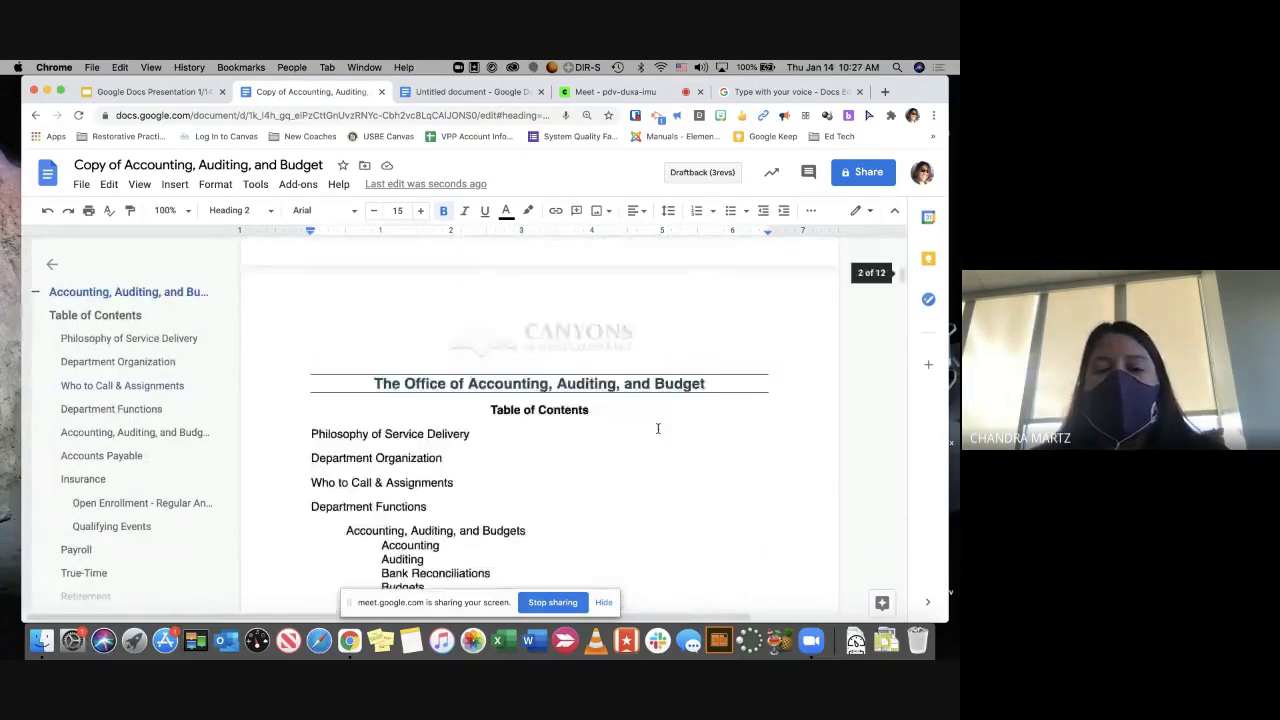
pyautogui.scroll(-10, 657, 428)
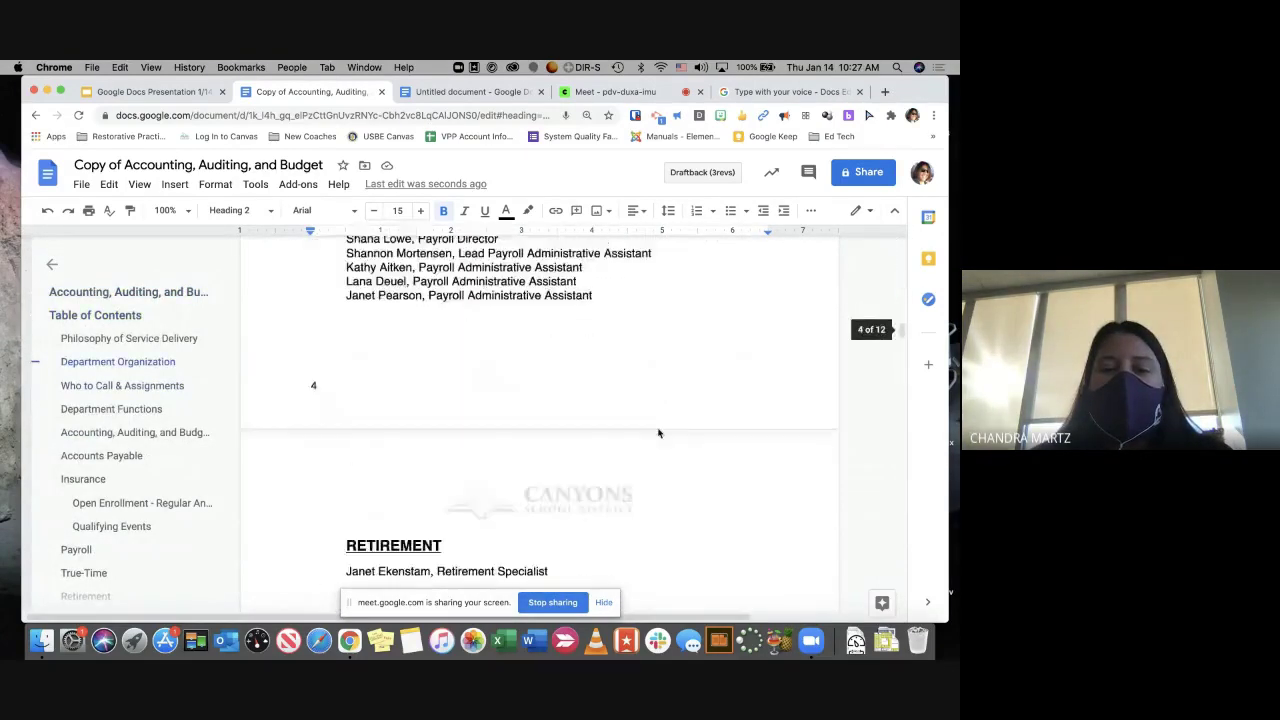
pyautogui.scroll(-10, 657, 428)
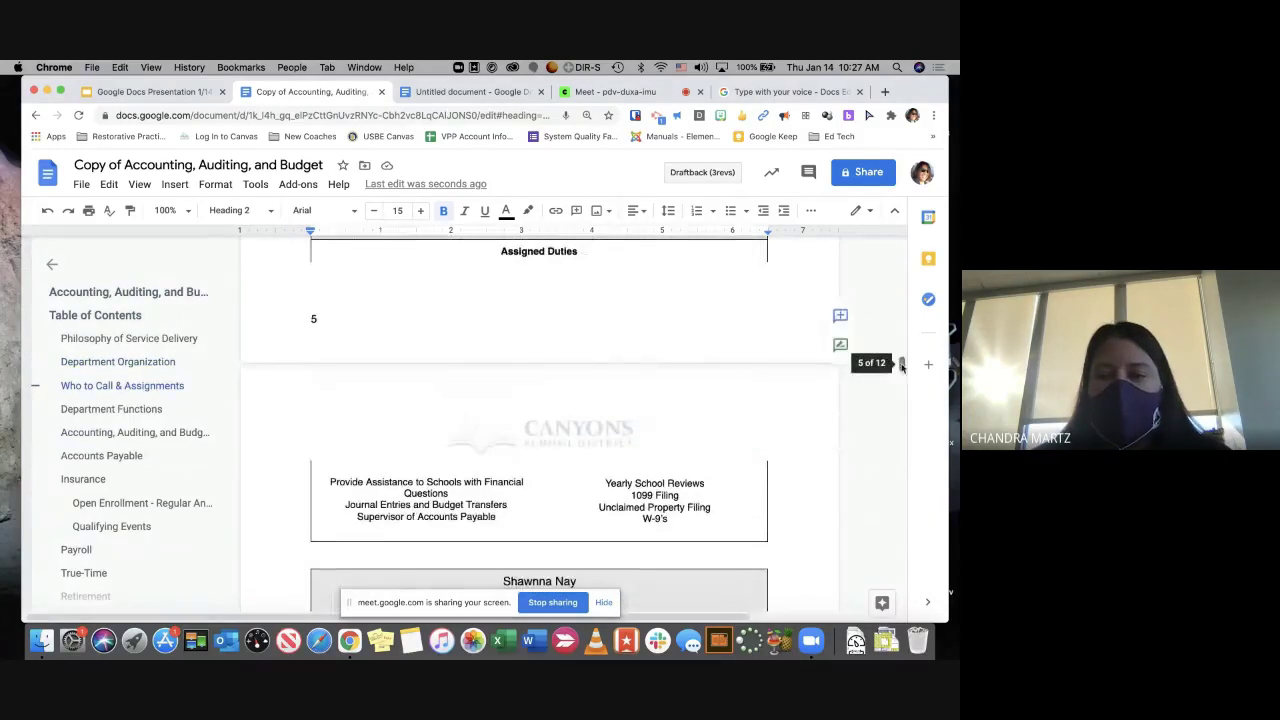
pyautogui.moveTo(900, 364); pyautogui.dragTo(900, 592)
pyautogui.scroll(5, 720, 444)
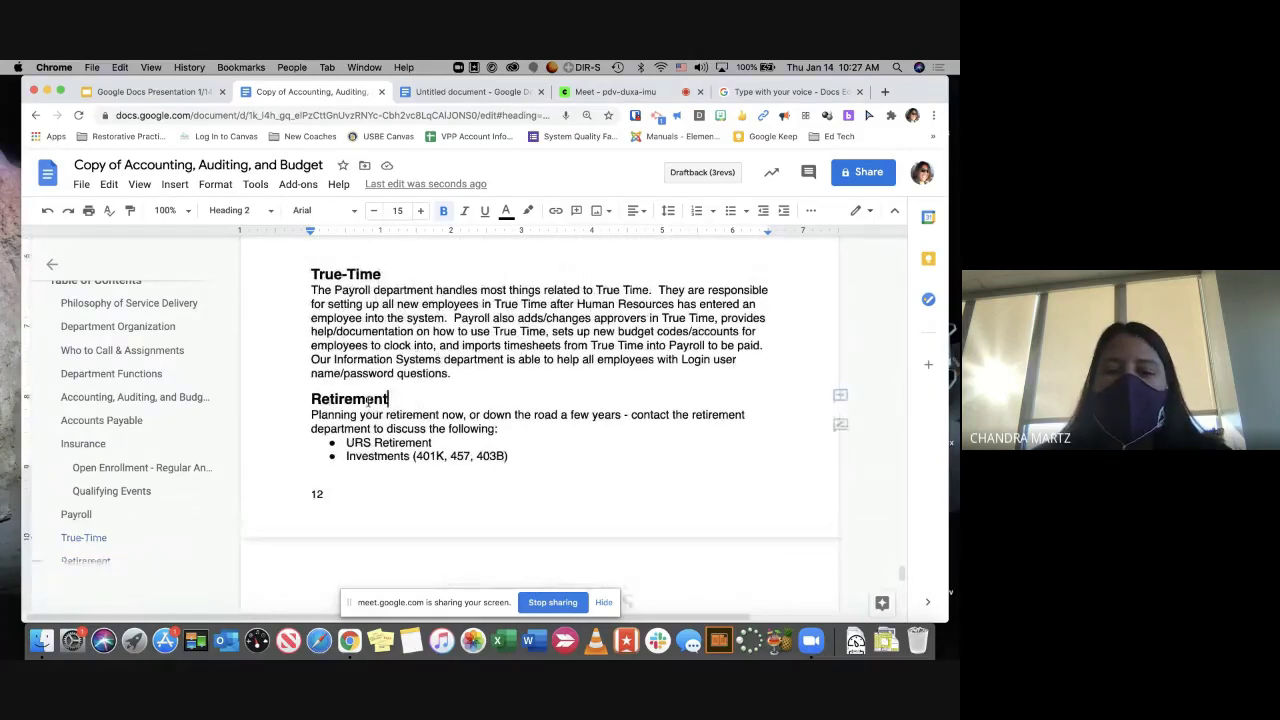
pyautogui.moveTo(390, 400); pyautogui.dragTo(313, 404)
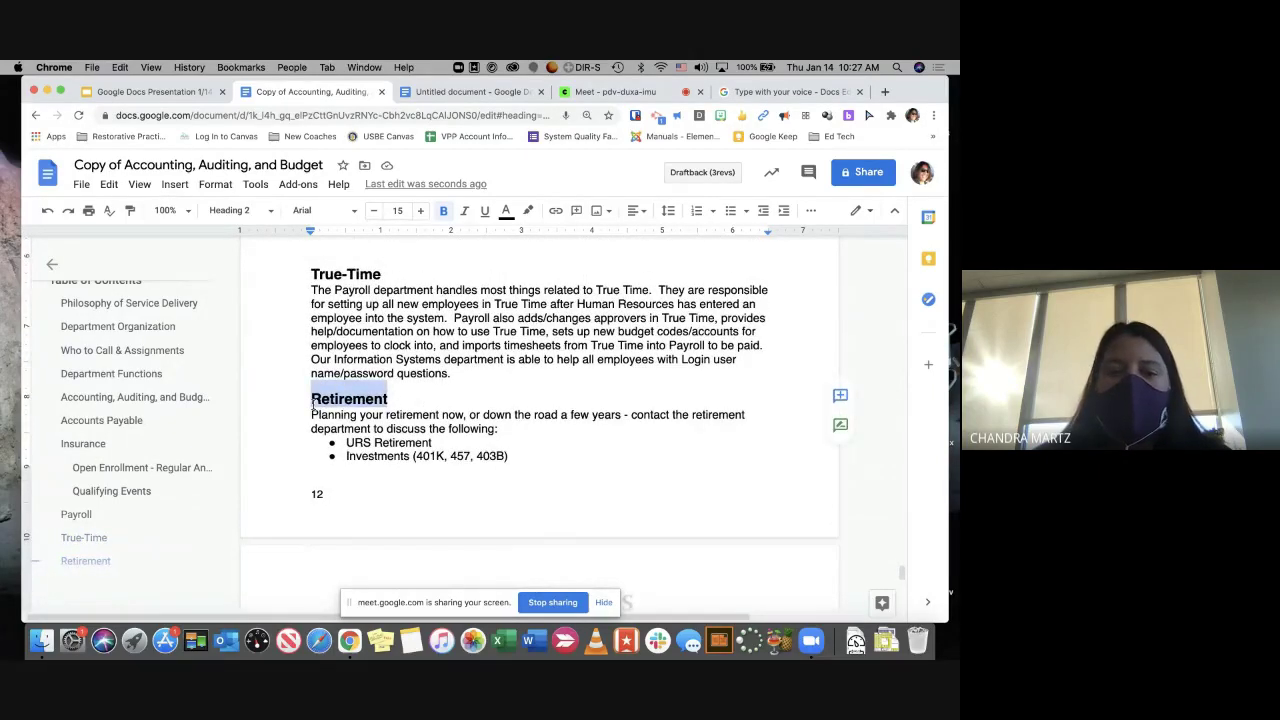
# - Type 'Summer Social' on the empty line after the GASB (JSD Retirement) bullet
pyautogui.scroll(-5, 380, 390)
pyautogui.click(414, 383)
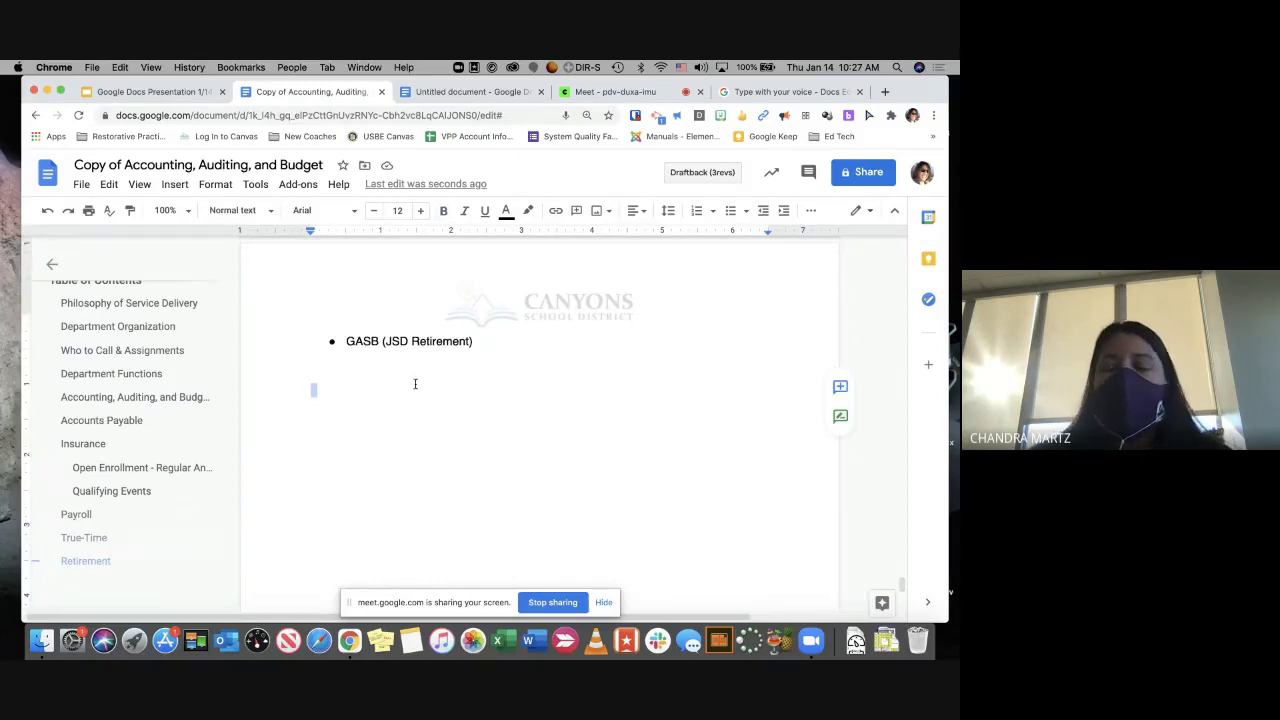
pyautogui.write('Summer Social')
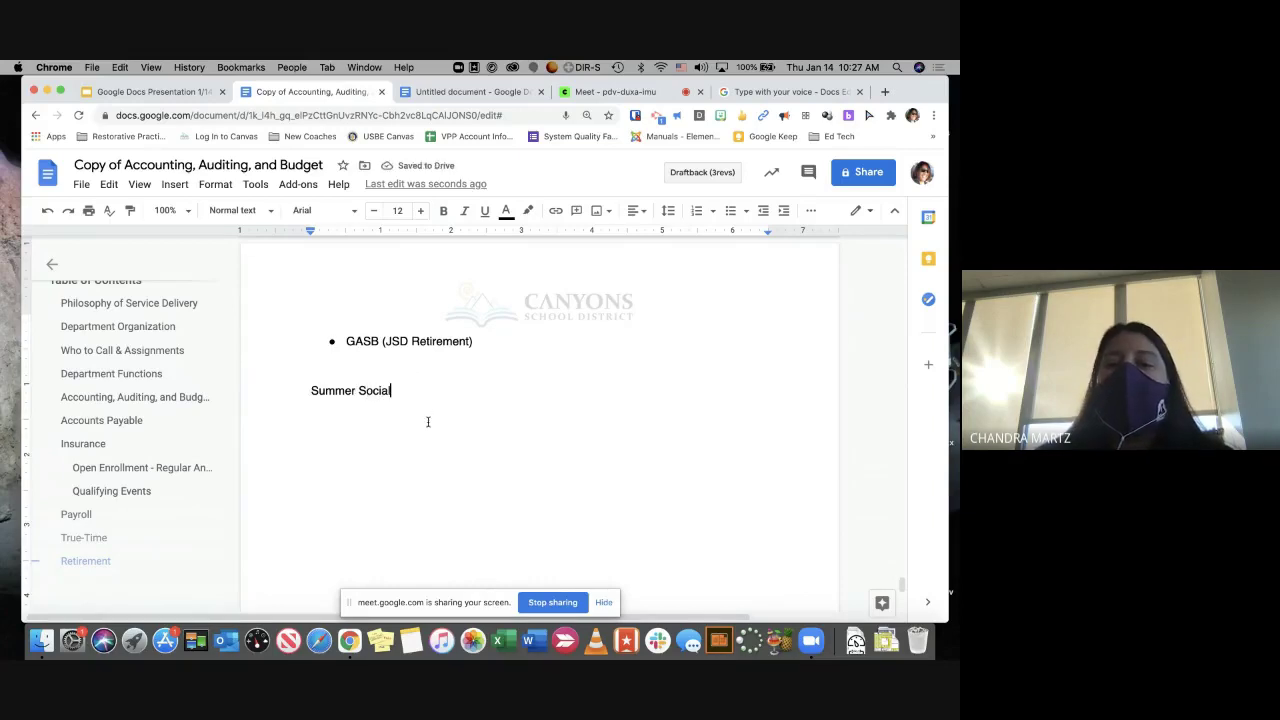
# - Check the Retirement heading's style, then select the new Summer Social line
pyautogui.scroll(1, 427, 422)
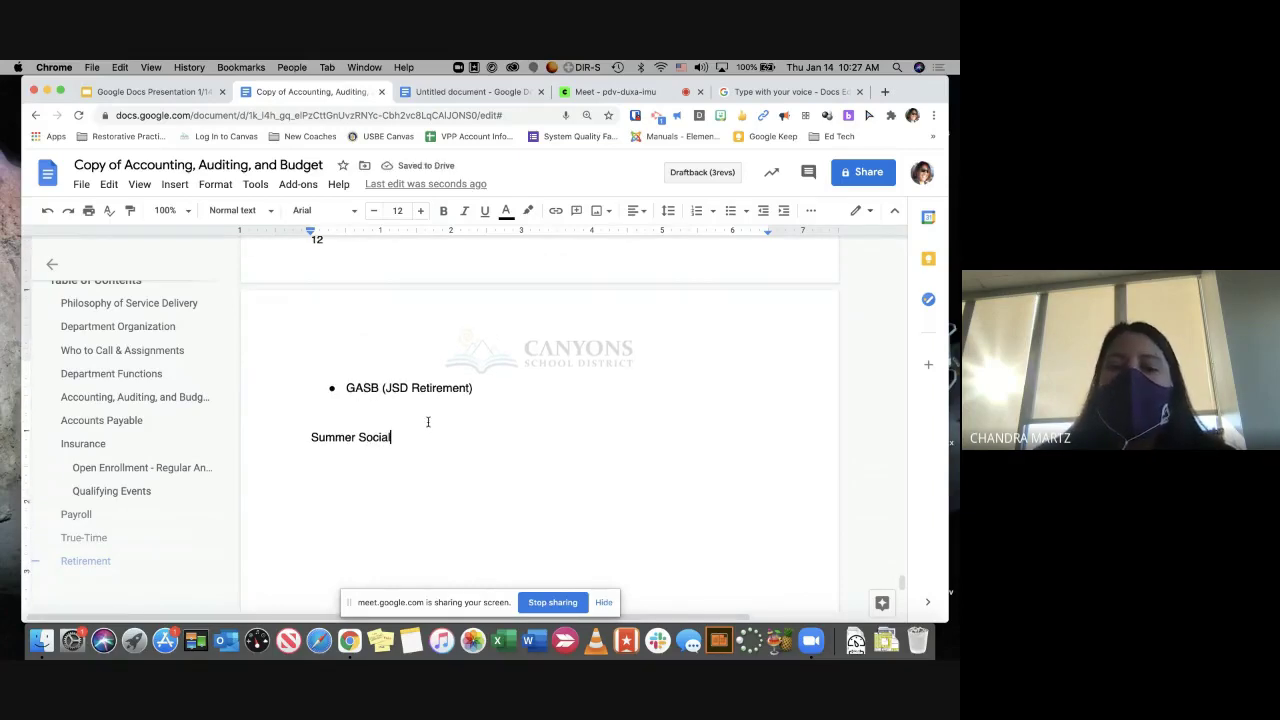
pyautogui.scroll(3, 427, 422)
pyautogui.click(363, 306)
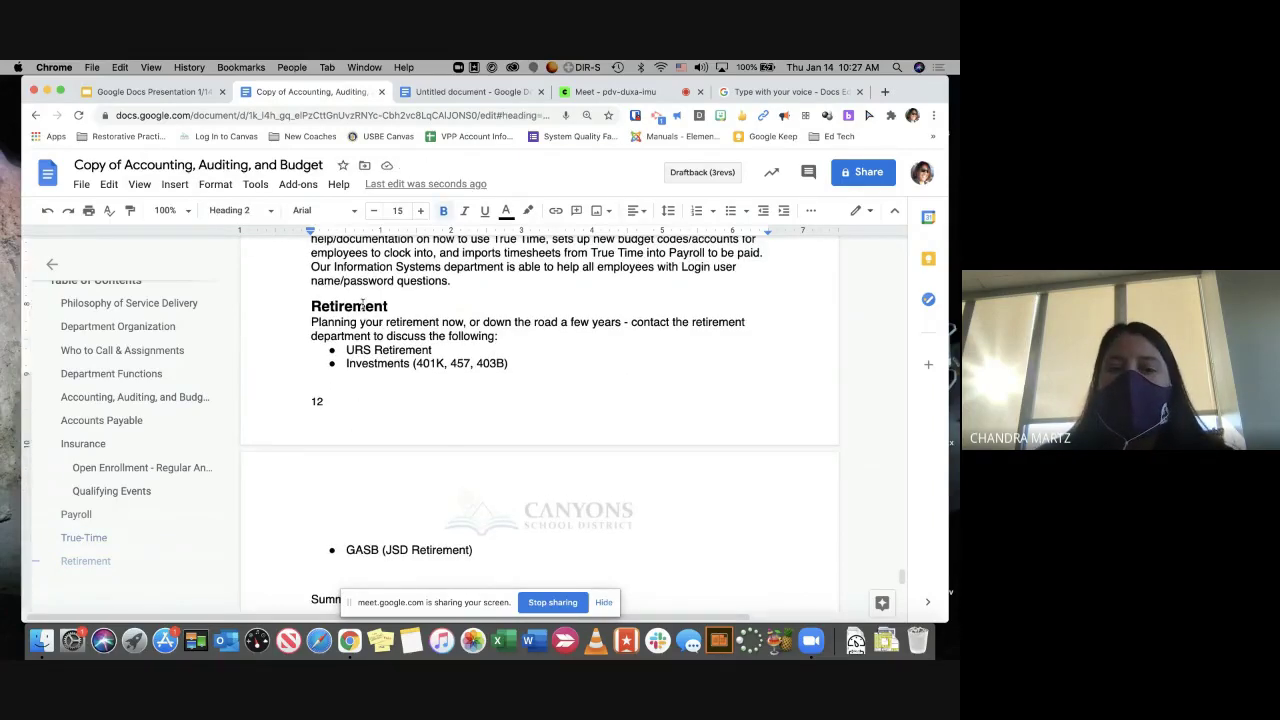
pyautogui.moveTo(388, 307); pyautogui.dragTo(313, 310)
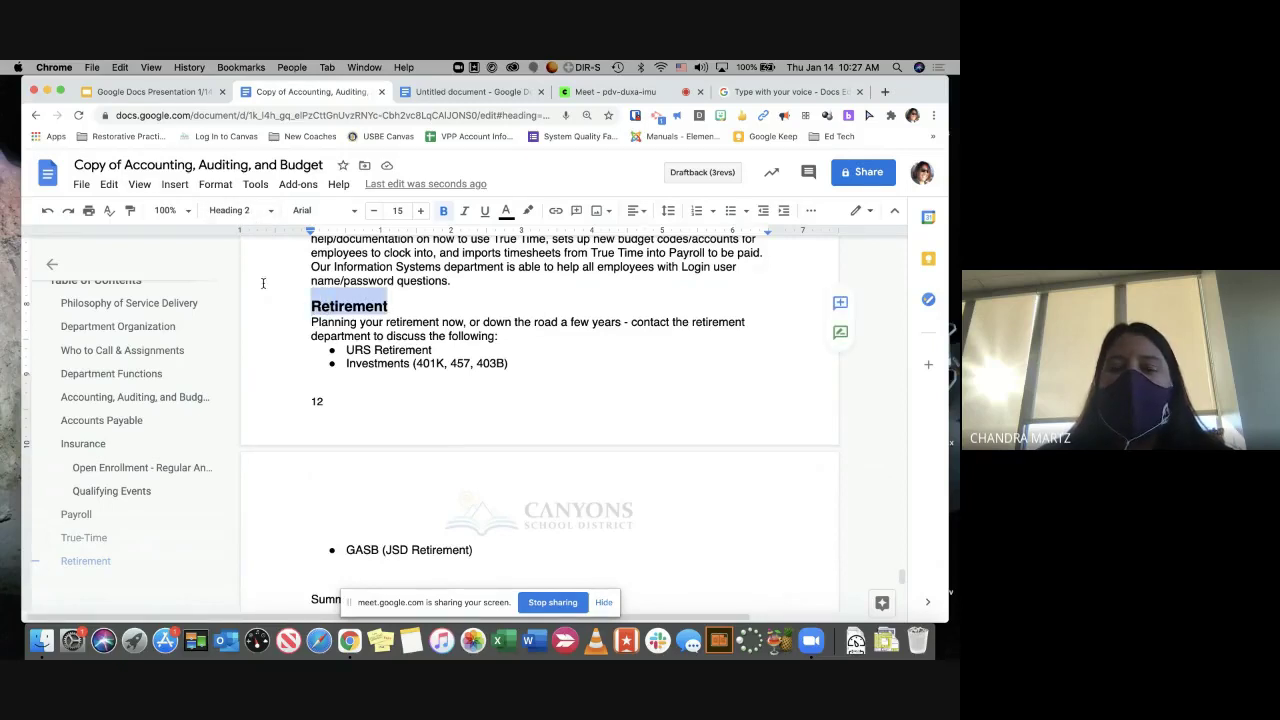
pyautogui.scroll(-5, 264, 284)
pyautogui.scroll(1, 310, 245)
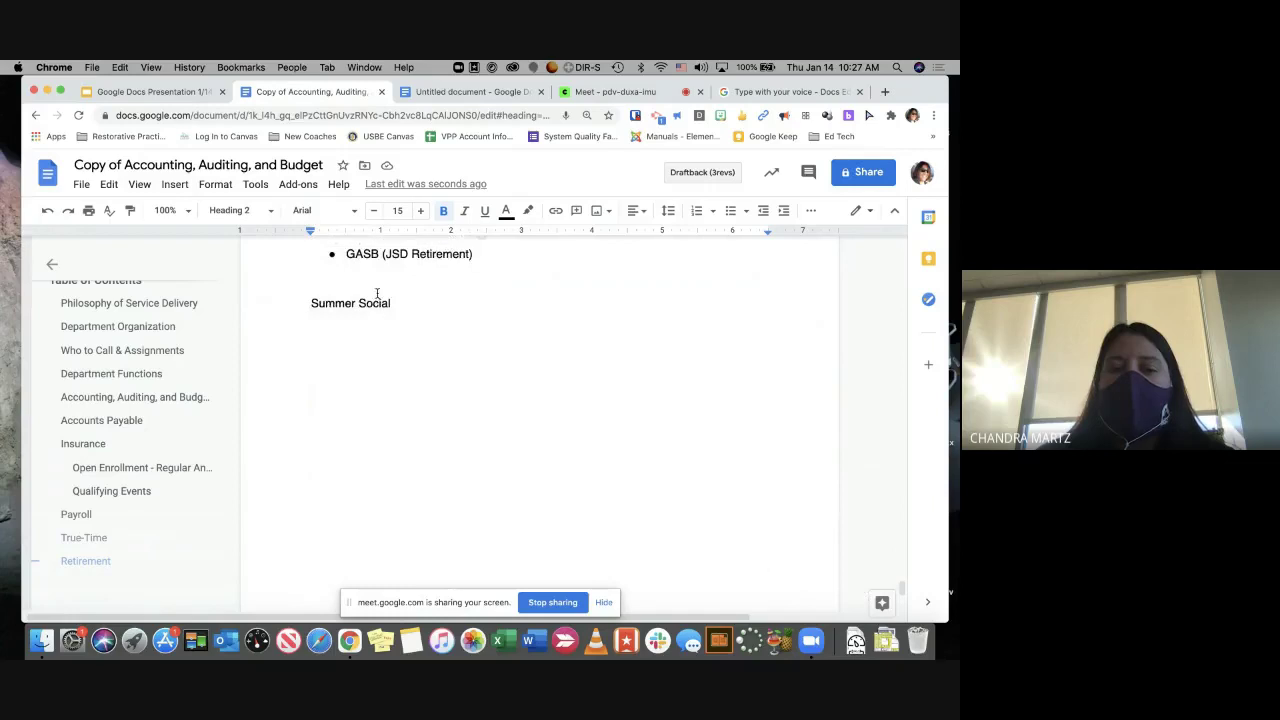
pyautogui.moveTo(396, 300); pyautogui.dragTo(310, 303)
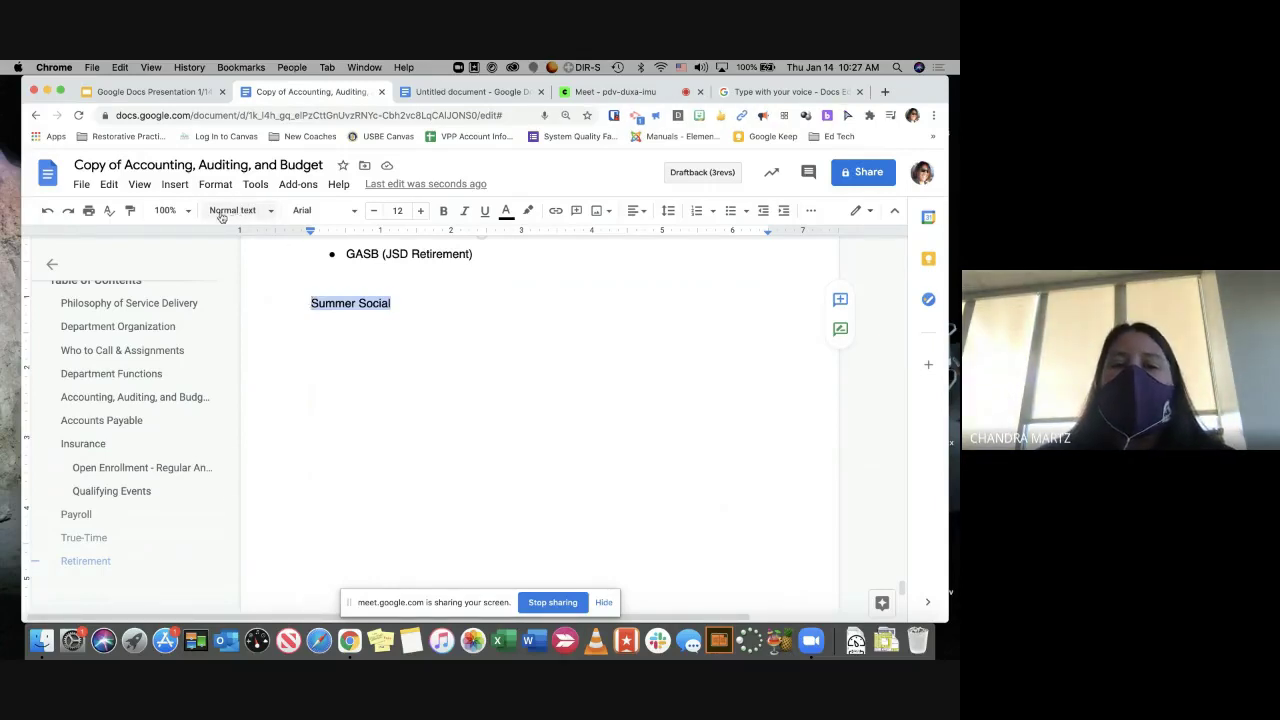
# - Format the Summer Social line as Heading 2
pyautogui.click(271, 215)
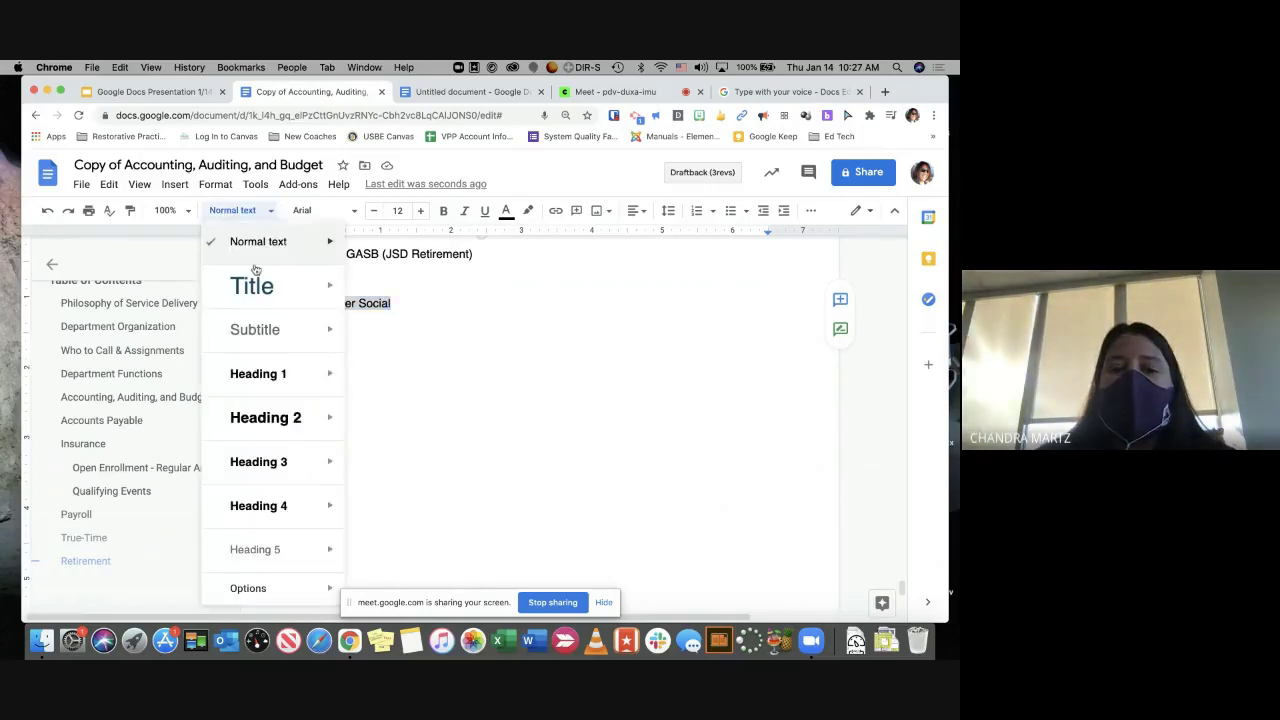
pyautogui.click(264, 418)
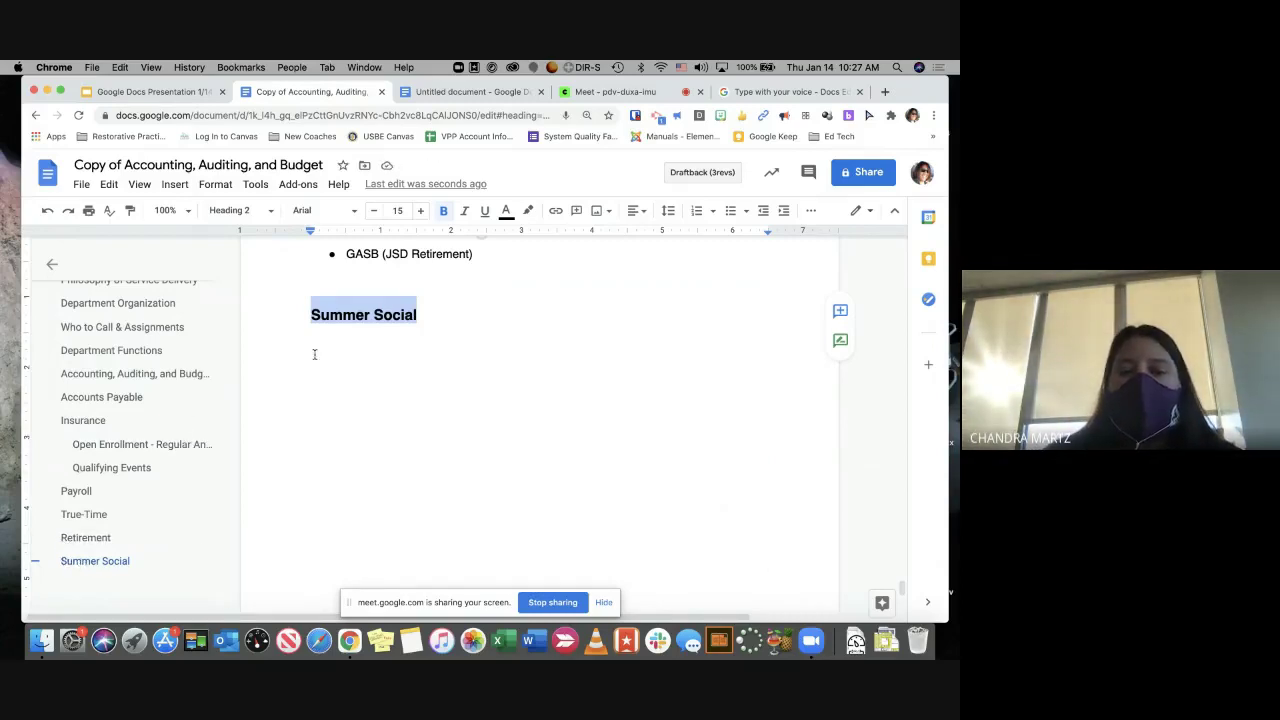
pyautogui.click(357, 354)
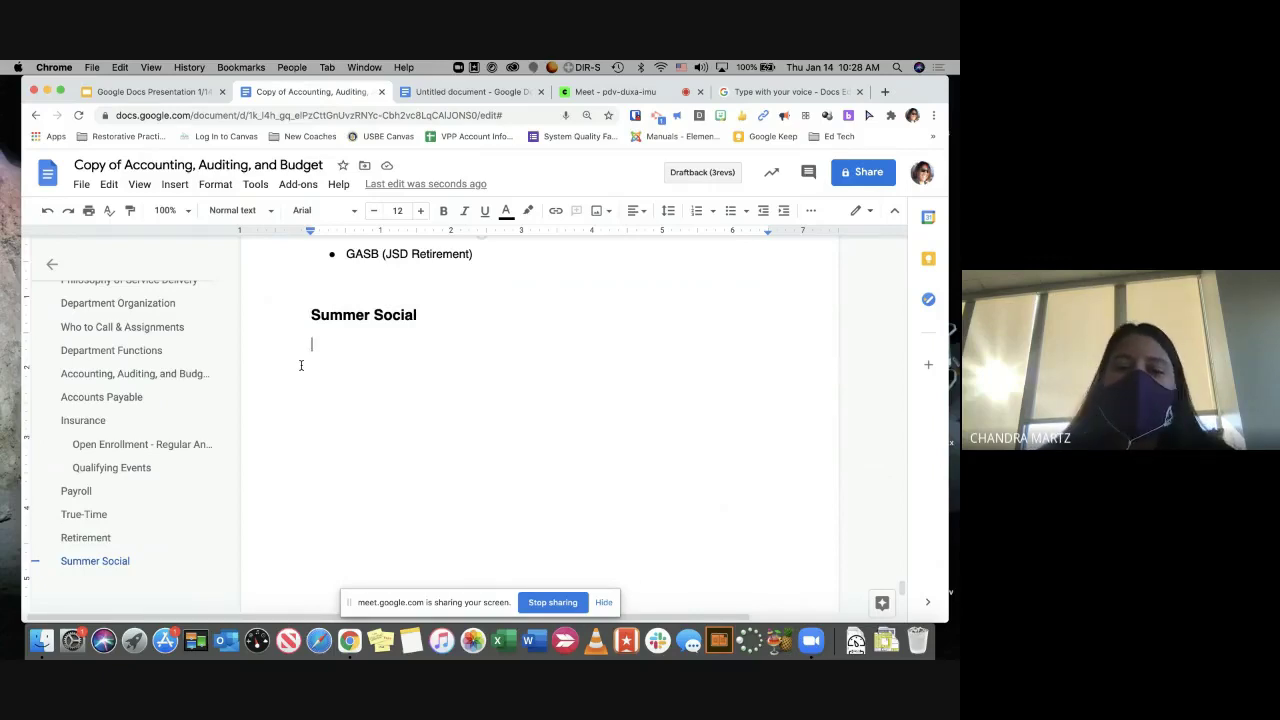
# - Remove Summer Social from the document outline while keeping its heading style
pyautogui.scroll(2, 371, 371)
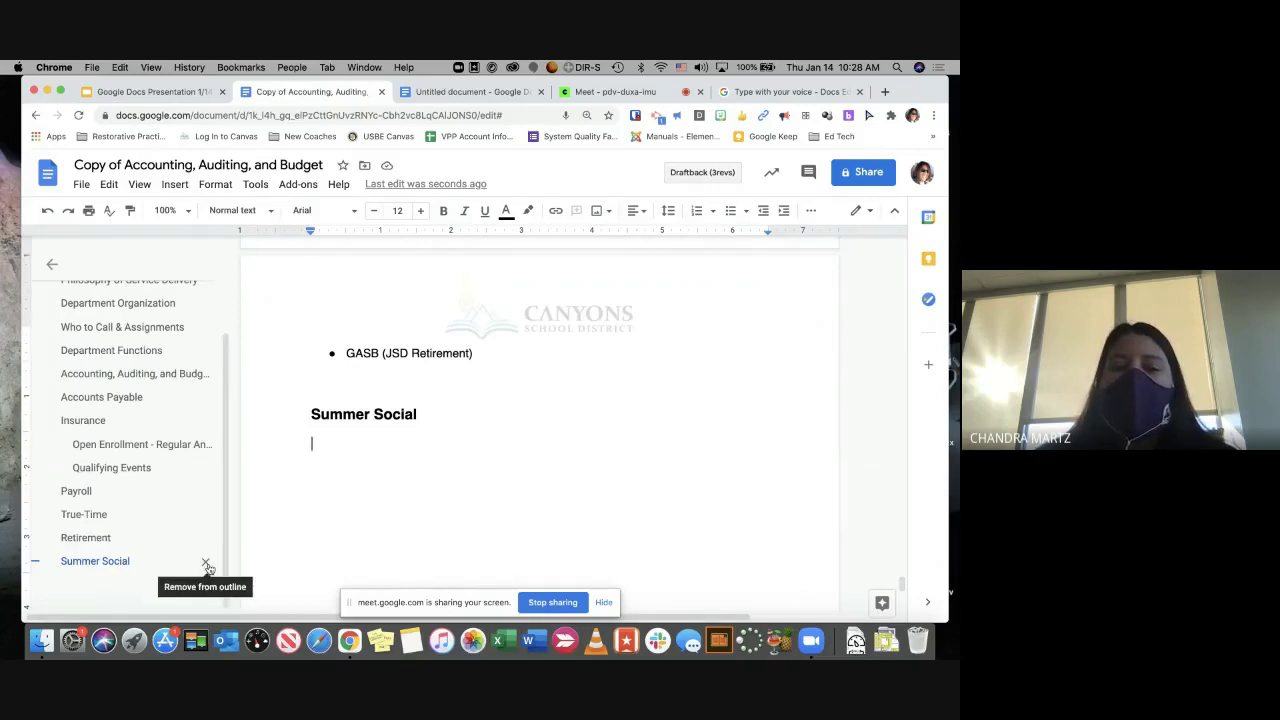
pyautogui.scroll(1, 207, 570)
pyautogui.scroll(-1, 208, 568)
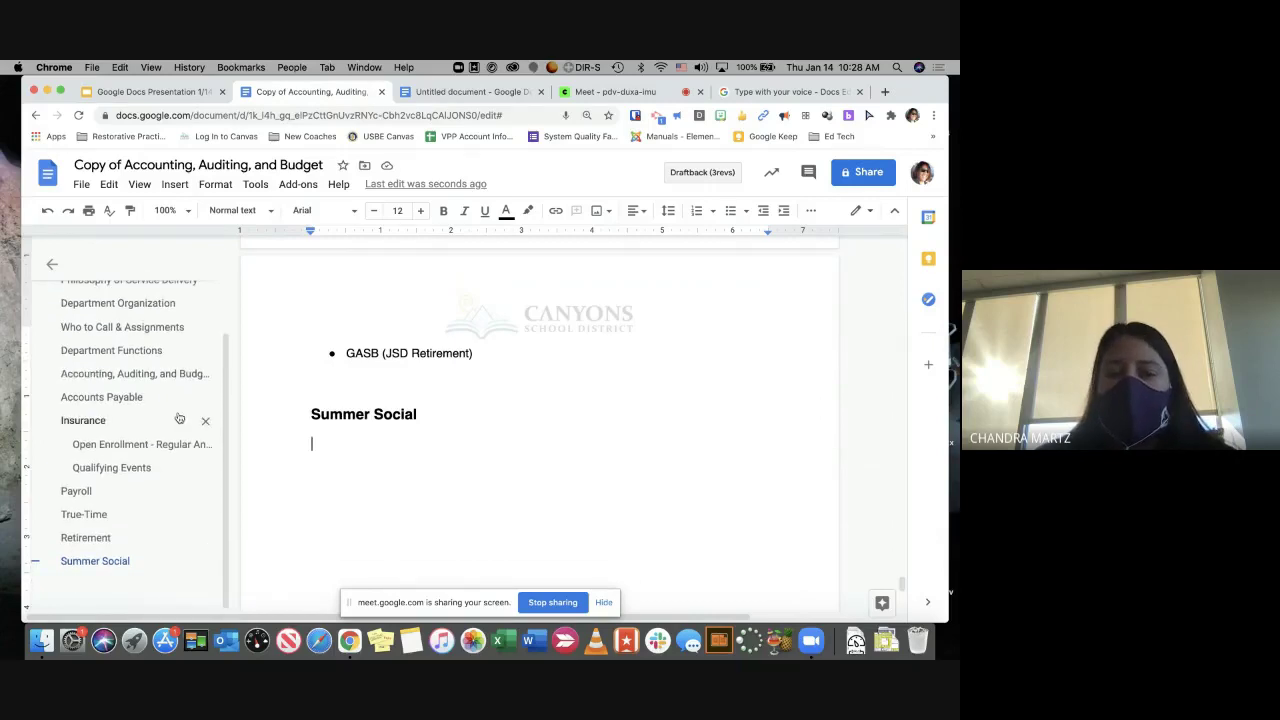
pyautogui.click(208, 562)
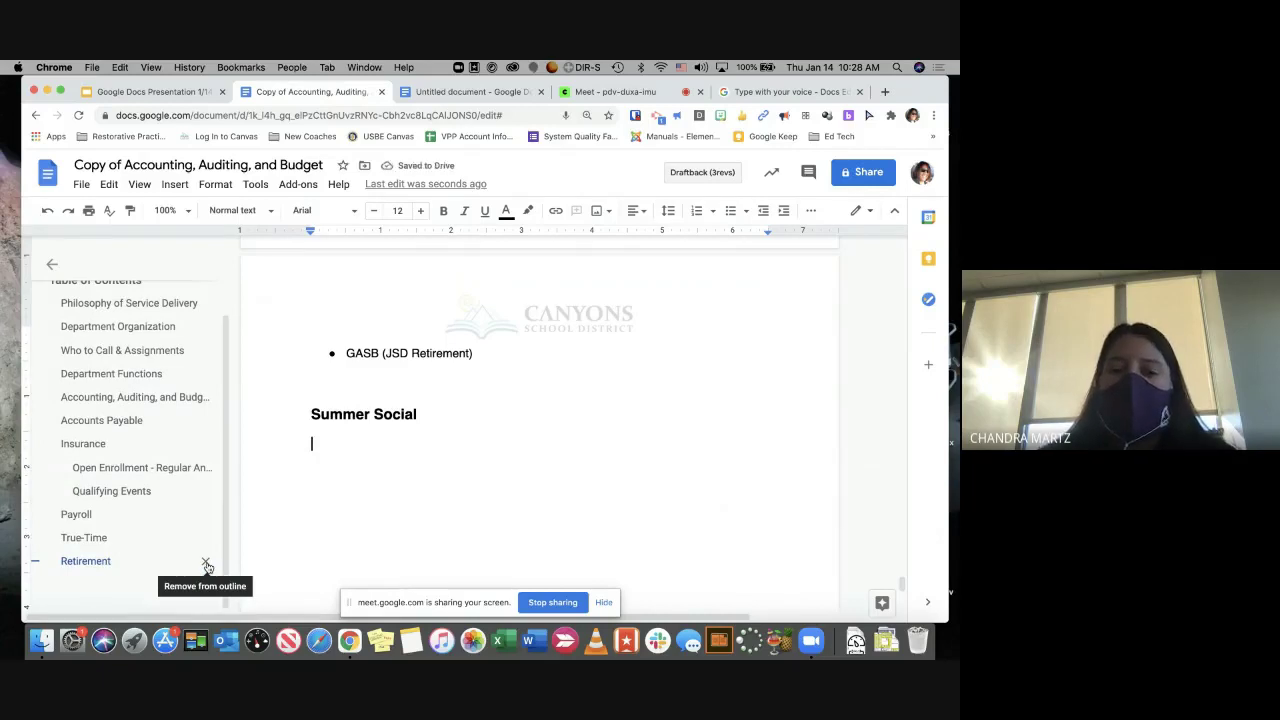
# - Select the entire Summer Social heading line and delete it
pyautogui.tripleClick(376, 416)
pyautogui.press('BackSpace')
pyautogui.scroll(6, 374, 417)
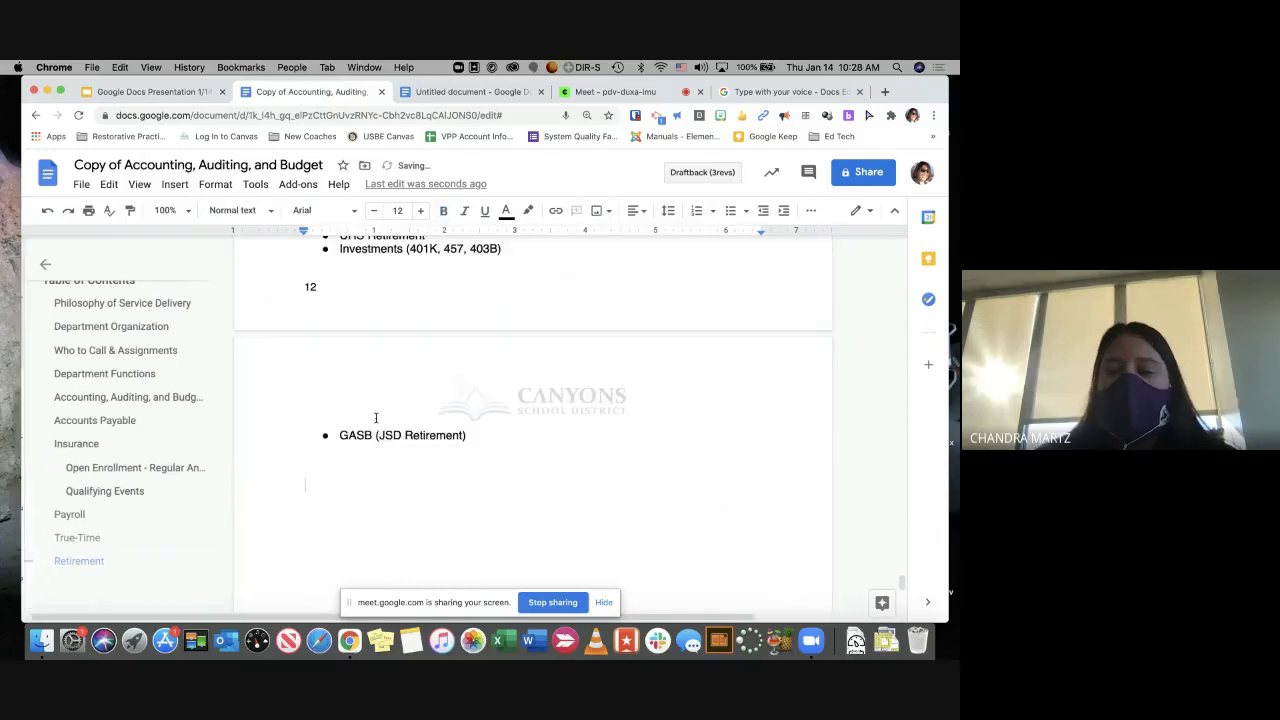
pyautogui.scroll(20, 873, 567)
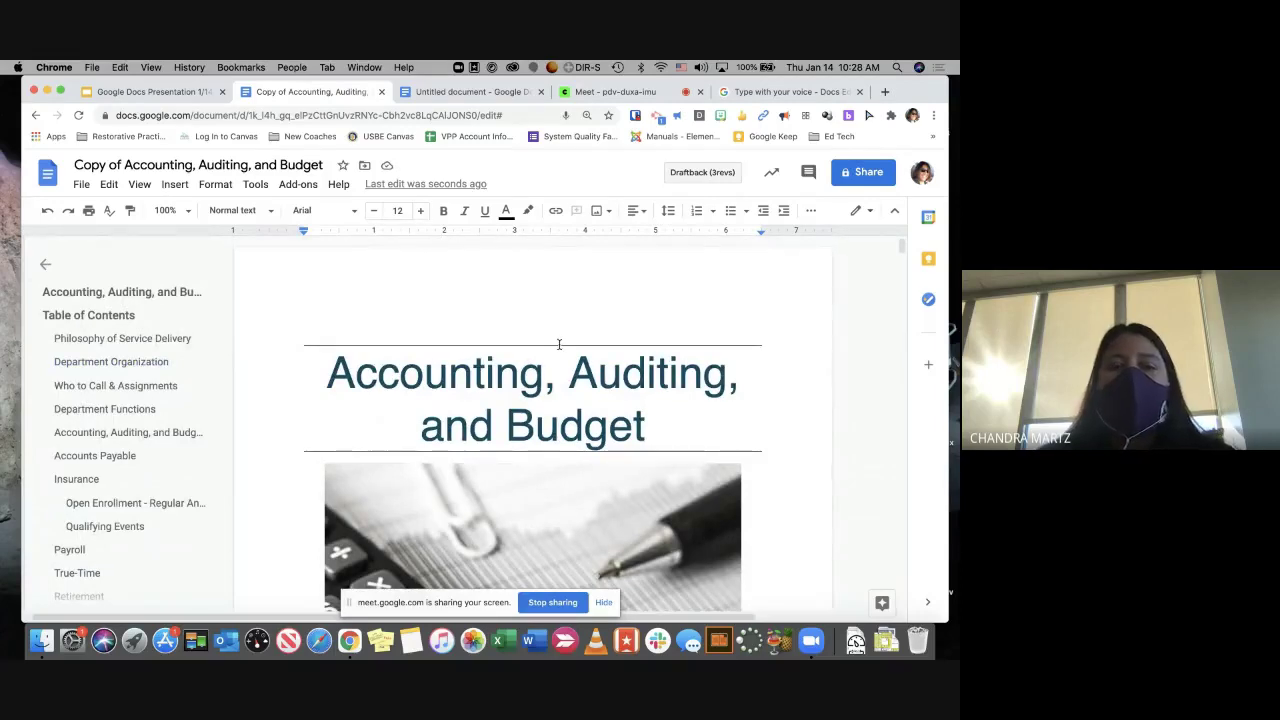
# - Apply Heading 1 from the styles list, then undo and redo the Summer Social removal
pyautogui.click(243, 212)
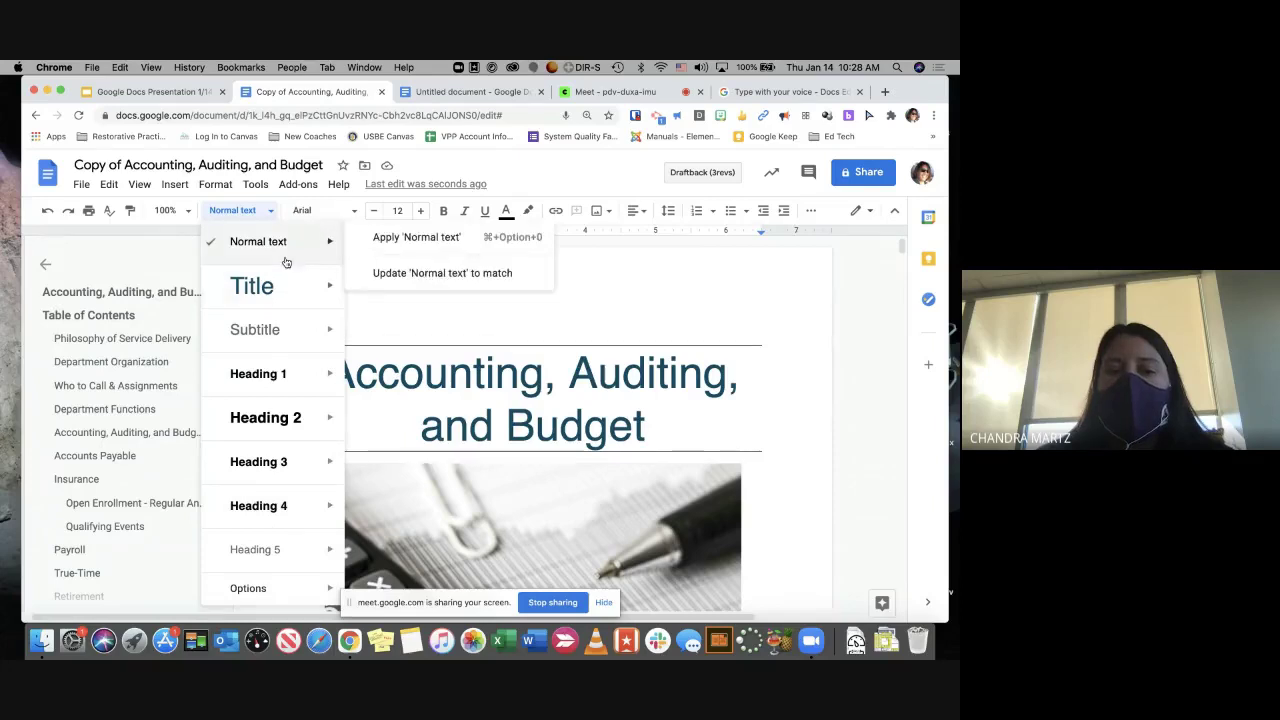
pyautogui.moveTo(280, 410)
pyautogui.moveTo(310, 374)
pyautogui.click(436, 365)
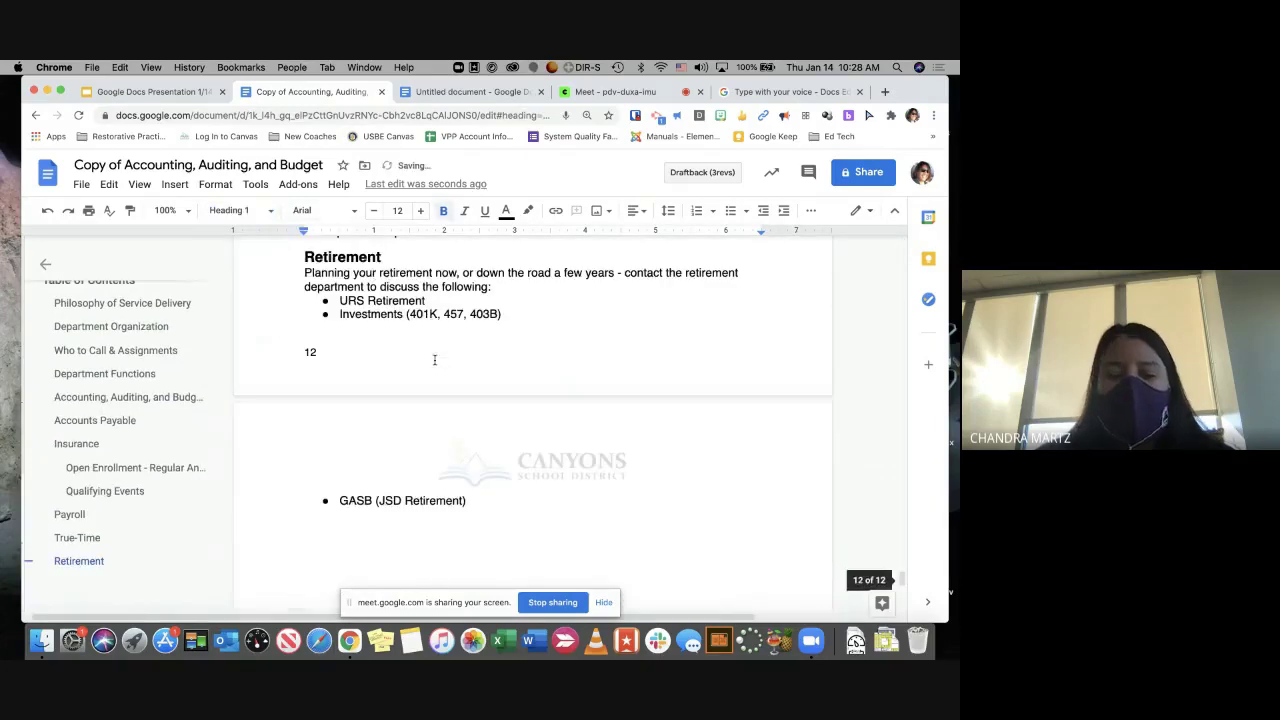
pyautogui.press('super+z')
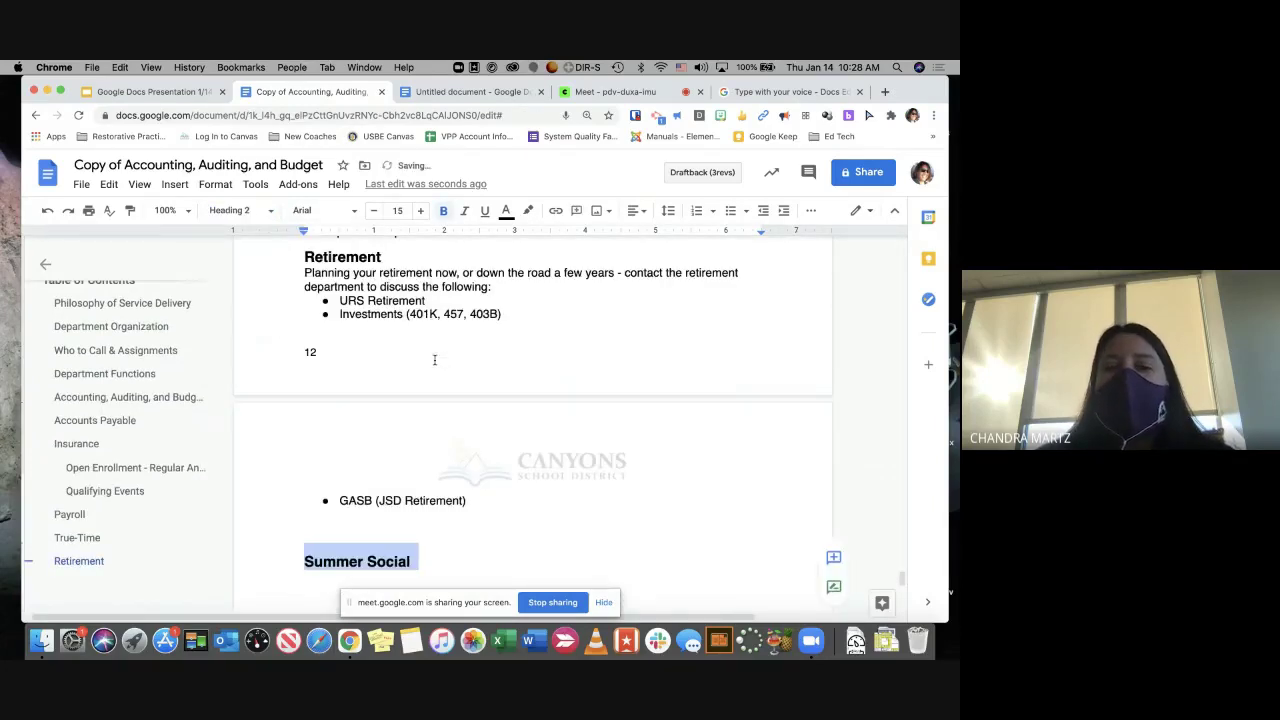
pyautogui.press('super+shift+z')
# - Return to page 3 and select the Philosophy of Service Delivery heading
pyautogui.scroll(1, 434, 360)
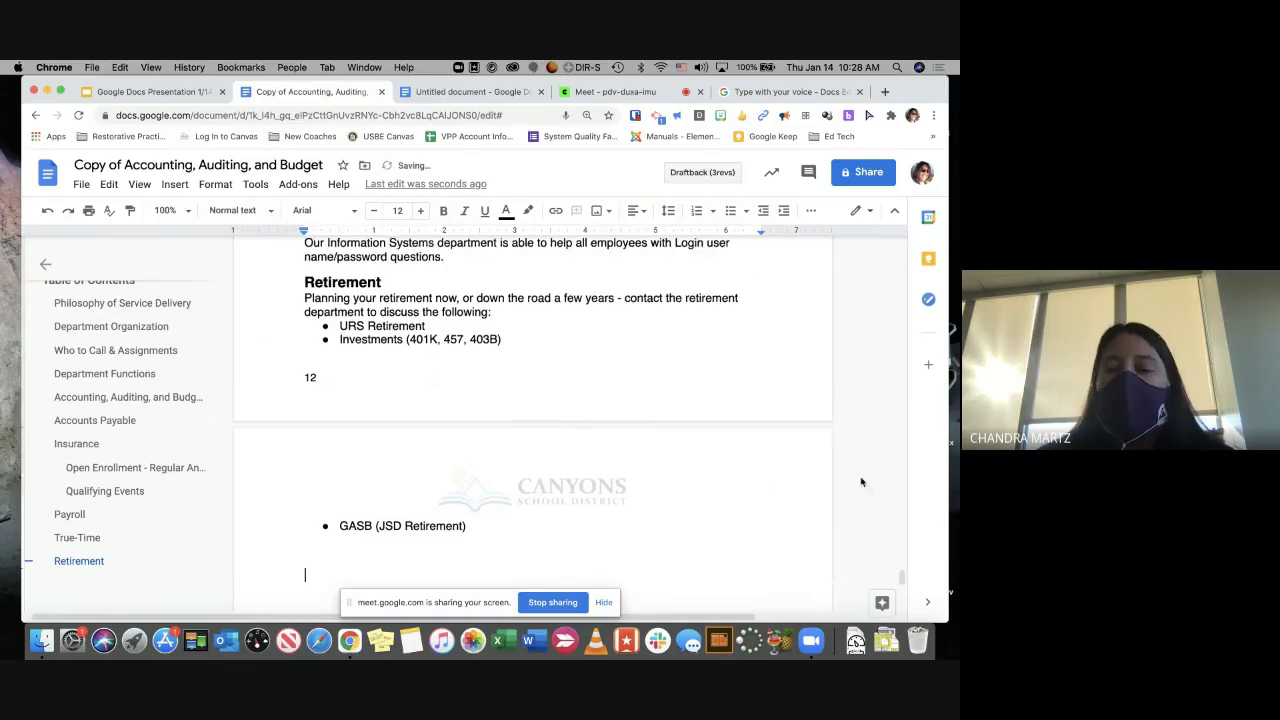
pyautogui.moveTo(901, 577); pyautogui.dragTo(901, 250)
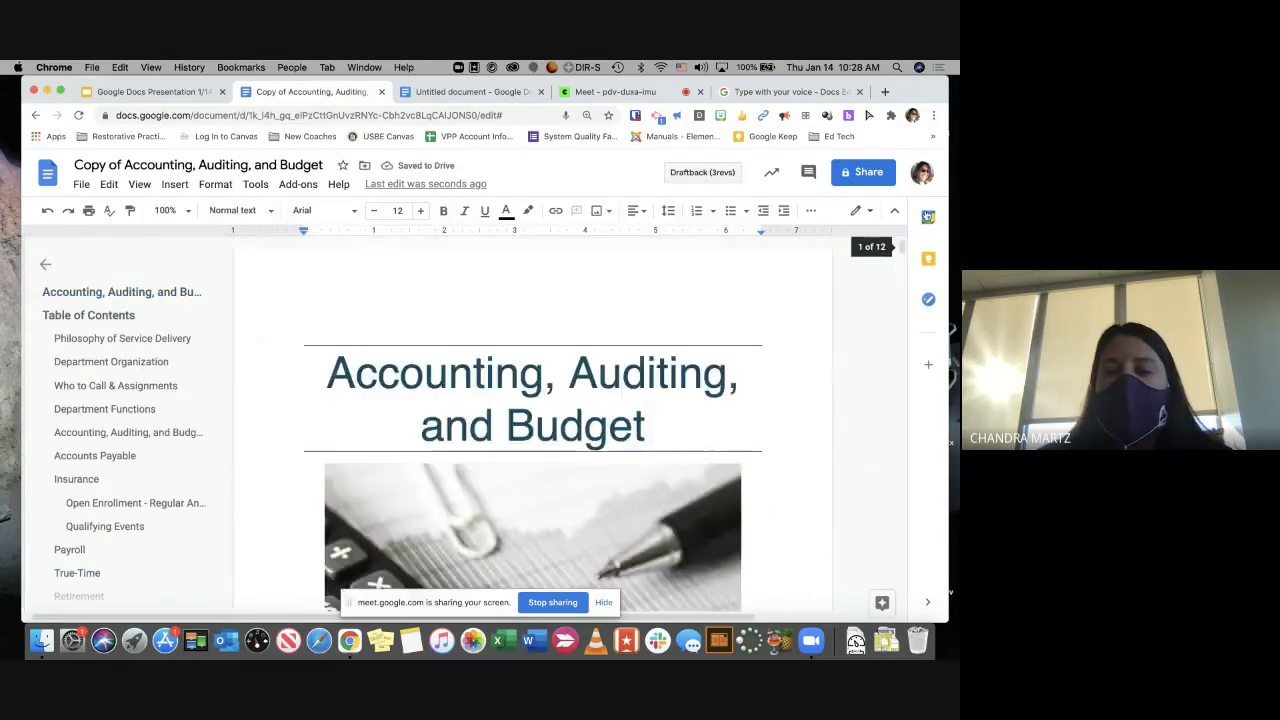
pyautogui.scroll(-5, 680, 368)
pyautogui.scroll(-5, 680, 368)
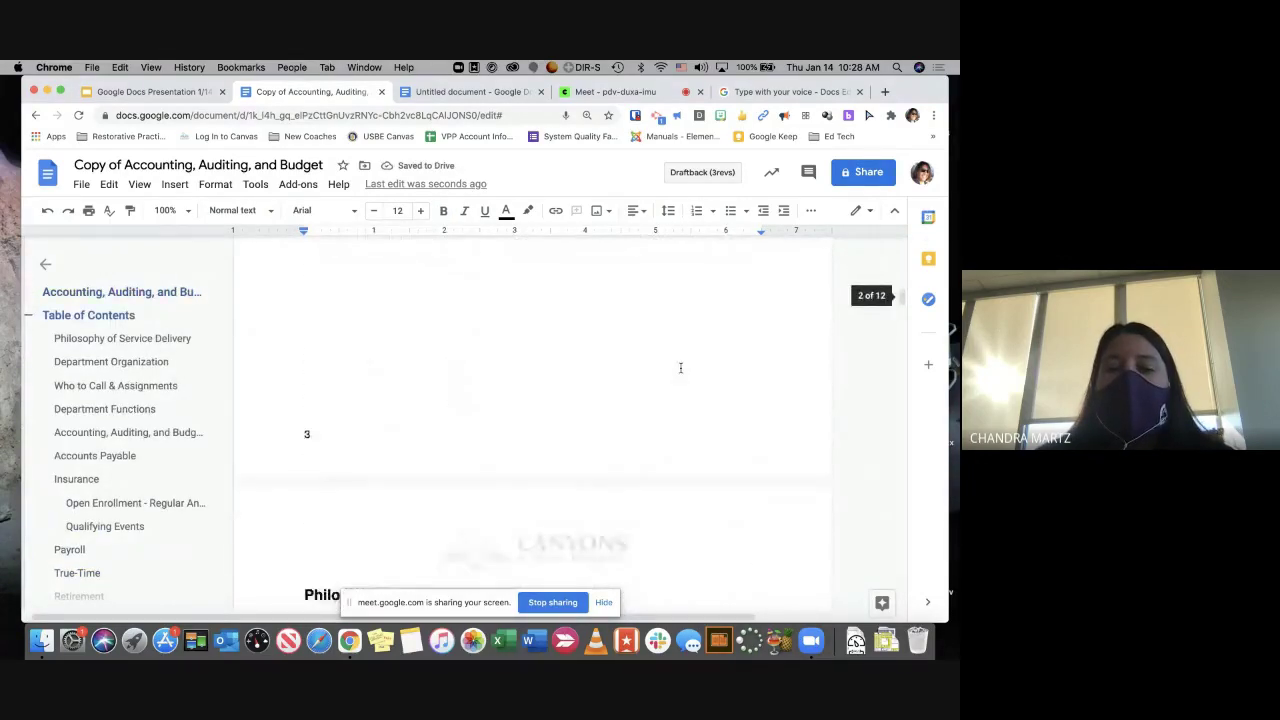
pyautogui.click(306, 342)
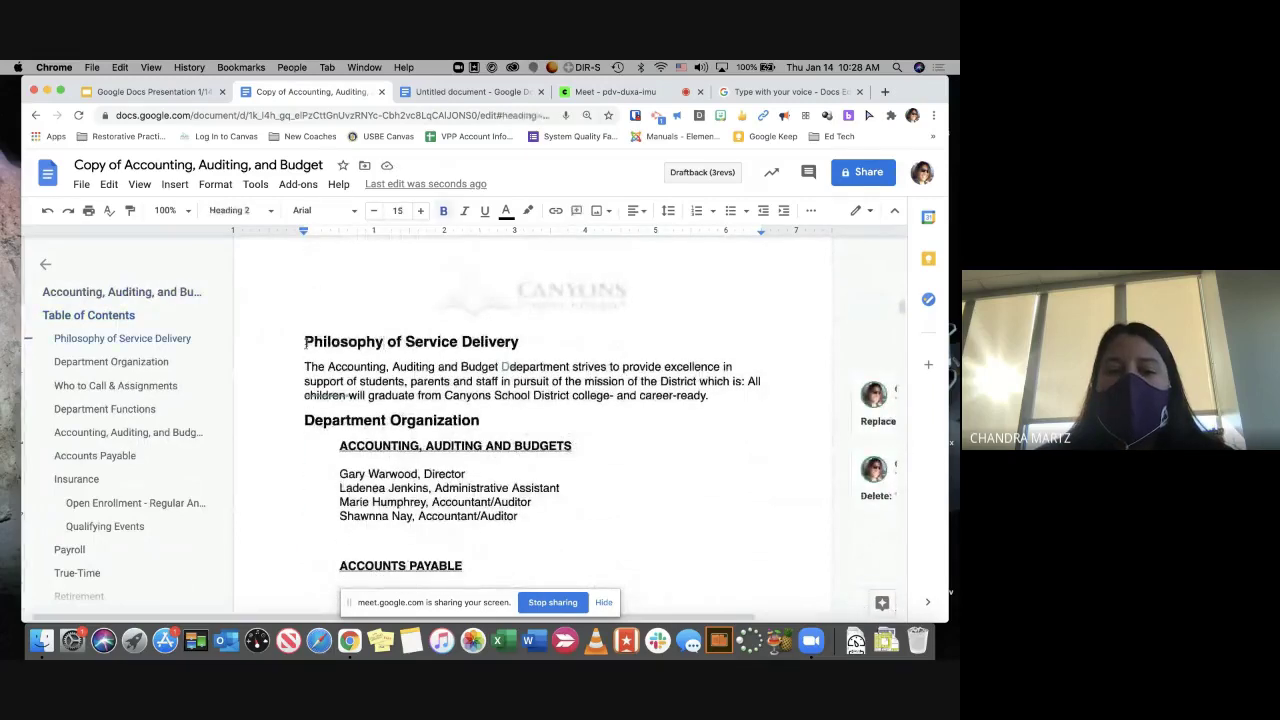
pyautogui.moveTo(304, 341); pyautogui.dragTo(519, 338)
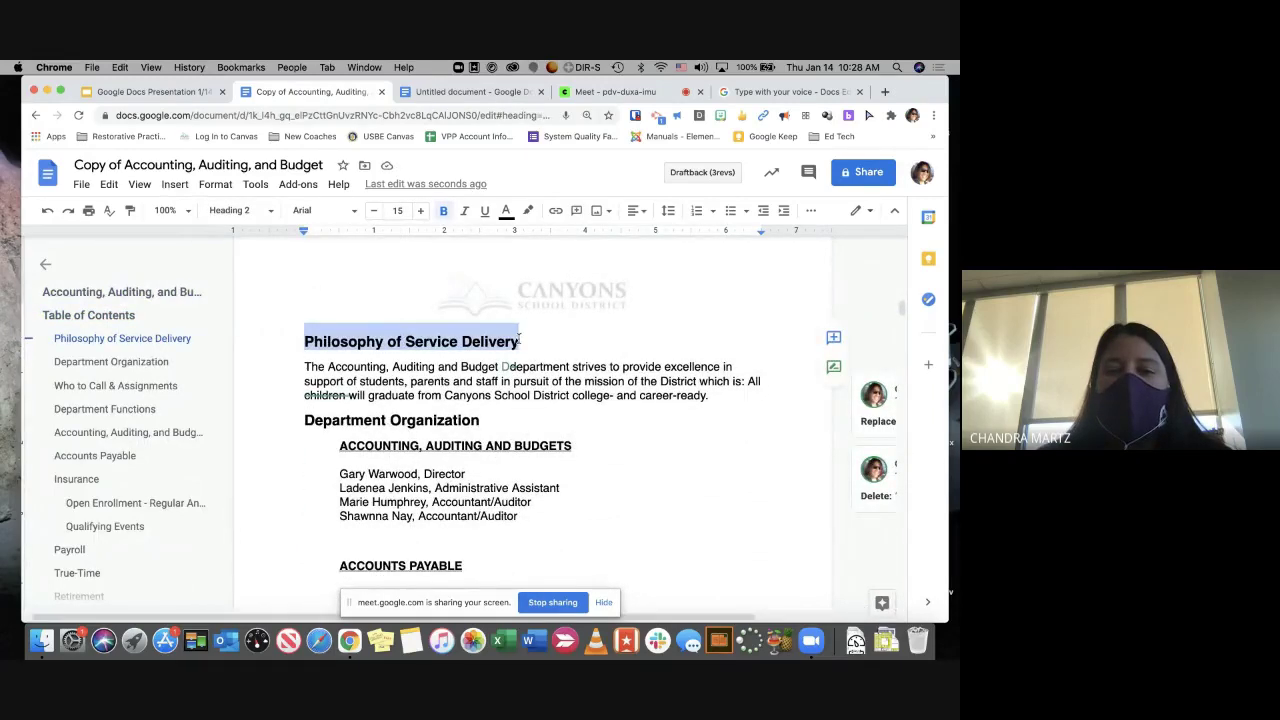
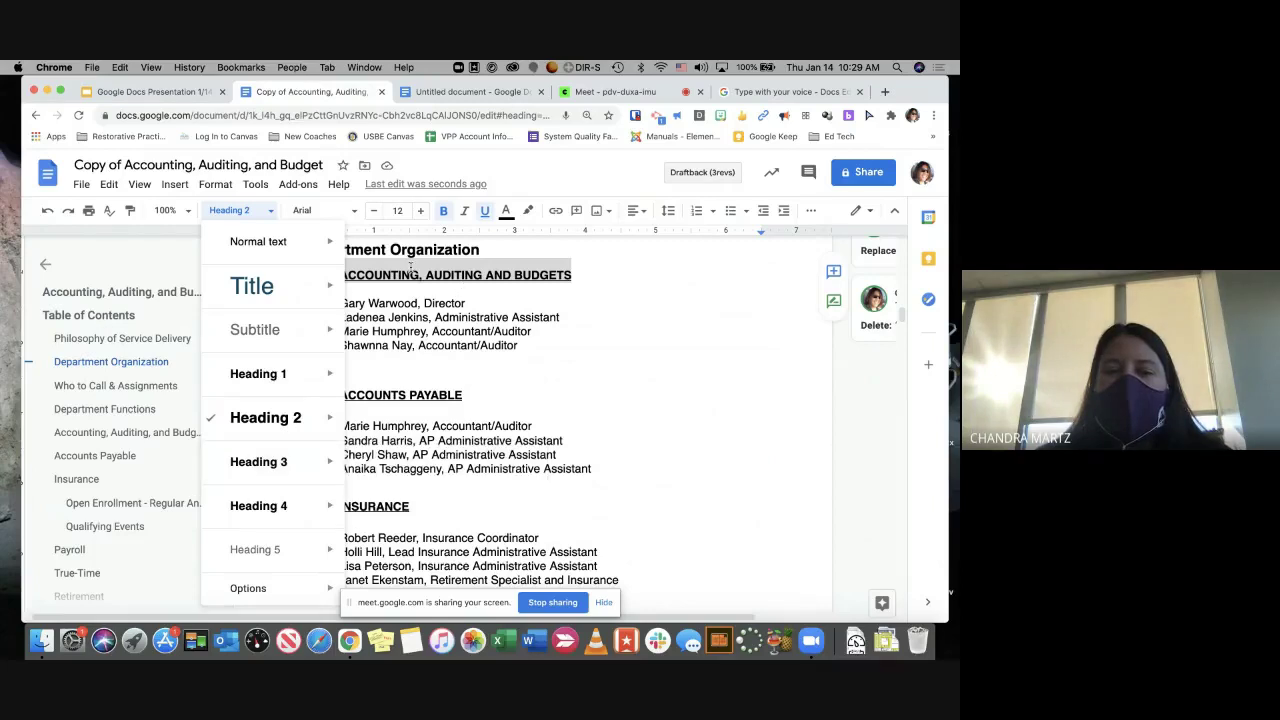
# - Update Heading 3 to match this heading and set the four staff names to Normal text
pyautogui.moveTo(298, 452)
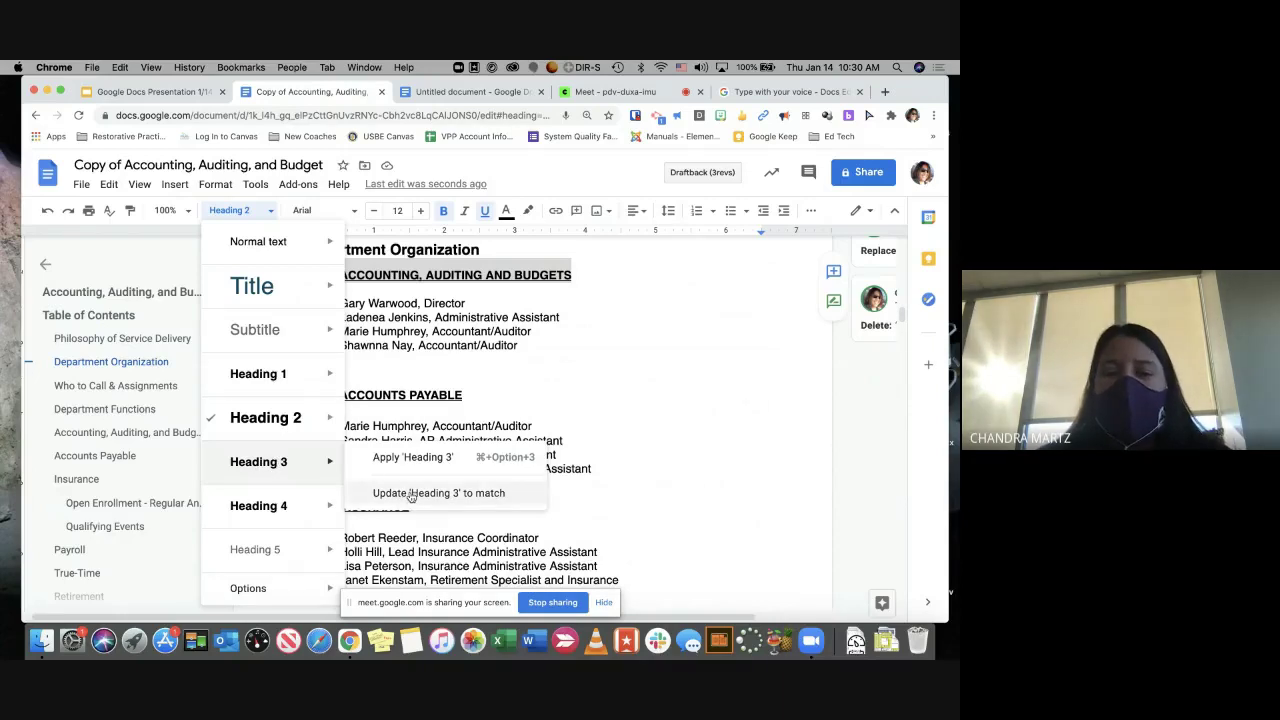
pyautogui.click(411, 494)
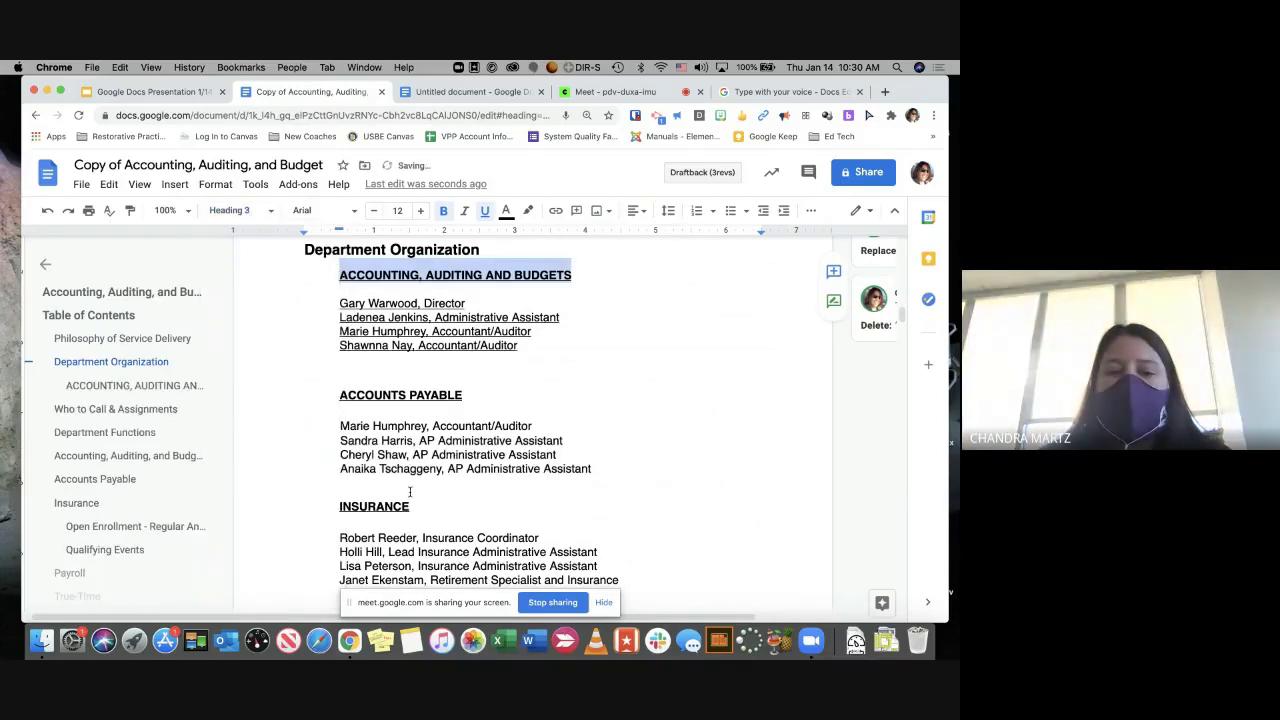
pyautogui.moveTo(339, 303); pyautogui.dragTo(521, 348)
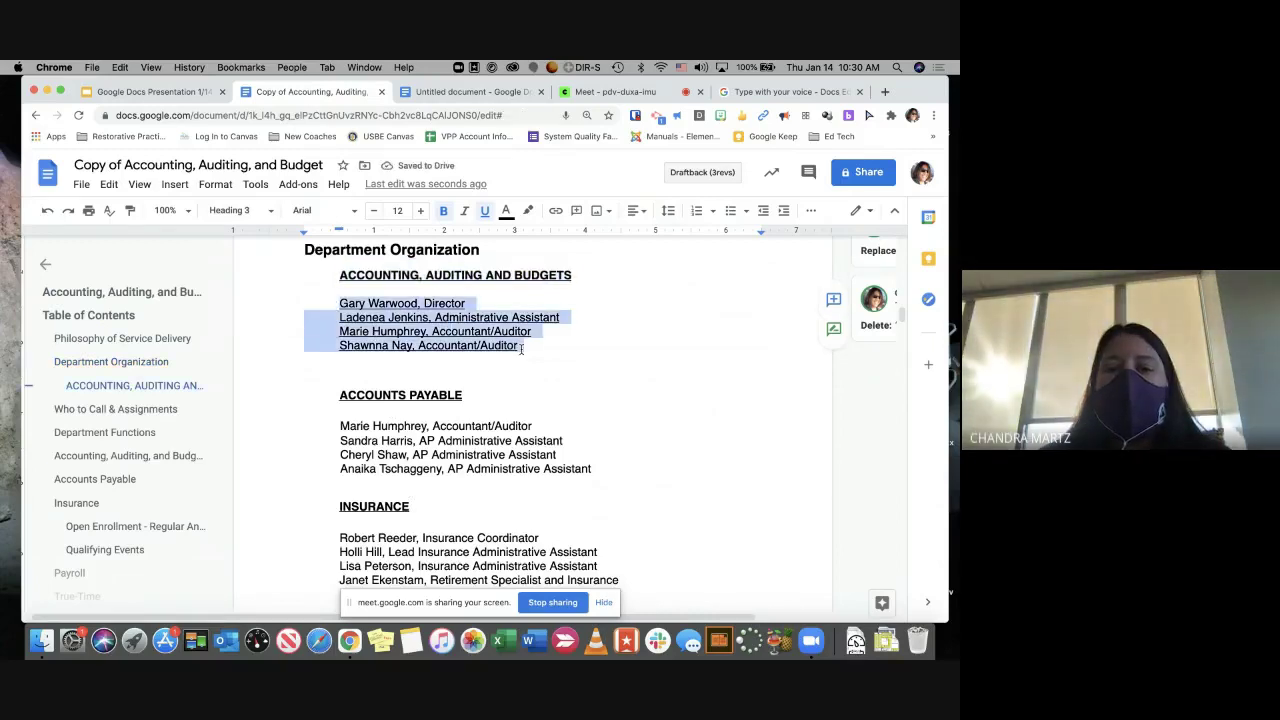
pyautogui.click(240, 210)
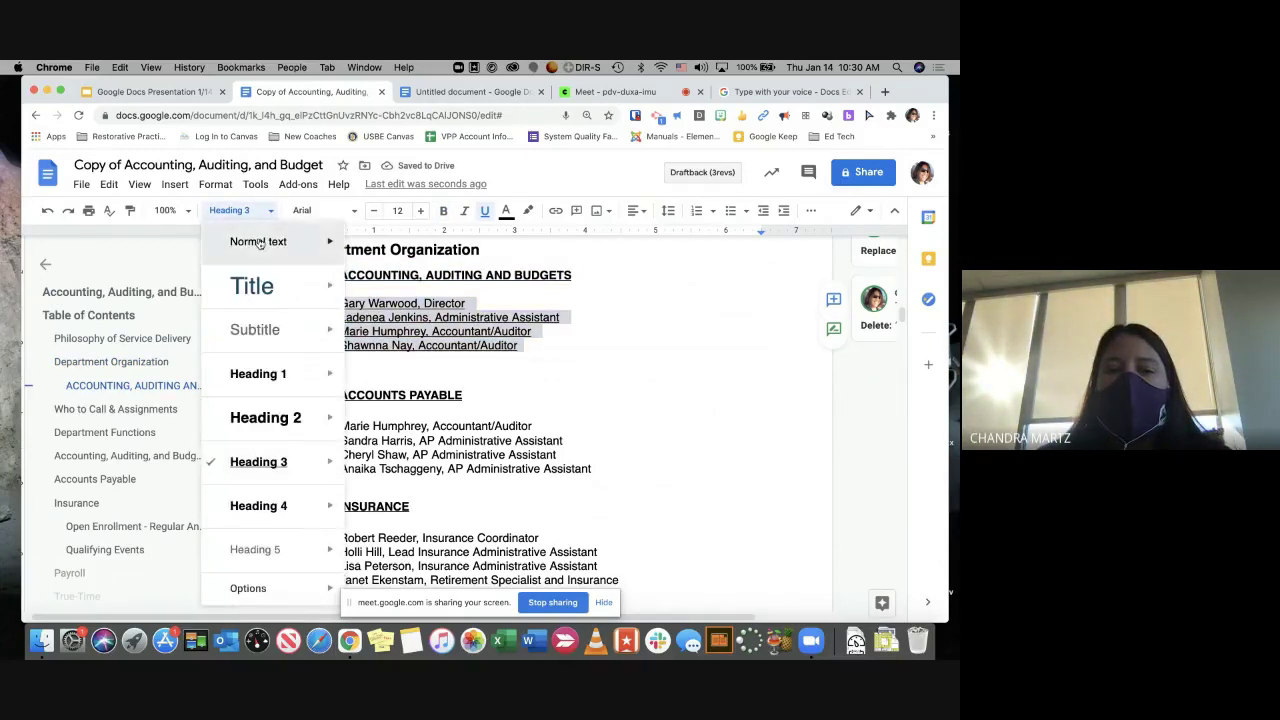
pyautogui.click(258, 241)
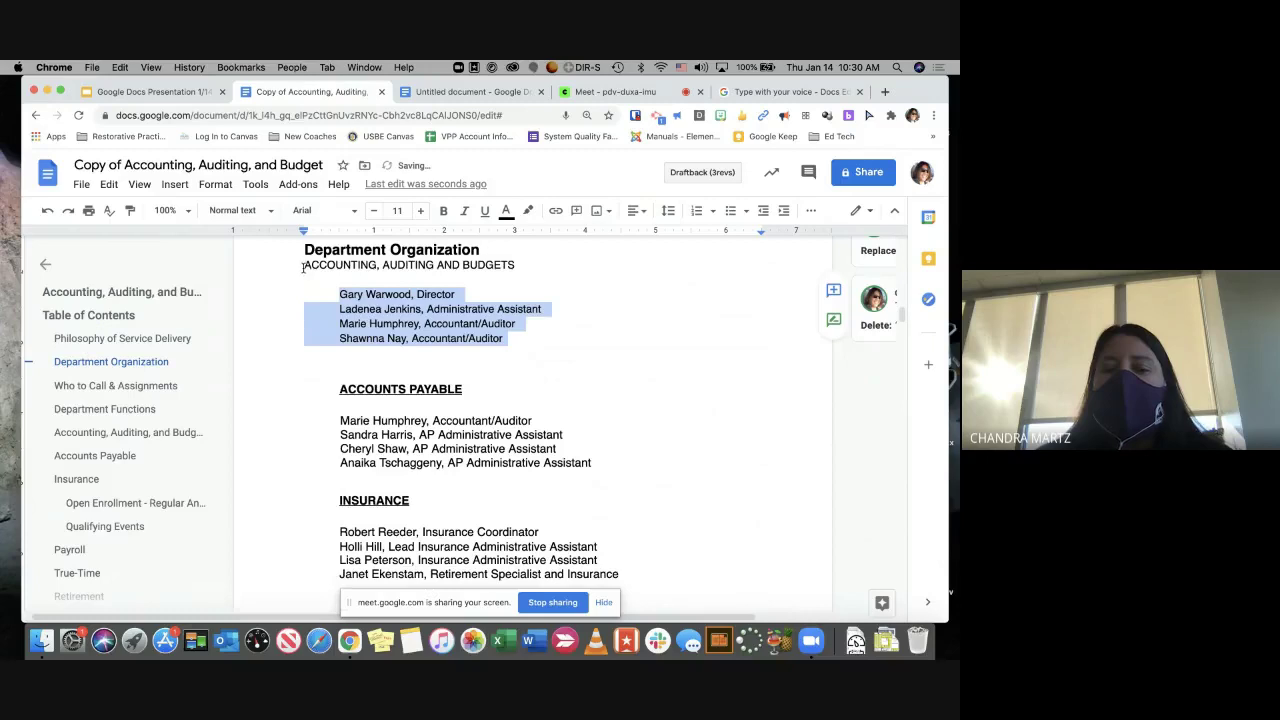
# - Apply Heading 3 to the ACCOUNTING, AUDITING AND BUDGETS line
pyautogui.scroll(1, 302, 264)
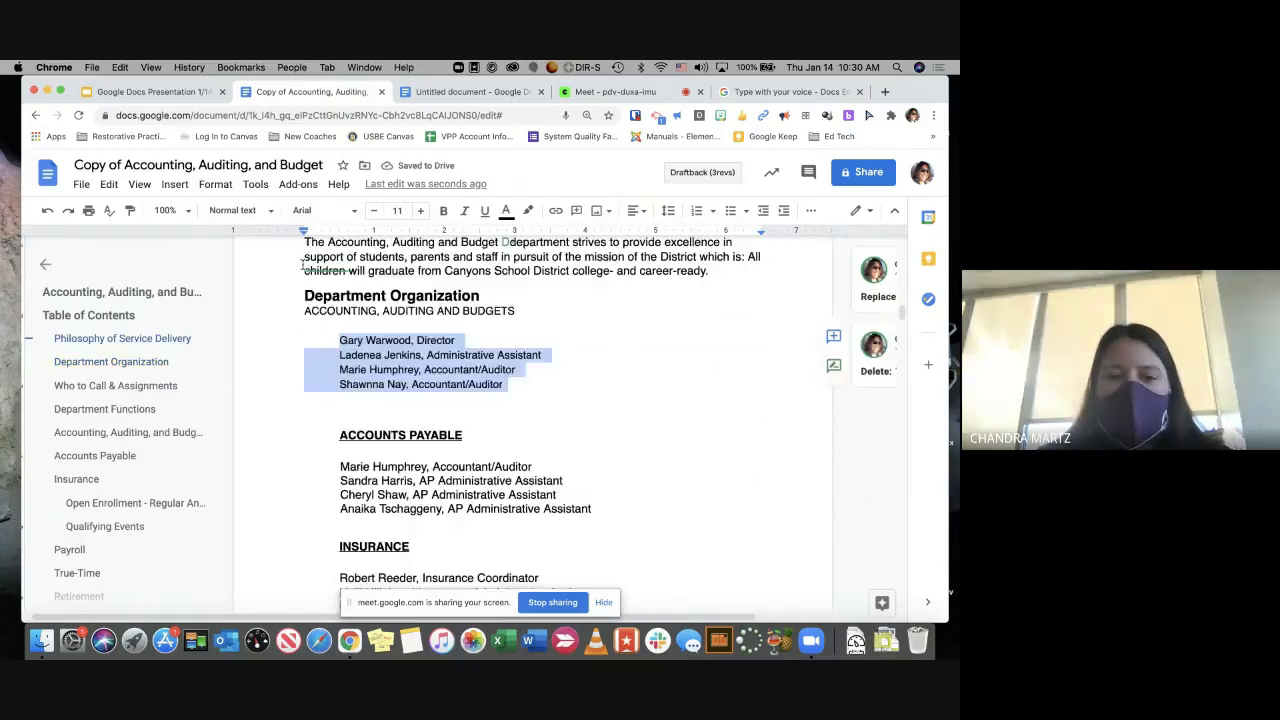
pyautogui.moveTo(304, 312); pyautogui.dragTo(517, 316)
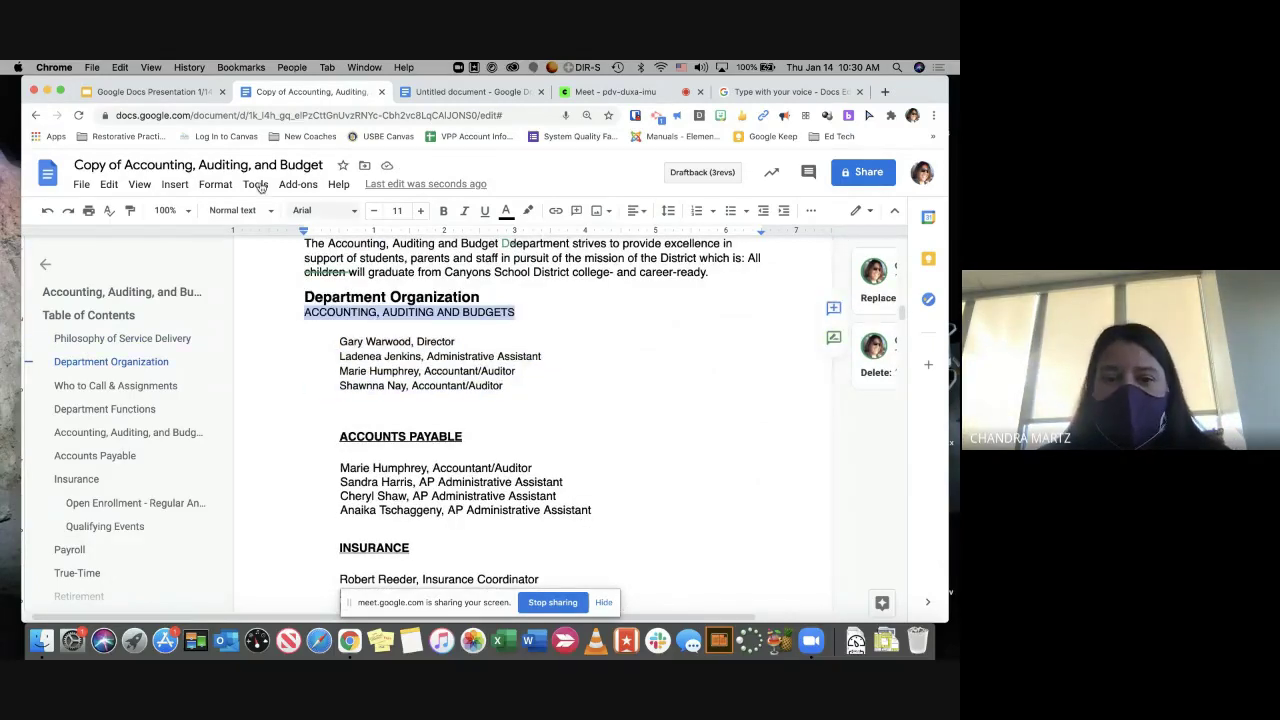
pyautogui.click(240, 210)
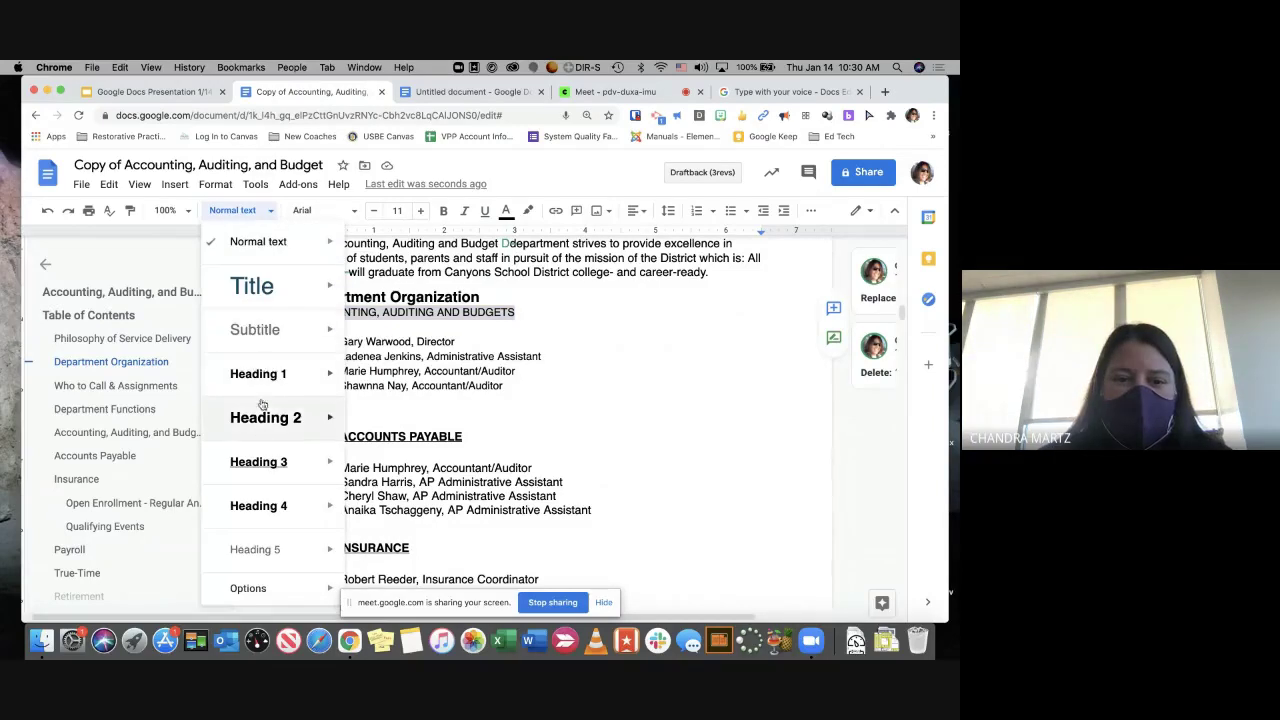
pyautogui.click(258, 461)
# - Toggle Keep with next on the first staff name line and recheck the ACCOUNTING heading
pyautogui.click(328, 352)
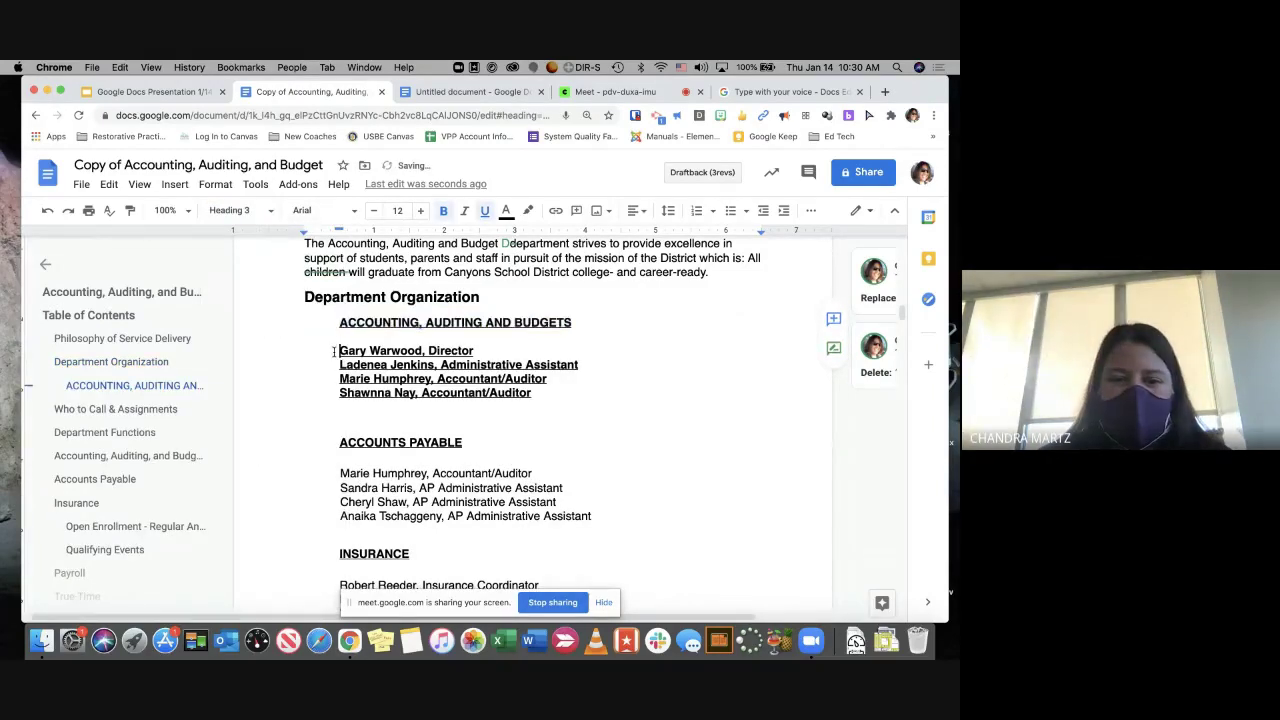
pyautogui.click(674, 213)
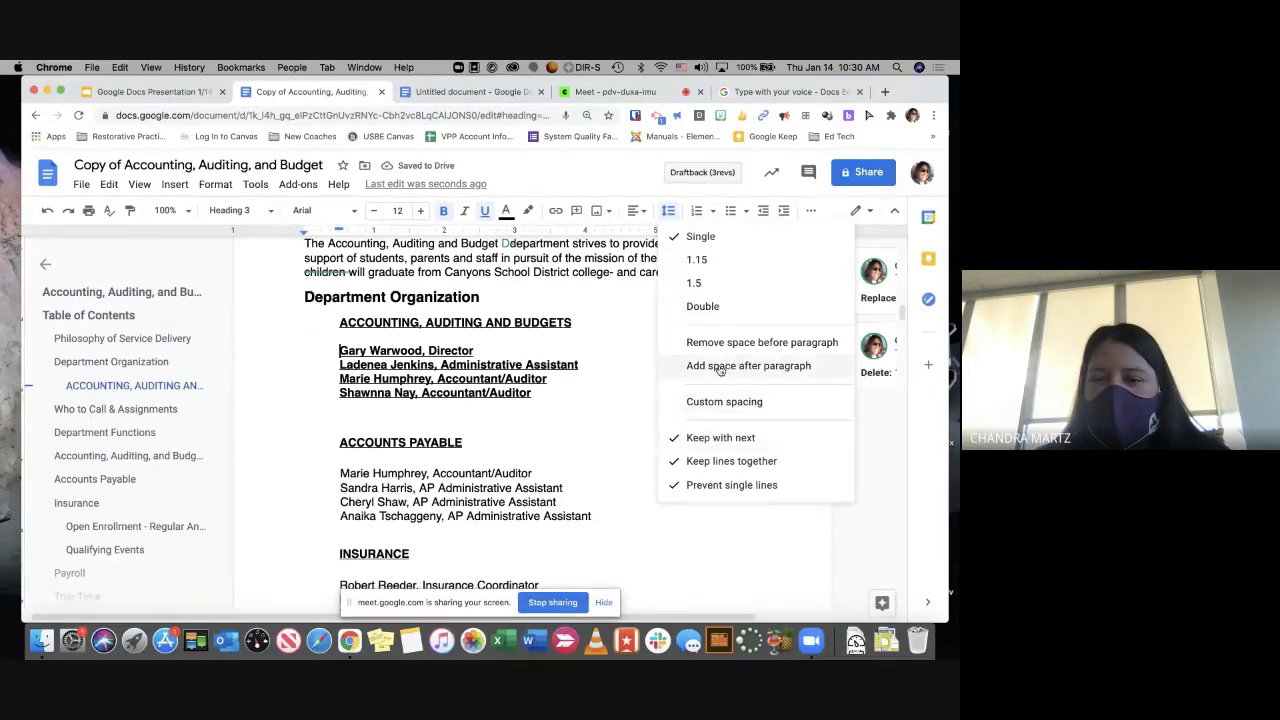
pyautogui.click(705, 437)
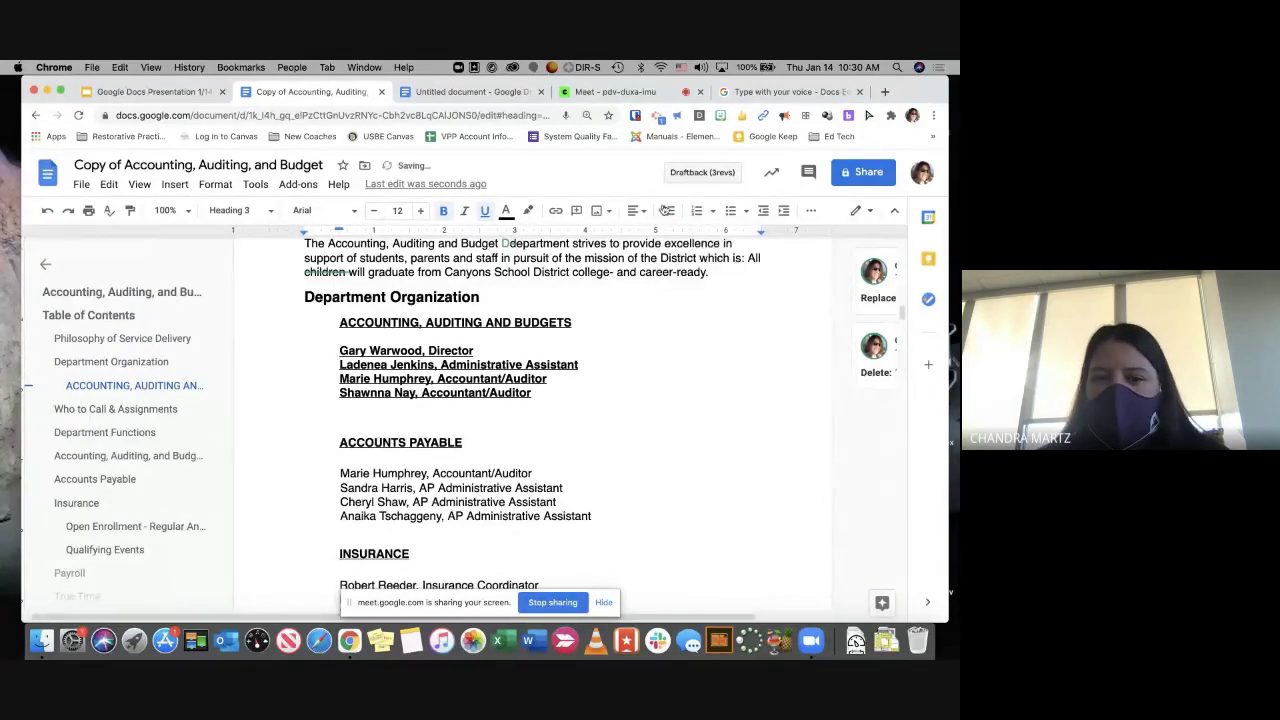
pyautogui.click(240, 210)
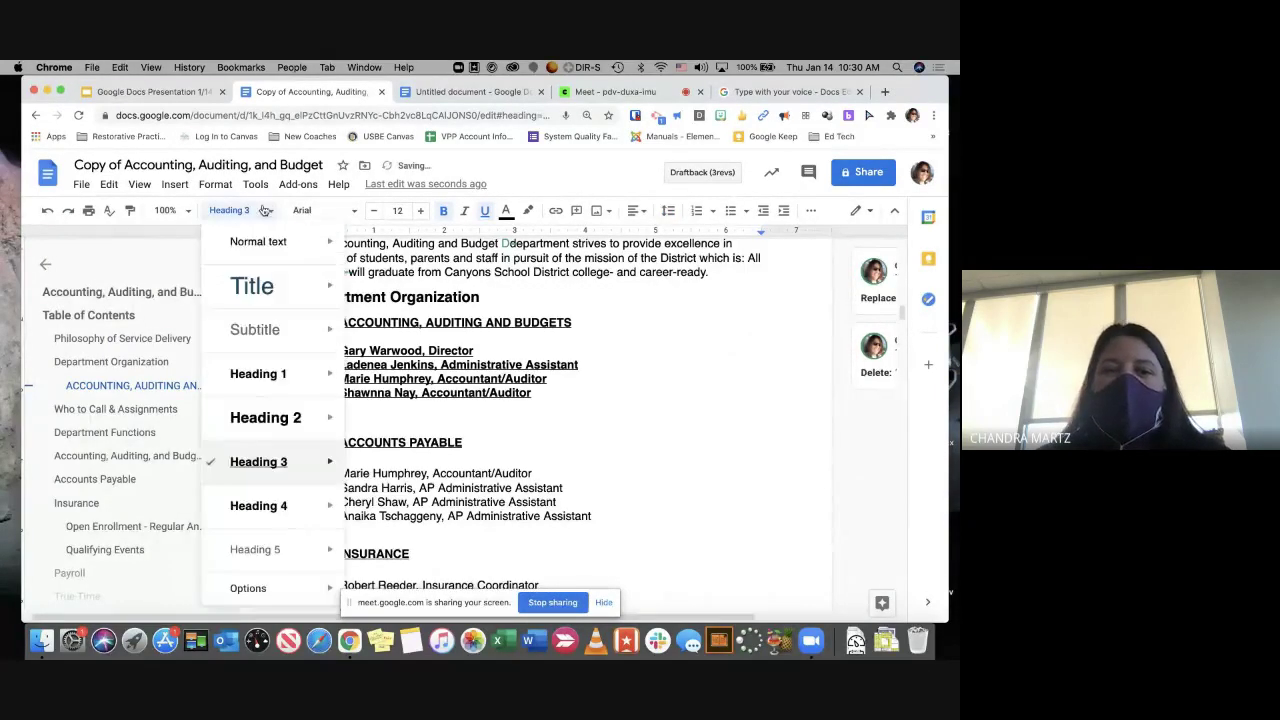
pyautogui.click(559, 402)
pyautogui.moveTo(580, 322); pyautogui.dragTo(339, 322)
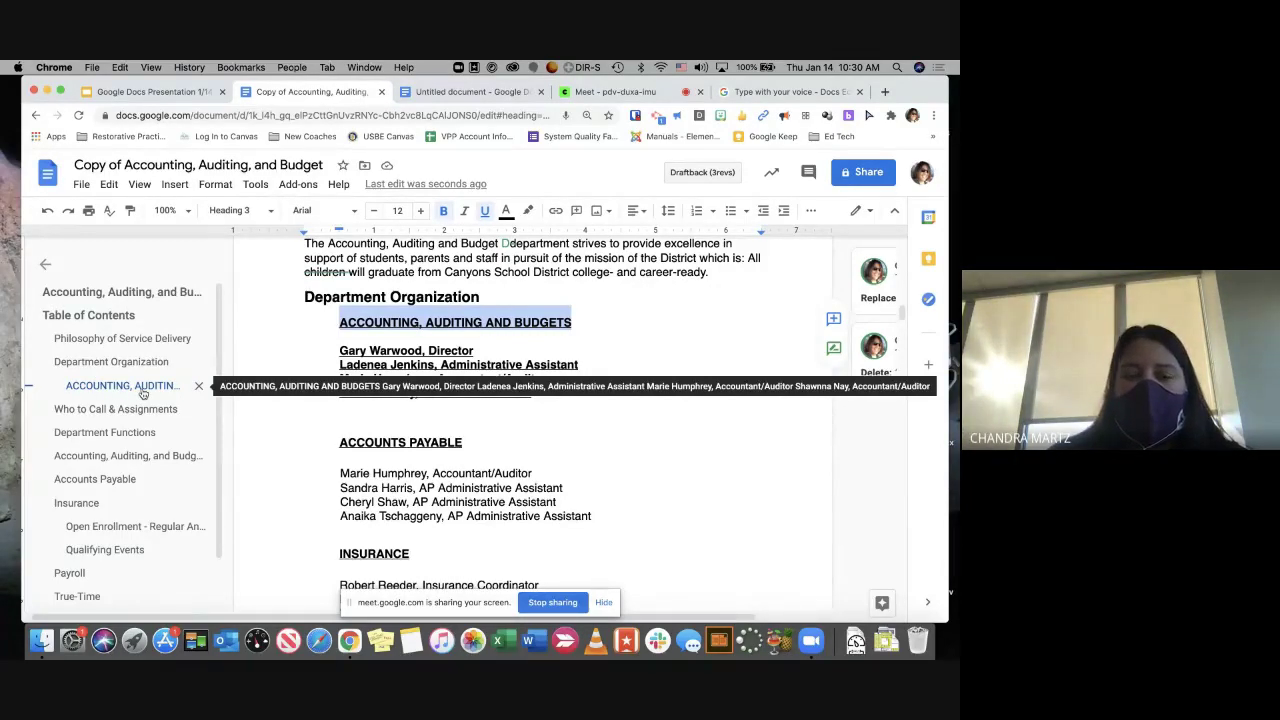
pyautogui.click(296, 407)
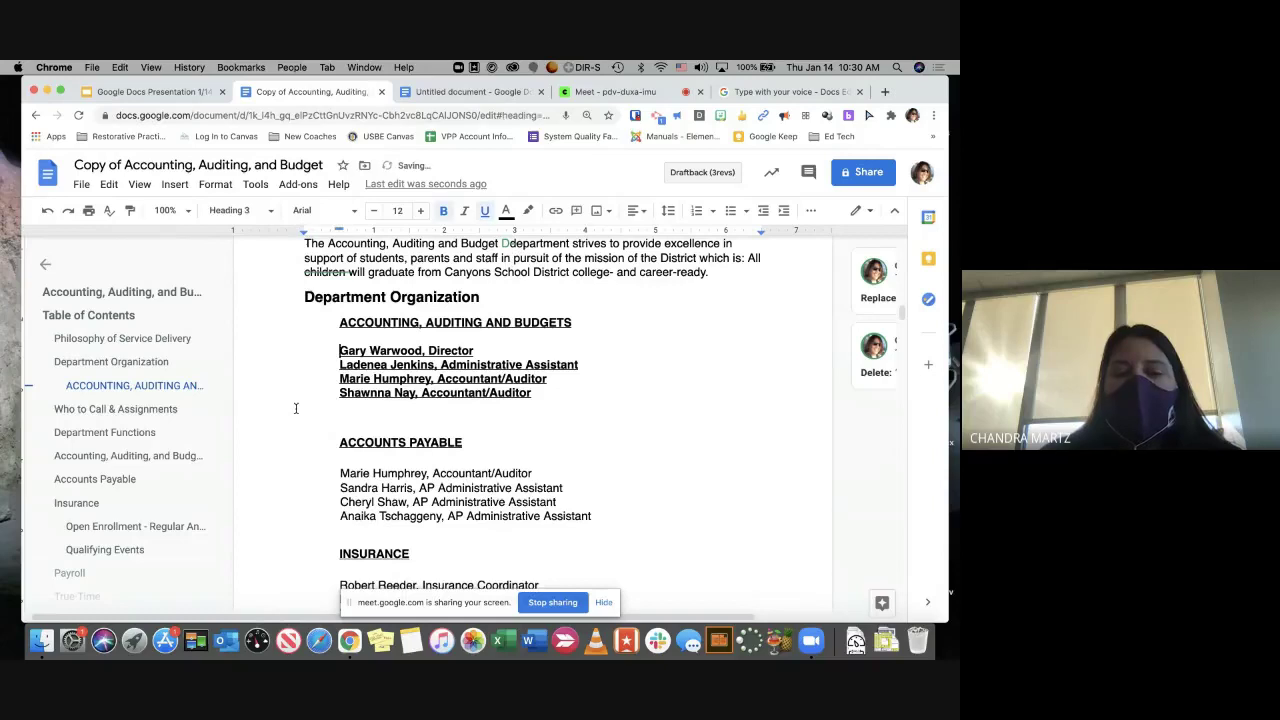
# - Undo and redo the formatting change, then remove the ACCOUNTING entry from the outline
pyautogui.hotkey('ctrl', 'z')
pyautogui.press('super+shift+z')
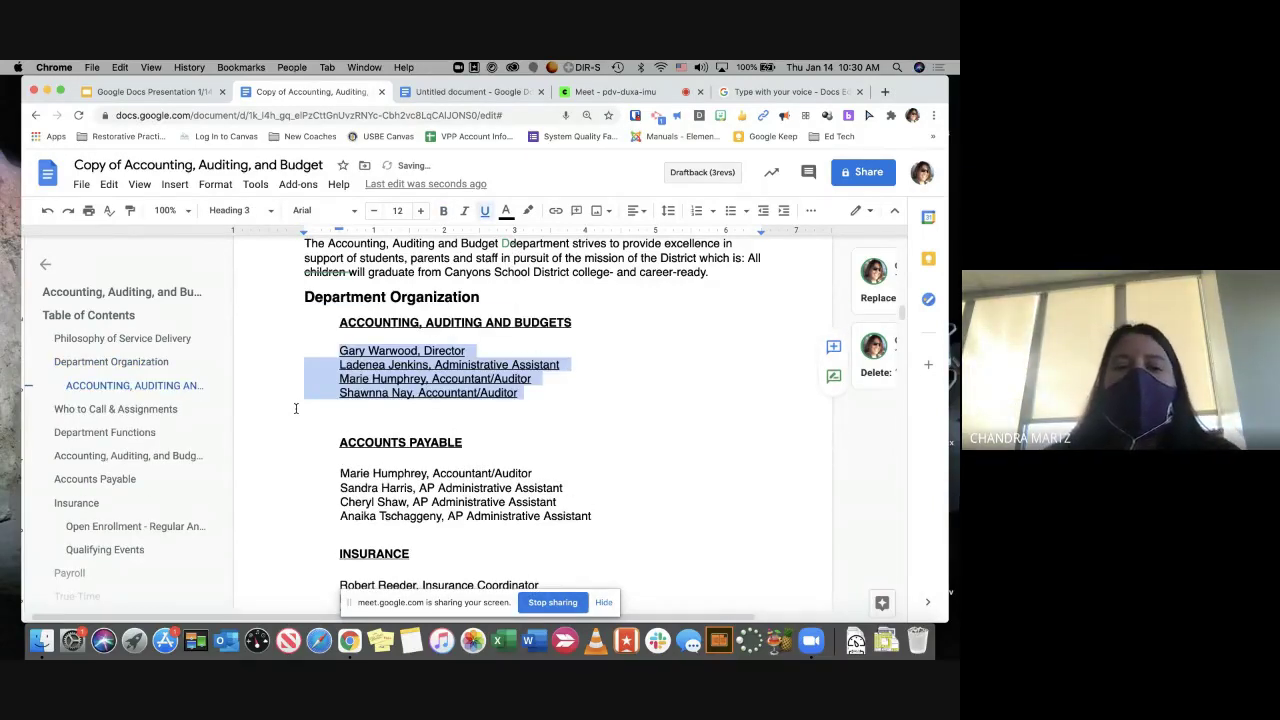
pyautogui.scroll(2, 295, 405)
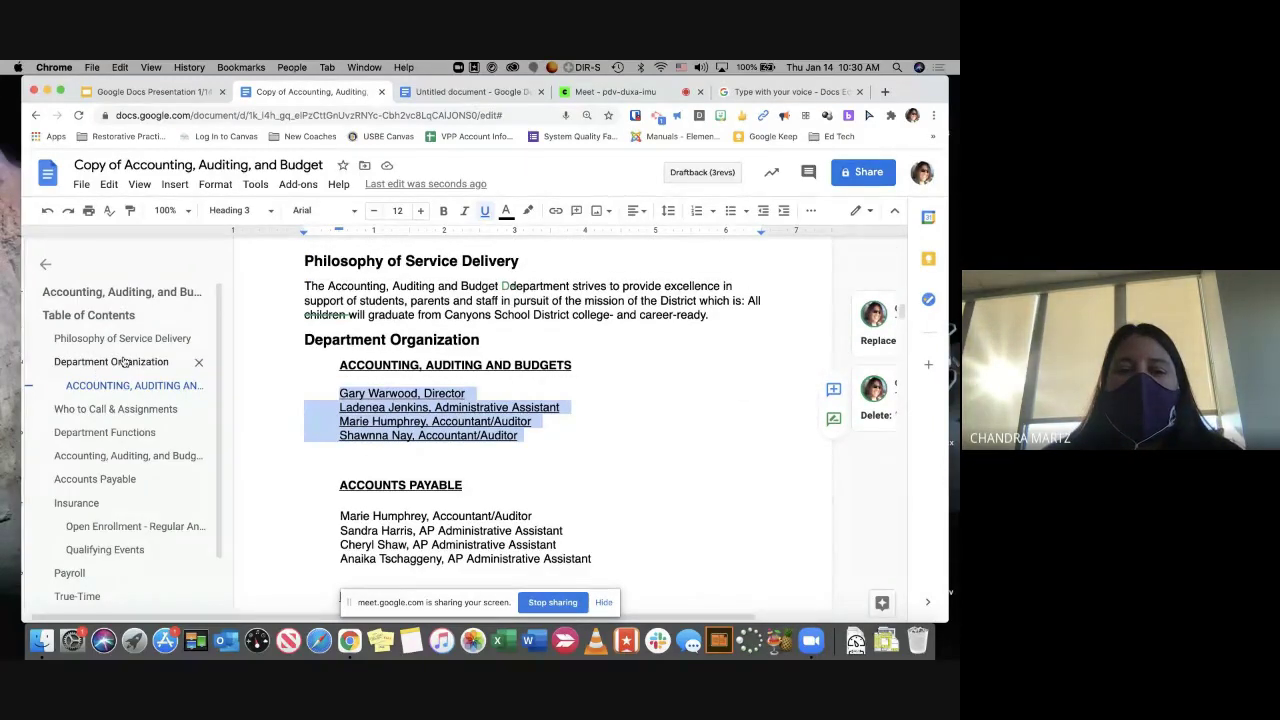
pyautogui.click(200, 386)
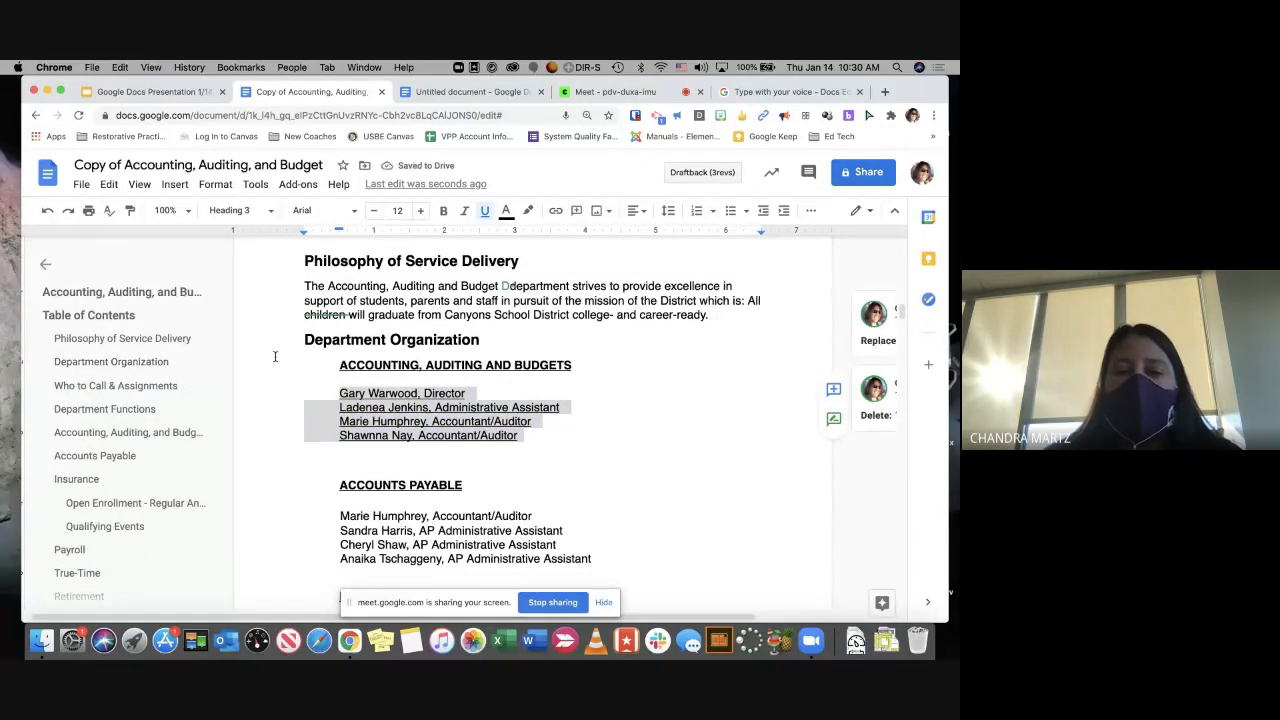
pyautogui.scroll(-1, 275, 356)
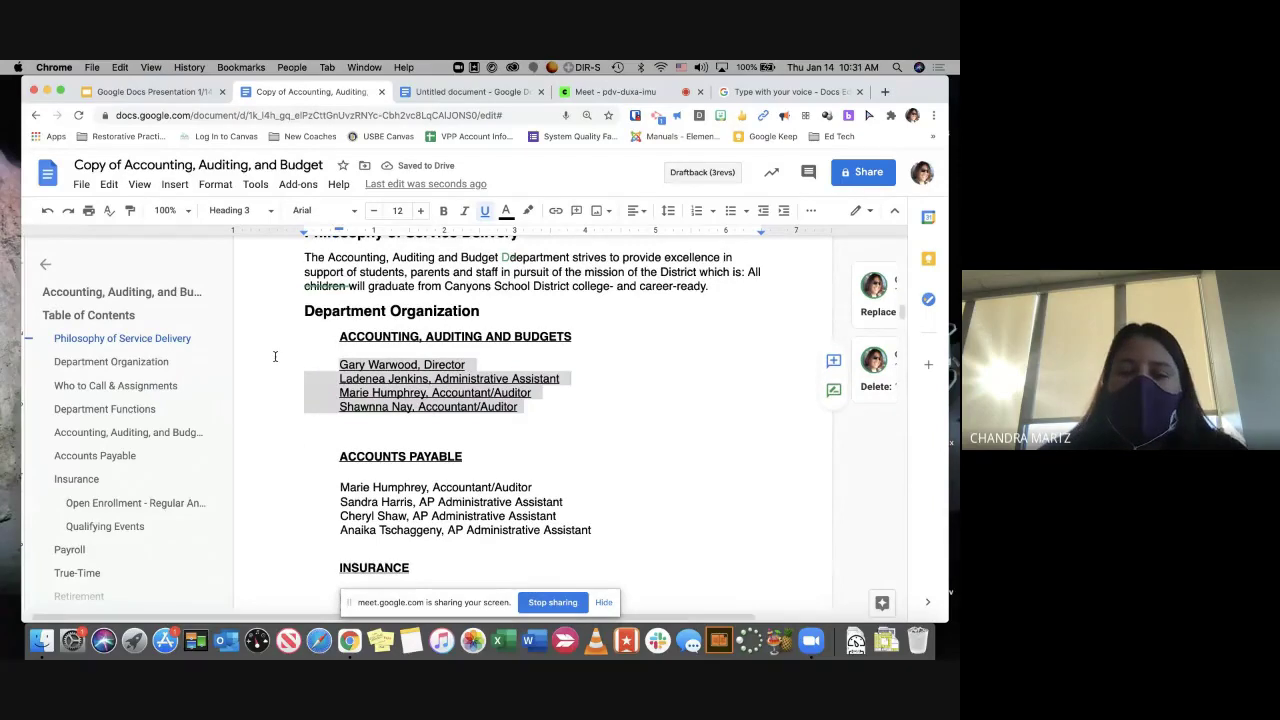
pyautogui.moveTo(338, 336); pyautogui.dragTo(578, 336)
pyautogui.click(578, 336)
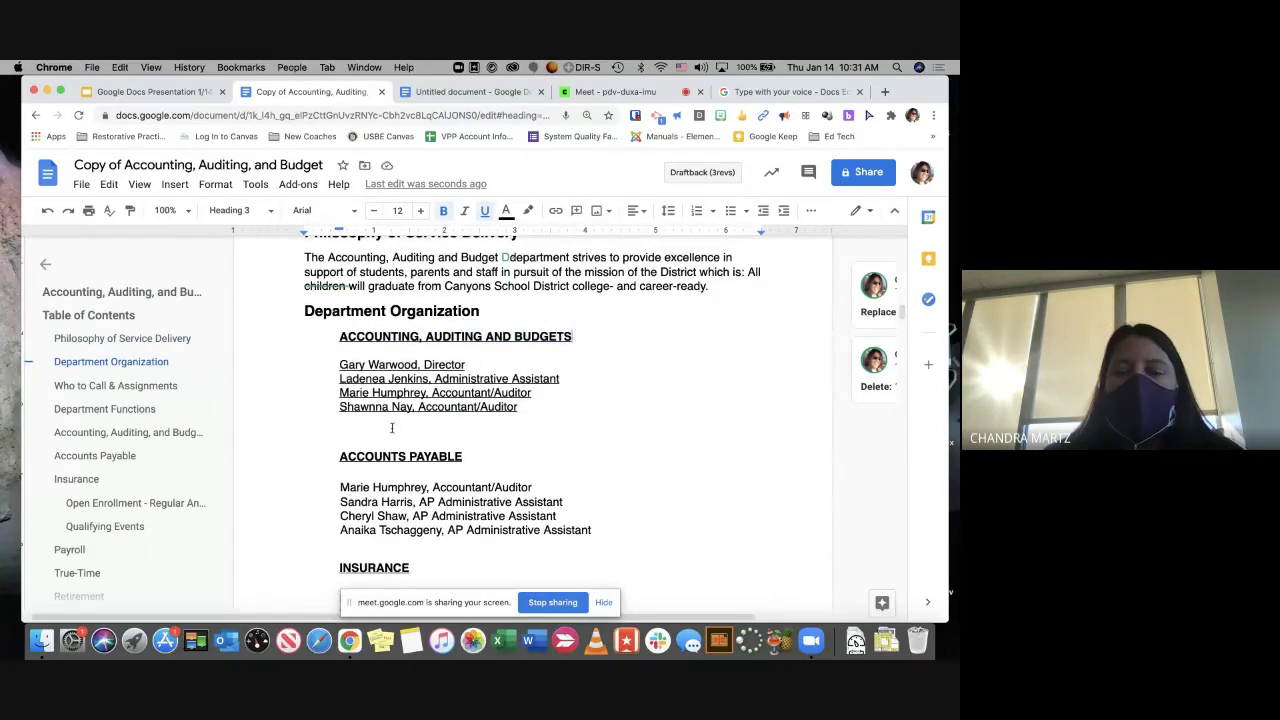
pyautogui.scroll(-1, 391, 427)
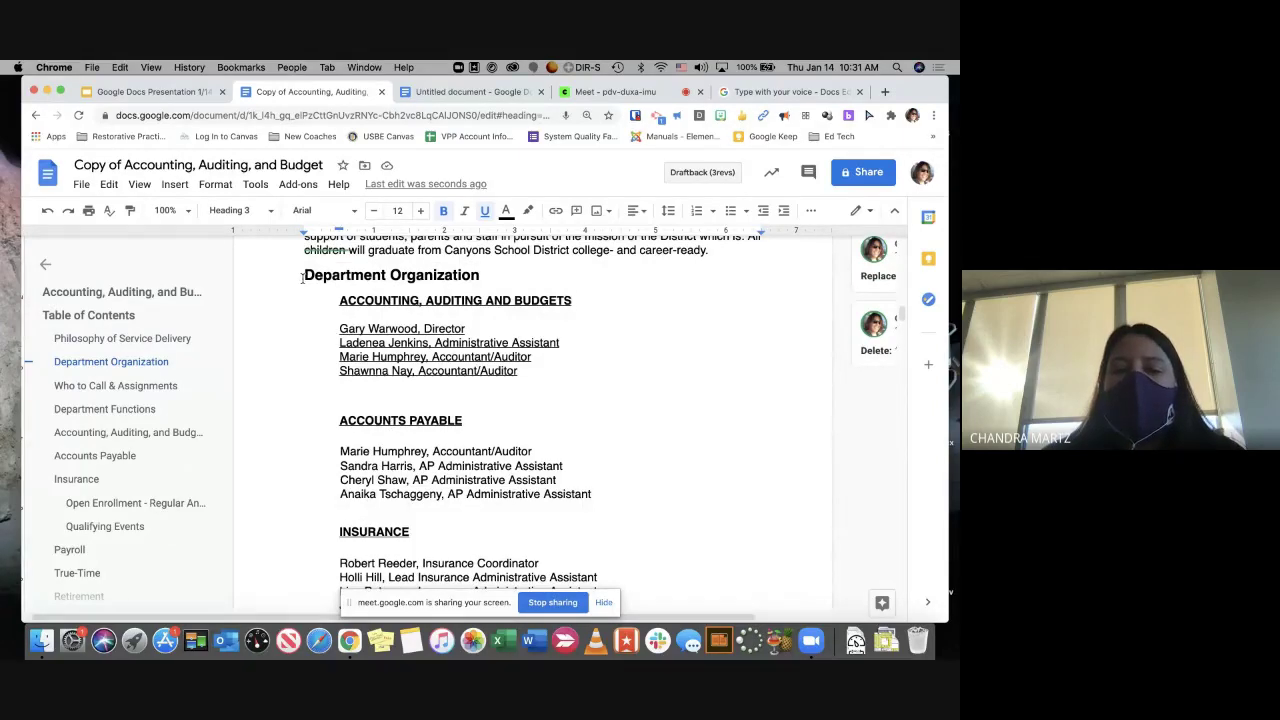
pyautogui.moveTo(302, 277); pyautogui.dragTo(480, 277)
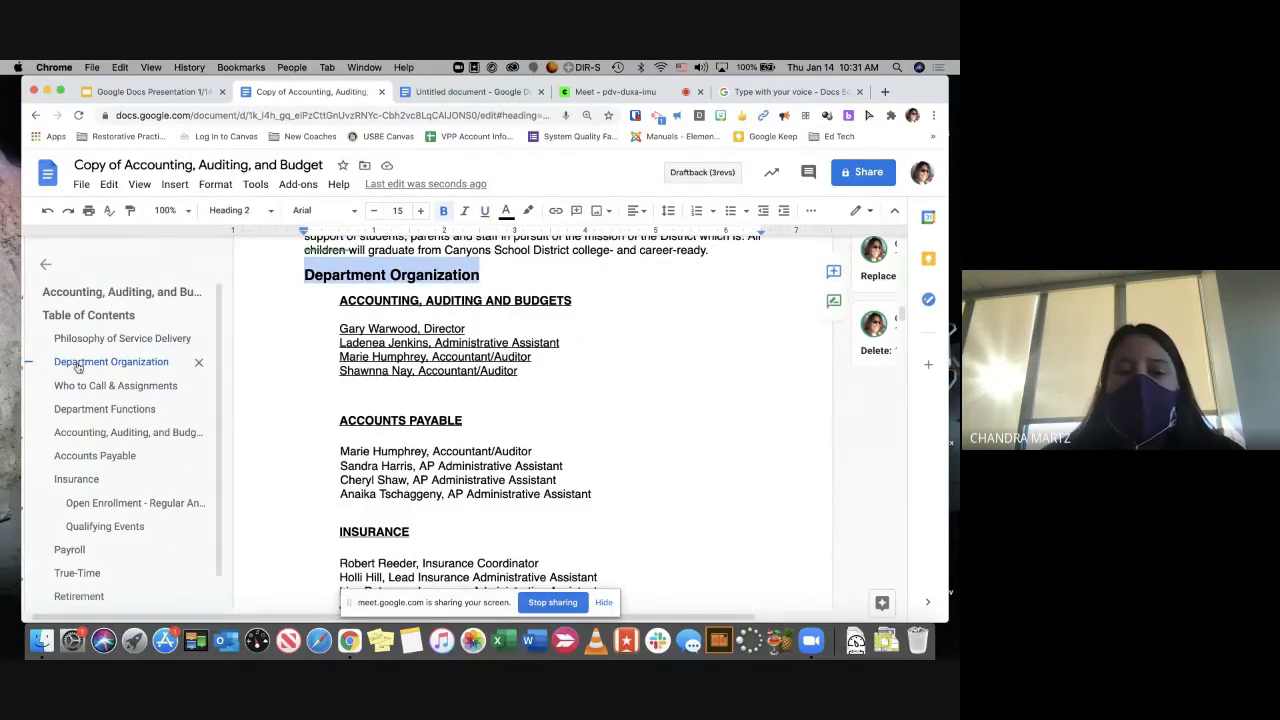
pyautogui.scroll(-1, 160, 349)
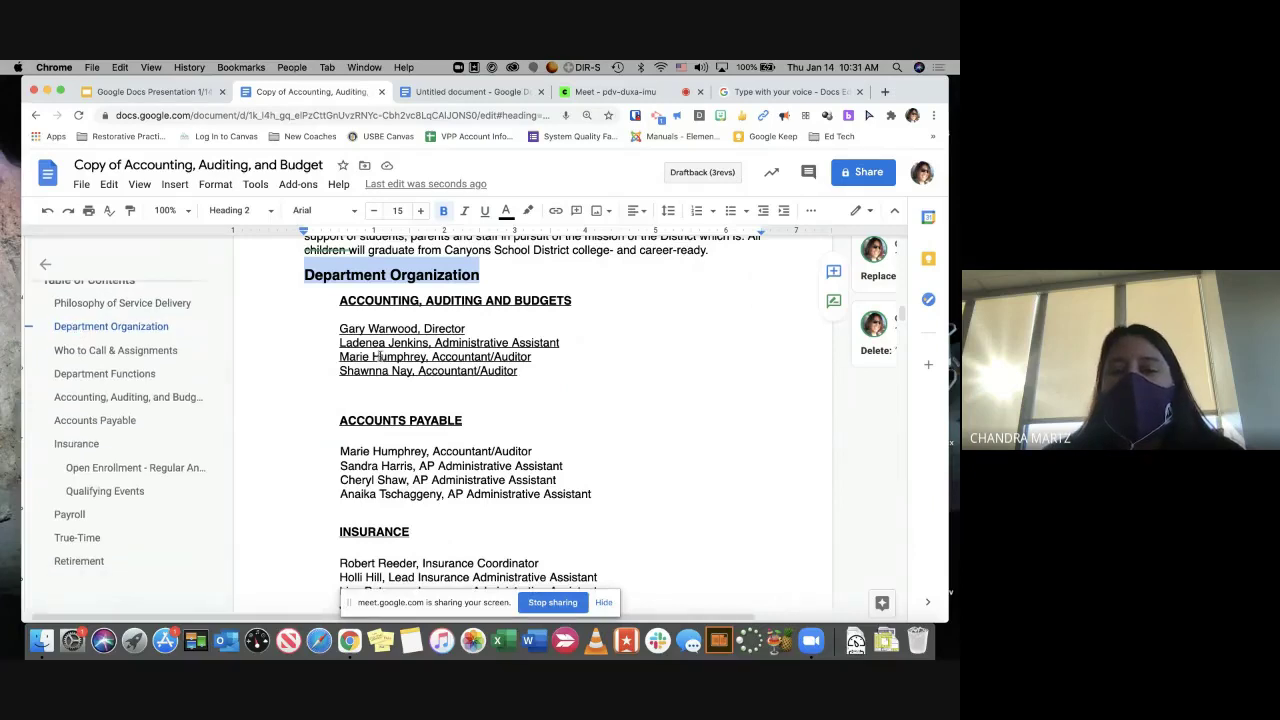
pyautogui.scroll(-2, 380, 355)
pyautogui.scroll(-3, 380, 356)
pyautogui.scroll(3, 379, 350)
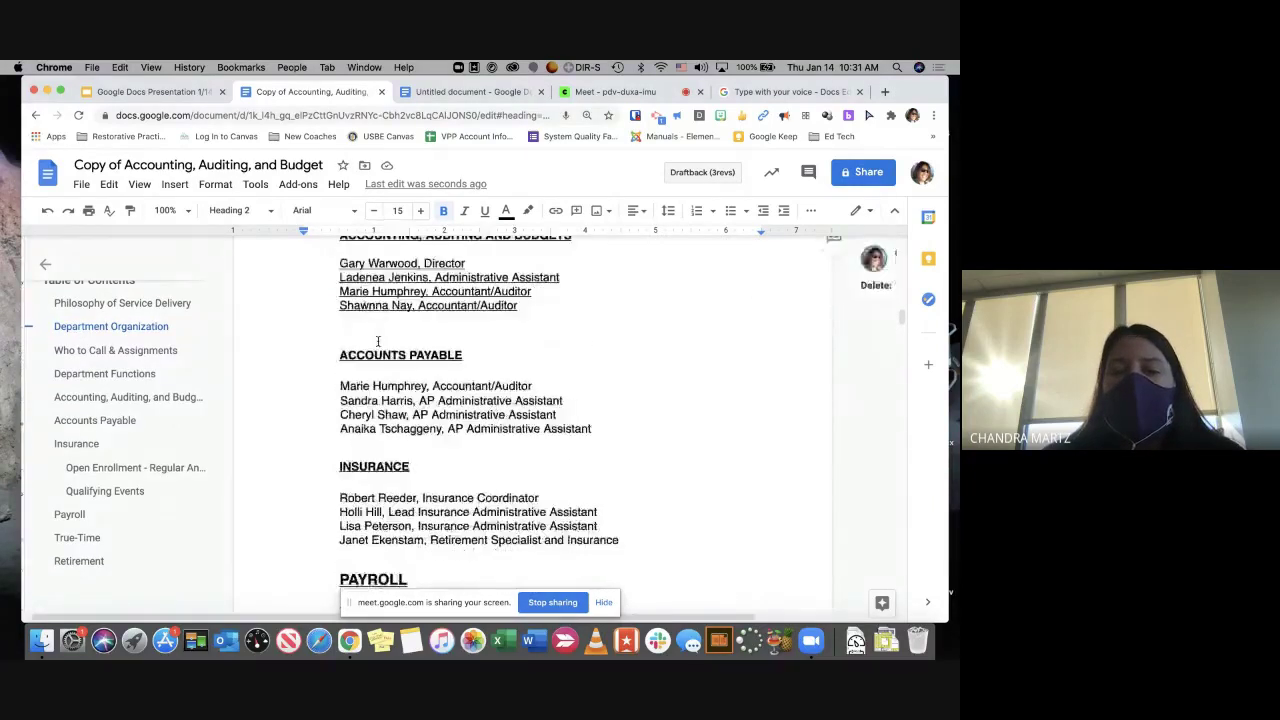
pyautogui.scroll(-2, 378, 345)
pyautogui.scroll(-3, 378, 345)
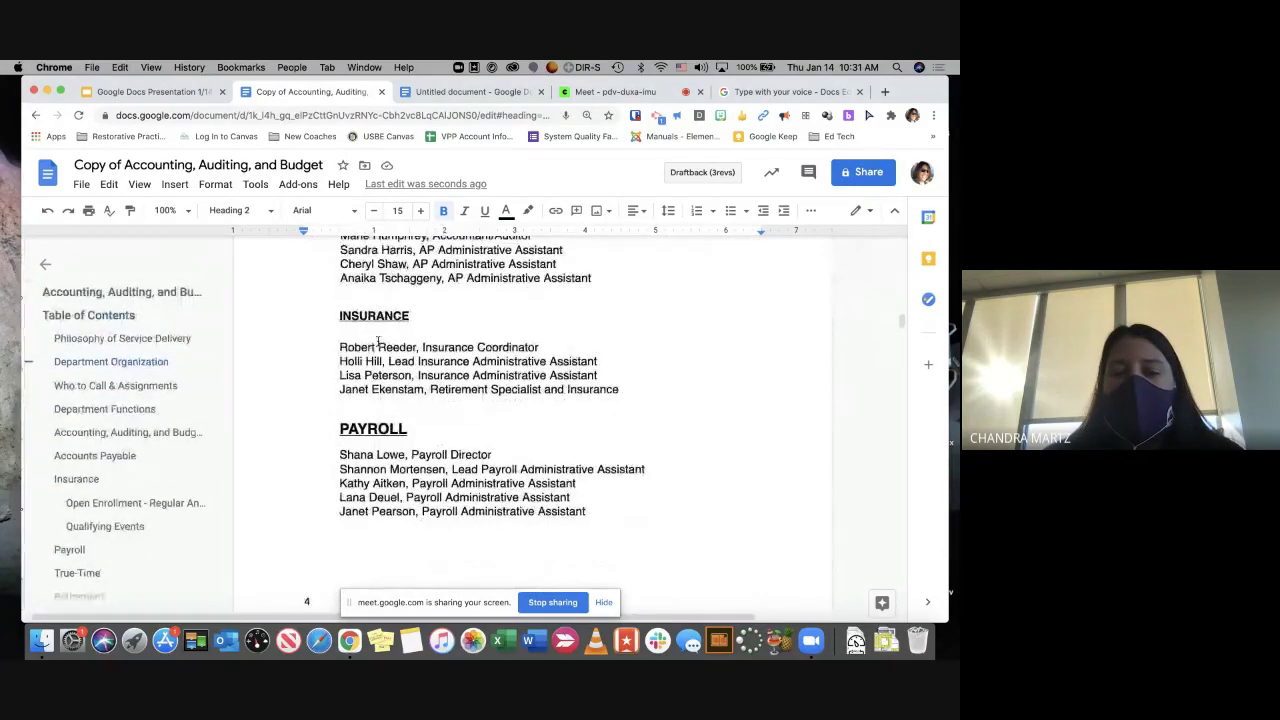
pyautogui.click(310, 332)
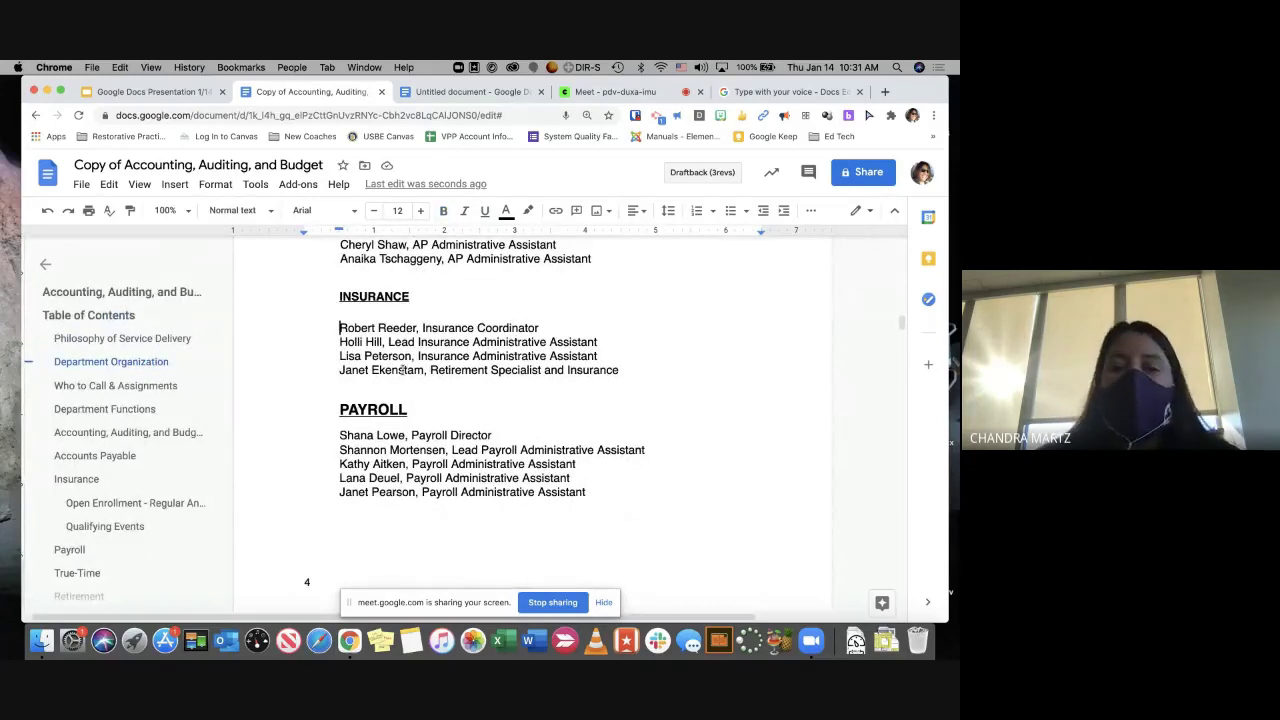
pyautogui.scroll(6, 402, 371)
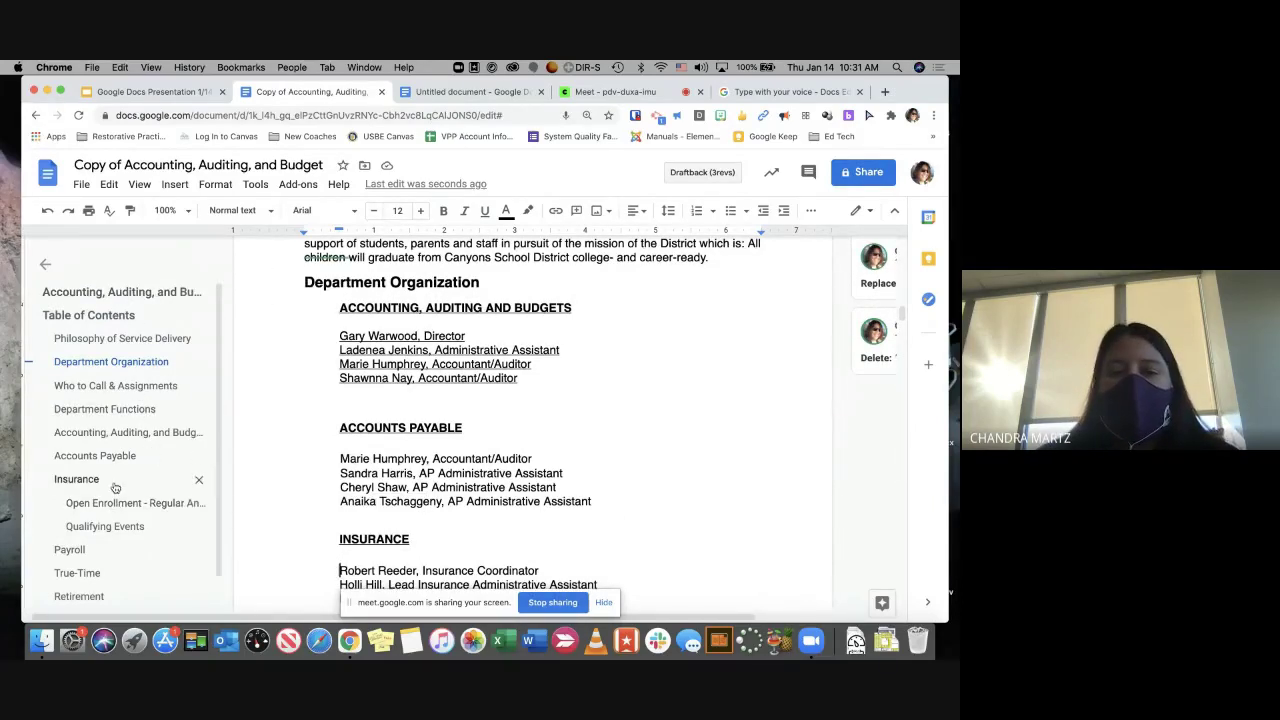
# - Insert a page break right after the Table of Contents heading
pyautogui.scroll(15, 609, 381)
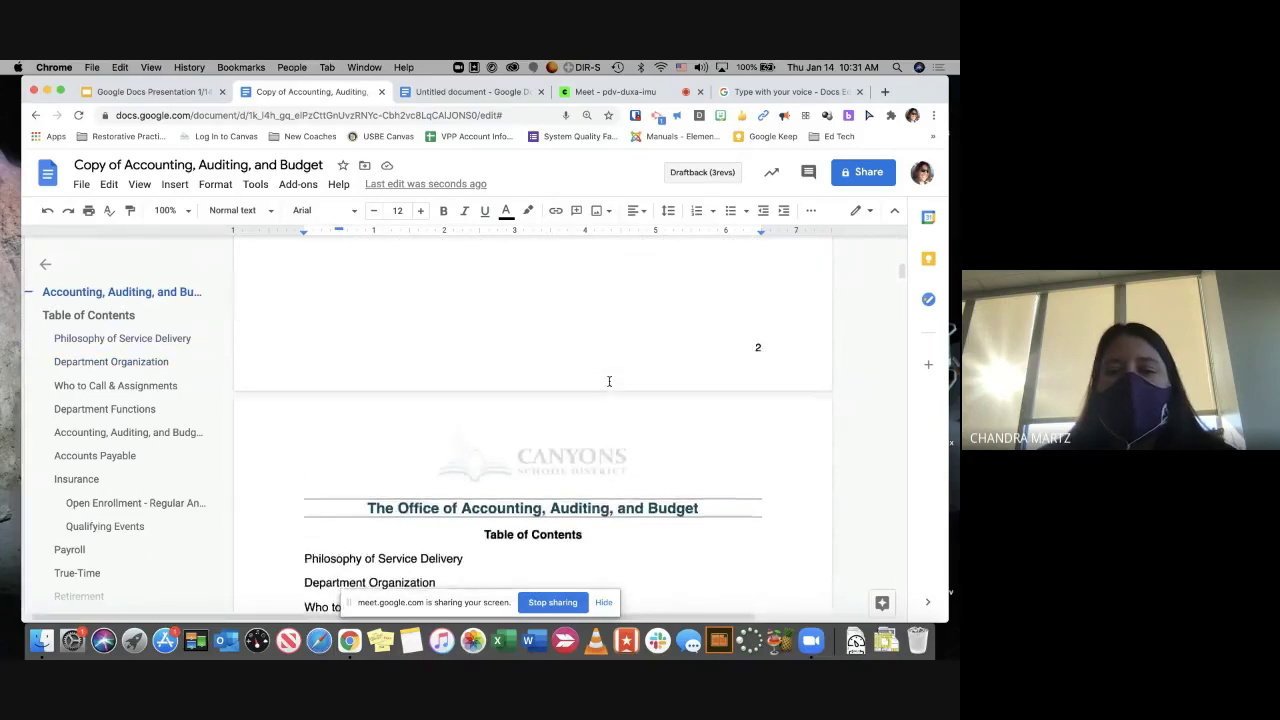
pyautogui.scroll(-5, 609, 381)
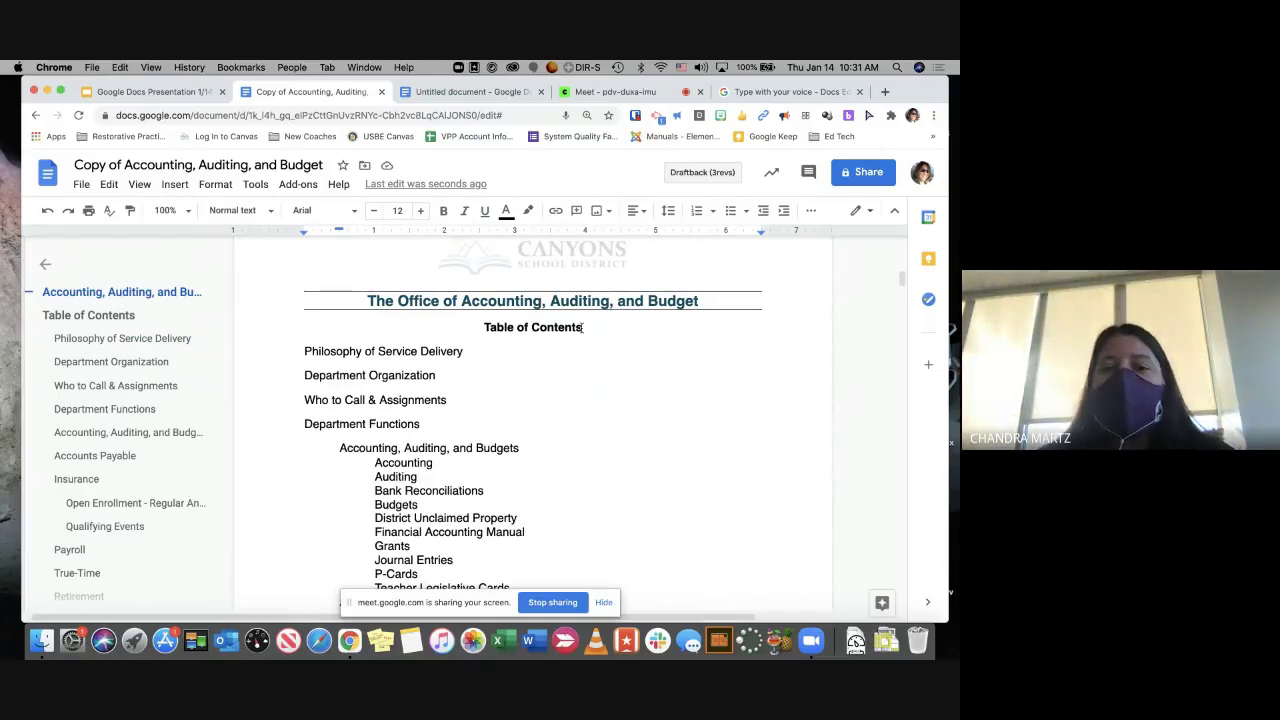
pyautogui.scroll(-2, 425, 346)
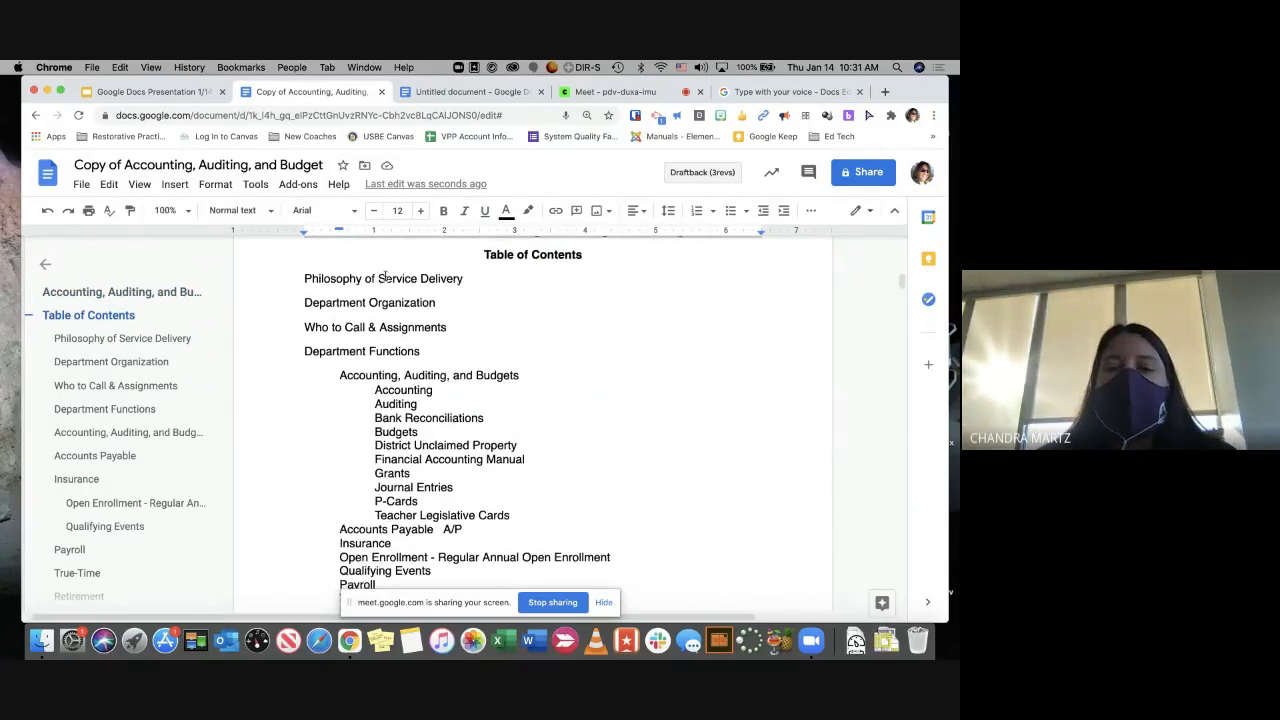
pyautogui.scroll(-3, 401, 467)
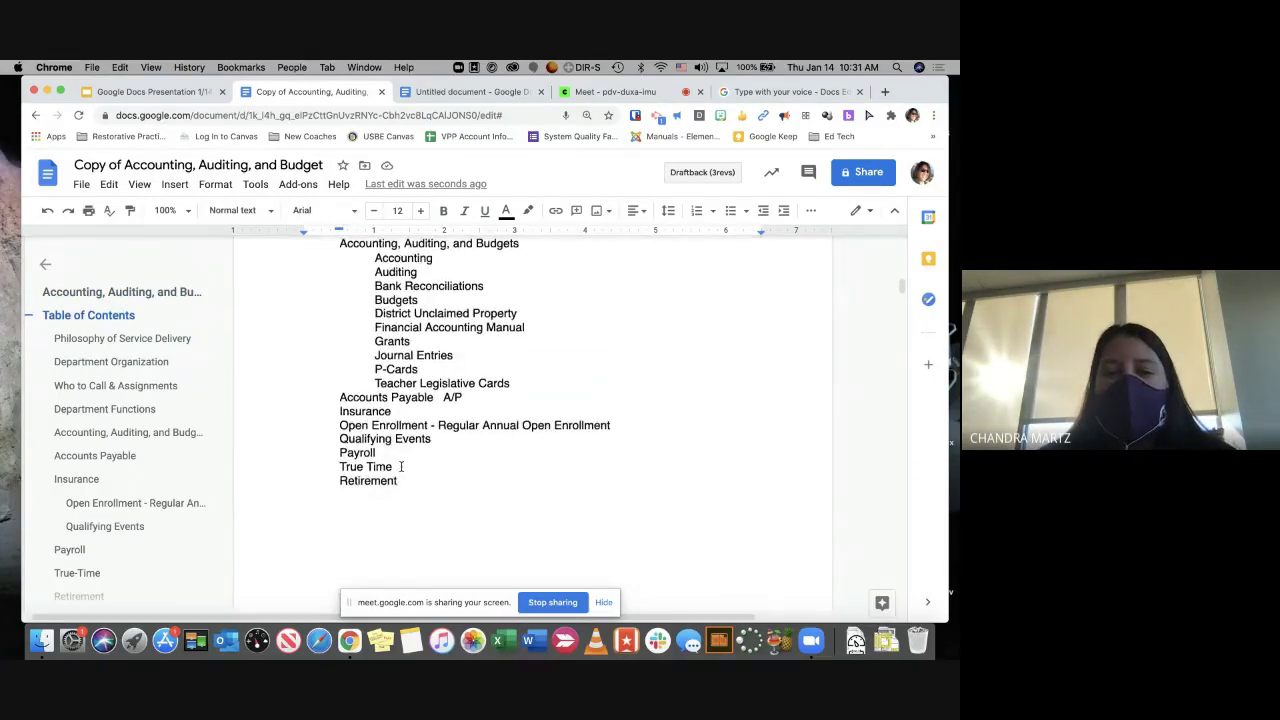
pyautogui.scroll(5, 401, 467)
pyautogui.click(594, 346)
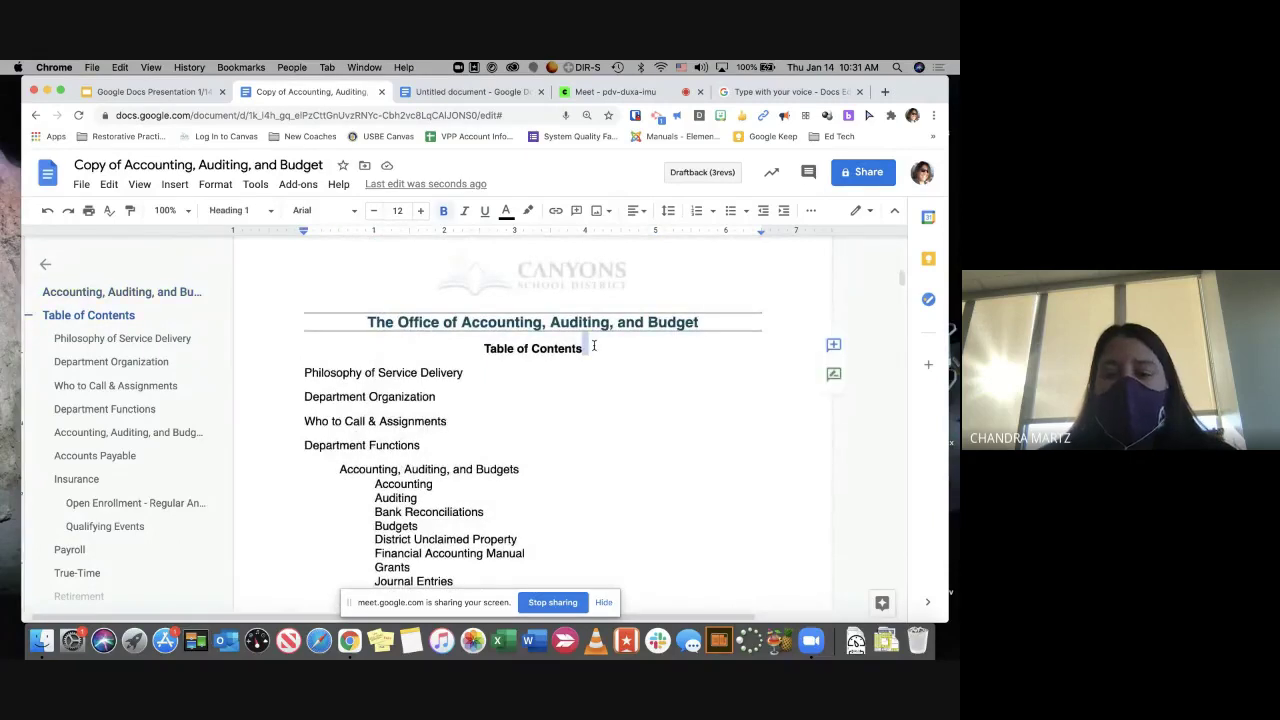
pyautogui.press('super+Return')
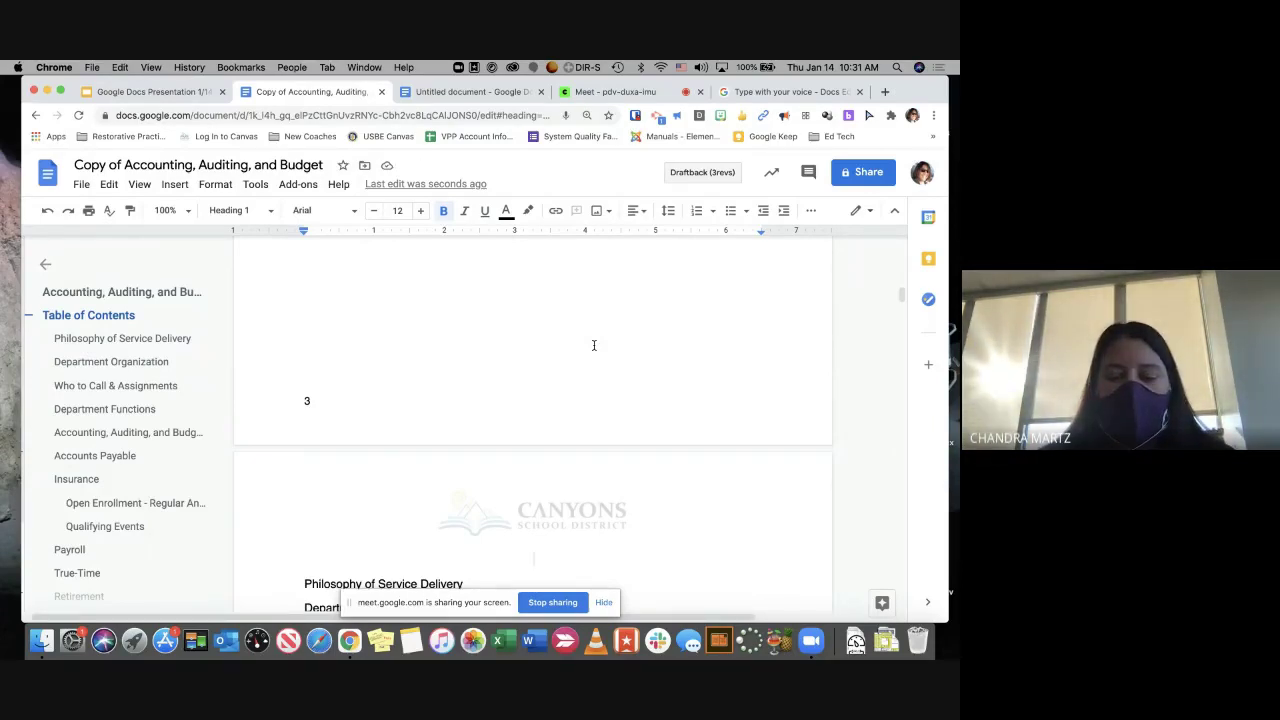
# - Add an empty line beneath the Table of Contents heading
pyautogui.scroll(-5, 575, 373)
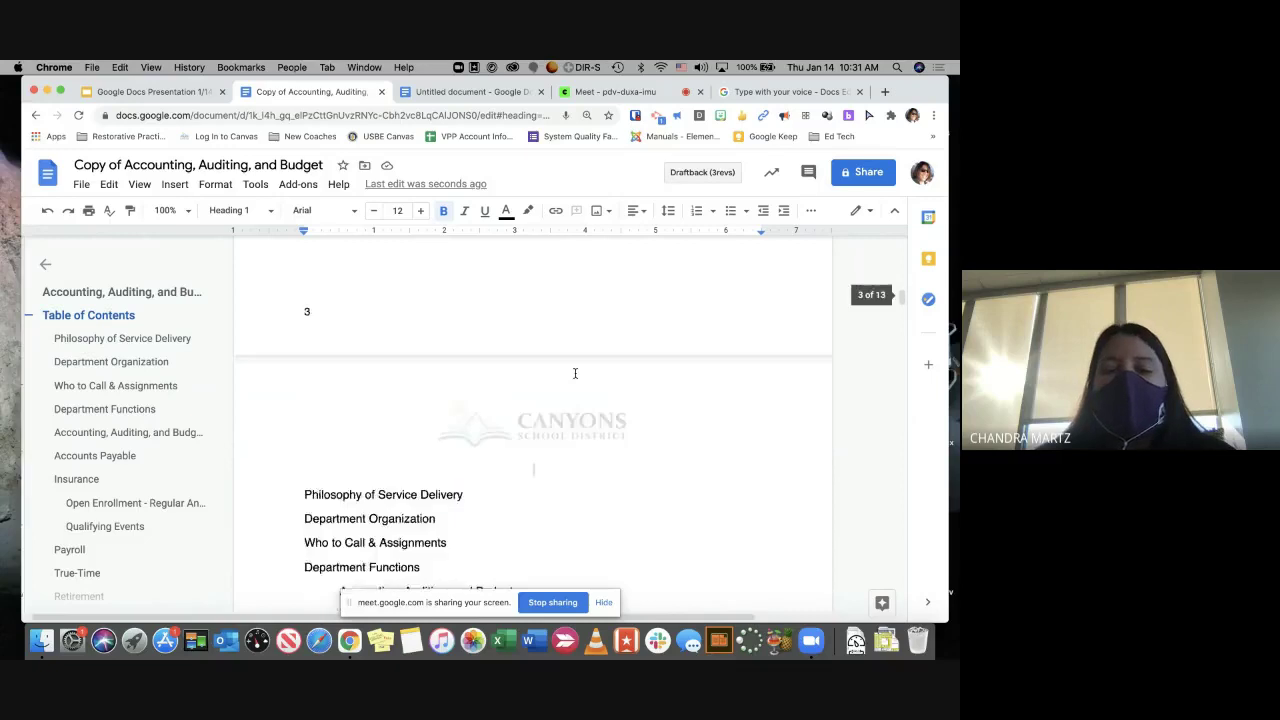
pyautogui.scroll(5, 444, 461)
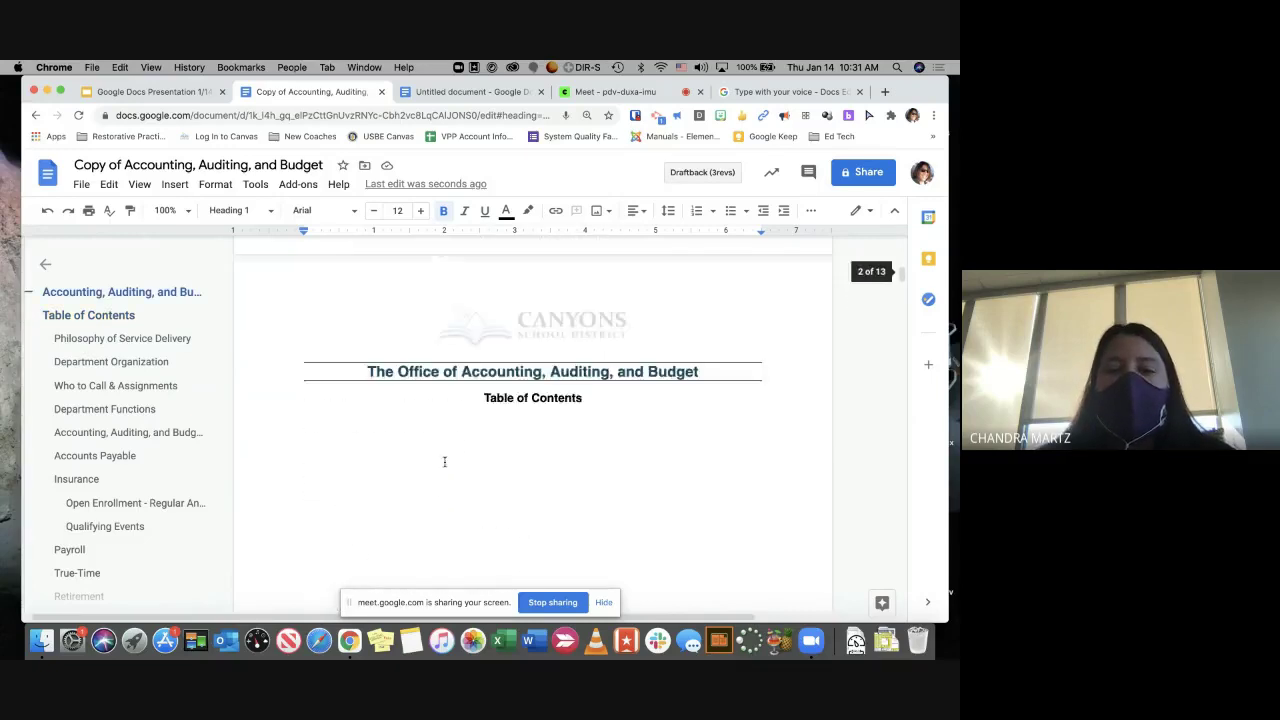
pyautogui.click(584, 381)
pyautogui.press('Return')
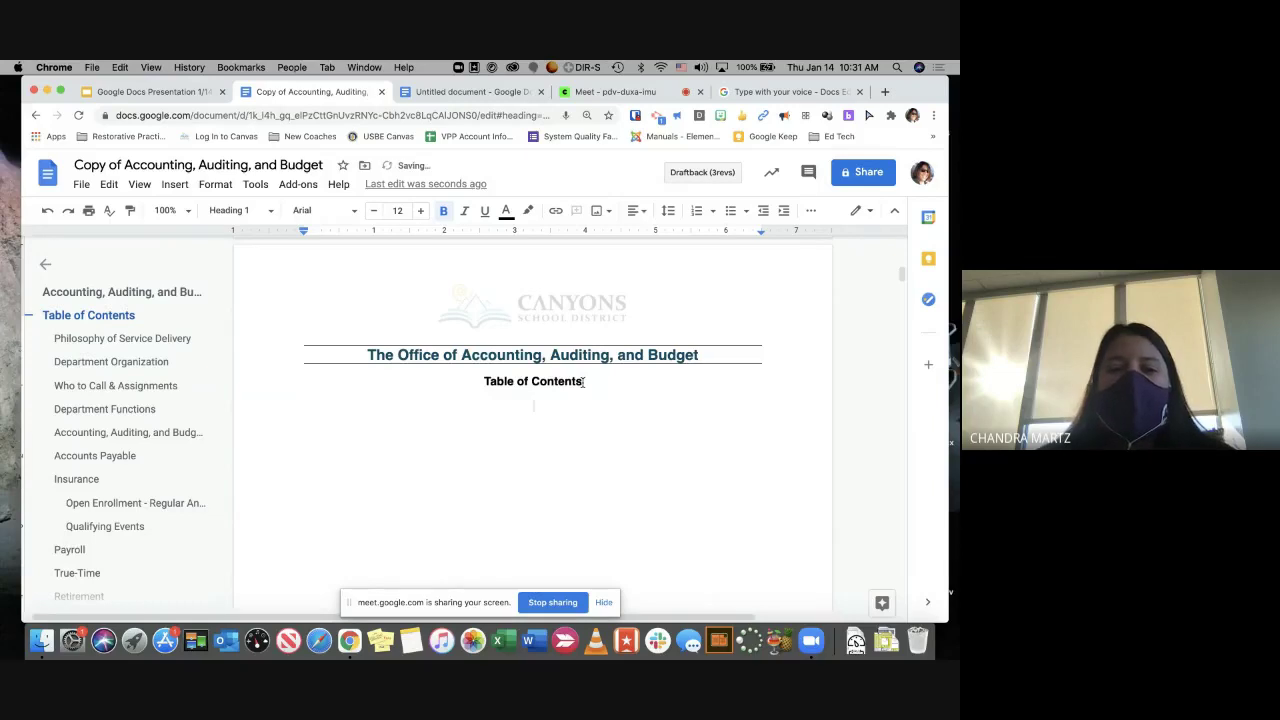
# - Close the outline panel and insert a blue-linked table of contents under the Table of Contents heading
pyautogui.click(45, 264)
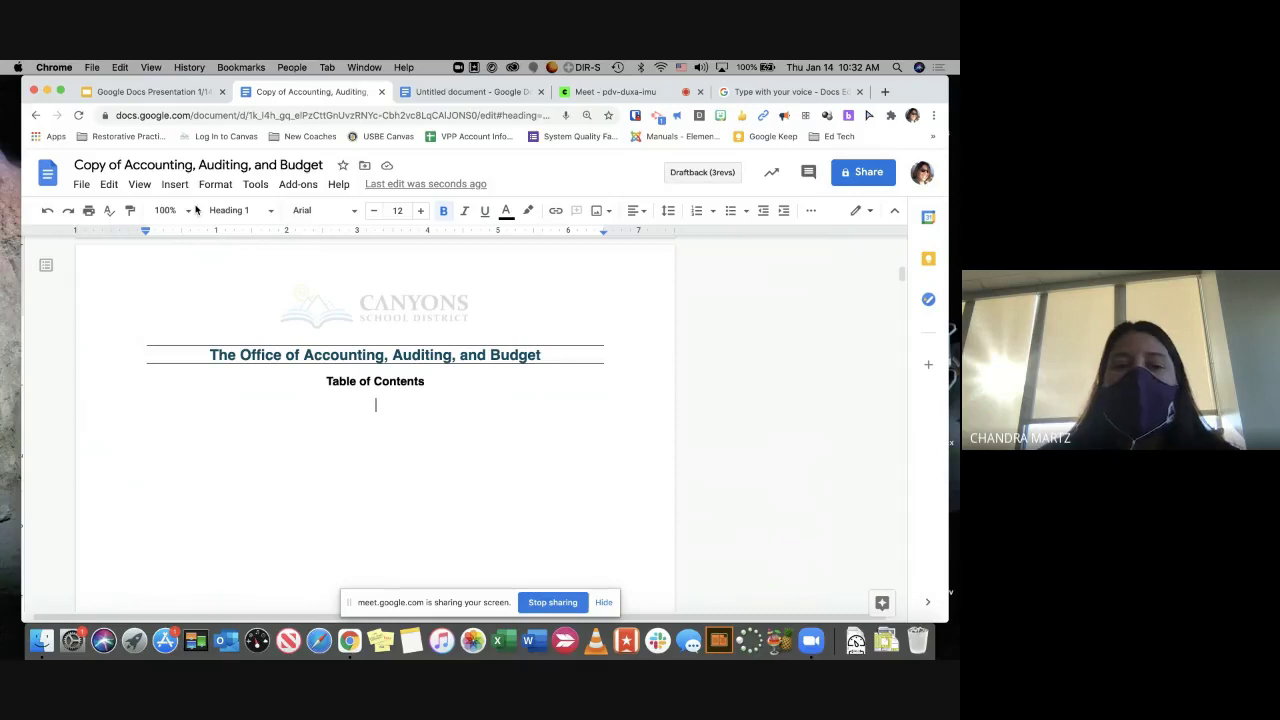
pyautogui.click(173, 184)
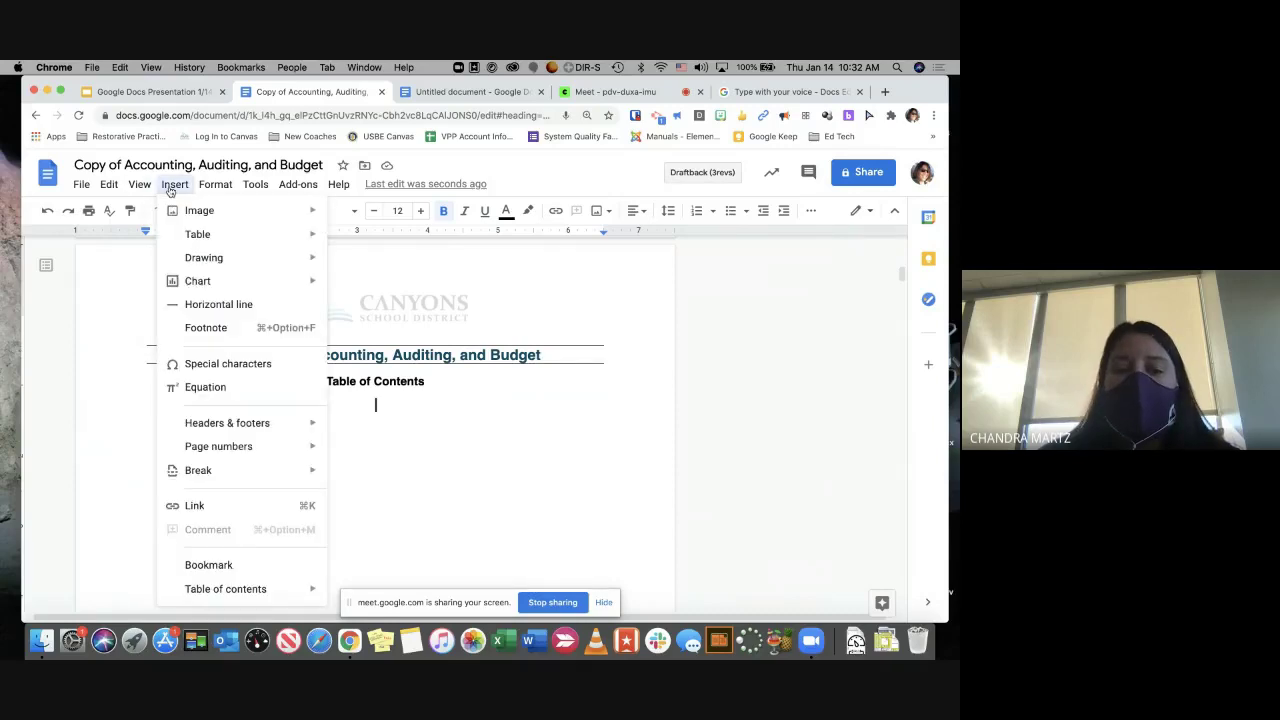
pyautogui.moveTo(229, 594)
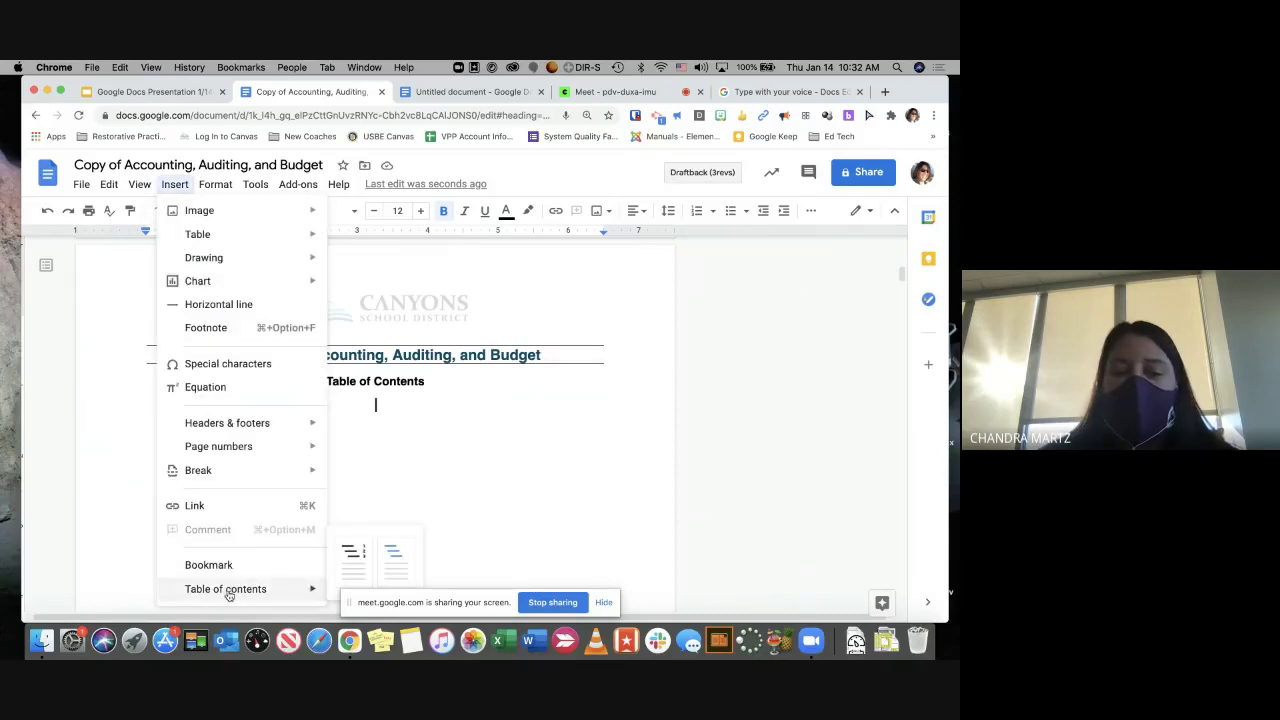
pyautogui.click(604, 602)
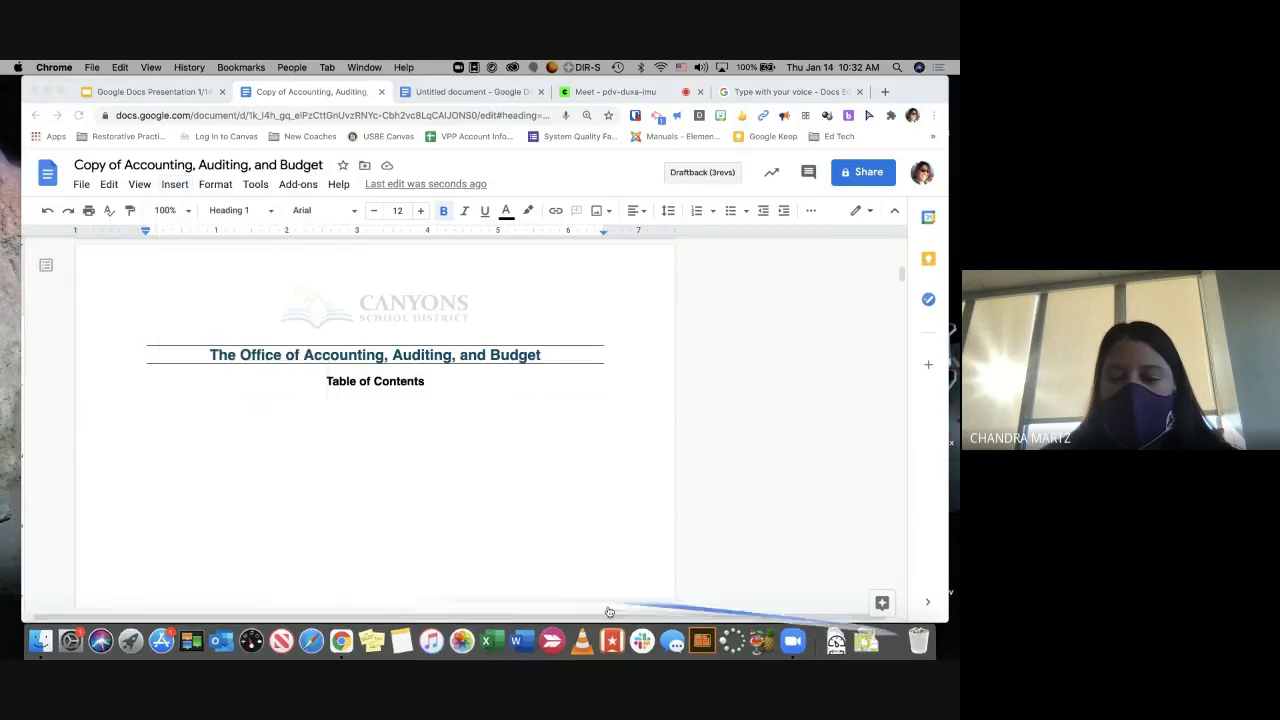
pyautogui.click(174, 184)
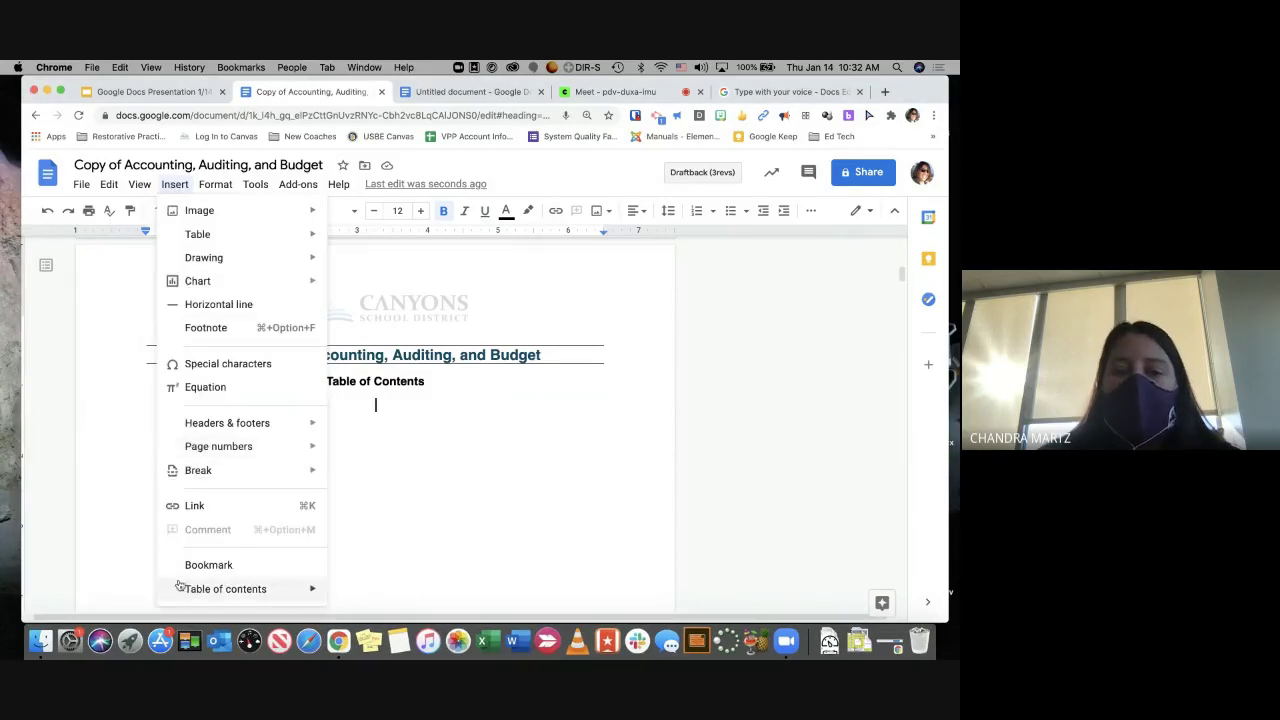
pyautogui.moveTo(198, 592)
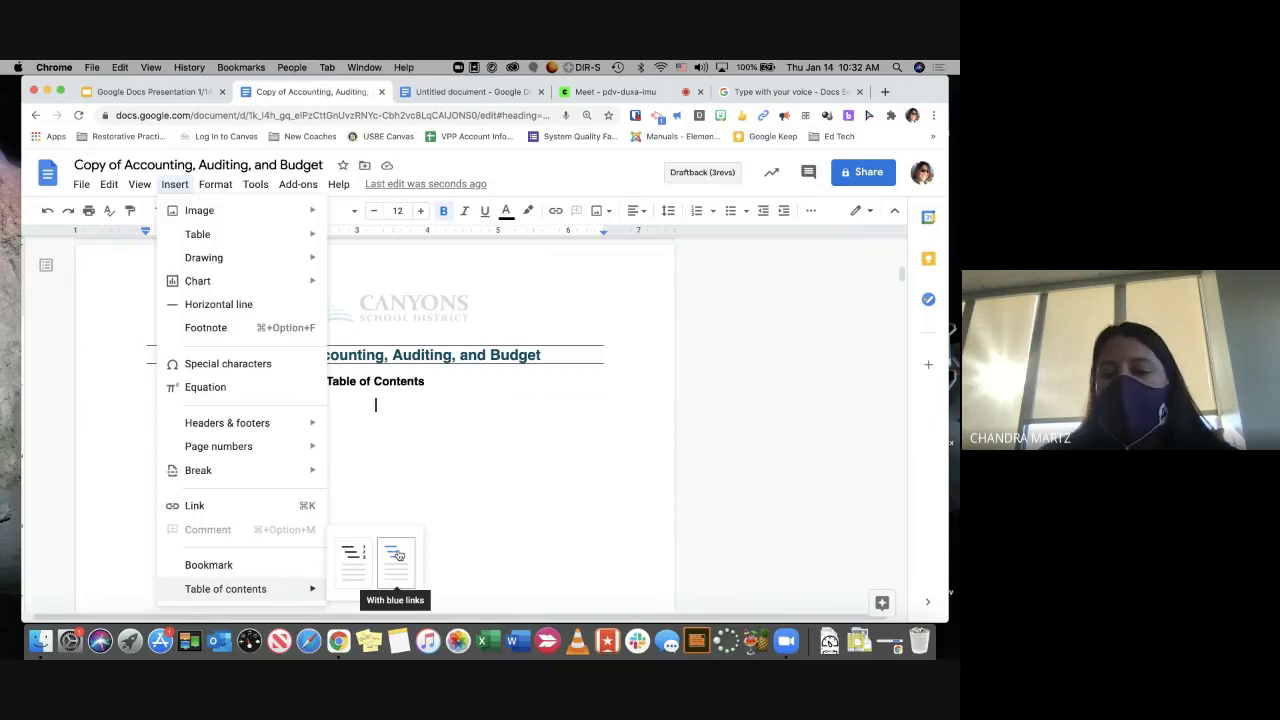
pyautogui.click(397, 555)
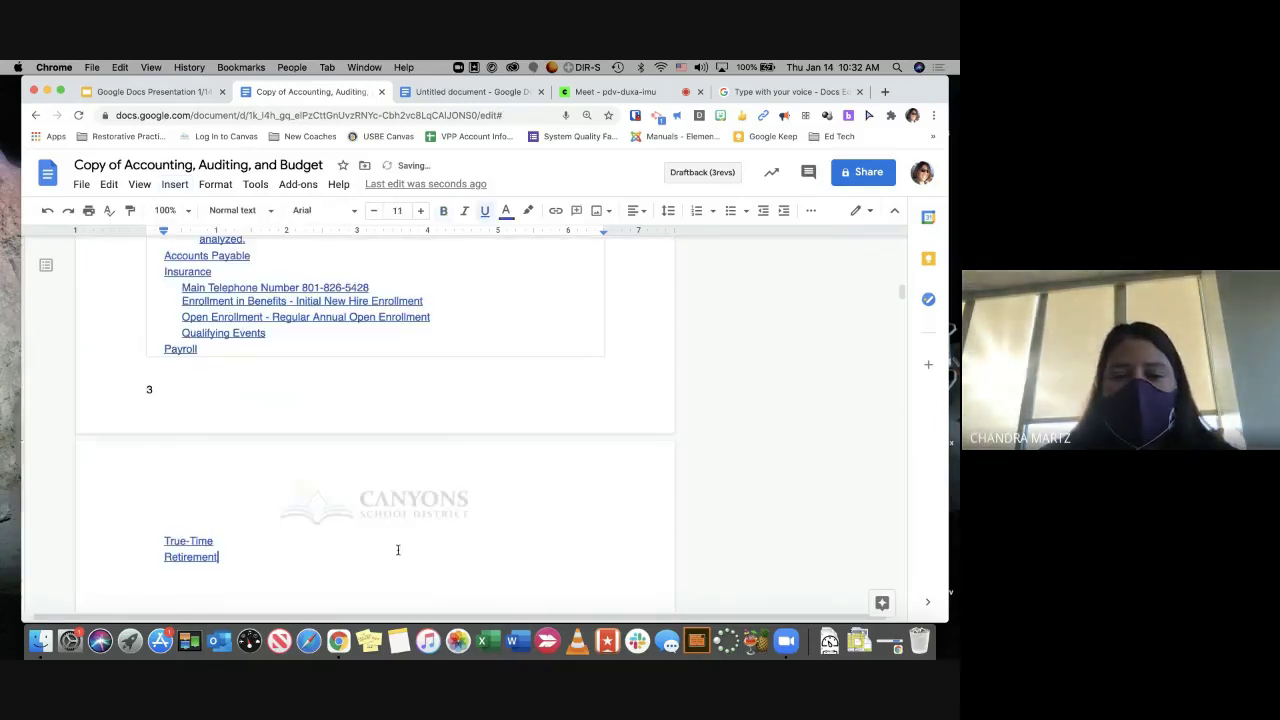
pyautogui.scroll(10, 392, 462)
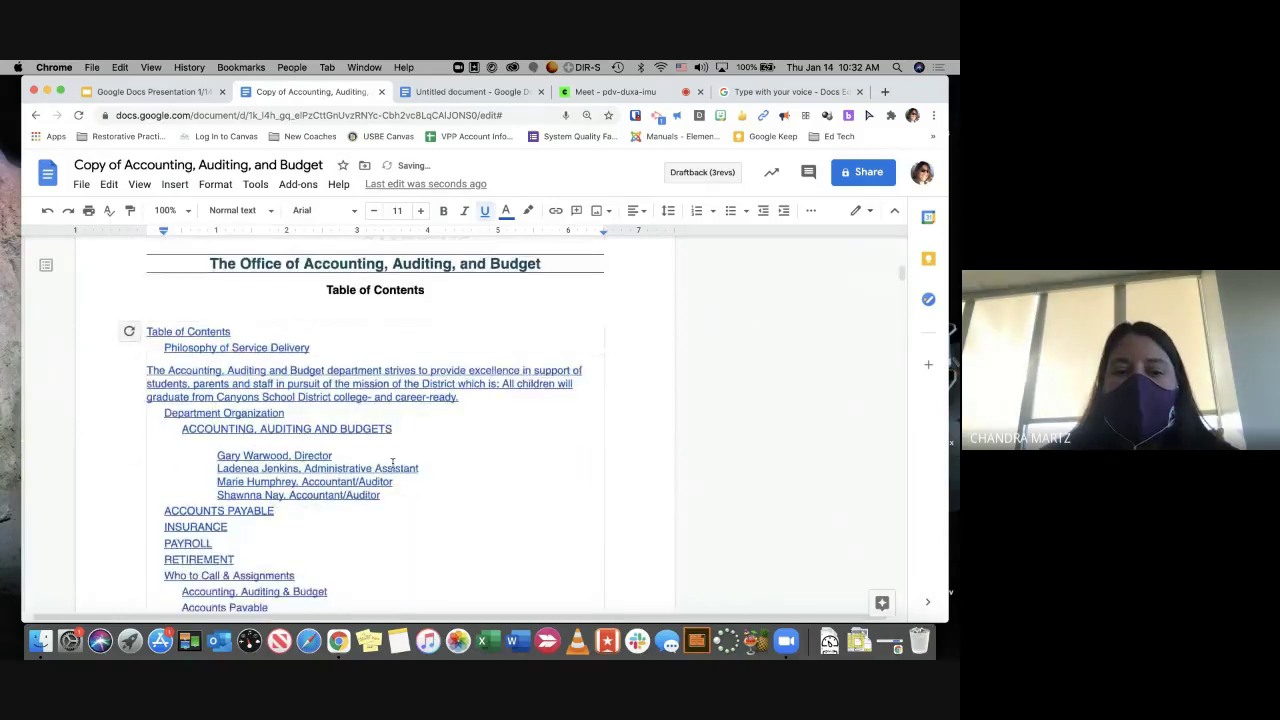
pyautogui.scroll(1, 392, 462)
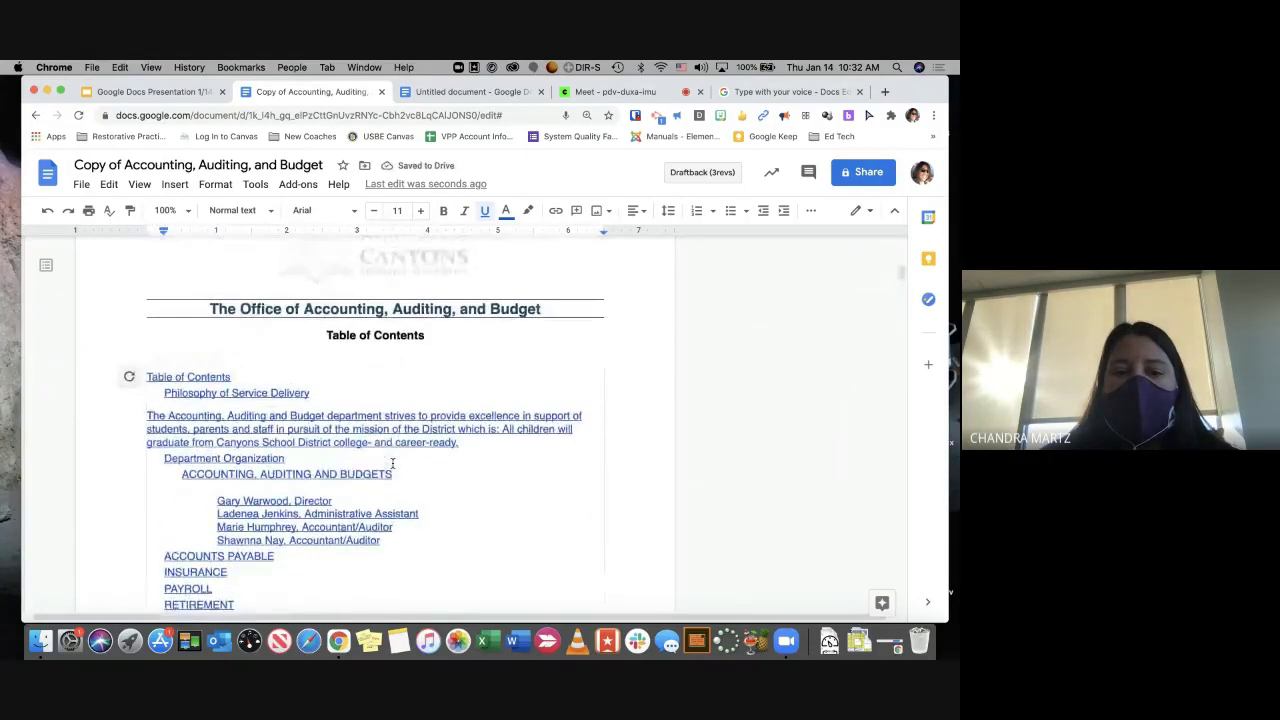
pyautogui.scroll(-1, 392, 463)
# - Set the four staff lines under Department Organization to Normal text, then undo back to the plain list
pyautogui.moveTo(403, 477); pyautogui.dragTo(233, 437)
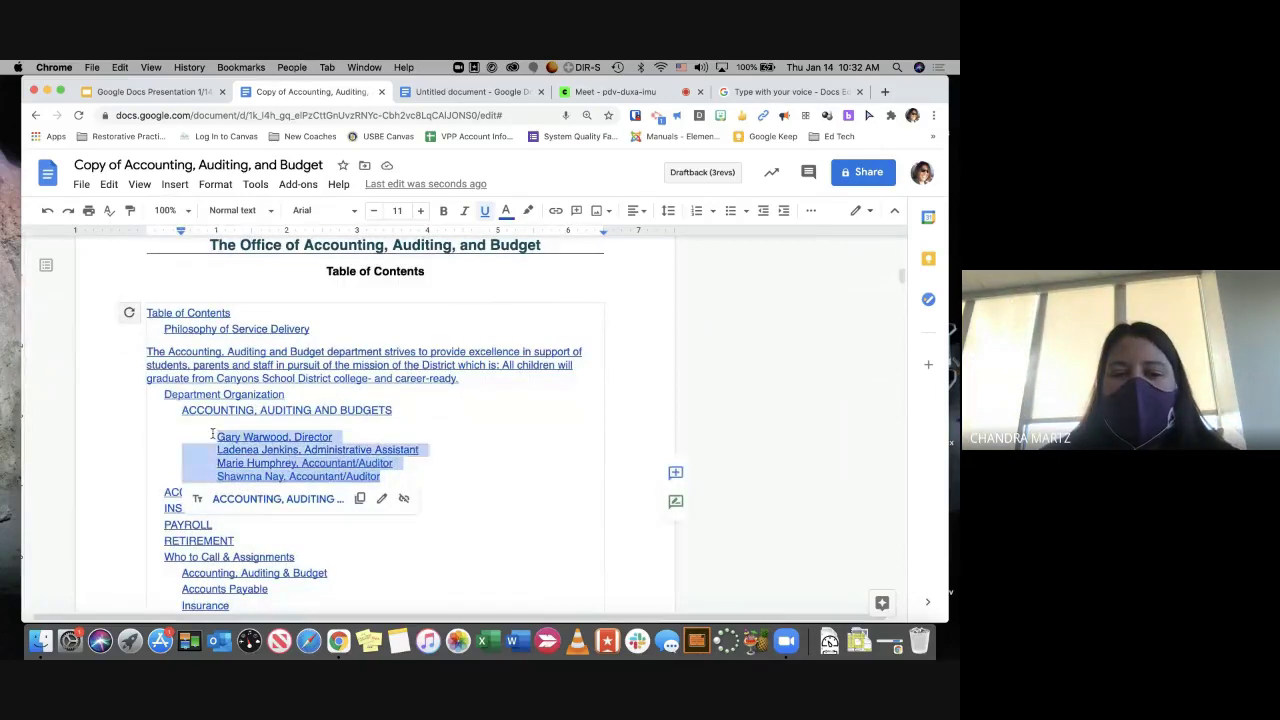
pyautogui.scroll(-10, 212, 433)
pyautogui.scroll(-10, 212, 433)
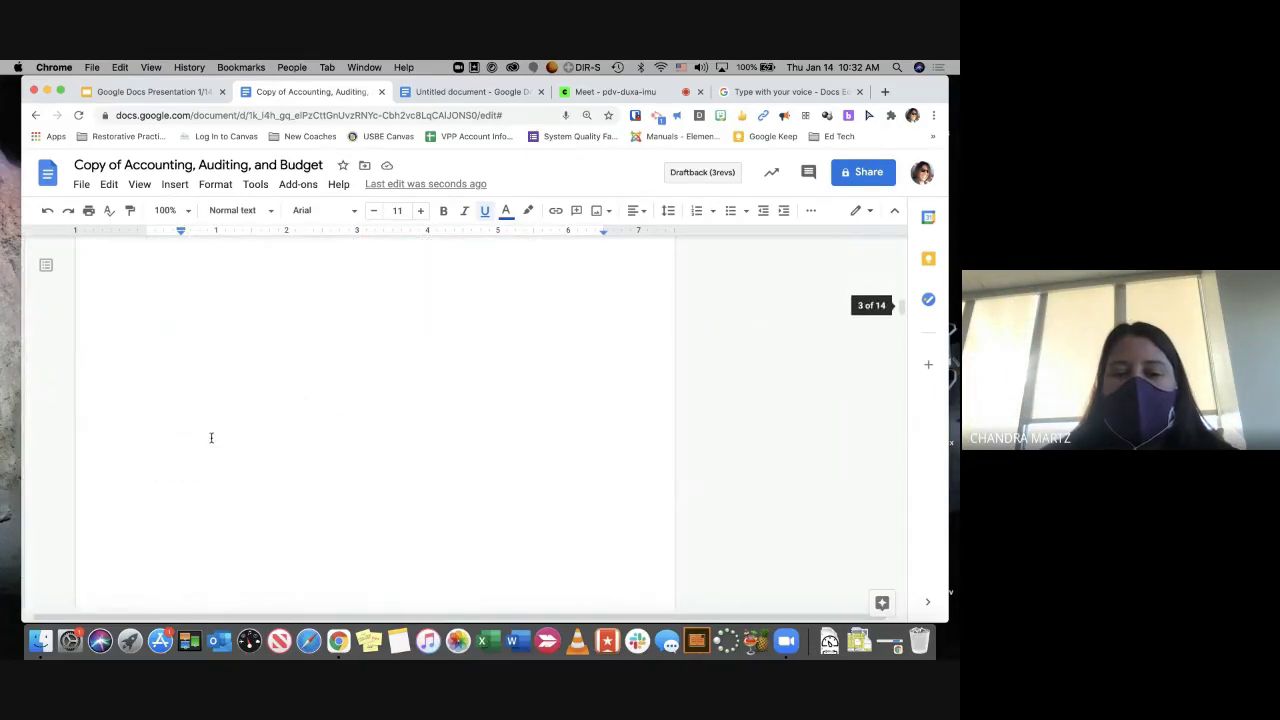
pyautogui.scroll(-5, 211, 437)
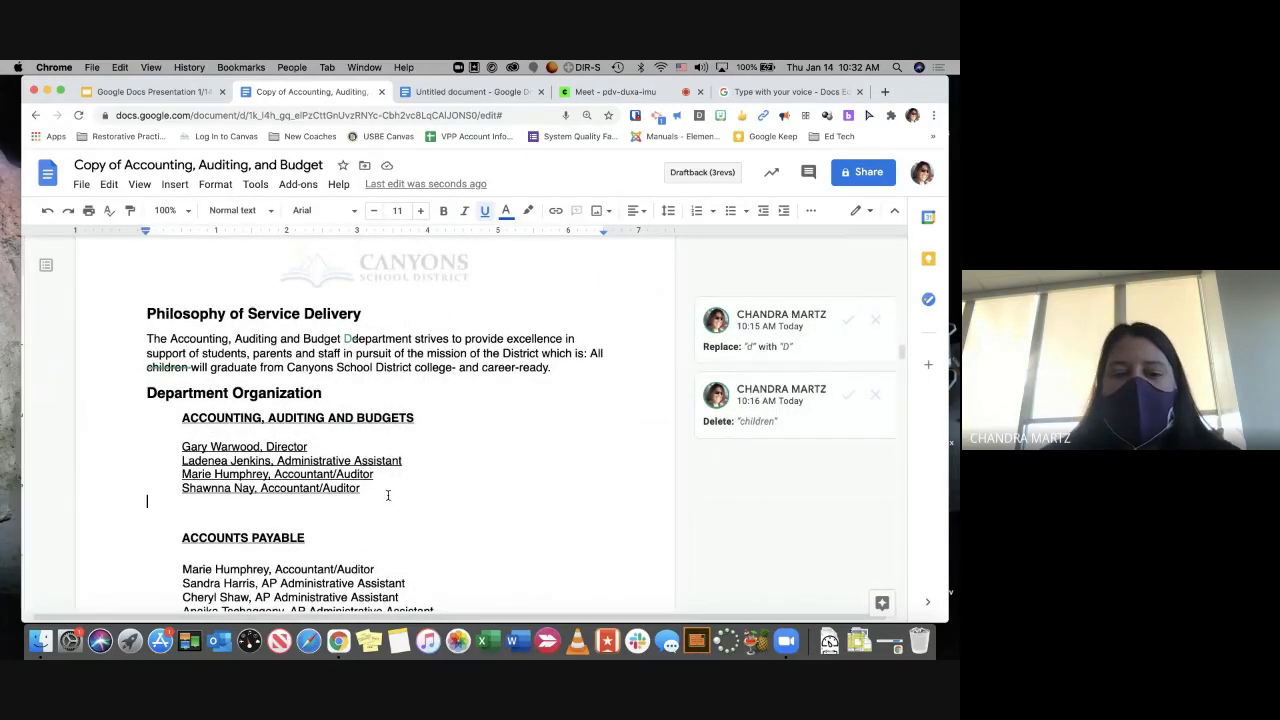
pyautogui.moveTo(146, 498); pyautogui.dragTo(168, 444)
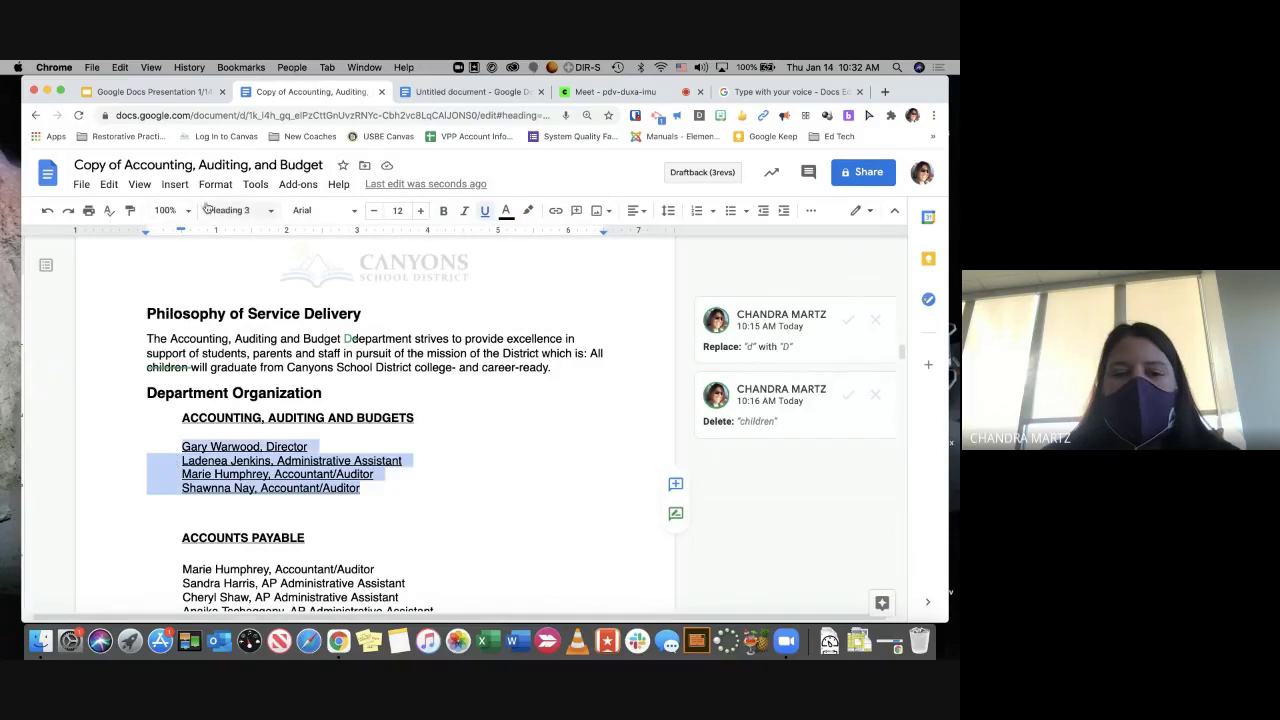
pyautogui.click(256, 213)
pyautogui.click(256, 240)
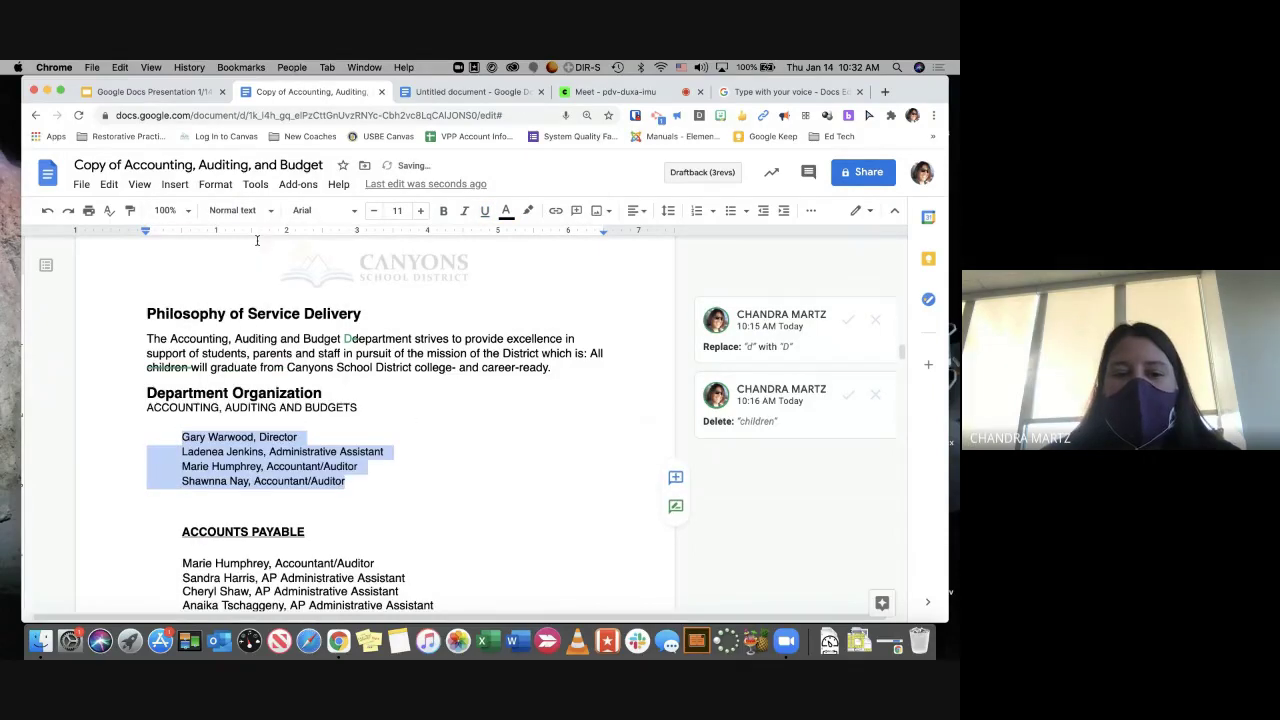
pyautogui.hotkey('ctrl', 'z')
pyautogui.hotkey('ctrl', 'z')
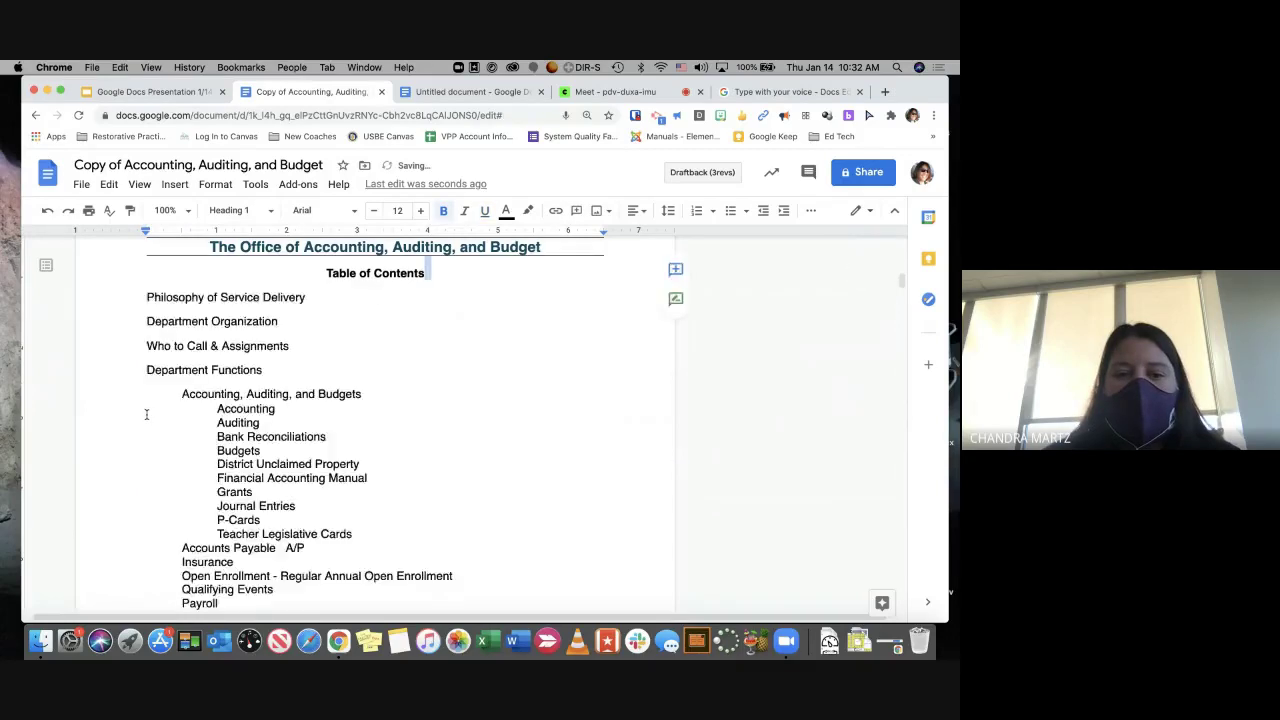
# - Undo the last change and dismiss the Insert menu without inserting anything
pyautogui.scroll(-10, 146, 415)
pyautogui.scroll(-15, 146, 421)
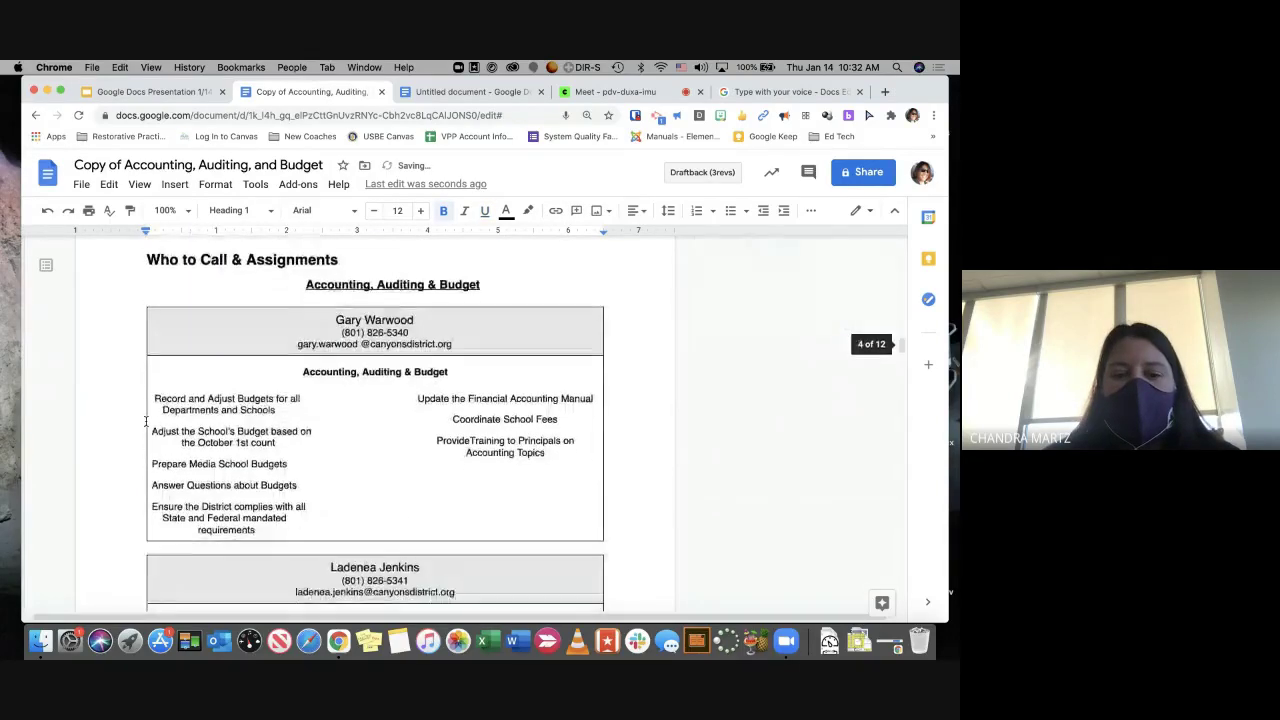
pyautogui.hotkey('ctrl', 'z')
pyautogui.hotkey('ctrl', 'z')
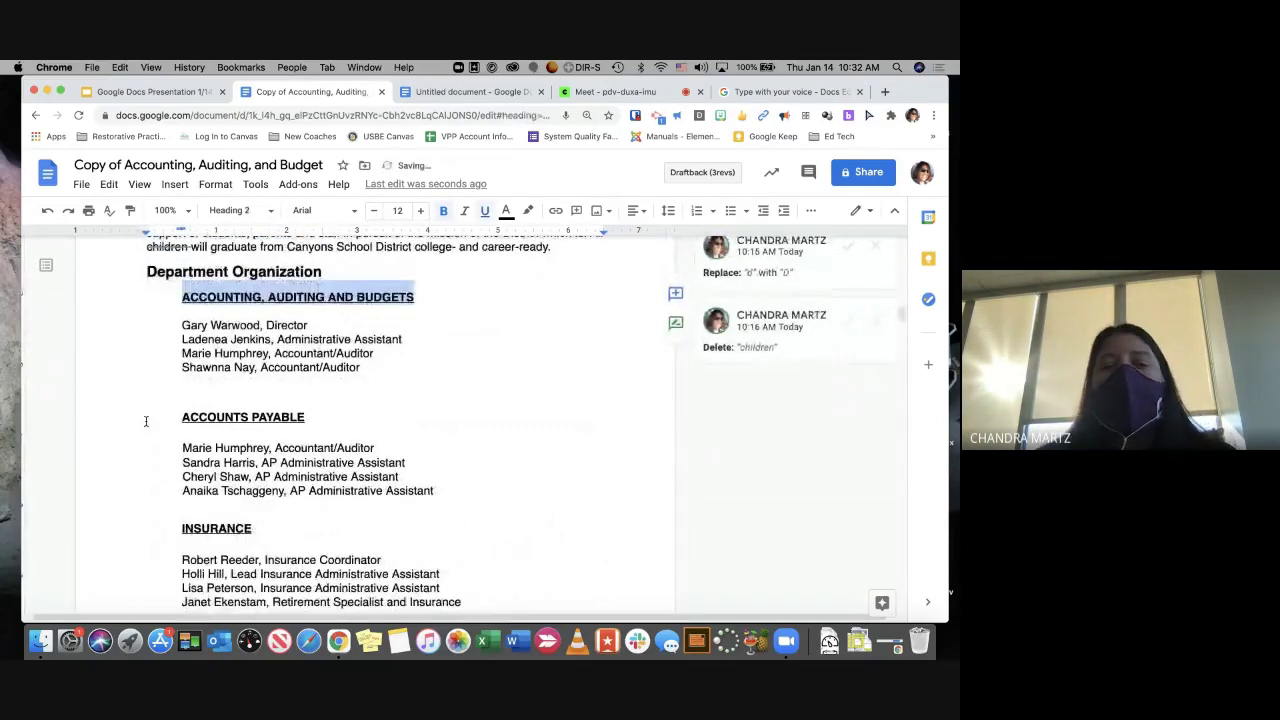
pyautogui.scroll(3, 146, 421)
pyautogui.click(175, 185)
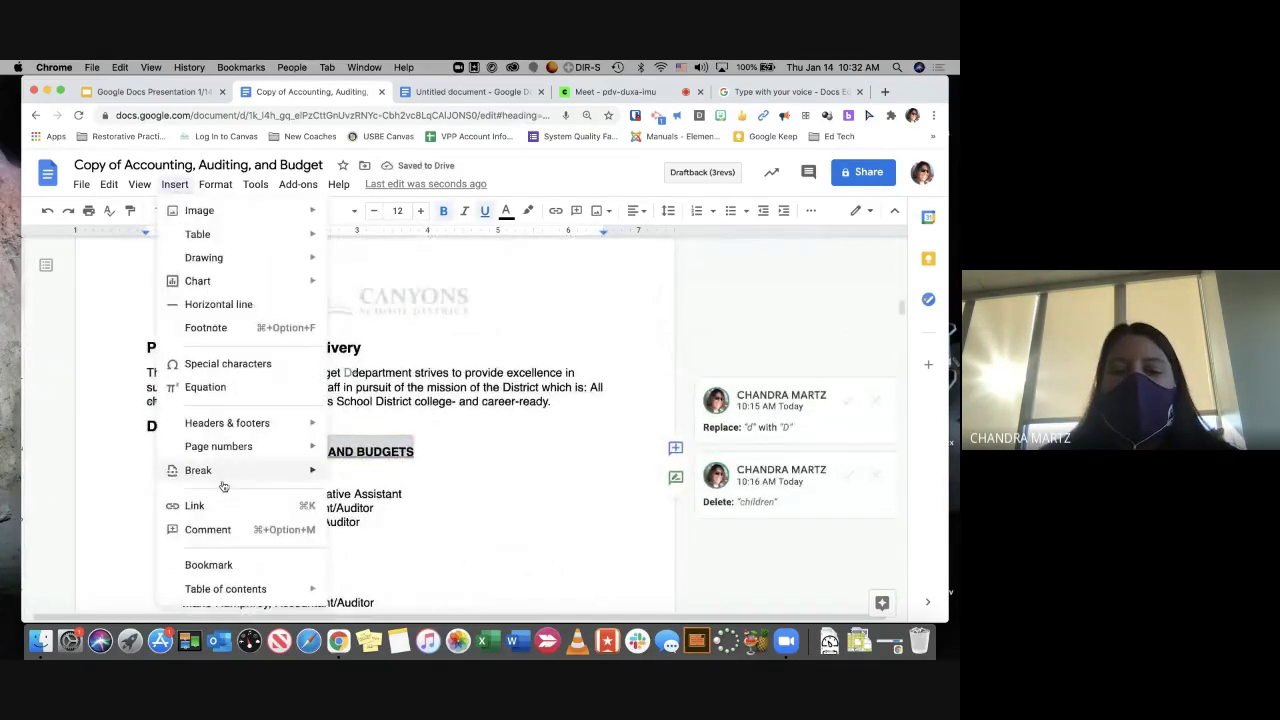
pyautogui.moveTo(240, 588)
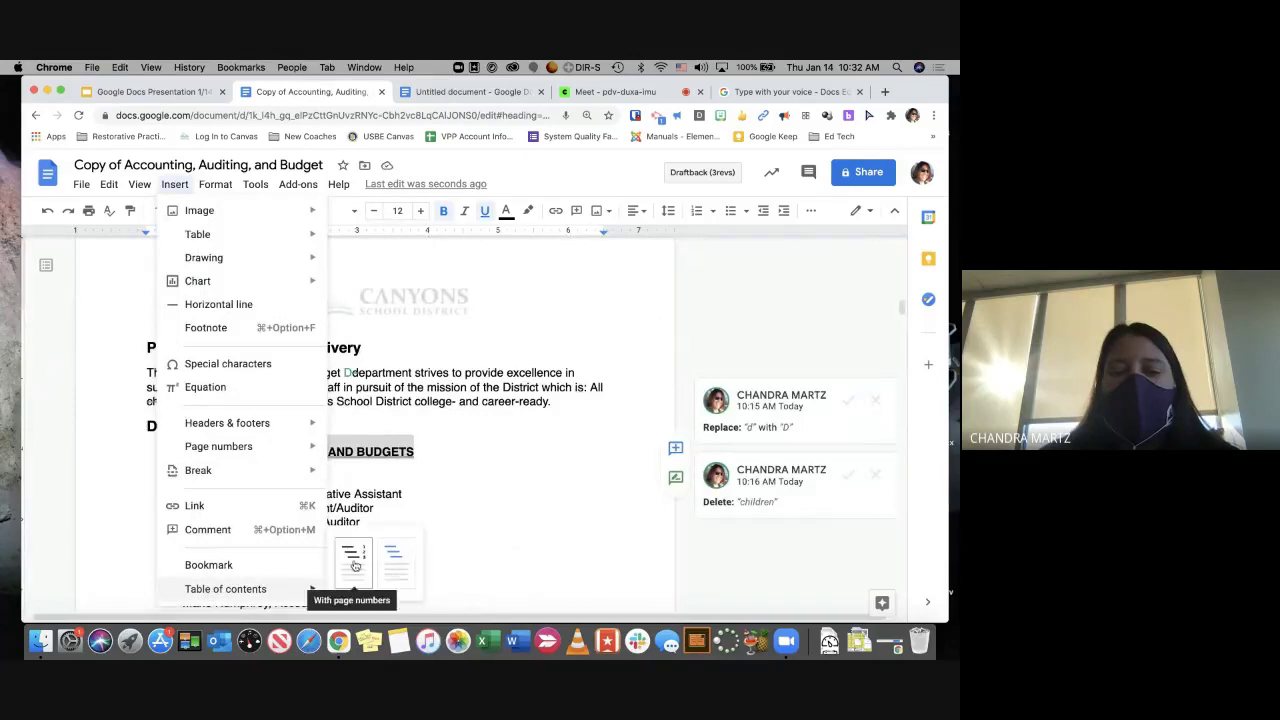
pyautogui.click(474, 493)
# - Insert a page break after the Table of Contents heading, undoing the extra second break
pyautogui.scroll(10, 478, 495)
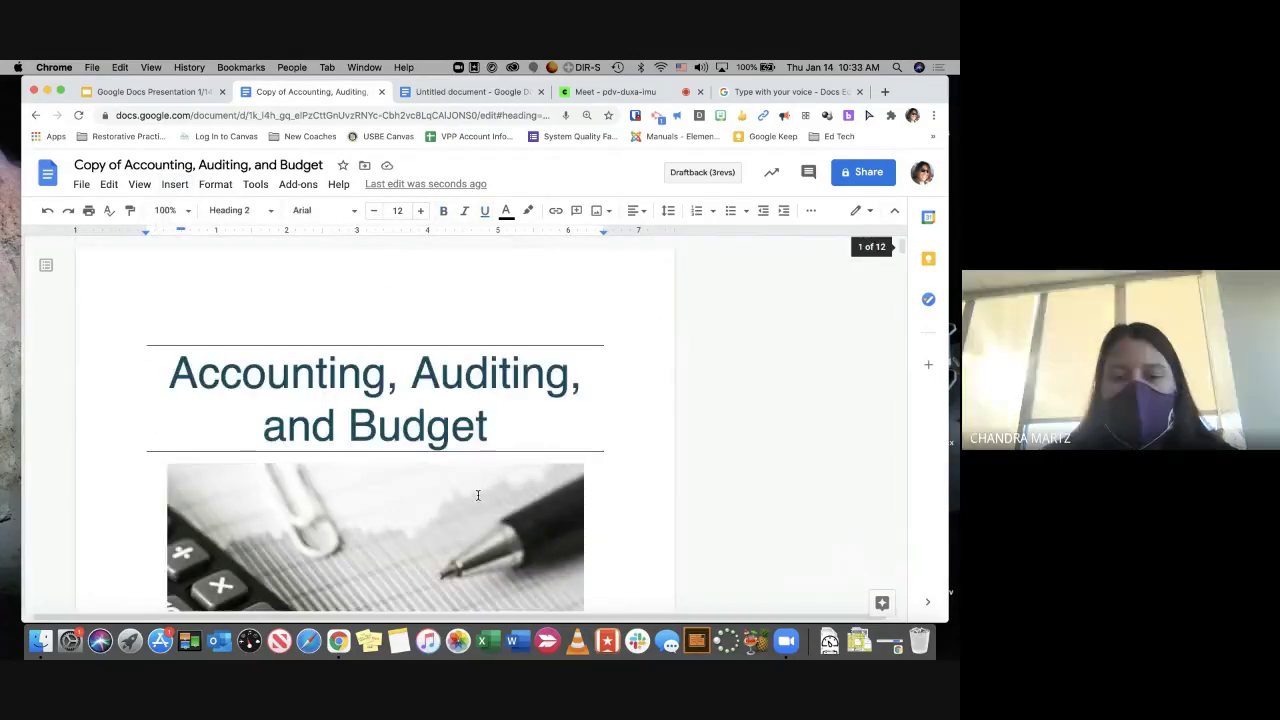
pyautogui.scroll(-5, 476, 497)
pyautogui.click(451, 431)
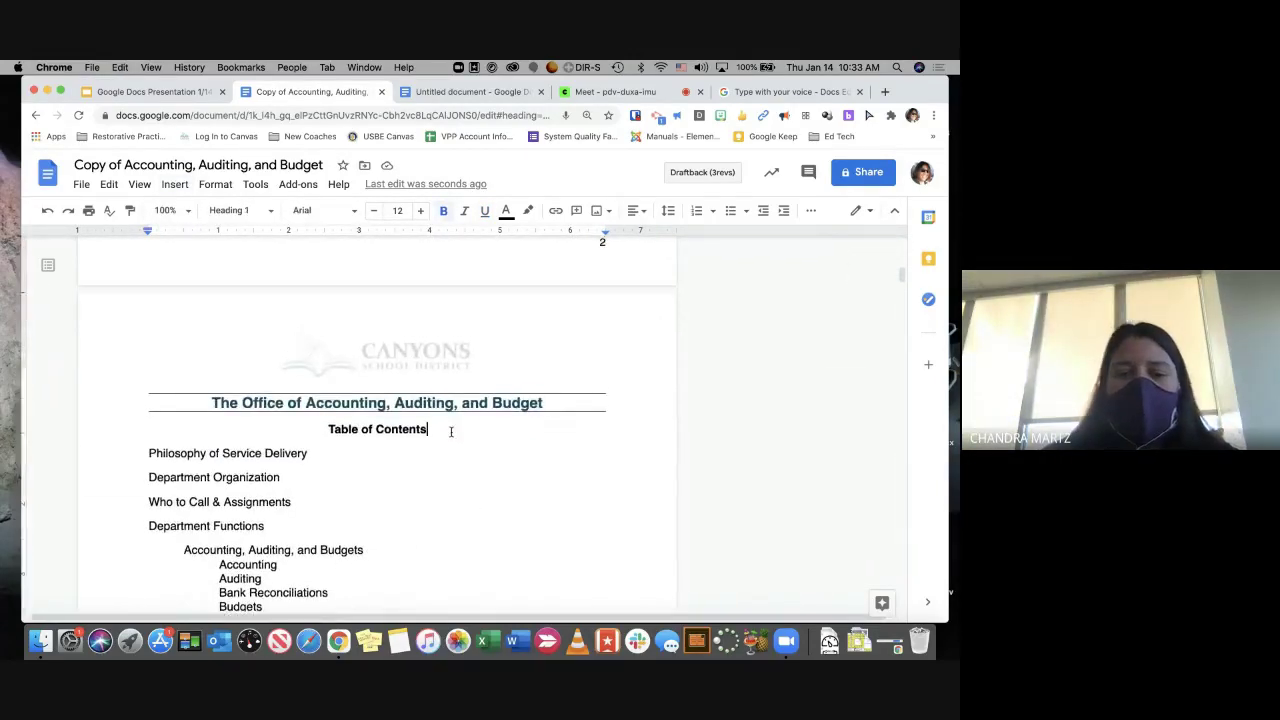
pyautogui.press('super+Return')
pyautogui.scroll(8, 380, 372)
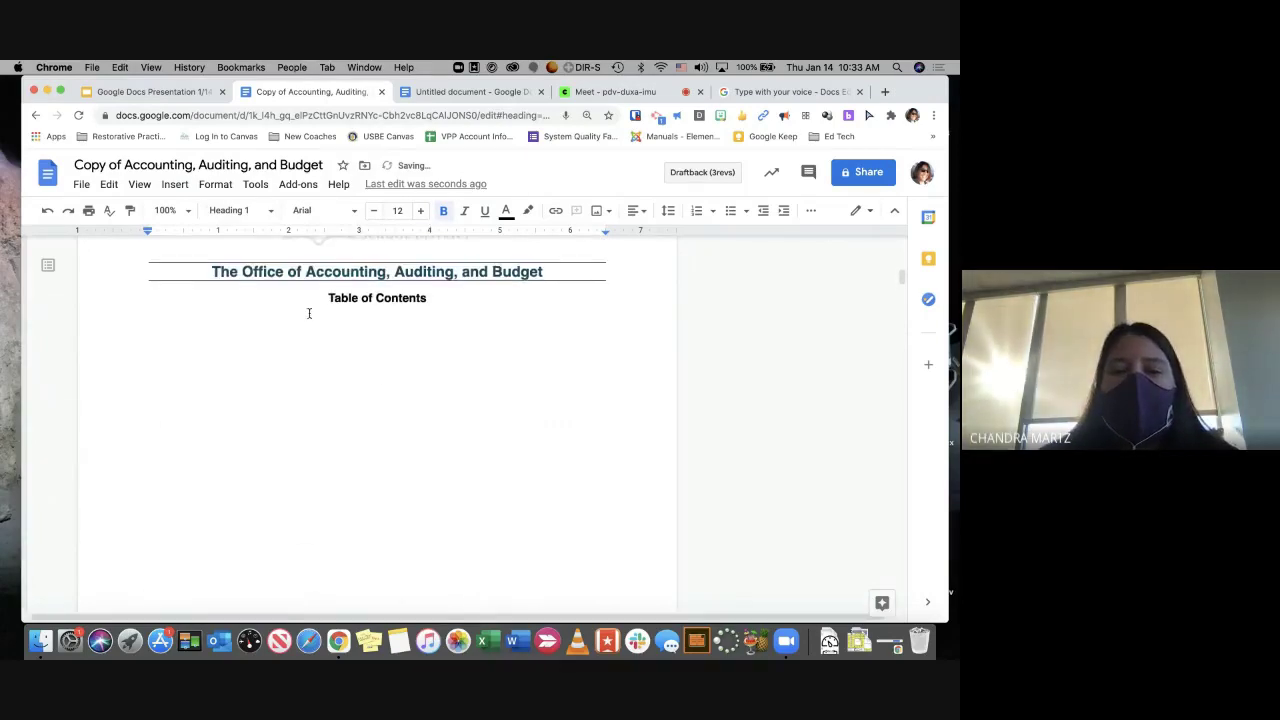
pyautogui.press('super+Return')
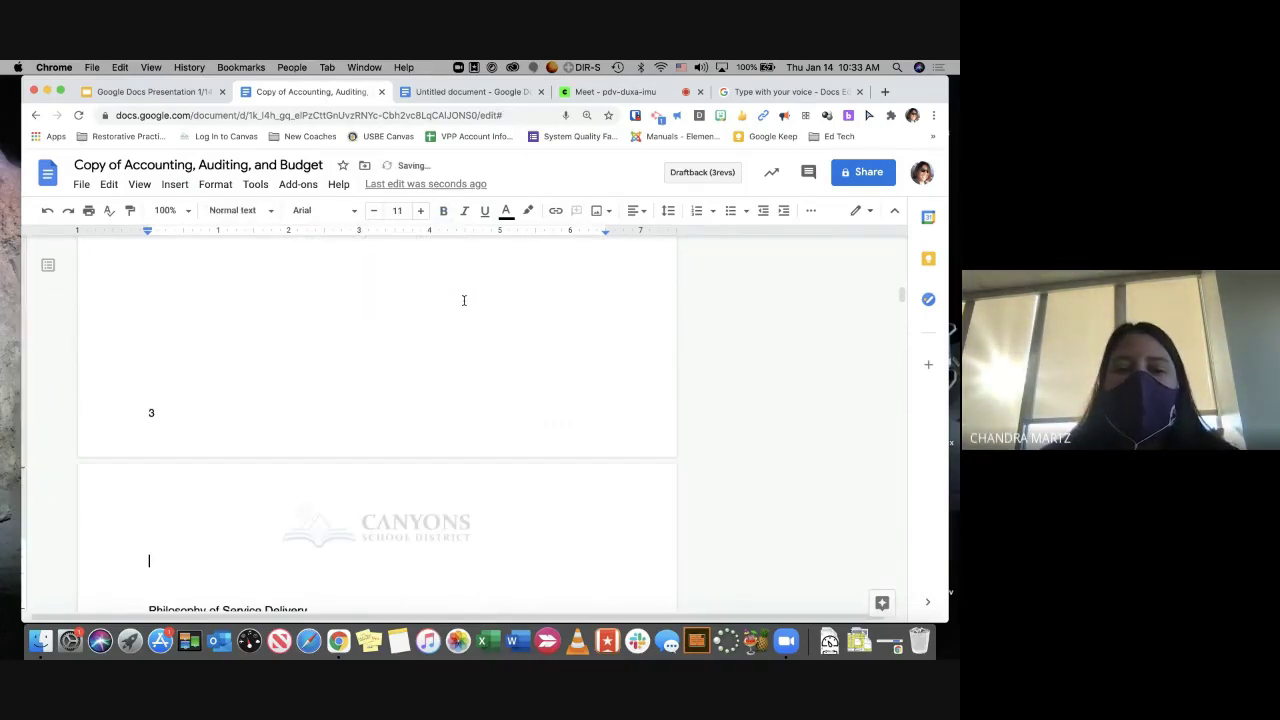
pyautogui.press('super+z')
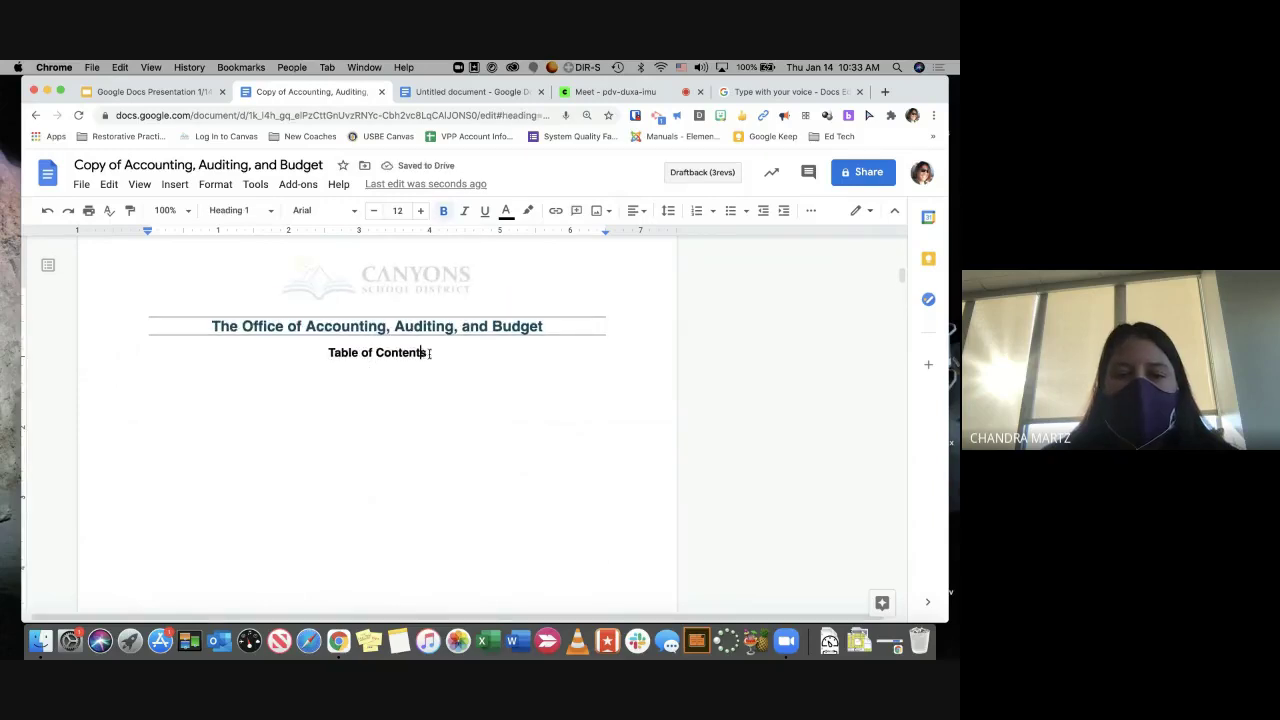
# - Insert a table of contents with blue links under the Table of Contents heading
pyautogui.click(174, 184)
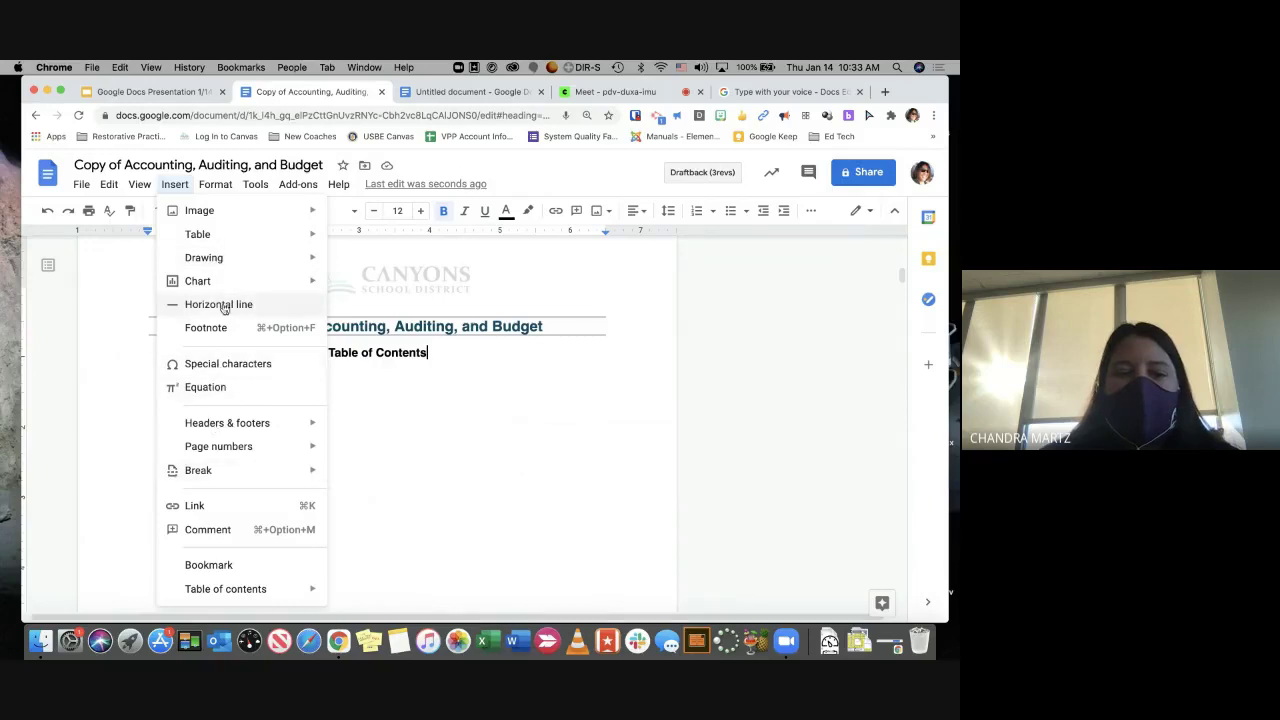
pyautogui.moveTo(192, 214)
pyautogui.moveTo(200, 254)
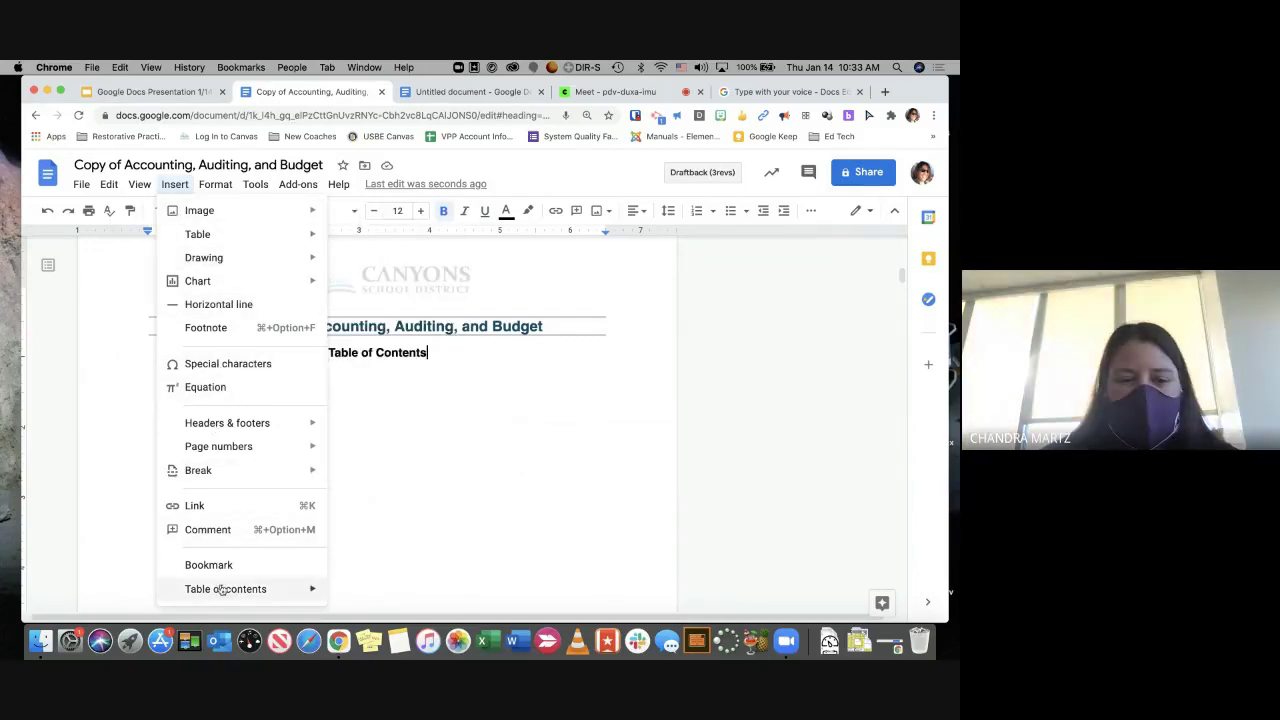
pyautogui.moveTo(230, 589)
pyautogui.click(388, 577)
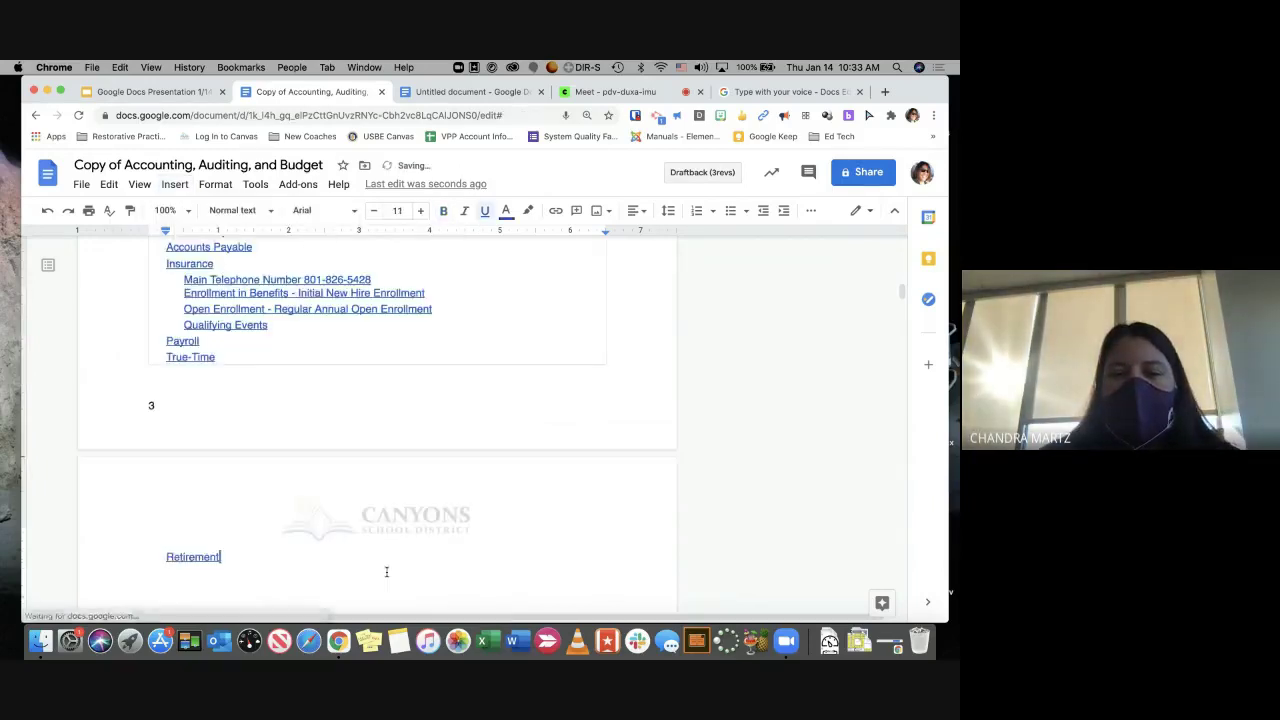
pyautogui.scroll(10, 388, 570)
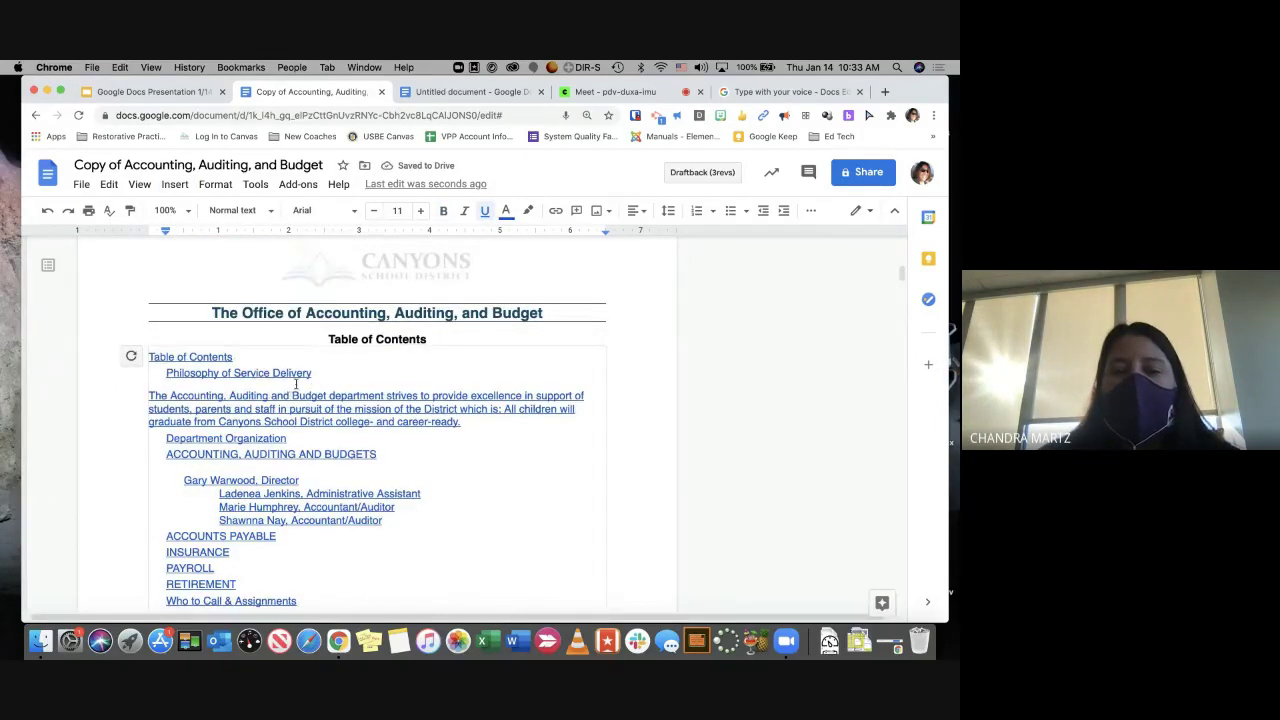
pyautogui.scroll(-1, 300, 390)
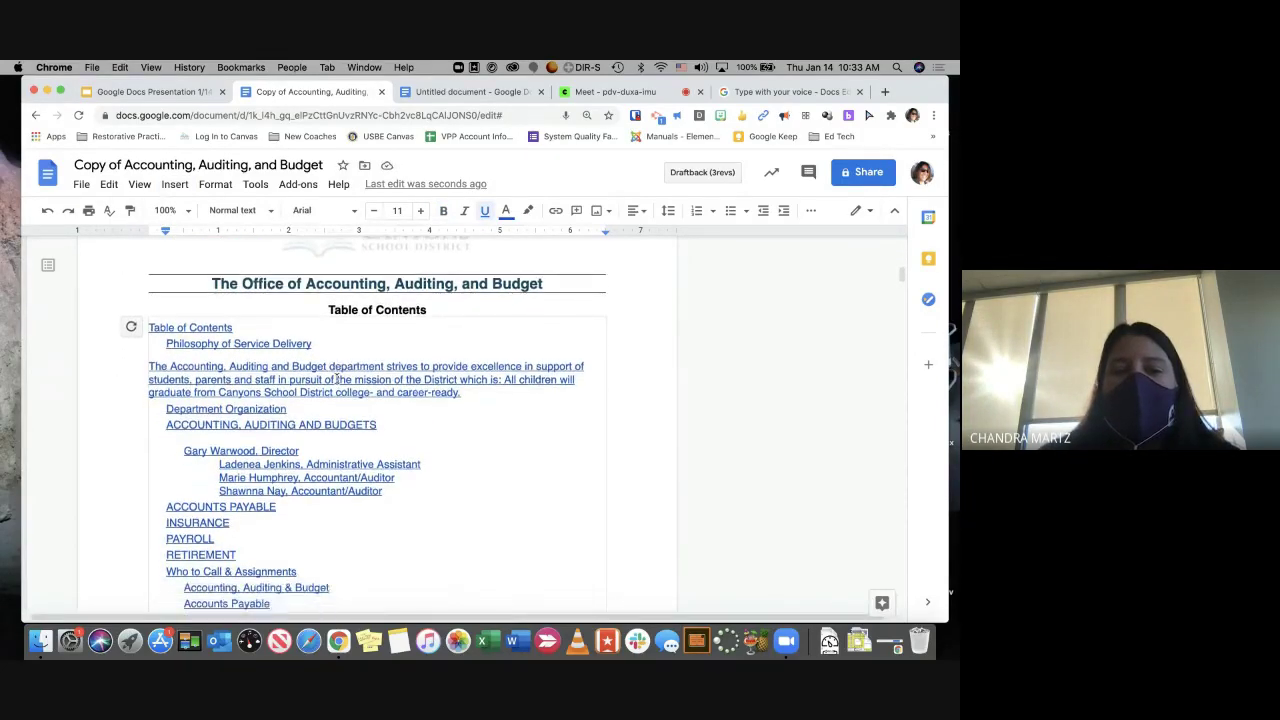
pyautogui.scroll(-1, 330, 360)
# - Follow a contents link to jump to the Philosophy of Service Delivery section
pyautogui.click(220, 388)
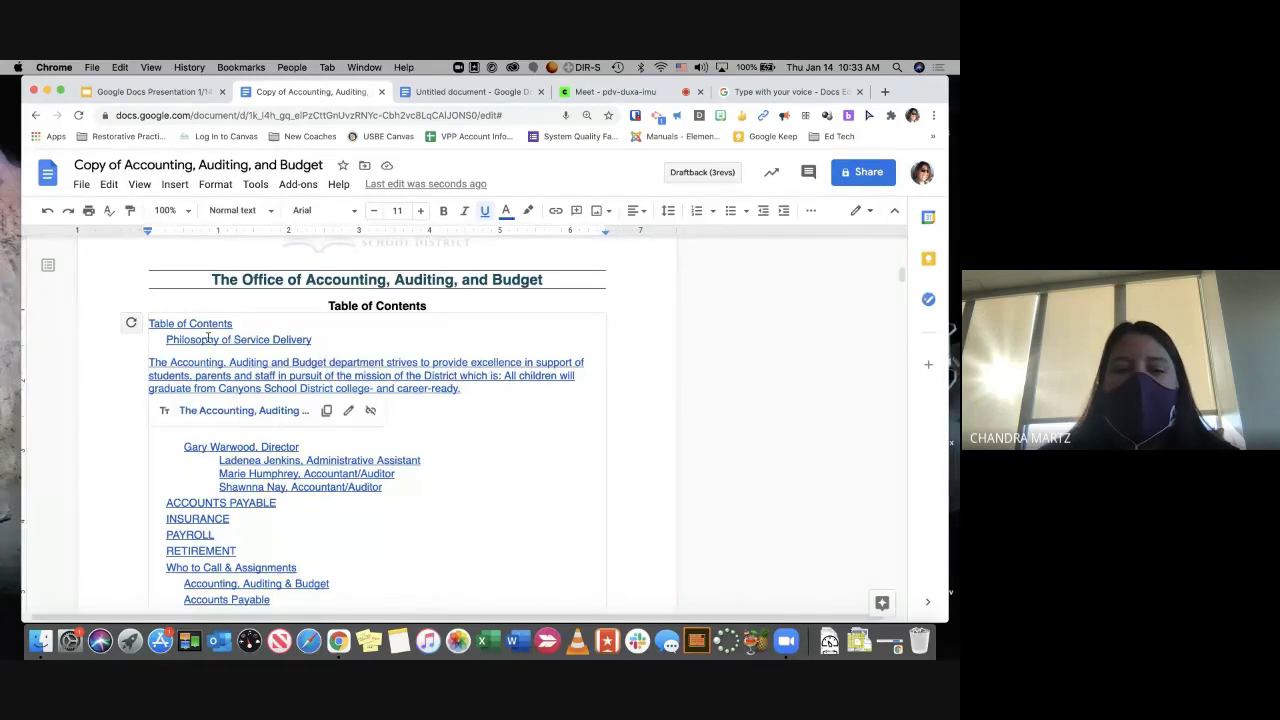
pyautogui.click(100, 406)
pyautogui.scroll(-15, 100, 406)
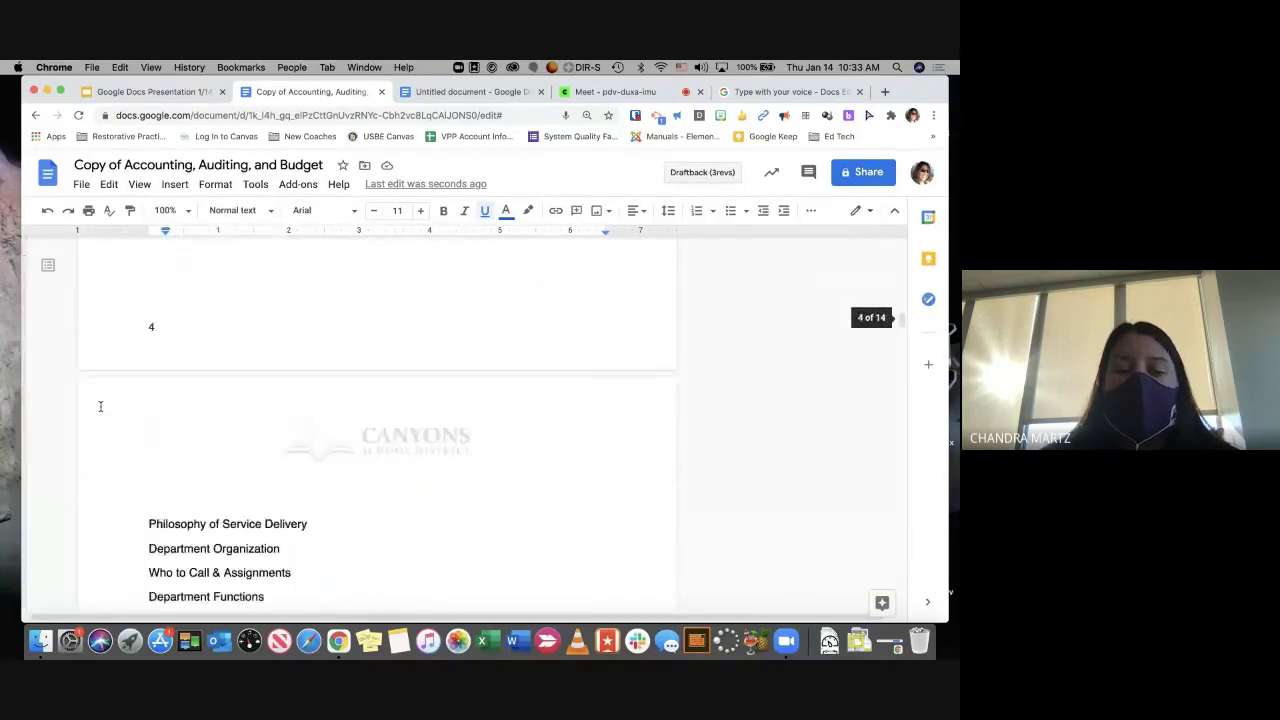
pyautogui.scroll(-3, 100, 406)
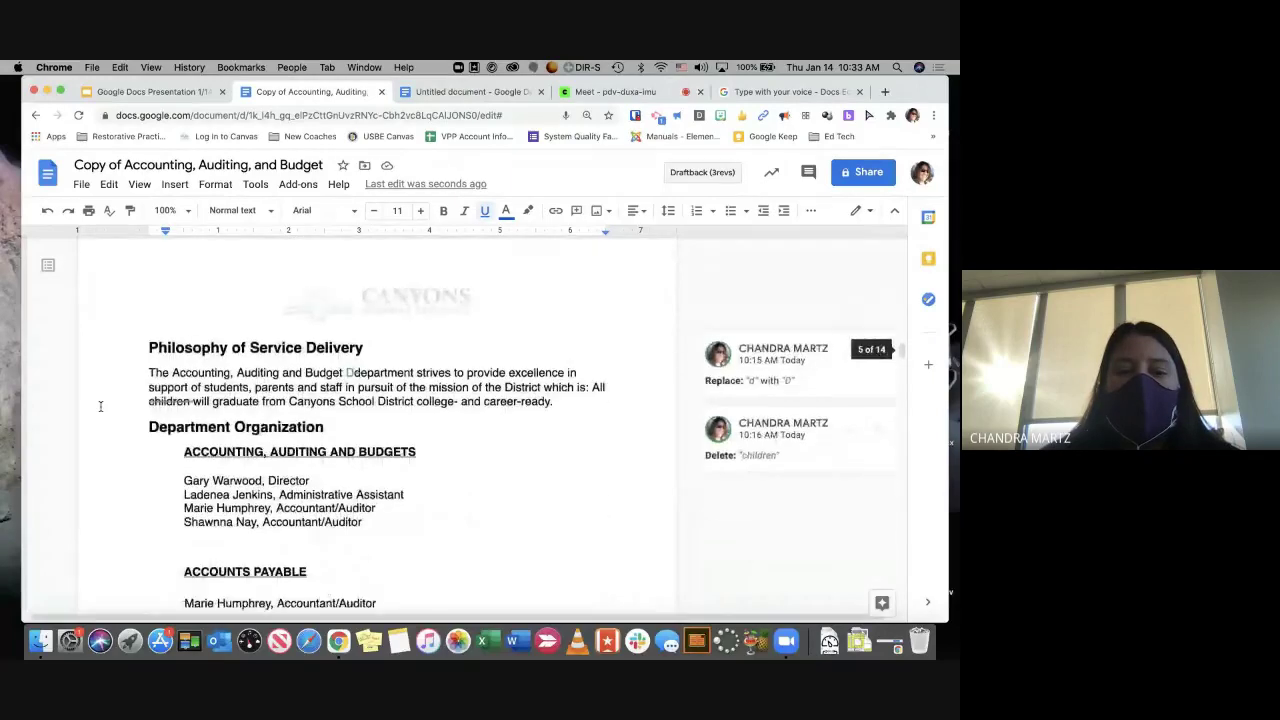
# - Add a 'Summer Social' line after 'career-ready.' and style it as Heading 2
pyautogui.click(560, 400)
pyautogui.press('Return')
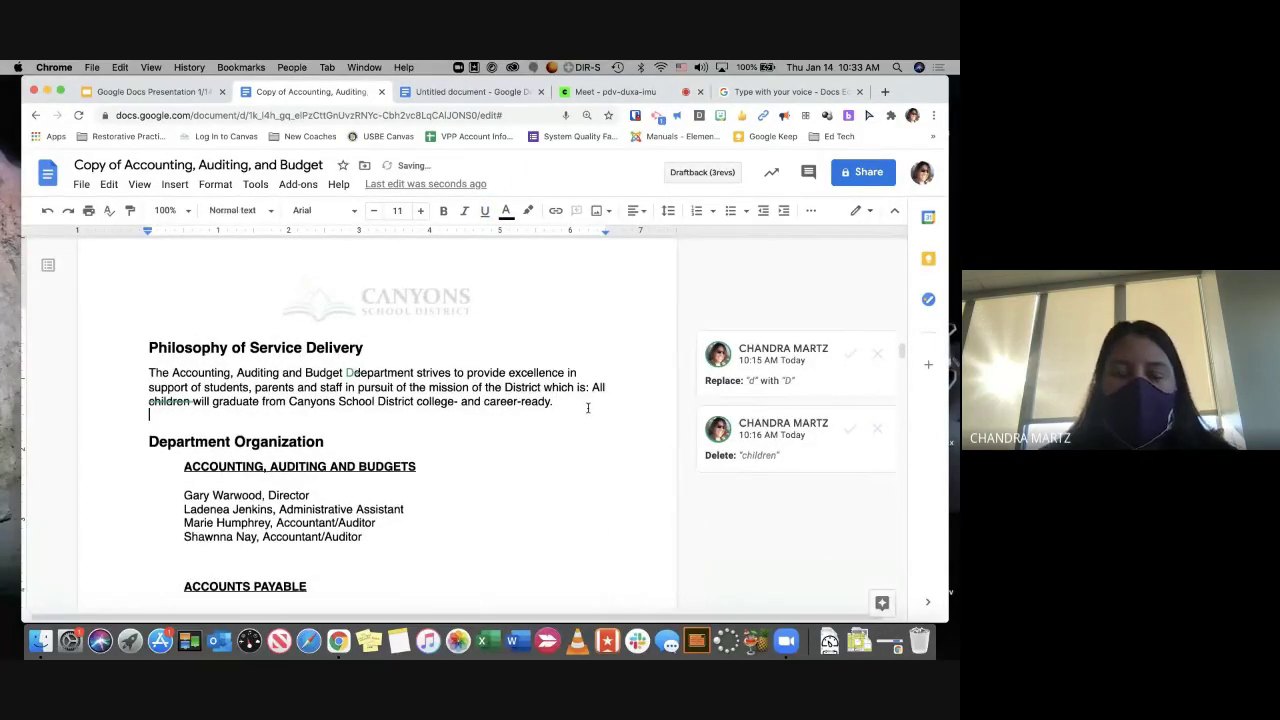
pyautogui.press('Return')
pyautogui.write('Su')
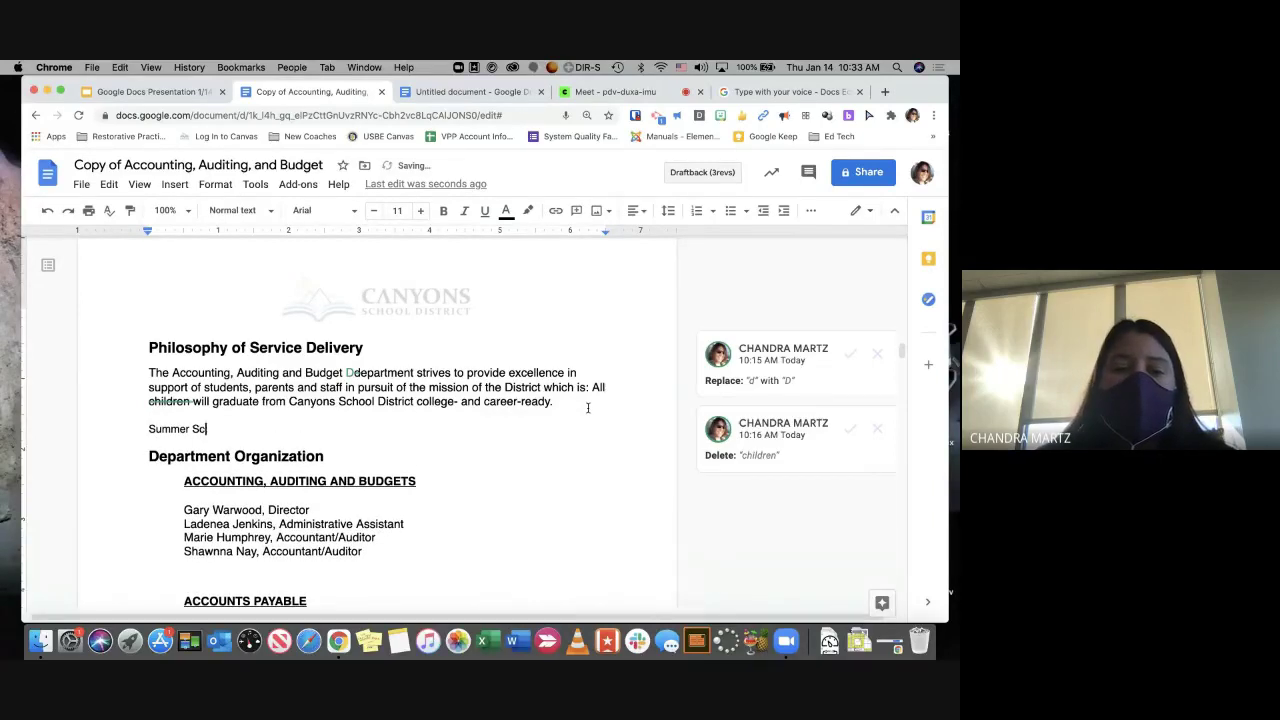
pyautogui.write('mmer Social')
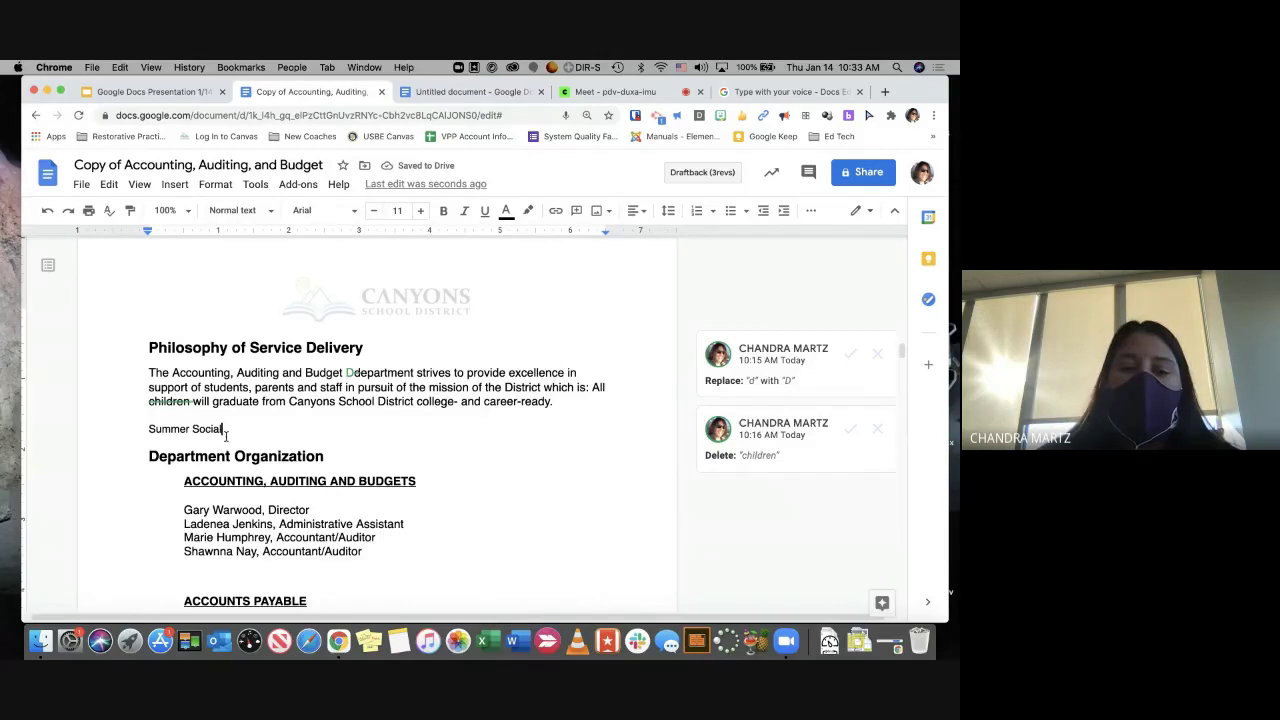
pyautogui.moveTo(226, 430); pyautogui.dragTo(152, 429)
pyautogui.click(240, 210)
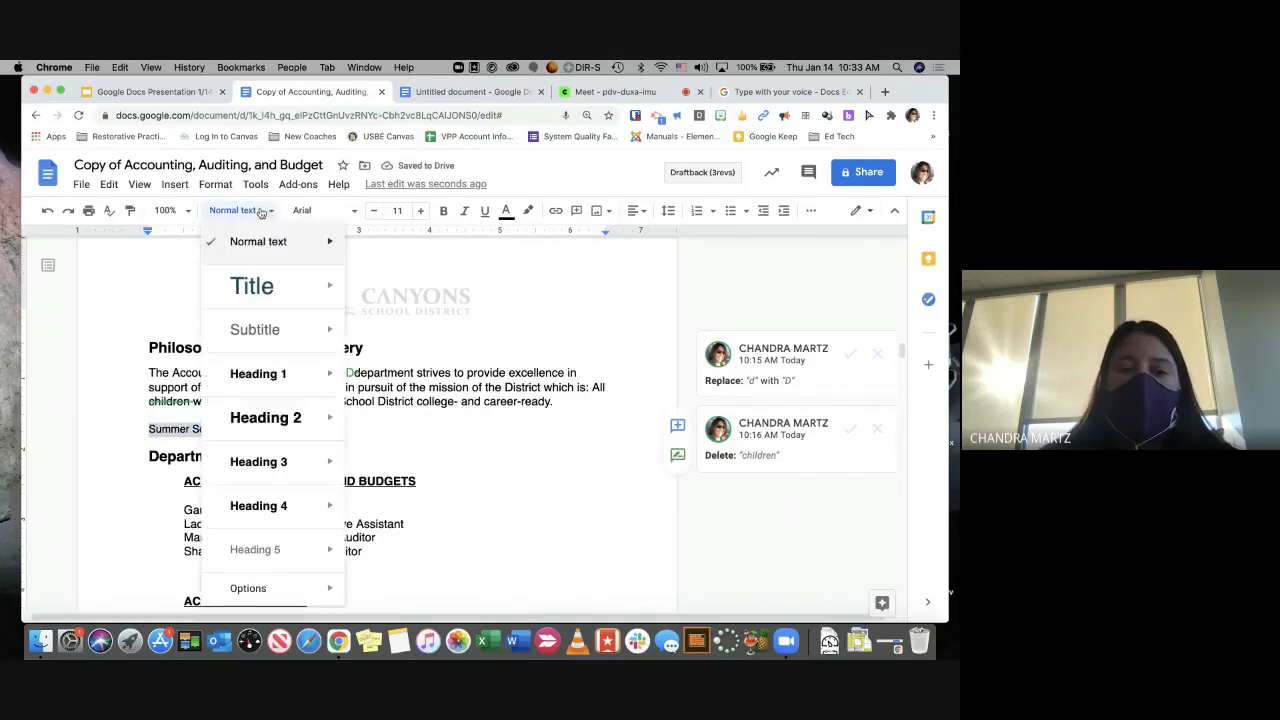
pyautogui.click(241, 415)
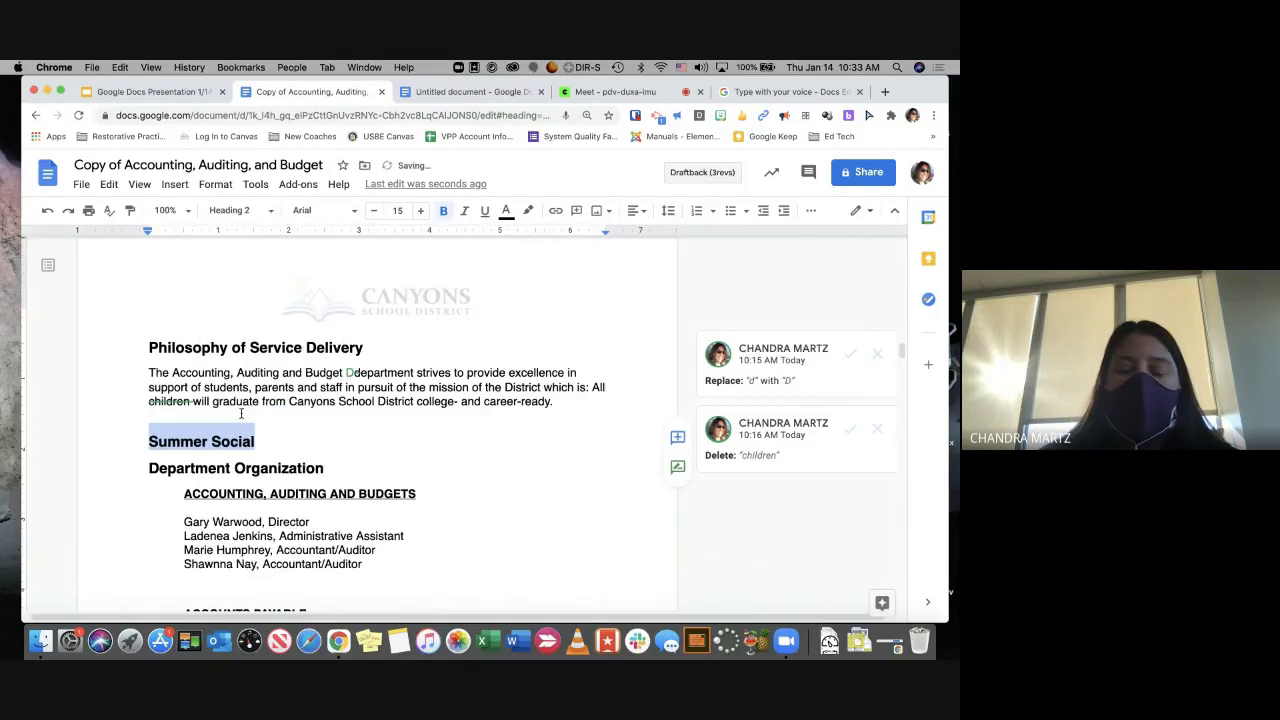
pyautogui.scroll(15, 270, 443)
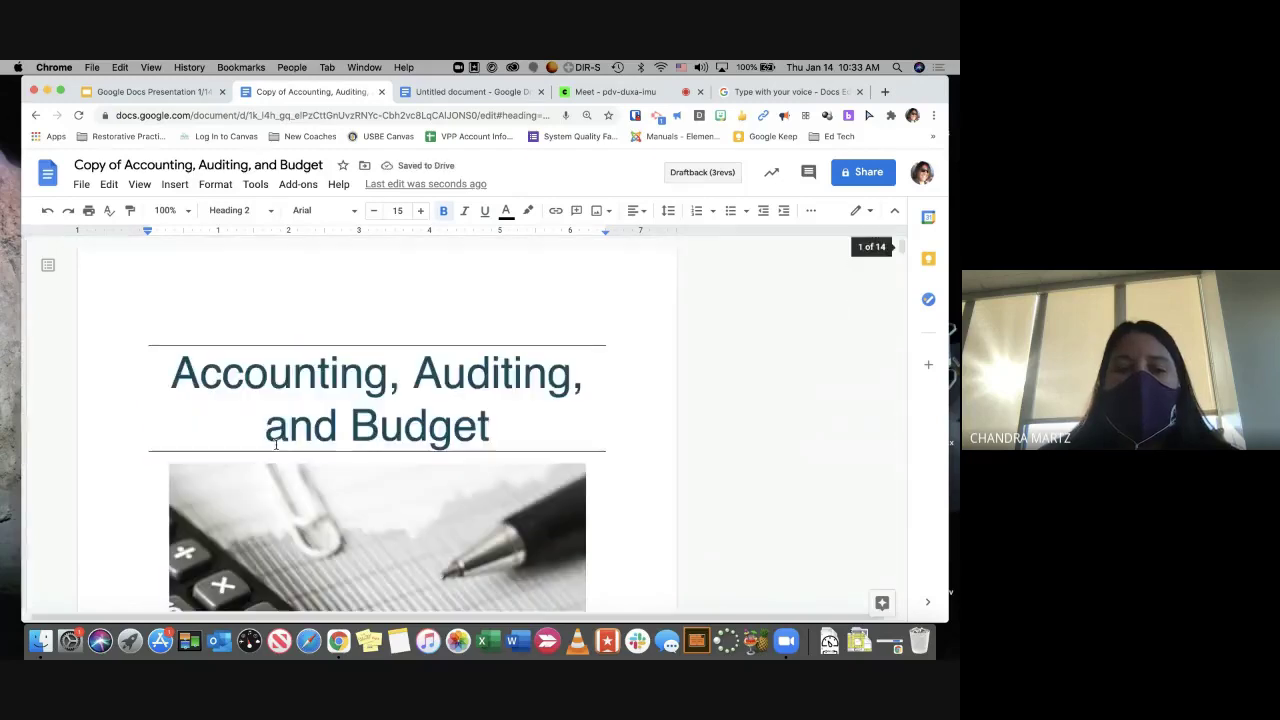
pyautogui.scroll(-3, 275, 445)
pyautogui.scroll(-5, 275, 445)
# - Refresh the table of contents so it includes the new Summer Social entry
pyautogui.click(166, 360)
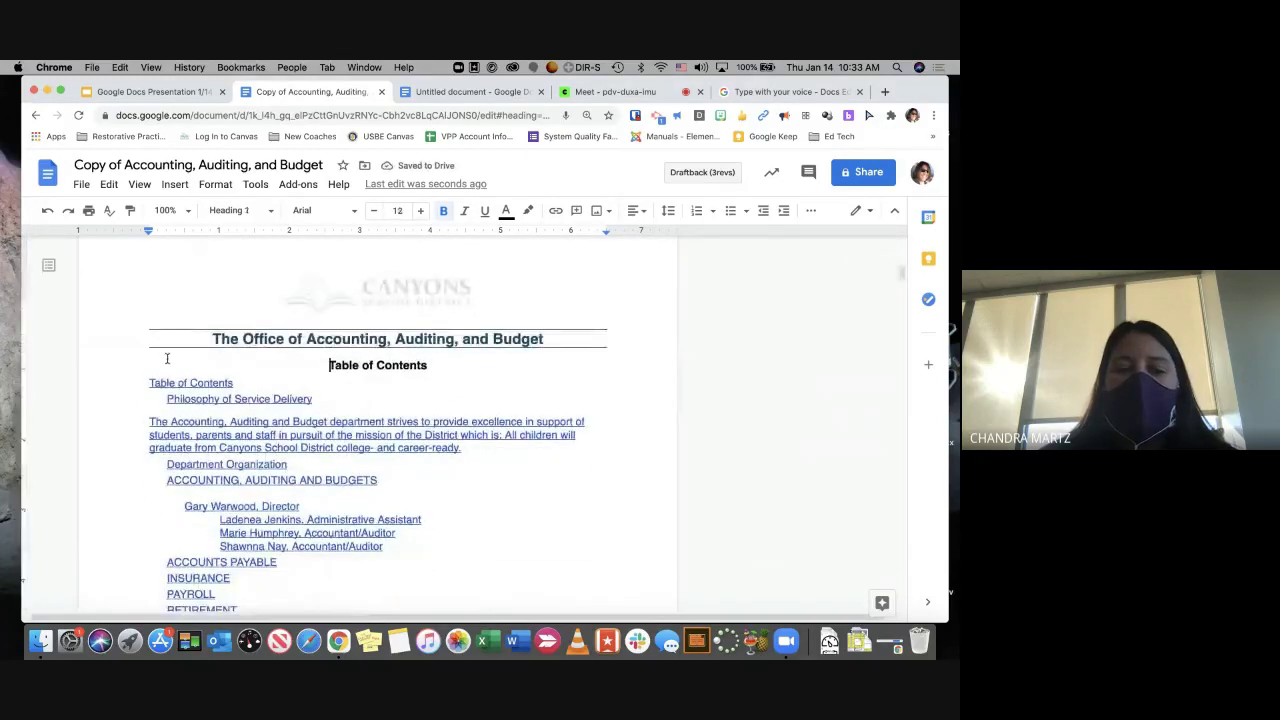
pyautogui.click(143, 412)
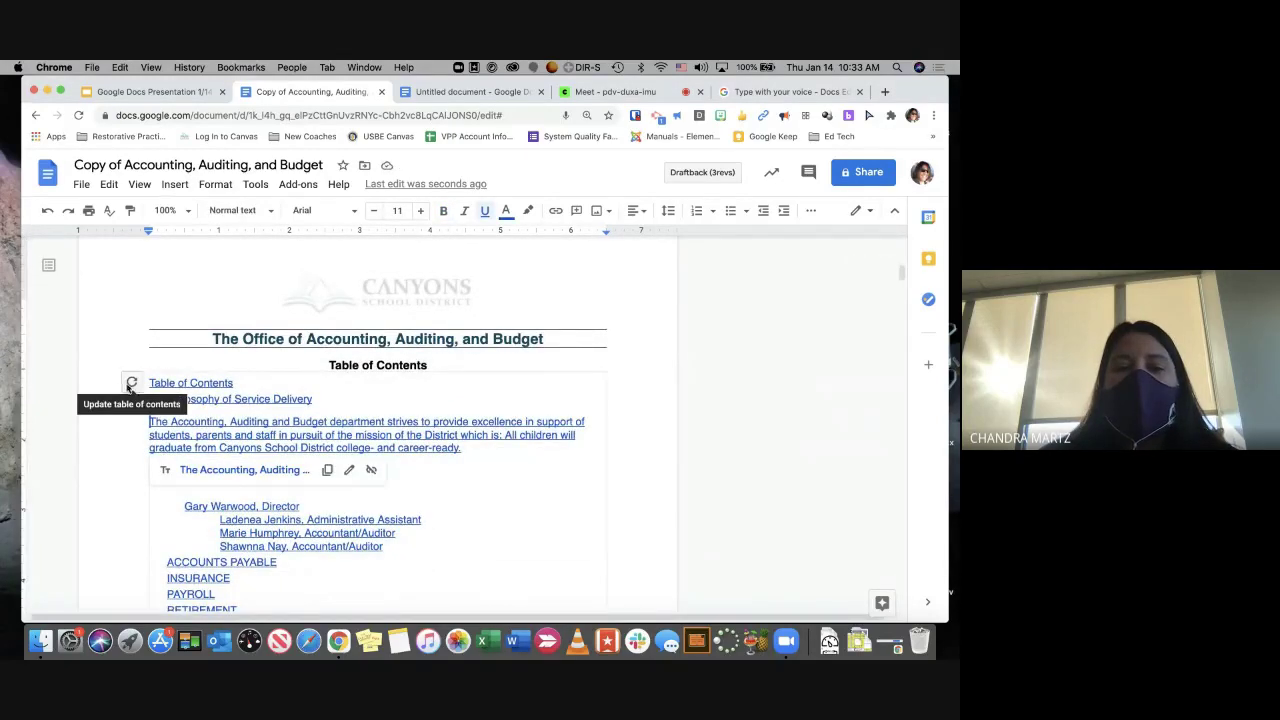
pyautogui.click(133, 382)
pyautogui.scroll(10, 128, 381)
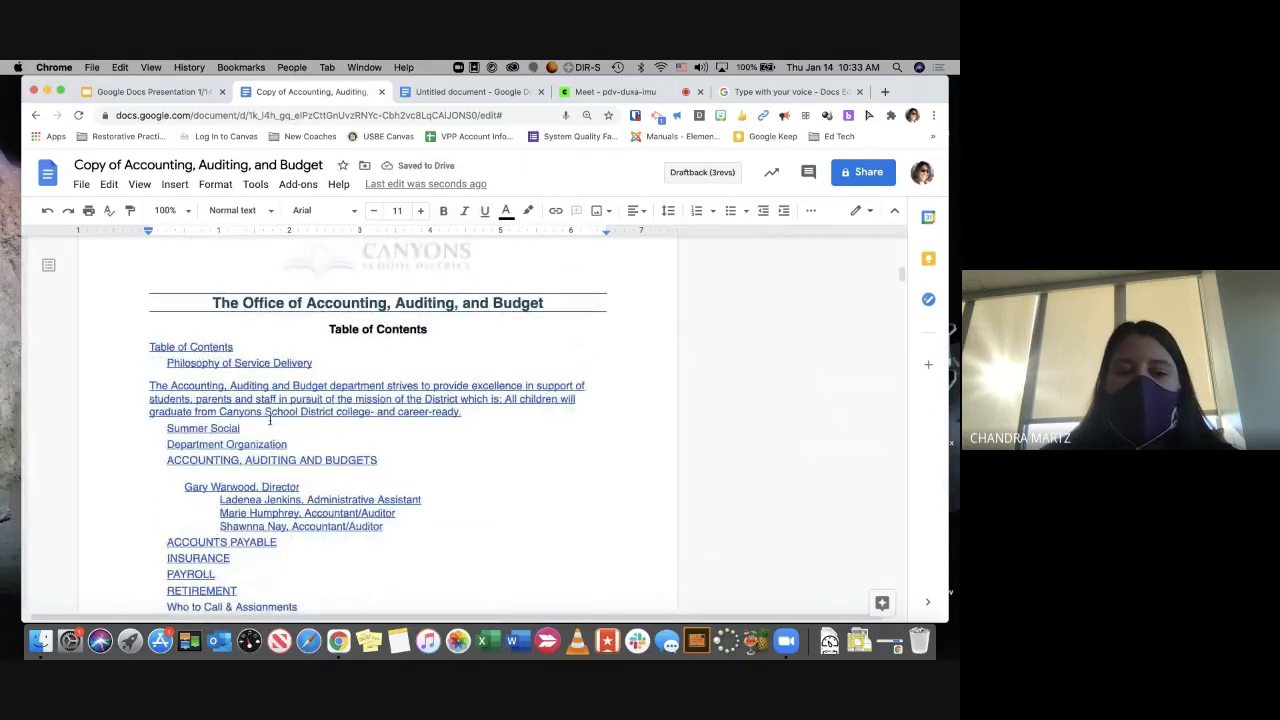
pyautogui.moveTo(248, 428); pyautogui.dragTo(166, 430)
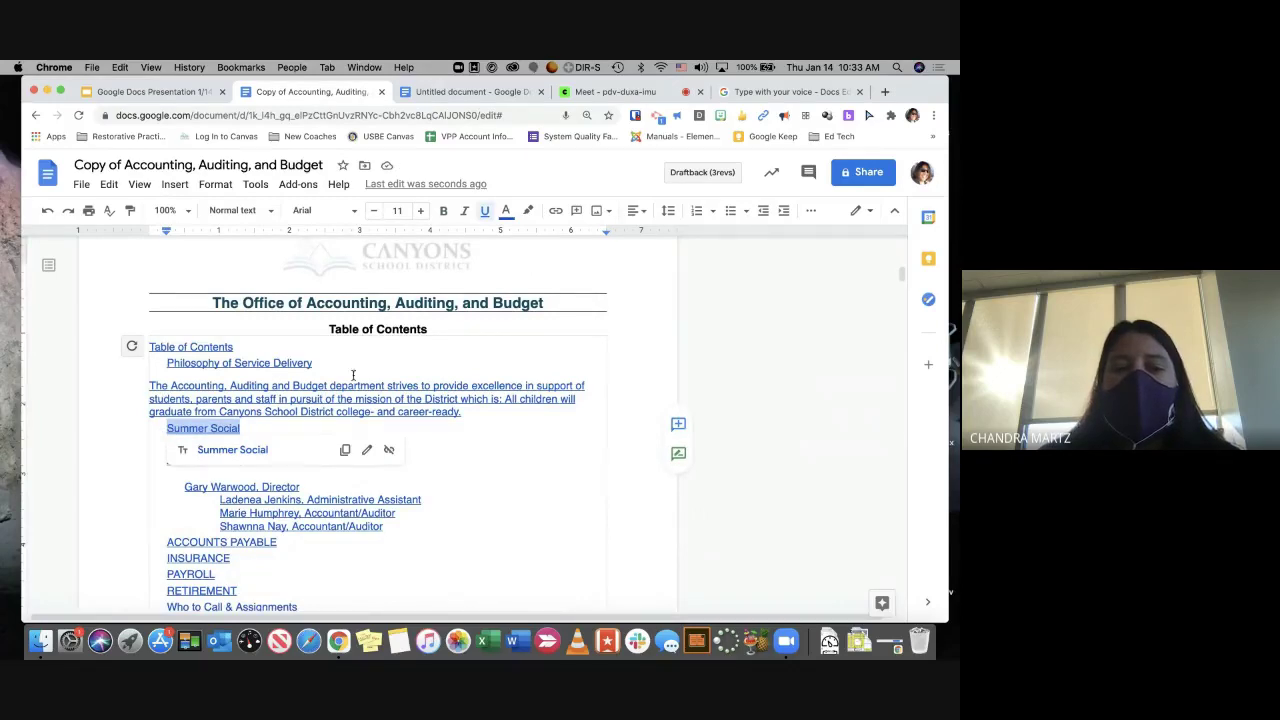
pyautogui.scroll(-20, 352, 379)
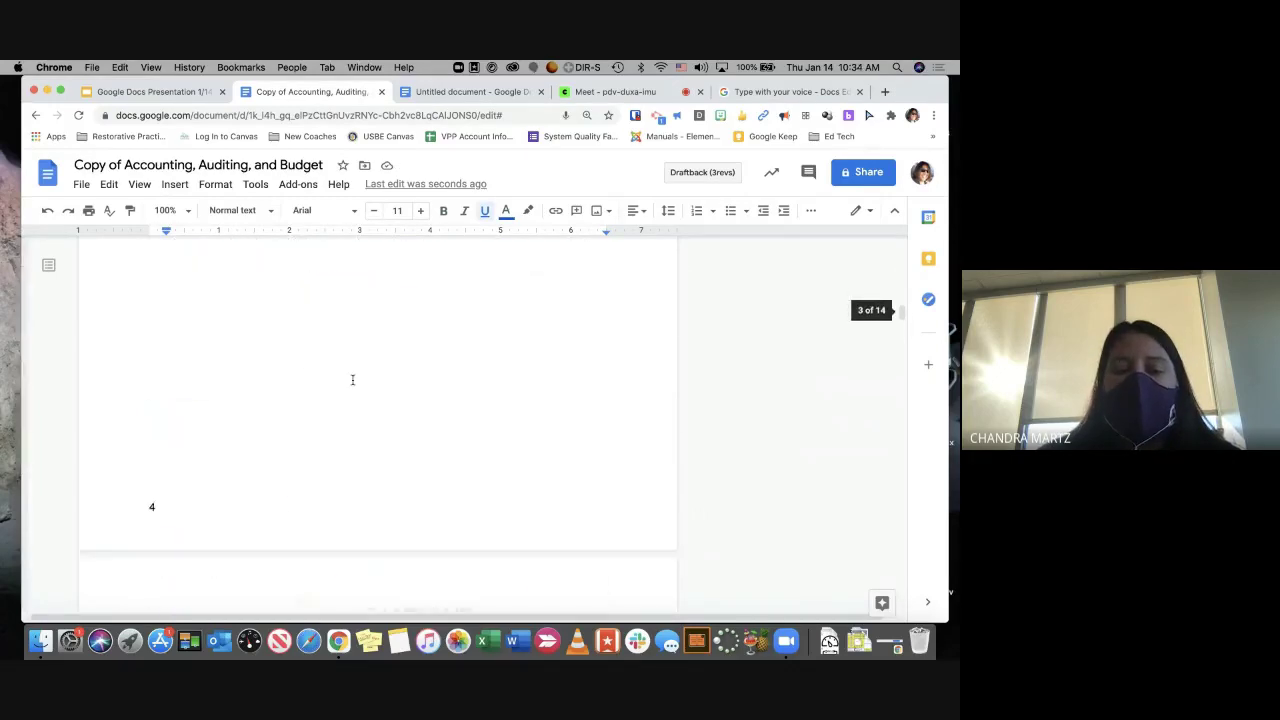
# - Change the mission paragraph under Philosophy of Service Delivery from Heading 1 to Normal text
pyautogui.scroll(-15, 352, 379)
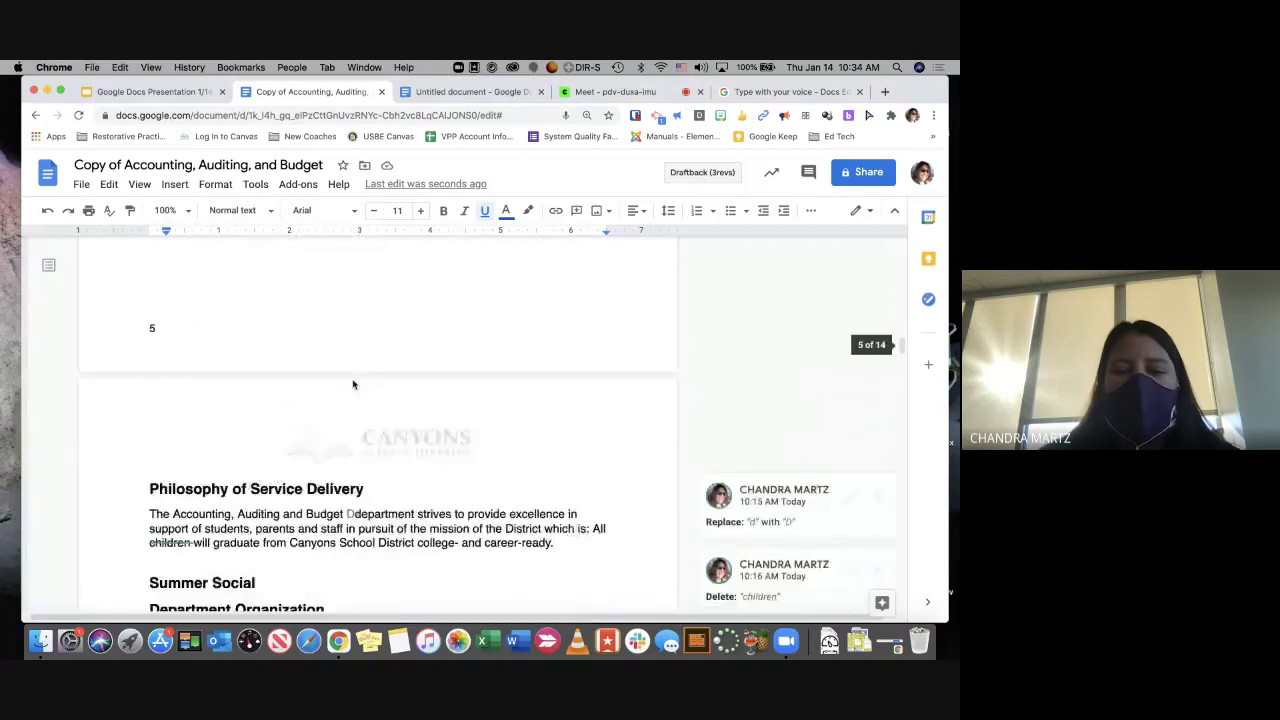
pyautogui.moveTo(148, 394); pyautogui.dragTo(557, 424)
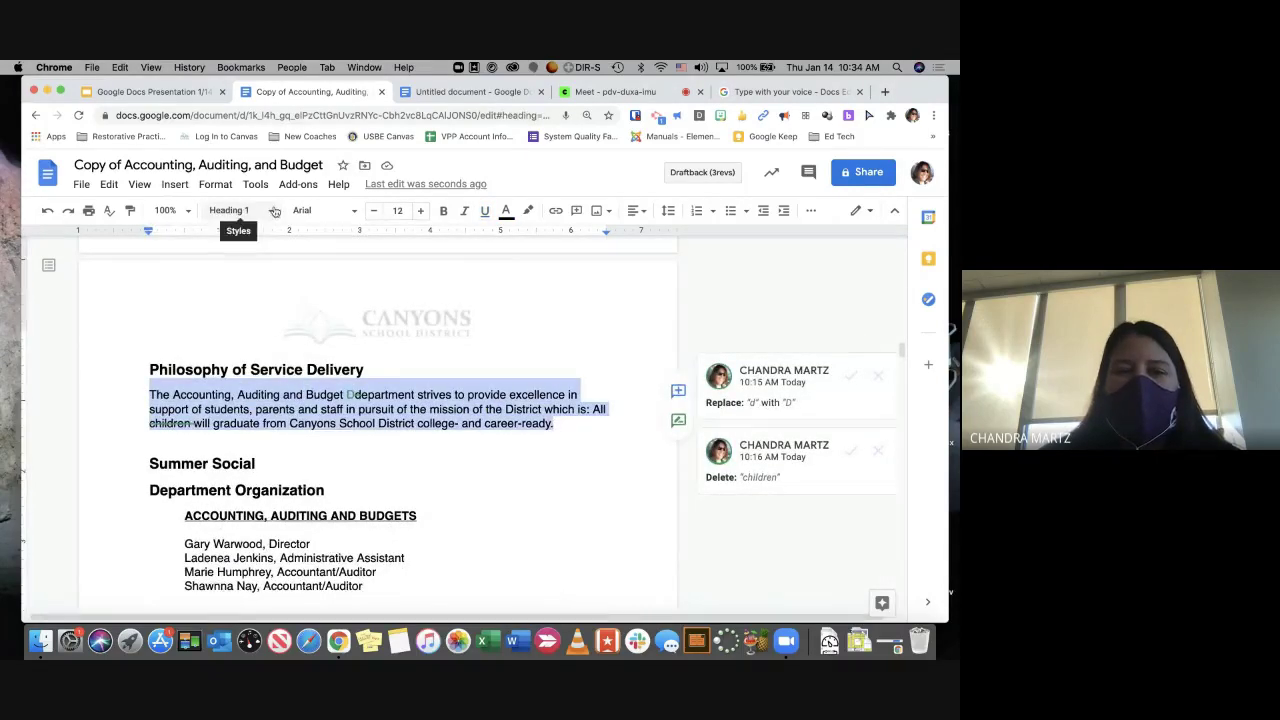
pyautogui.click(270, 214)
pyautogui.click(260, 241)
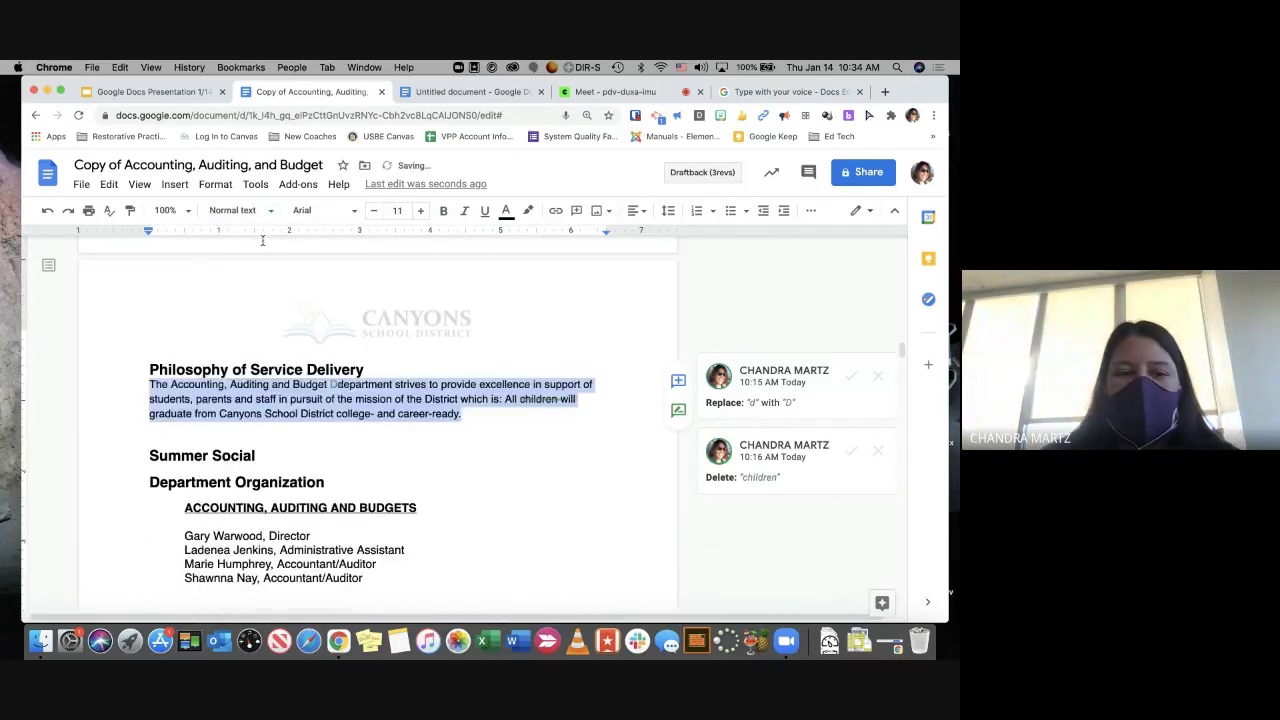
# - Refresh the table of contents so it lists Summer Social and drops the mission paragraph
pyautogui.scroll(20, 270, 340)
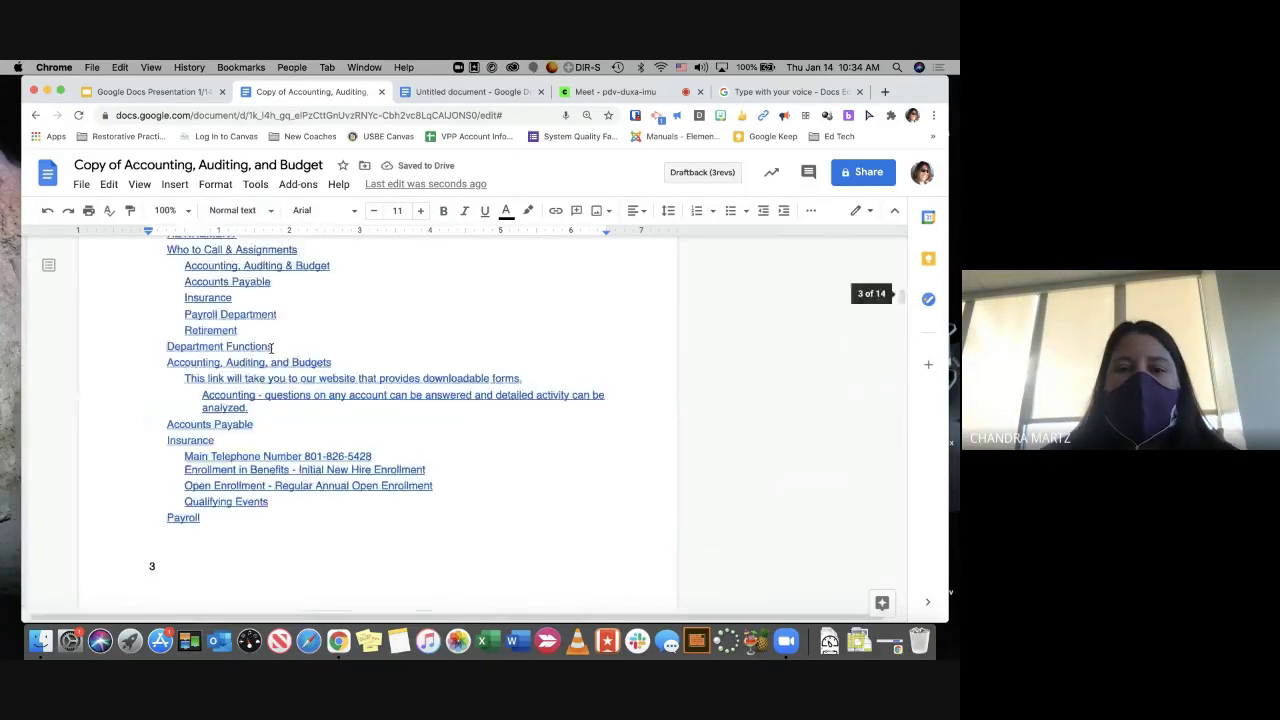
pyautogui.scroll(-6, 270, 348)
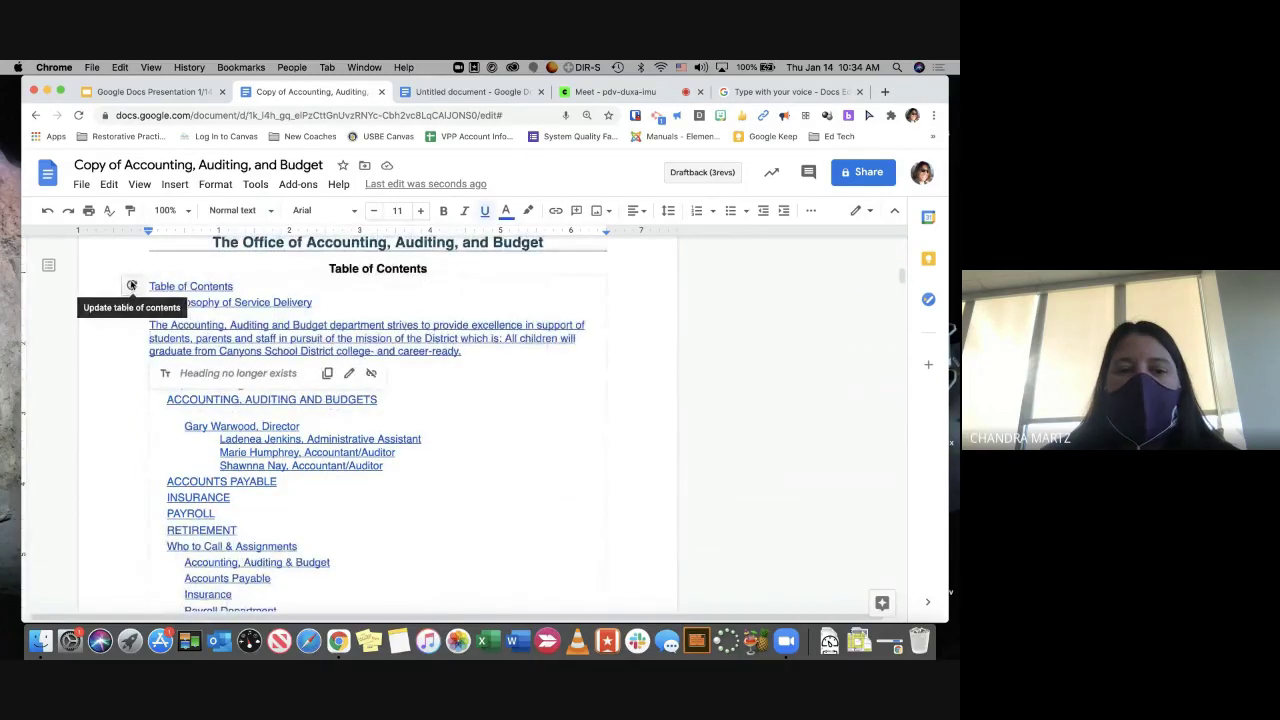
pyautogui.click(131, 285)
pyautogui.scroll(5, 189, 353)
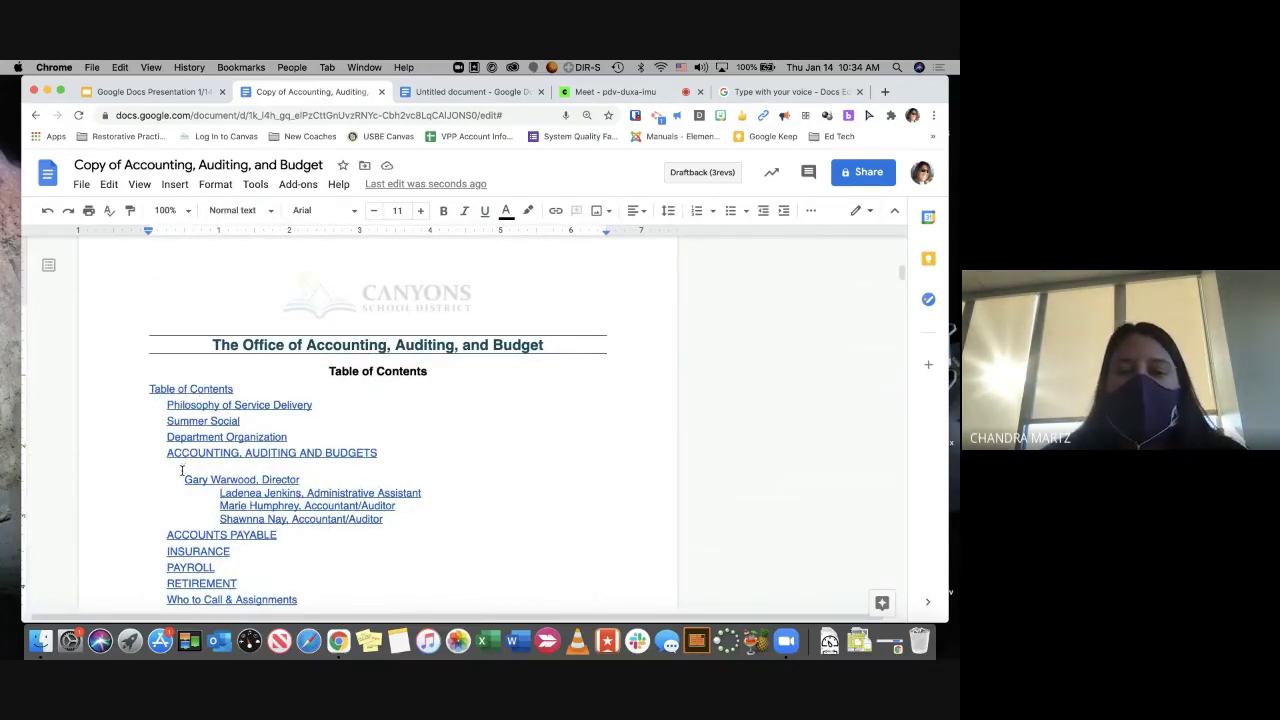
# - Delete the four staff-name lines from the contents, then undo to restore them
pyautogui.moveTo(182, 470); pyautogui.dragTo(397, 516)
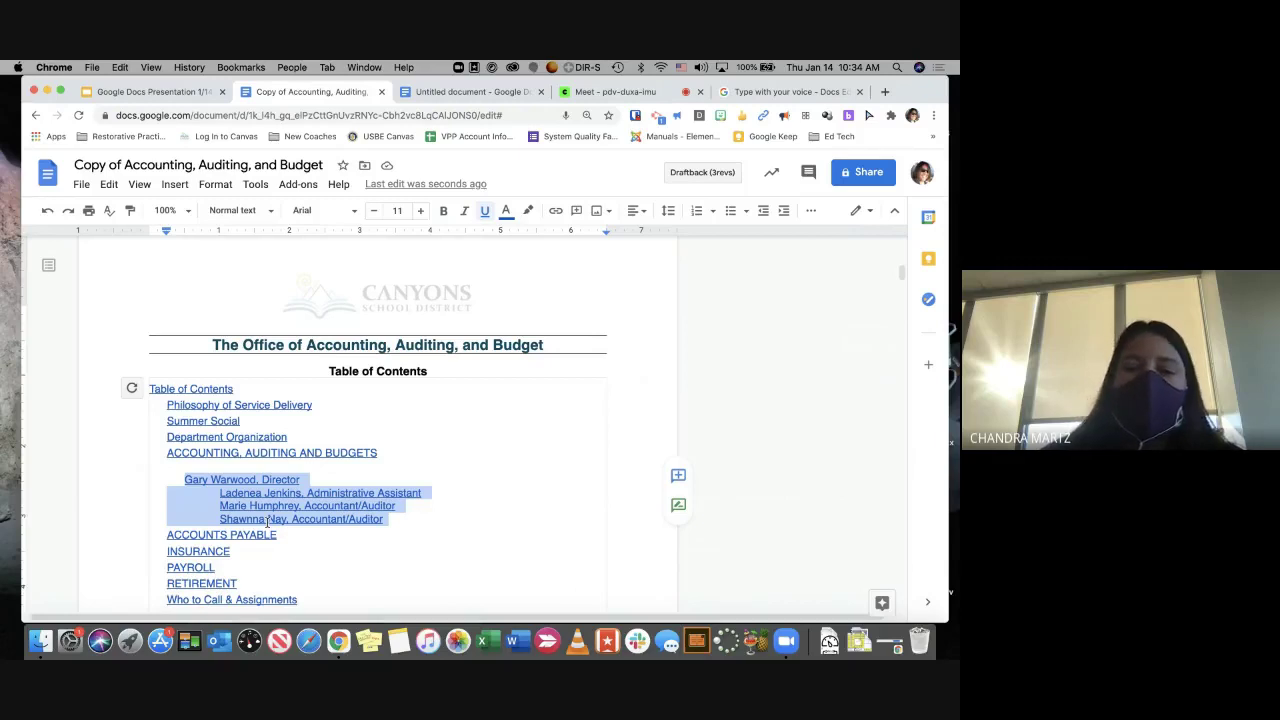
pyautogui.press('BackSpace')
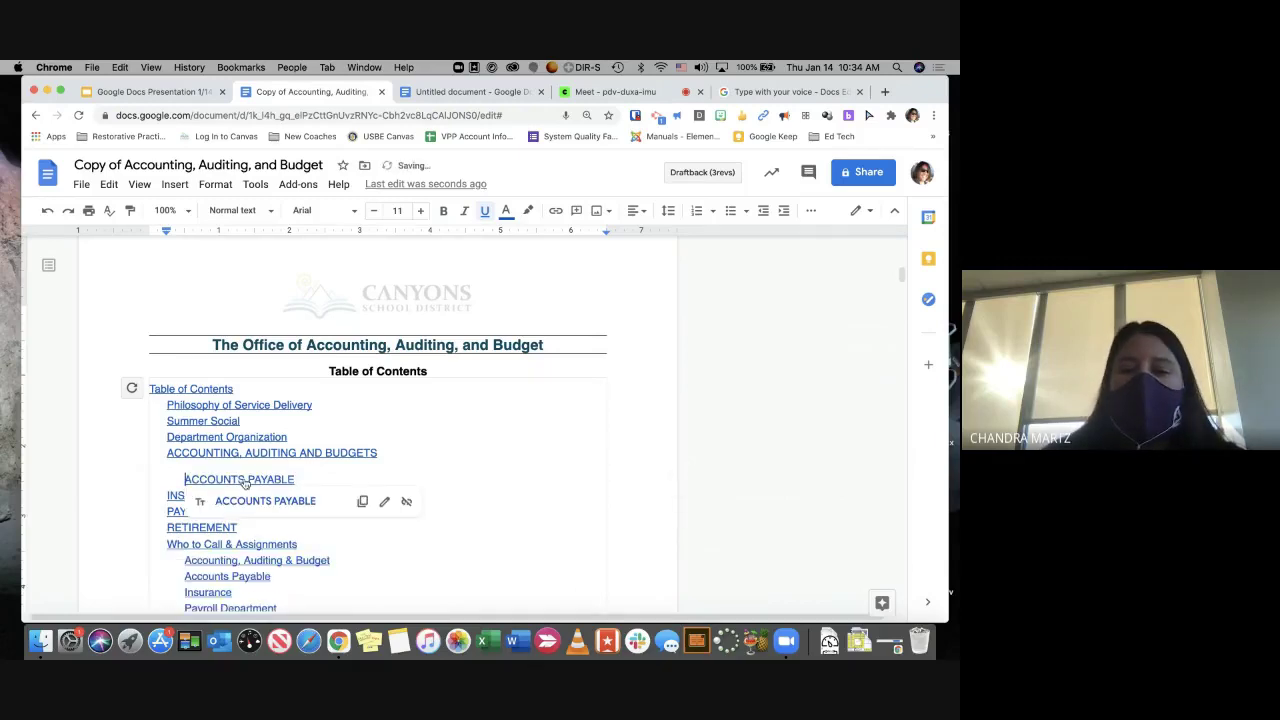
pyautogui.press('super+z')
pyautogui.scroll(-5, 160, 400)
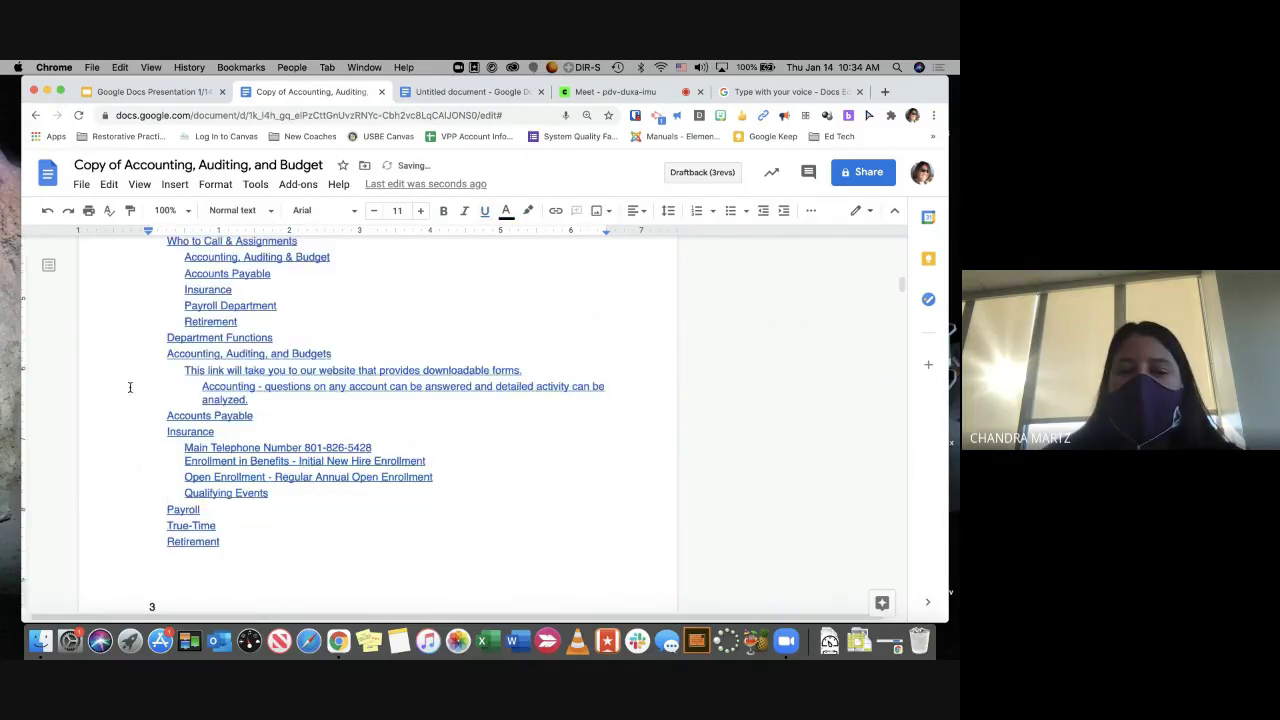
pyautogui.scroll(8, 180, 420)
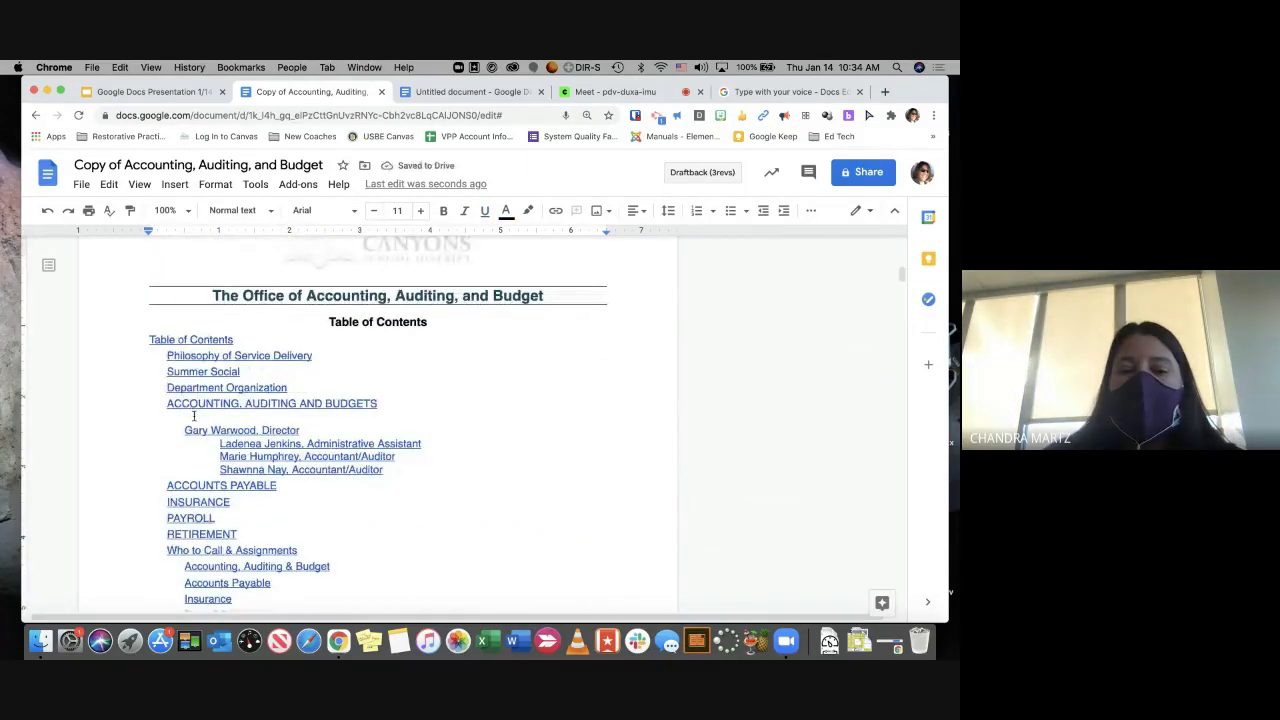
pyautogui.scroll(-15, 190, 427)
pyautogui.scroll(-15, 194, 419)
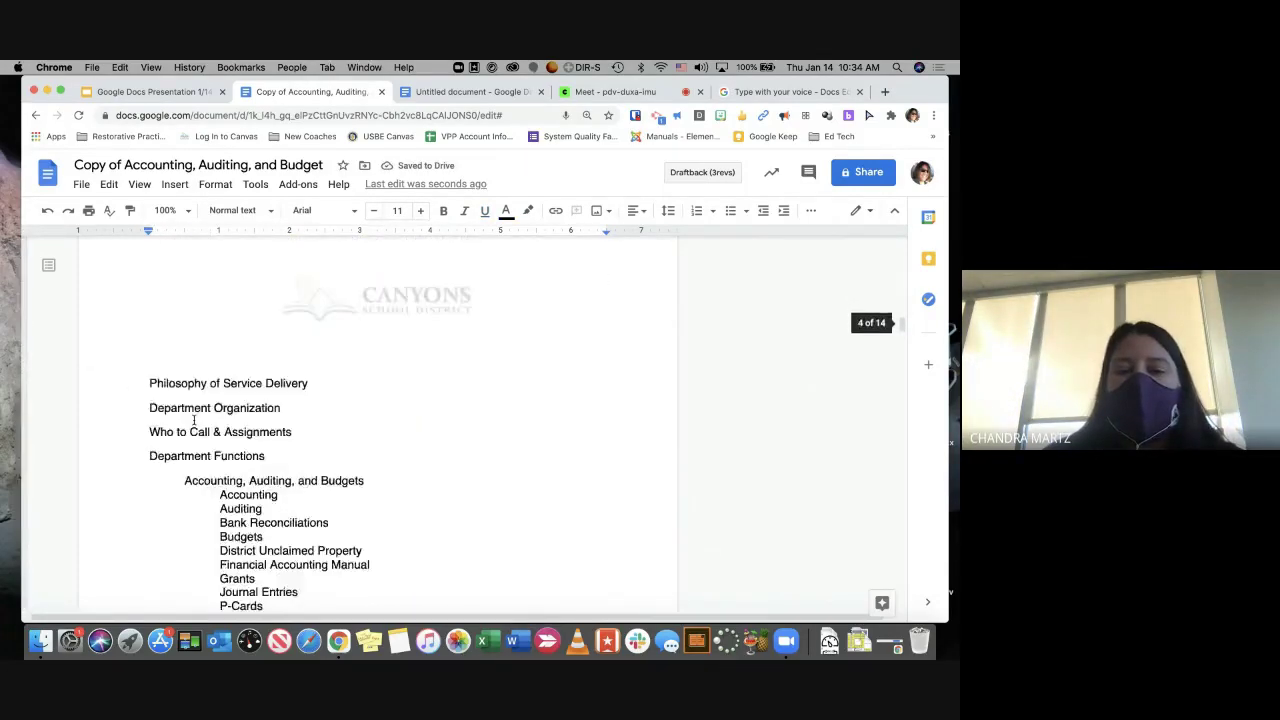
pyautogui.scroll(-2, 194, 419)
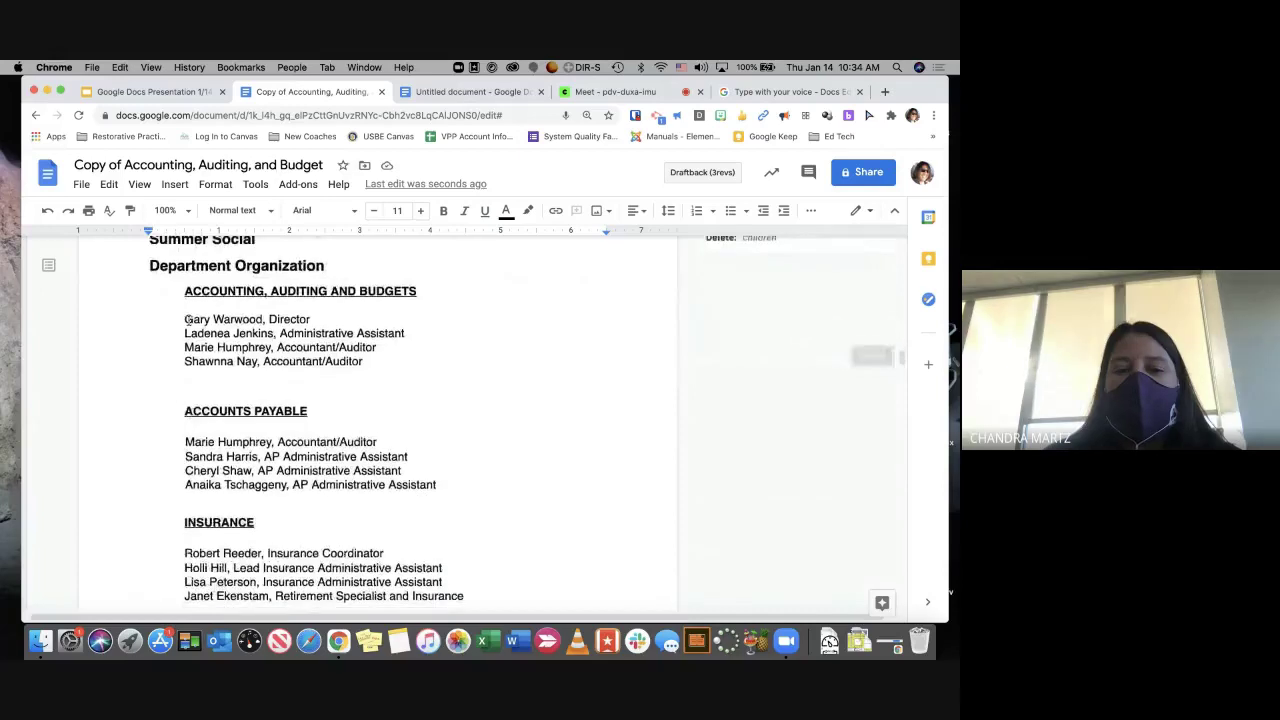
# - Change the Department Organization staff lines to Normal text
pyautogui.moveTo(183, 319); pyautogui.dragTo(365, 366)
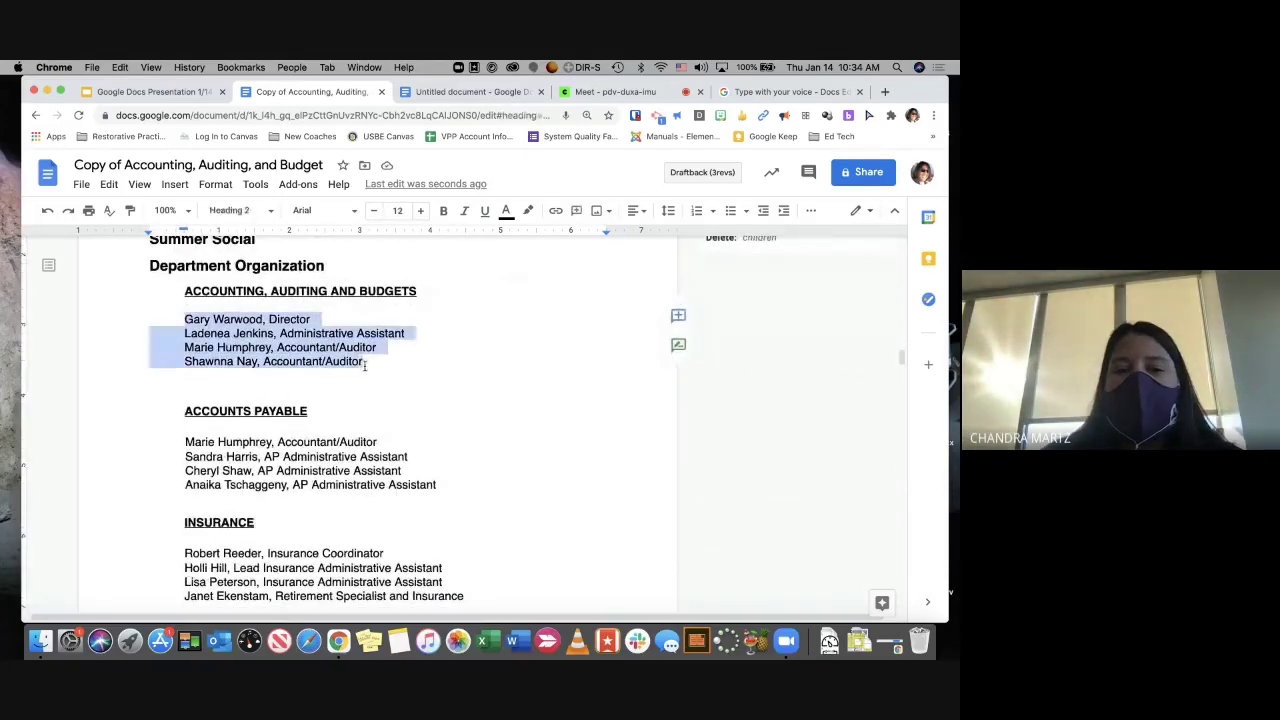
pyautogui.click(251, 210)
pyautogui.click(254, 238)
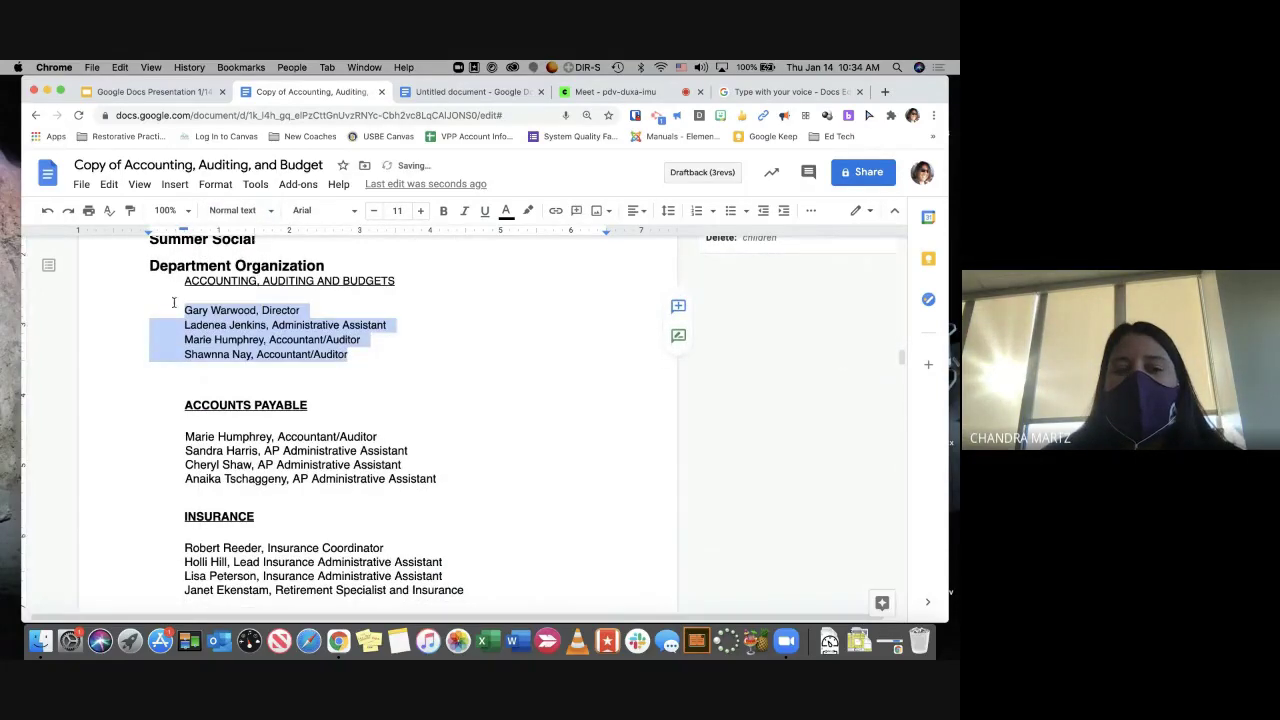
pyautogui.scroll(20, 185, 279)
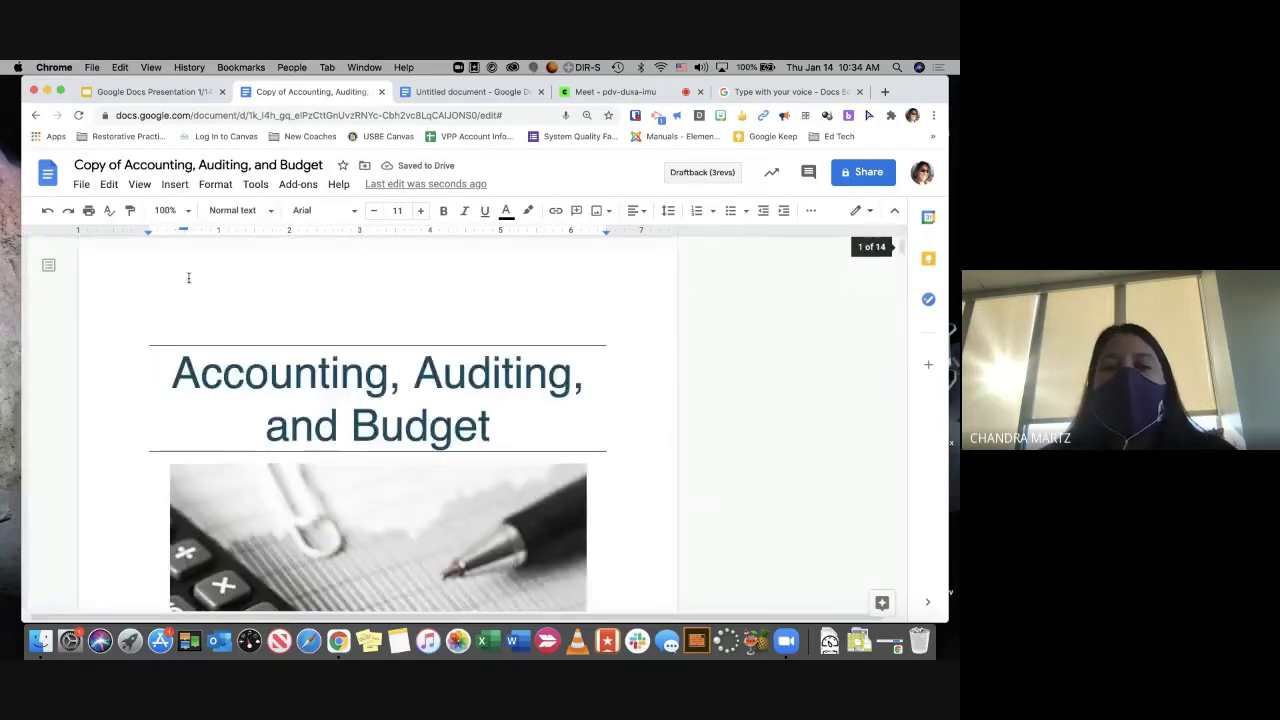
pyautogui.scroll(-10, 173, 420)
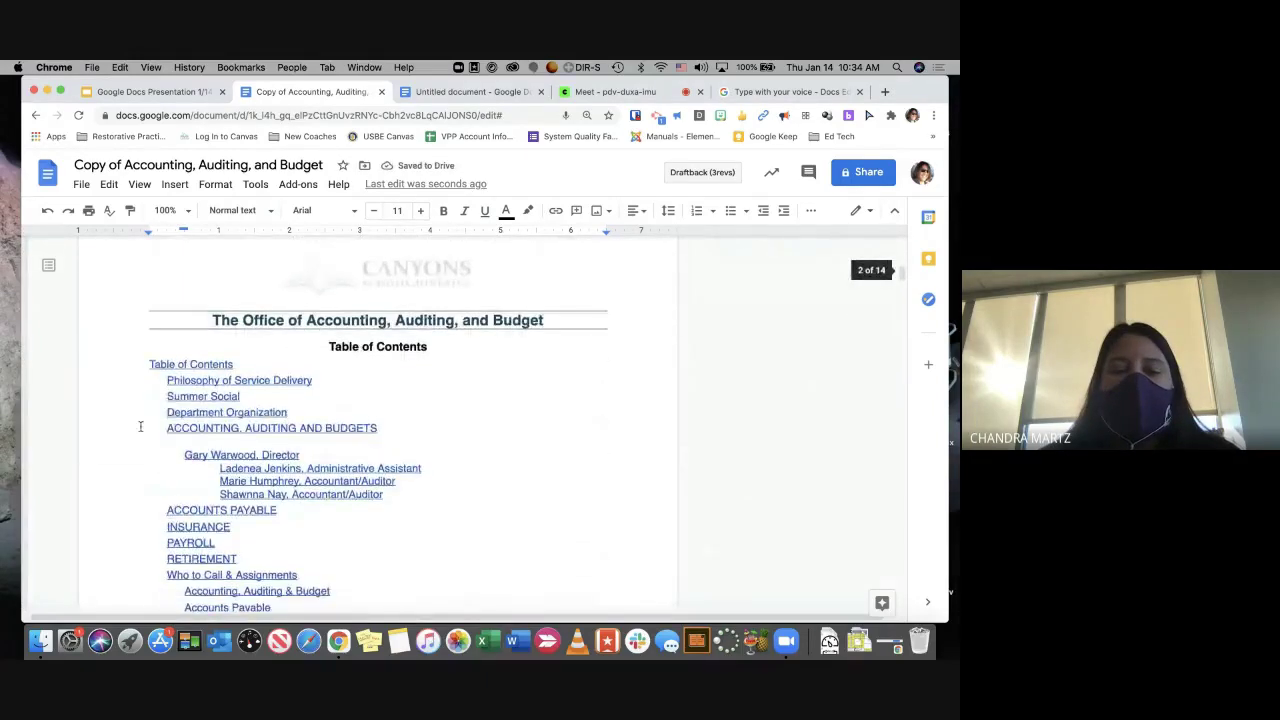
# - Update the table of contents so the staff lines no longer appear
pyautogui.click(131, 364)
pyautogui.scroll(5, 128, 366)
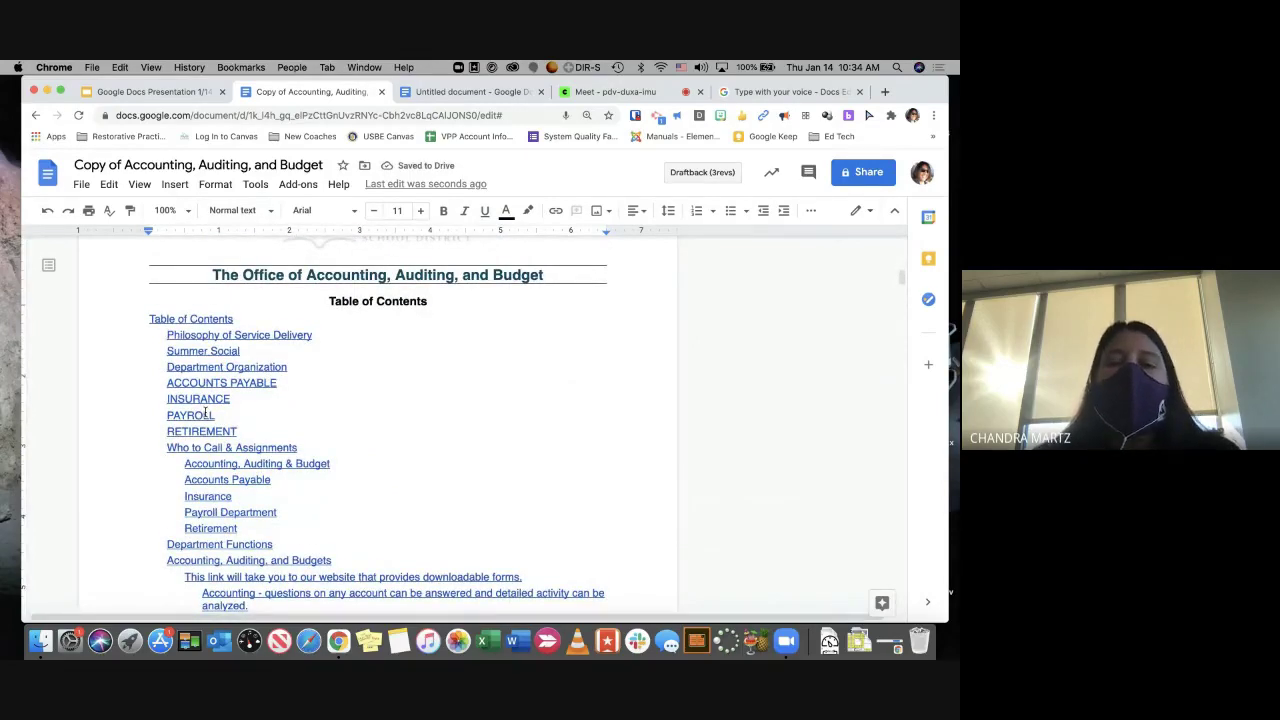
pyautogui.scroll(6, 205, 412)
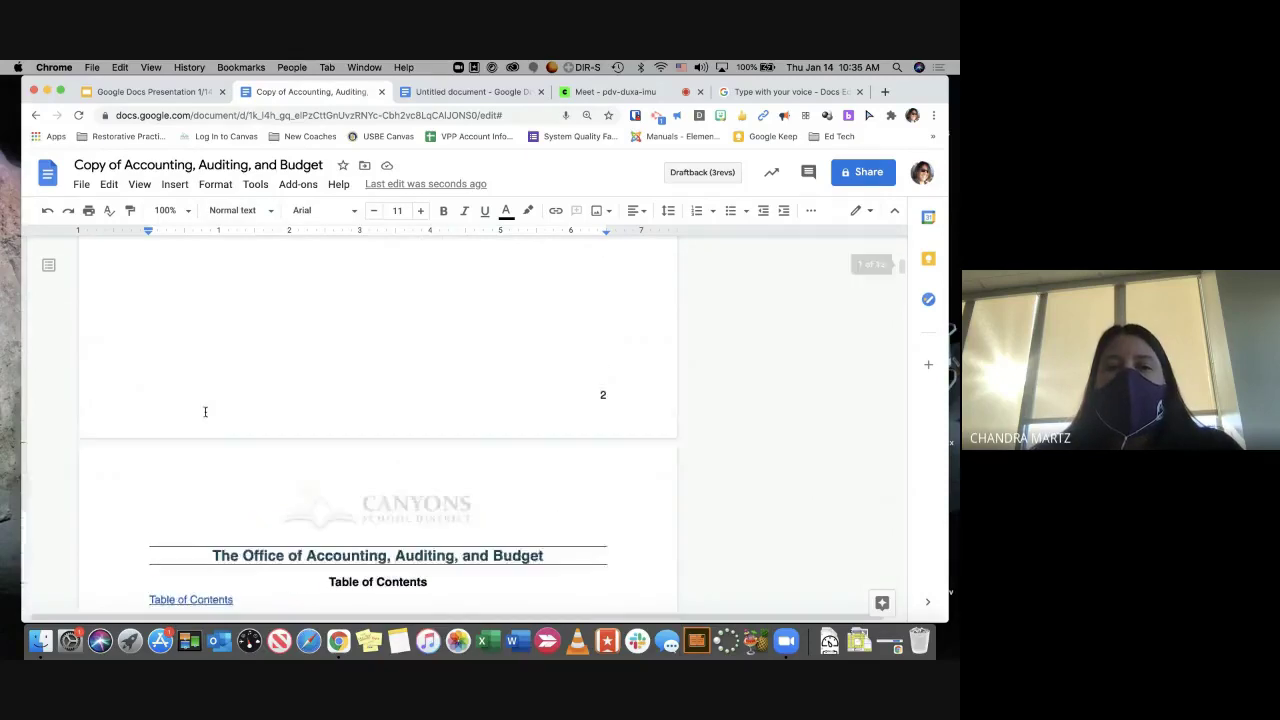
pyautogui.scroll(10, 205, 412)
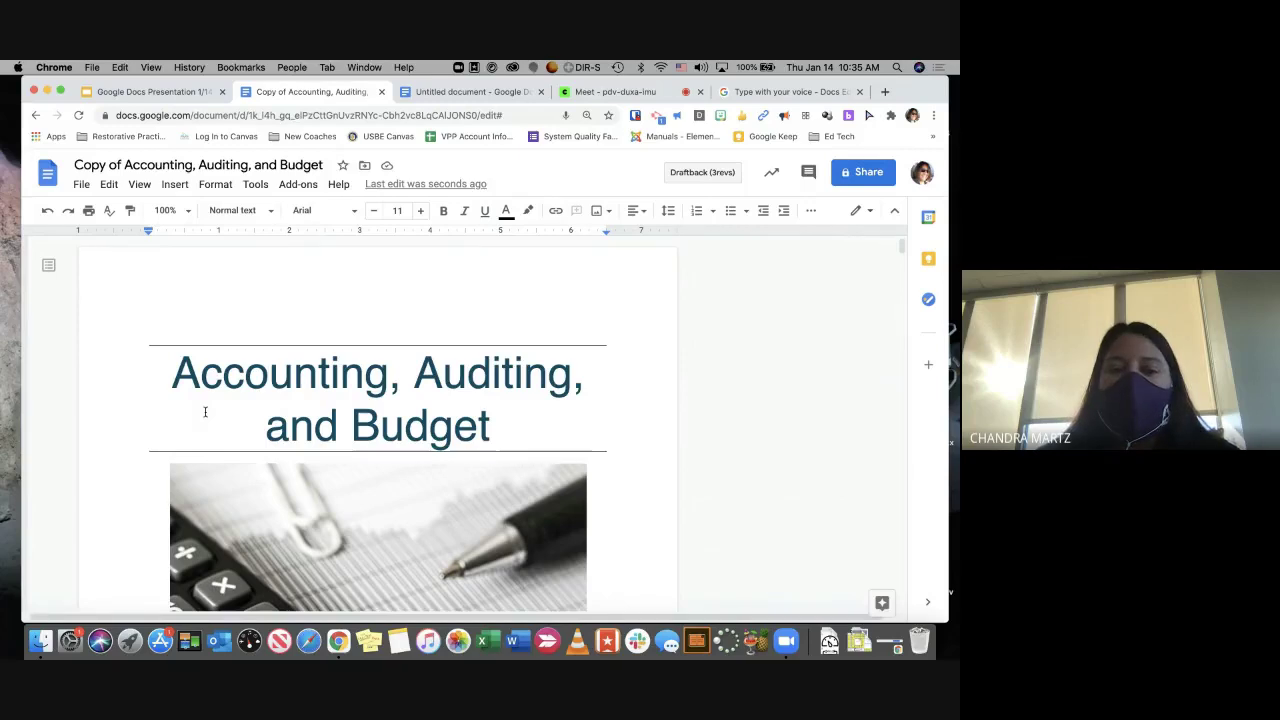
pyautogui.scroll(-15, 205, 412)
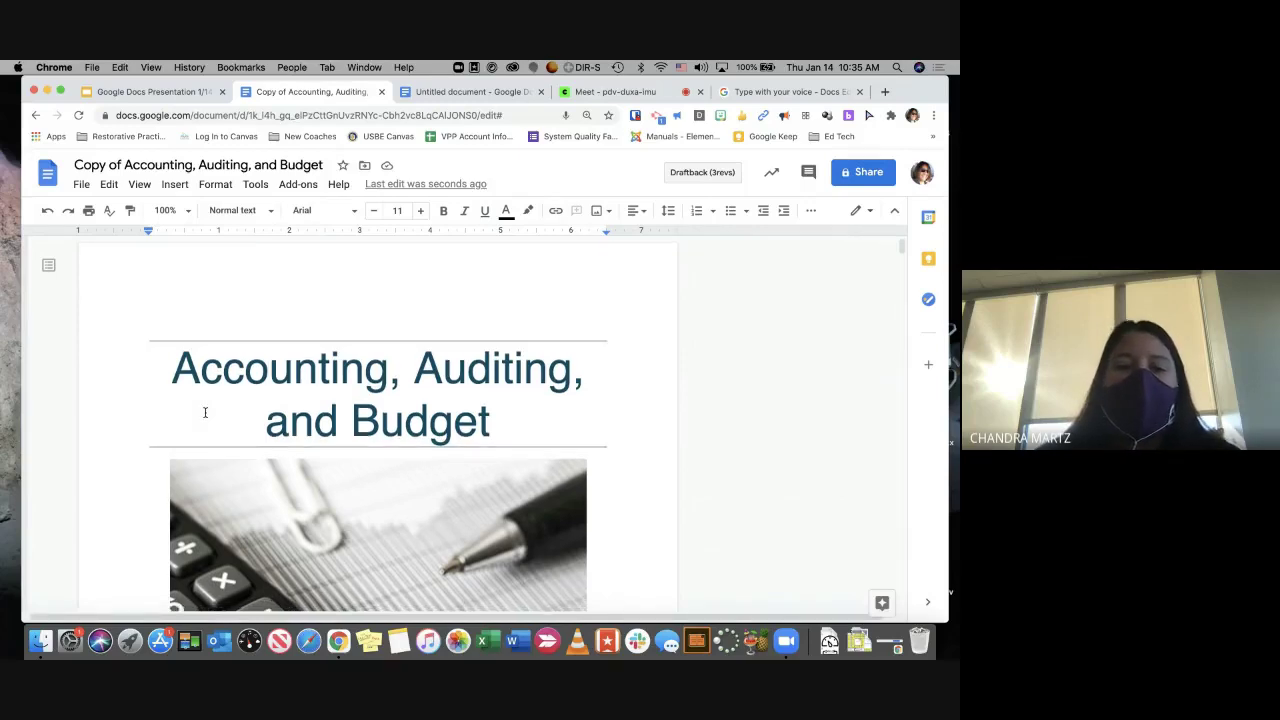
pyautogui.scroll(-3, 200, 420)
# - Remove the empty line below the table of contents list
pyautogui.click(175, 449)
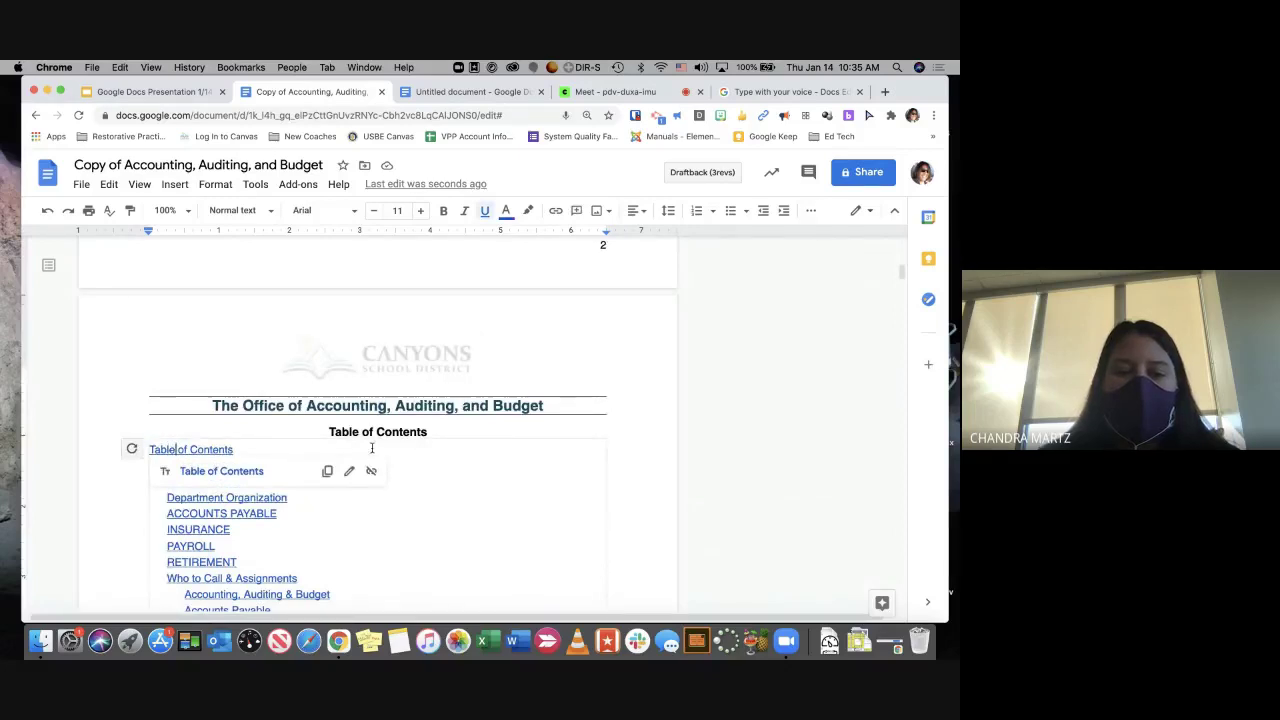
pyautogui.scroll(-10, 452, 429)
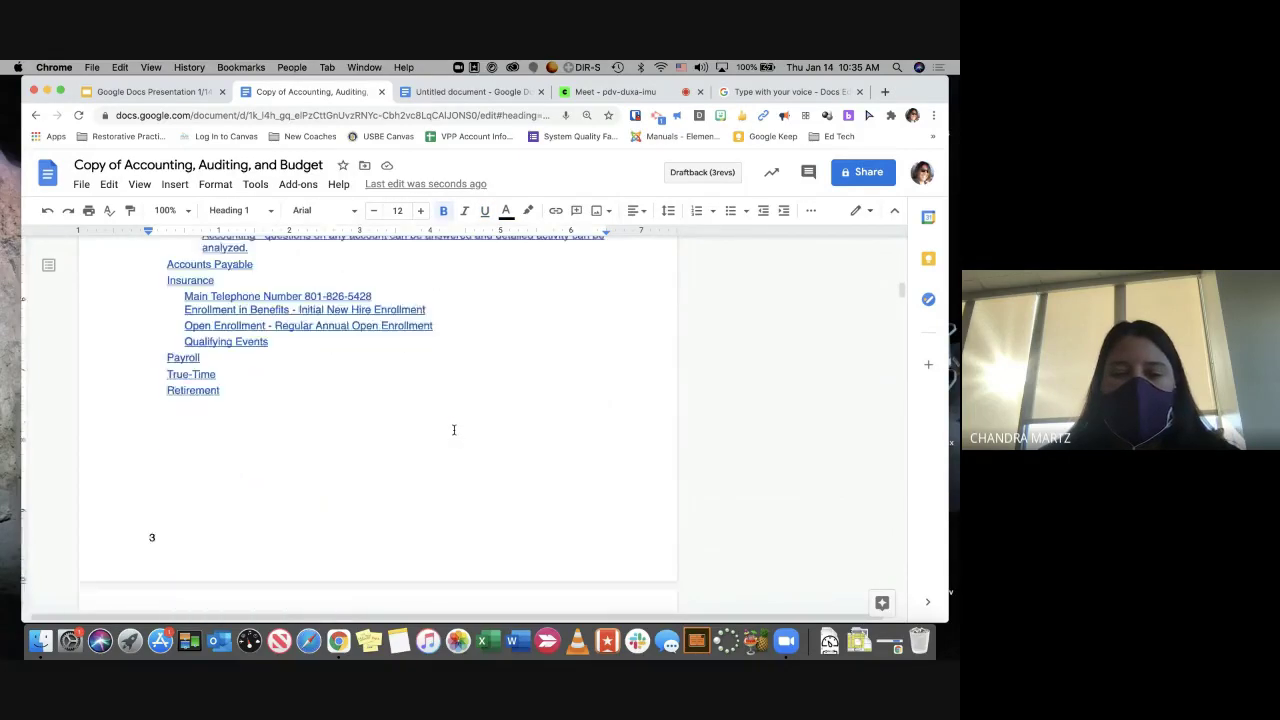
pyautogui.scroll(-1, 453, 430)
pyautogui.moveTo(314, 362); pyautogui.dragTo(184, 300)
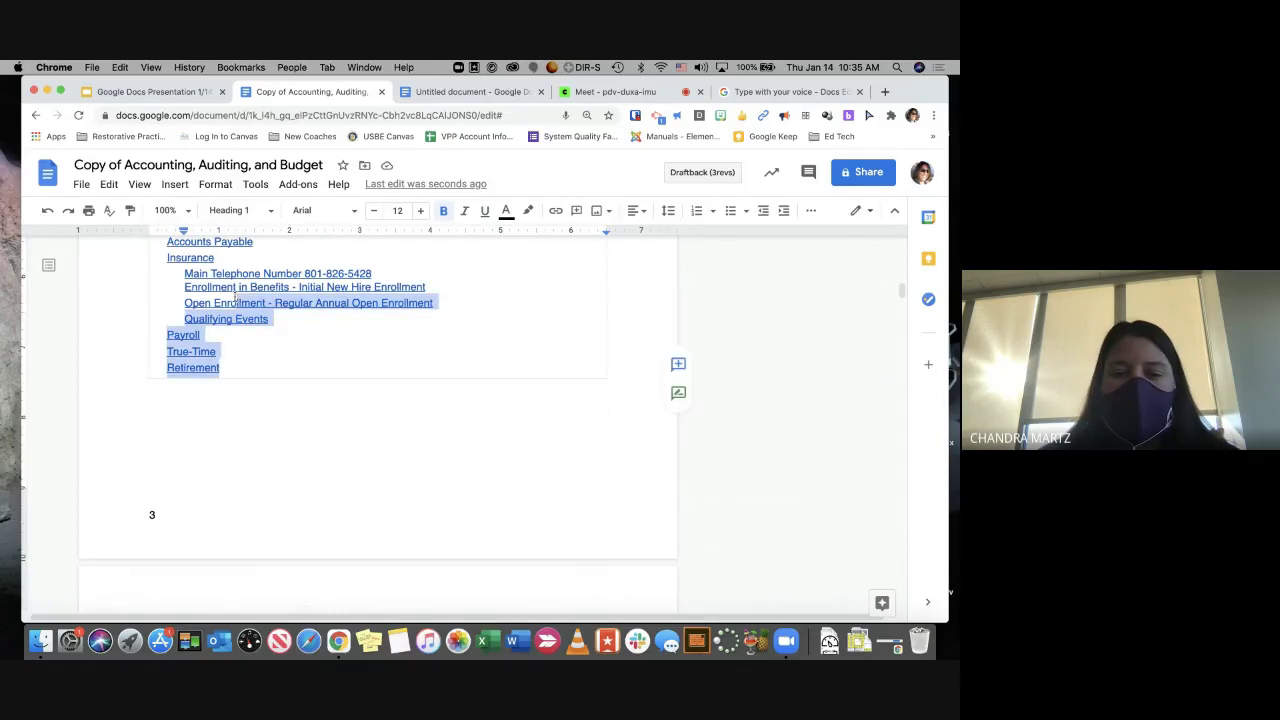
pyautogui.click(265, 410)
pyautogui.press('BackSpace')
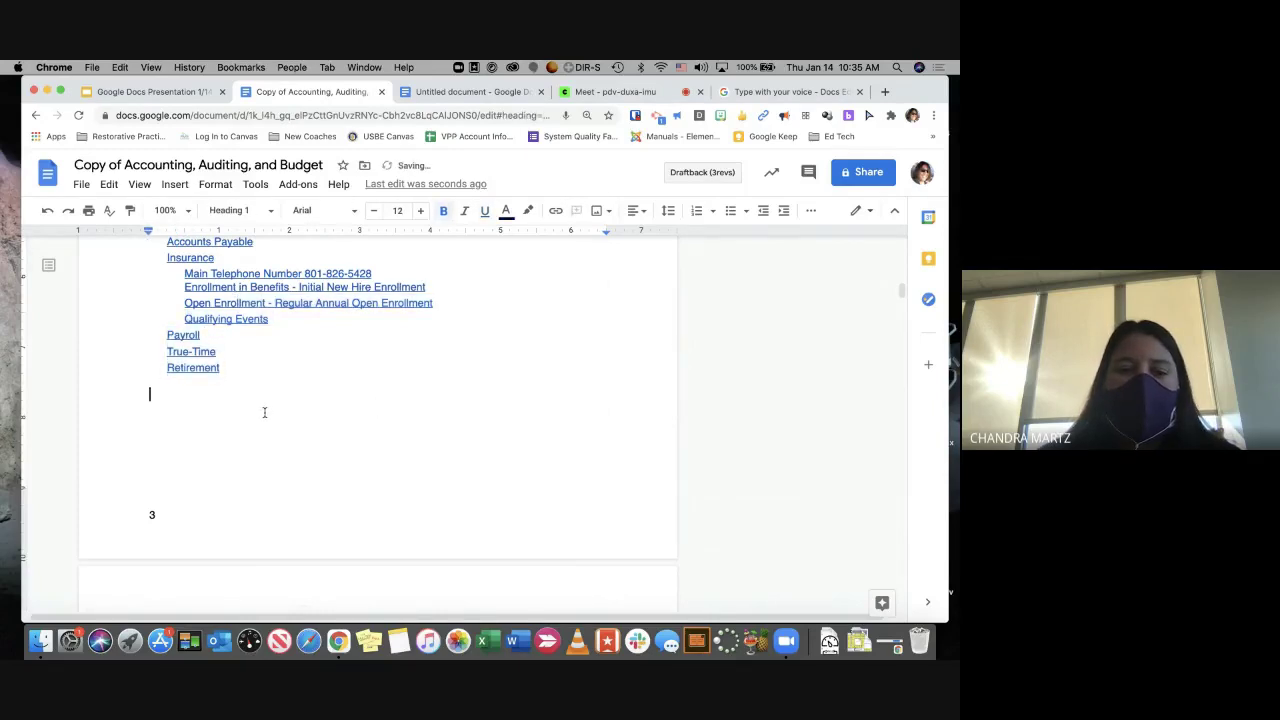
# - Select all the document text, then undo several edits back to the earlier contents
pyautogui.press('super+a')
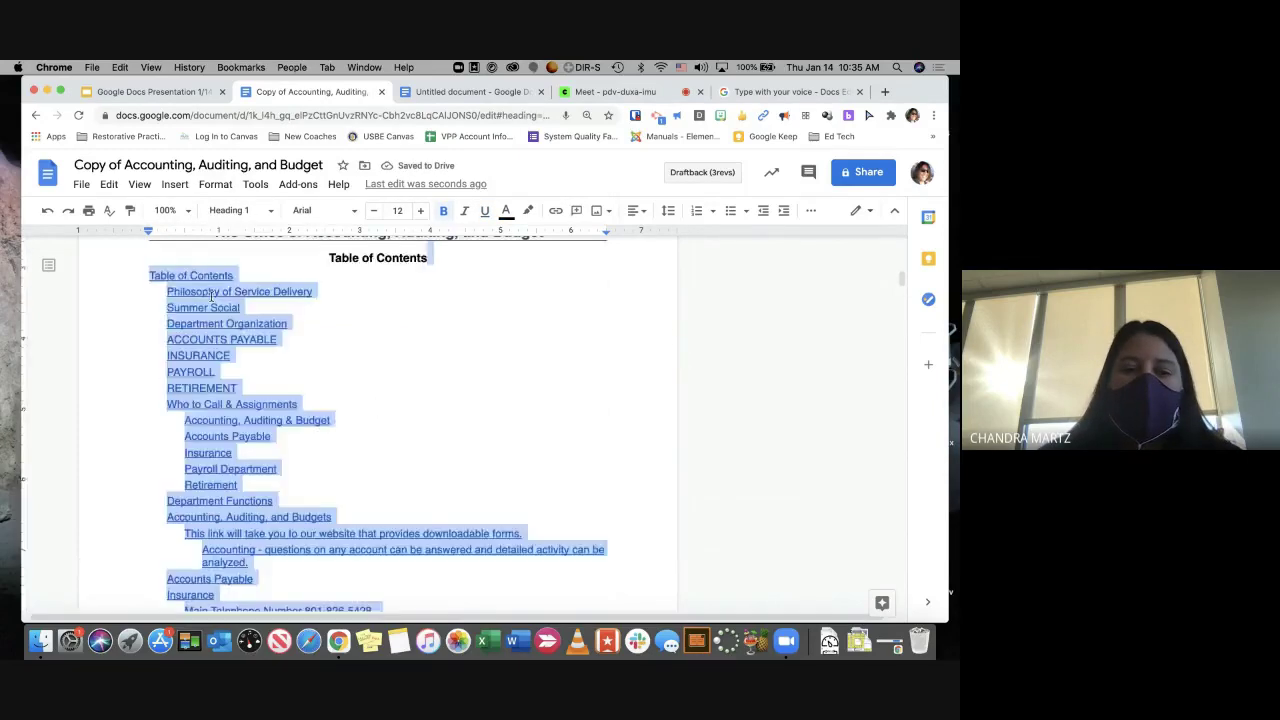
pyautogui.scroll(-10, 151, 344)
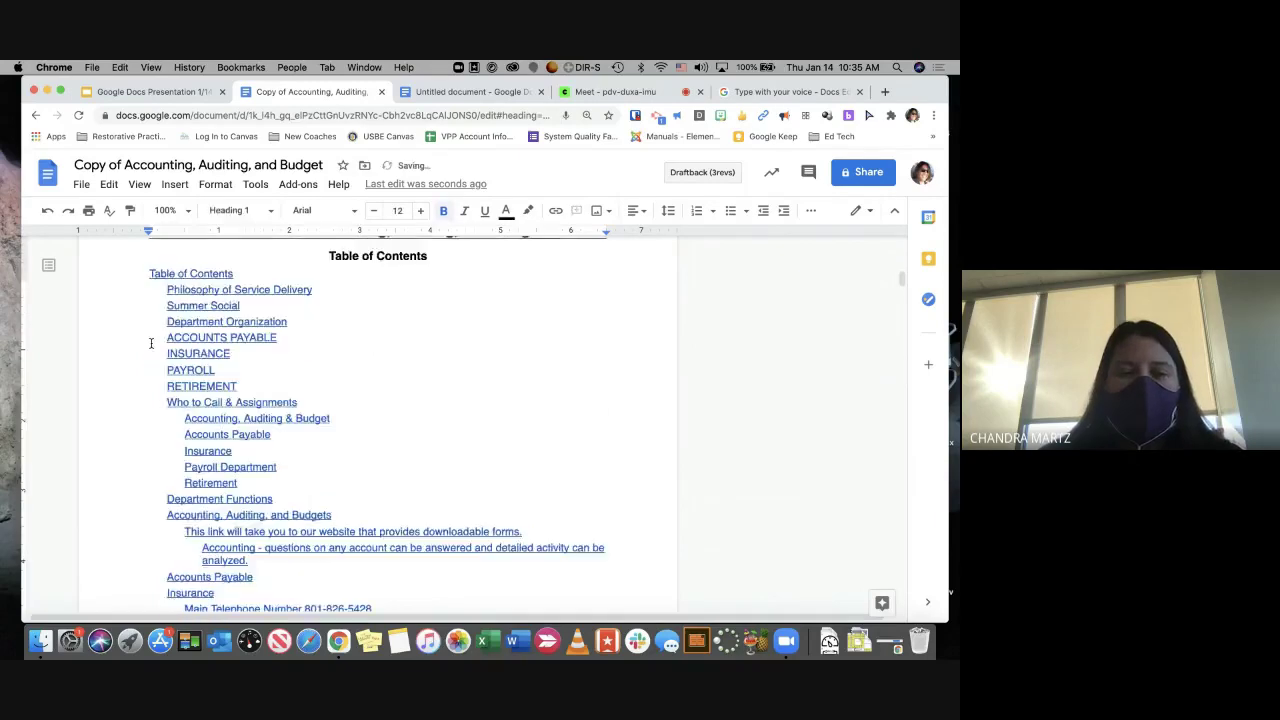
pyautogui.press('super+z')
pyautogui.press('super+z')
pyautogui.press('super+z')
pyautogui.press('super+z')
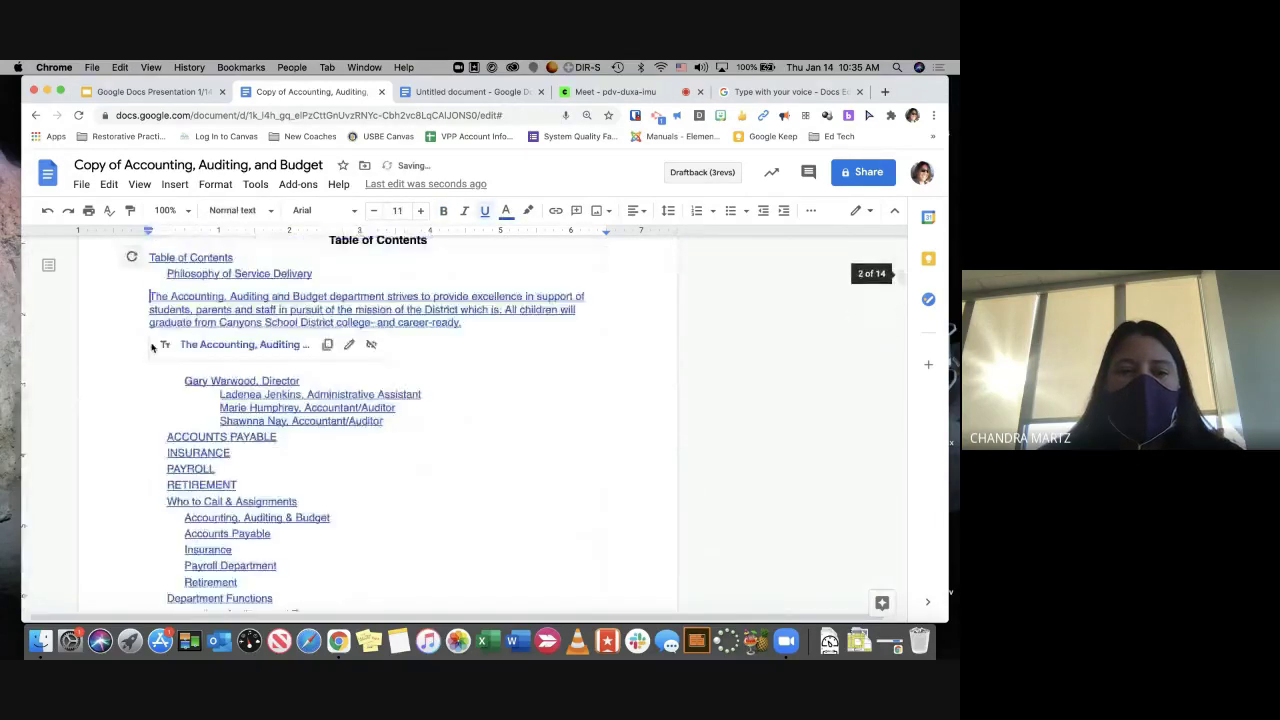
pyautogui.press('super+z')
pyautogui.press('super+z')
pyautogui.press('super+z')
pyautogui.press('super+z')
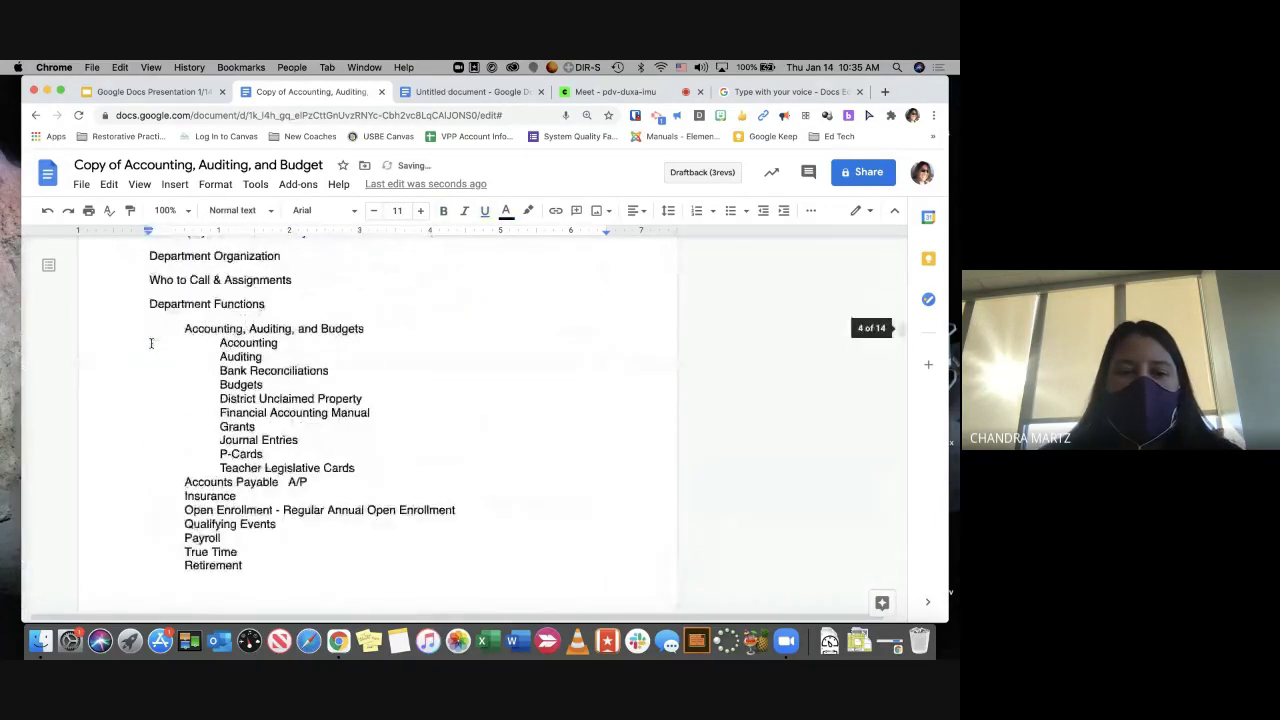
pyautogui.press('super+z')
pyautogui.press('super+z')
pyautogui.press('super+z')
pyautogui.press('super+z')
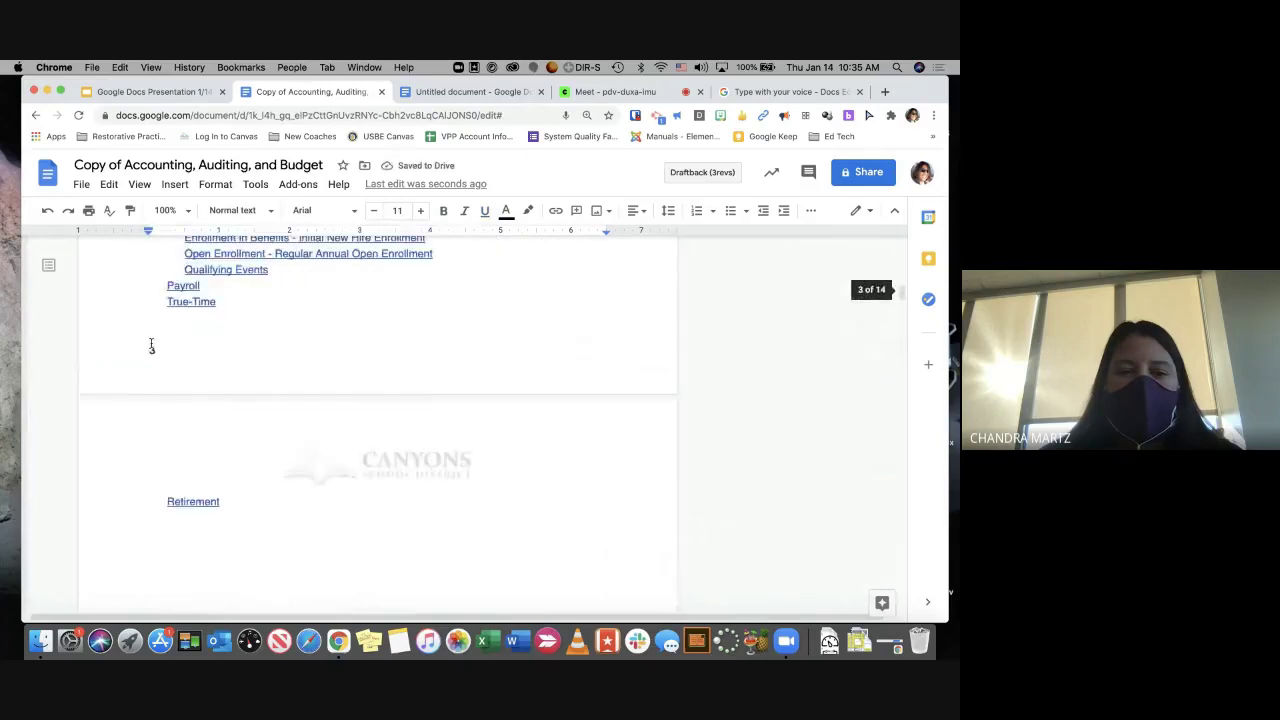
pyautogui.press('super+z')
pyautogui.press('super+z')
pyautogui.press('super+z')
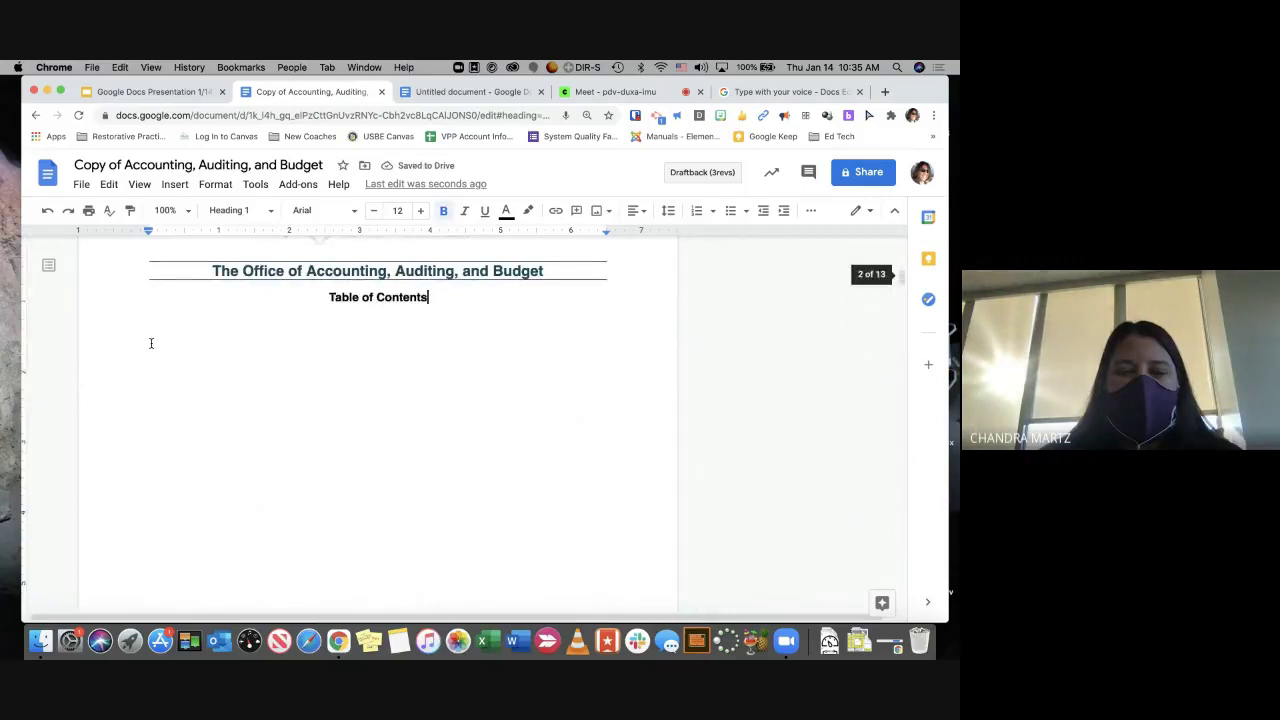
# - Insert a table of contents with page numbers below the Table of Contents heading
pyautogui.press('super+z')
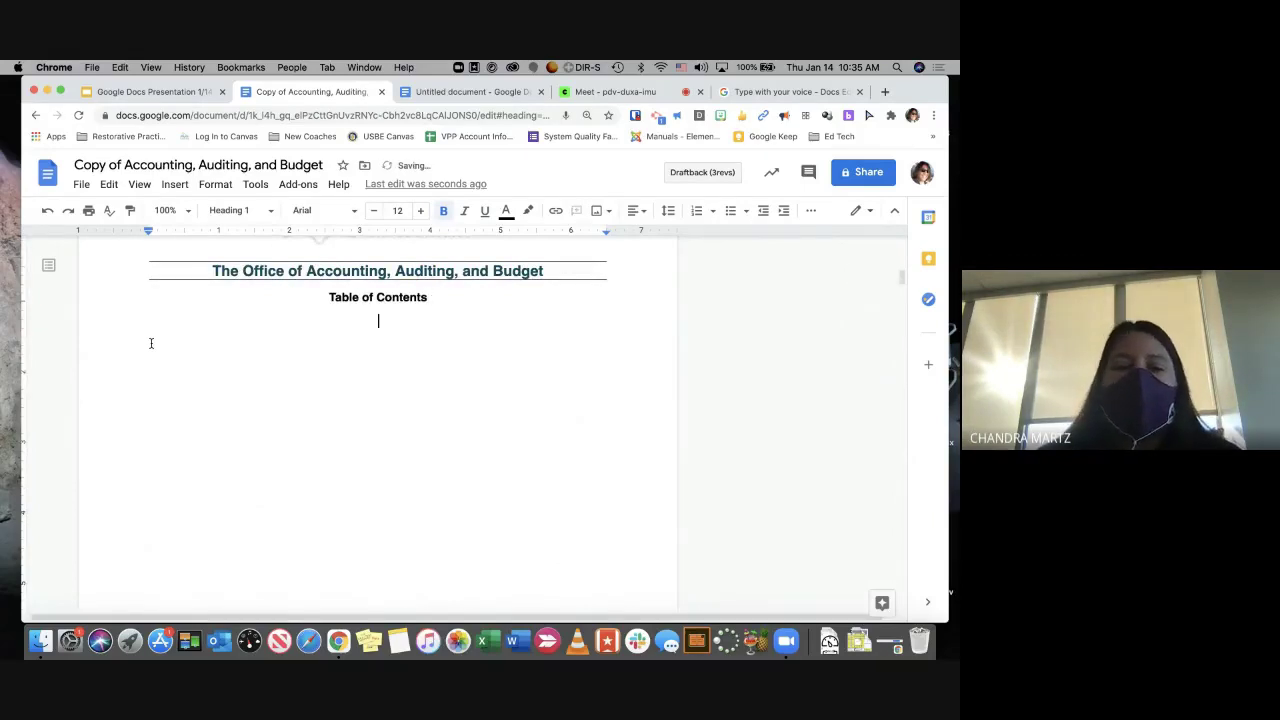
pyautogui.click(172, 186)
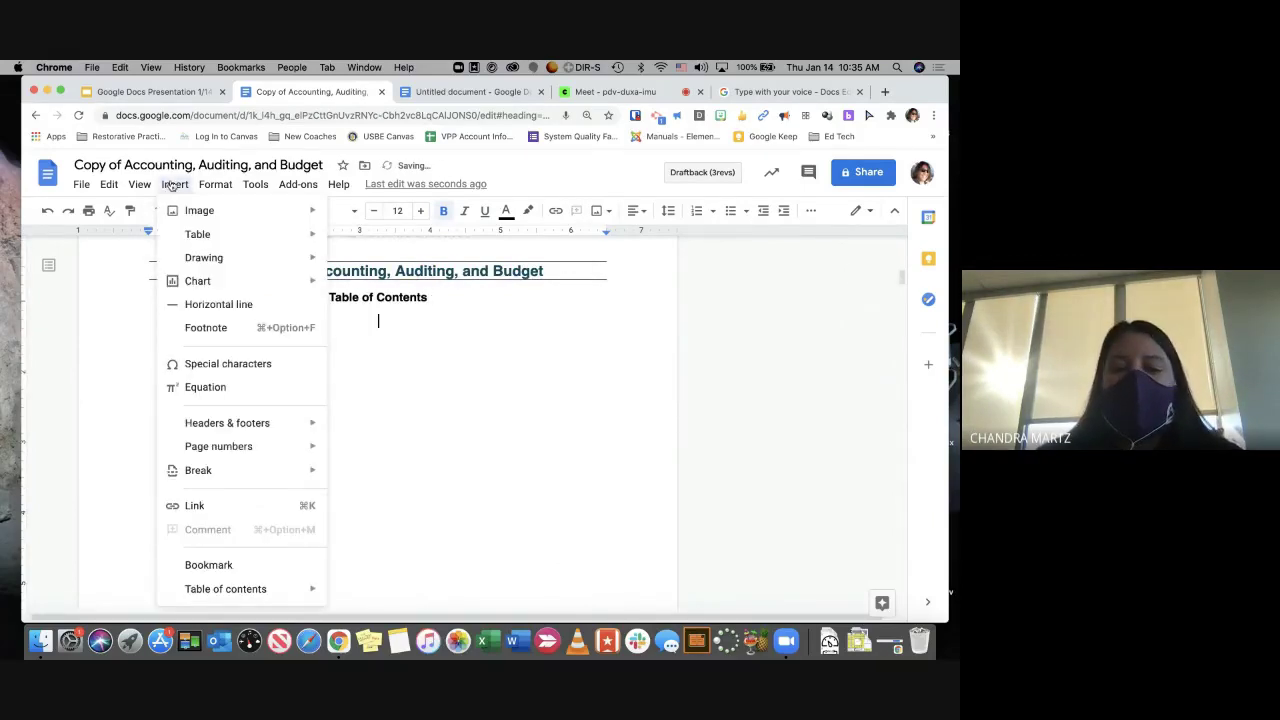
pyautogui.moveTo(322, 588)
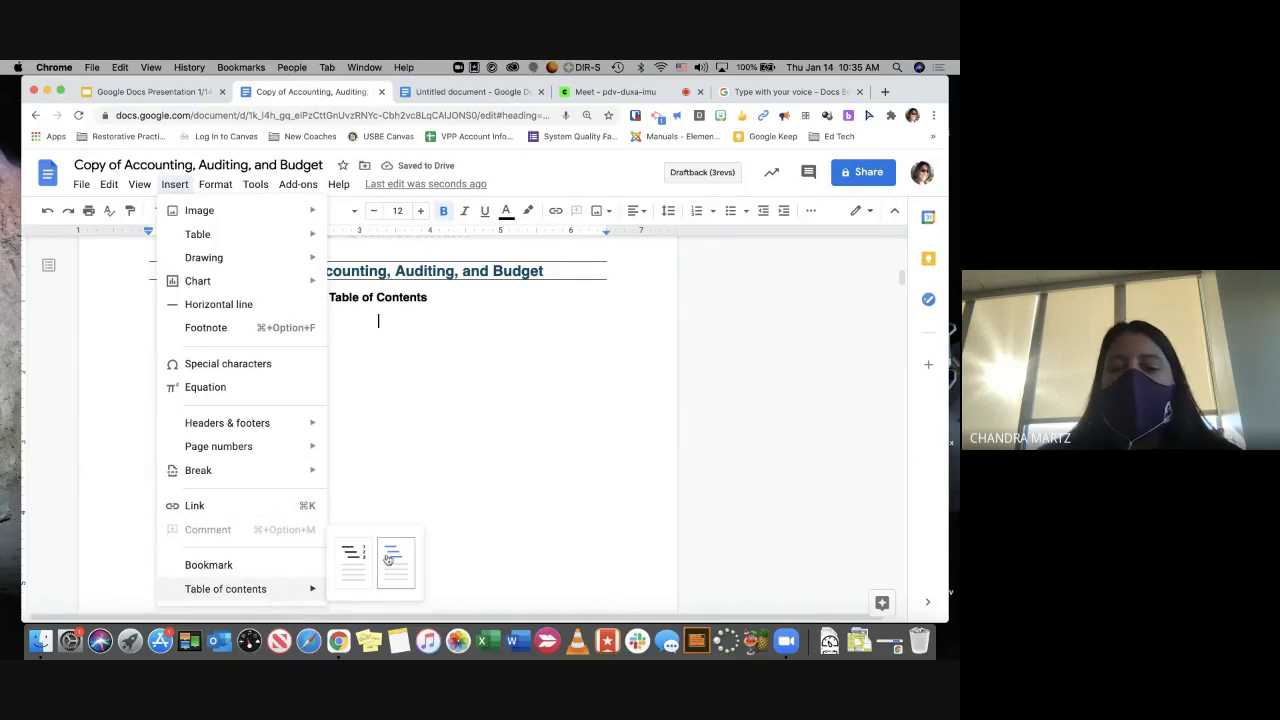
pyautogui.click(352, 556)
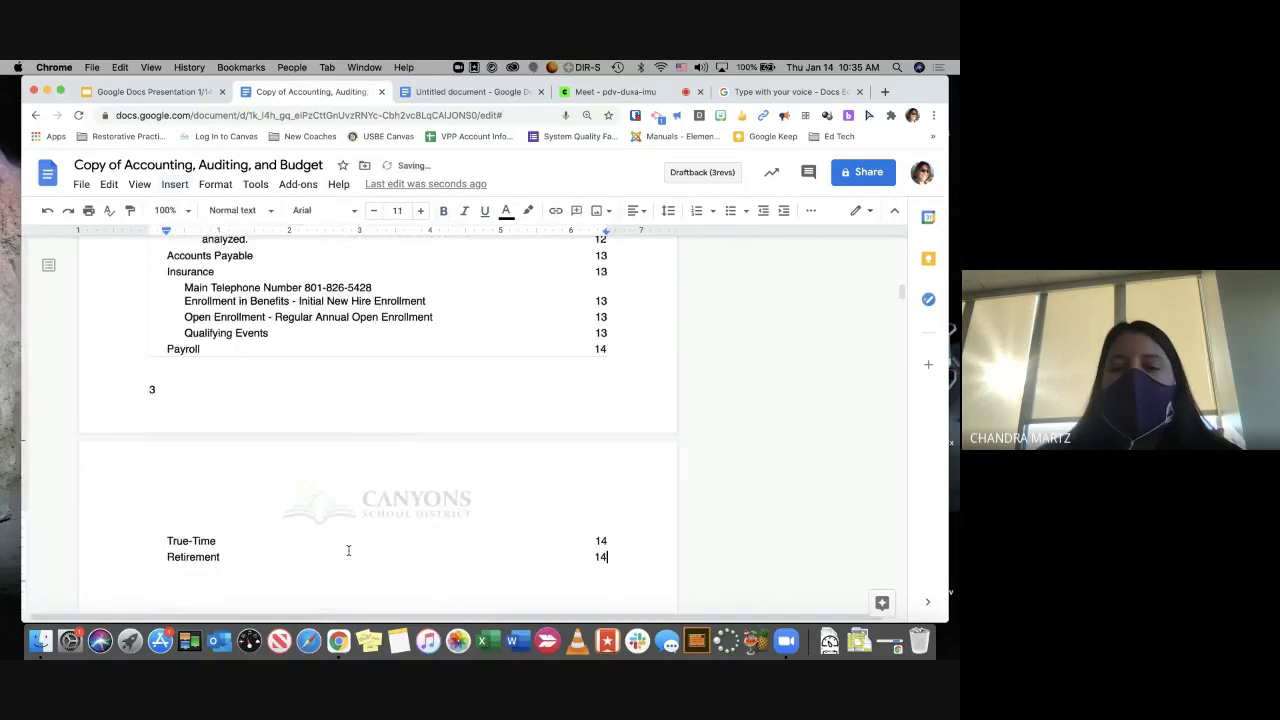
pyautogui.scroll(10, 348, 550)
pyautogui.scroll(-4, 348, 550)
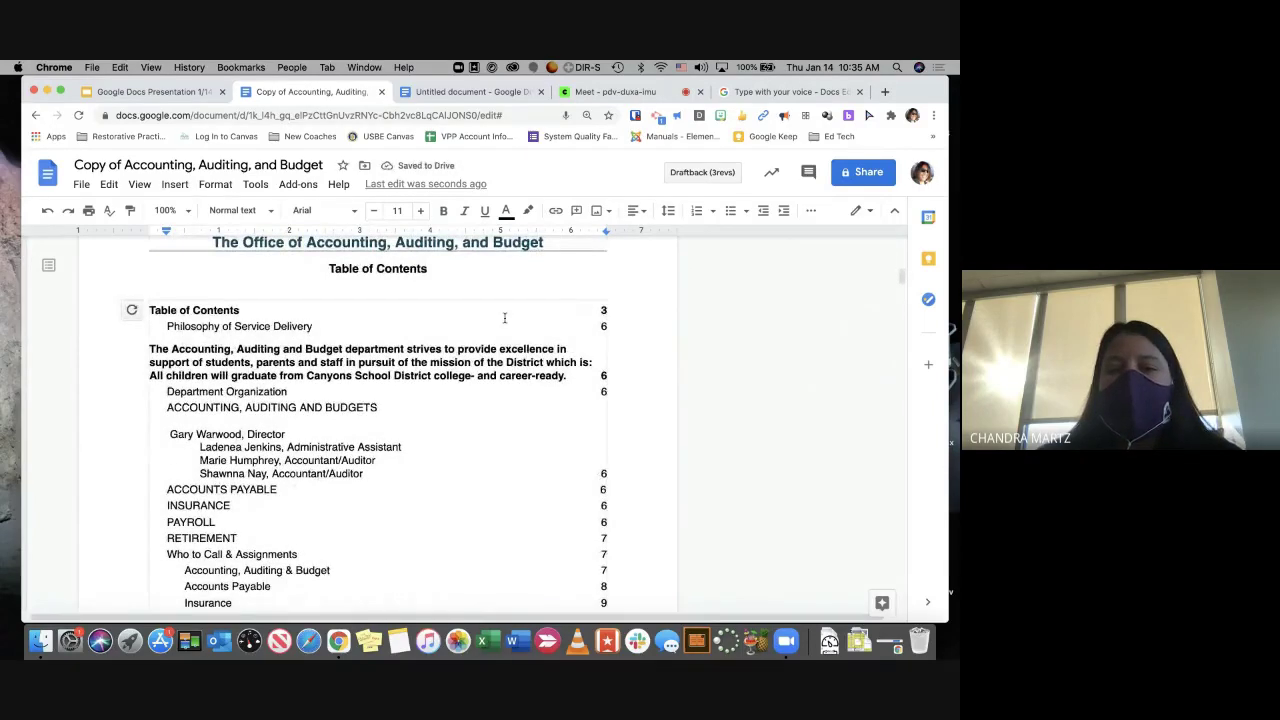
pyautogui.scroll(-1, 505, 318)
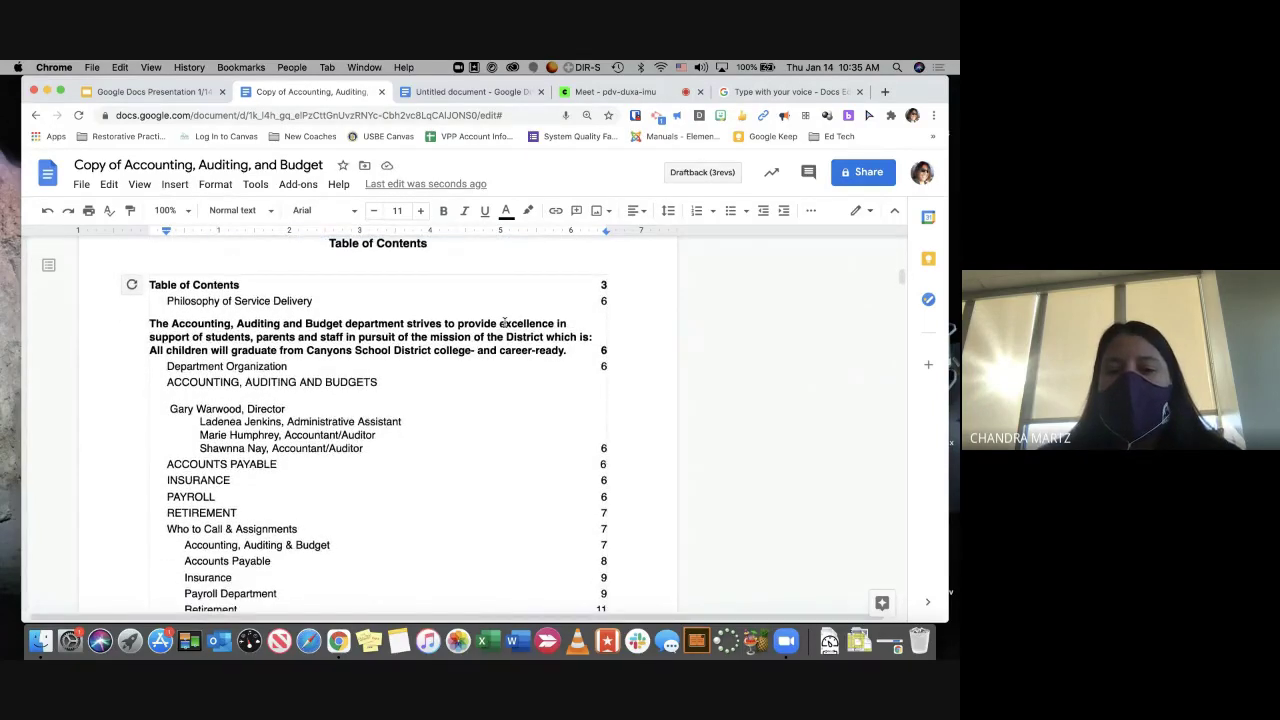
pyautogui.scroll(-1, 505, 321)
pyautogui.scroll(-13, 505, 323)
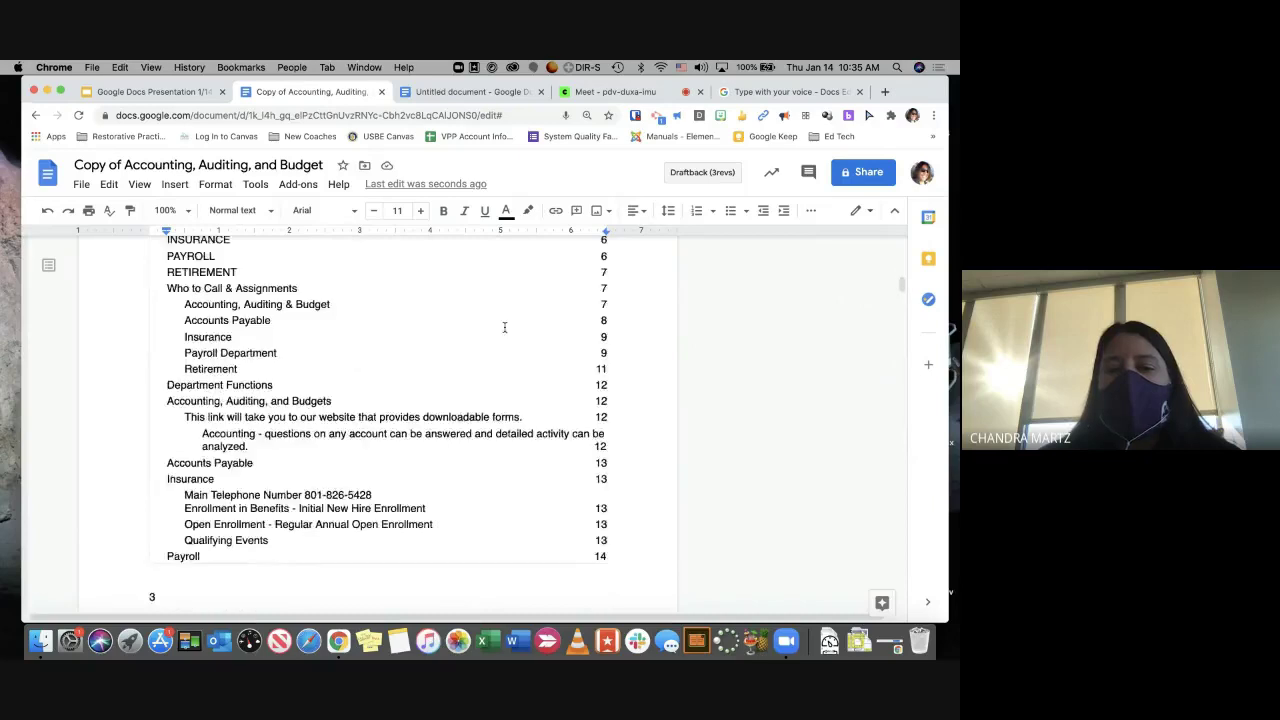
pyautogui.scroll(3, 590, 349)
pyautogui.scroll(10, 590, 349)
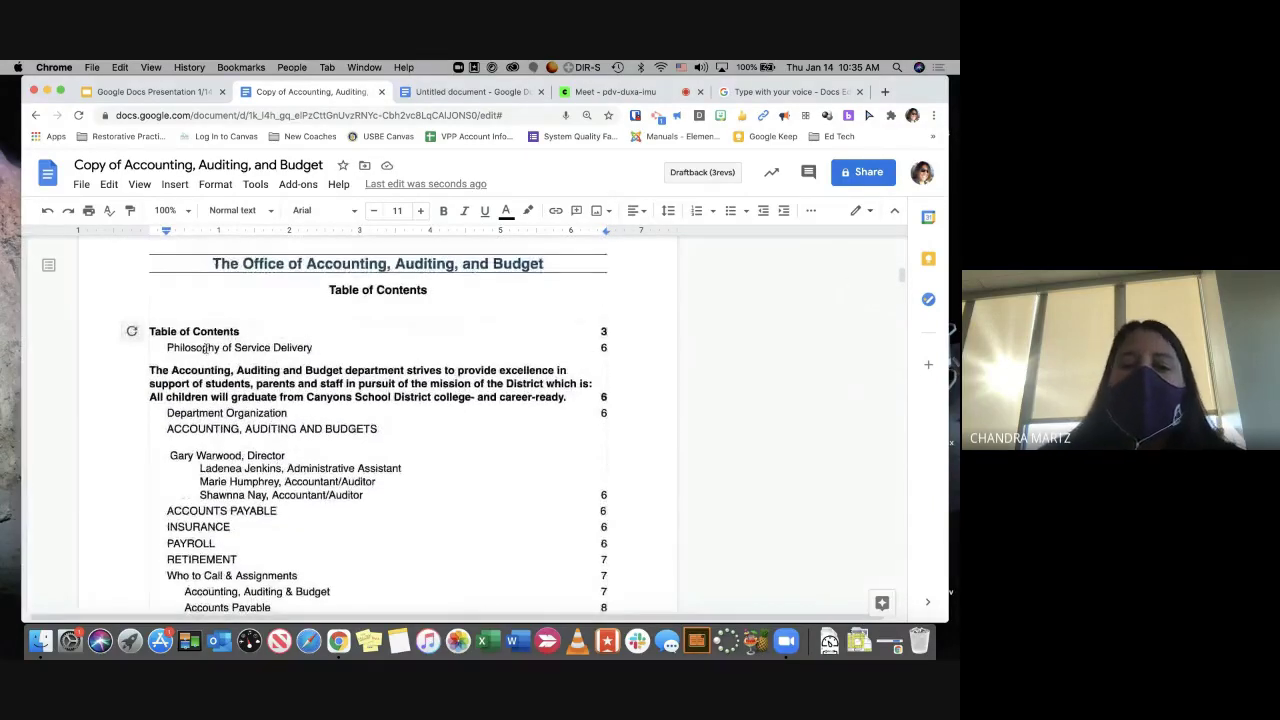
# - Test the contents links by jumping to the PAYROLL section
pyautogui.click(193, 335)
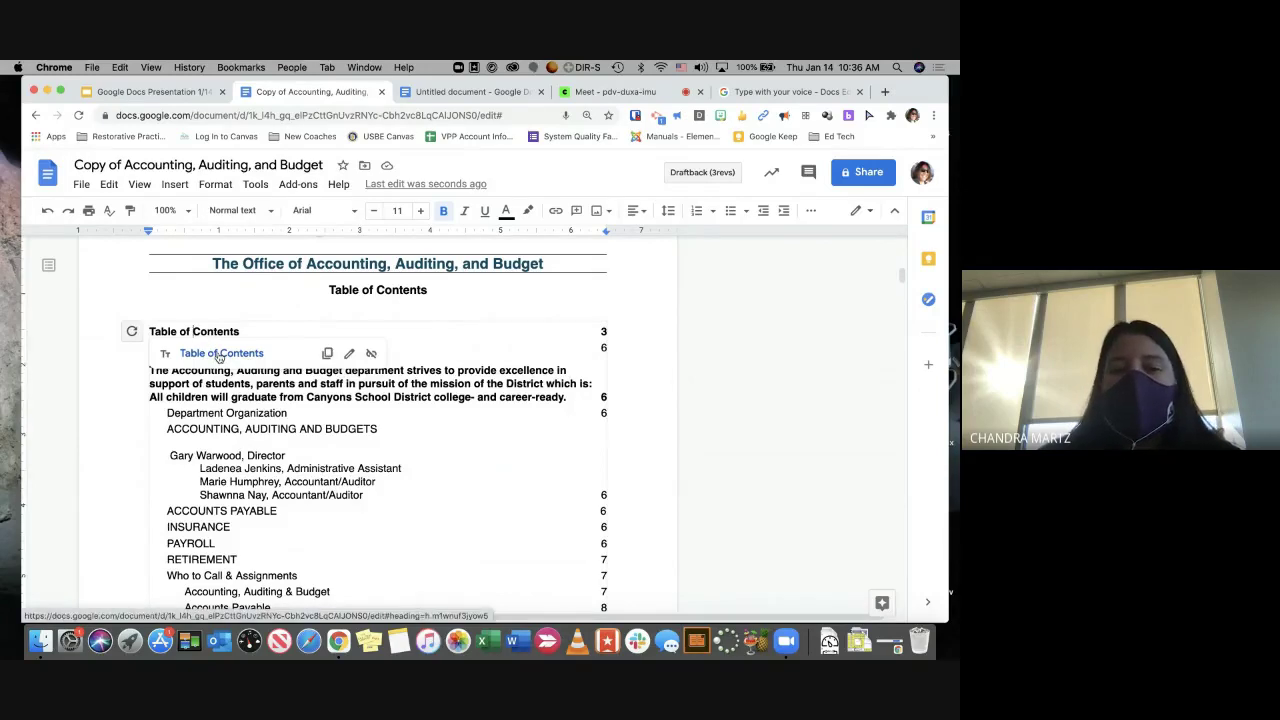
pyautogui.scroll(-2, 190, 450)
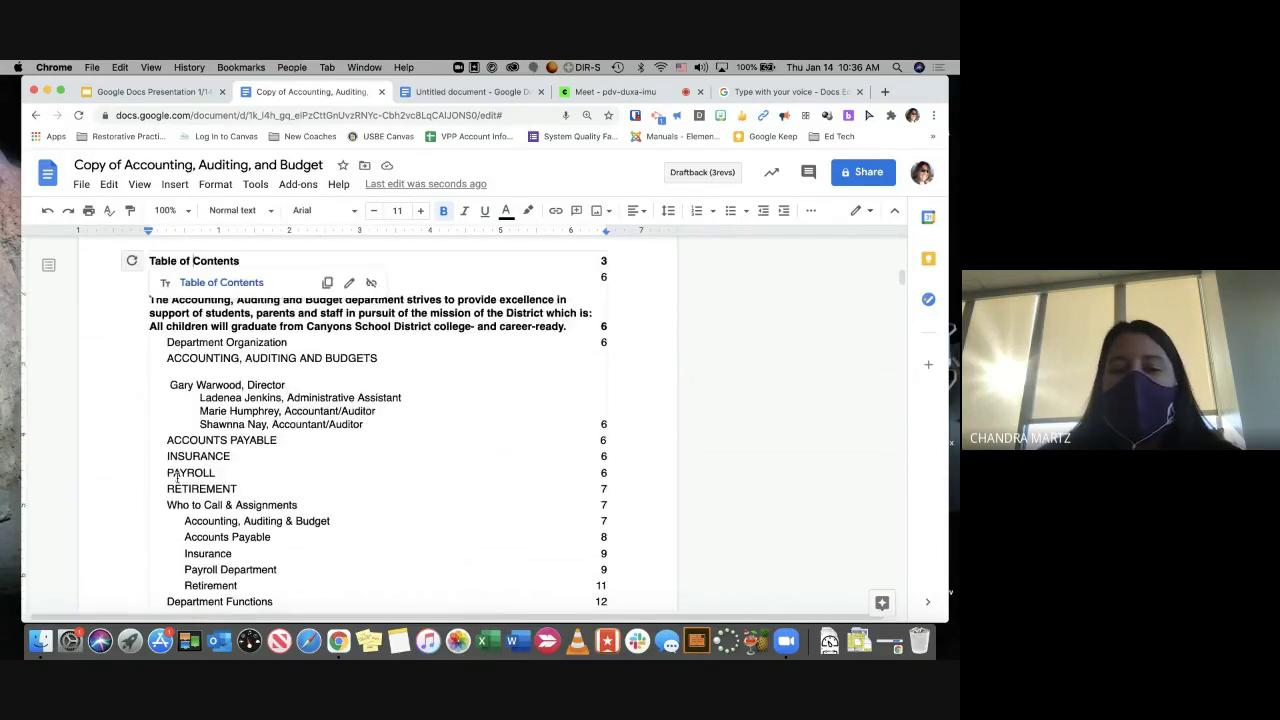
pyautogui.click(176, 476)
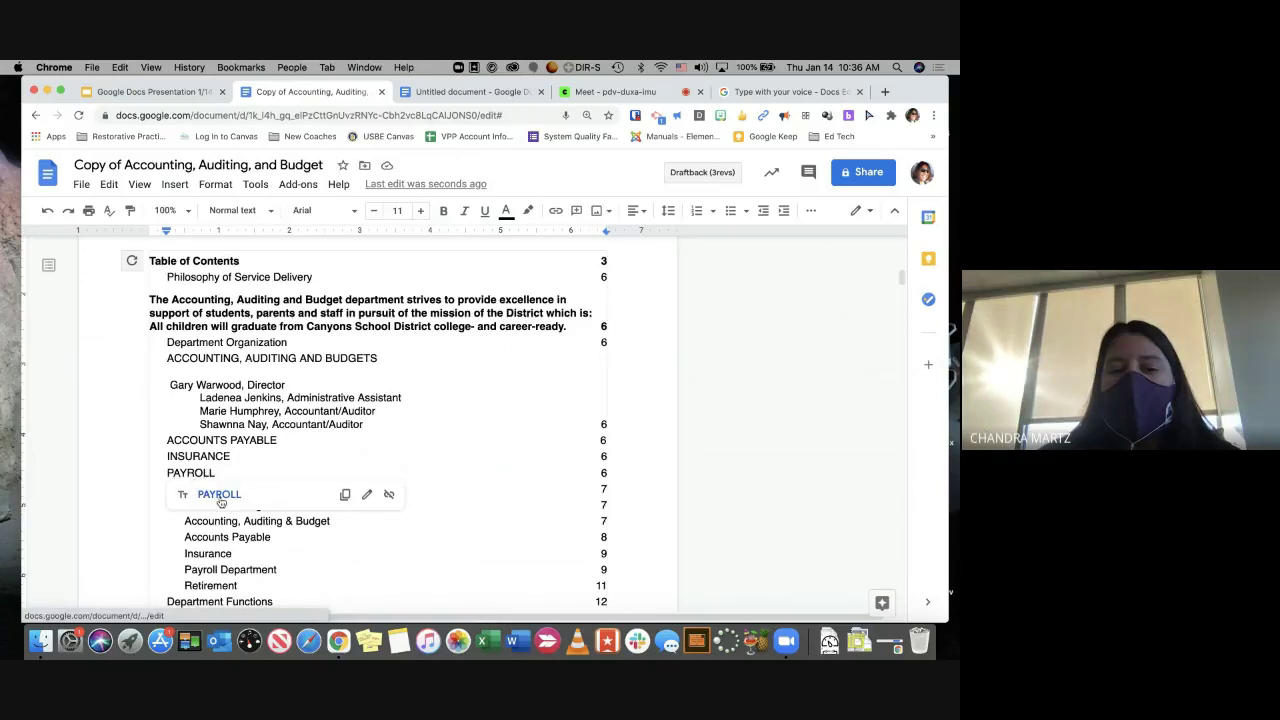
pyautogui.click(219, 495)
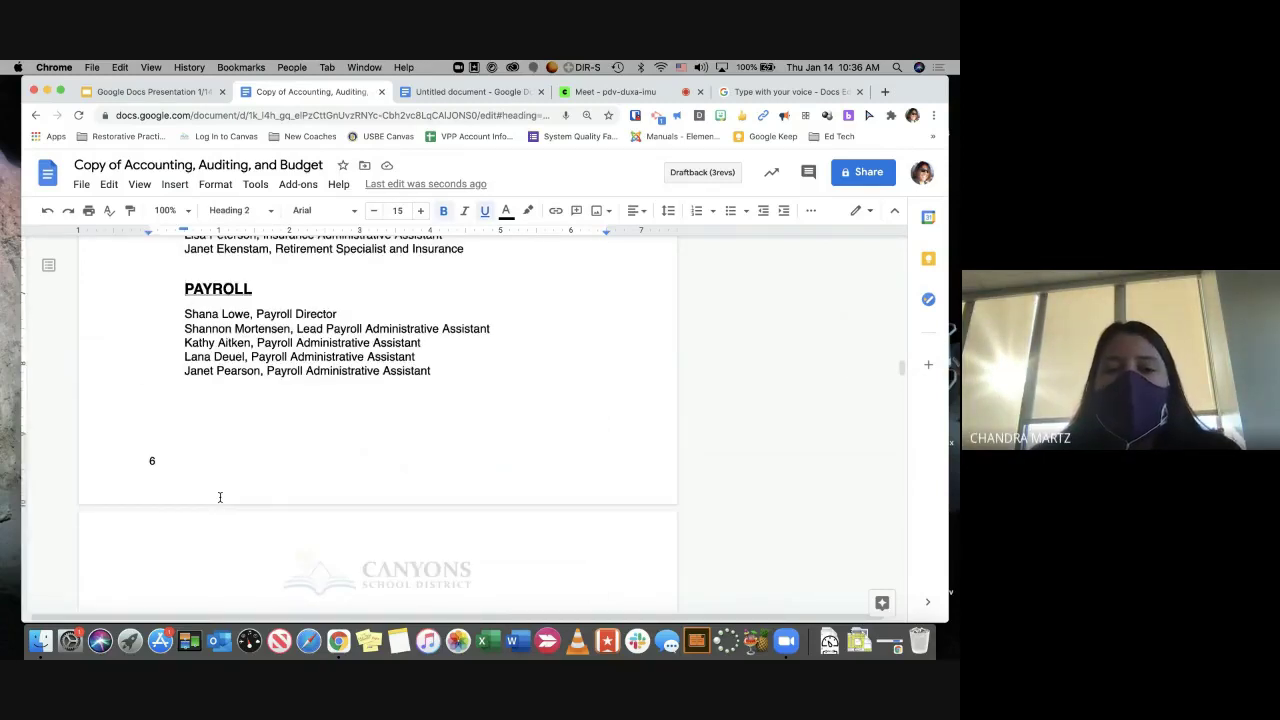
pyautogui.scroll(20, 220, 497)
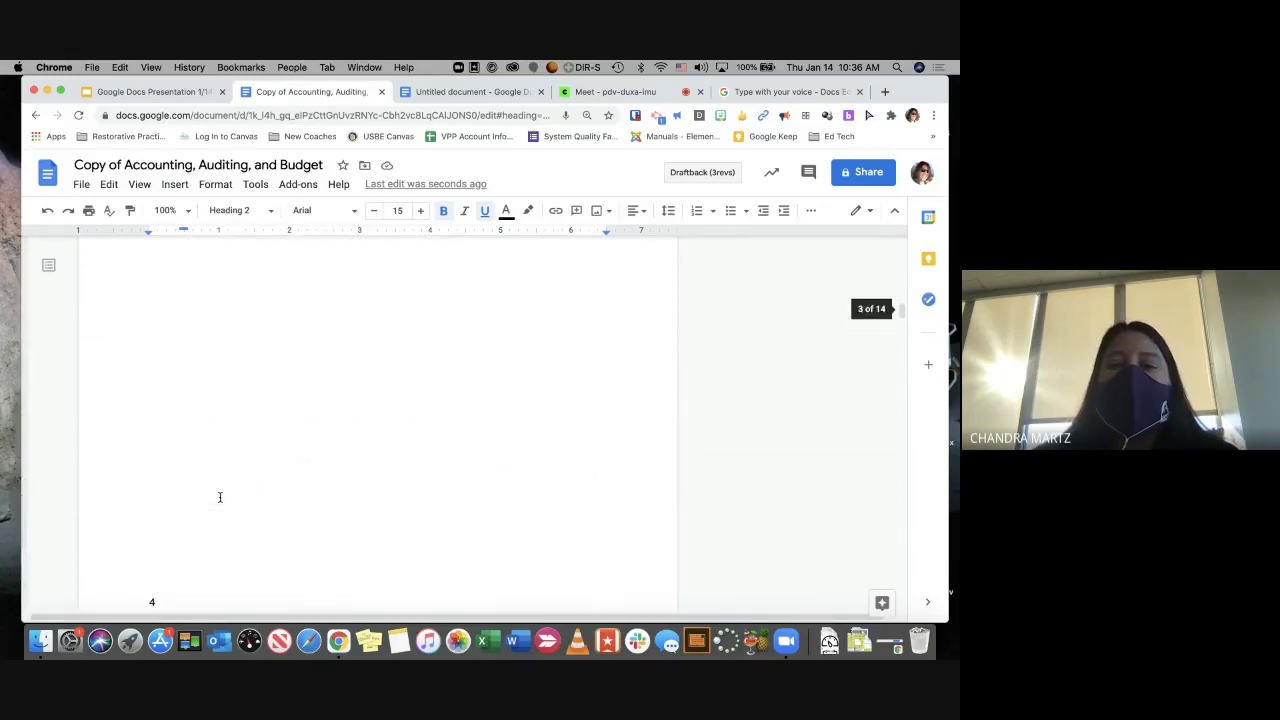
pyautogui.scroll(-8, 220, 497)
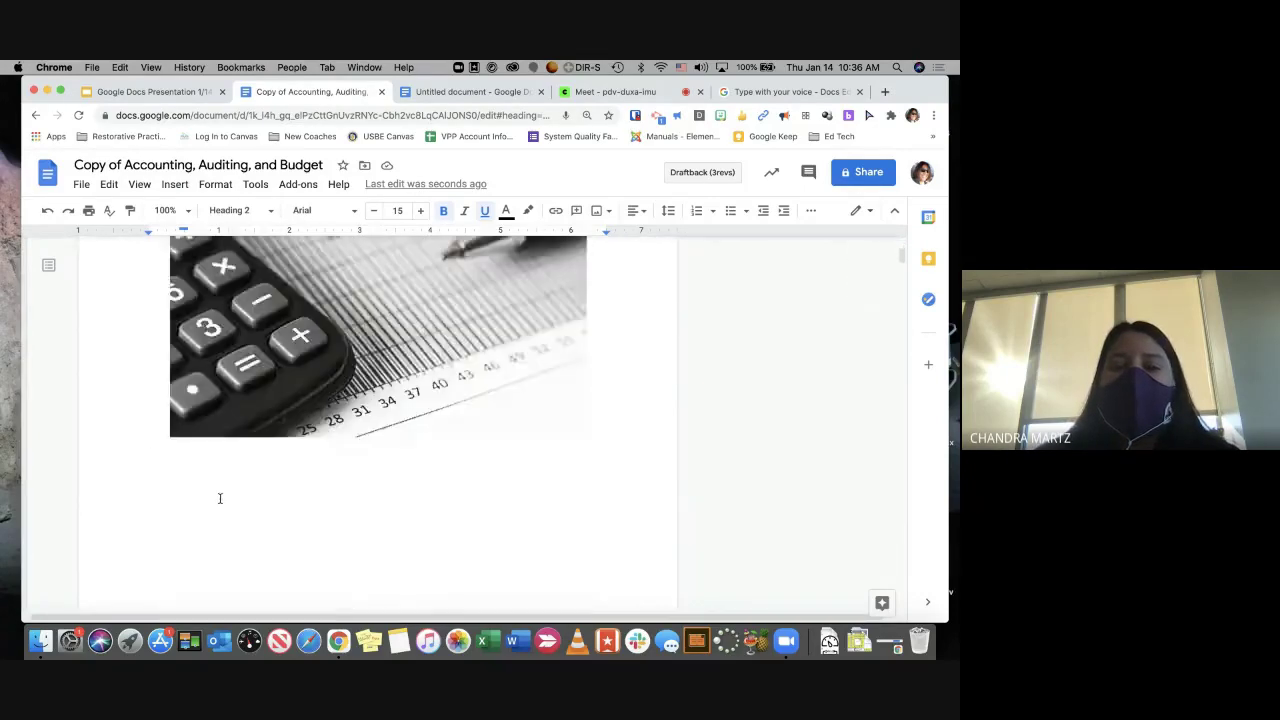
pyautogui.scroll(1, 220, 497)
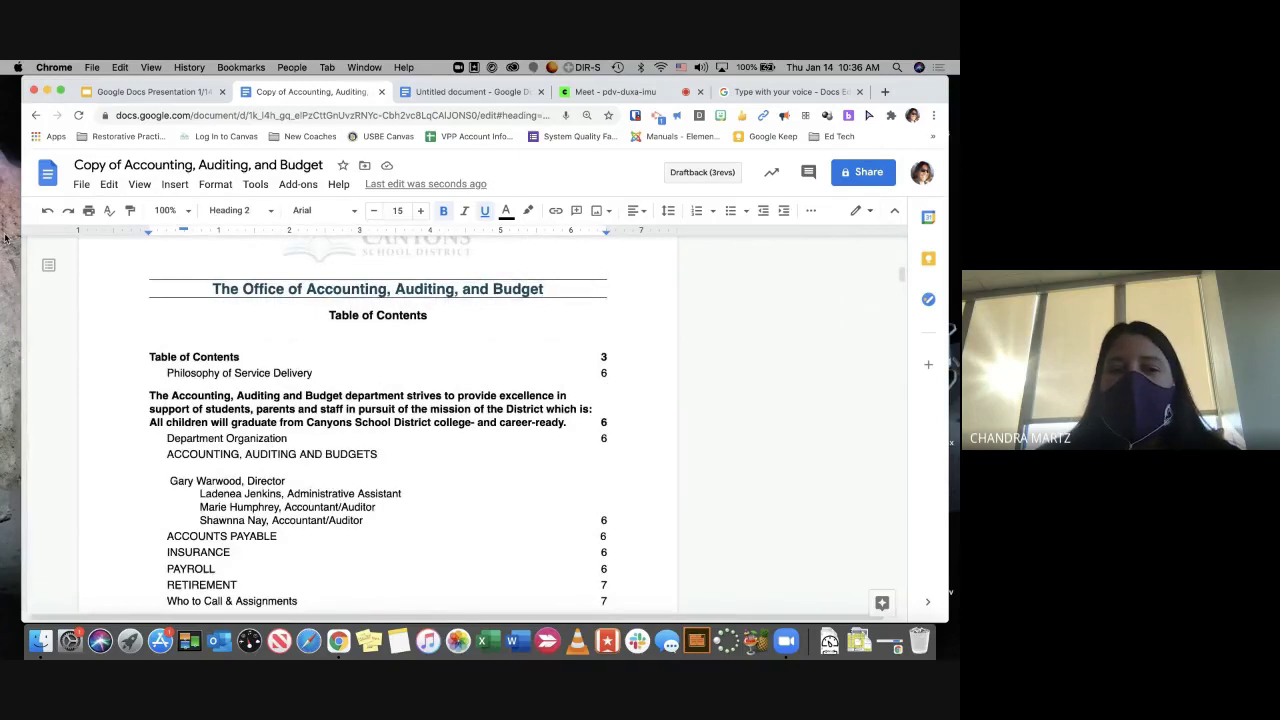
# - Use the document outline to jump to Department Organization, then close the outline
pyautogui.click(47, 264)
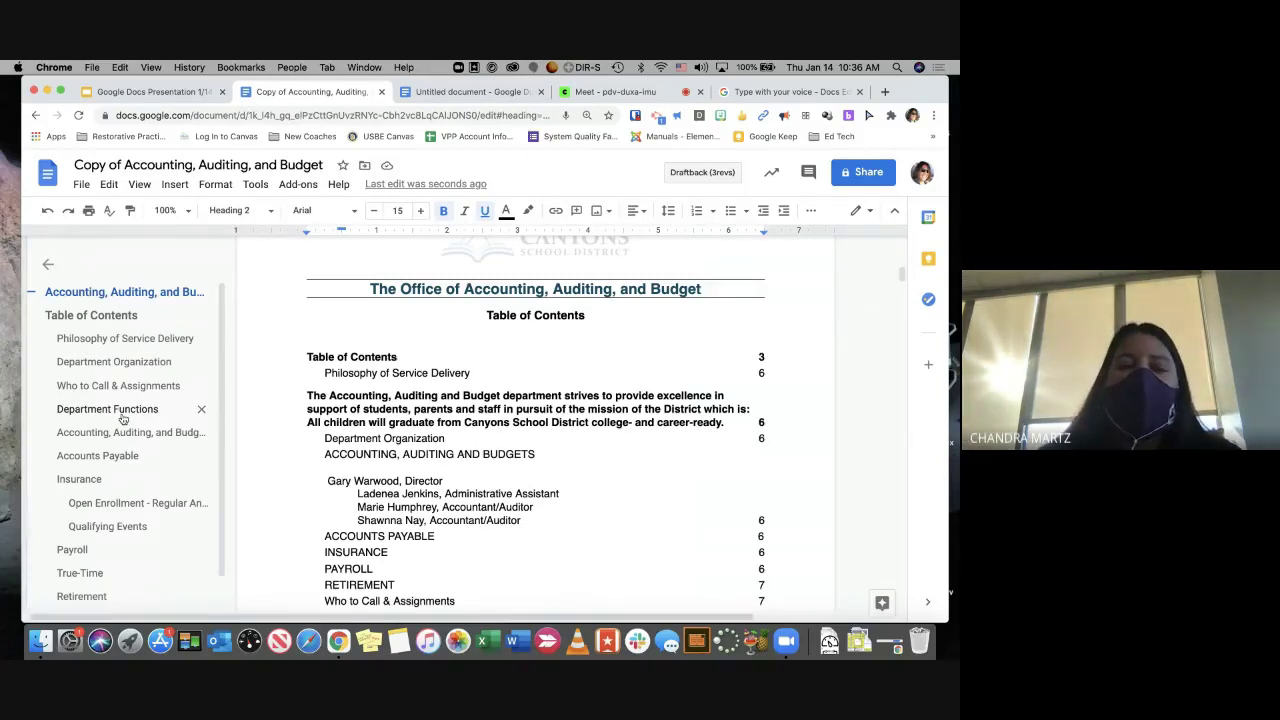
pyautogui.click(48, 265)
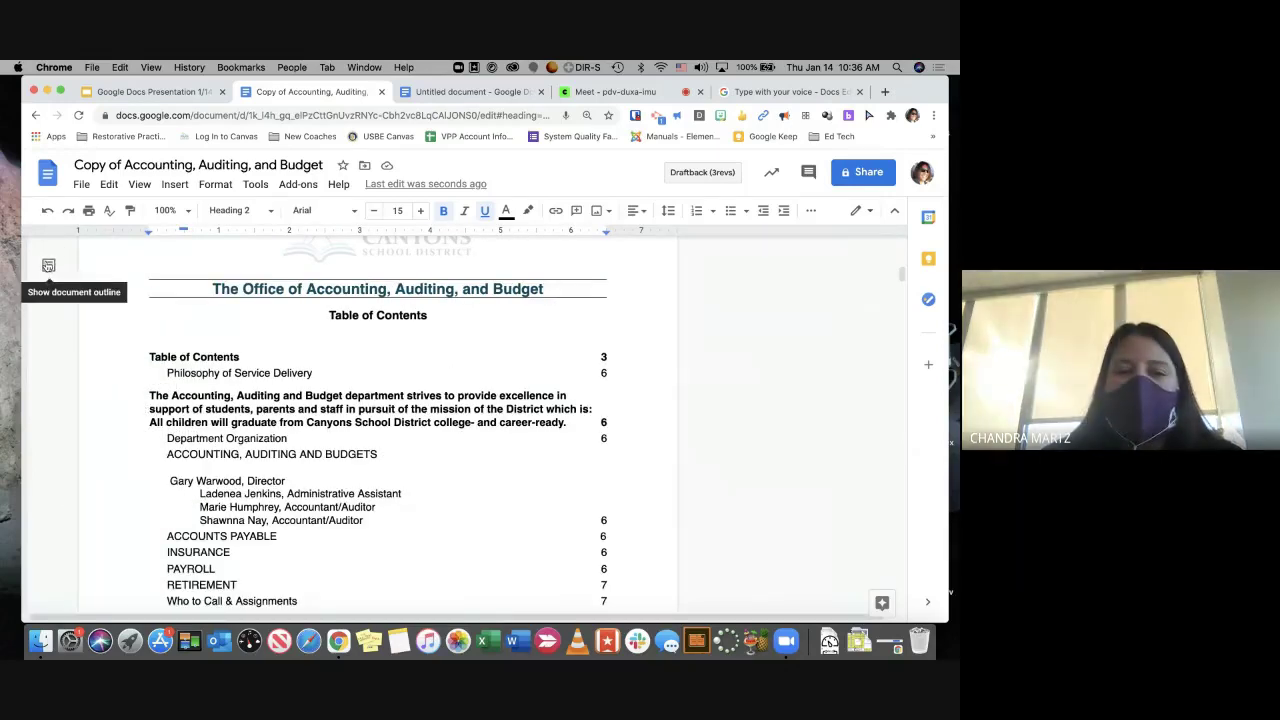
pyautogui.click(48, 266)
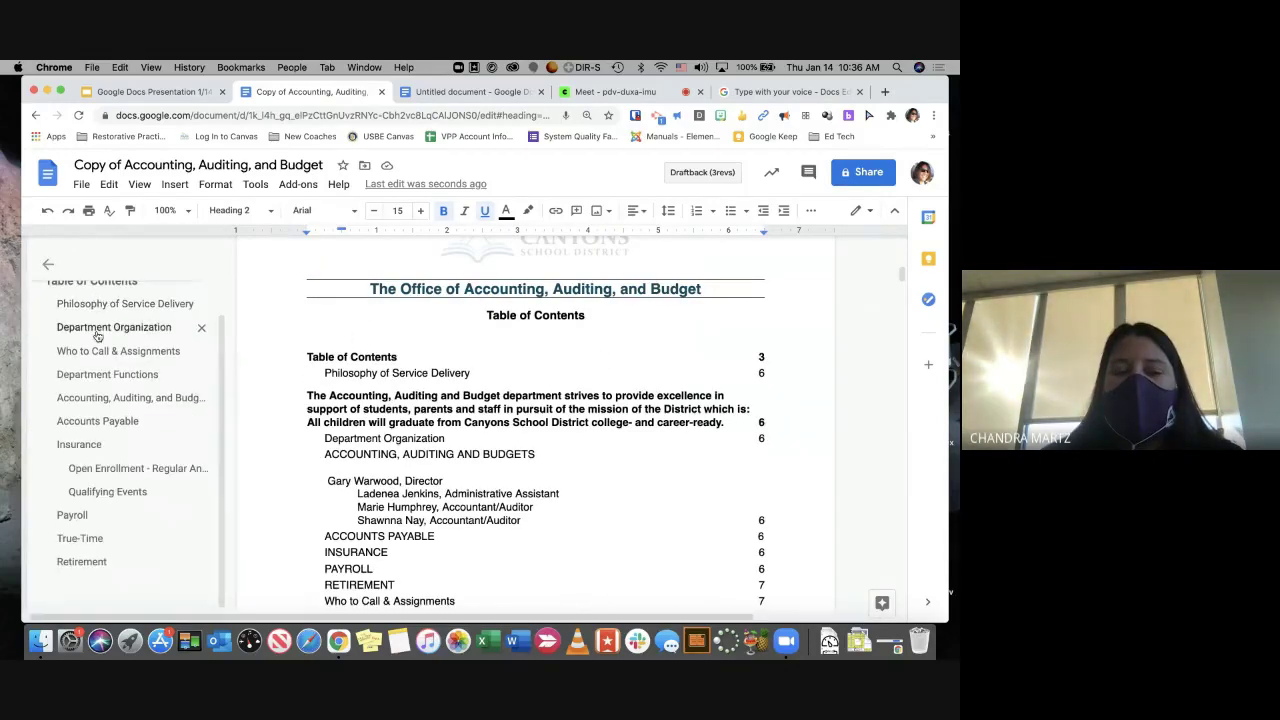
pyautogui.click(90, 370)
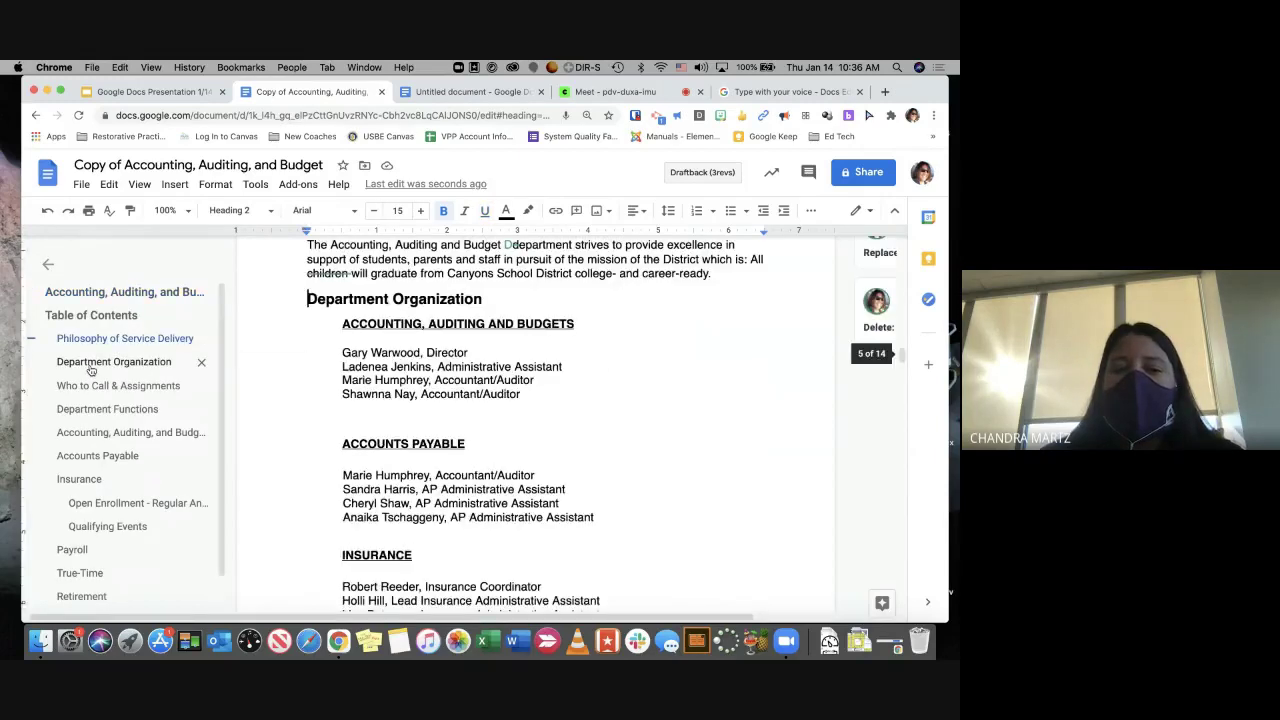
pyautogui.click(48, 265)
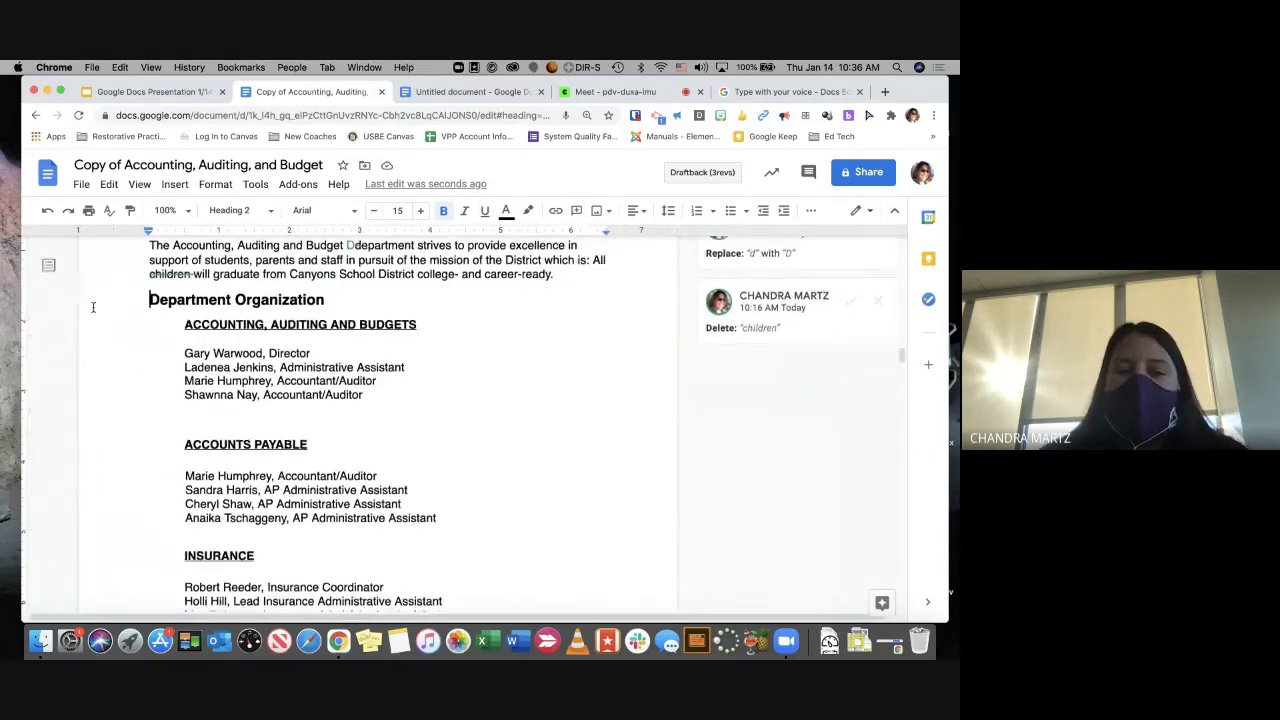
# - Check the mission statement entry's link, then switch to the Google Meet call tab
pyautogui.scroll(3, 93, 307)
pyautogui.scroll(-15, 94, 325)
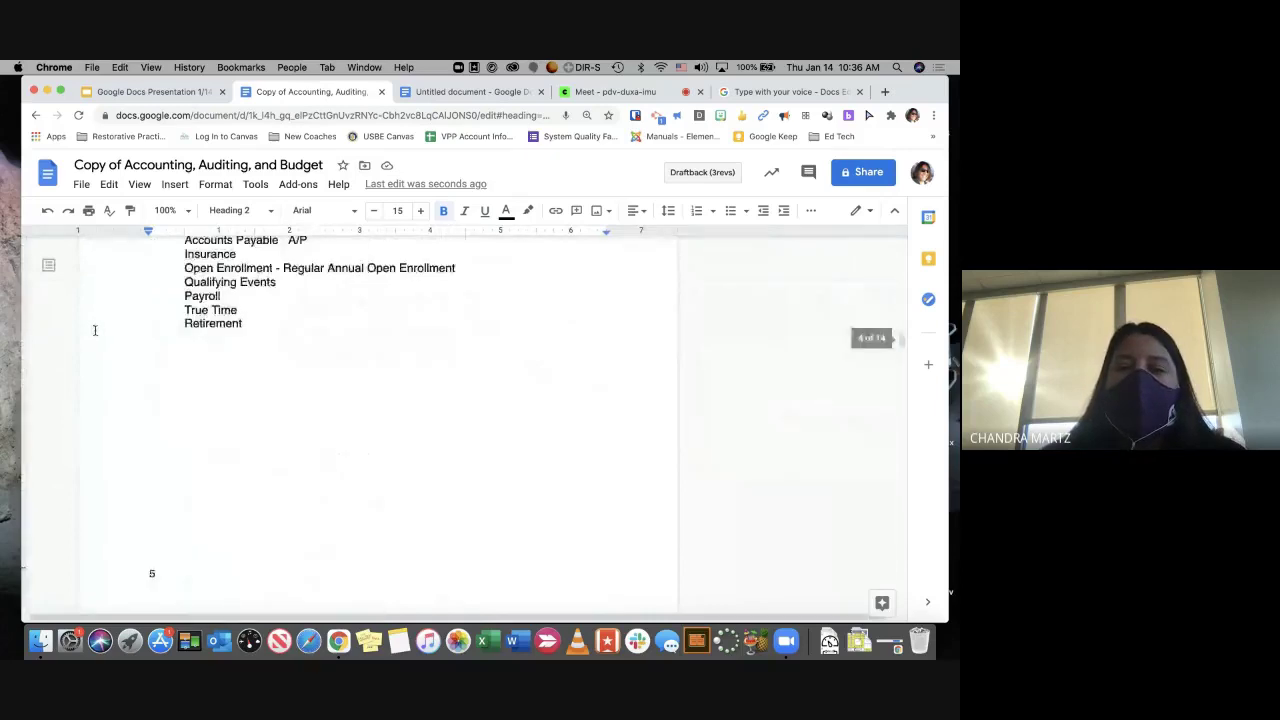
pyautogui.scroll(2, 731, 300)
pyautogui.moveTo(901, 332); pyautogui.dragTo(901, 248)
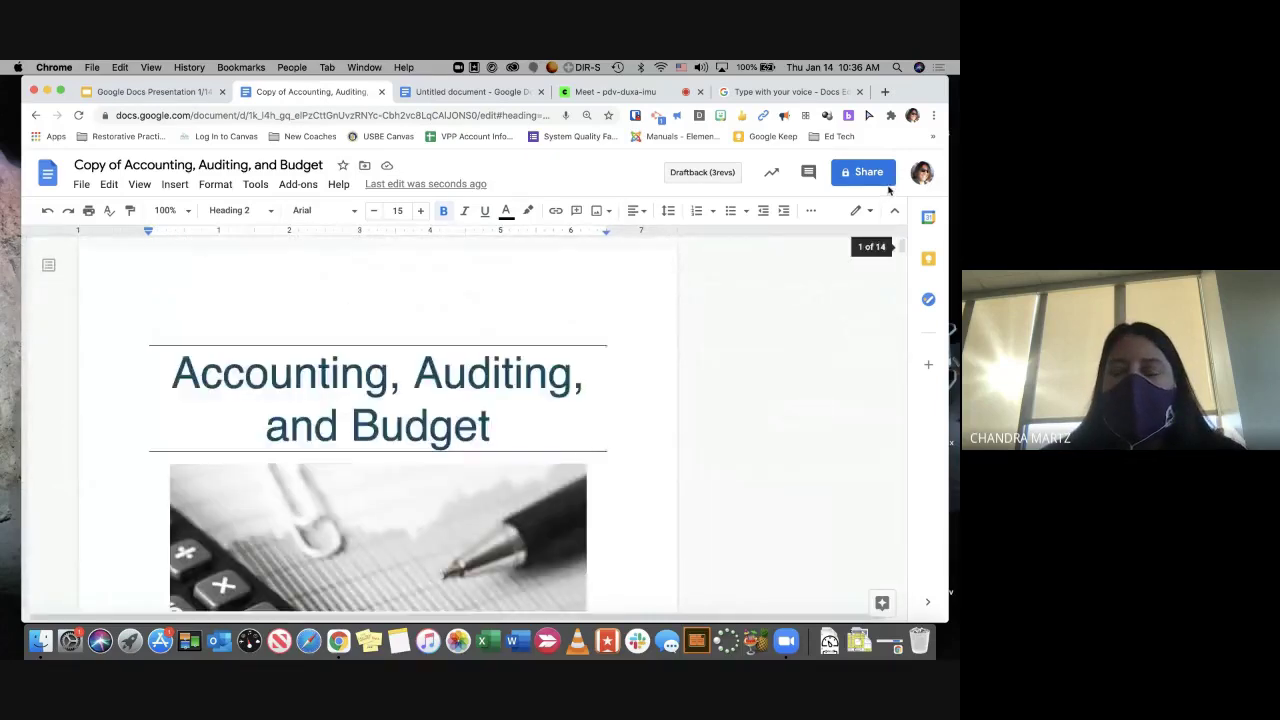
pyautogui.scroll(-5, 731, 337)
pyautogui.scroll(-10, 732, 340)
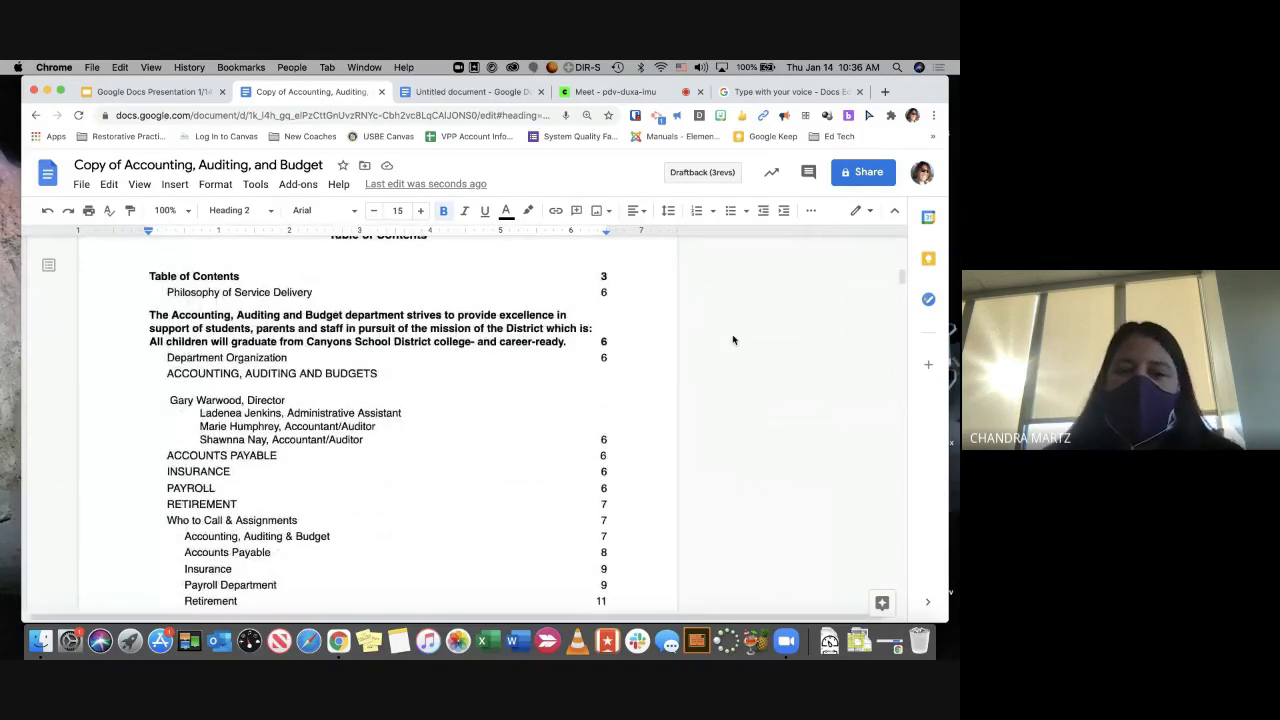
pyautogui.click(216, 326)
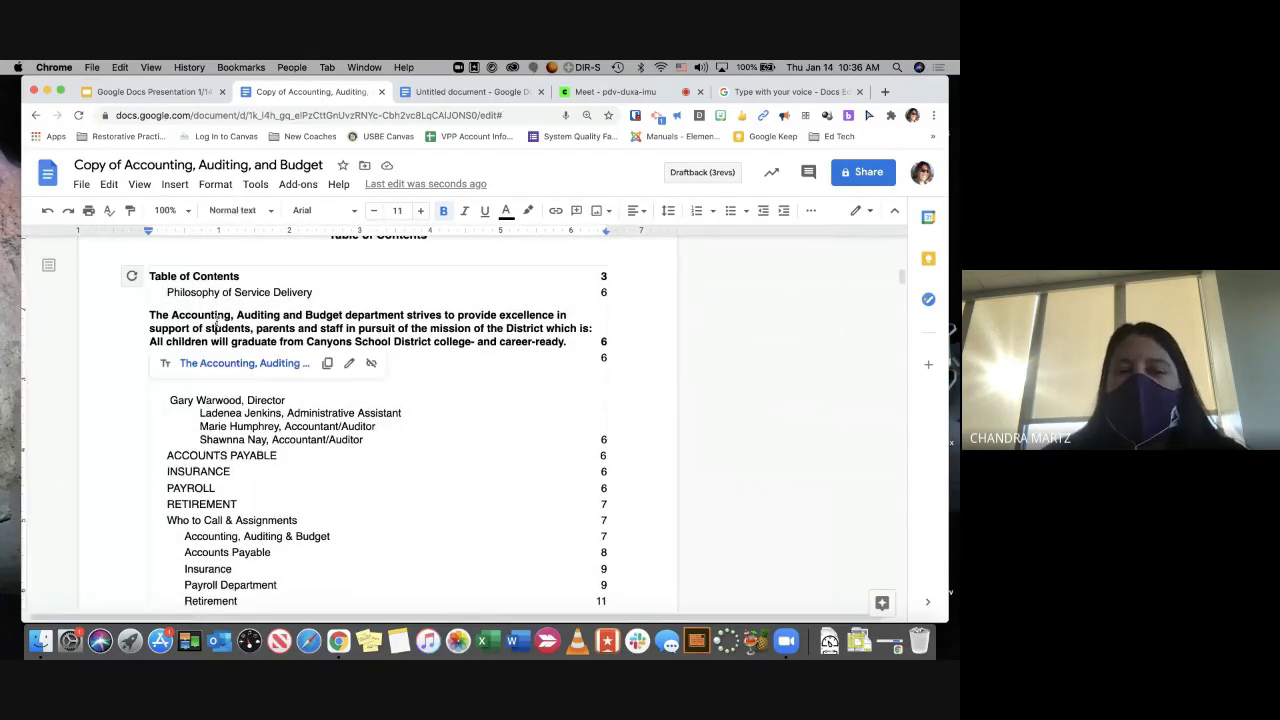
pyautogui.click(105, 334)
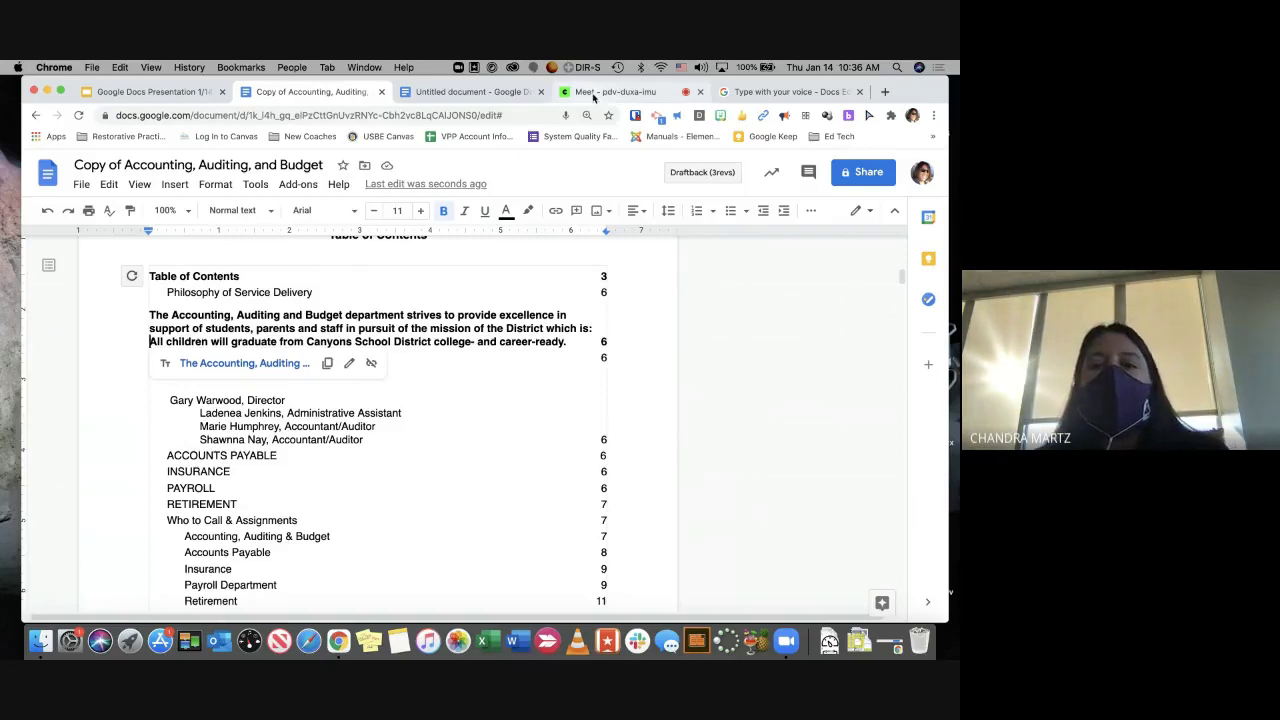
pyautogui.click(615, 91)
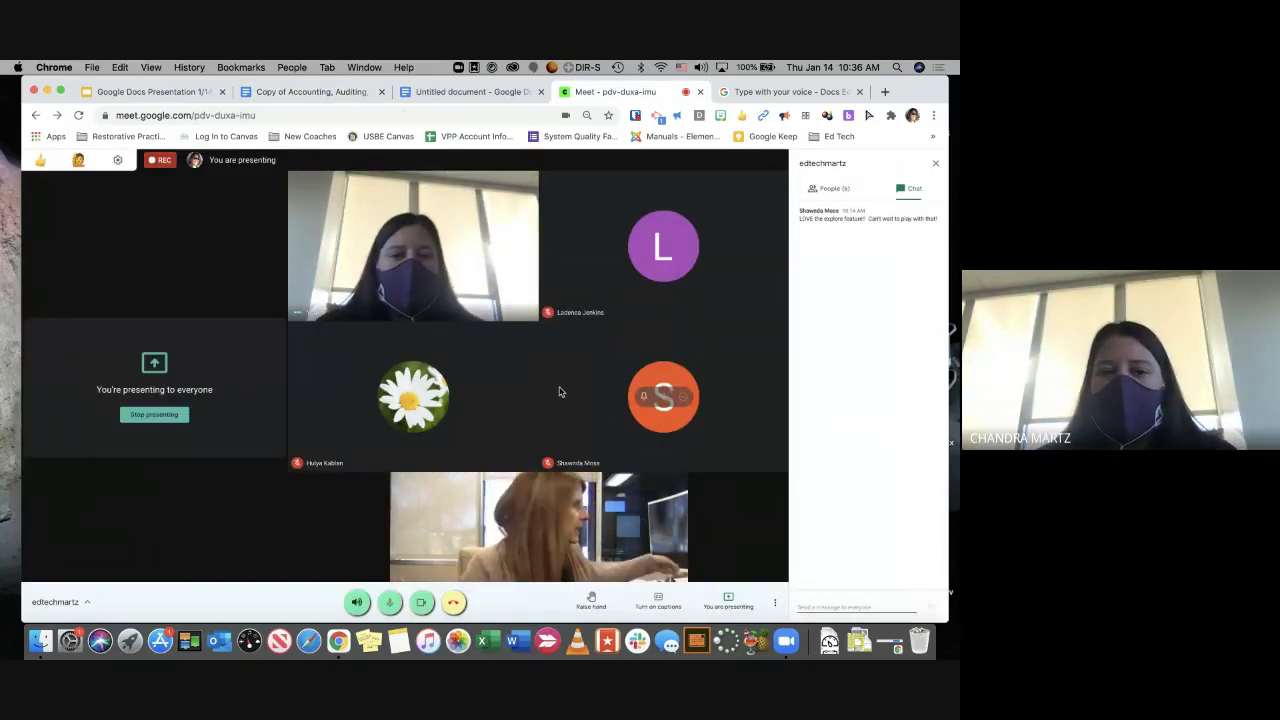
# - Highlight the Paint Tool bullet on the Slides tab, then return to the handbook document
pyautogui.click(150, 91)
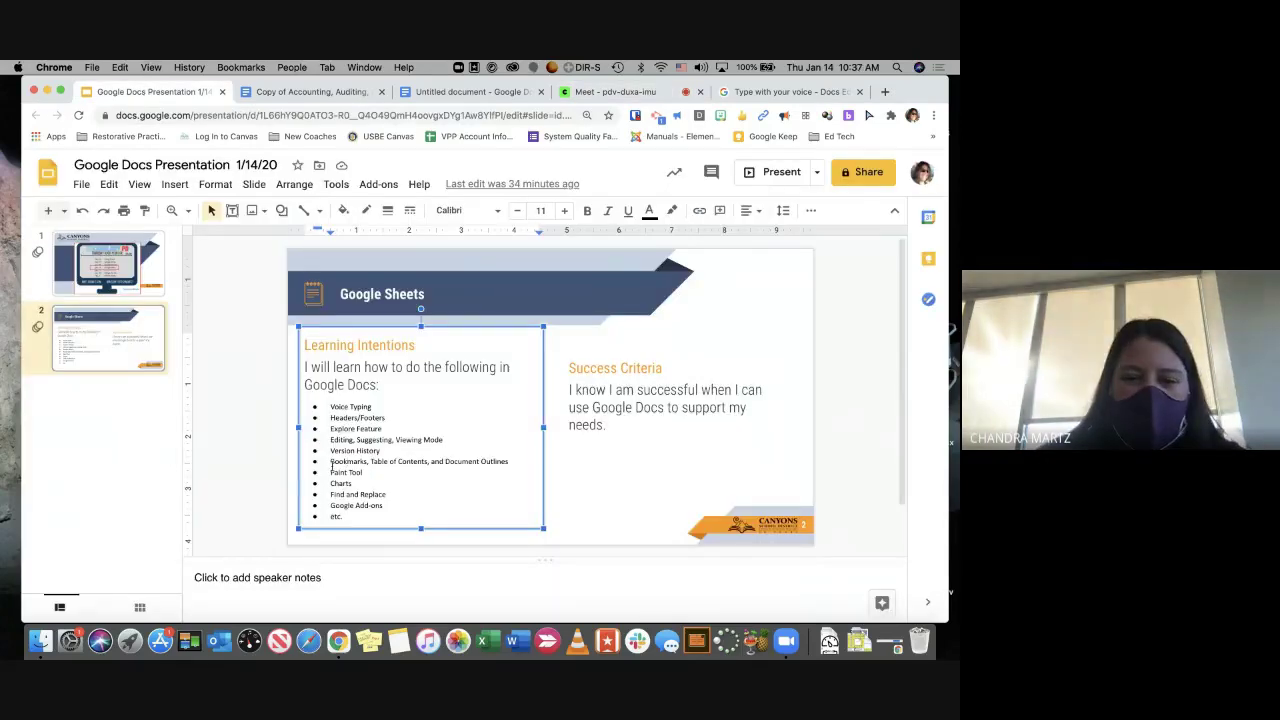
pyautogui.moveTo(330, 472); pyautogui.dragTo(370, 469)
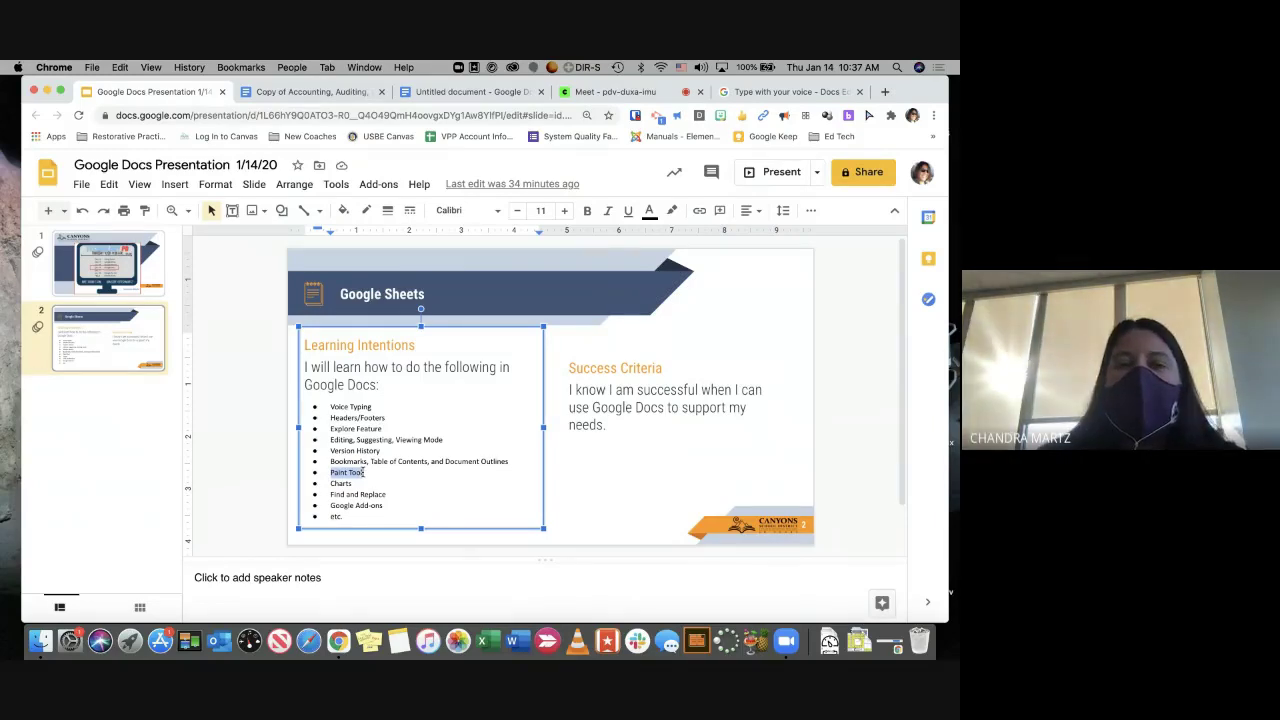
pyautogui.click(312, 91)
# - Add a plain, unbulleted Summer Social line after the GASB (JSD Retirement) bullet
pyautogui.scroll(-15, 289, 297)
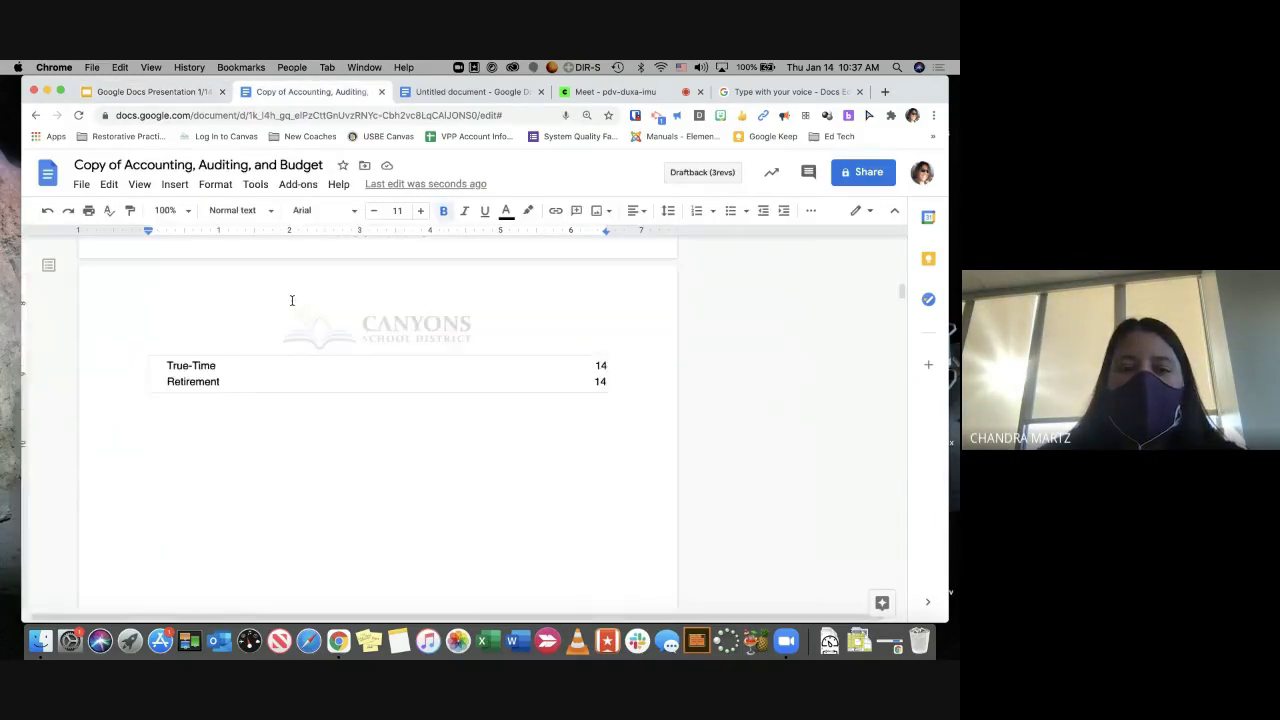
pyautogui.moveTo(900, 316); pyautogui.dragTo(813, 607)
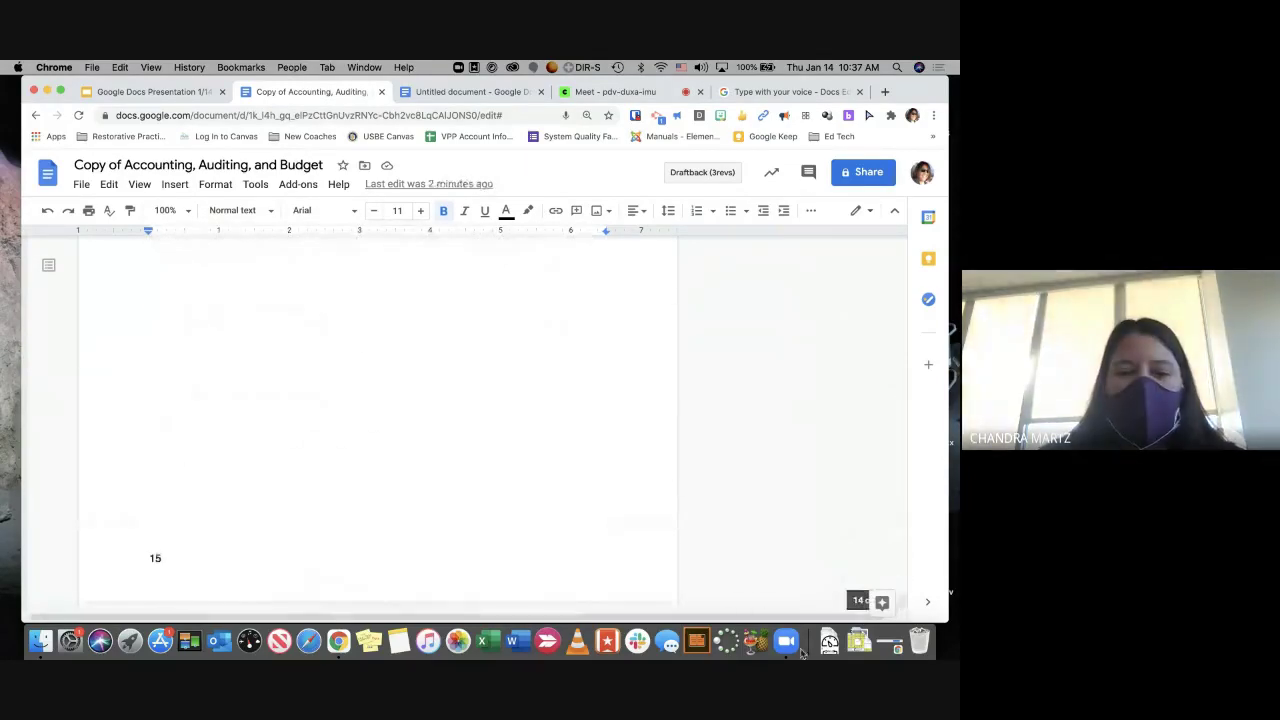
pyautogui.scroll(2, 672, 471)
pyautogui.scroll(5, 672, 471)
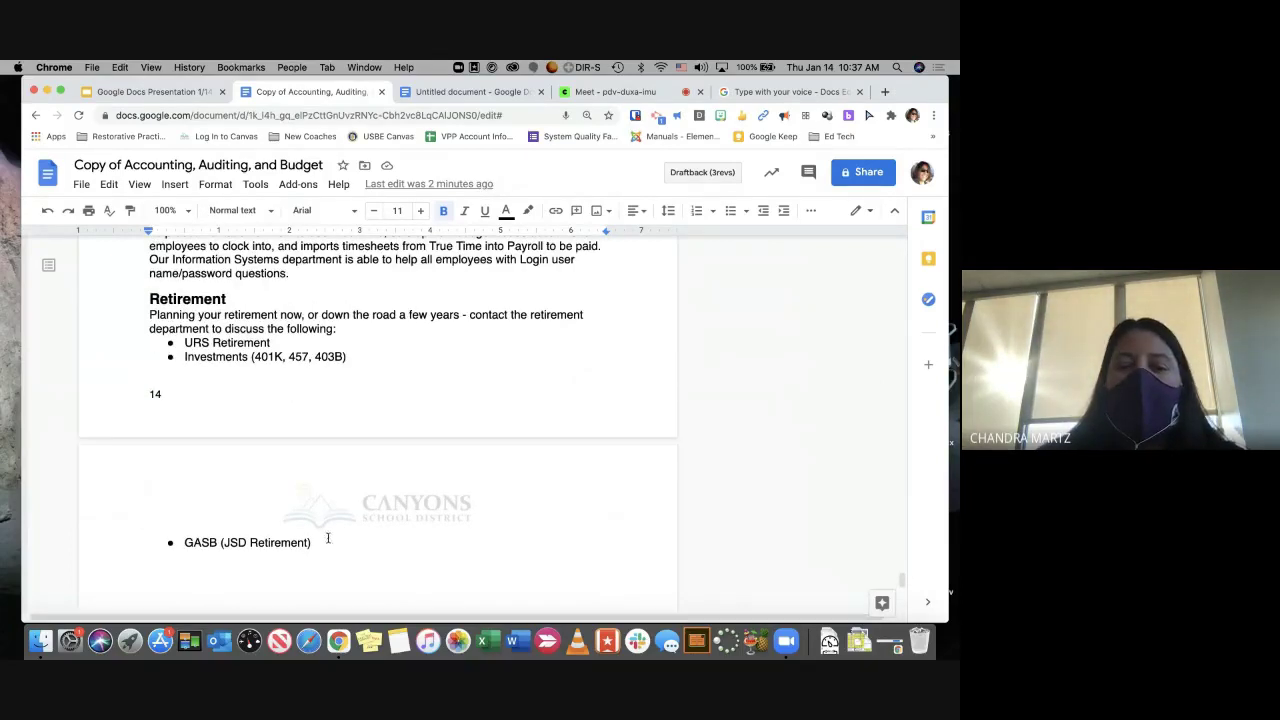
pyautogui.click(326, 541)
pyautogui.press('Return')
pyautogui.press('Return')
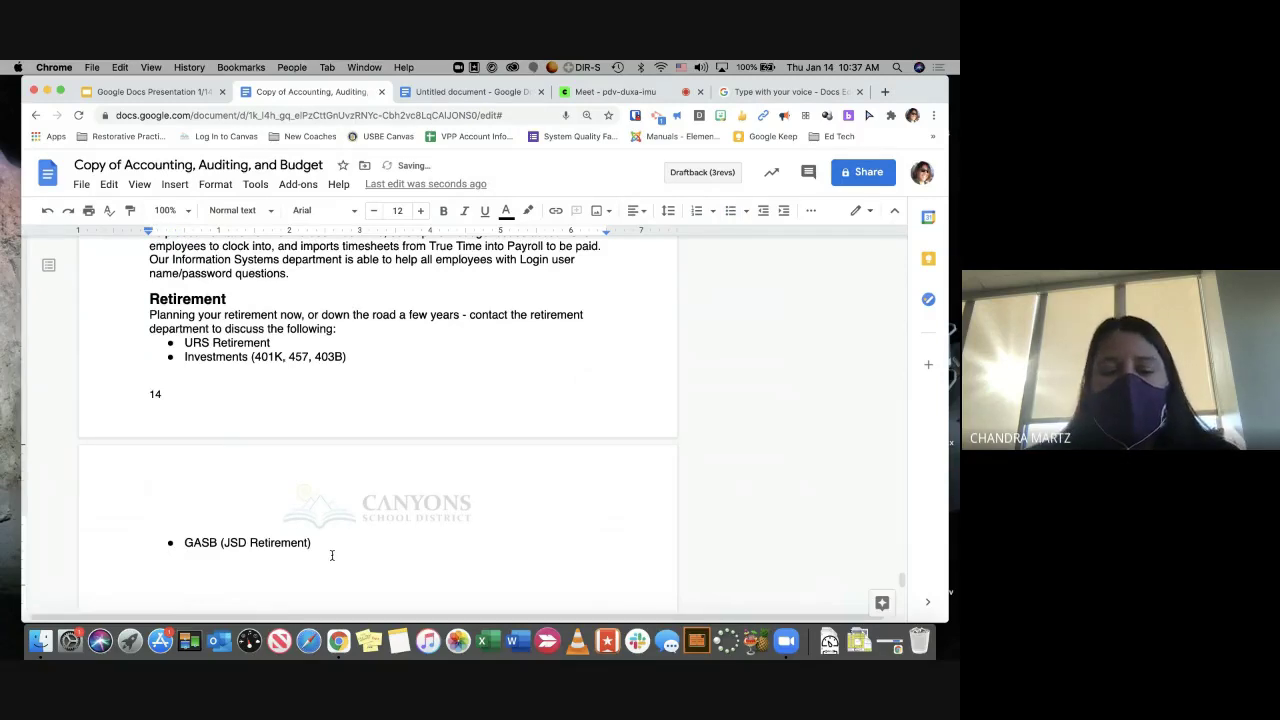
pyautogui.write('Summer Social')
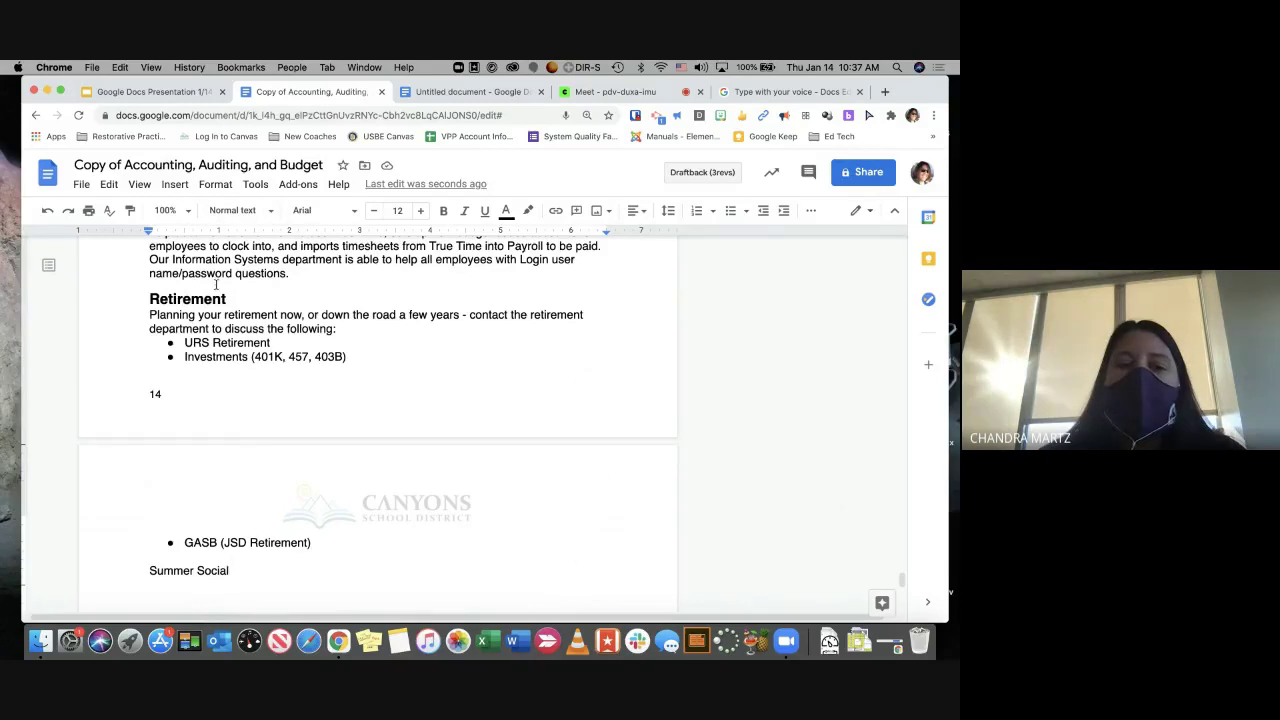
# - Paint the Retirement heading's bold, larger formatting onto the Summer Social line
pyautogui.moveTo(229, 297); pyautogui.dragTo(147, 291)
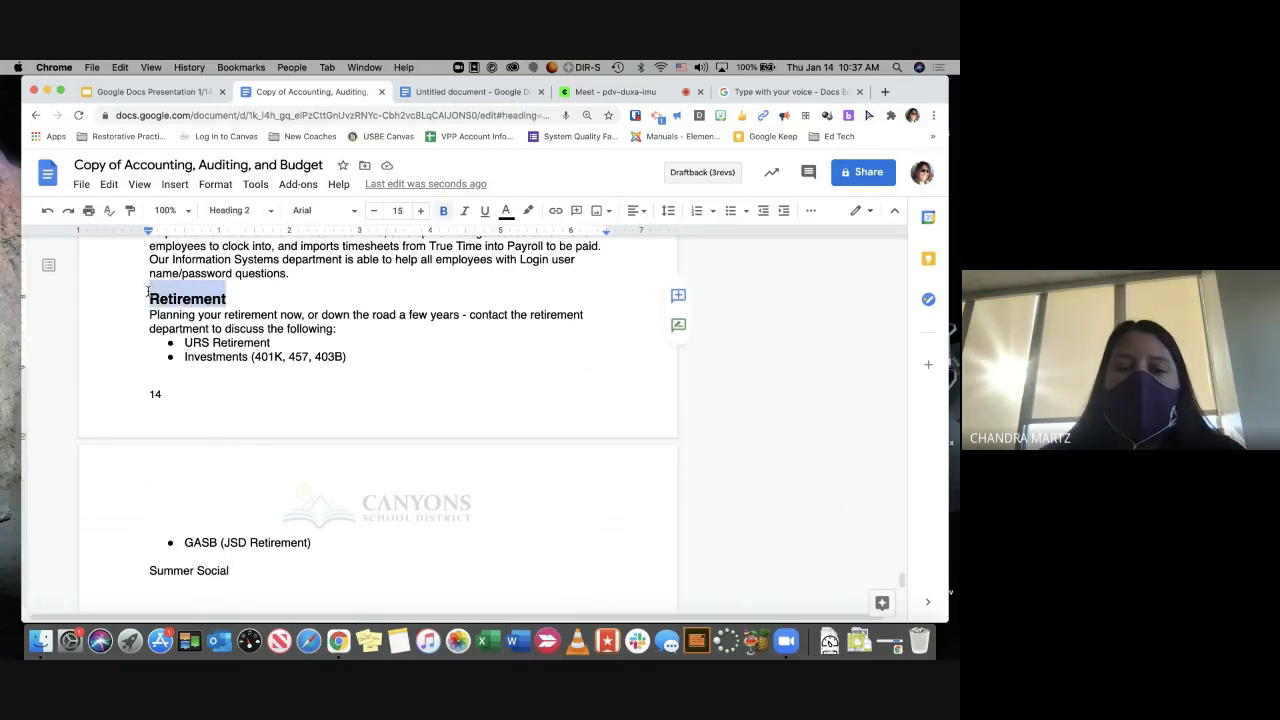
pyautogui.click(130, 212)
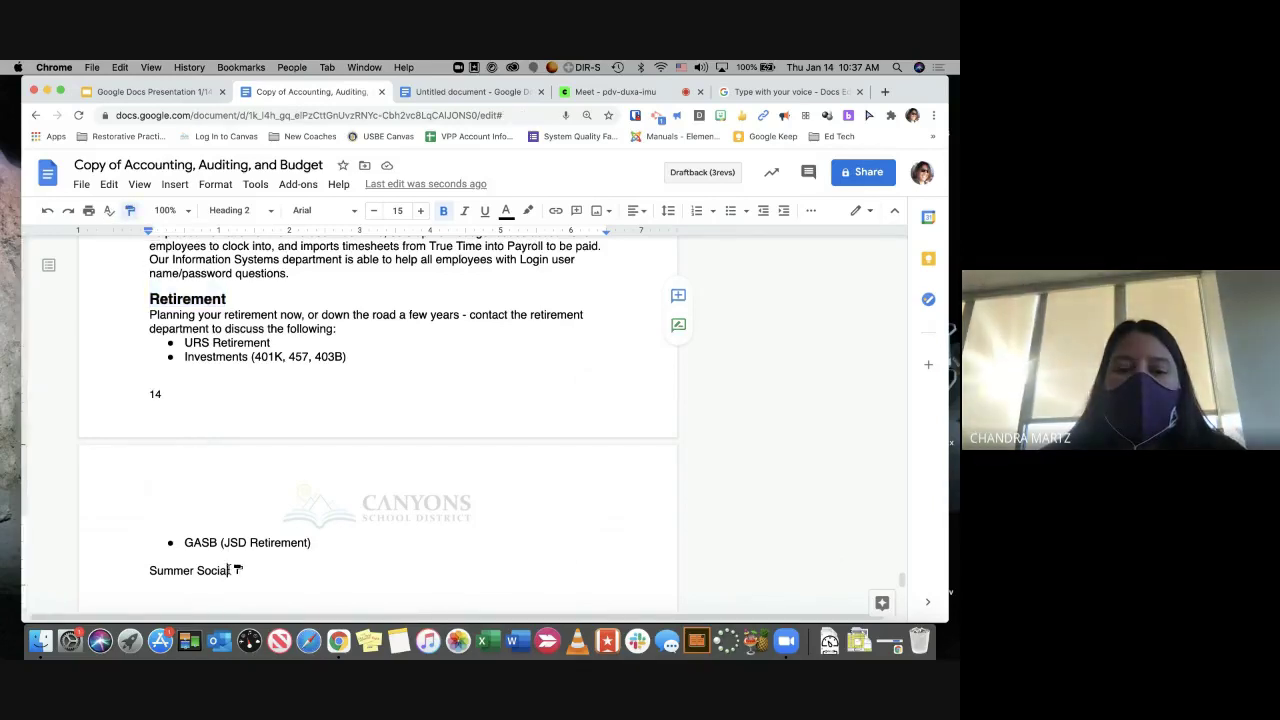
pyautogui.moveTo(235, 569); pyautogui.dragTo(150, 571)
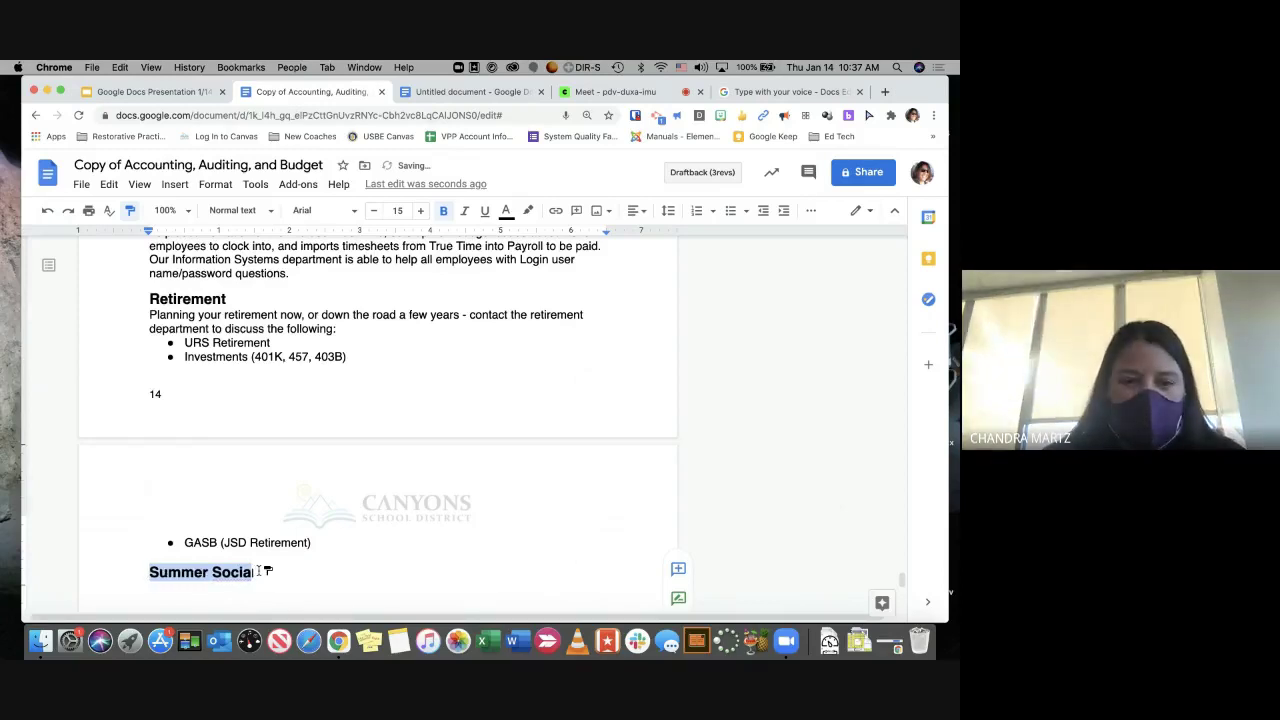
pyautogui.click(252, 571)
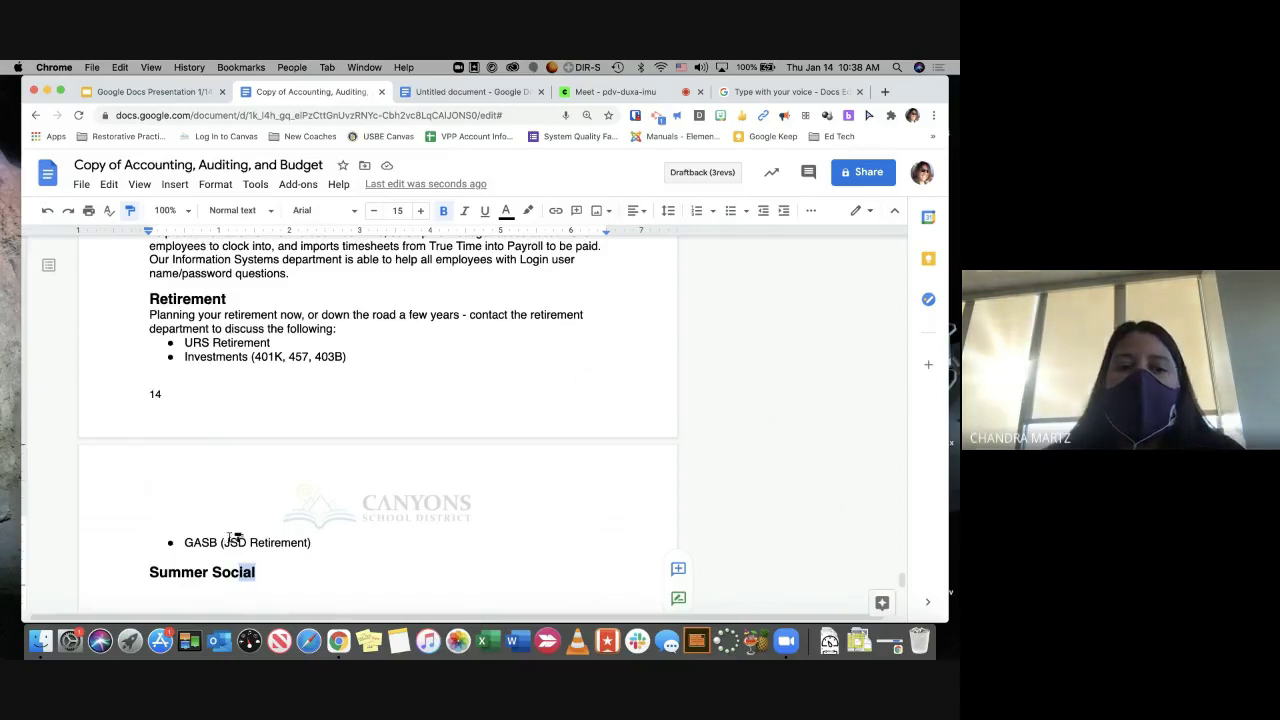
pyautogui.click(183, 571)
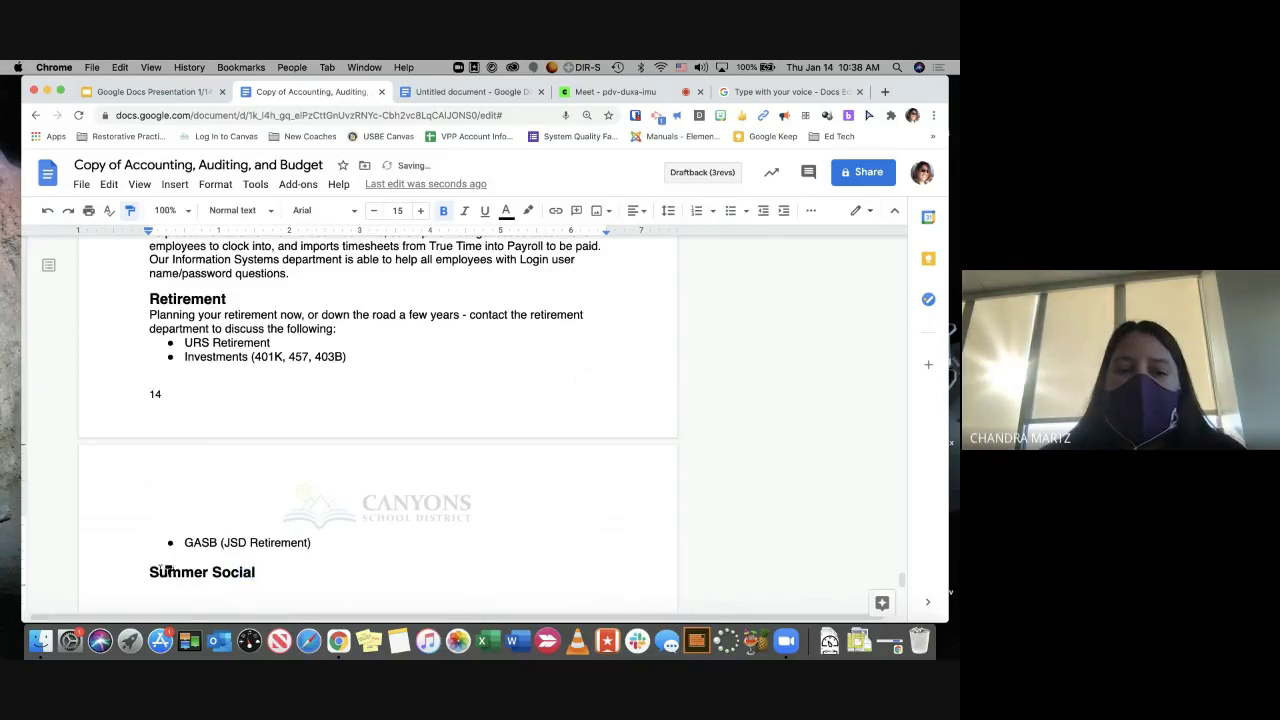
pyautogui.scroll(-2, 218, 556)
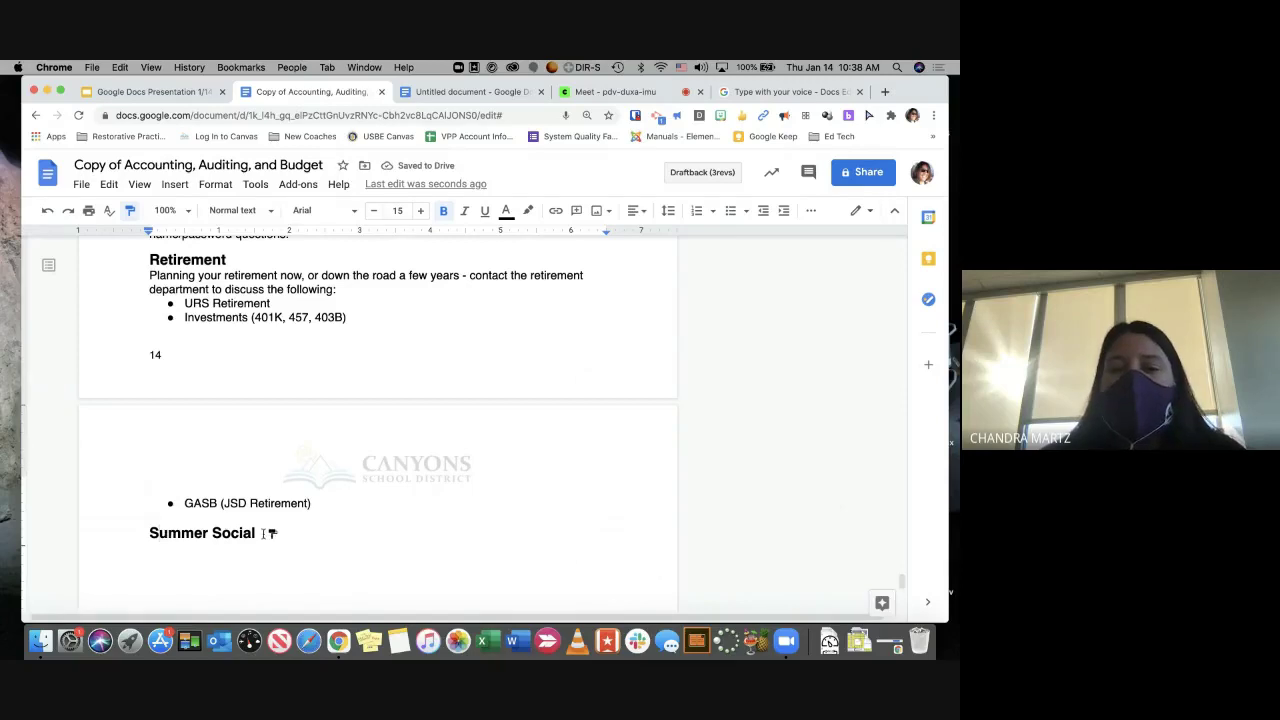
pyautogui.scroll(15, 266, 531)
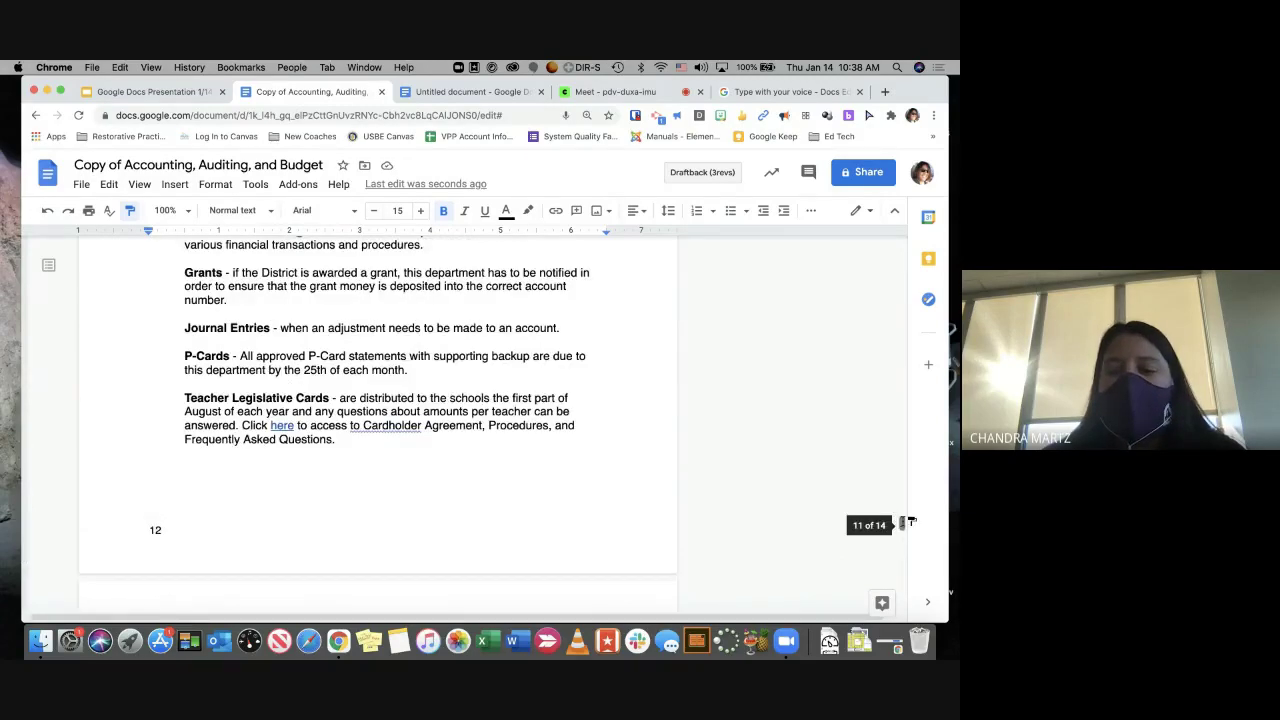
pyautogui.moveTo(910, 522); pyautogui.dragTo(899, 248)
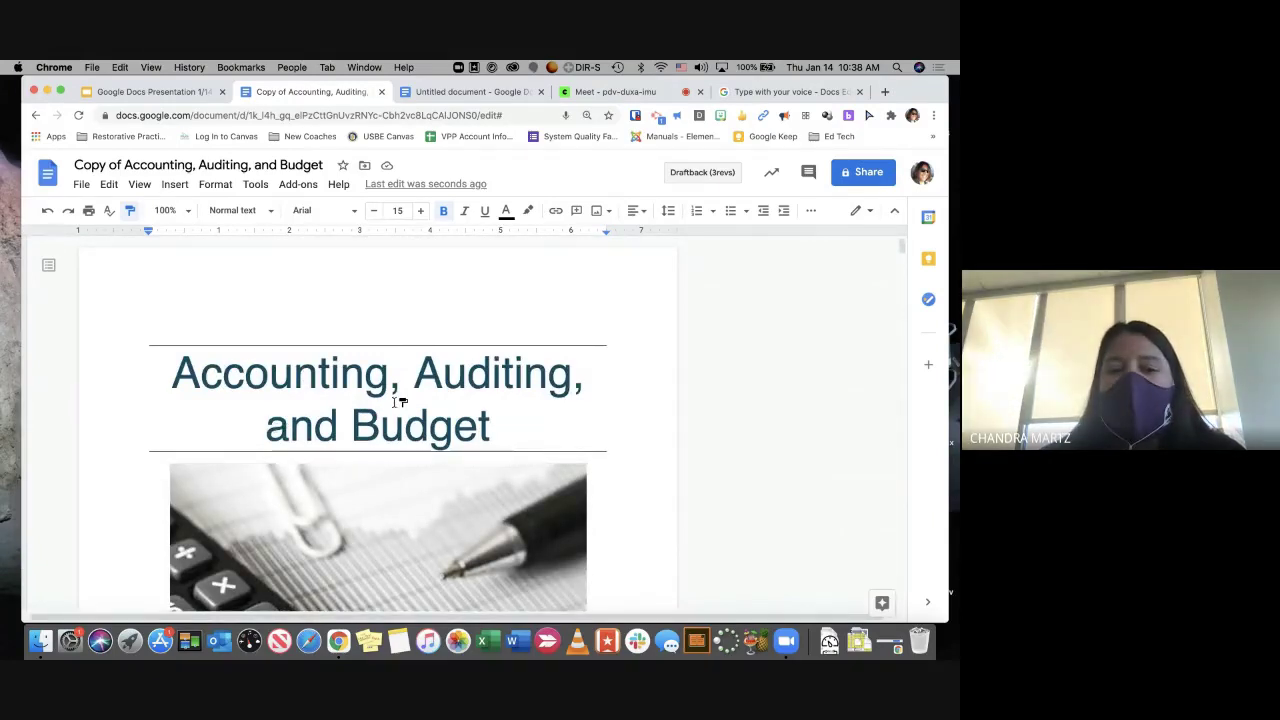
# - Undo the stray paint format on the cover title and make it dark red
pyautogui.scroll(-10, 271, 366)
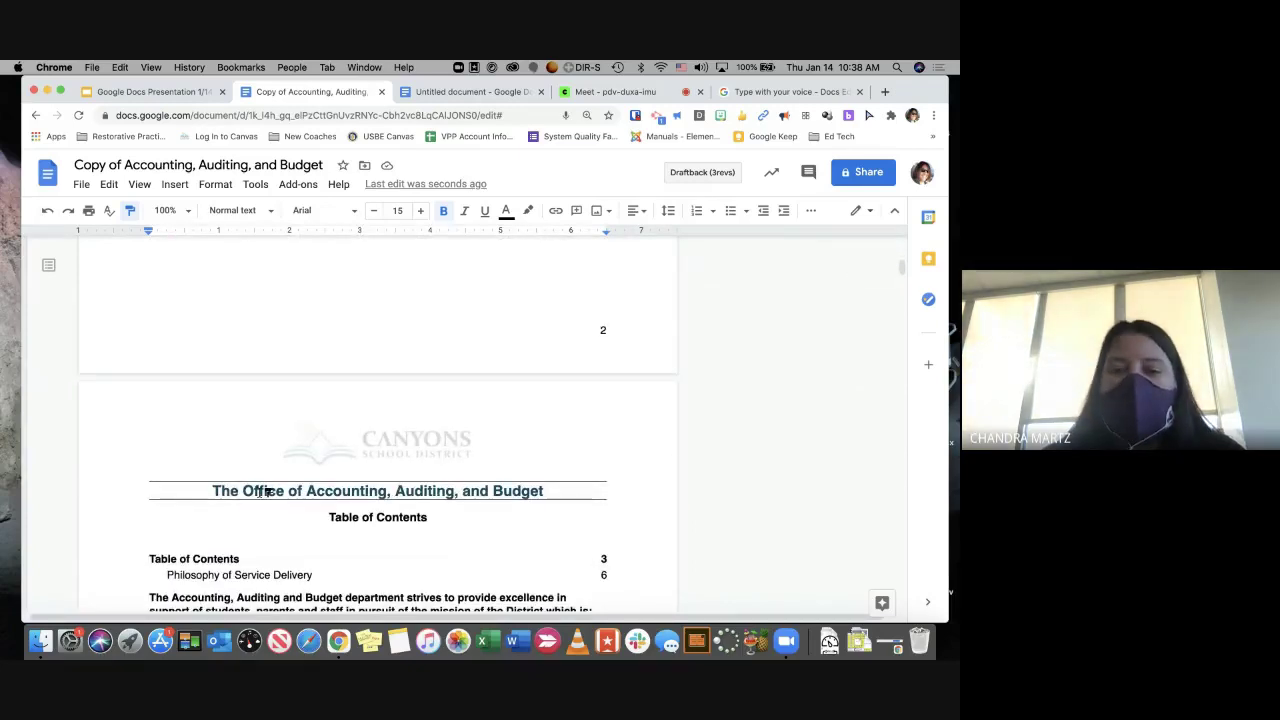
pyautogui.scroll(10, 315, 400)
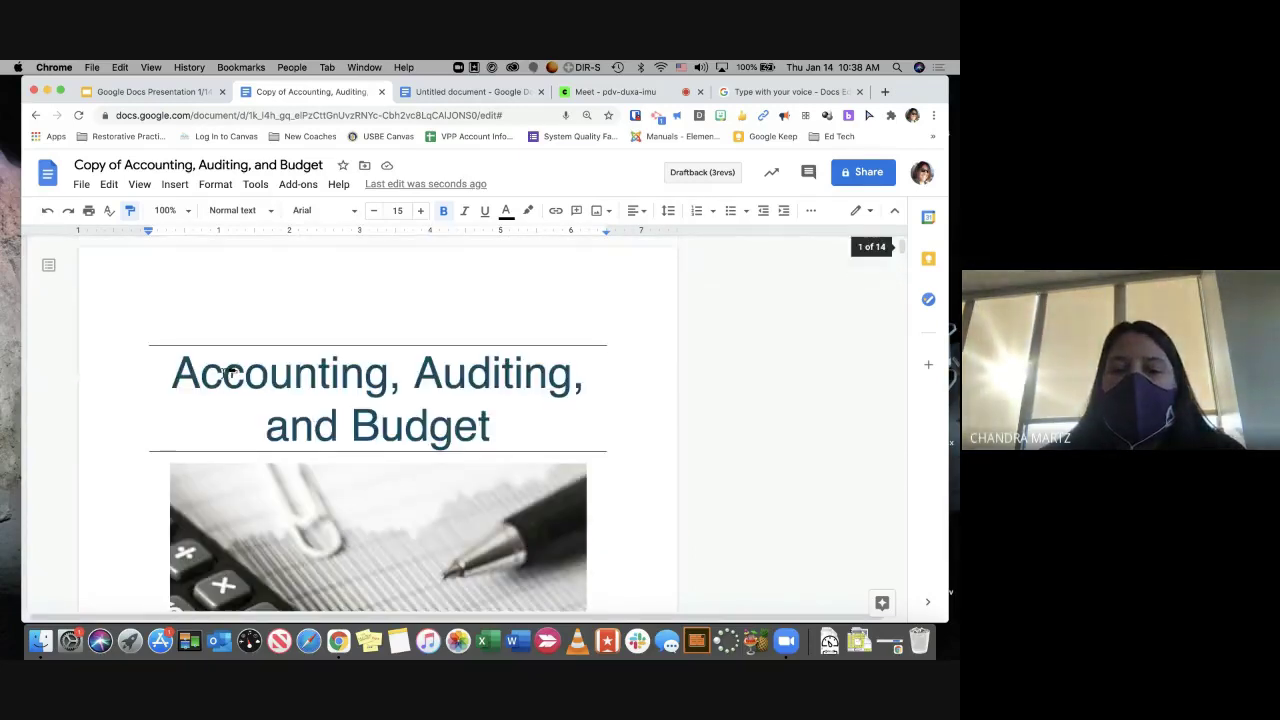
pyautogui.moveTo(172, 373); pyautogui.dragTo(523, 426)
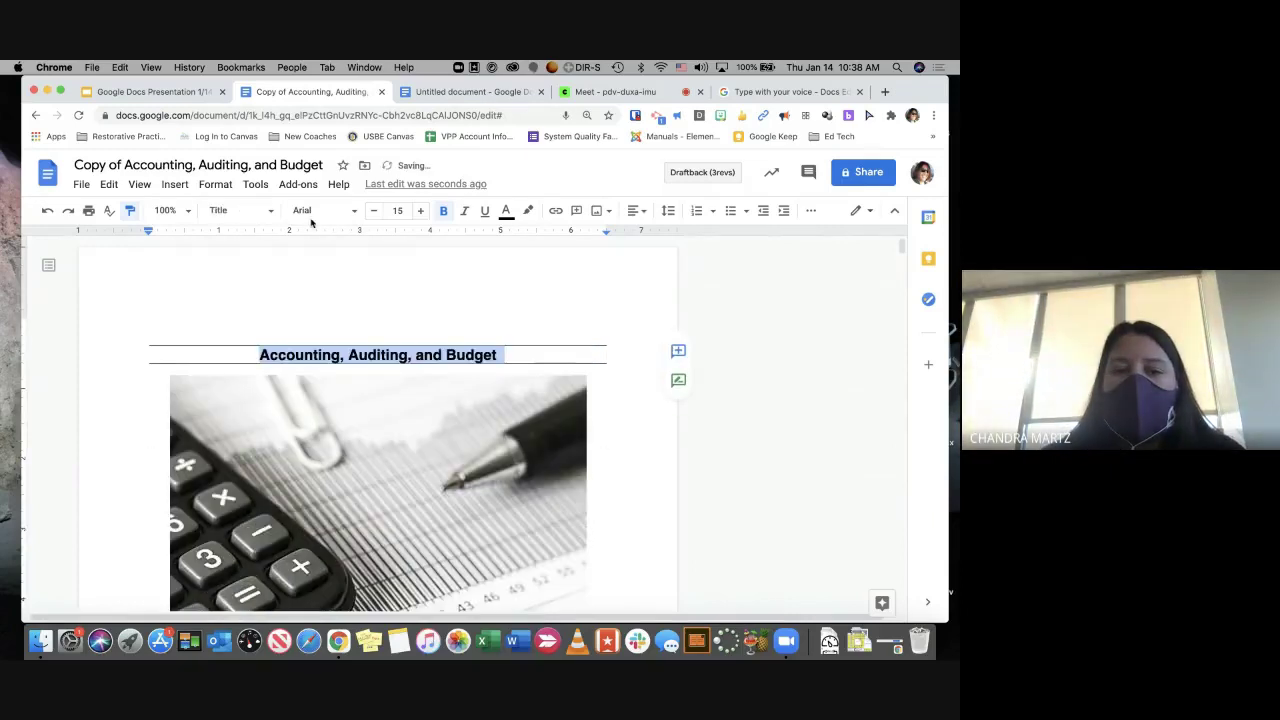
pyautogui.click(130, 210)
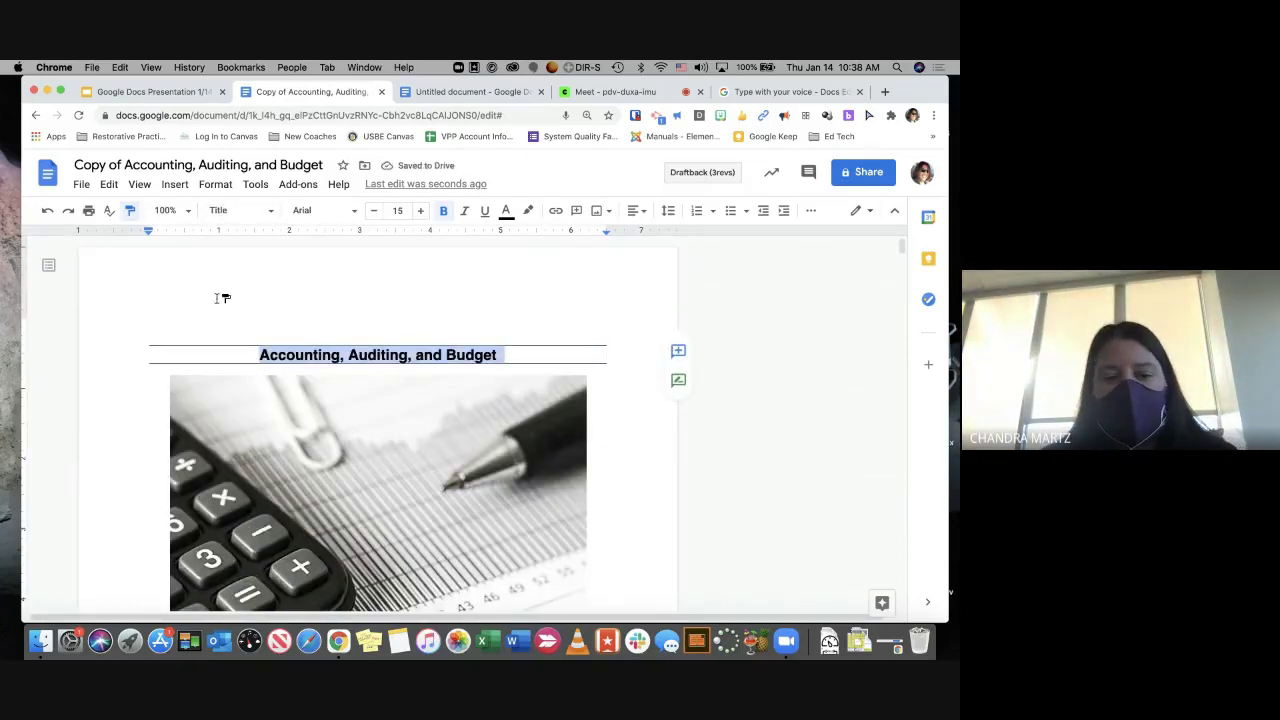
pyautogui.press('super+z')
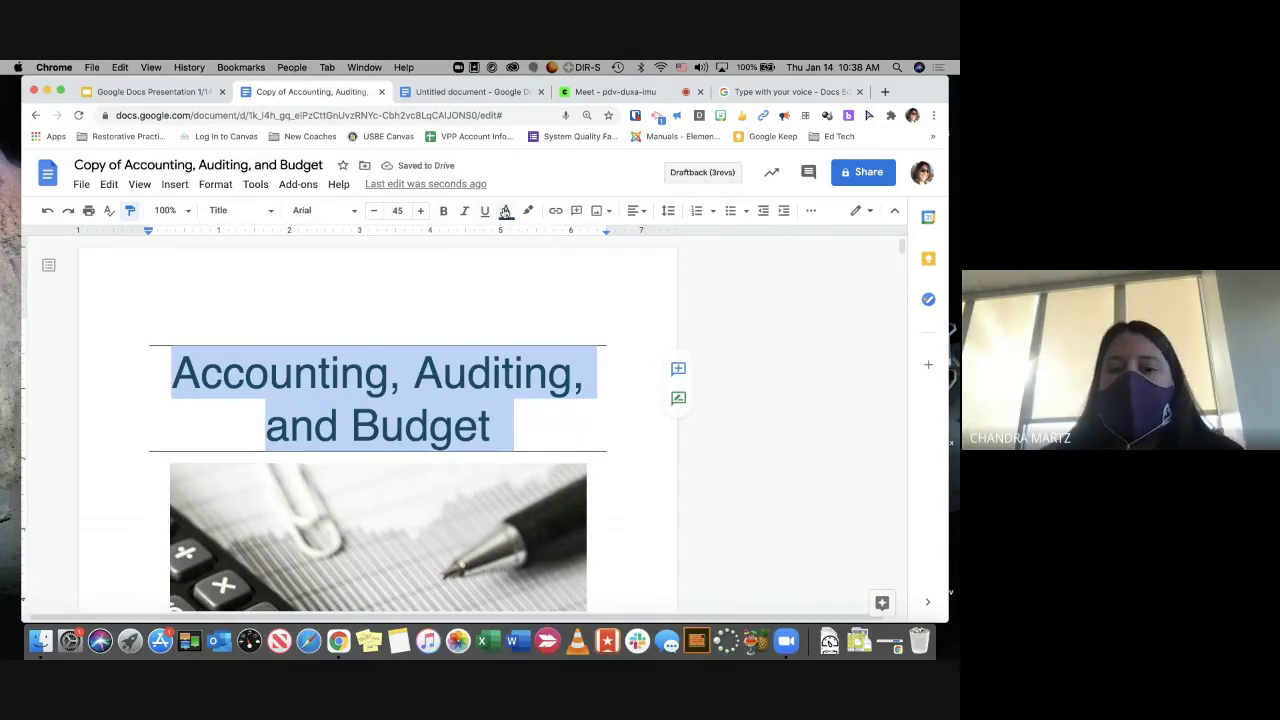
pyautogui.click(506, 211)
pyautogui.click(511, 256)
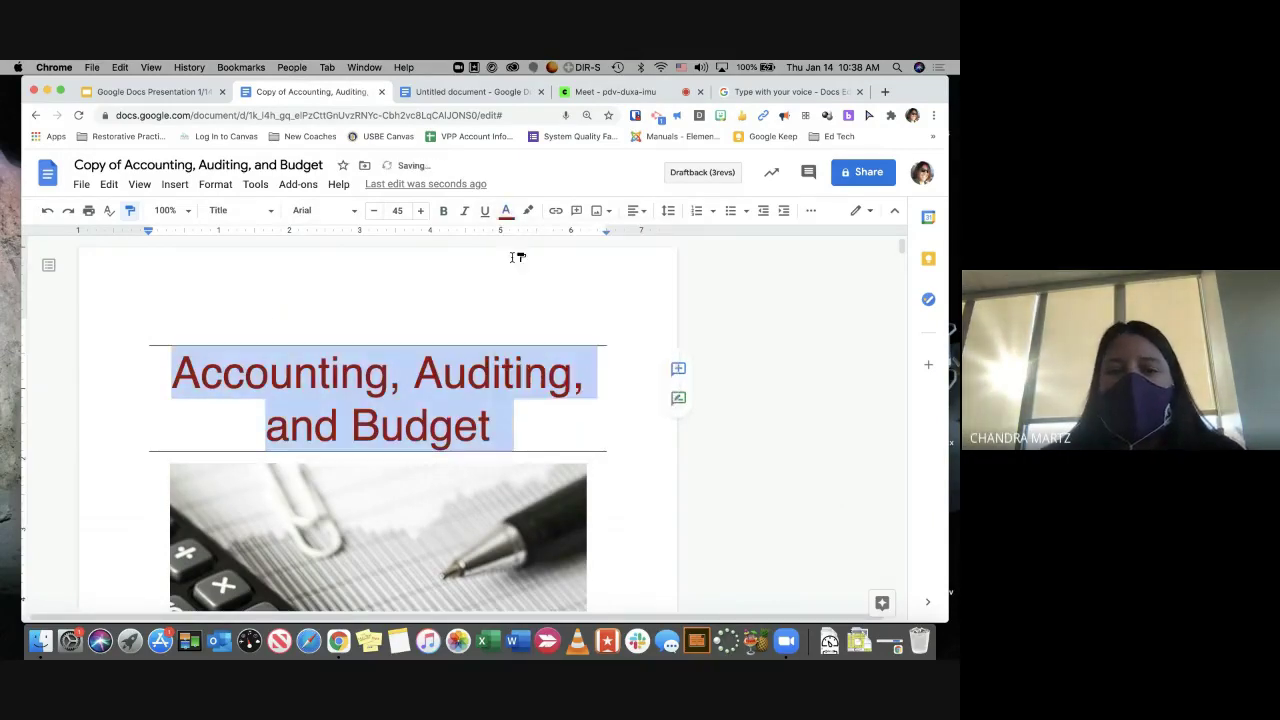
pyautogui.click(368, 320)
# - Undo another accidental format change, then reselect the red title and copy its formatting
pyautogui.moveTo(178, 357)
pyautogui.mouseDown()
pyautogui.moveTo(314, 349)
pyautogui.moveTo(400, 363)
pyautogui.moveTo(498, 412)
pyautogui.mouseUp()
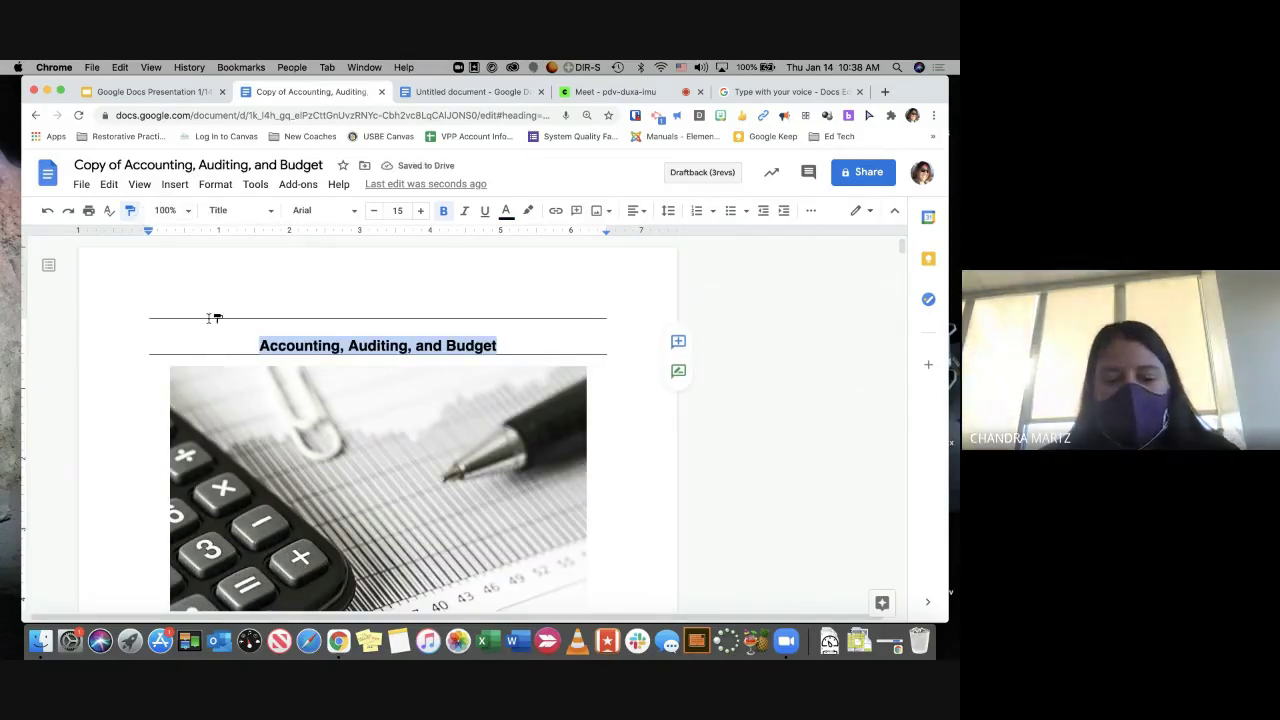
pyautogui.press('super+z')
pyautogui.click(149, 297)
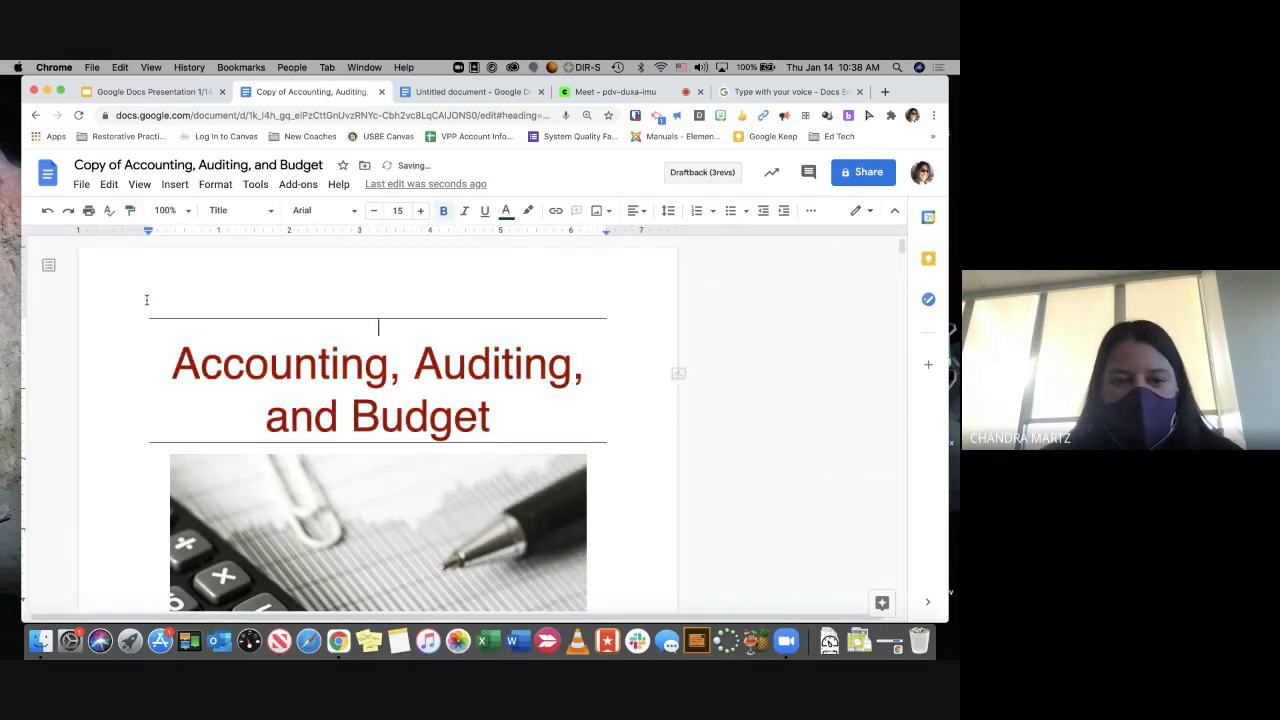
pyautogui.moveTo(157, 347); pyautogui.dragTo(490, 399)
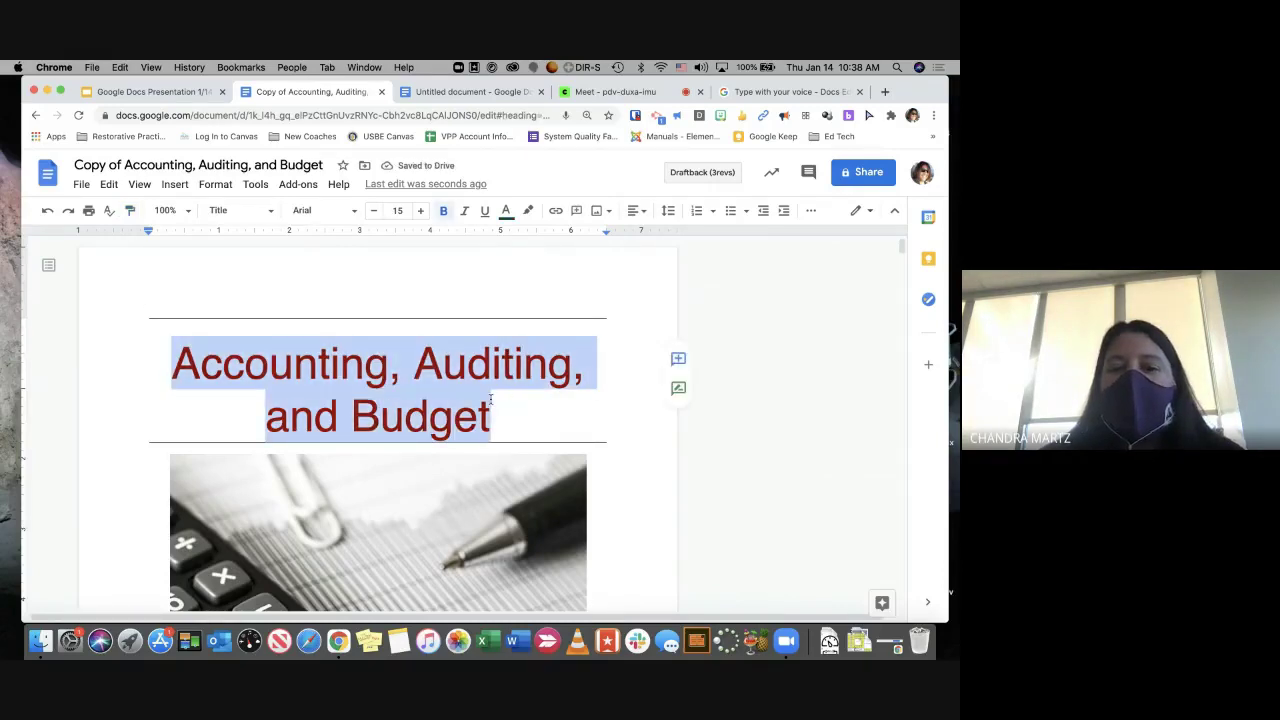
pyautogui.click(130, 212)
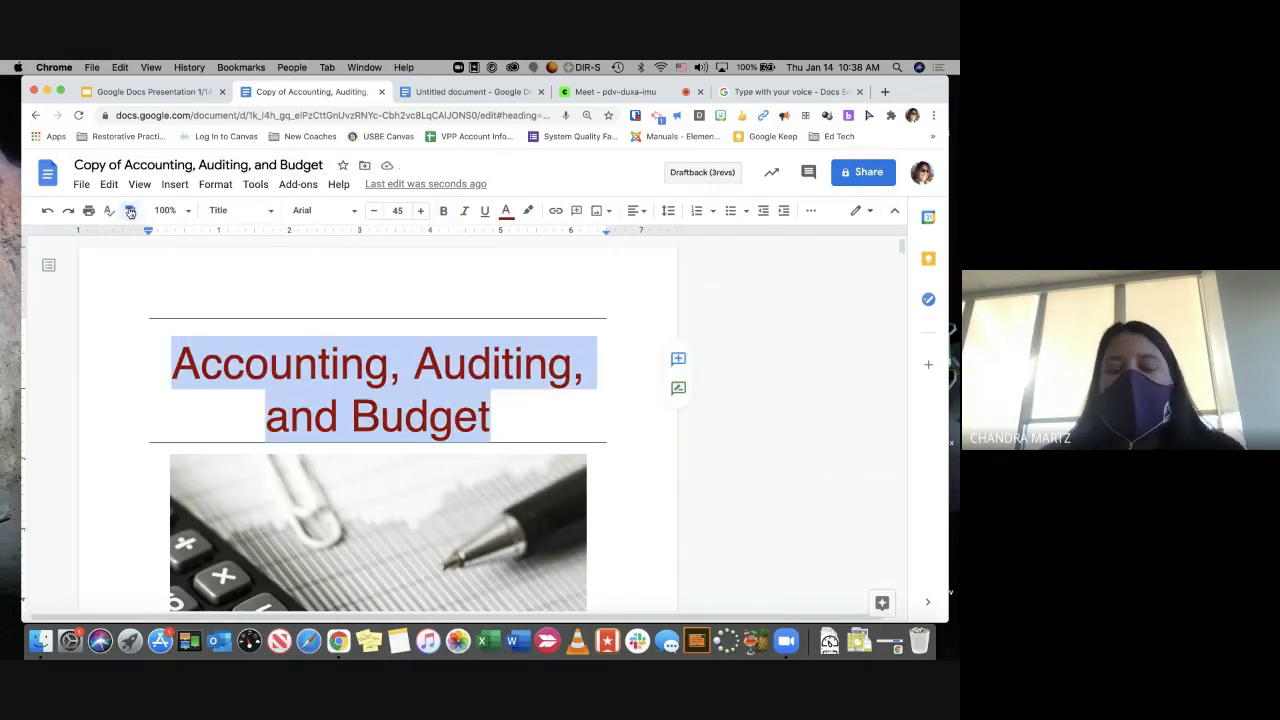
pyautogui.scroll(-10, 275, 327)
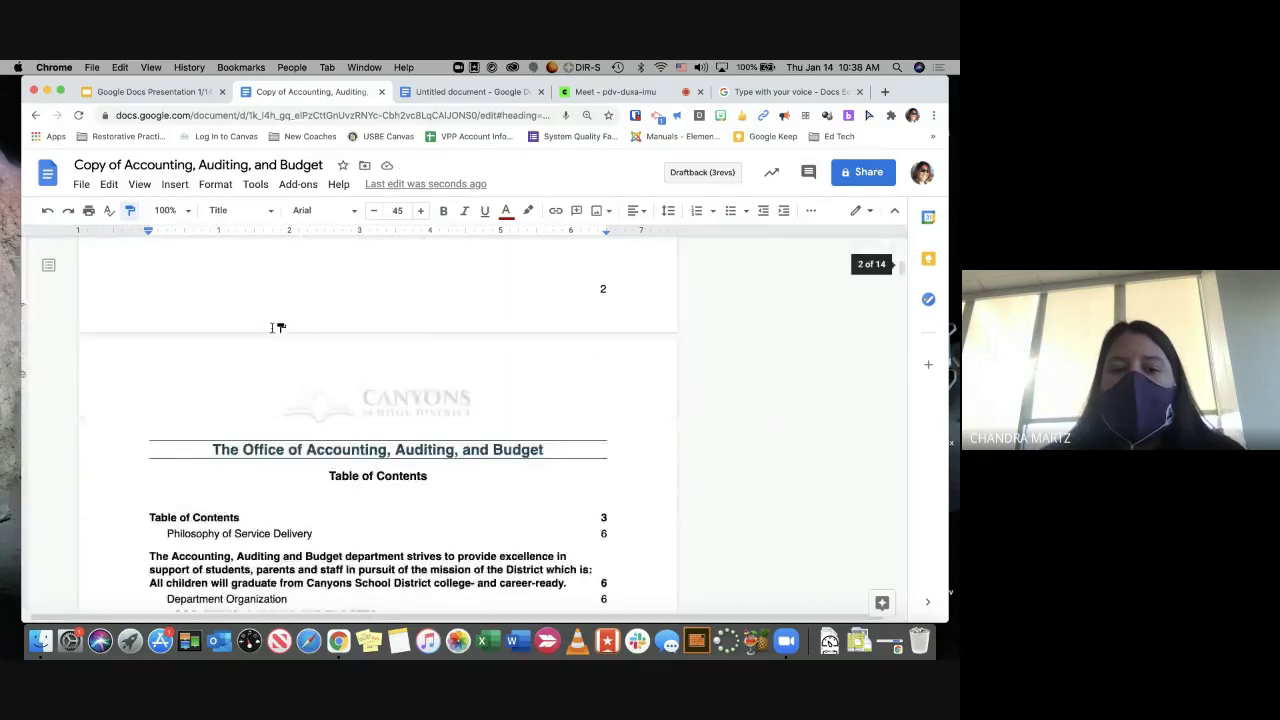
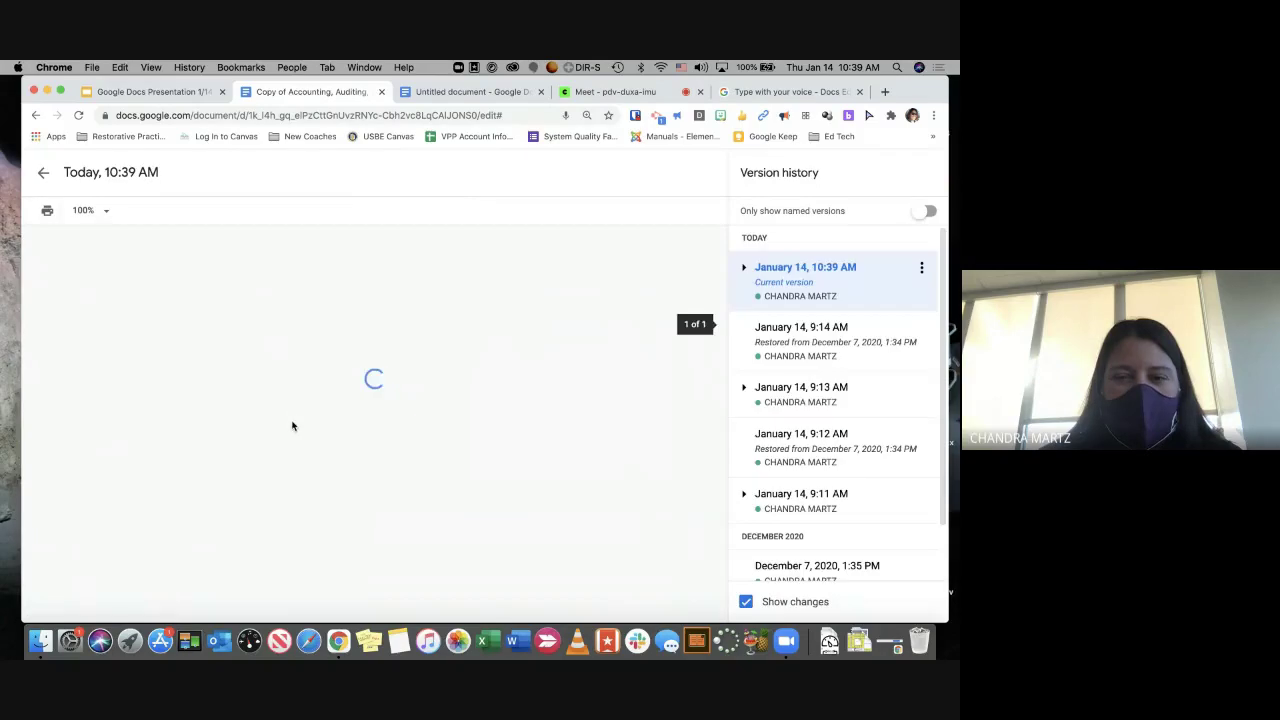
# - Restore the December 7, 2020, 1:34 PM version and place the cursor below the Retirement list
pyautogui.scroll(-2, 790, 338)
pyautogui.click(775, 557)
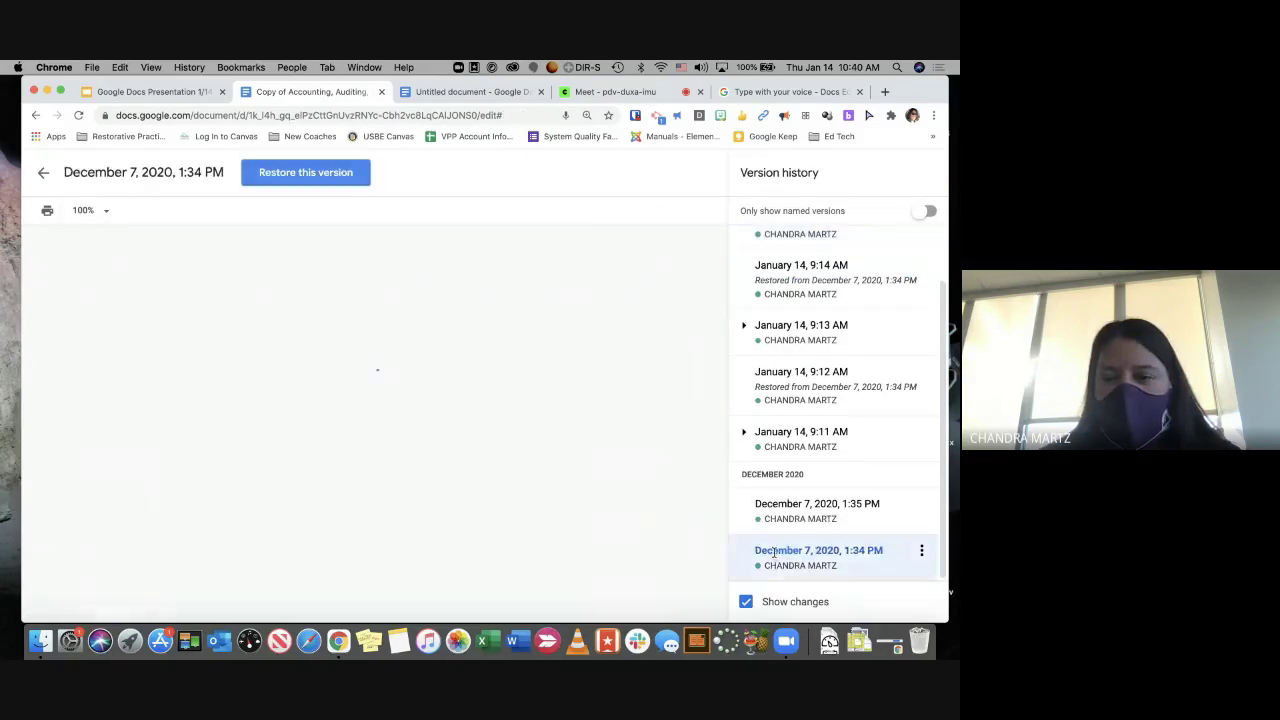
pyautogui.click(260, 174)
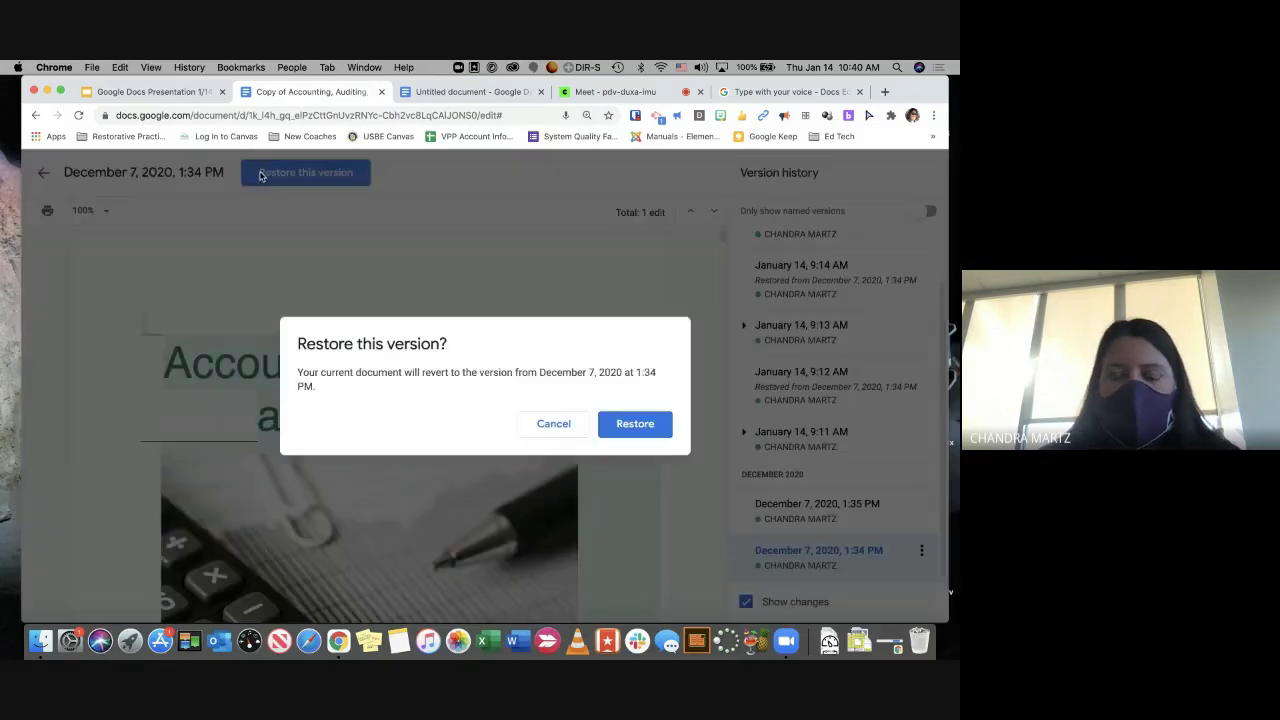
pyautogui.click(668, 422)
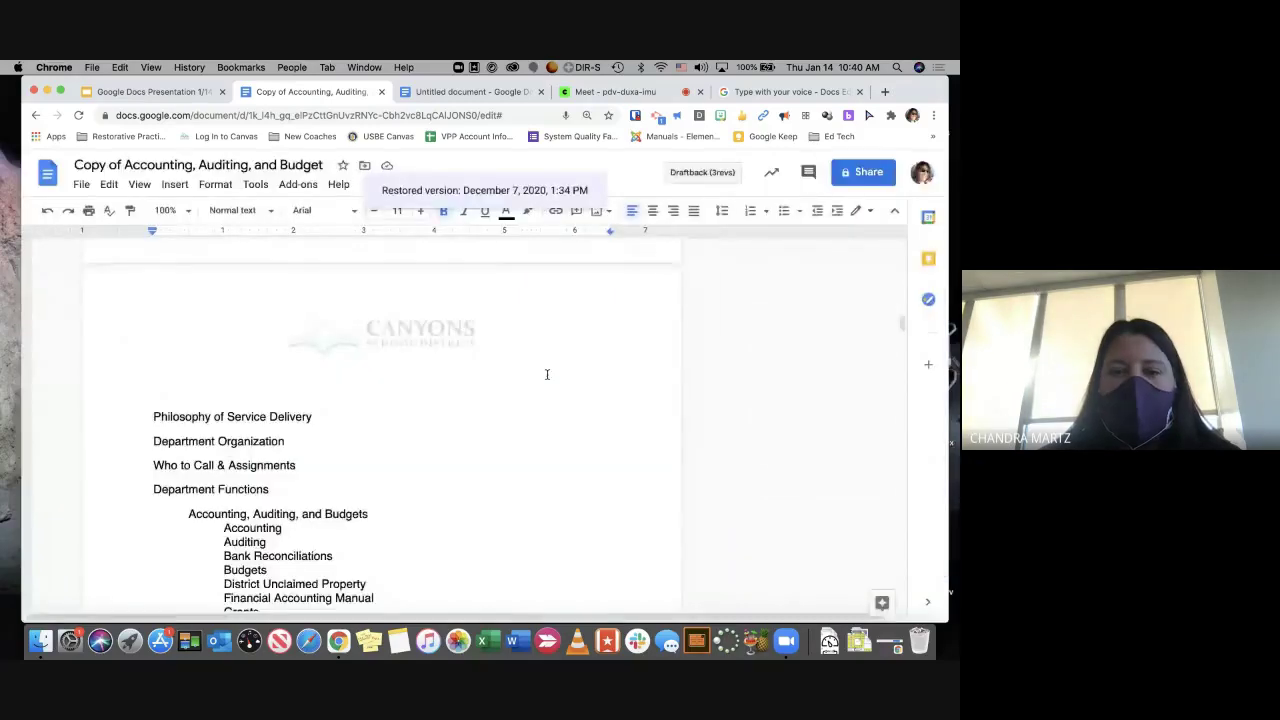
pyautogui.moveTo(902, 322); pyautogui.dragTo(848, 598)
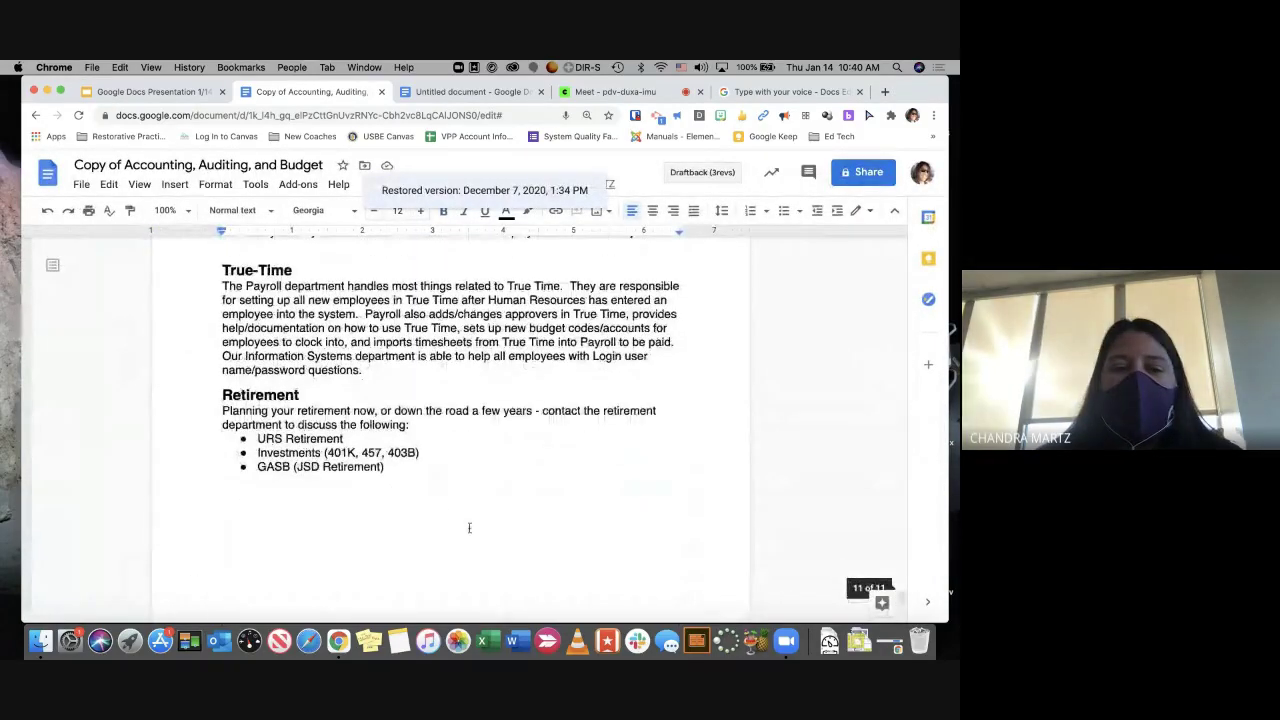
pyautogui.click(430, 494)
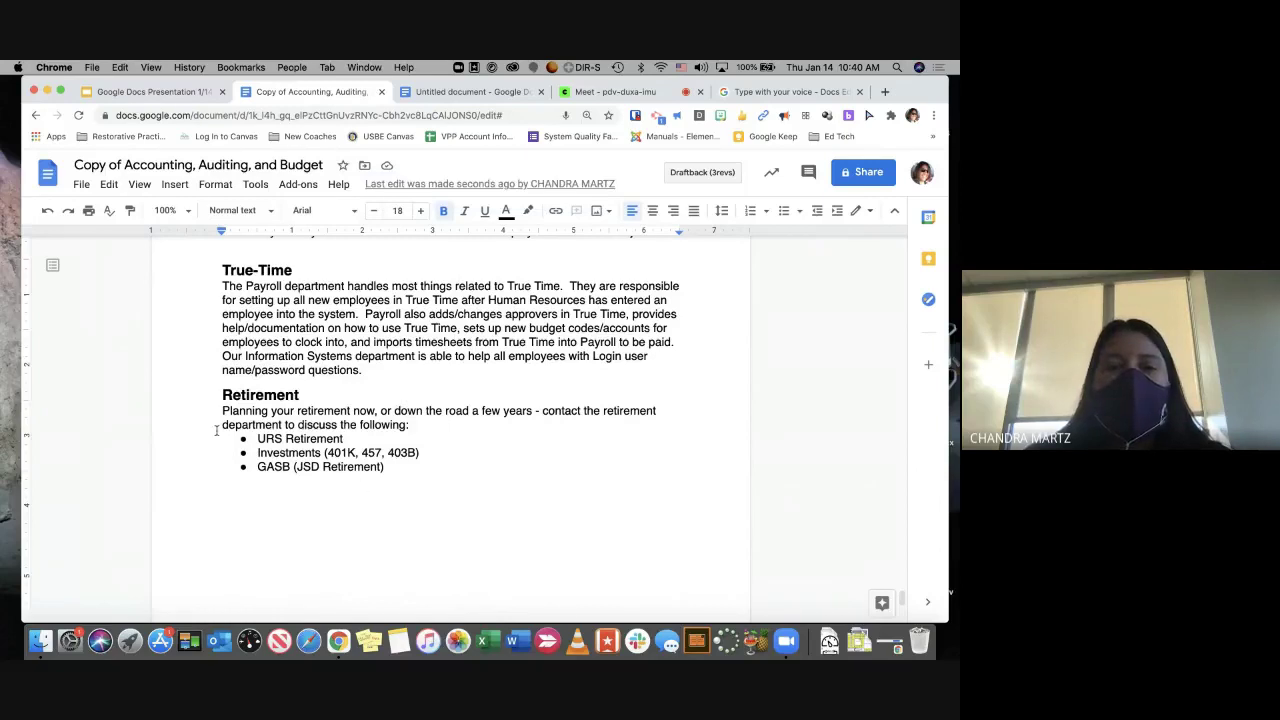
# - Insert a sample Points scored bar chart below the Retirement list
pyautogui.click(175, 184)
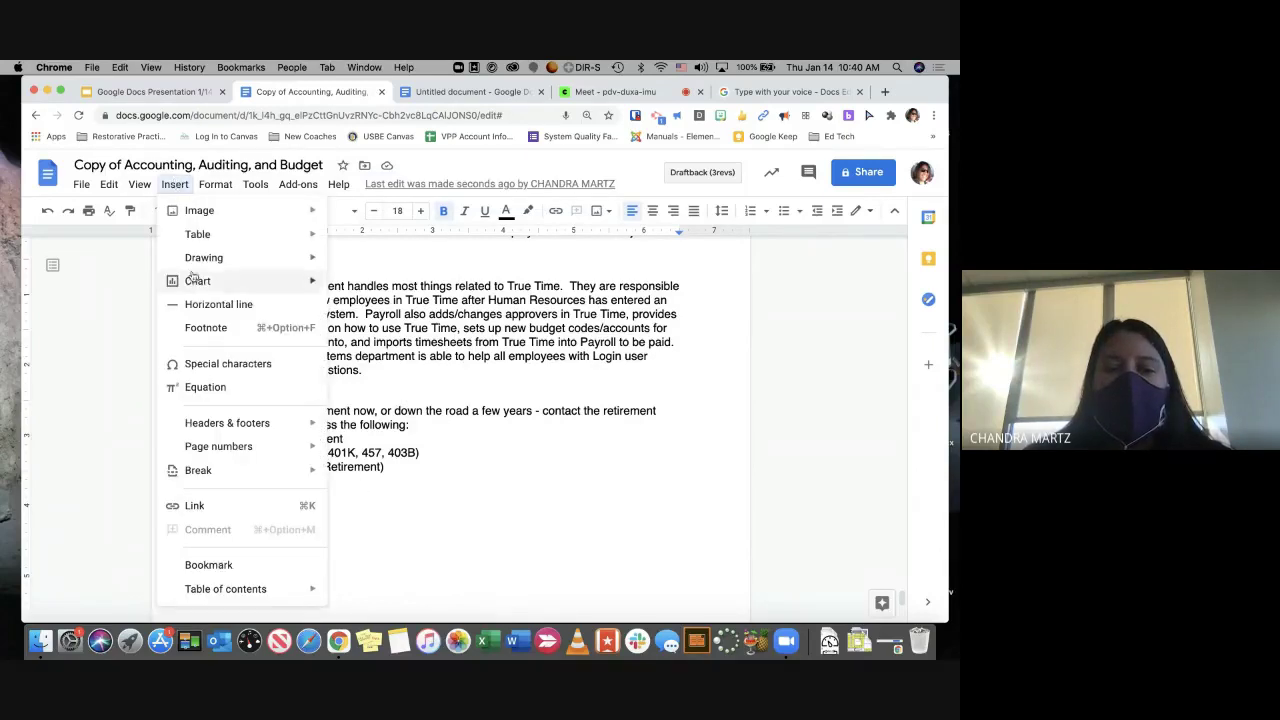
pyautogui.moveTo(199, 283)
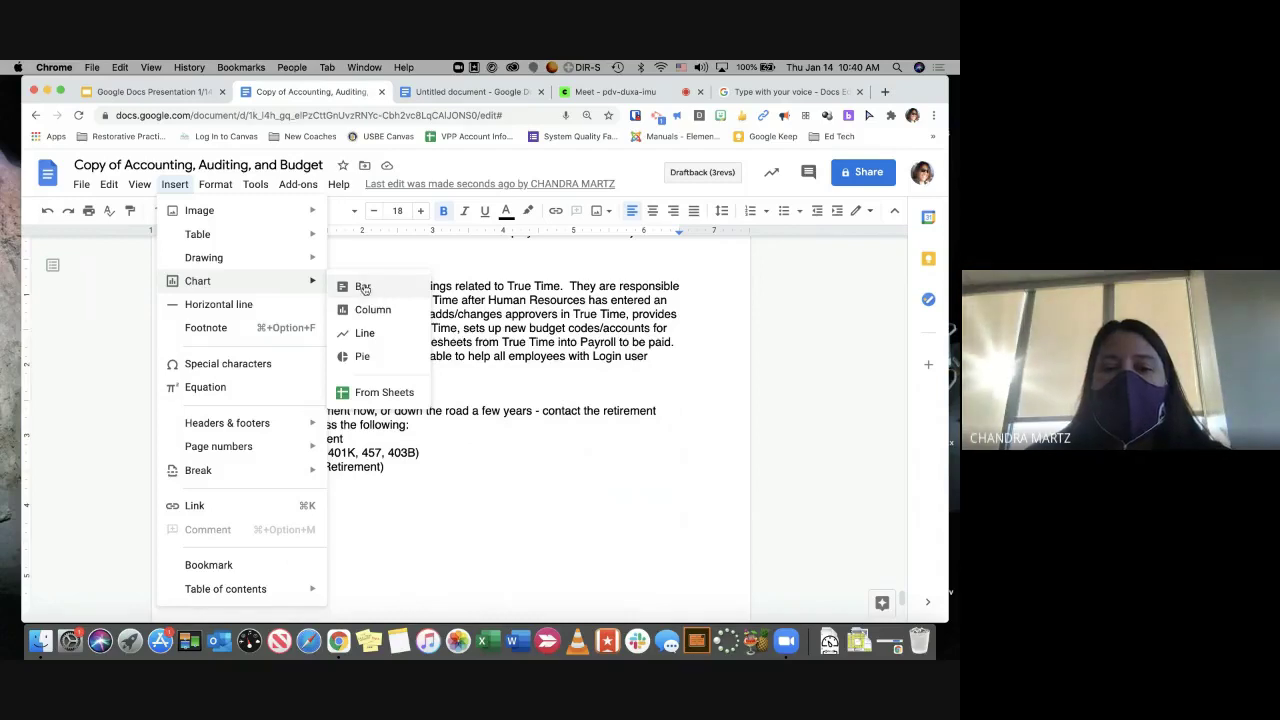
pyautogui.click(362, 285)
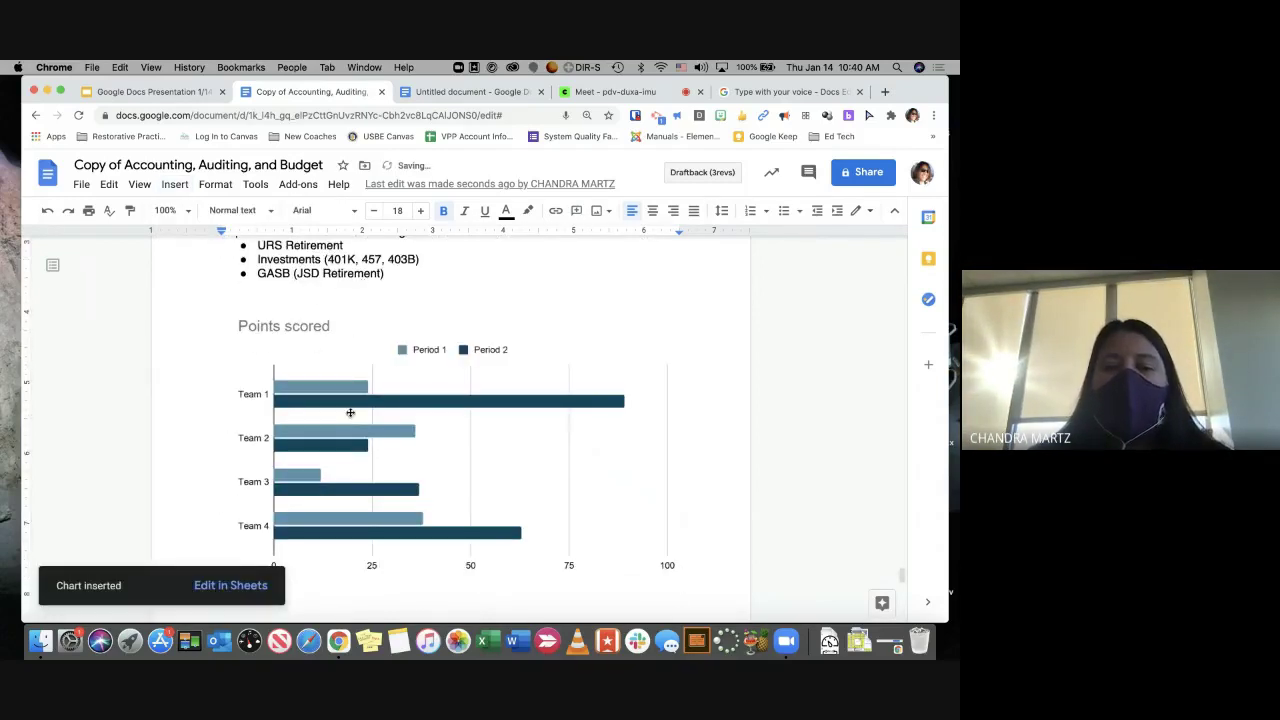
# - Open the chart's linked source spreadsheet from its link options
pyautogui.click(478, 430)
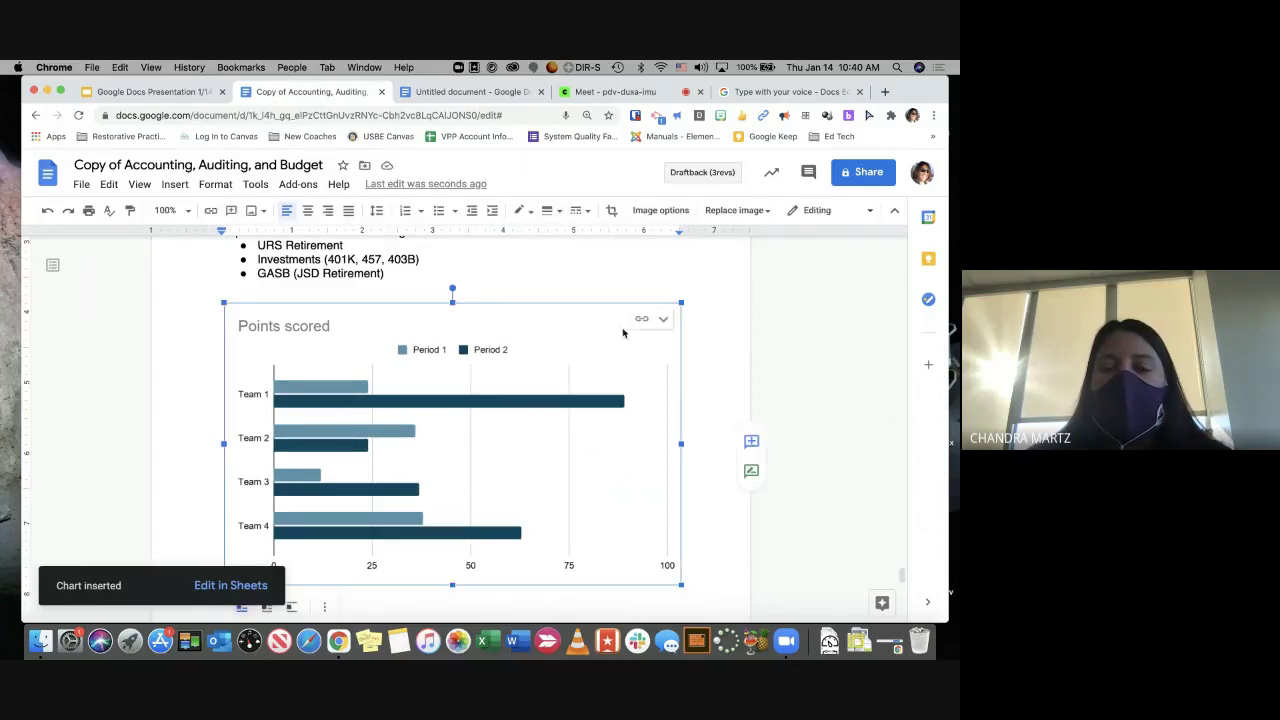
pyautogui.click(663, 319)
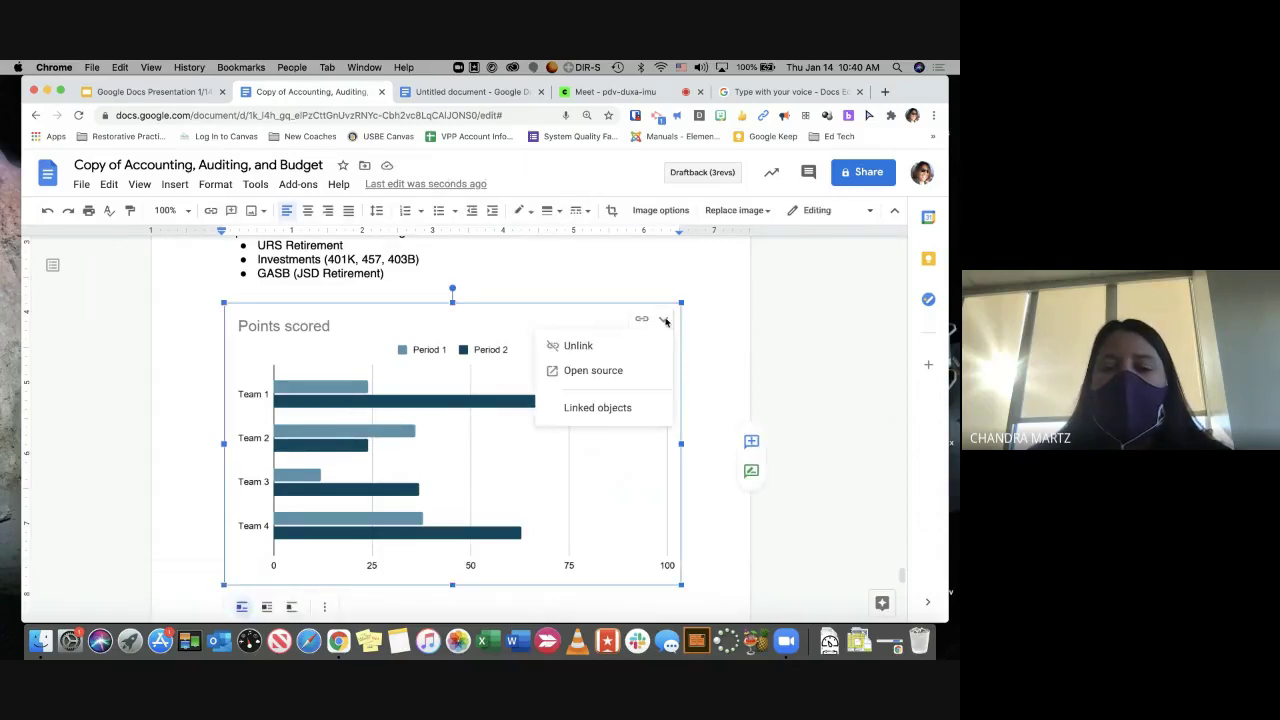
pyautogui.click(593, 371)
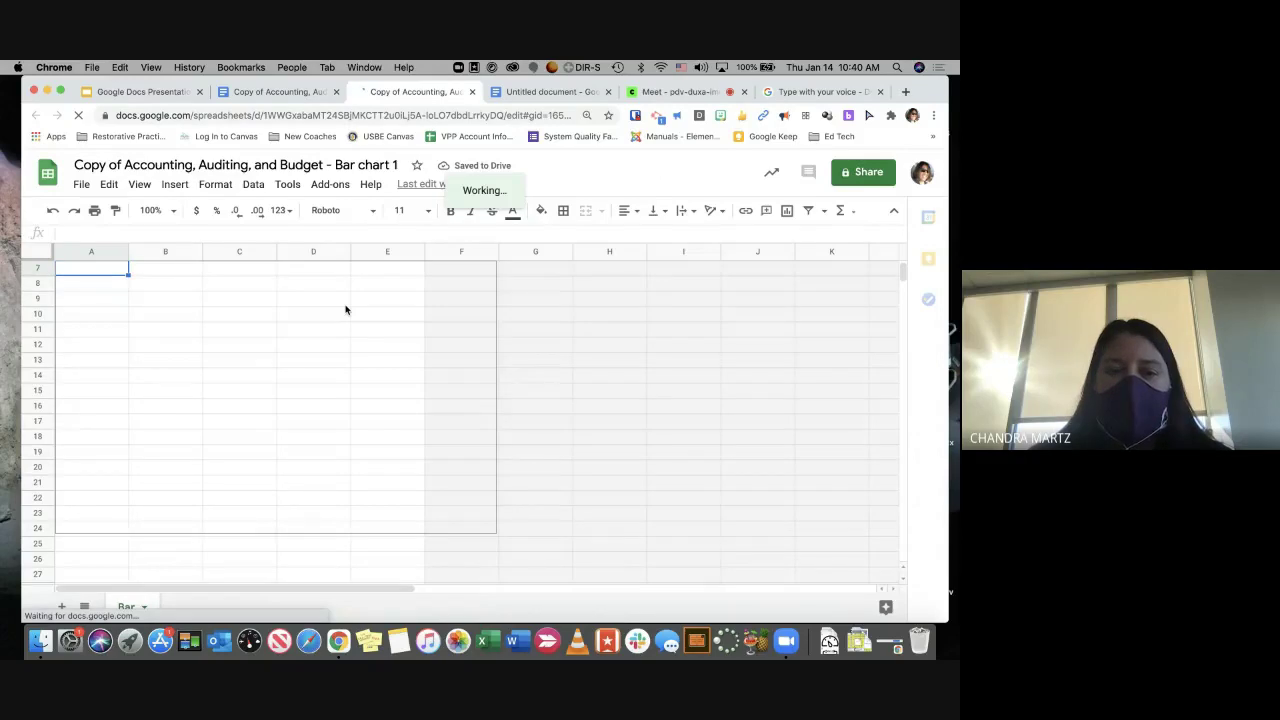
# - Replace the Team labels in column A with years starting at 2021
pyautogui.scroll(2, 196, 300)
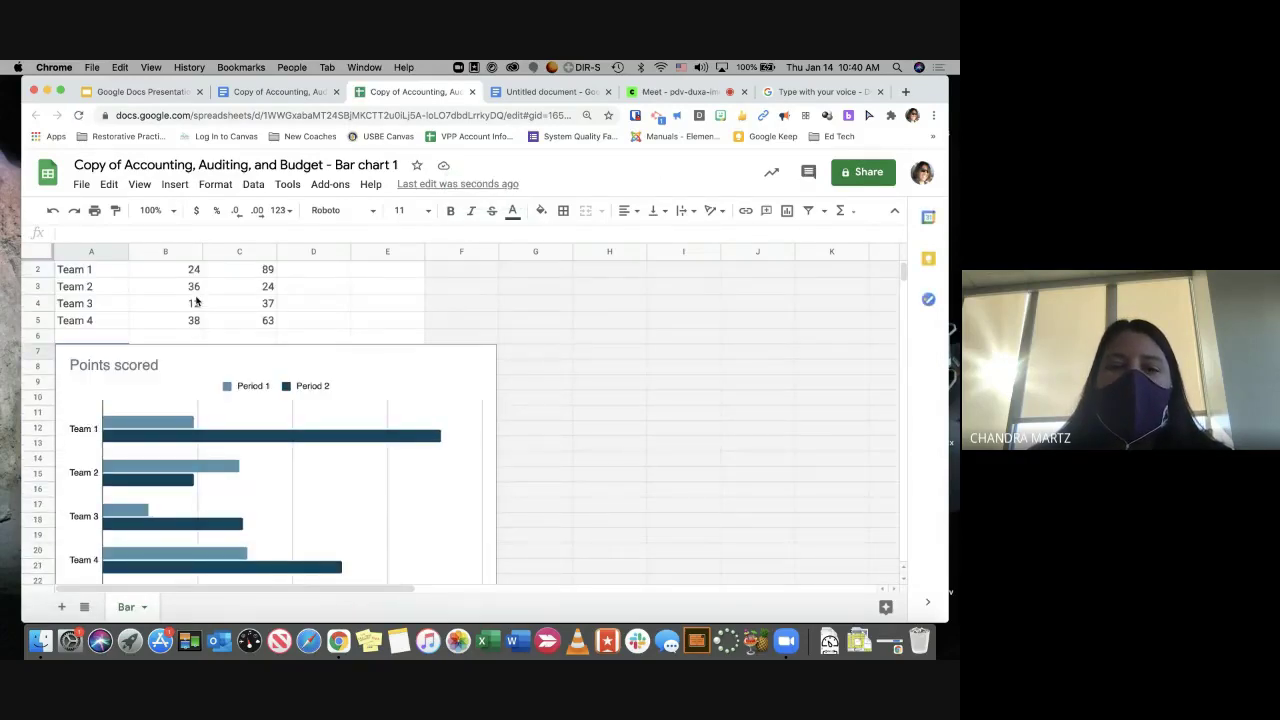
pyautogui.scroll(1, 196, 300)
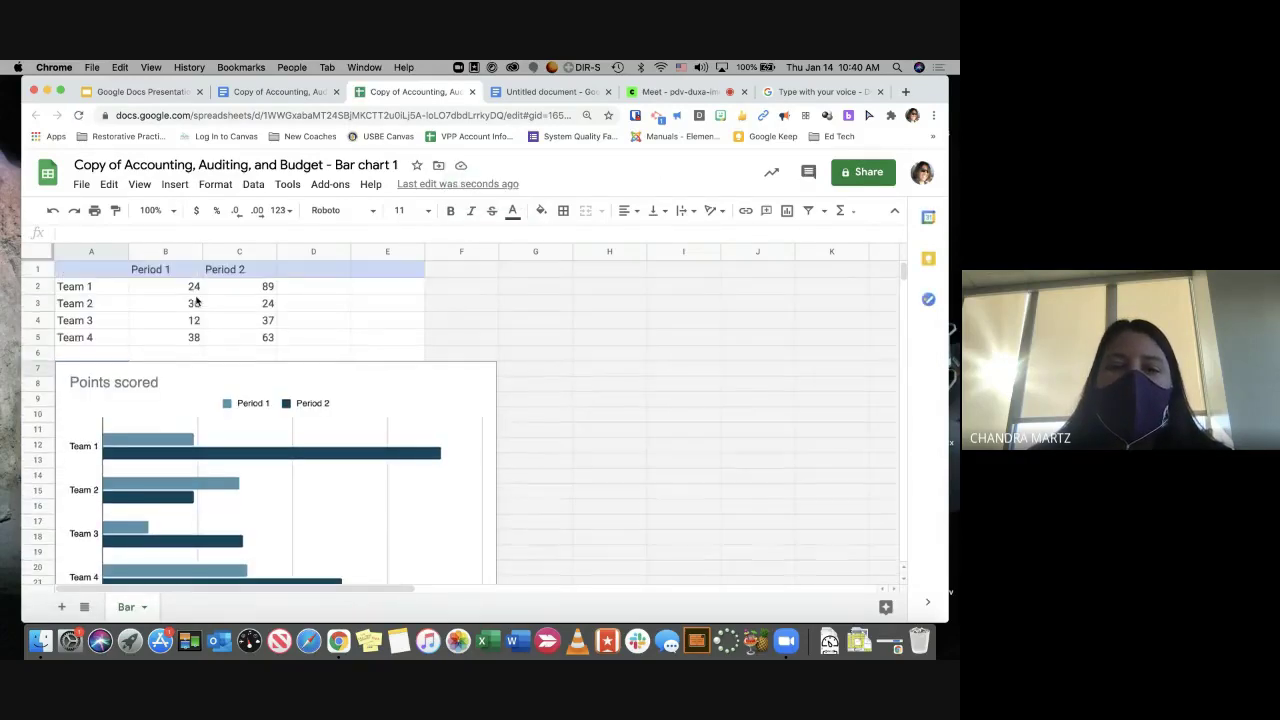
pyautogui.doubleClick(93, 287)
pyautogui.moveTo(96, 287); pyautogui.dragTo(40, 287)
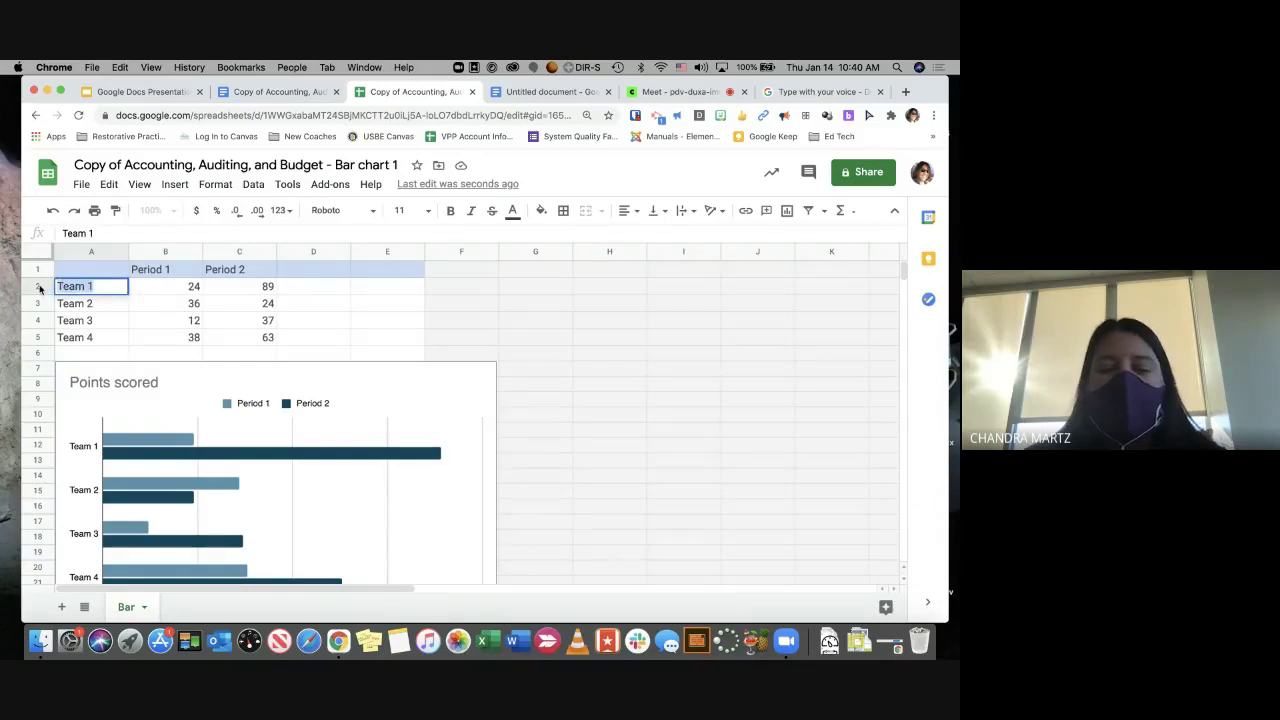
pyautogui.write('2021')
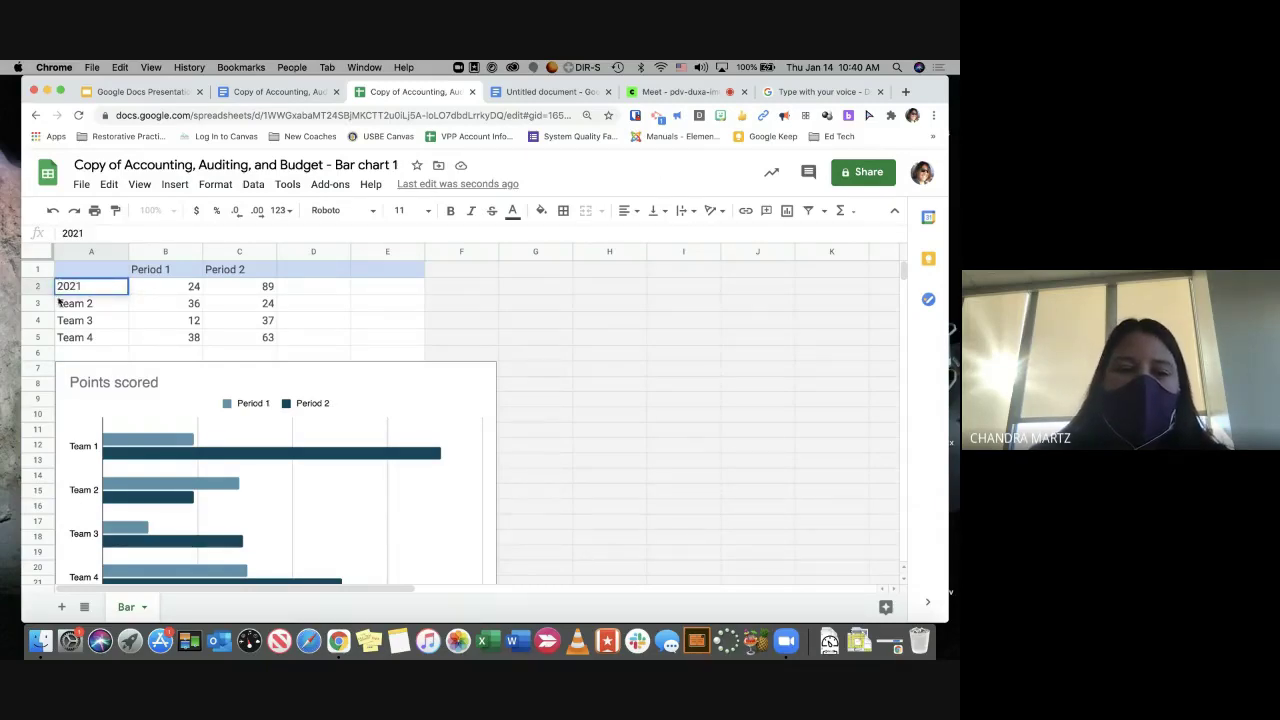
pyautogui.press('Return')
pyautogui.write('20')
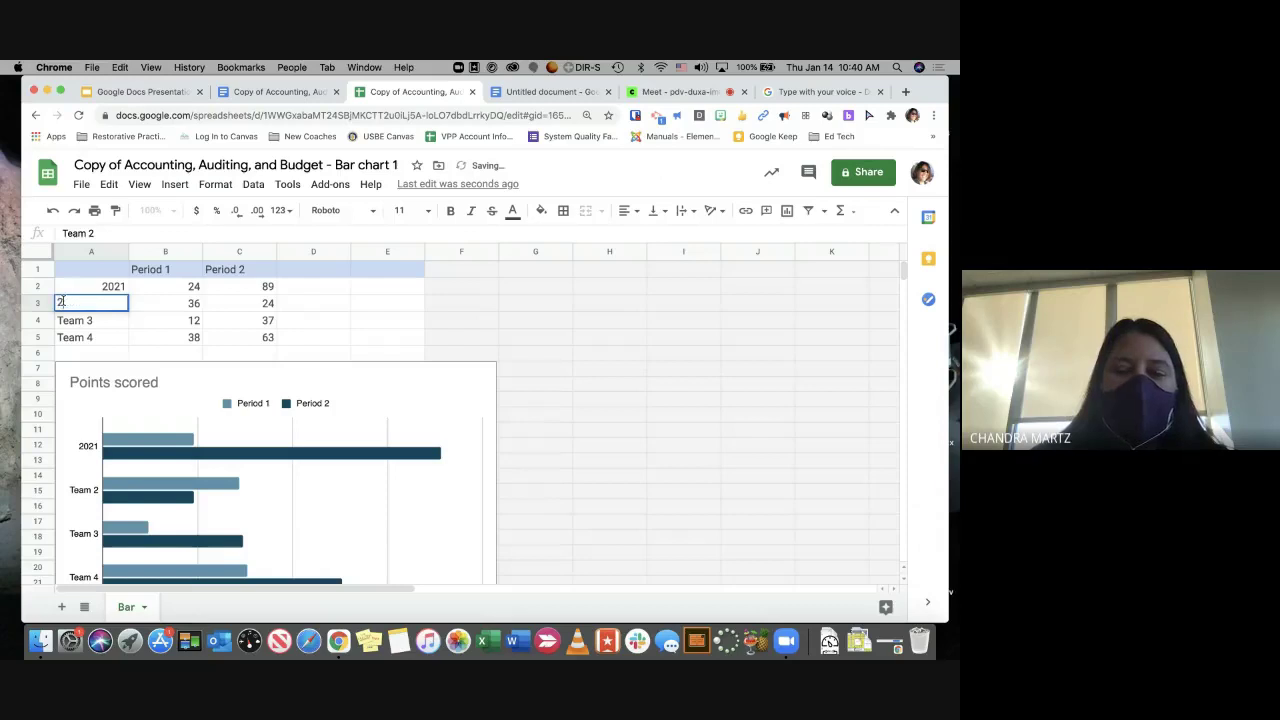
pyautogui.write('21')
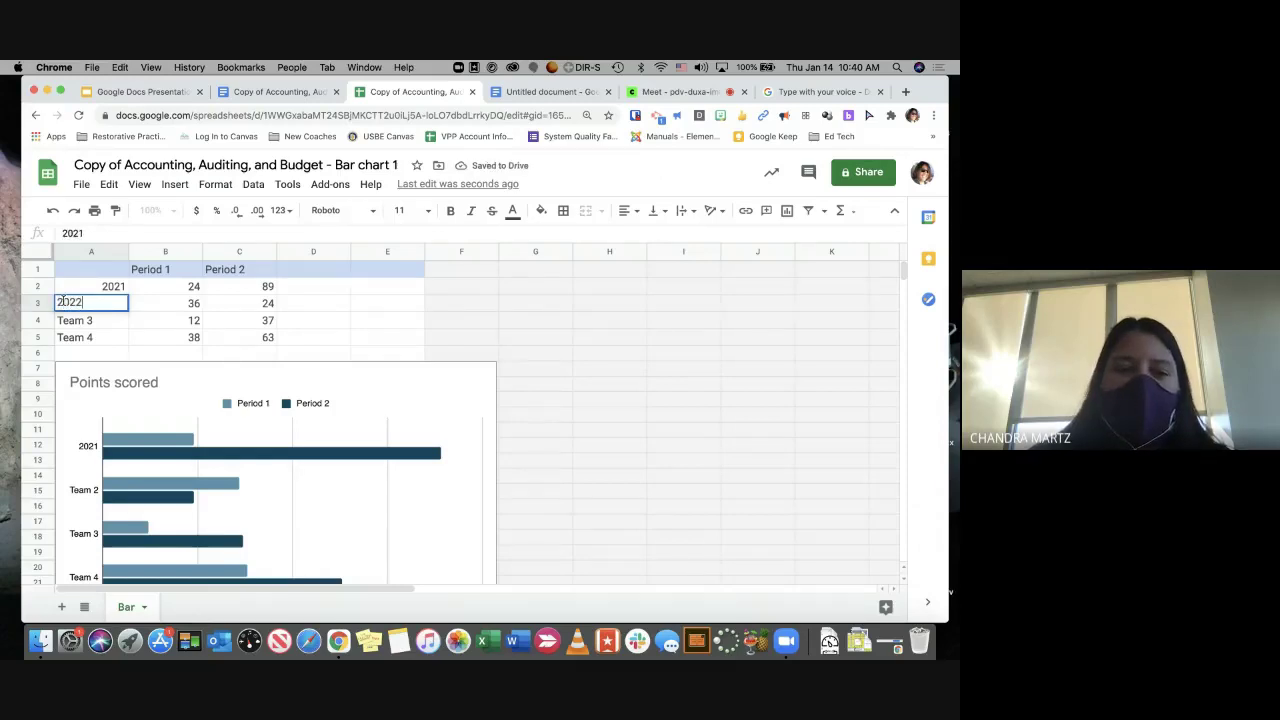
pyautogui.press('Return')
pyautogui.moveTo(108, 287); pyautogui.dragTo(125, 340)
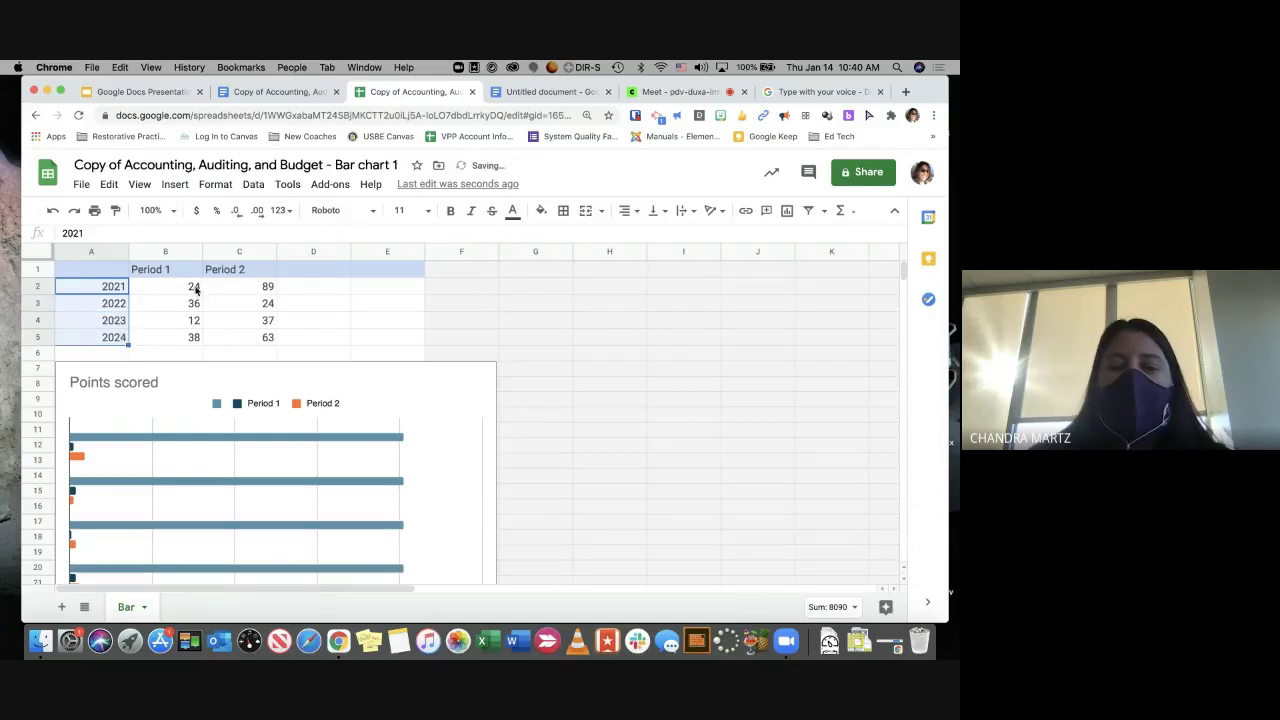
# - Enter header years 2021 in B1, 2022 in C1 and 2020 in A1
pyautogui.click(196, 290)
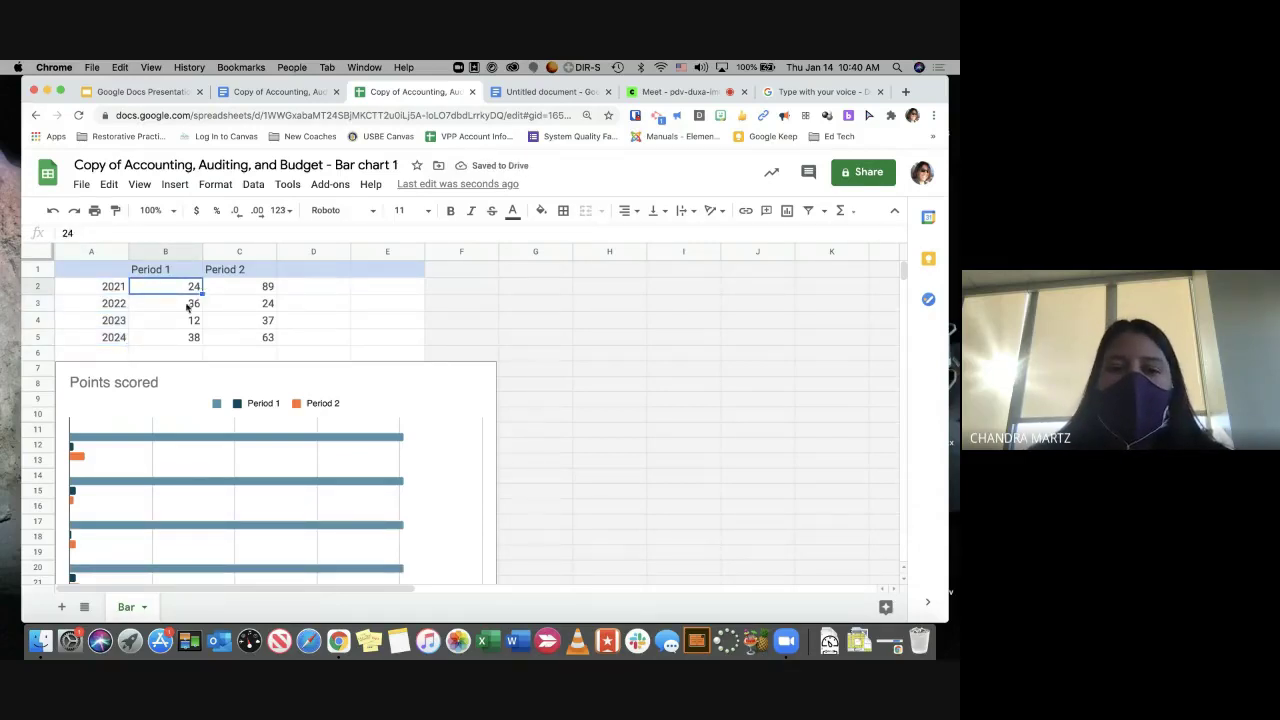
pyautogui.click(157, 271)
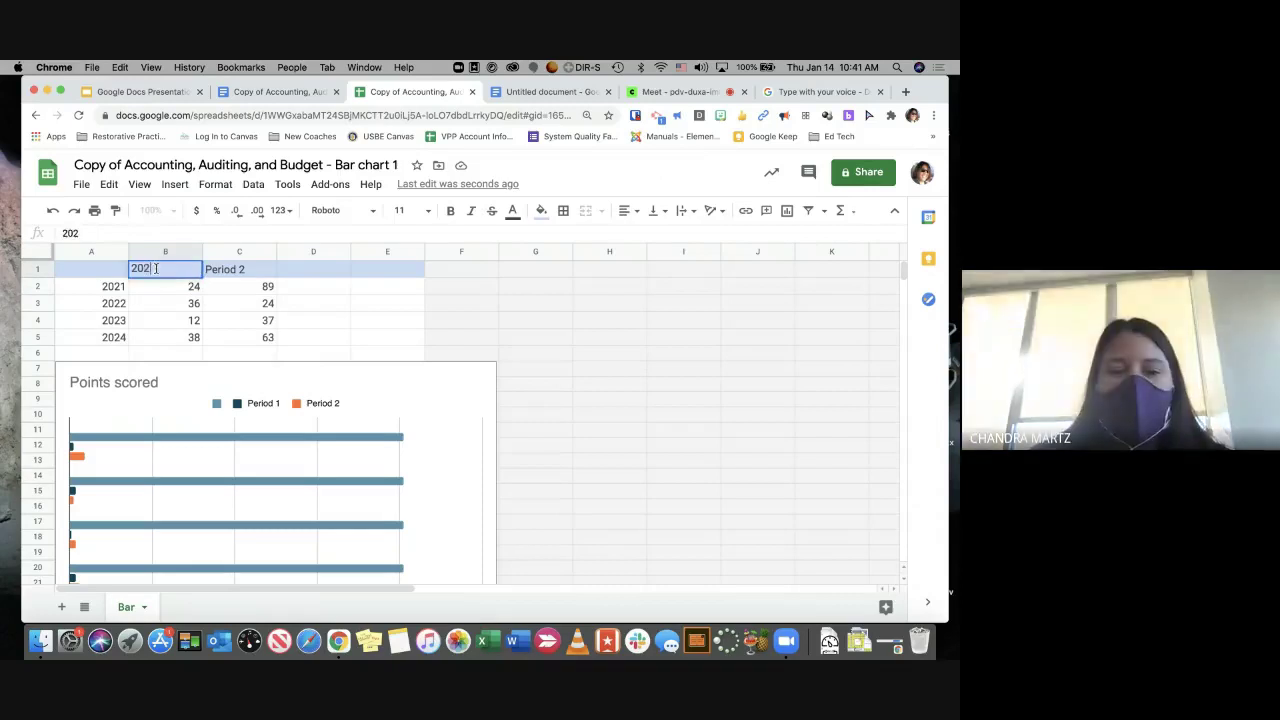
pyautogui.write('2021')
pyautogui.click(236, 270)
pyautogui.write('2021')
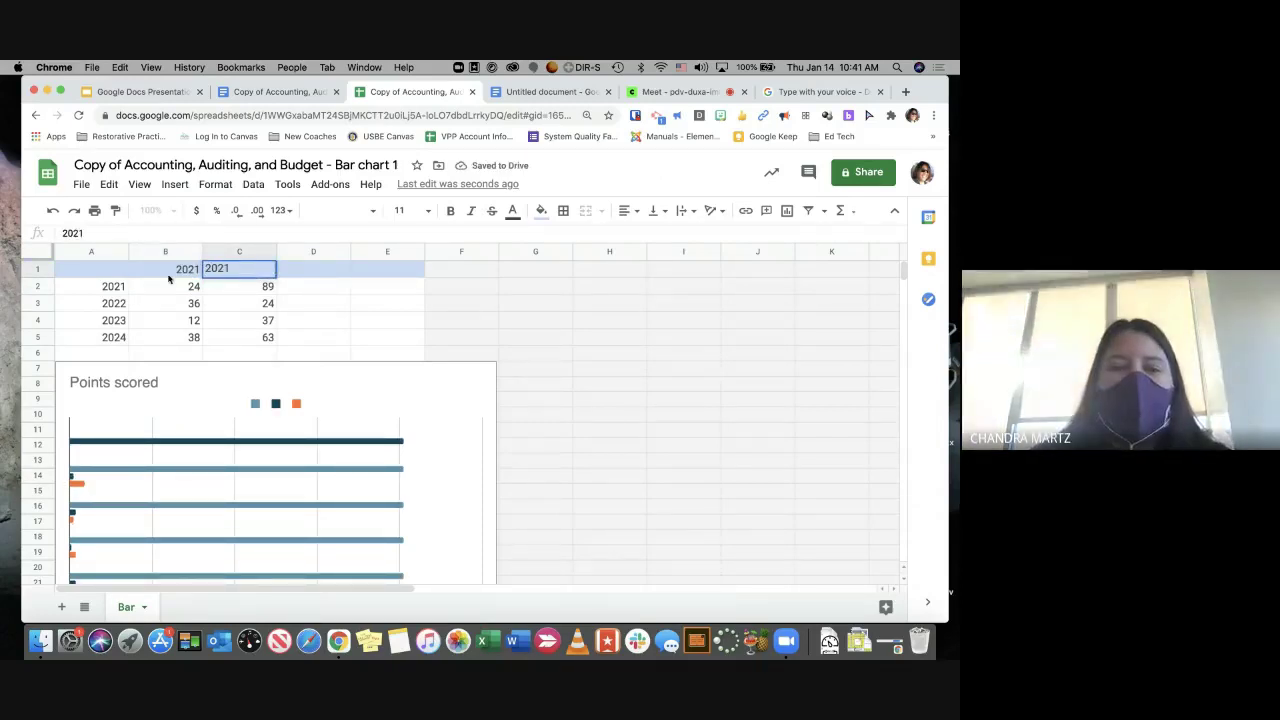
pyautogui.press('BackSpace')
pyautogui.write('2')
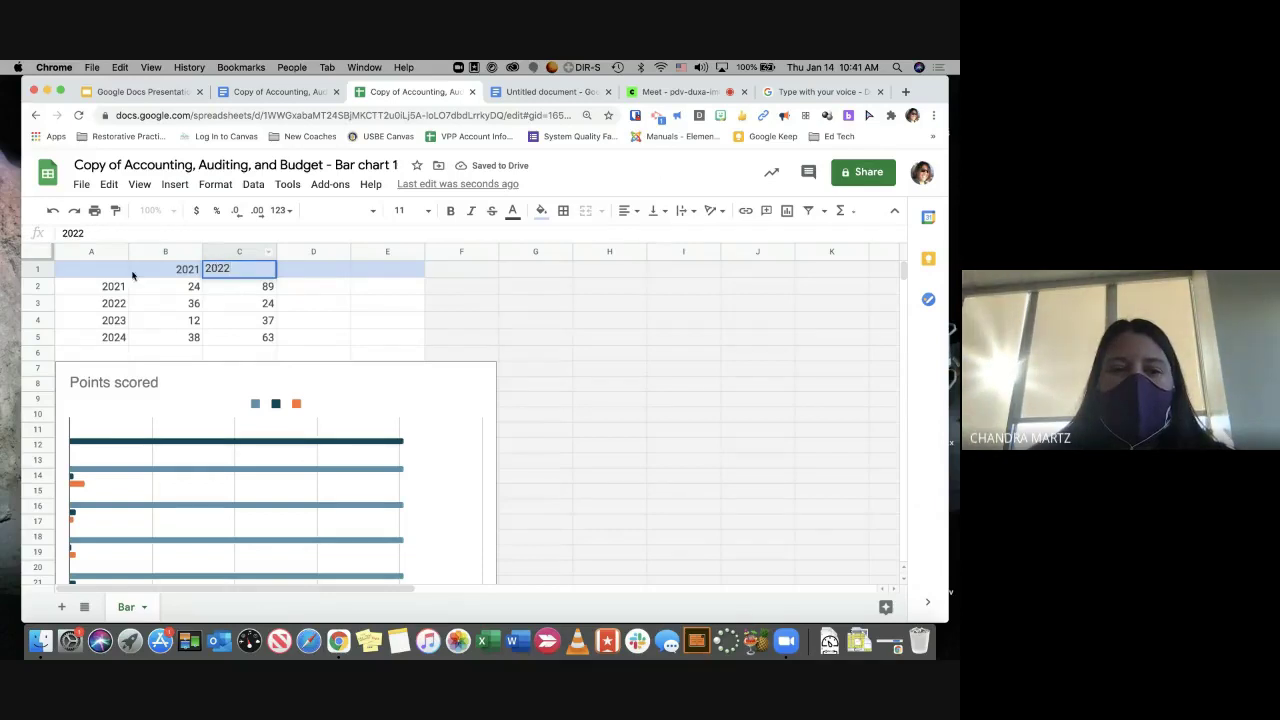
pyautogui.click(104, 280)
pyautogui.write('2020')
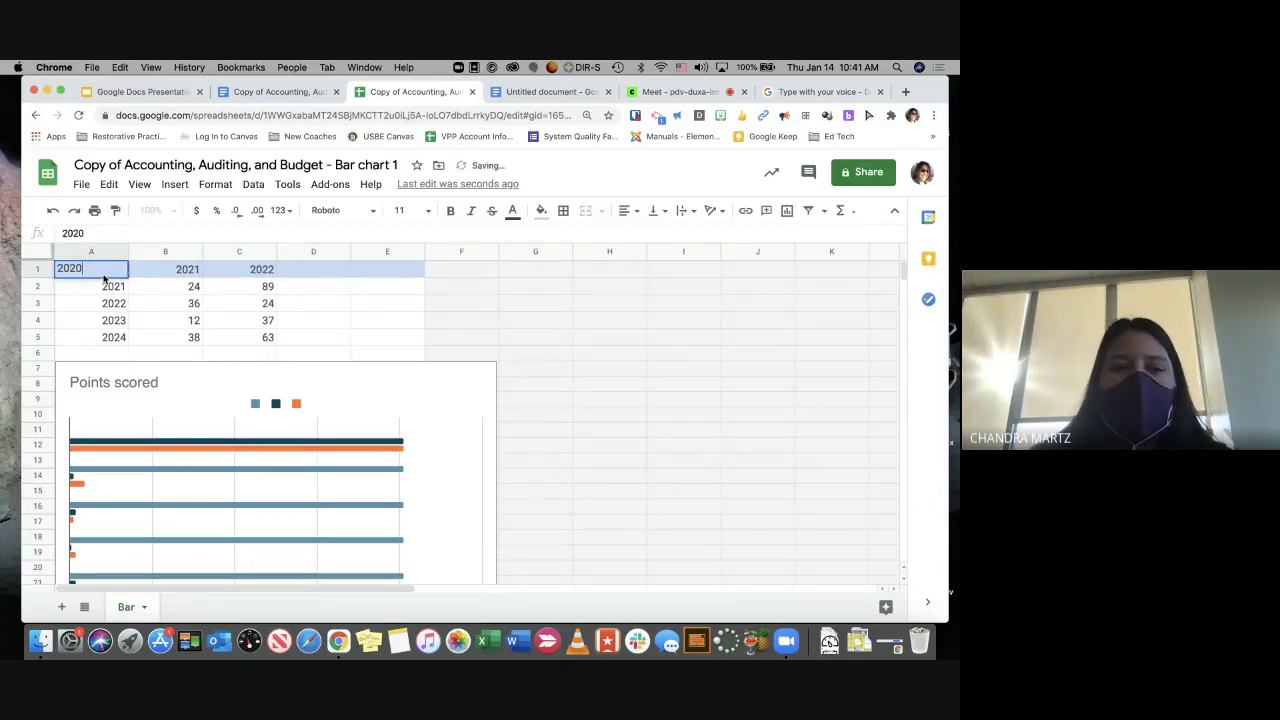
pyautogui.click(106, 320)
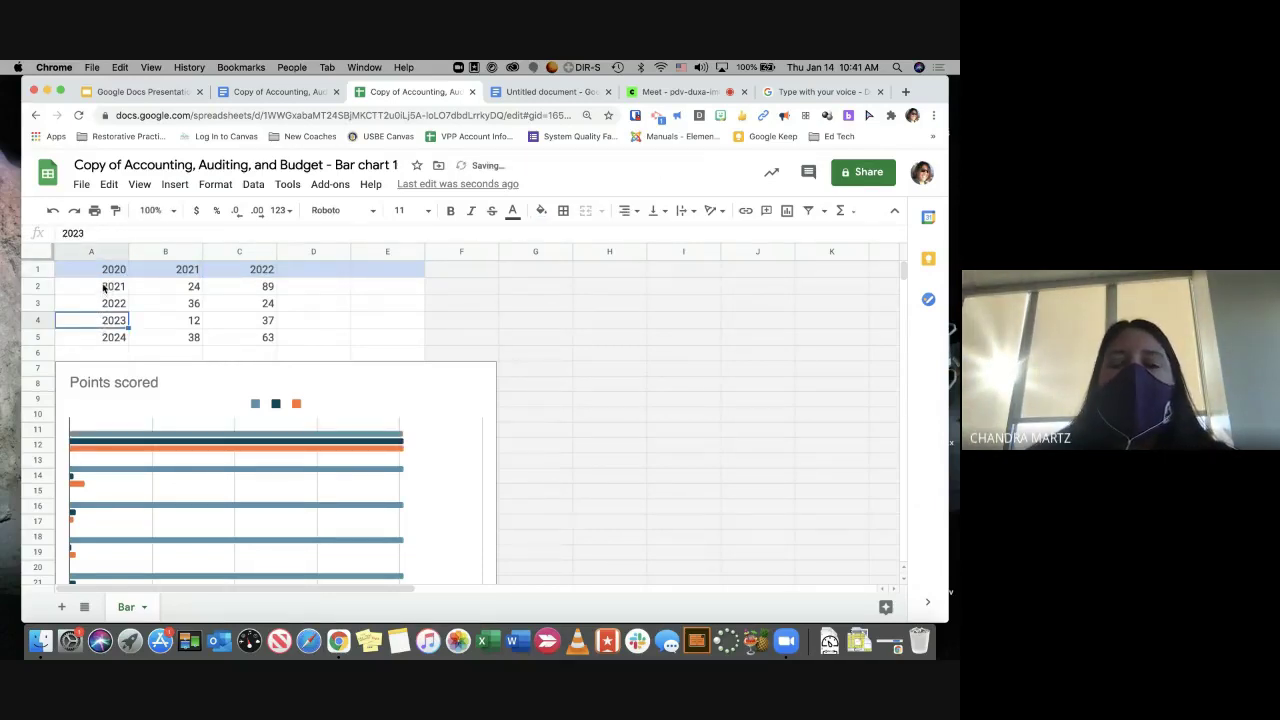
pyautogui.moveTo(104, 287)
pyautogui.mouseDown()
pyautogui.moveTo(104, 327)
pyautogui.moveTo(108, 291)
pyautogui.mouseUp()
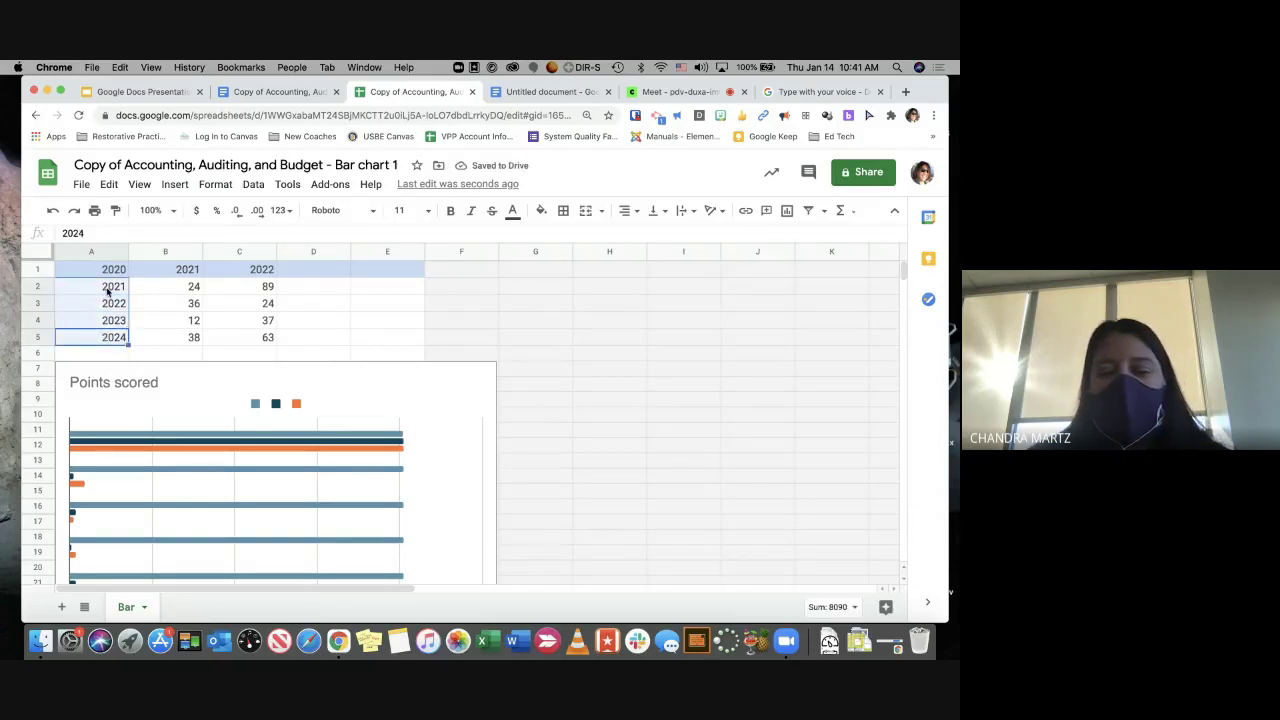
# - Undo the year edits to bring back the Team 1–Team 4 labels and Period headers
pyautogui.press('cmd+z')
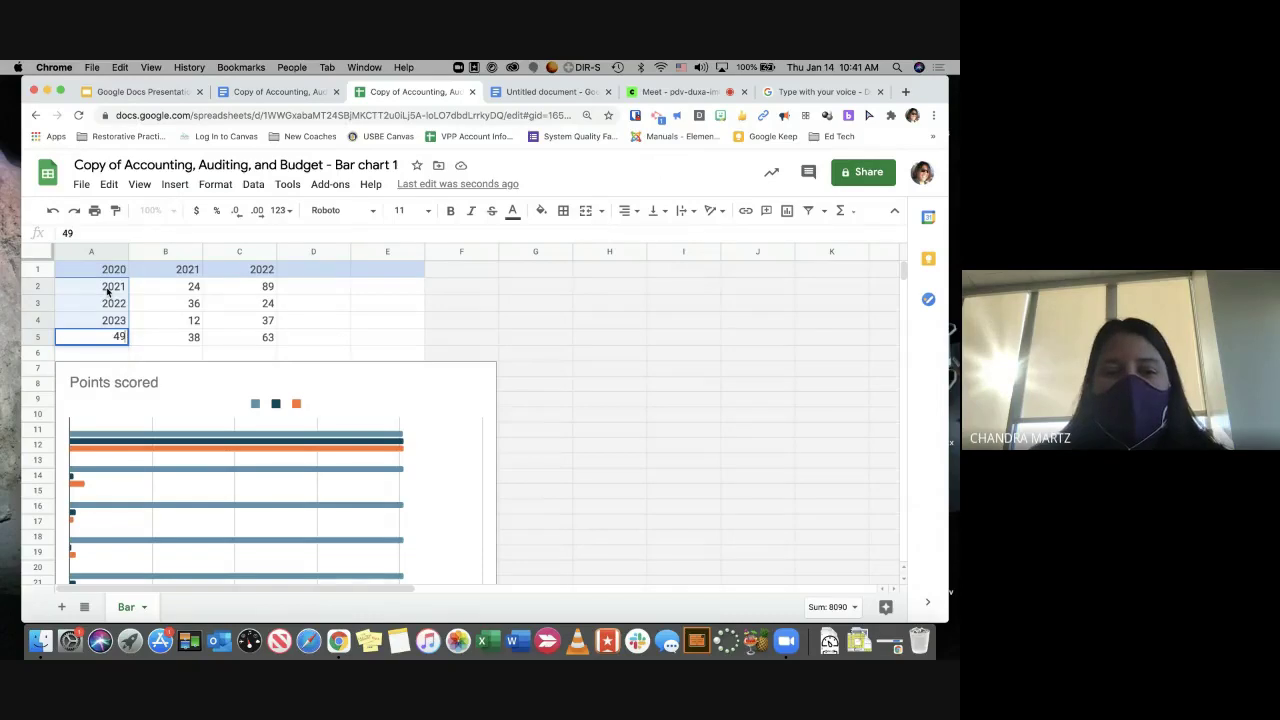
pyautogui.press('cmd+z')
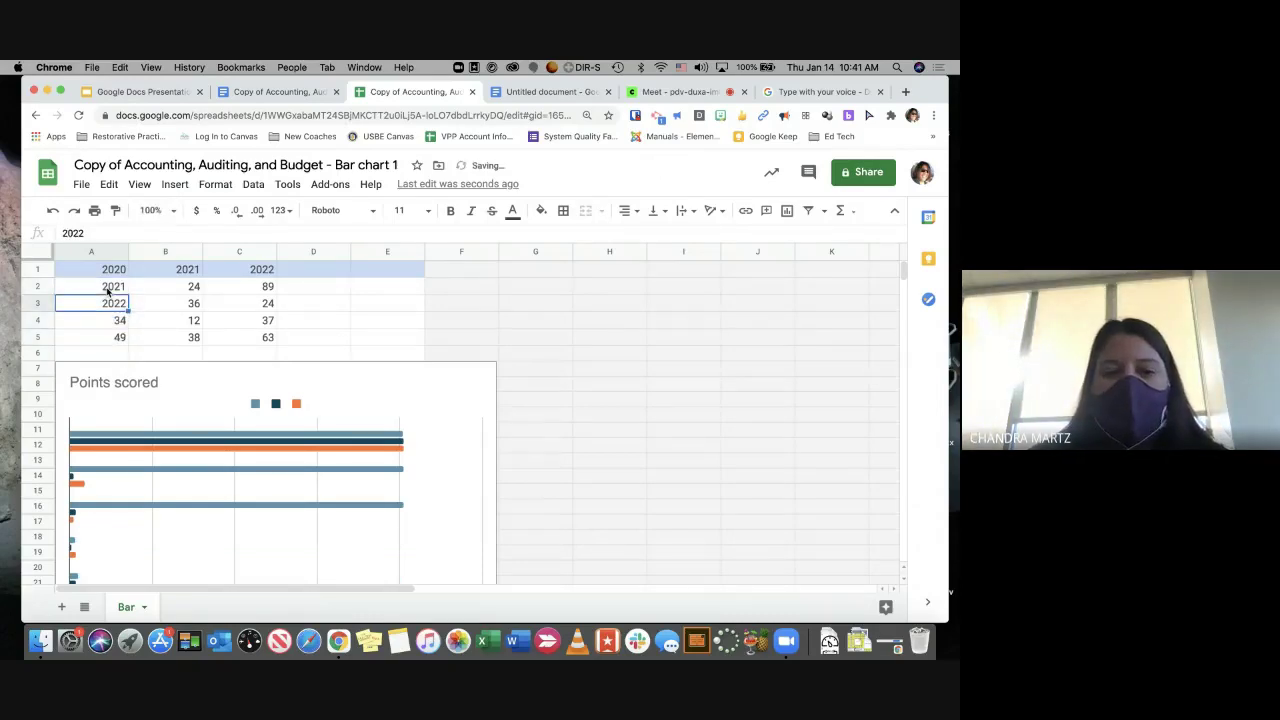
pyautogui.press('cmd+z')
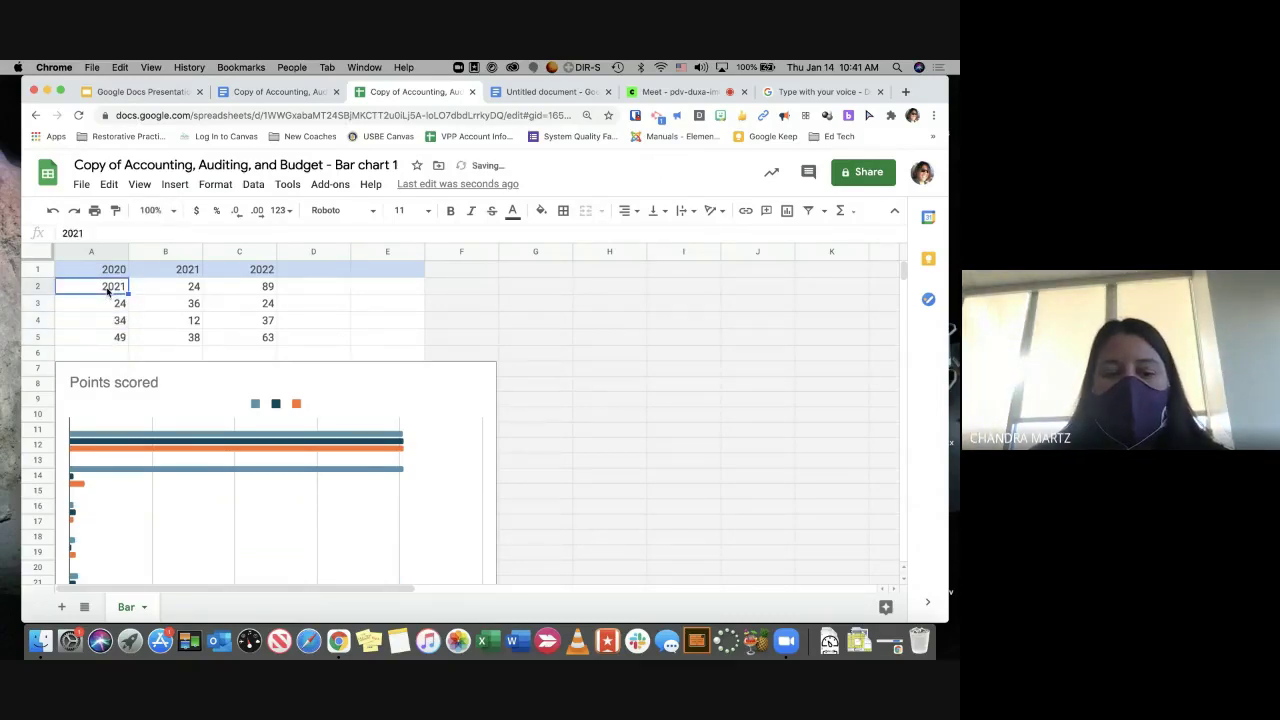
pyautogui.press('cmd+z')
pyautogui.click(106, 358)
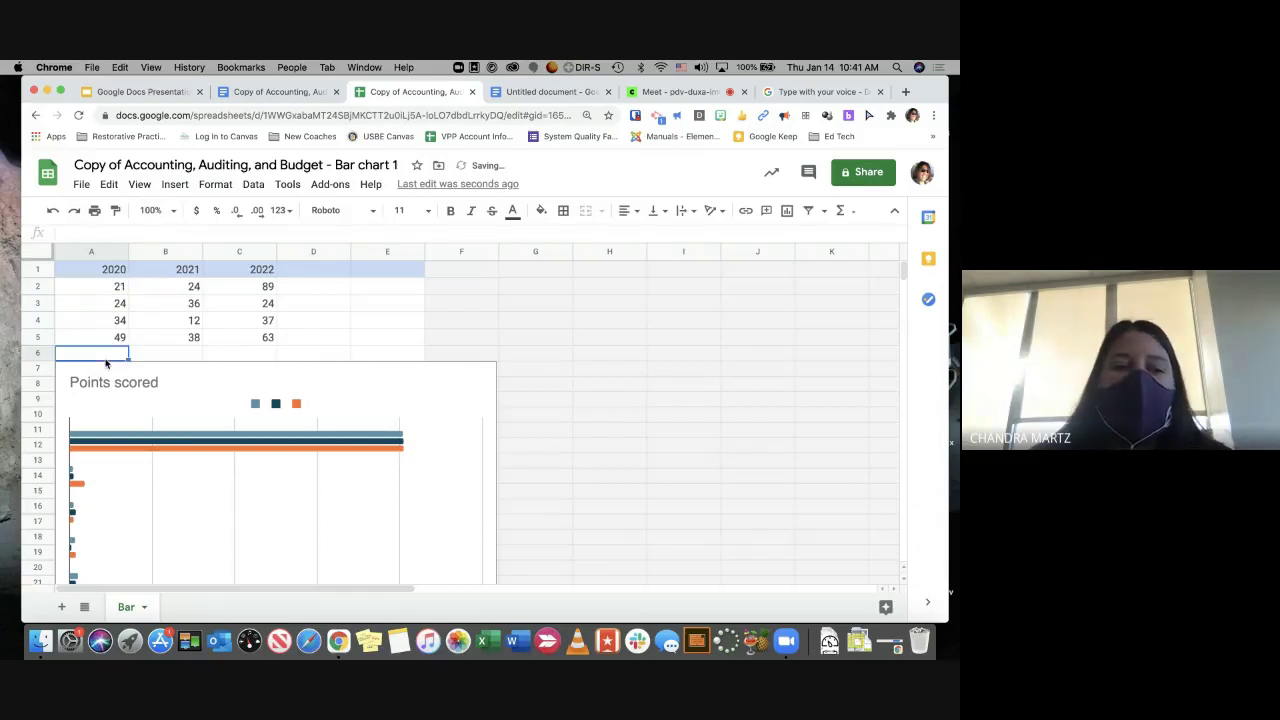
pyautogui.scroll(-1, 106, 363)
pyautogui.scroll(-2, 106, 363)
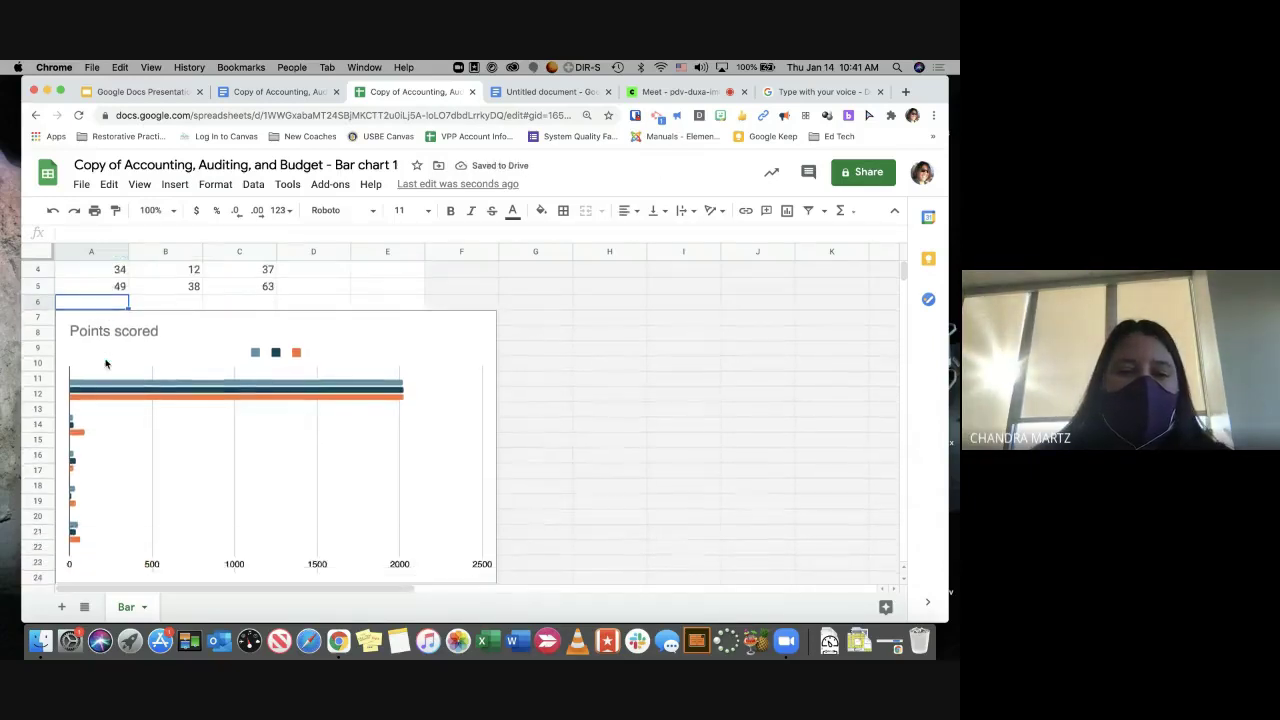
pyautogui.scroll(3, 112, 345)
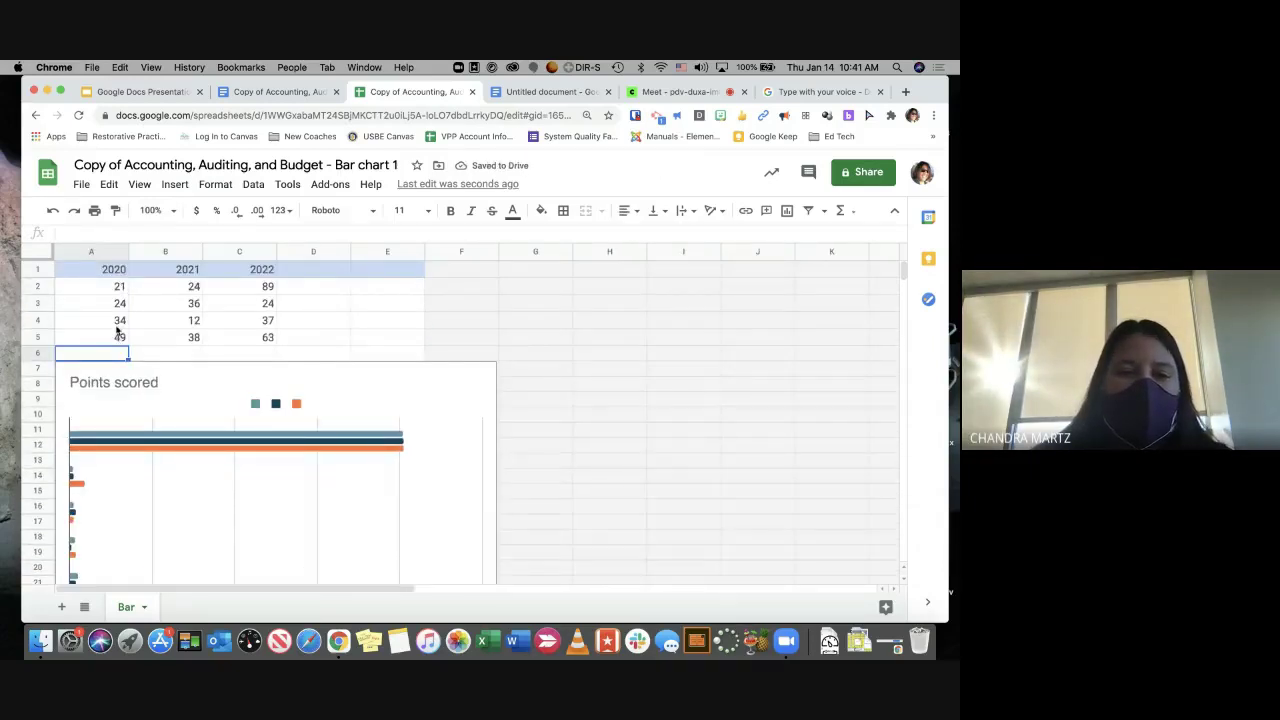
pyautogui.click(265, 272)
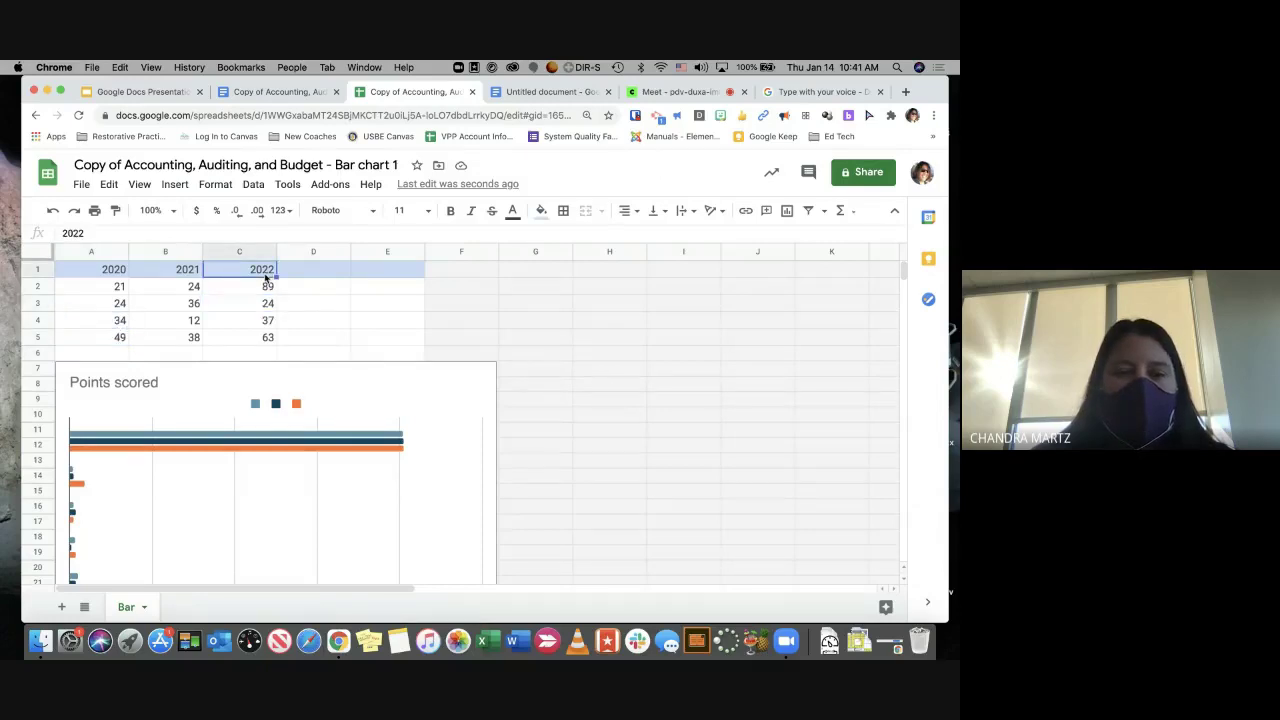
pyautogui.hotkey('ctrl', 'z')
pyautogui.hotkey('ctrl', 'z')
pyautogui.hotkey('ctrl', 'z')
pyautogui.hotkey('ctrl', 'z')
pyautogui.hotkey('ctrl', 'z')
pyautogui.hotkey('ctrl', 'z')
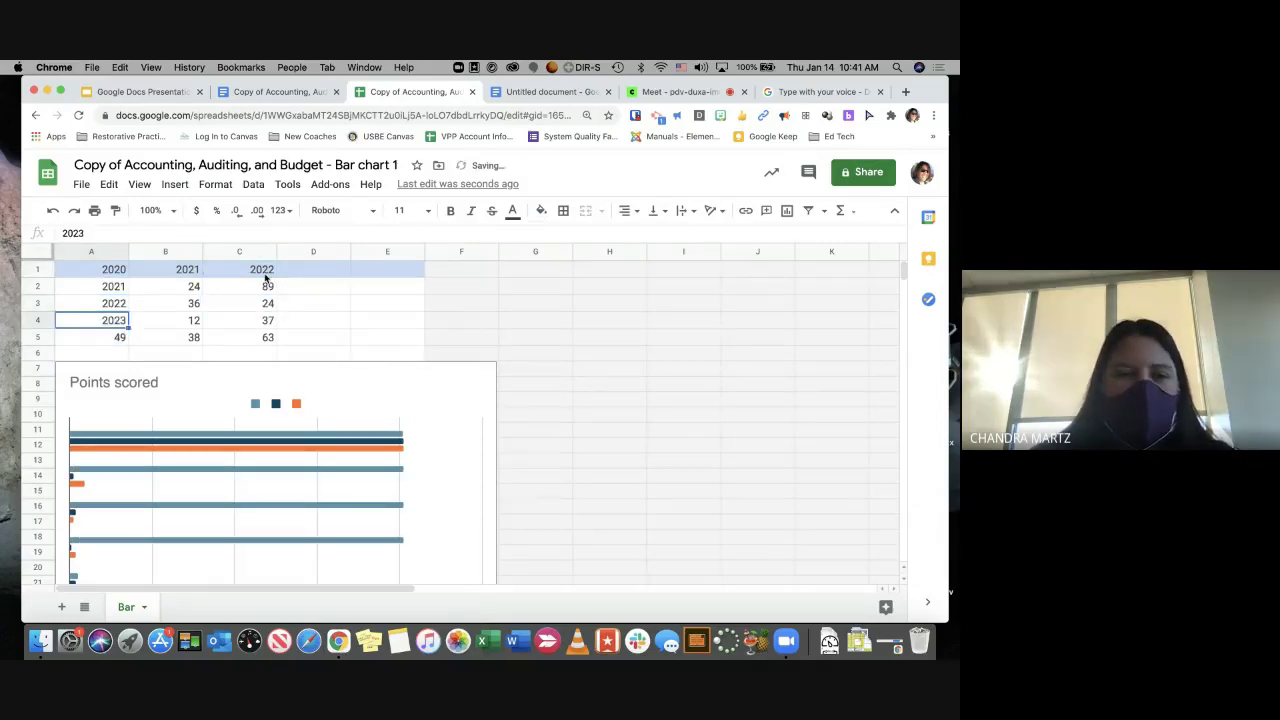
pyautogui.hotkey('ctrl', 'z')
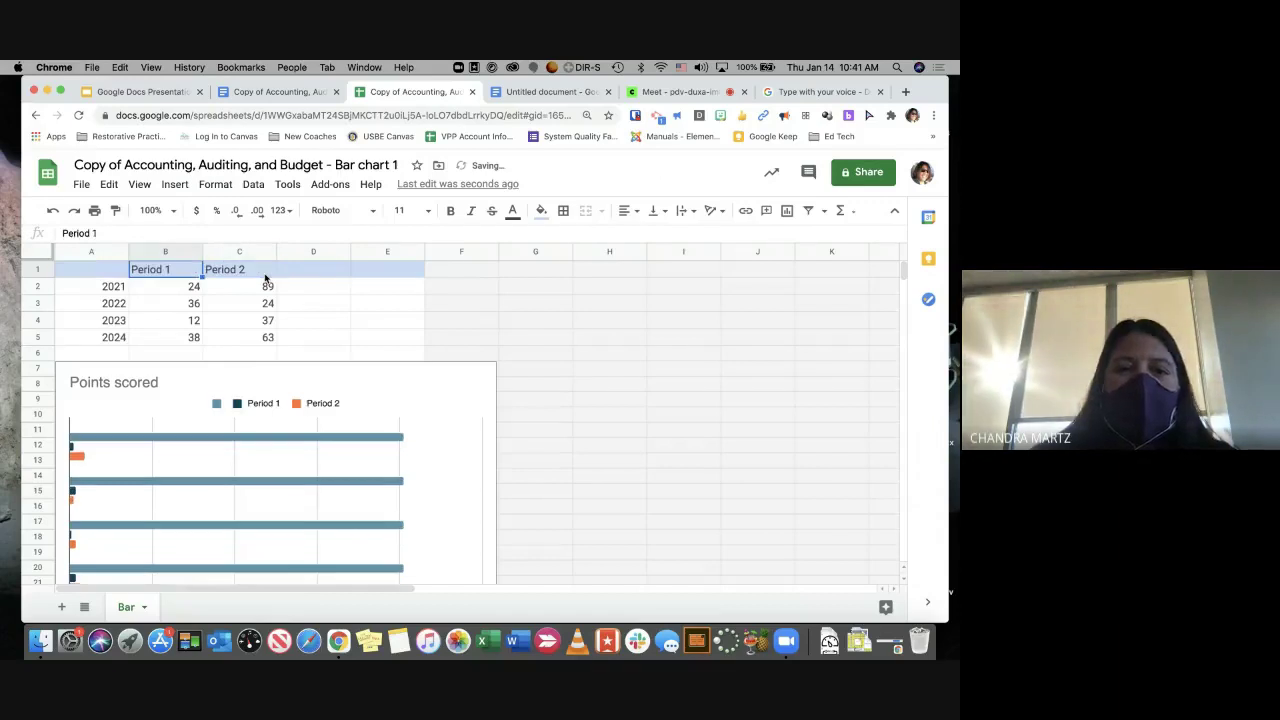
pyautogui.click(104, 288)
pyautogui.hotkey('ctrl', 'shift', 'z')
pyautogui.hotkey('ctrl', 'shift', 'z')
pyautogui.hotkey('ctrl', 'shift', 'z')
pyautogui.hotkey('ctrl', 'shift', 'z')
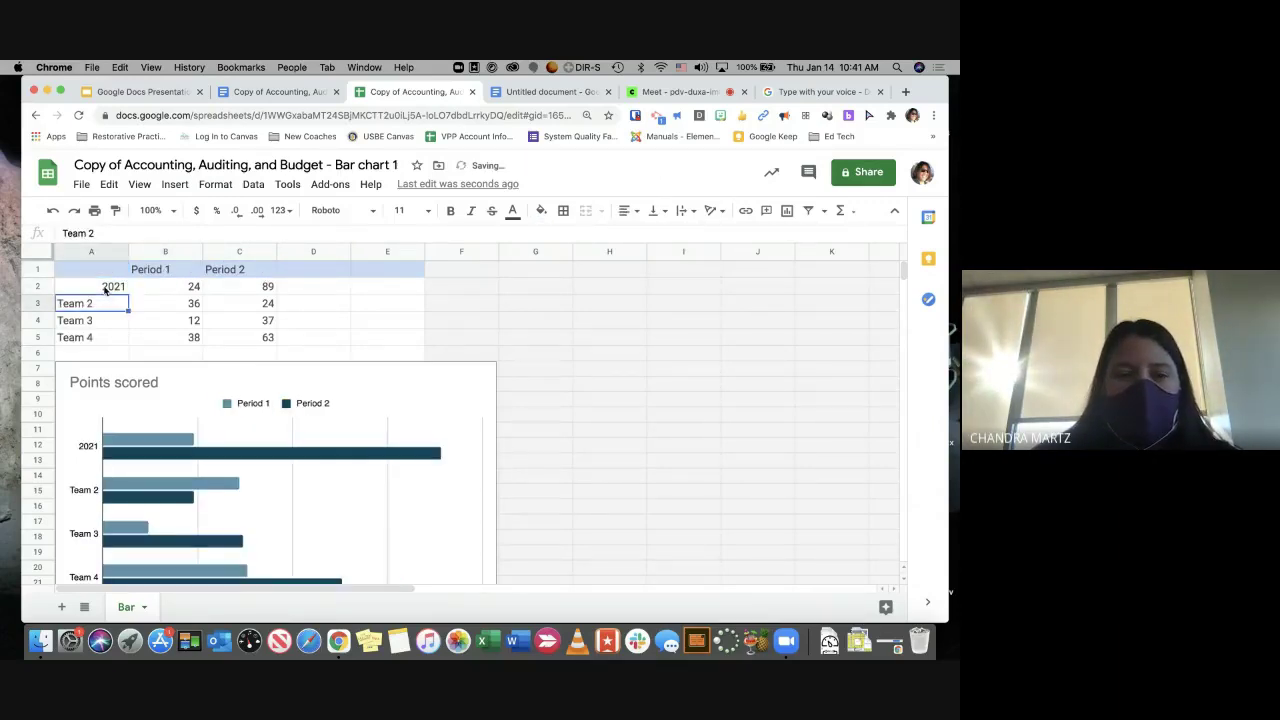
# - Head columns B and C with 2021 and 2022, then return to the document
pyautogui.click(182, 289)
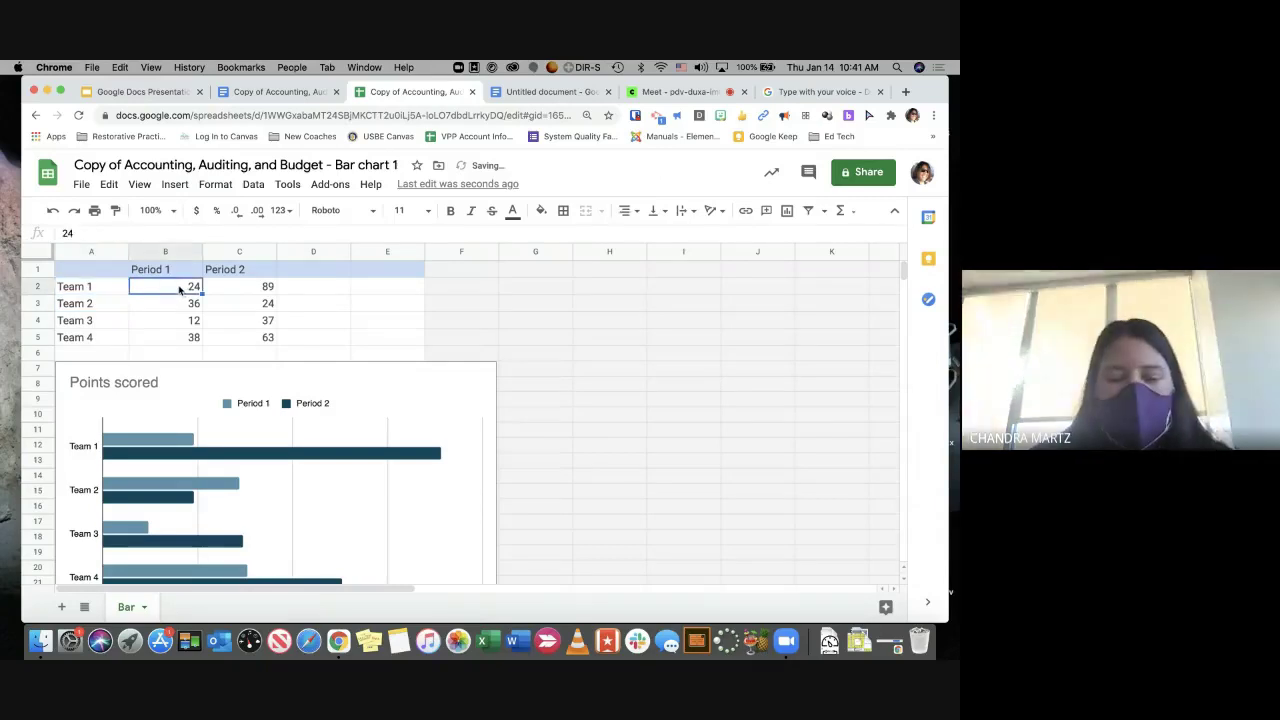
pyautogui.click(176, 272)
pyautogui.write('2021')
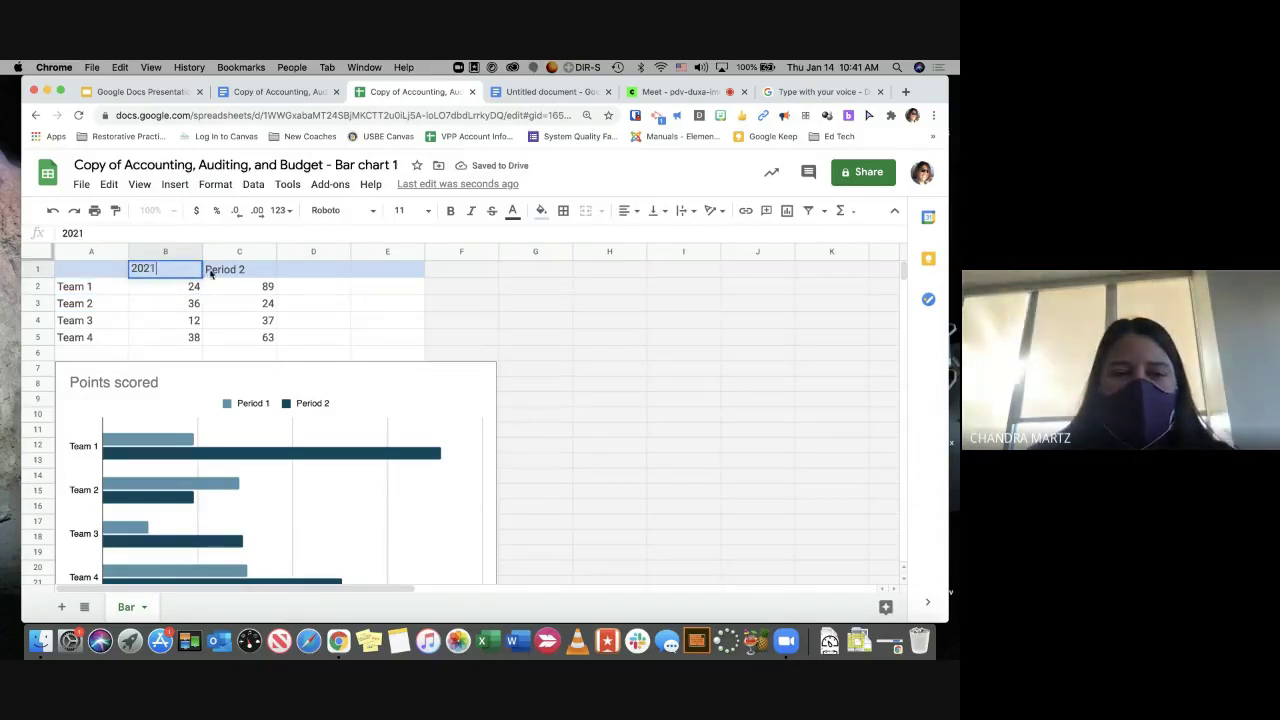
pyautogui.click(239, 272)
pyautogui.write('2021')
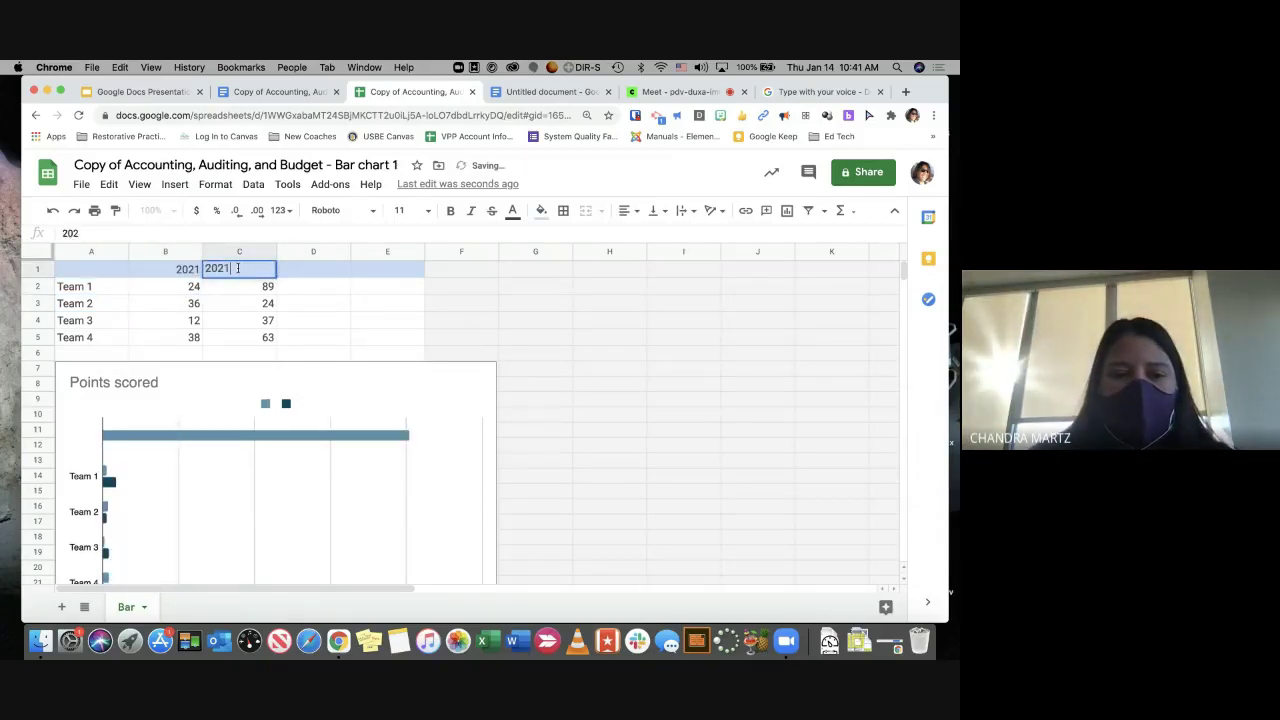
pyautogui.click(251, 320)
pyautogui.click(251, 272)
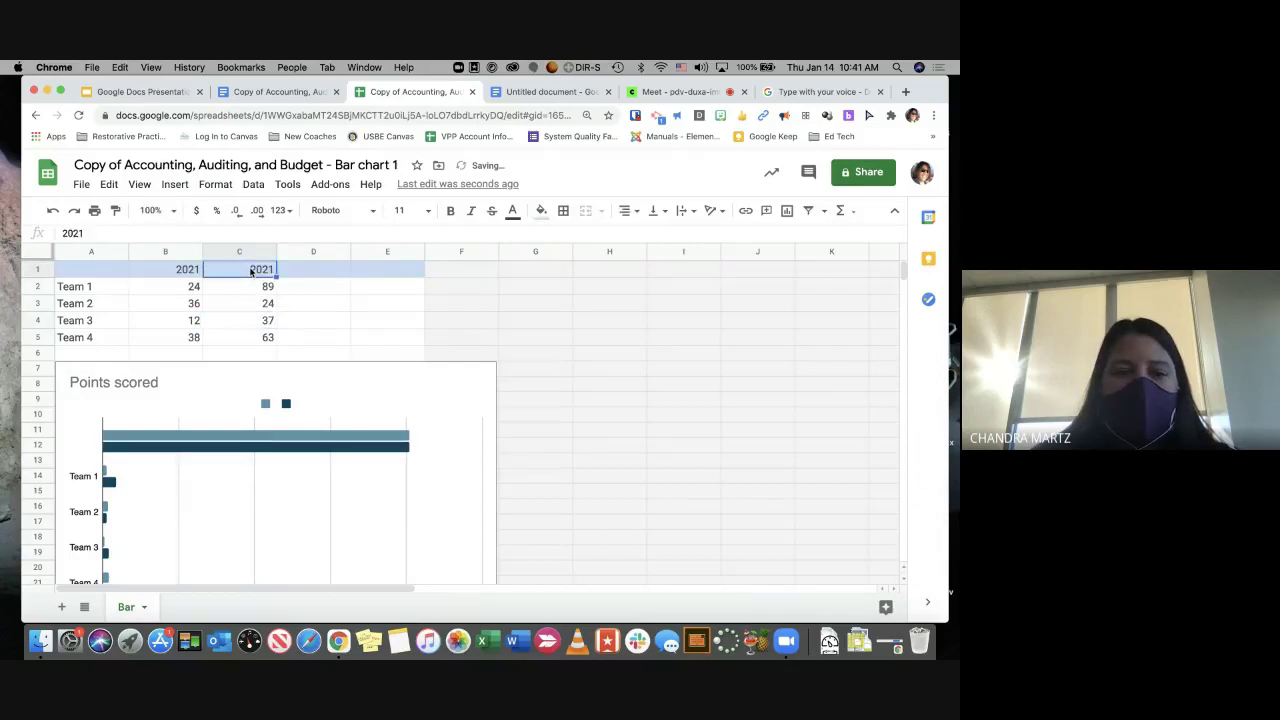
pyautogui.write('2022')
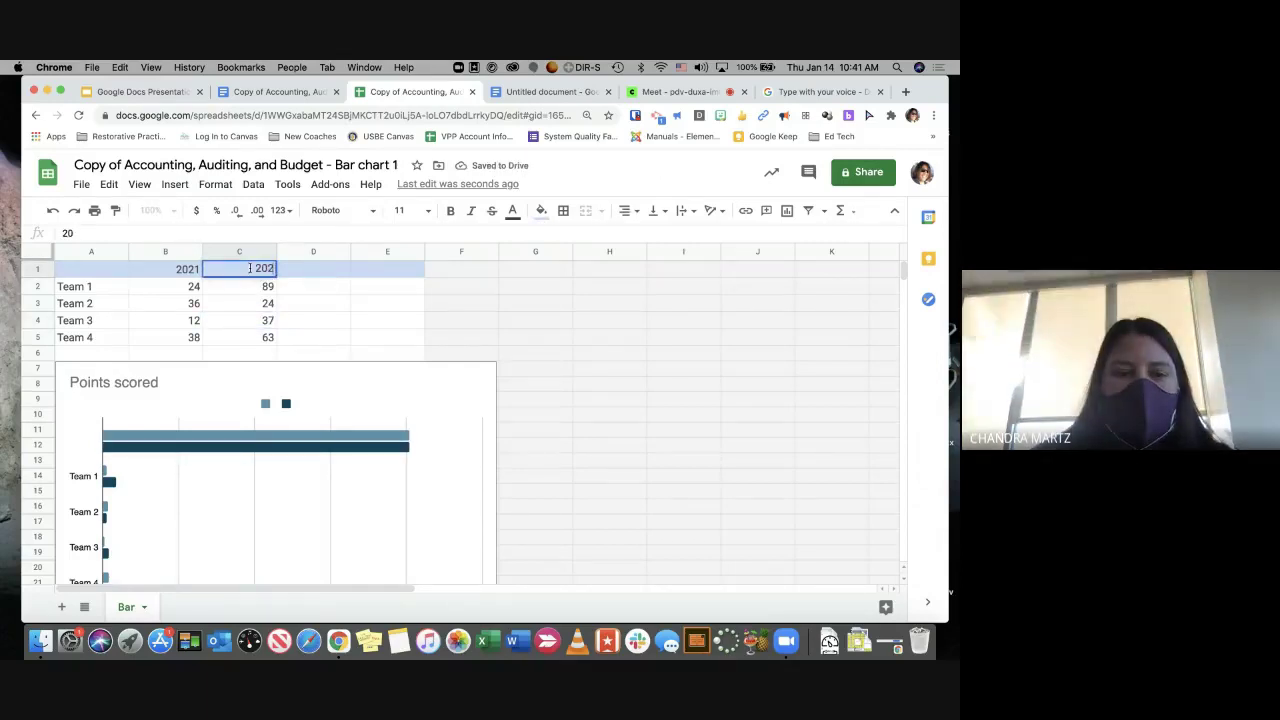
pyautogui.click(214, 334)
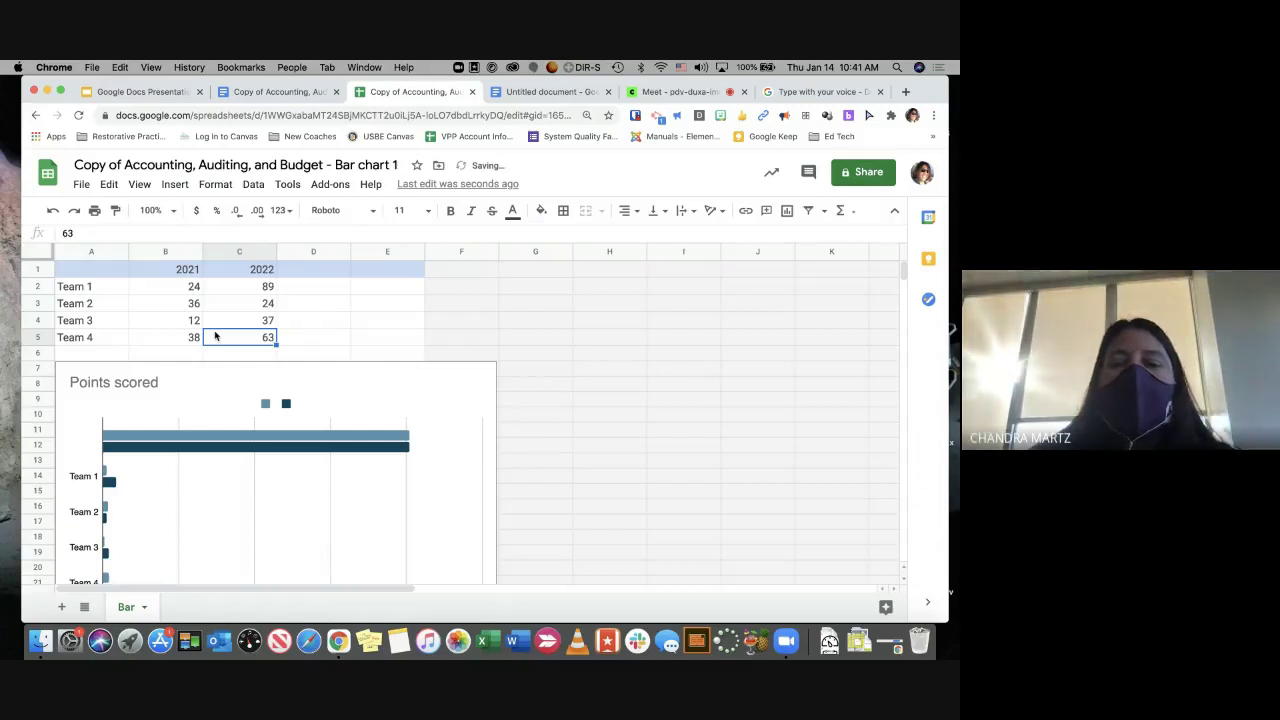
pyautogui.click(270, 320)
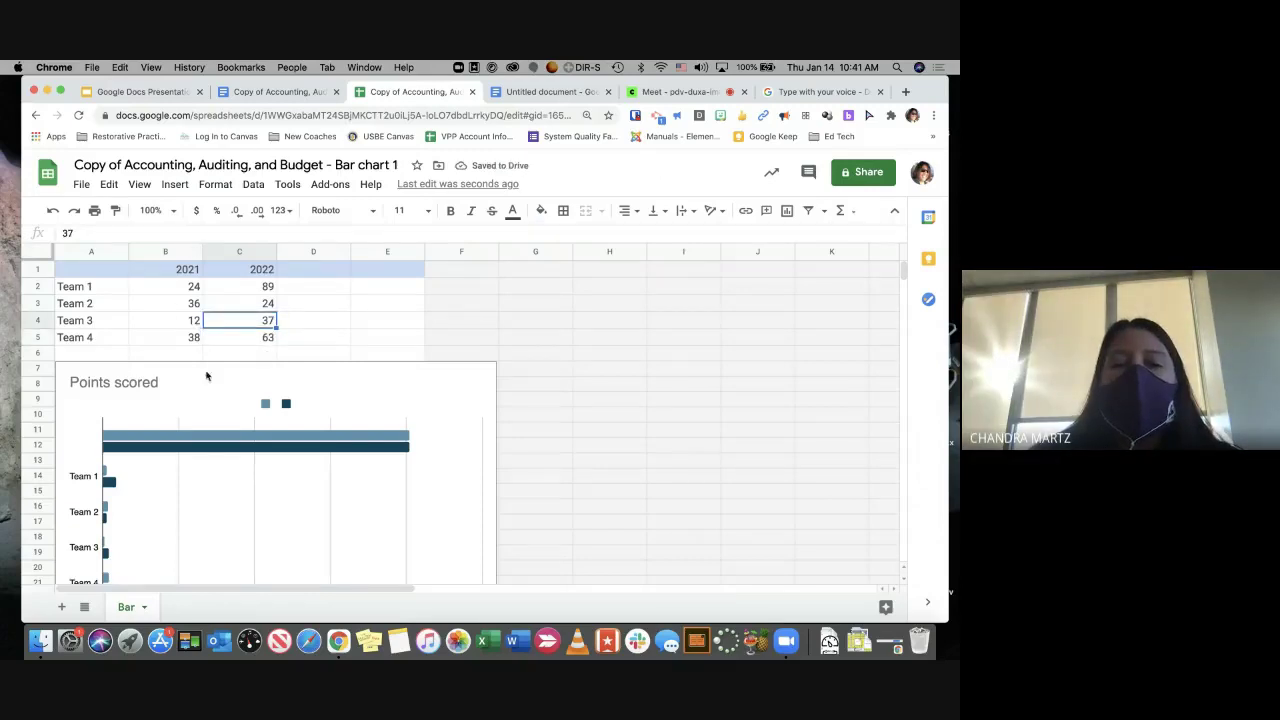
pyautogui.click(270, 93)
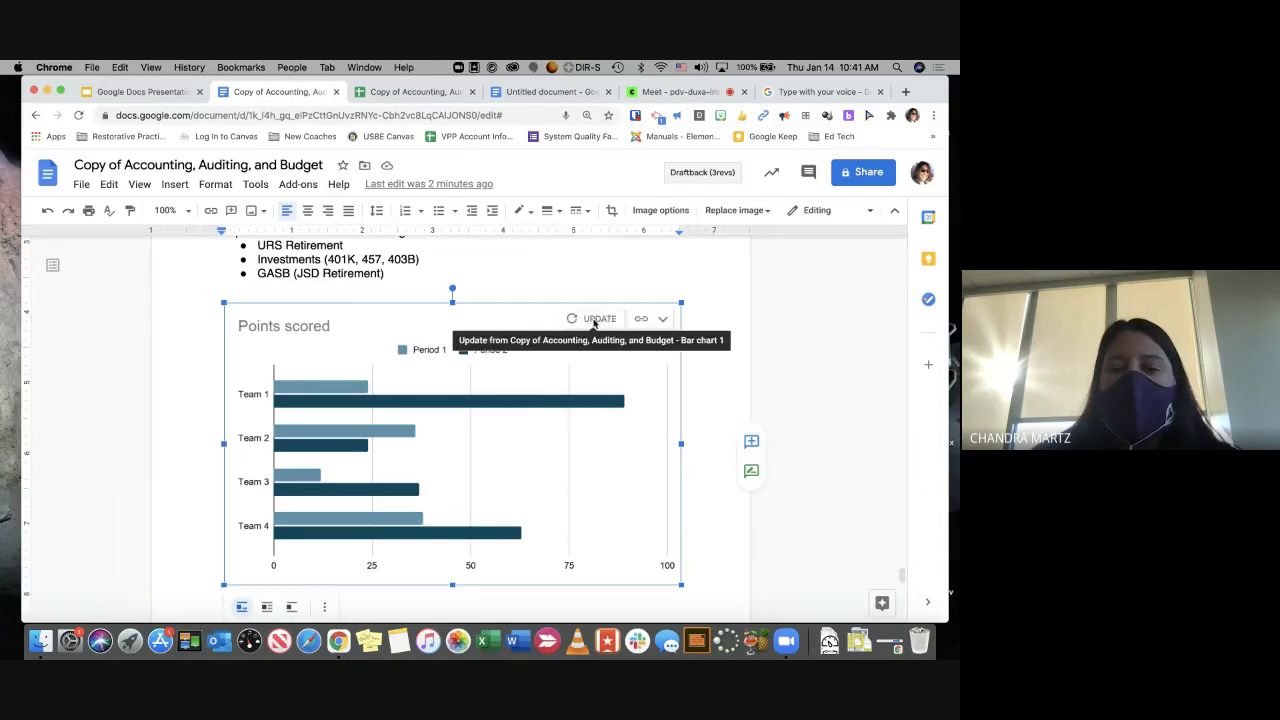
# - Update the linked Points scored chart with the edited spreadsheet data
pyautogui.click(596, 319)
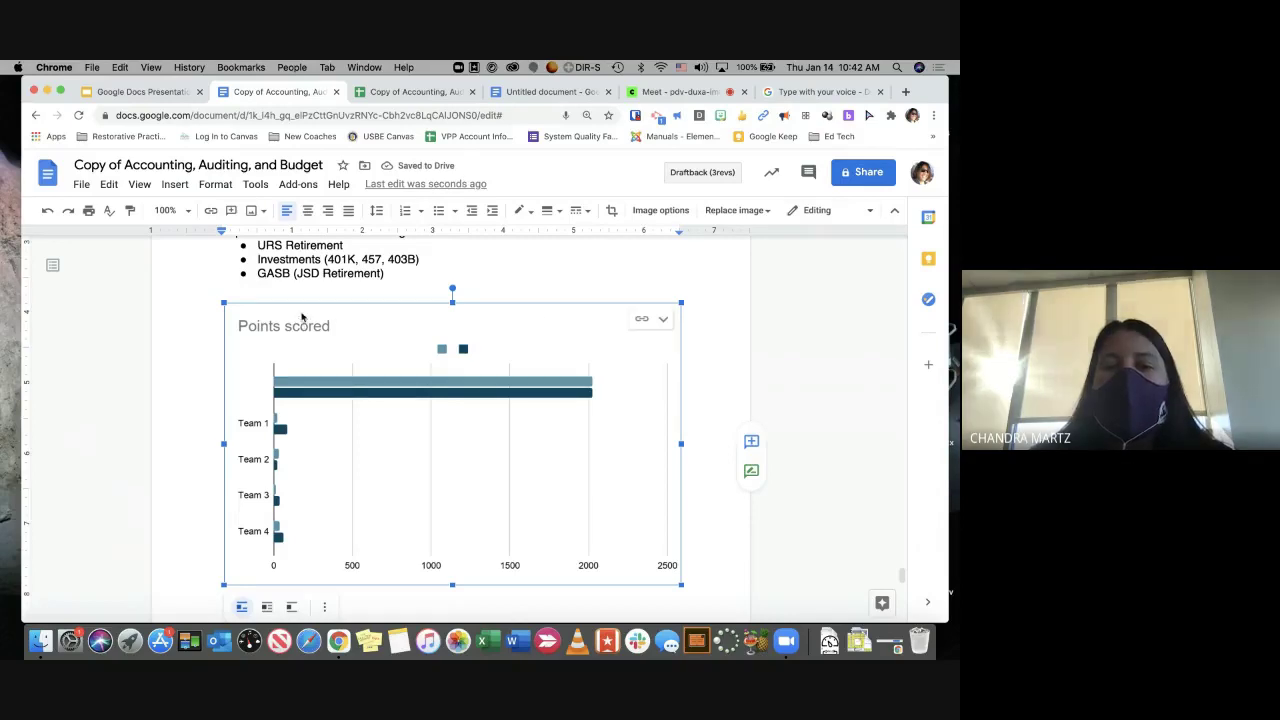
pyautogui.click(395, 94)
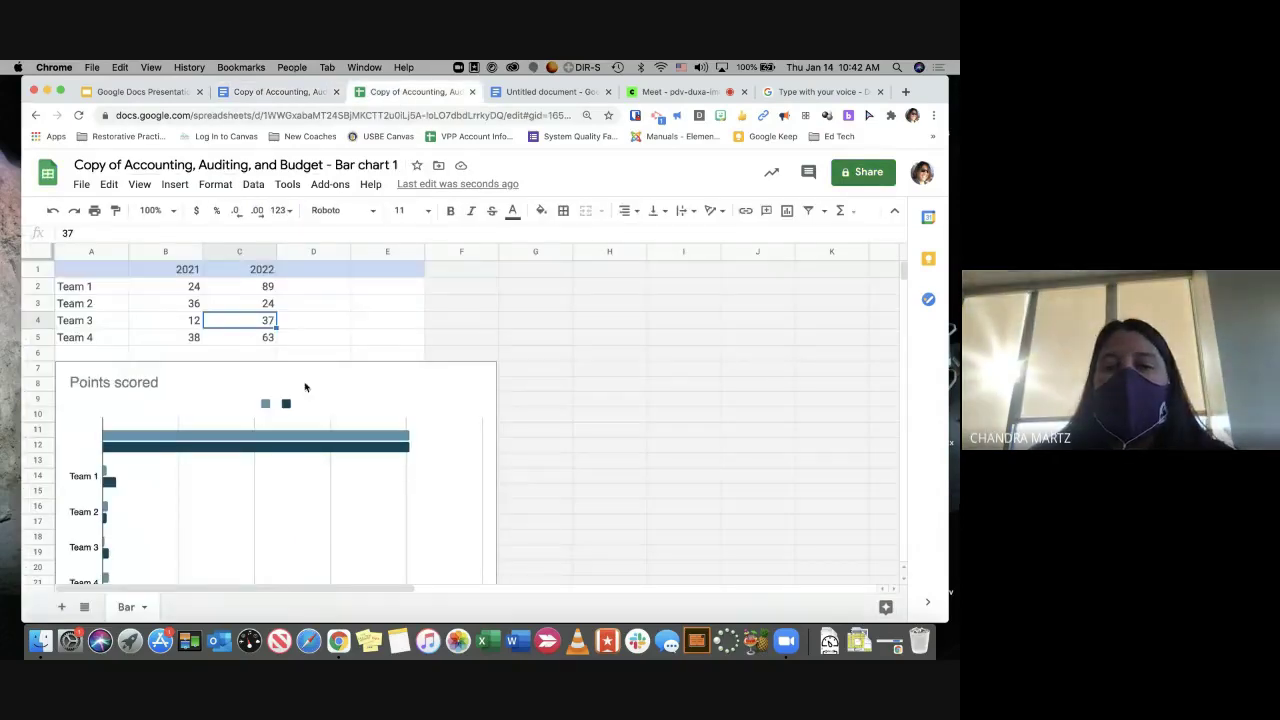
pyautogui.click(267, 94)
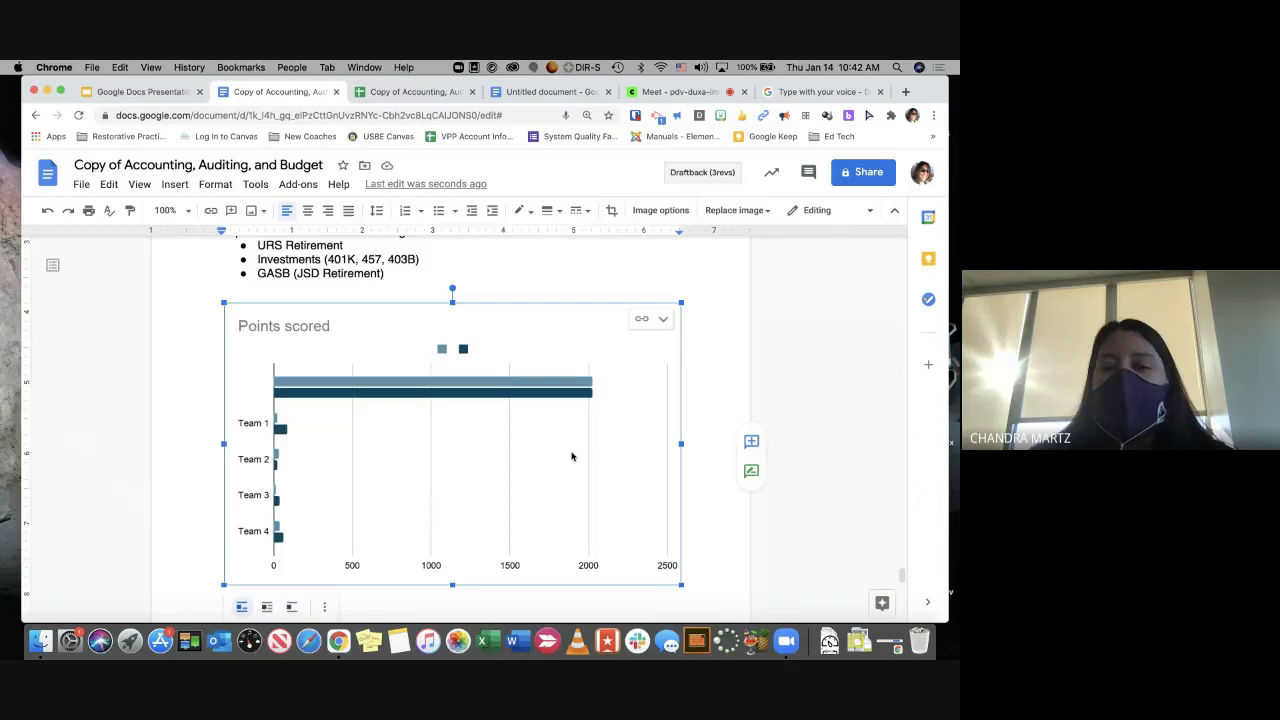
# - Try unlinking the chart from its source spreadsheet and resize it
pyautogui.click(664, 320)
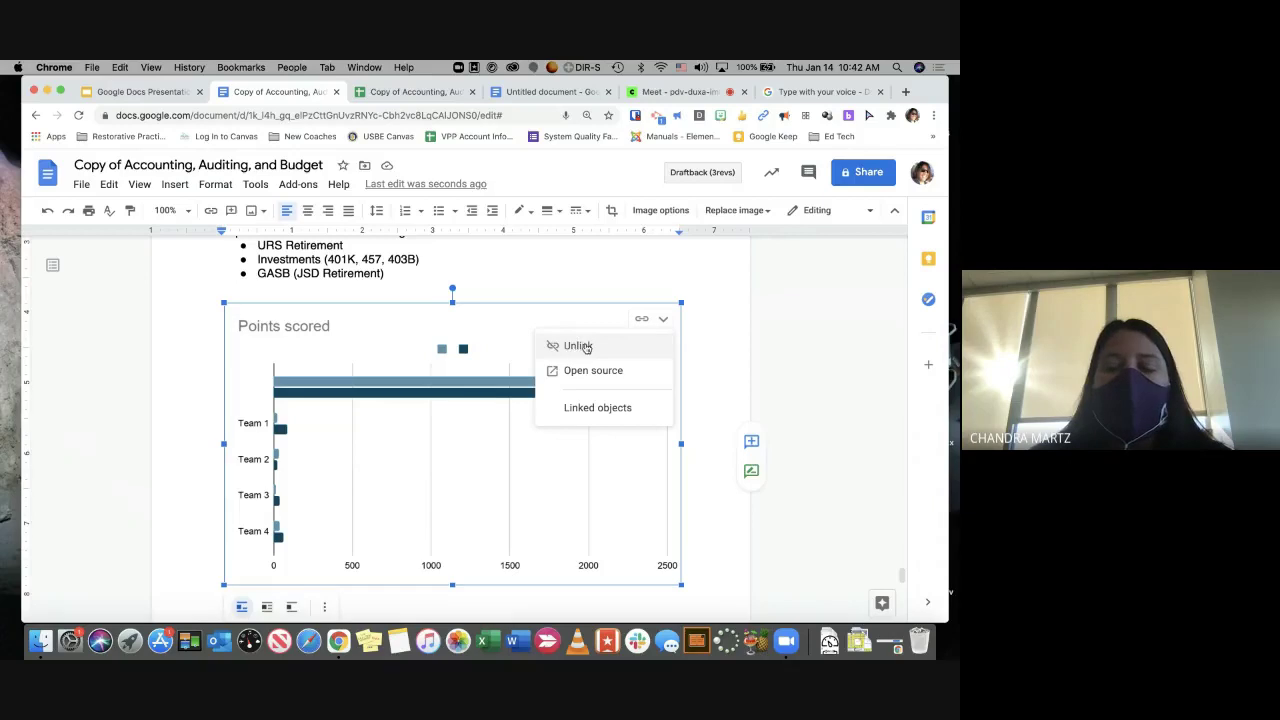
pyautogui.click(569, 347)
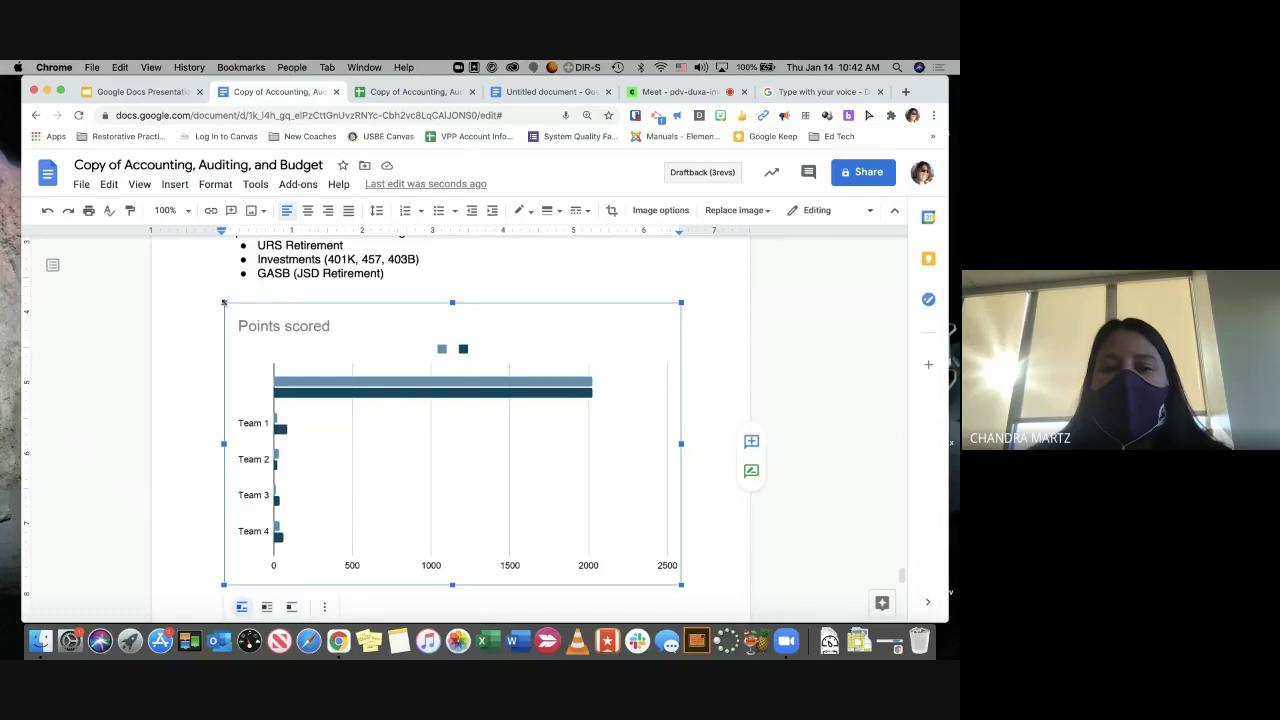
pyautogui.moveTo(221, 300); pyautogui.dragTo(241, 313)
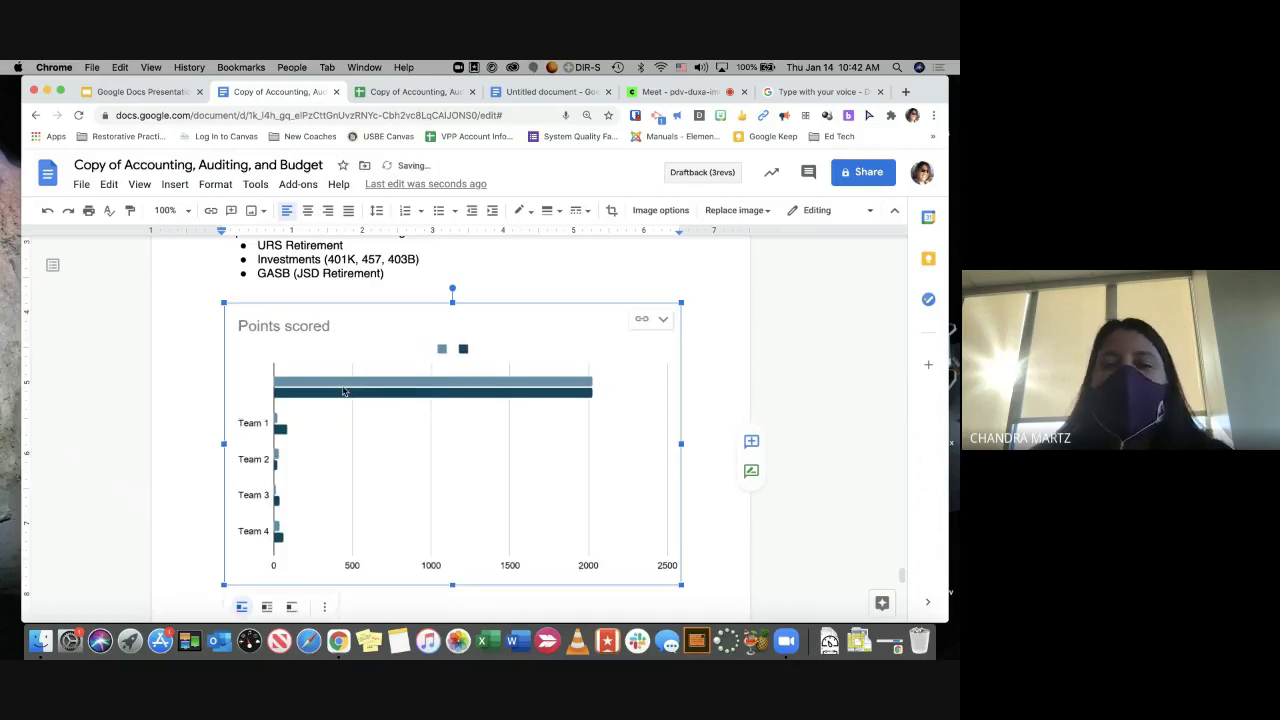
pyautogui.click(663, 320)
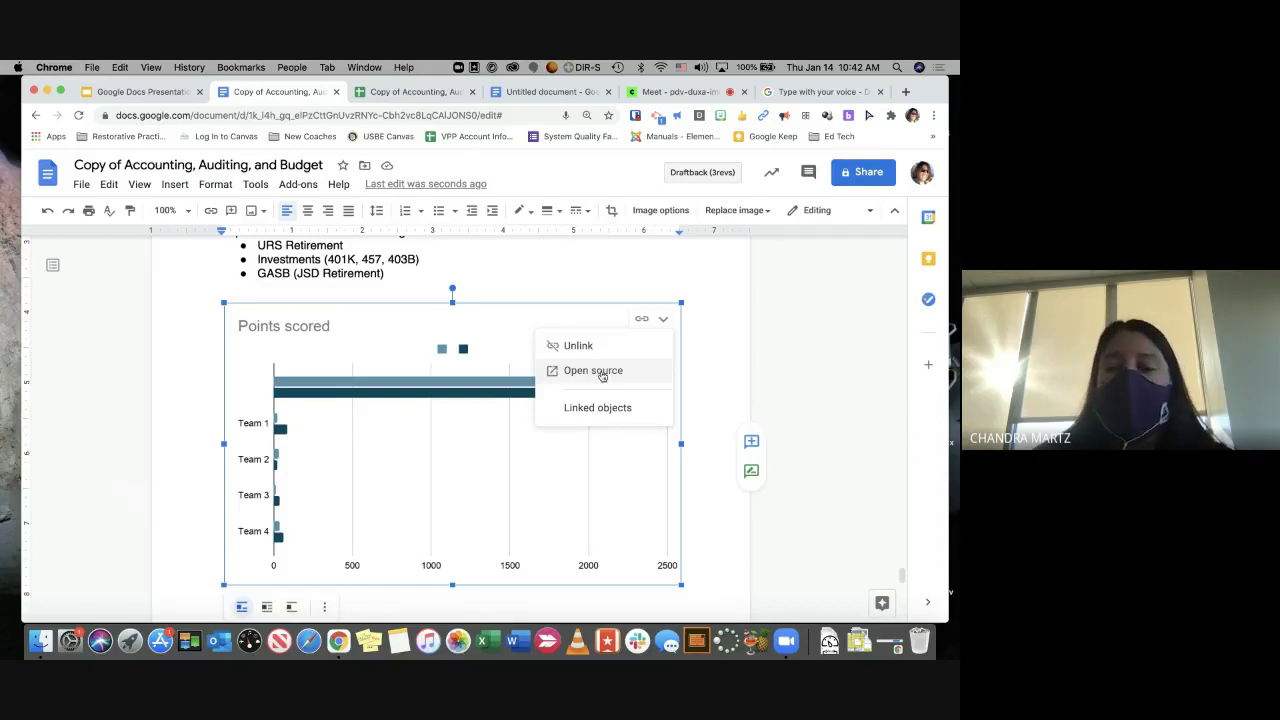
pyautogui.press('Escape')
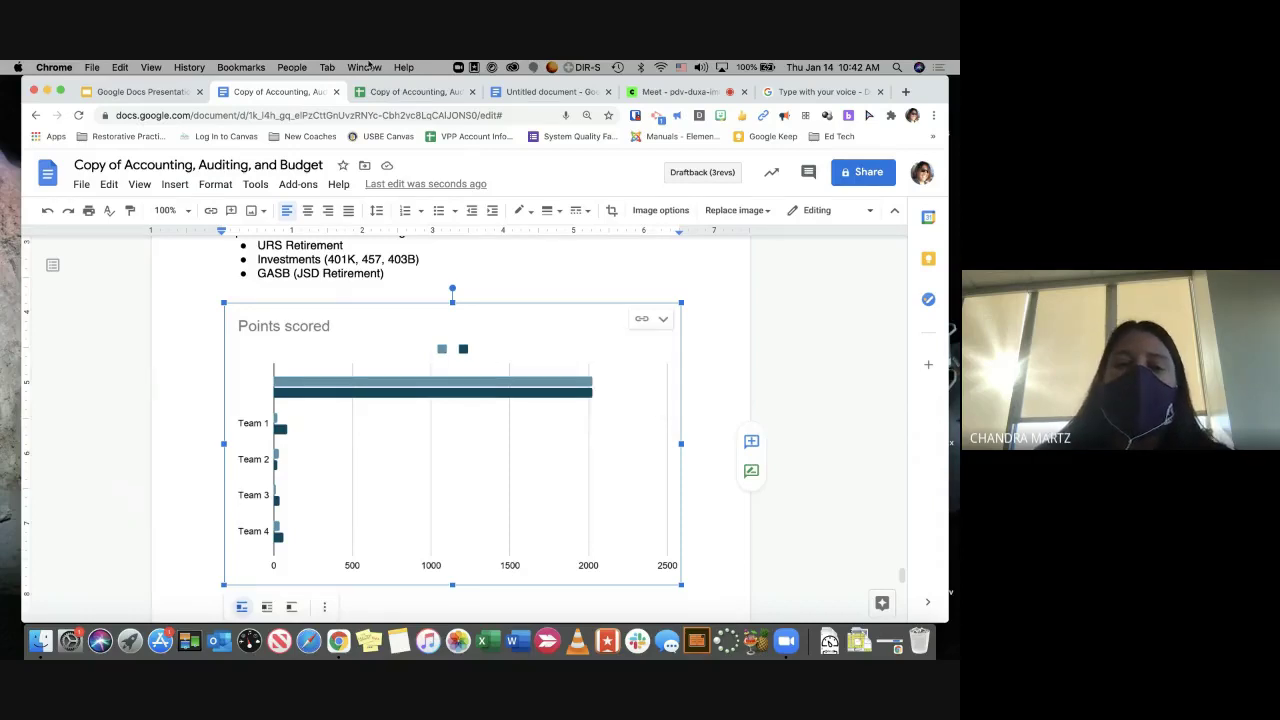
pyautogui.click(378, 92)
pyautogui.click(291, 92)
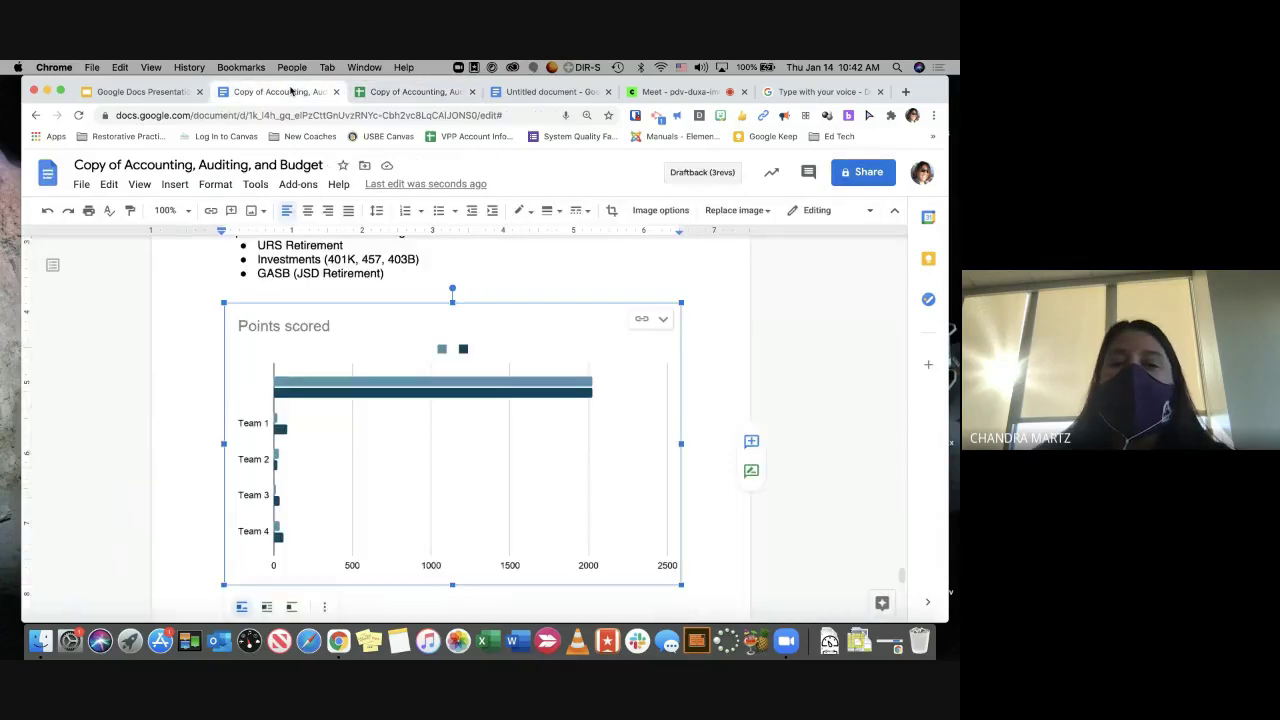
# - Delete the Points scored chart and dismiss the Insert menu without adding anything
pyautogui.press('BackSpace')
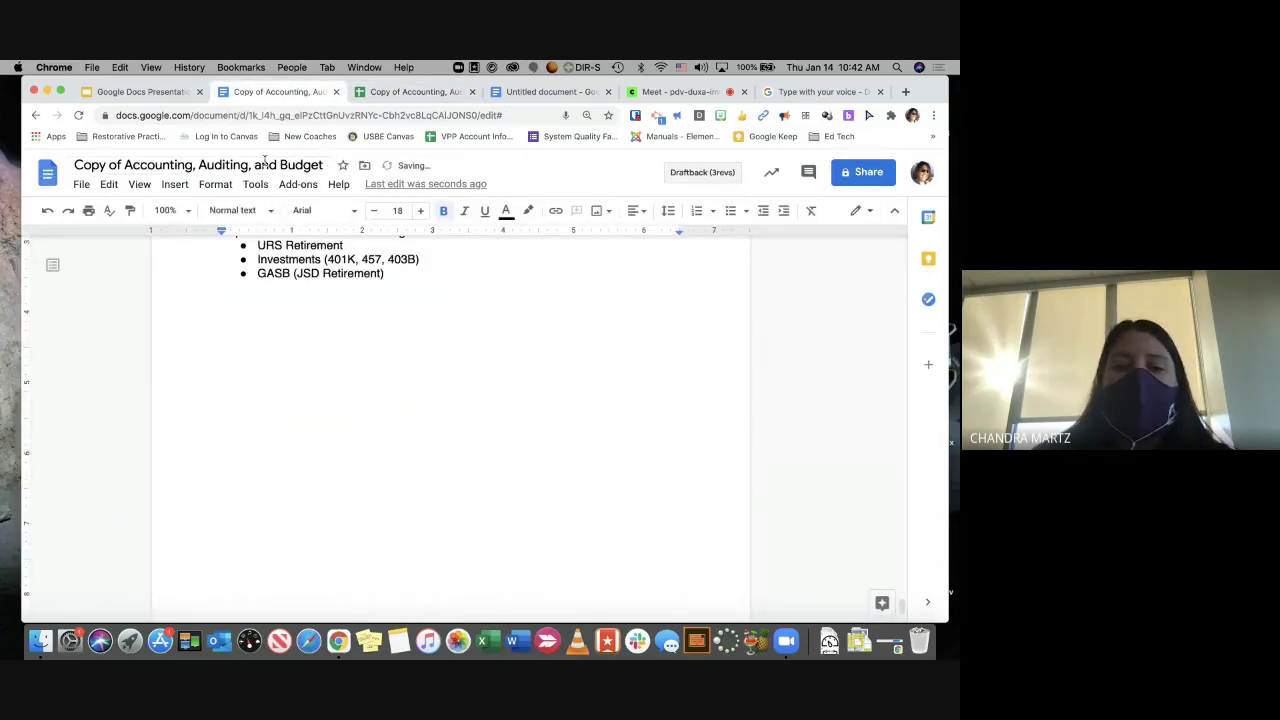
pyautogui.click(175, 185)
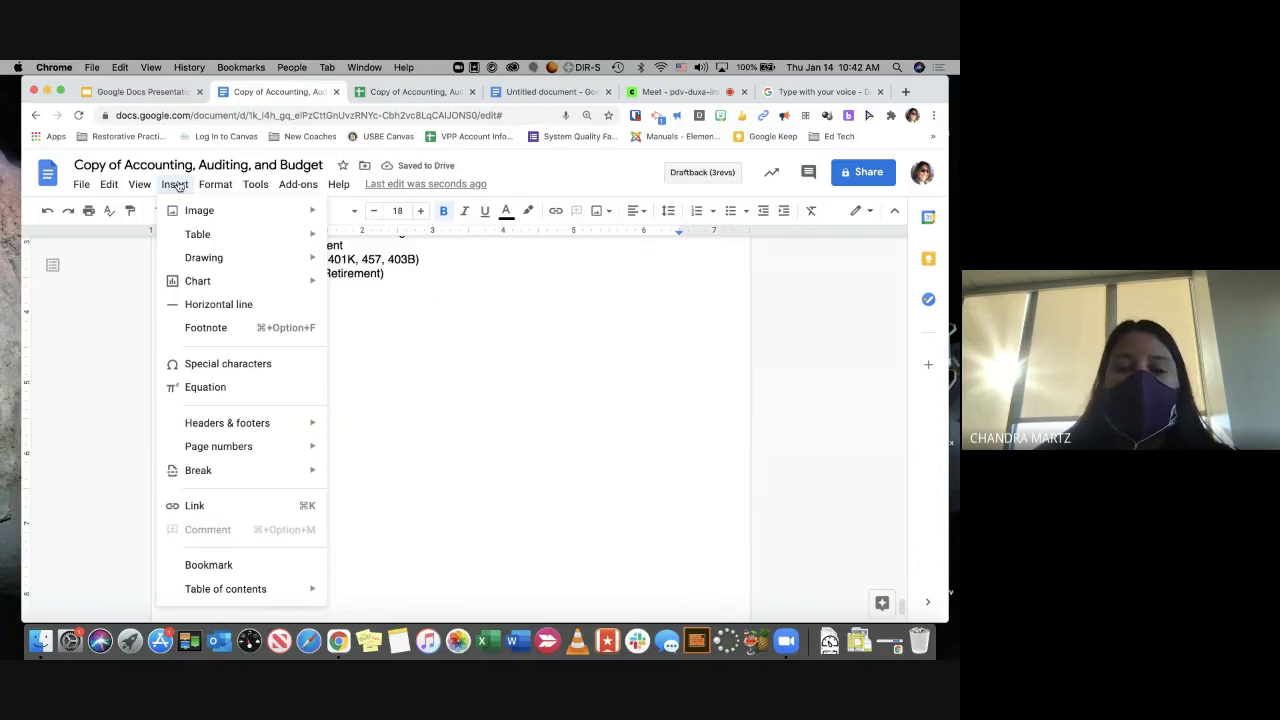
pyautogui.moveTo(196, 283)
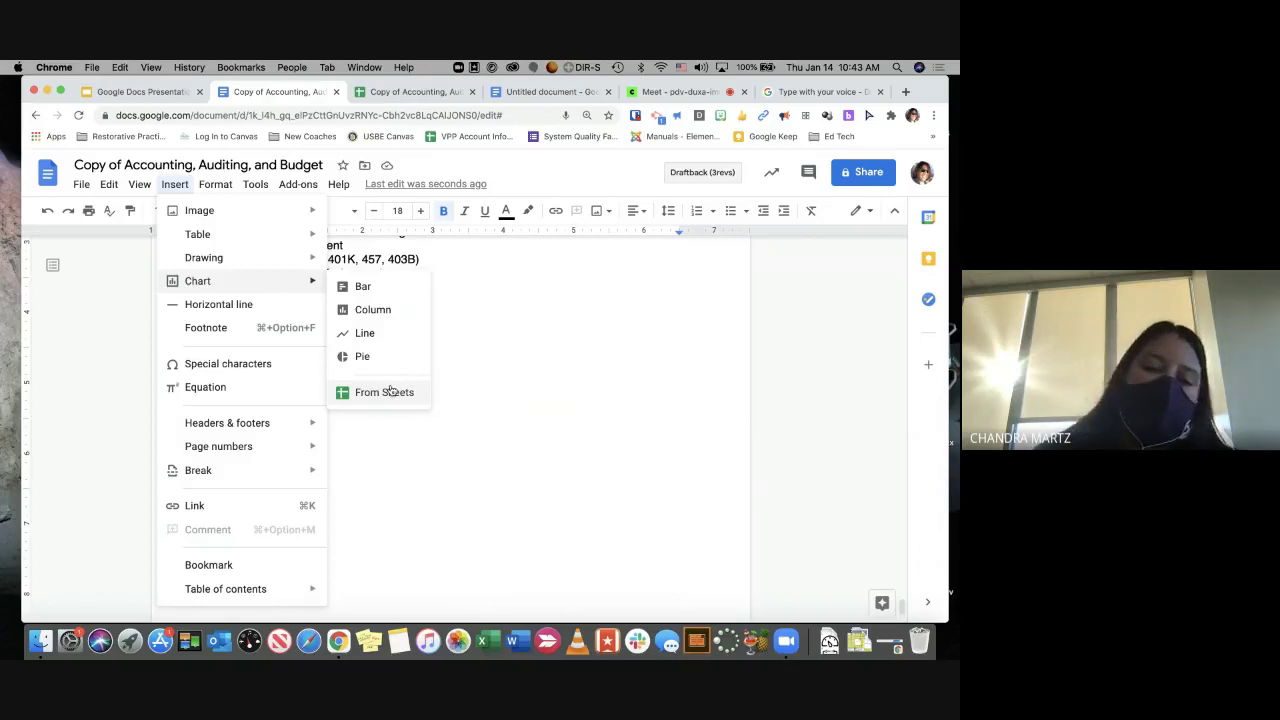
pyautogui.click(460, 396)
pyautogui.scroll(2, 361, 302)
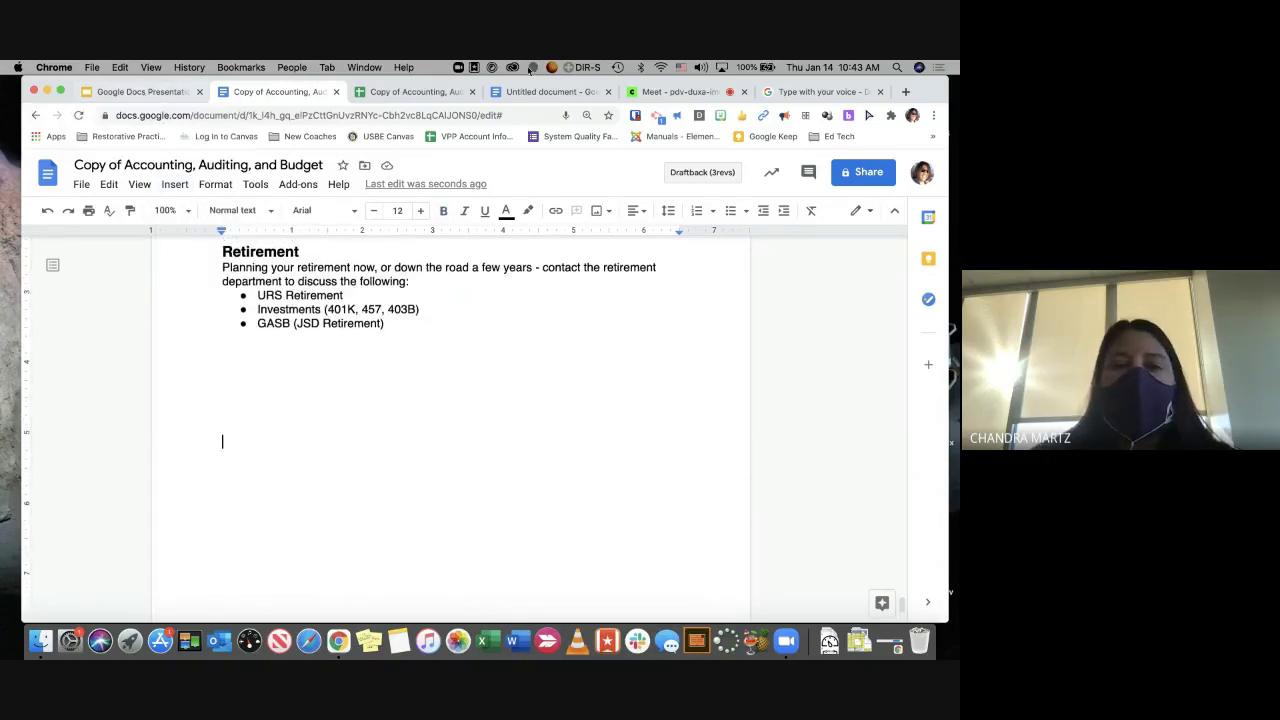
# - Review the call, slides and spreadsheet tabs, marking Find and Replace on the slide
pyautogui.click(697, 93)
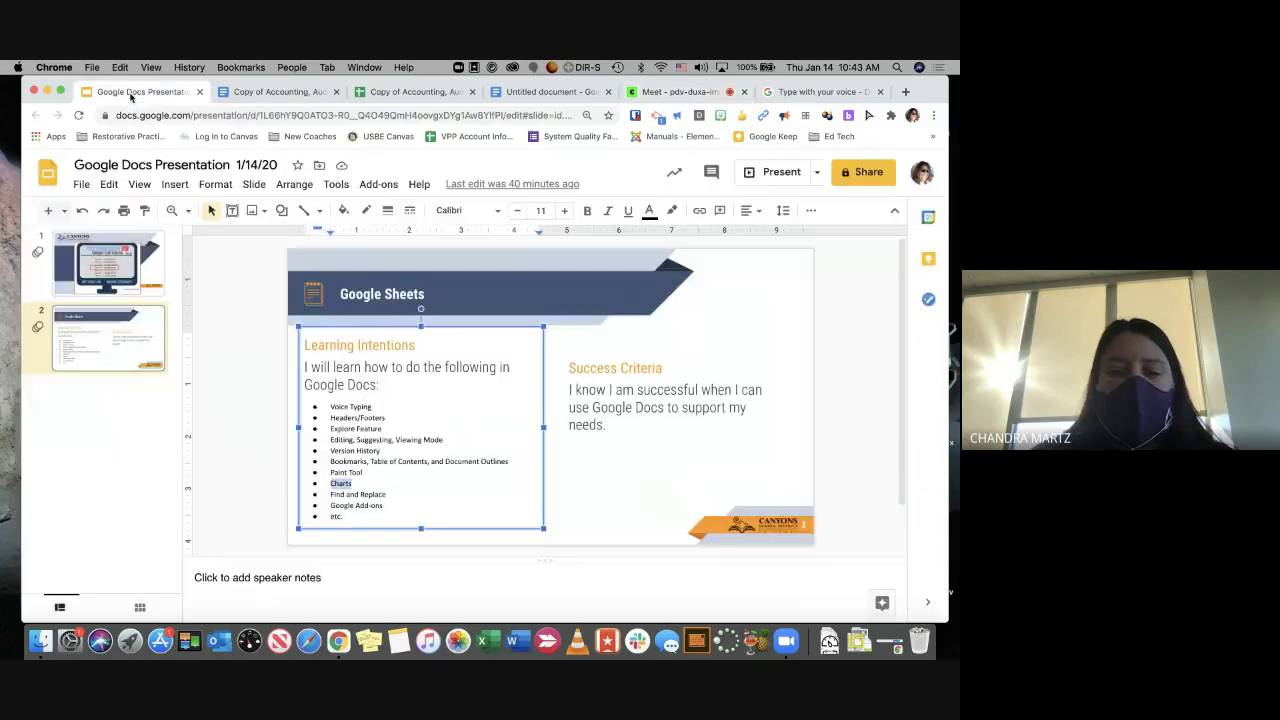
pyautogui.click(130, 93)
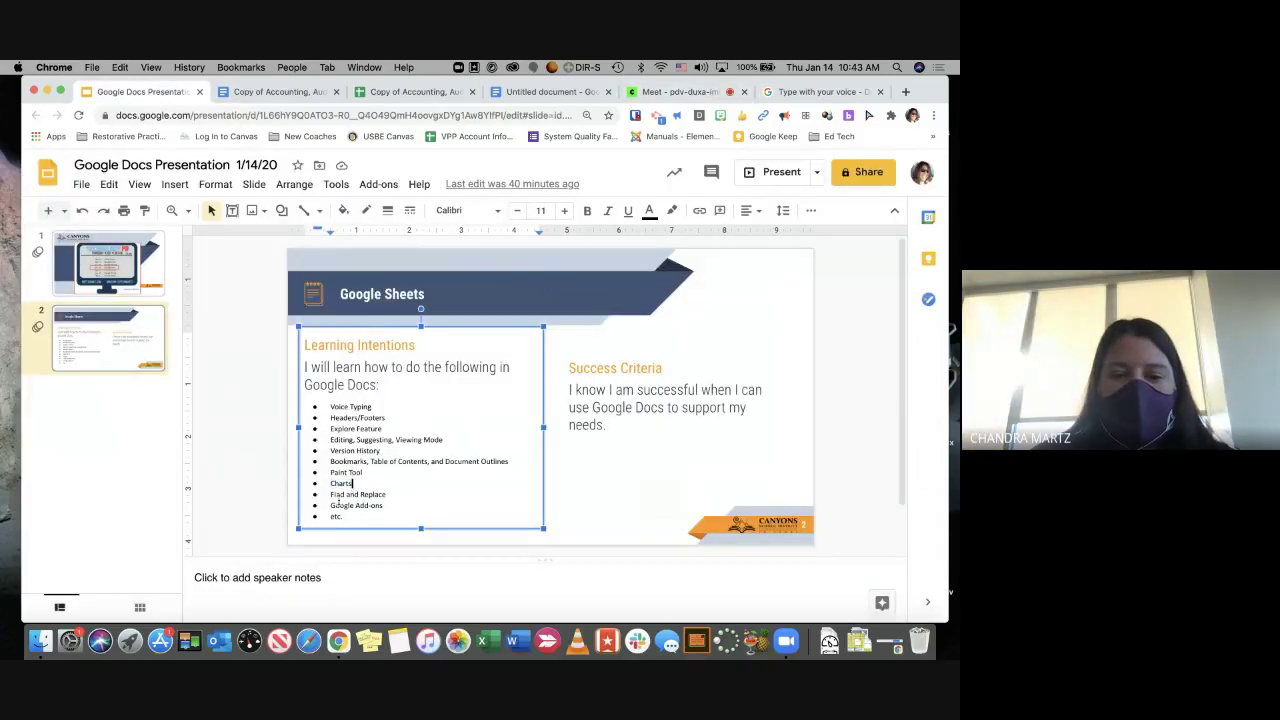
pyautogui.moveTo(326, 497); pyautogui.dragTo(385, 495)
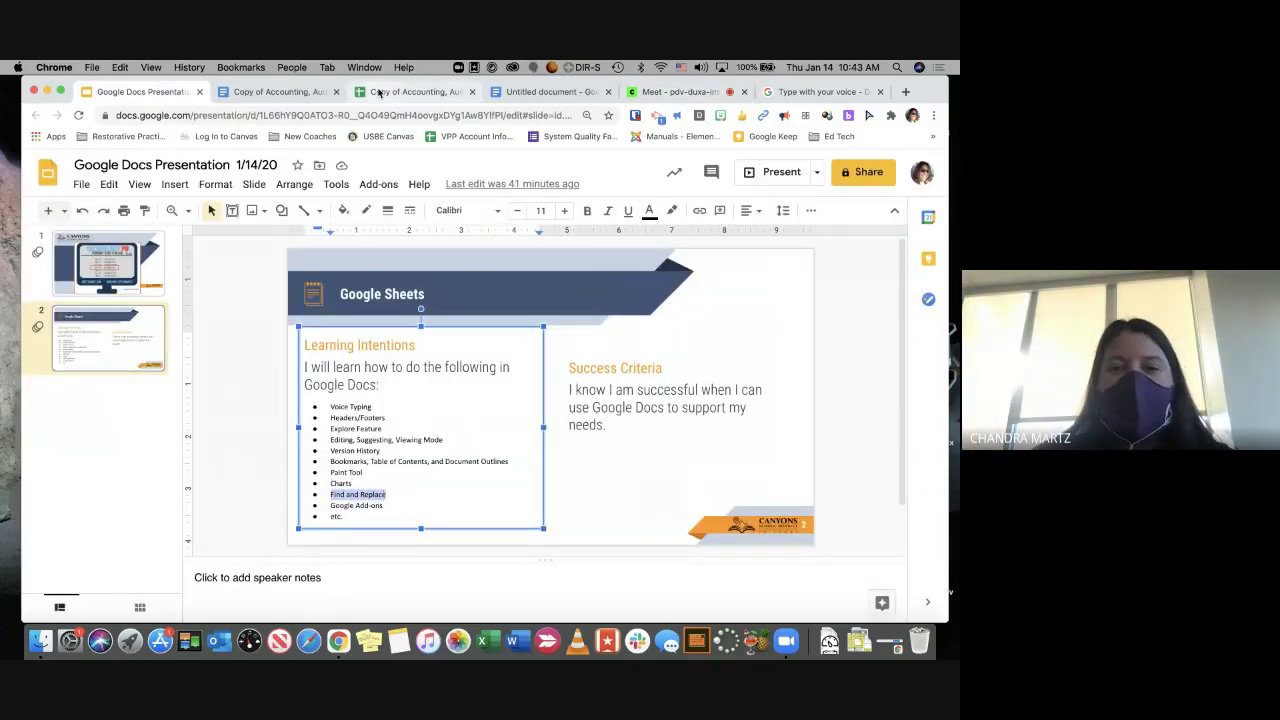
pyautogui.click(379, 93)
pyautogui.click(275, 92)
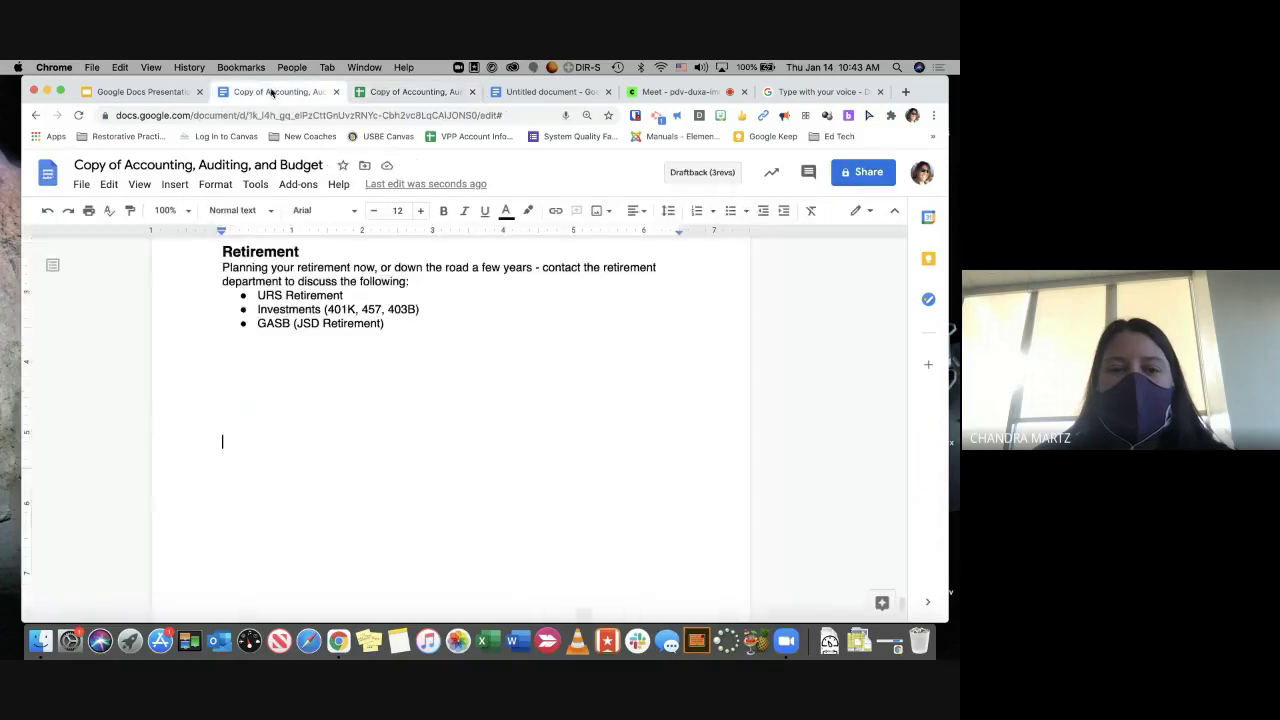
# - Scroll back to the top of the document and open the Find in document box with Cmd+F
pyautogui.scroll(3, 298, 365)
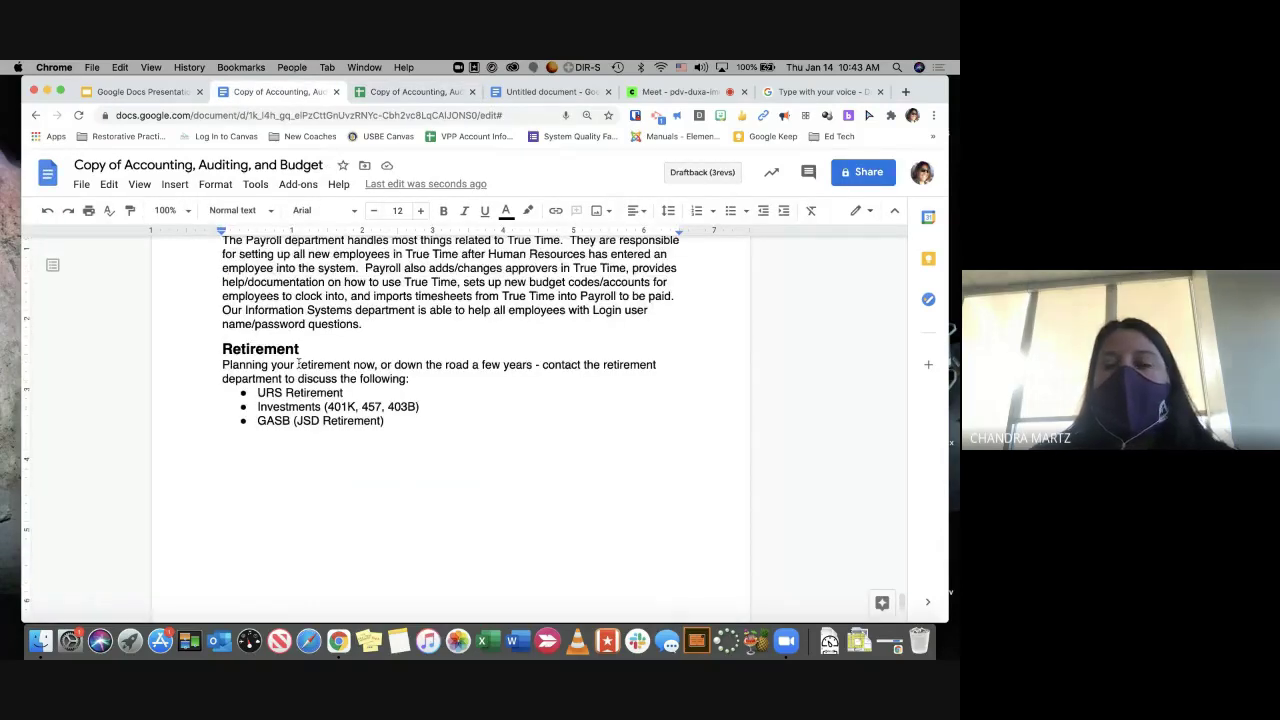
pyautogui.scroll(2, 298, 365)
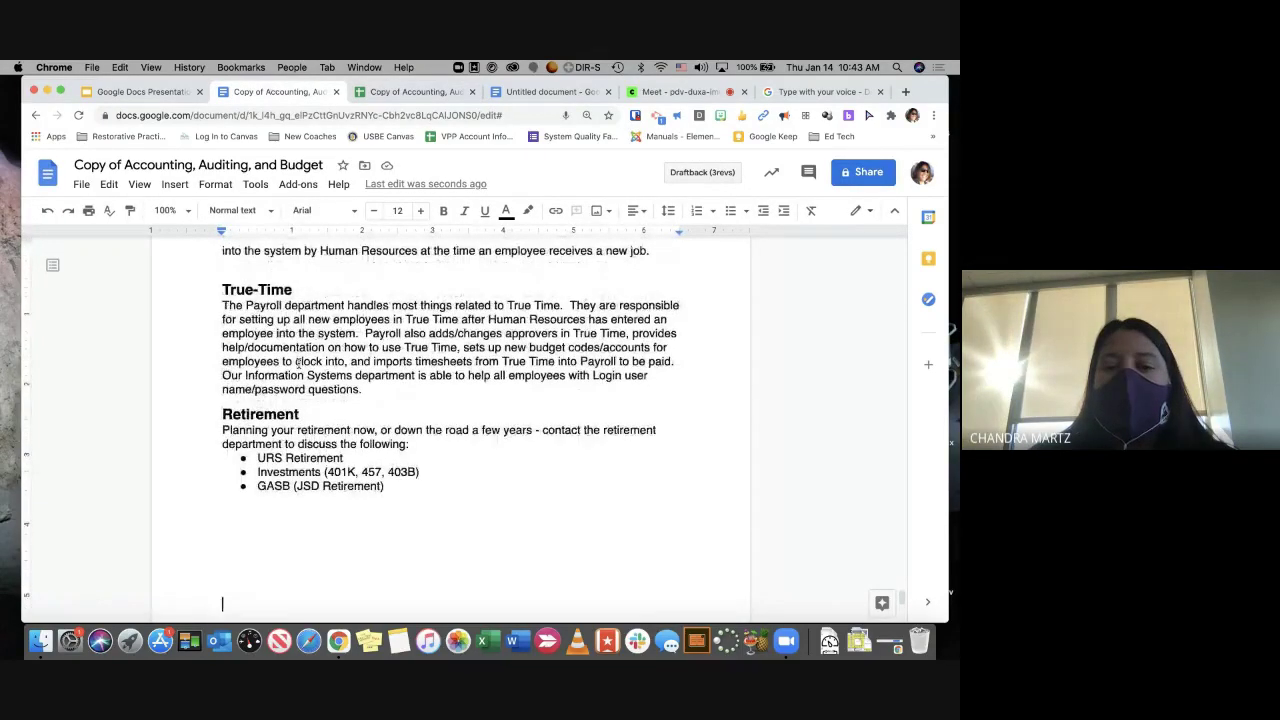
pyautogui.scroll(5, 298, 365)
pyautogui.scroll(5, 298, 365)
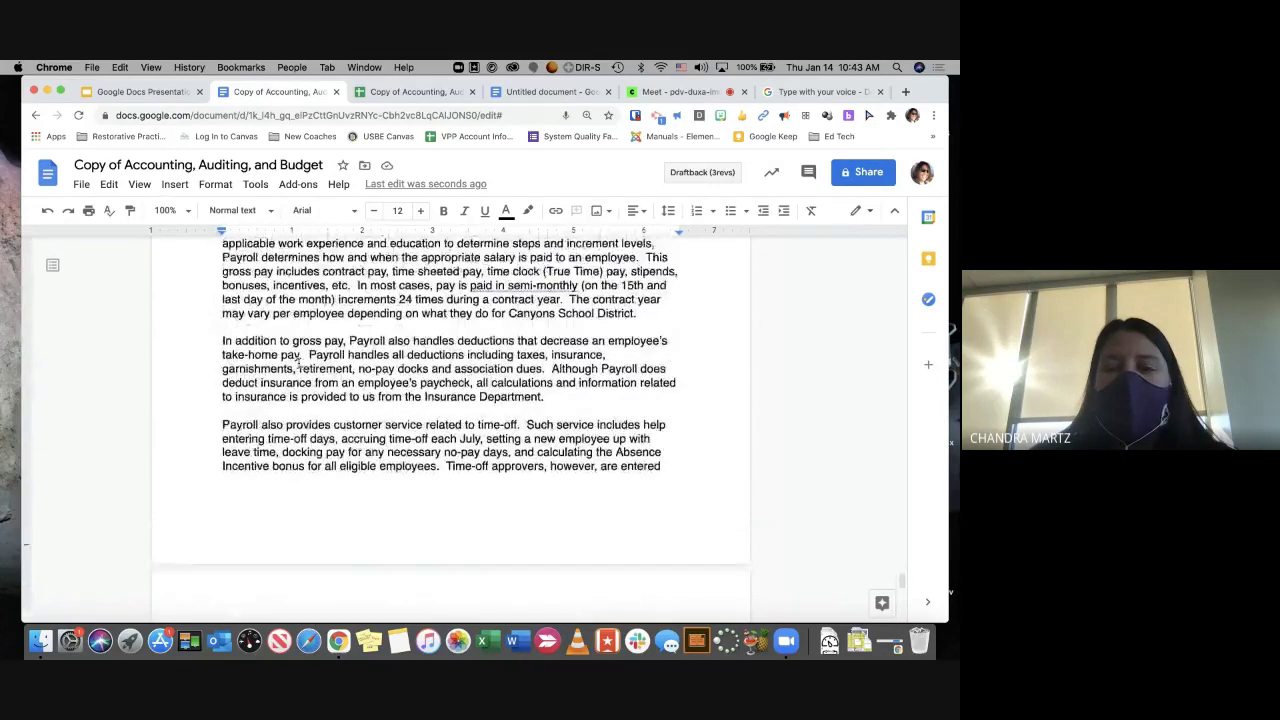
pyautogui.moveTo(904, 567); pyautogui.dragTo(888, 237)
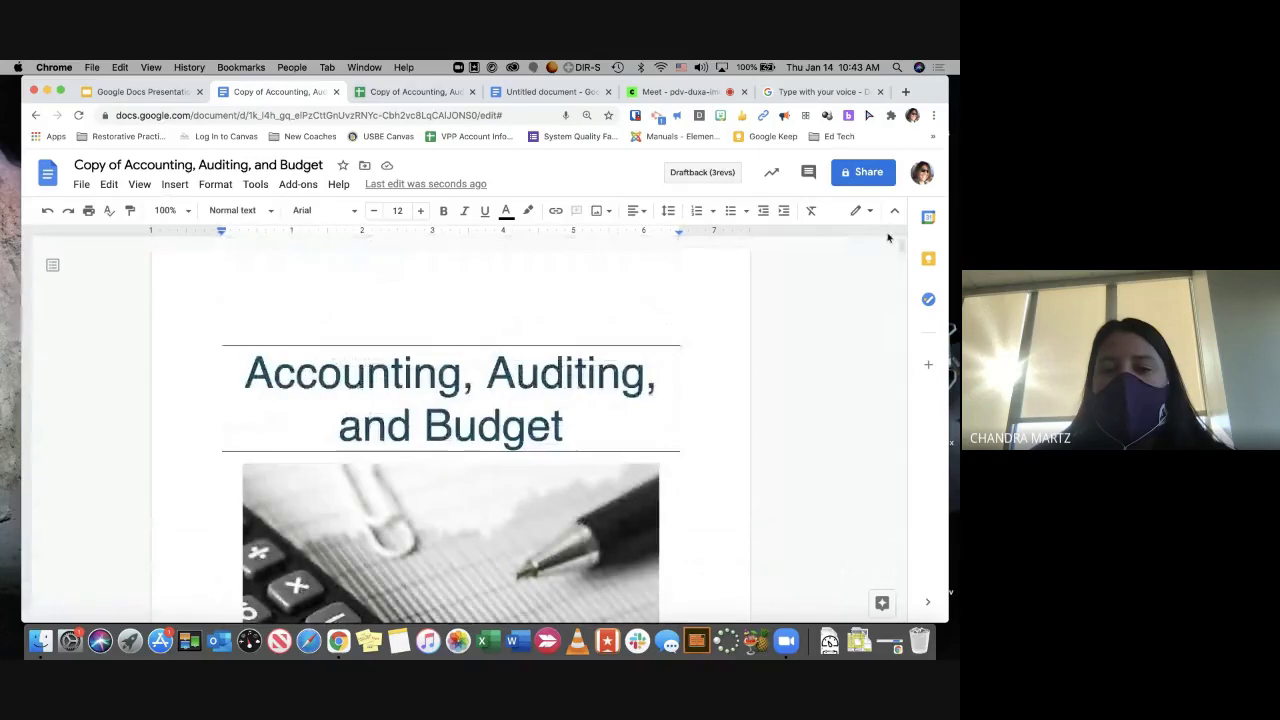
pyautogui.scroll(-5, 771, 355)
pyautogui.scroll(-10, 771, 358)
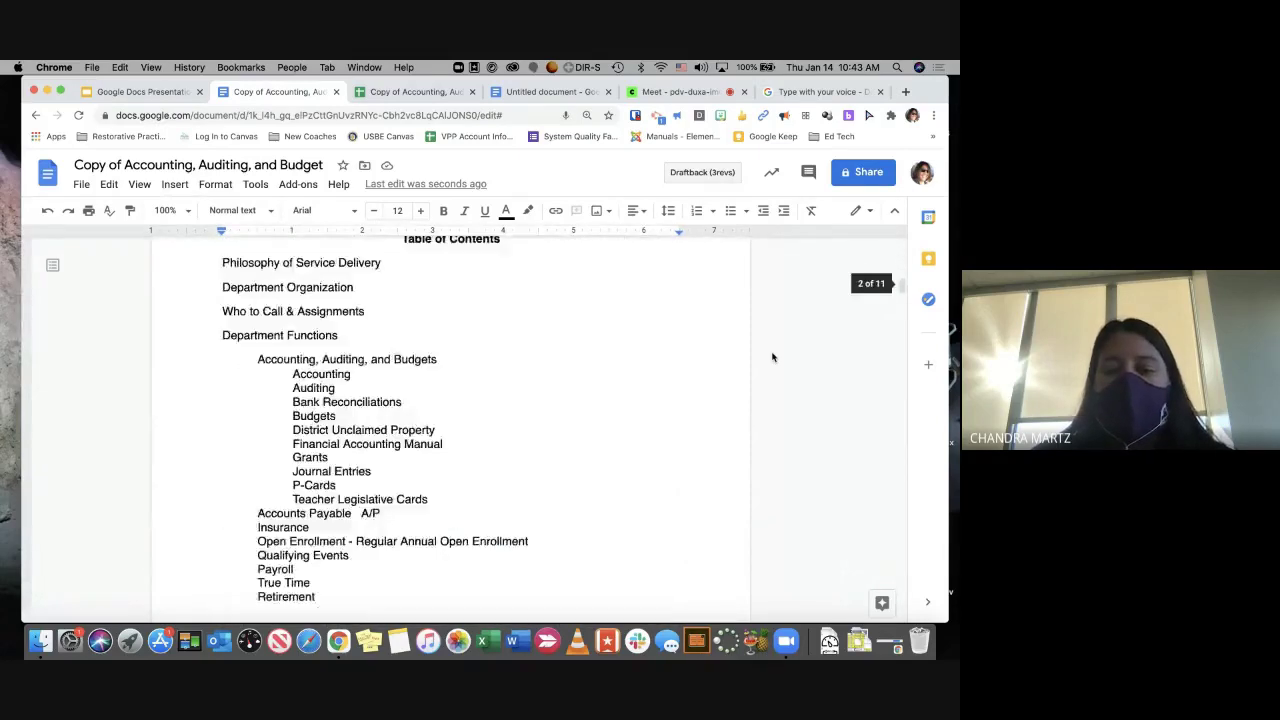
pyautogui.scroll(-5, 771, 362)
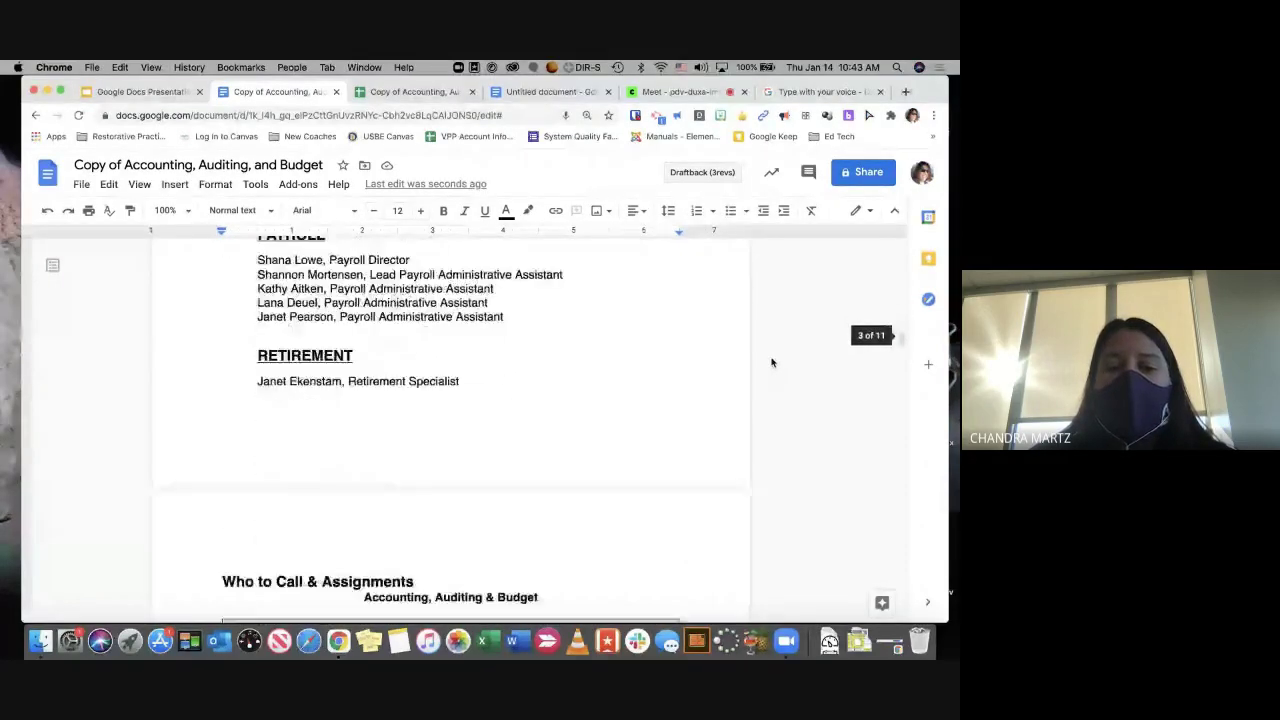
pyautogui.scroll(3, 769, 360)
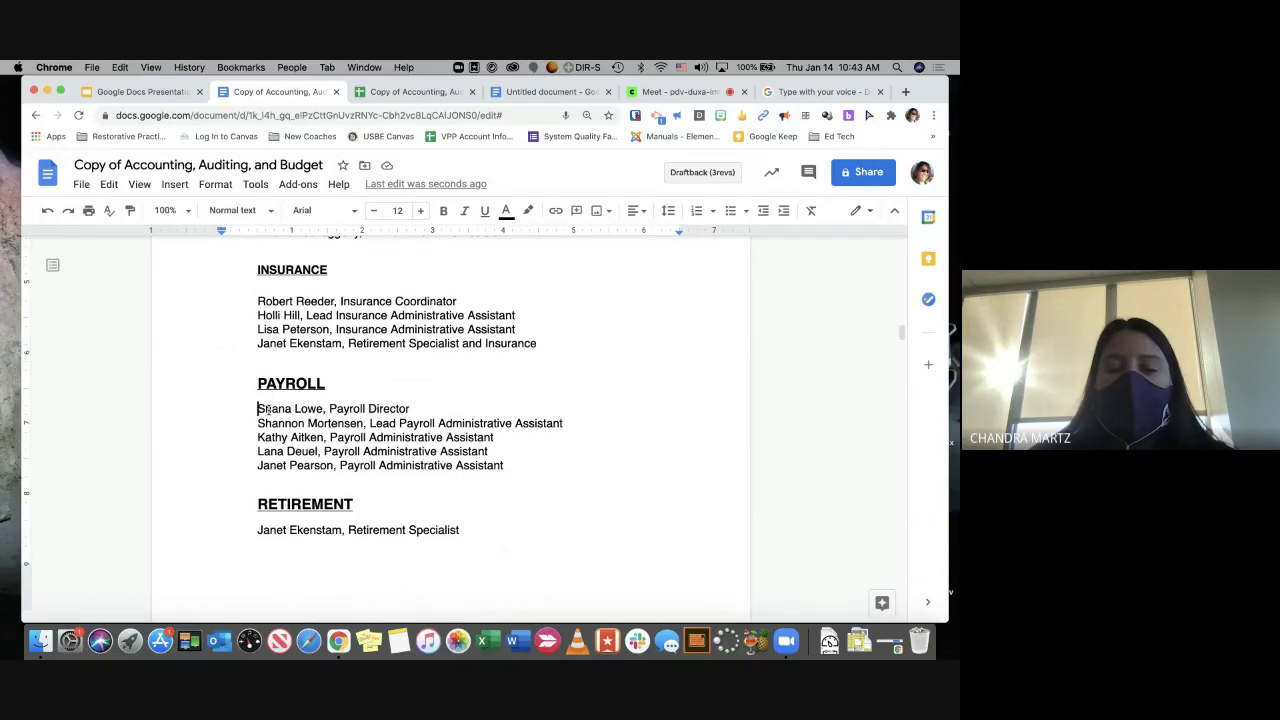
pyautogui.moveTo(258, 408); pyautogui.dragTo(308, 408)
pyautogui.click(296, 408)
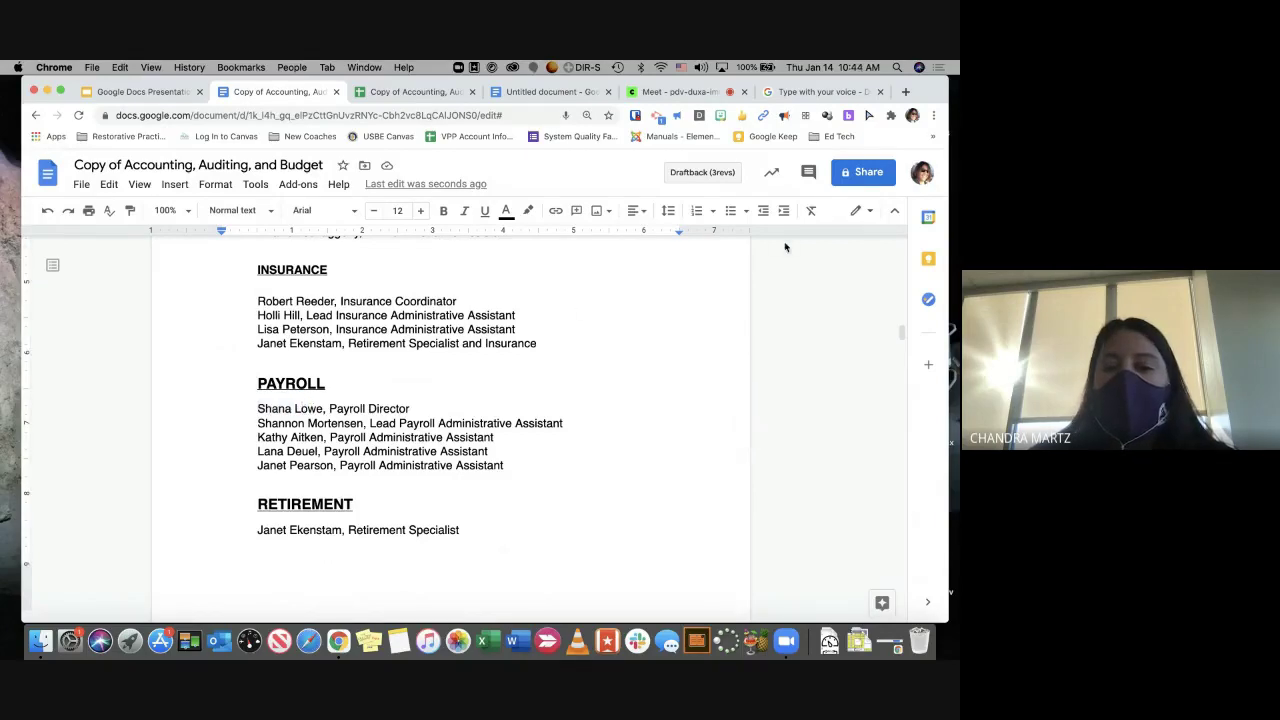
pyautogui.scroll(15, 644, 404)
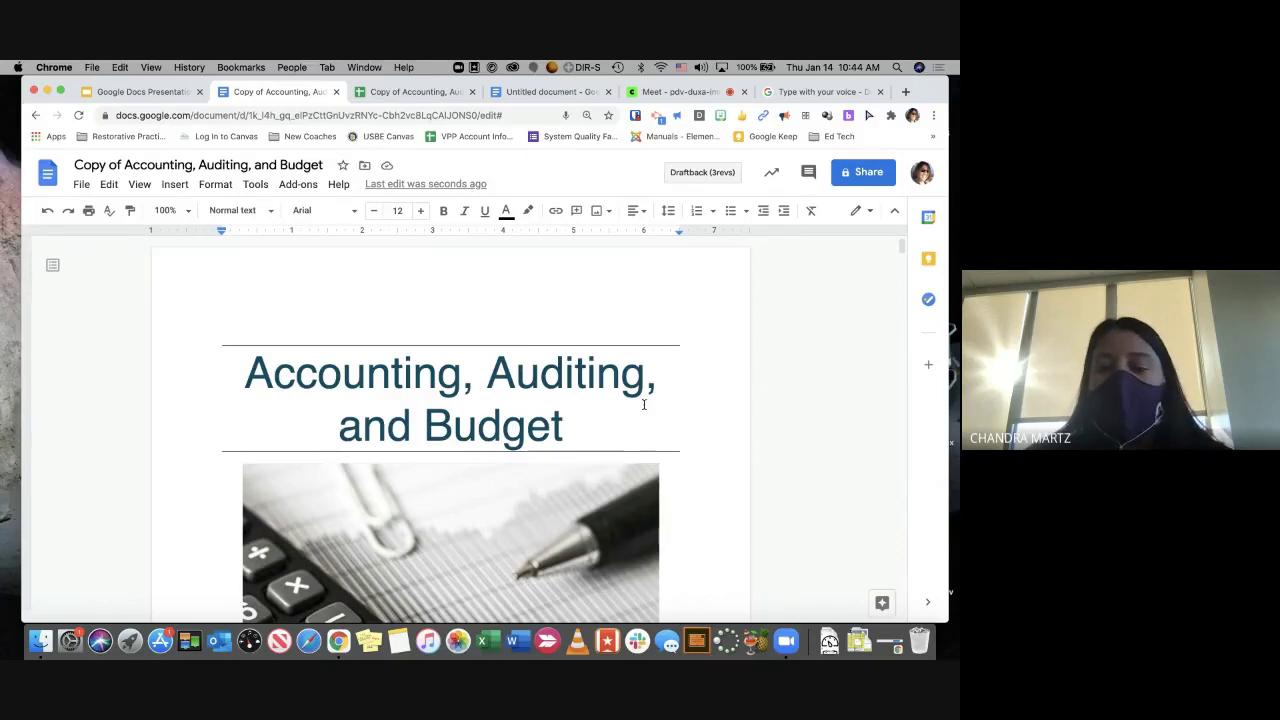
pyautogui.press('cmd+f')
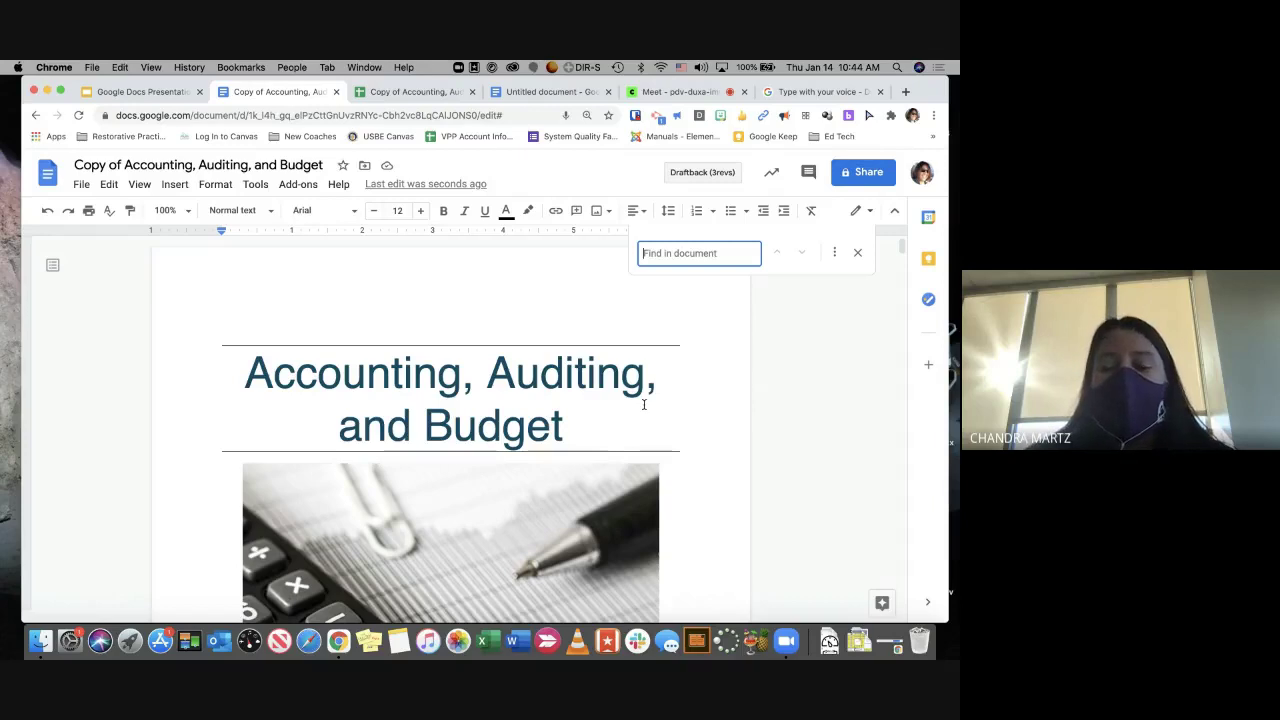
# - Search for the director's first name and retype the name in the PAYROLL list
pyautogui.write('Shana')
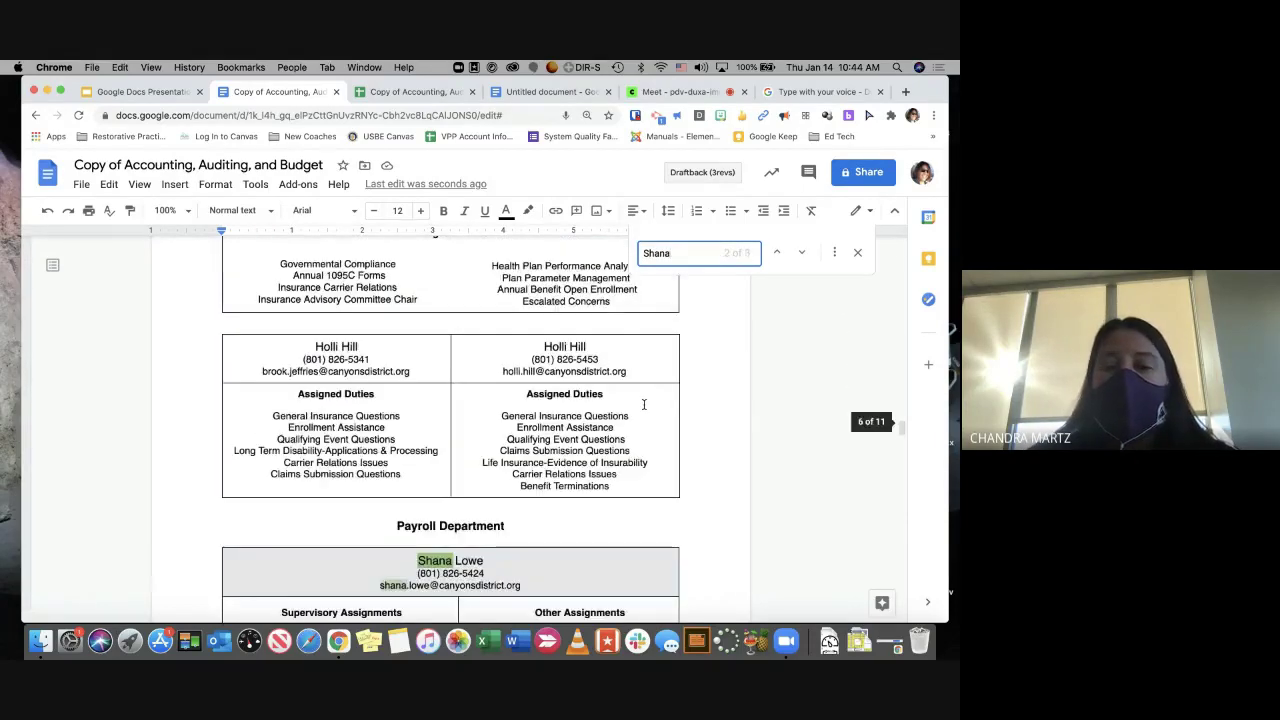
pyautogui.moveTo(720, 257); pyautogui.dragTo(752, 258)
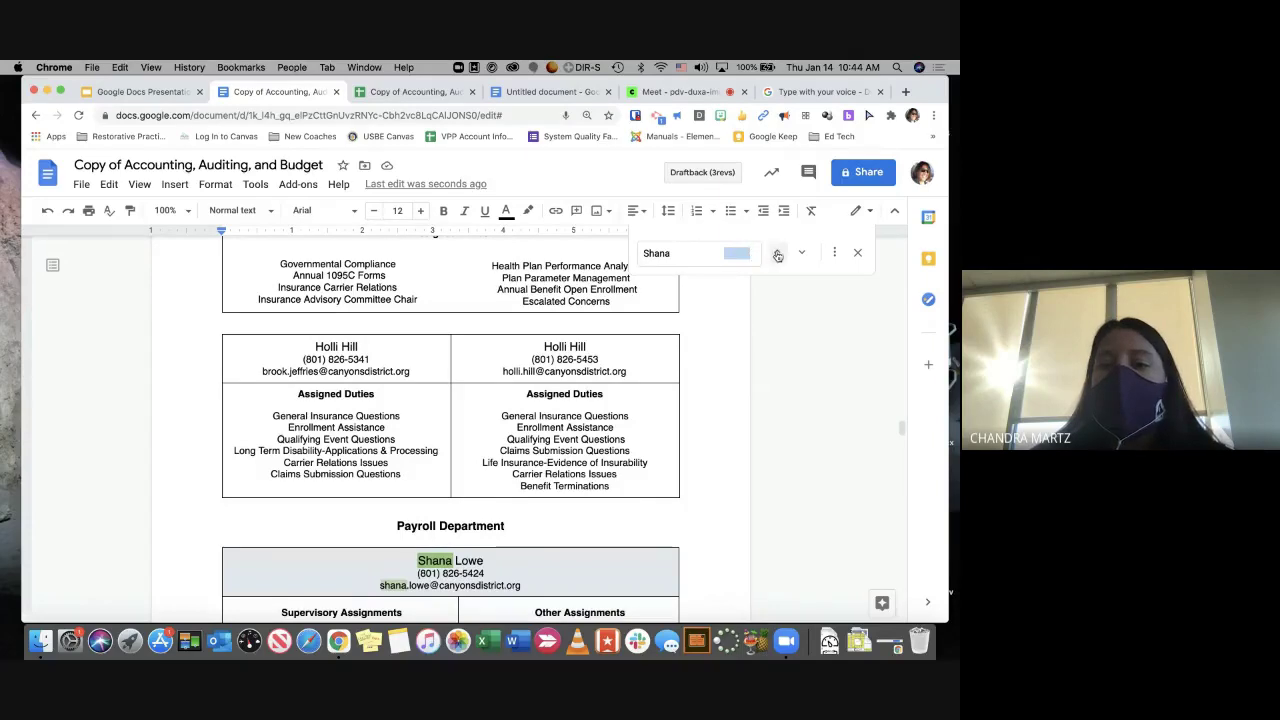
pyautogui.click(777, 255)
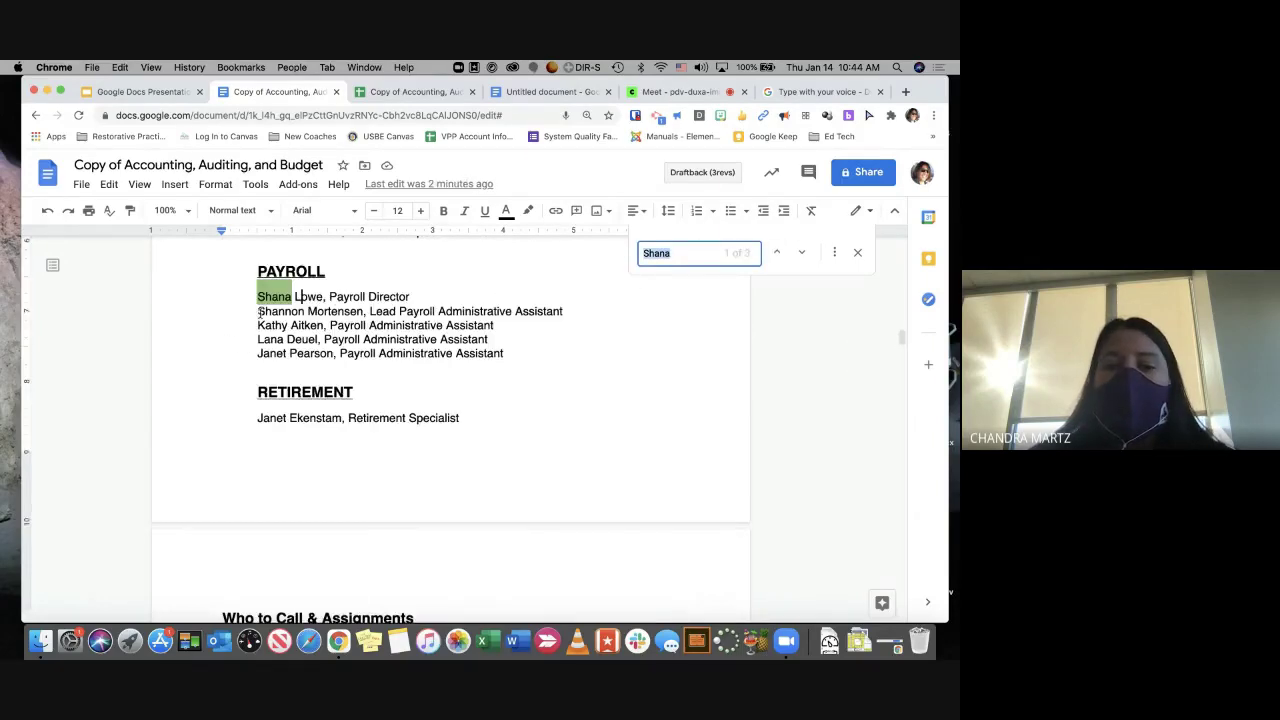
pyautogui.moveTo(257, 297); pyautogui.dragTo(323, 297)
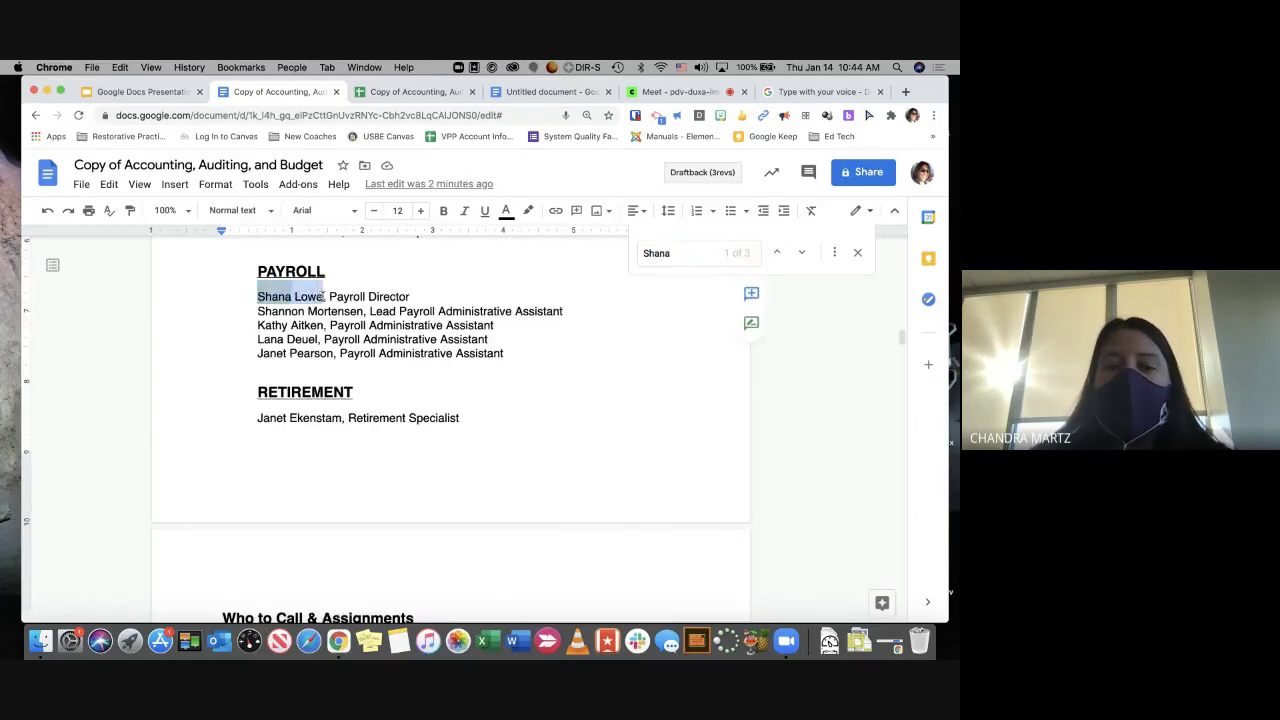
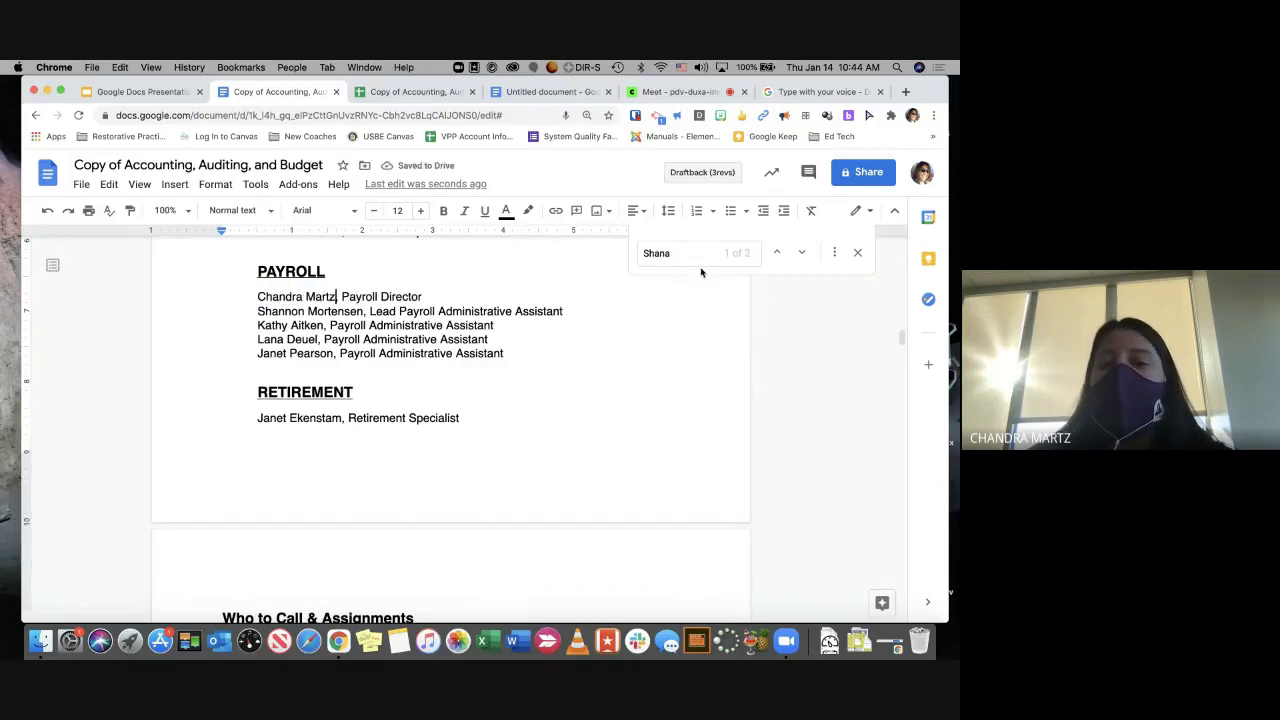
# - Step through the name's matches, undo the retyped name, and reopen Find
pyautogui.click(799, 254)
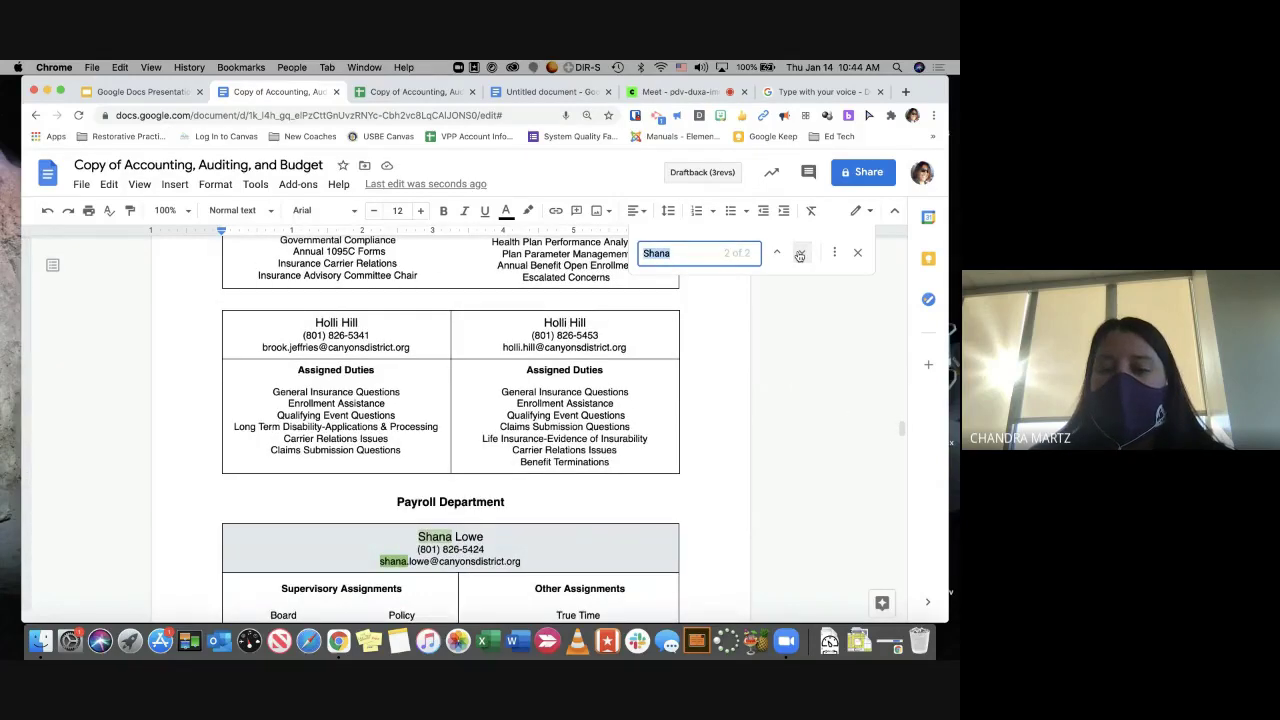
pyautogui.click(780, 253)
pyautogui.click(780, 253)
pyautogui.click(780, 253)
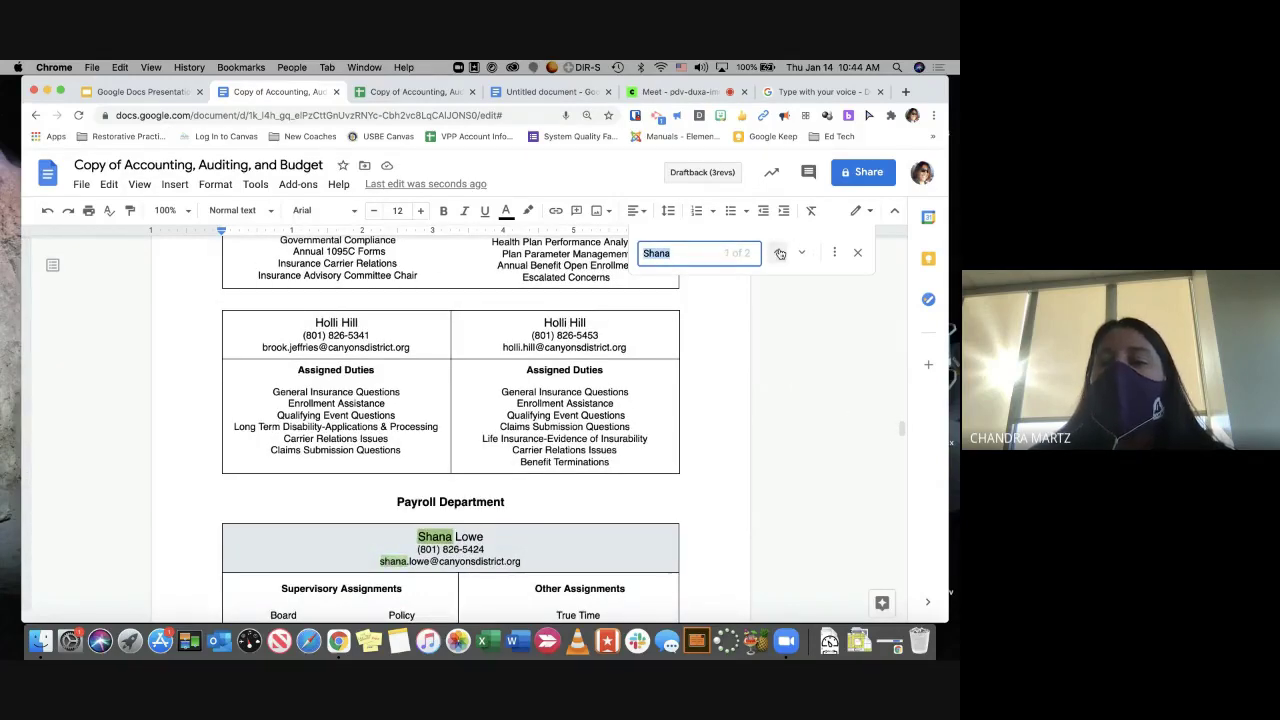
pyautogui.click(780, 253)
pyautogui.click(857, 252)
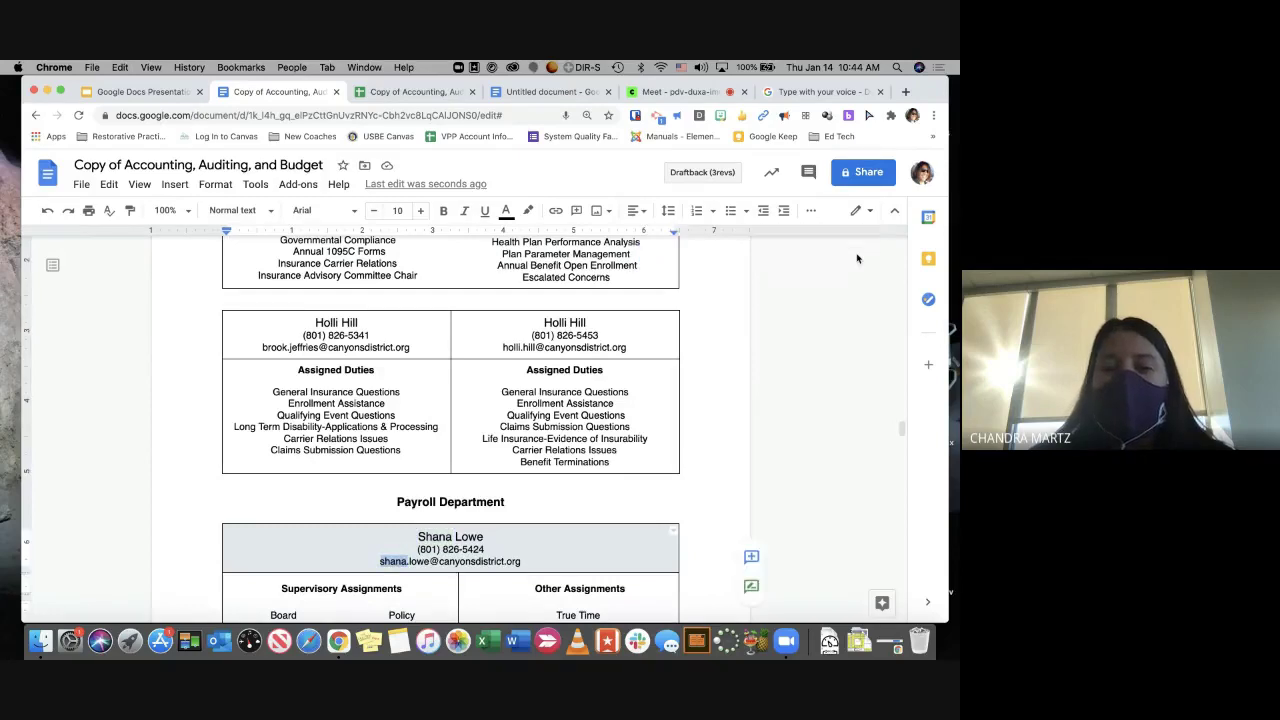
pyautogui.press('super+g')
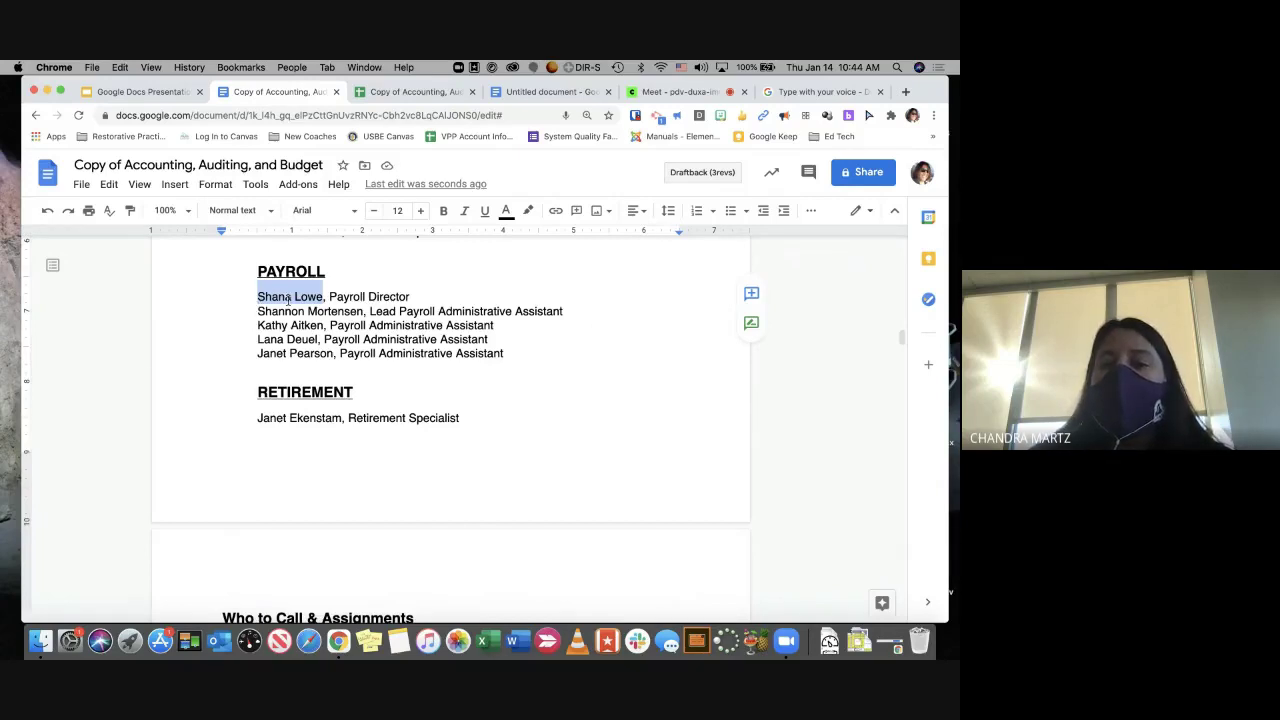
pyautogui.press('super+f')
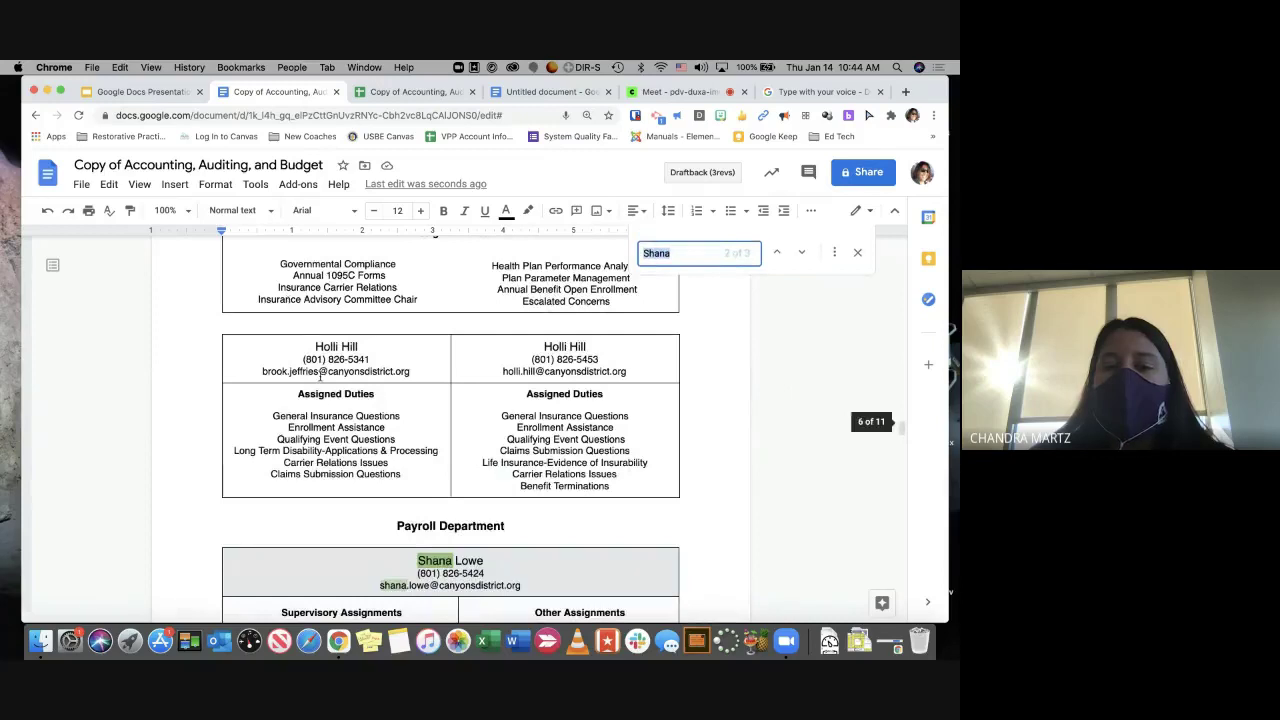
# - In Find and replace, swap the director's full name for the new director's name with Replace all
pyautogui.click(838, 253)
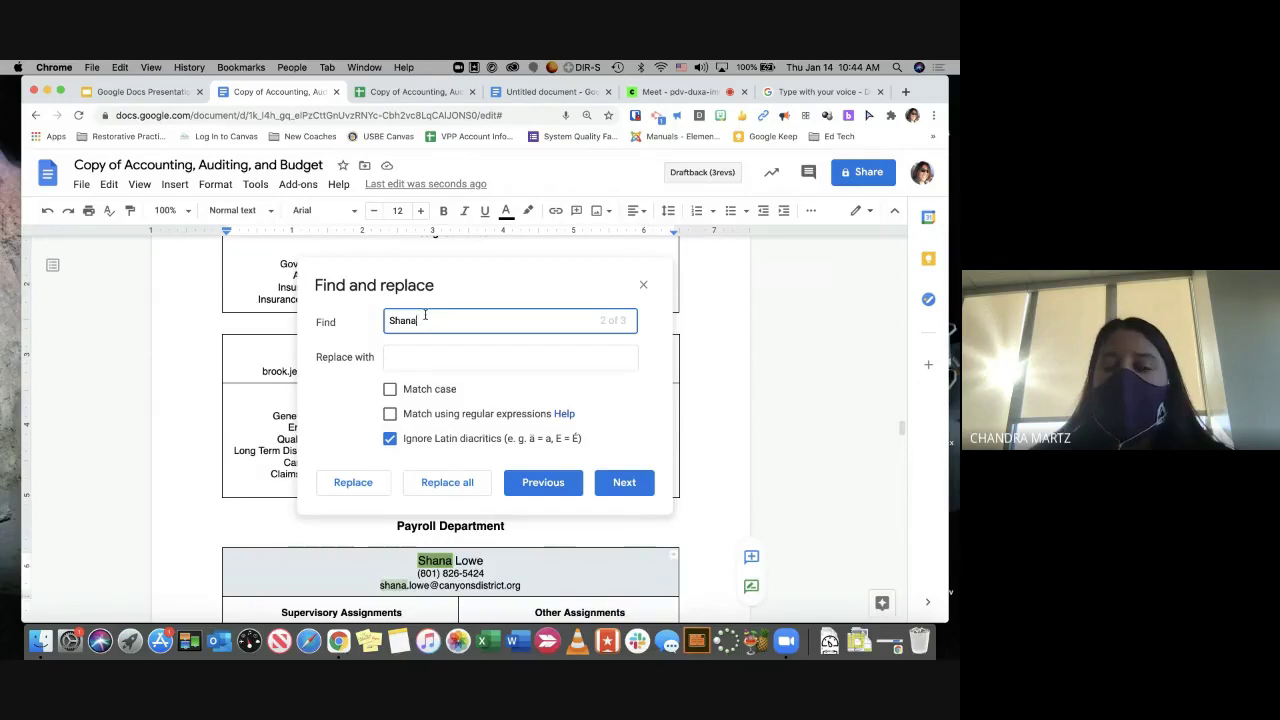
pyautogui.write('Lowe')
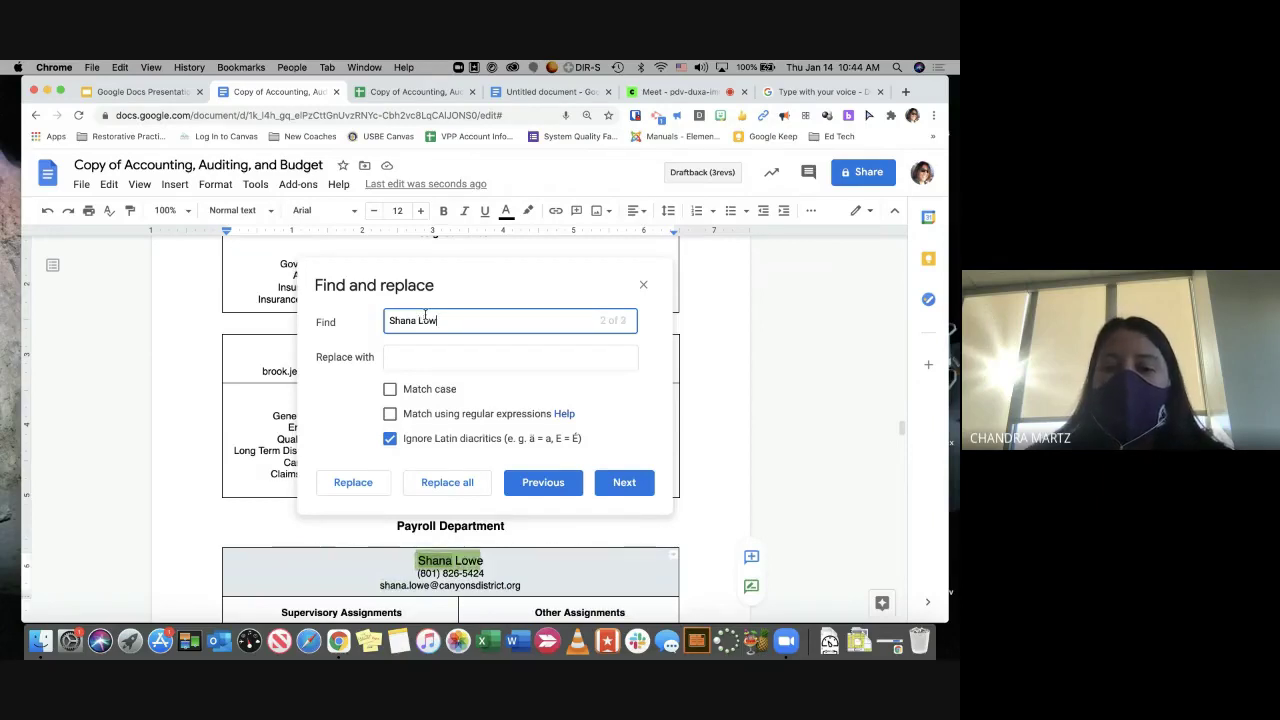
pyautogui.click(403, 362)
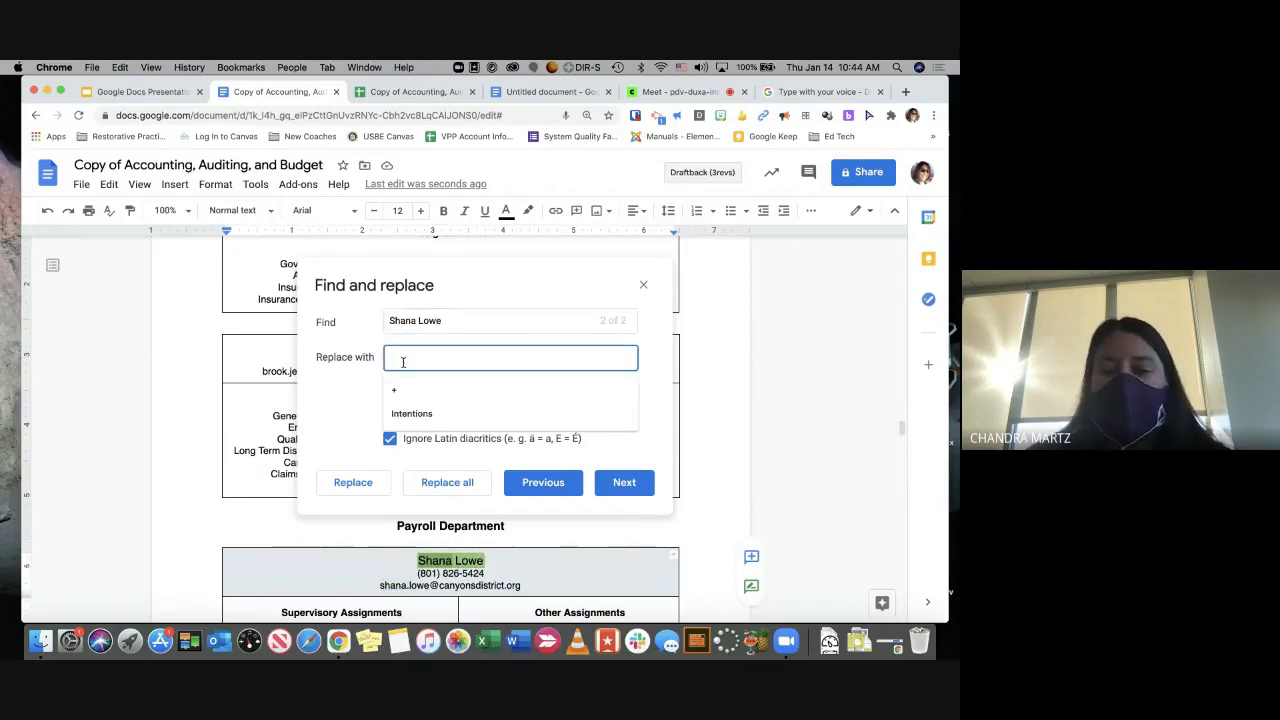
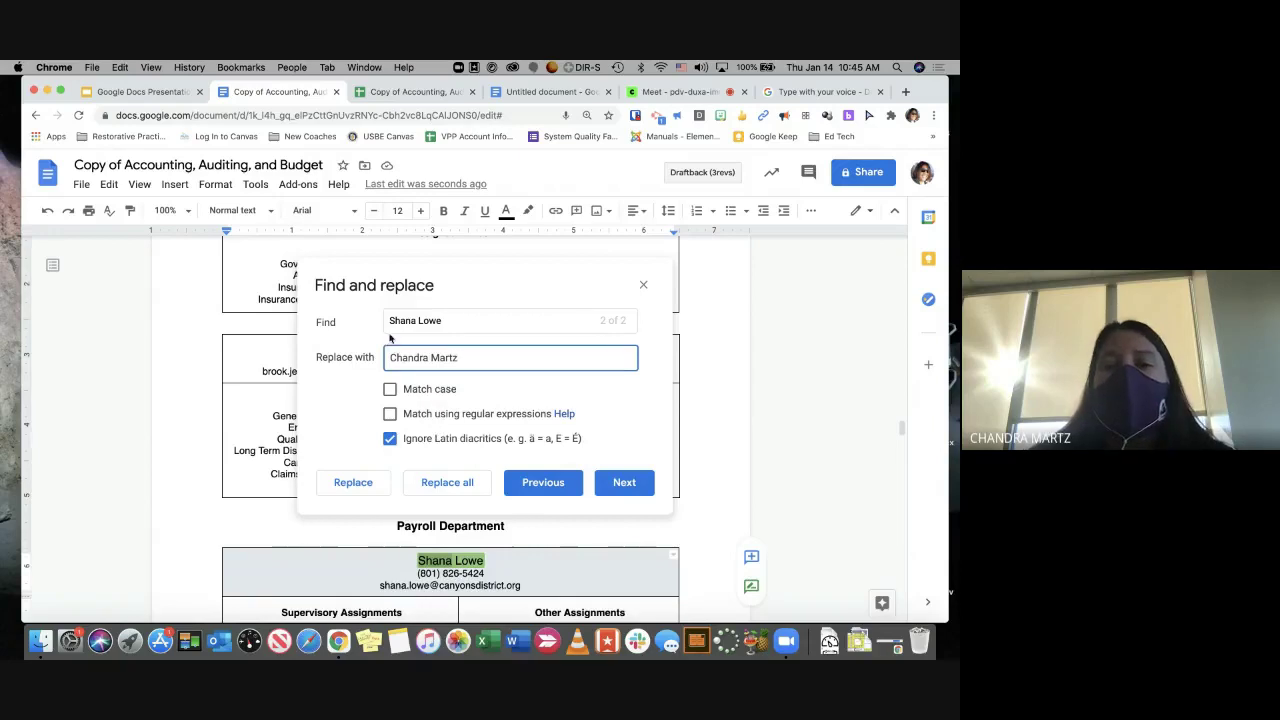
pyautogui.click(445, 321)
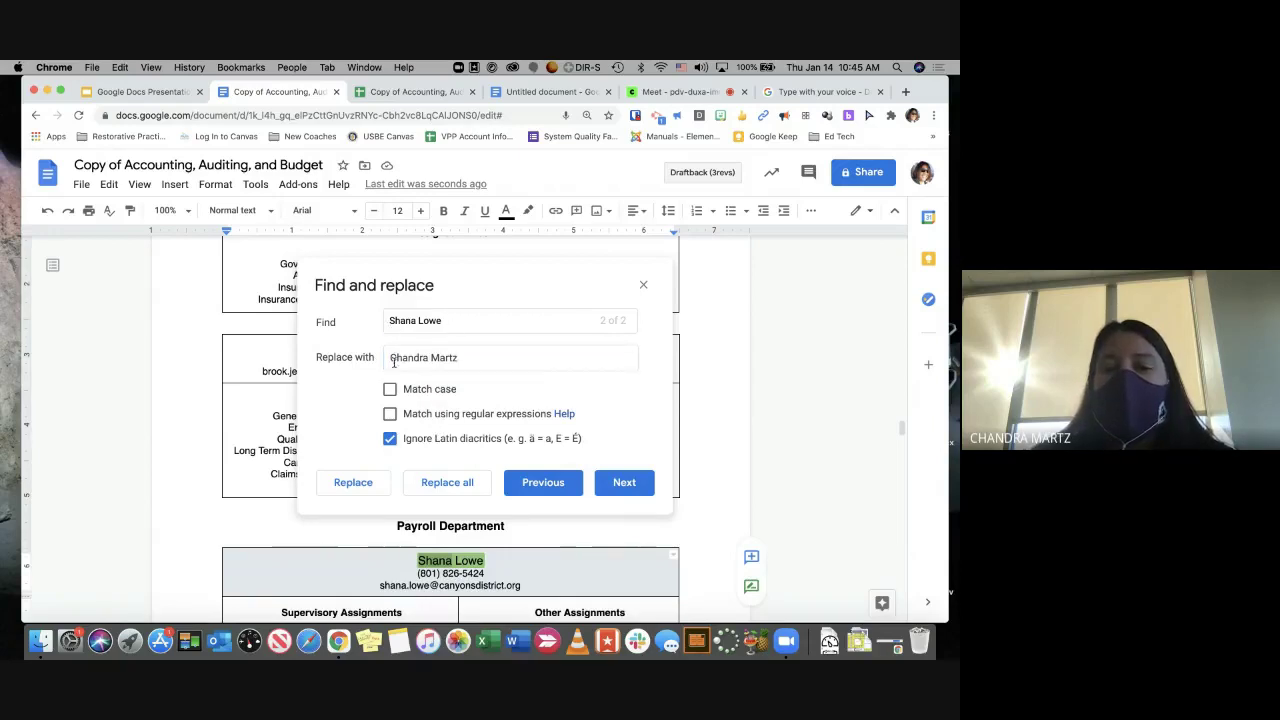
pyautogui.moveTo(393, 362); pyautogui.dragTo(477, 360)
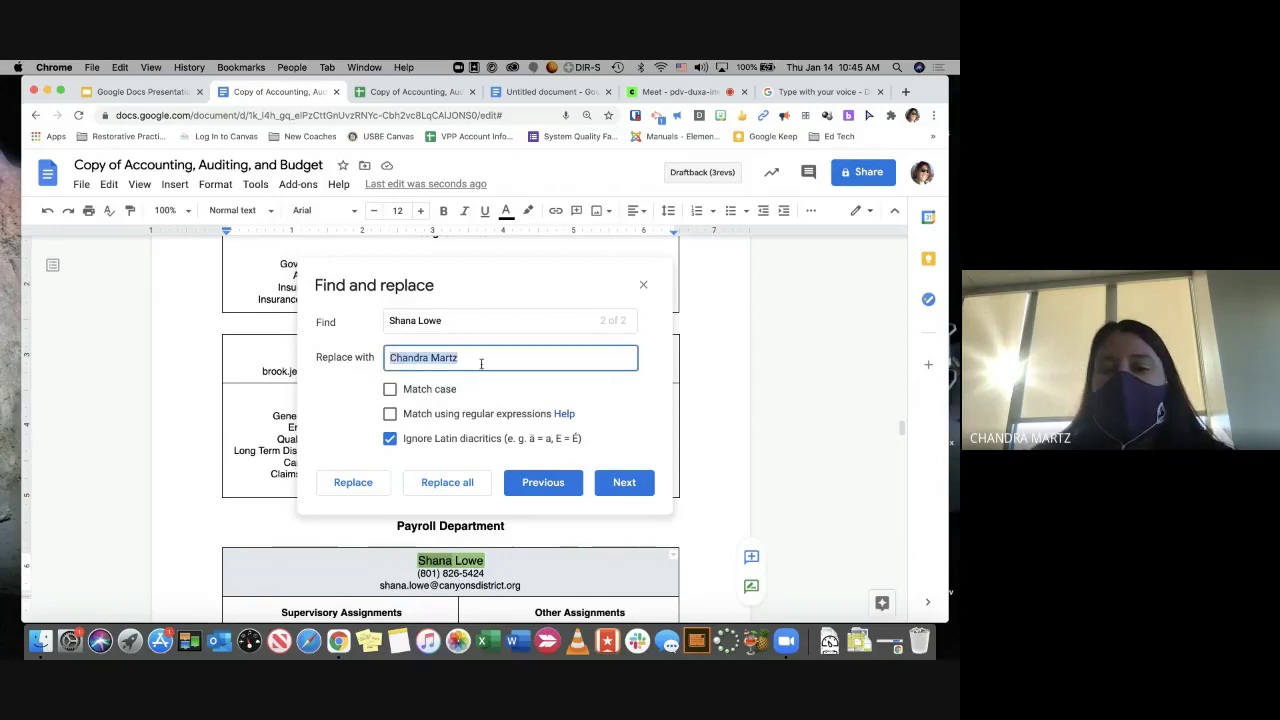
pyautogui.click(452, 484)
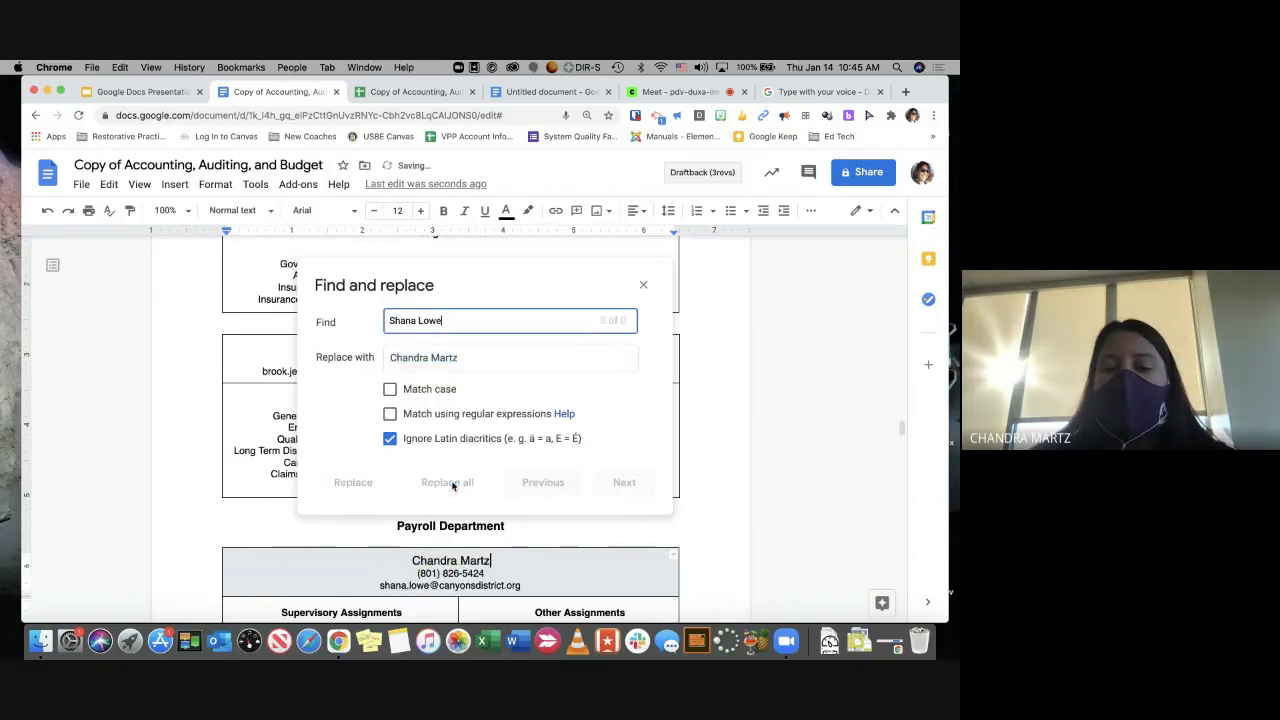
pyautogui.click(643, 285)
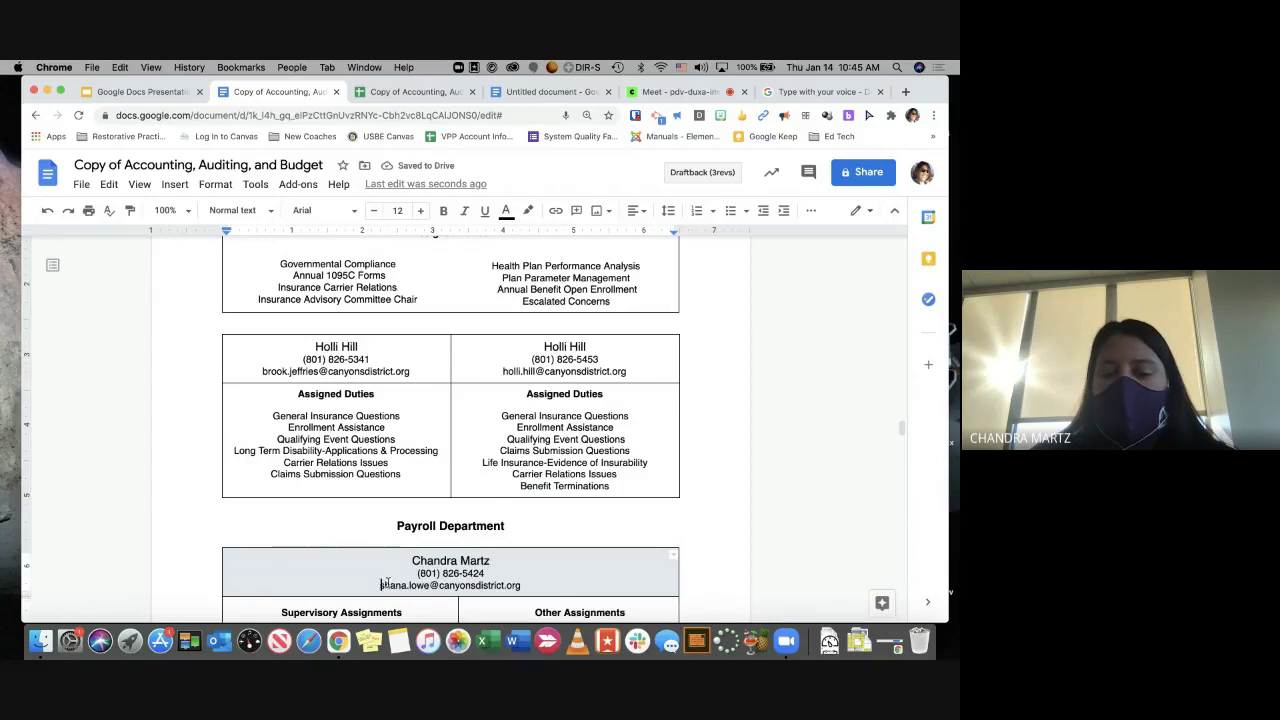
pyautogui.moveTo(381, 585); pyautogui.dragTo(428, 582)
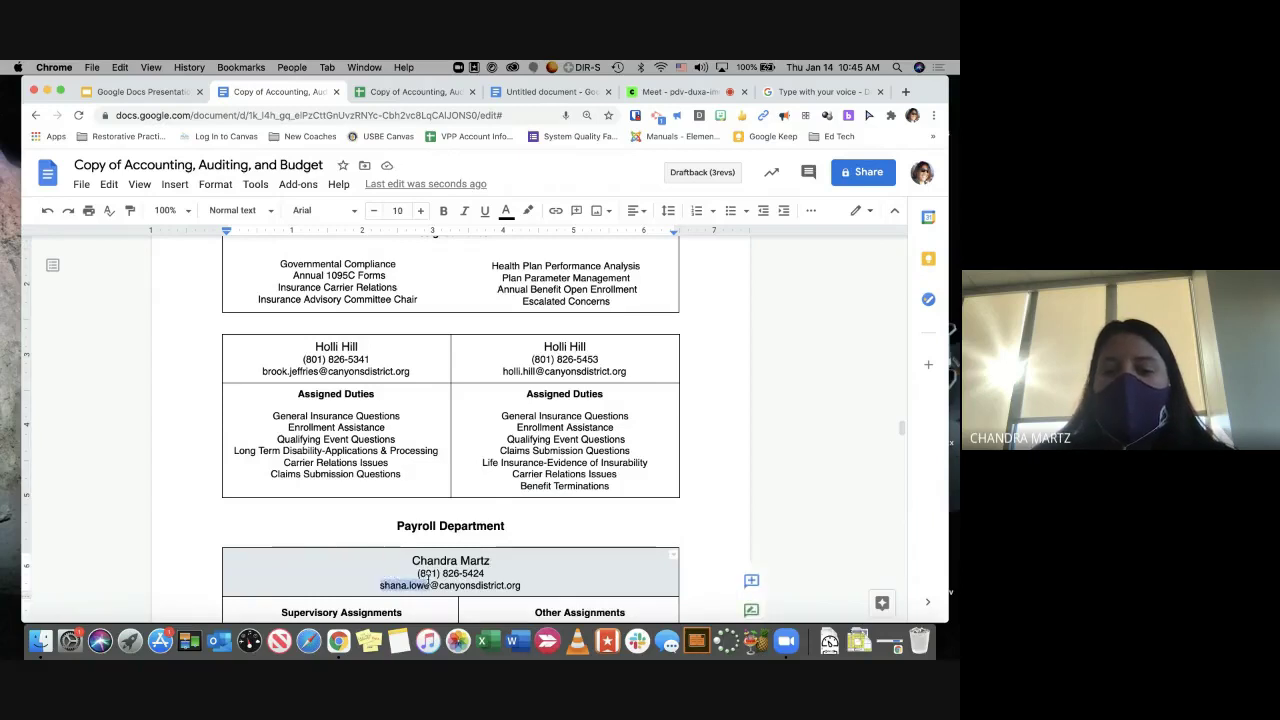